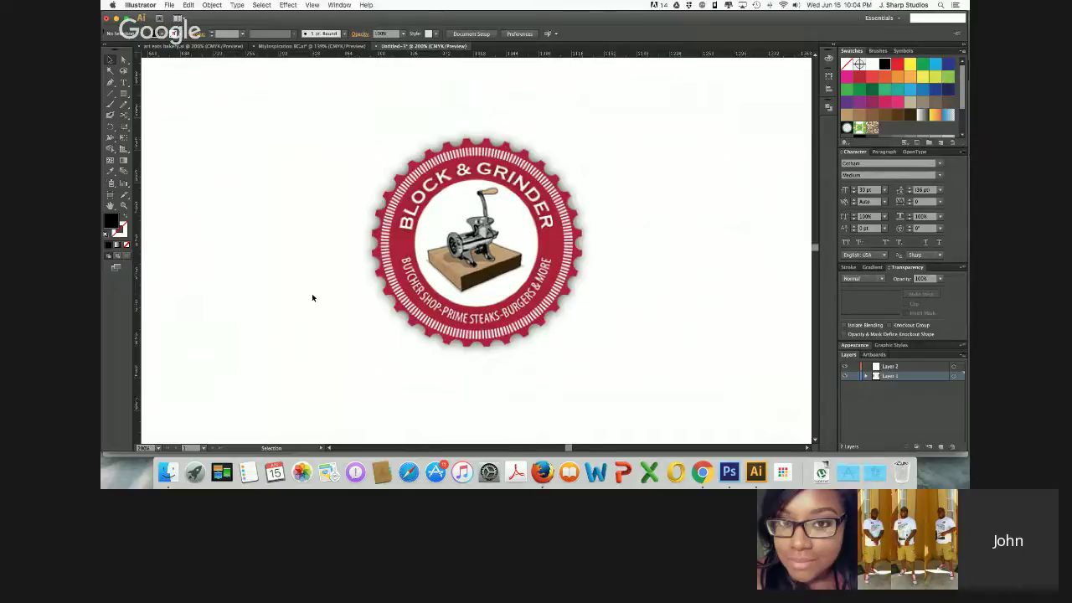
Delete the word "grinder" placed over the BLOCK lettering sketch beside the artboard
key(a)
key(super+minus)
key(super+minus)
key(super+minus)
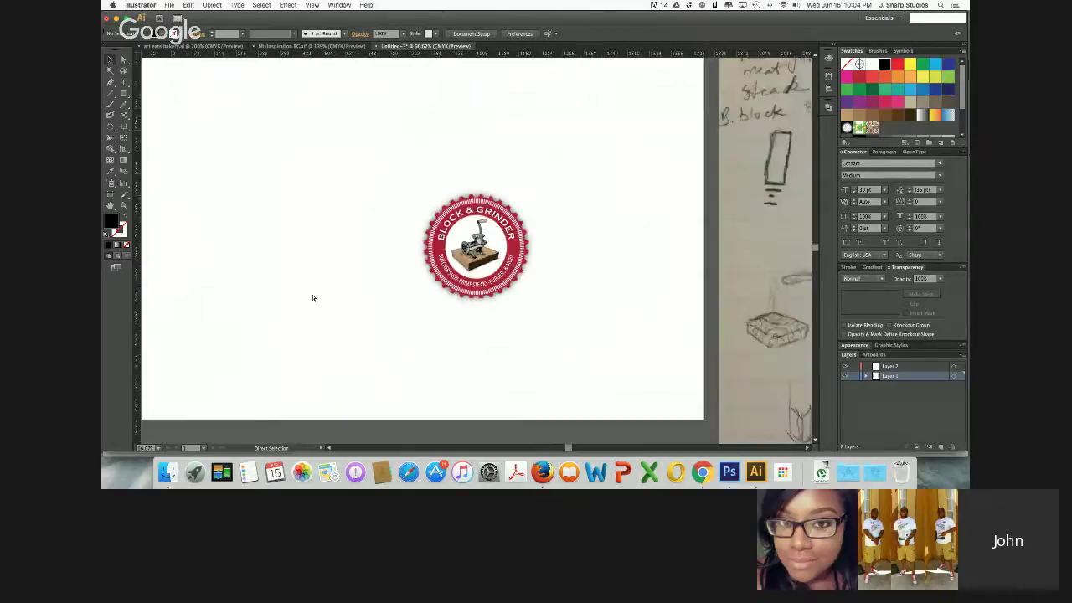
scroll(313, 298, left, 5)
scroll(313, 285, up, 2)
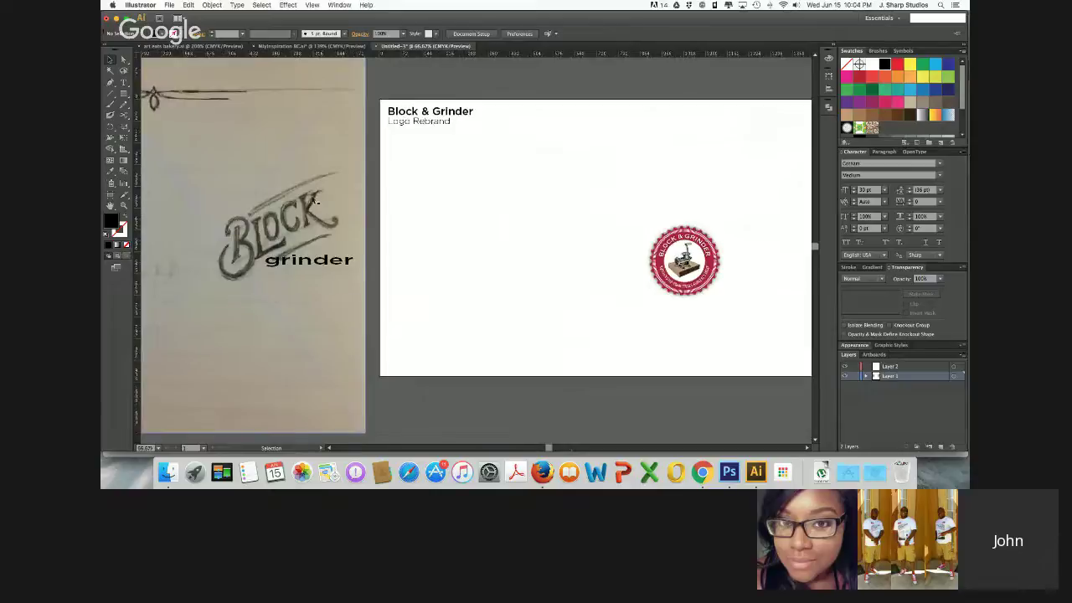
scroll(358, 255, left, 5)
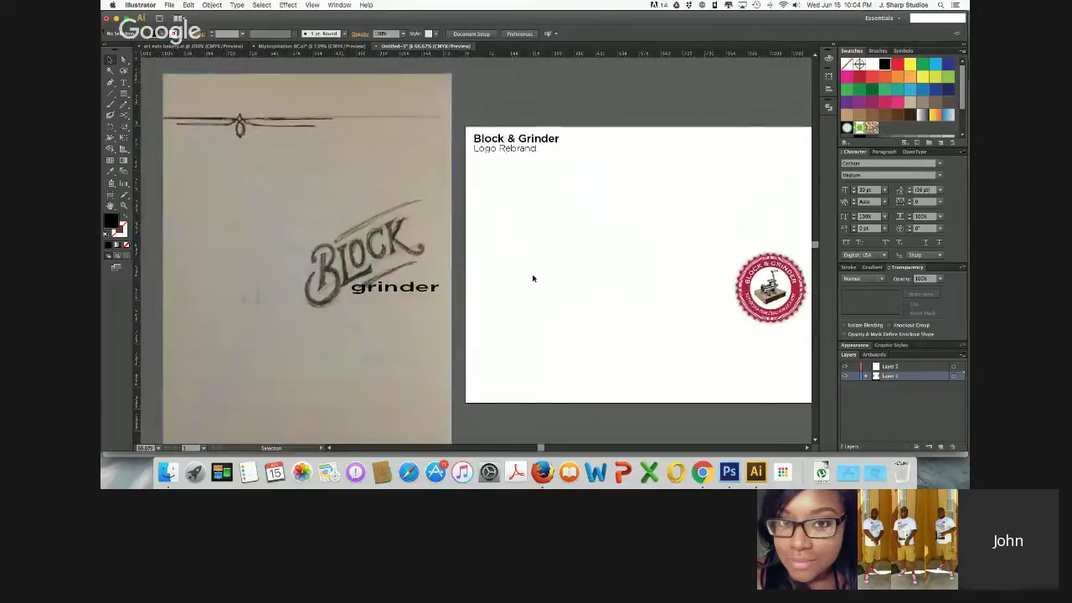
scroll(533, 278, right, 8)
scroll(533, 279, down, 2)
scroll(531, 278, left, 8)
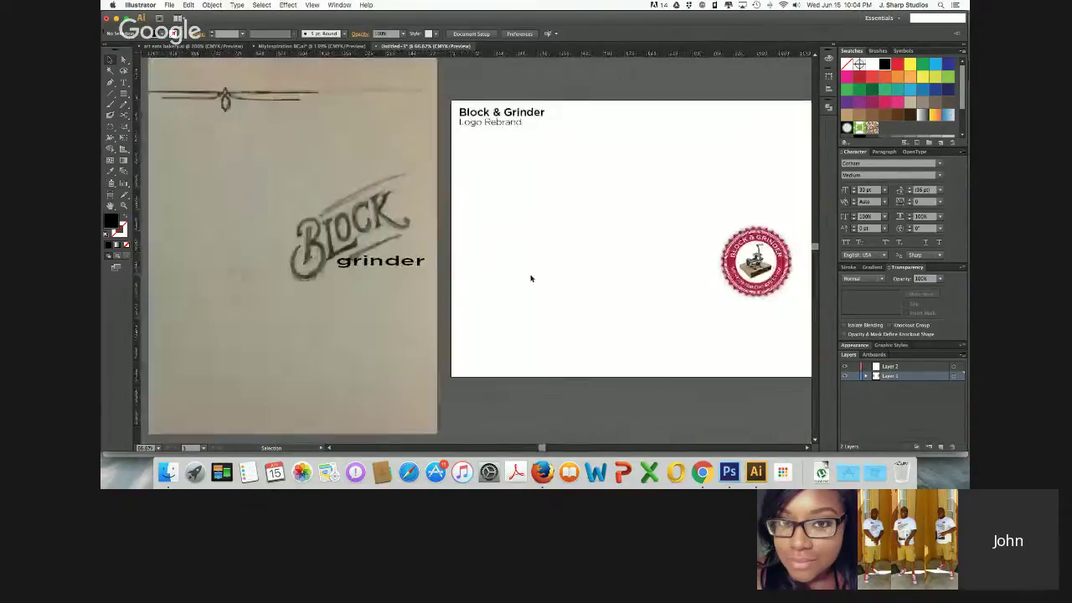
scroll(511, 273, left, 4)
click(455, 276)
key(Delete)
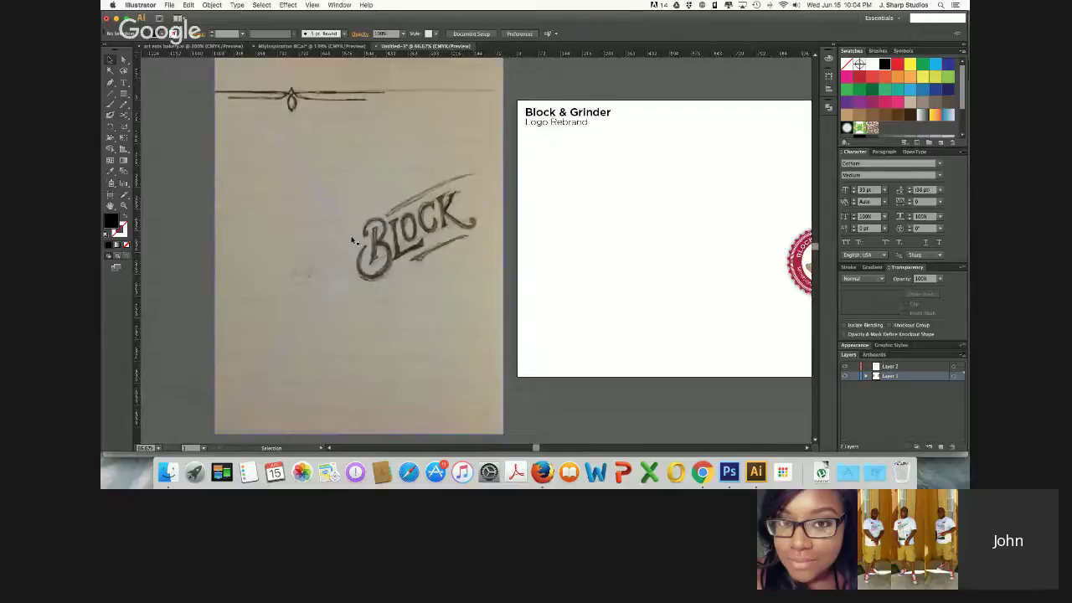
Move the round Block & Grinder badge off the artboard to the empty area above it
scroll(617, 277, right, 10)
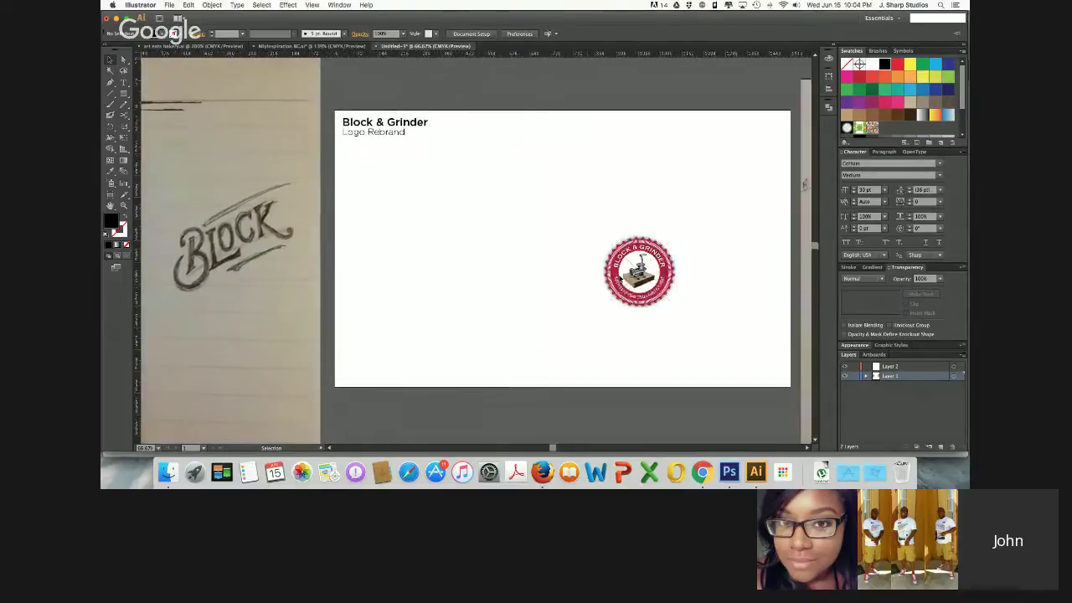
click(630, 289)
scroll(639, 282, up, 4)
drag(646, 341, 602, 113)
click(405, 239)
Move the BLOCK sketch photo onto the artboard and lock it in place
click(282, 260)
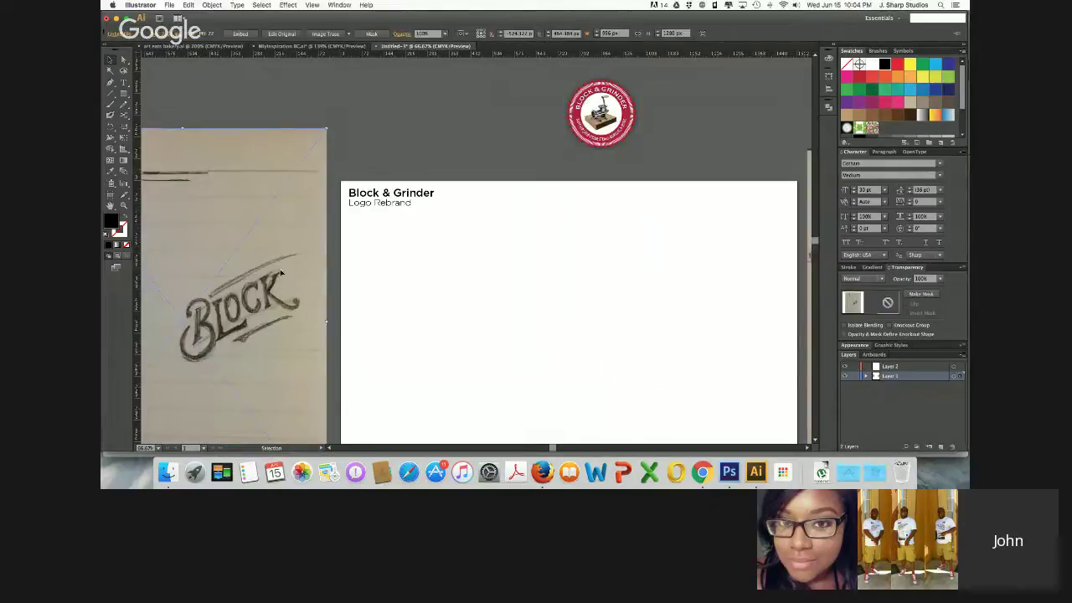
mouse_move(301, 282)
mouse_down()
mouse_move(646, 292)
mouse_move(668, 269)
mouse_up()
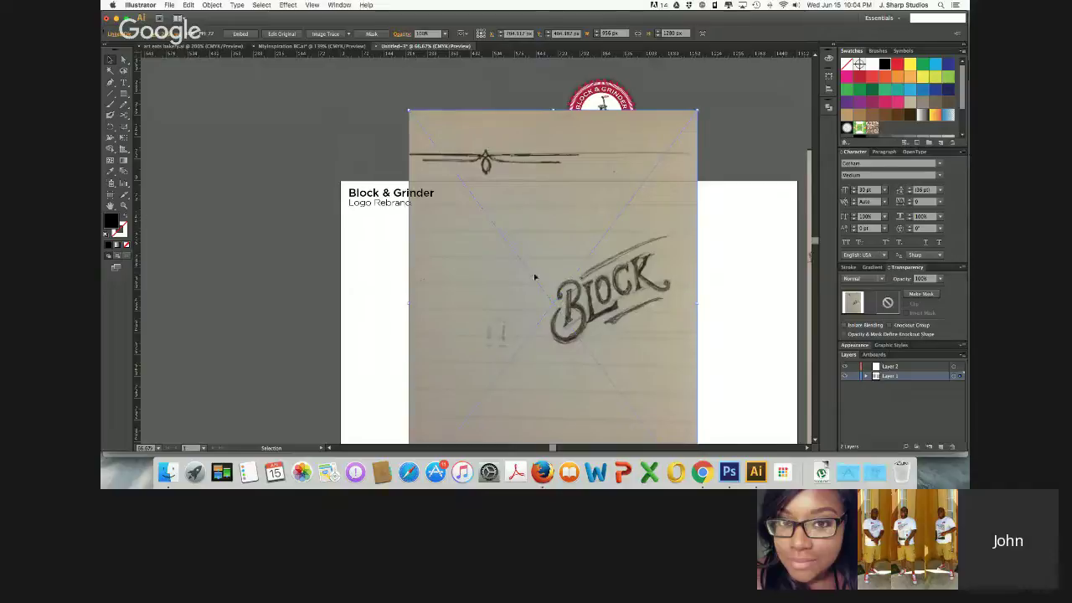
mouse_move(529, 276)
mouse_down()
mouse_move(558, 276)
mouse_move(559, 254)
mouse_up()
click(211, 5)
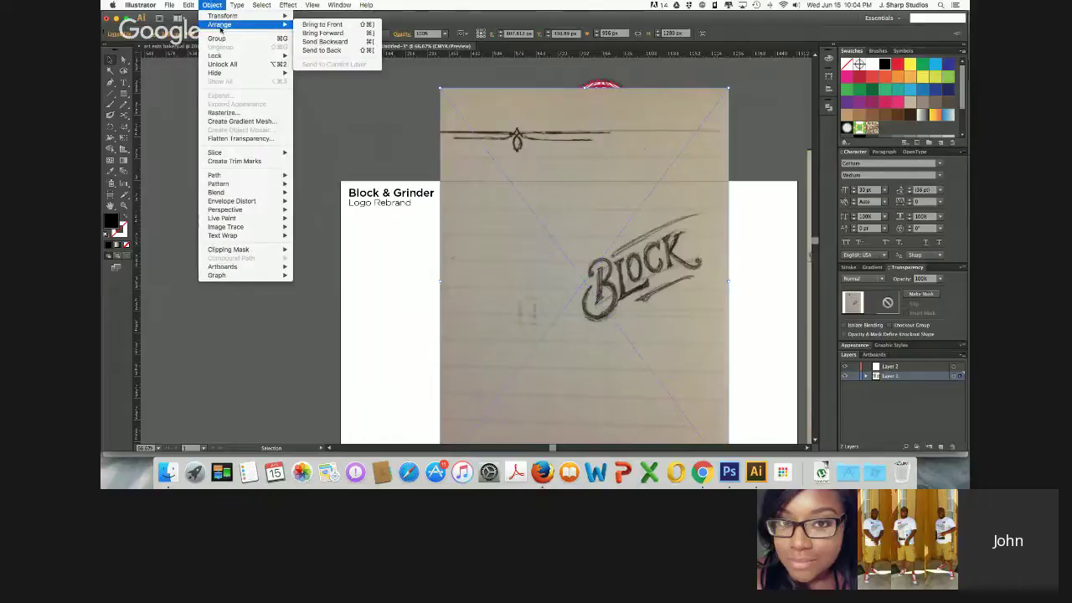
mouse_move(251, 55)
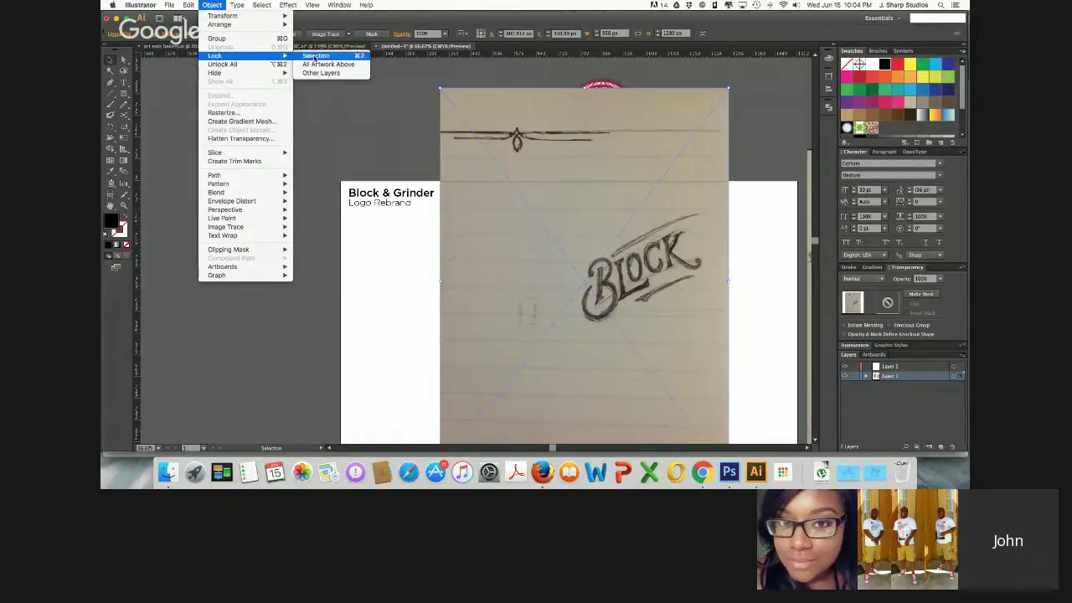
click(317, 55)
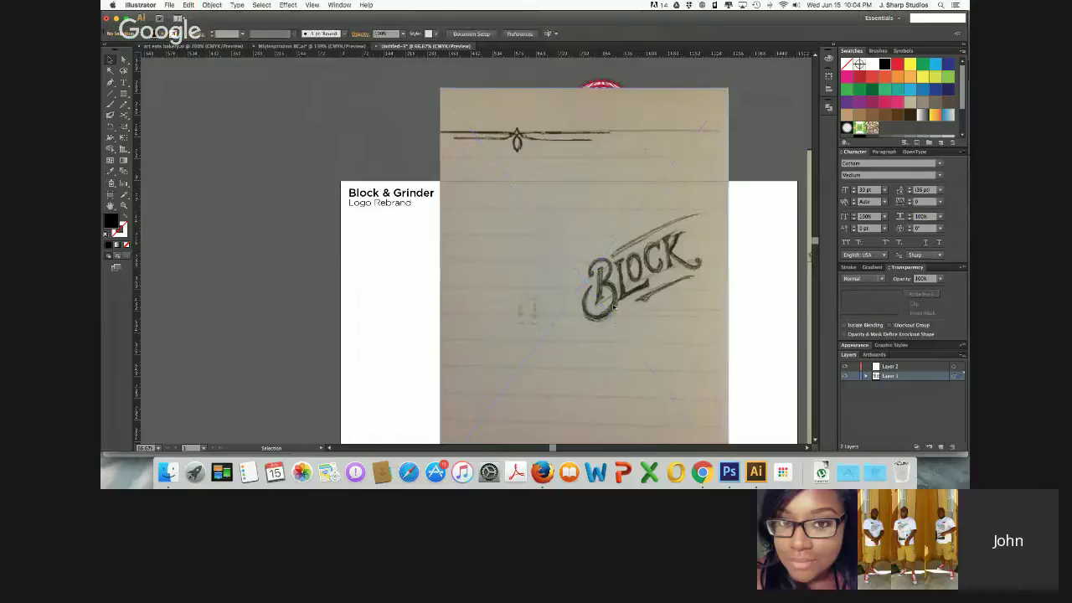
Make Layer 2 the active layer and switch to the Pen tool for tracing the BLOCK lettering
click(894, 367)
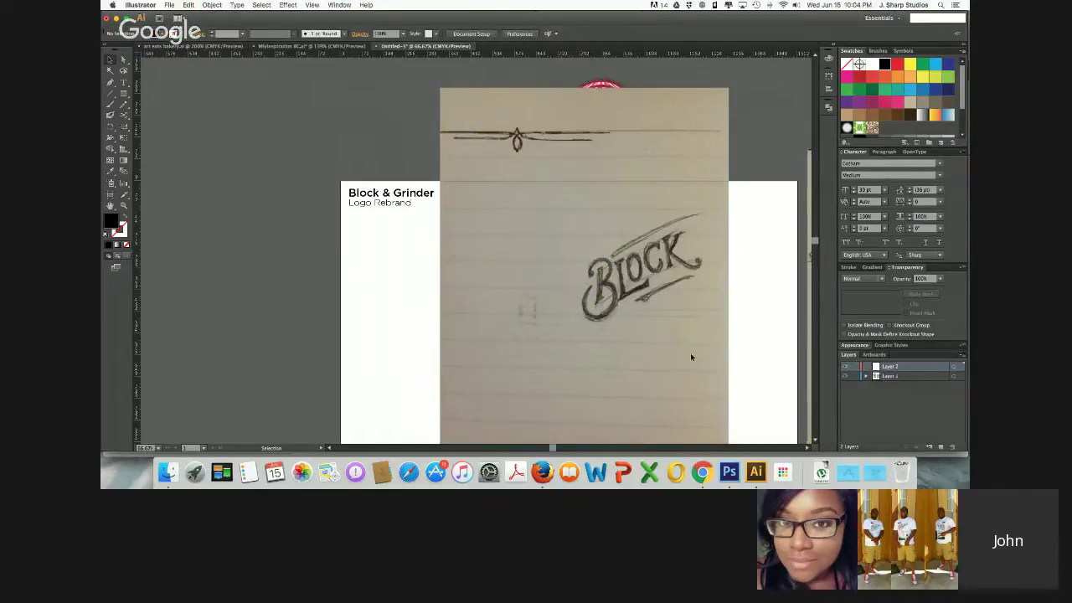
key(super+equal)
key(super+equal)
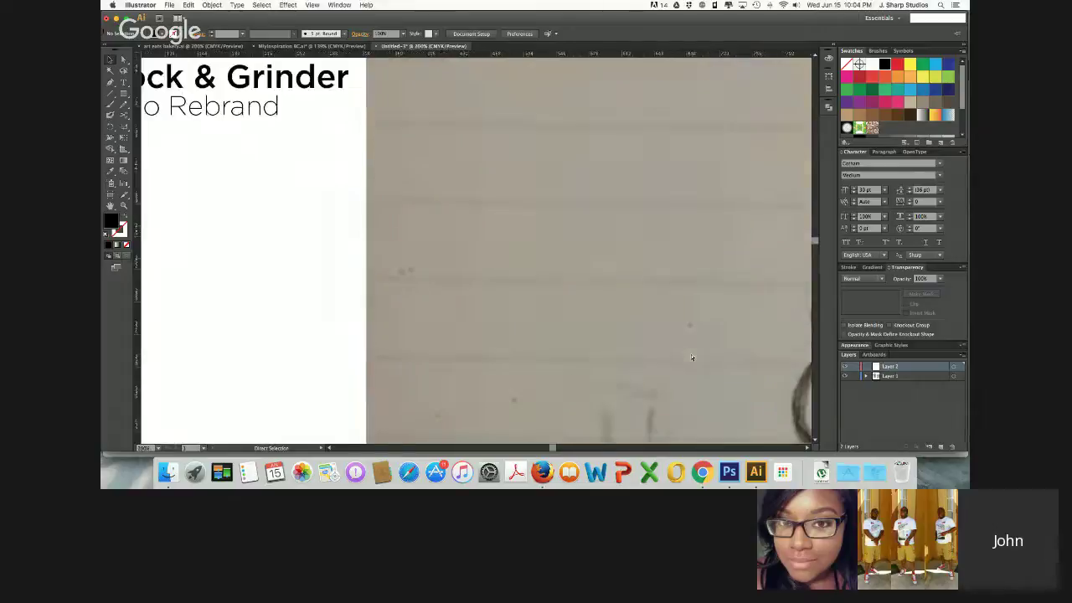
scroll(690, 357, right, 10)
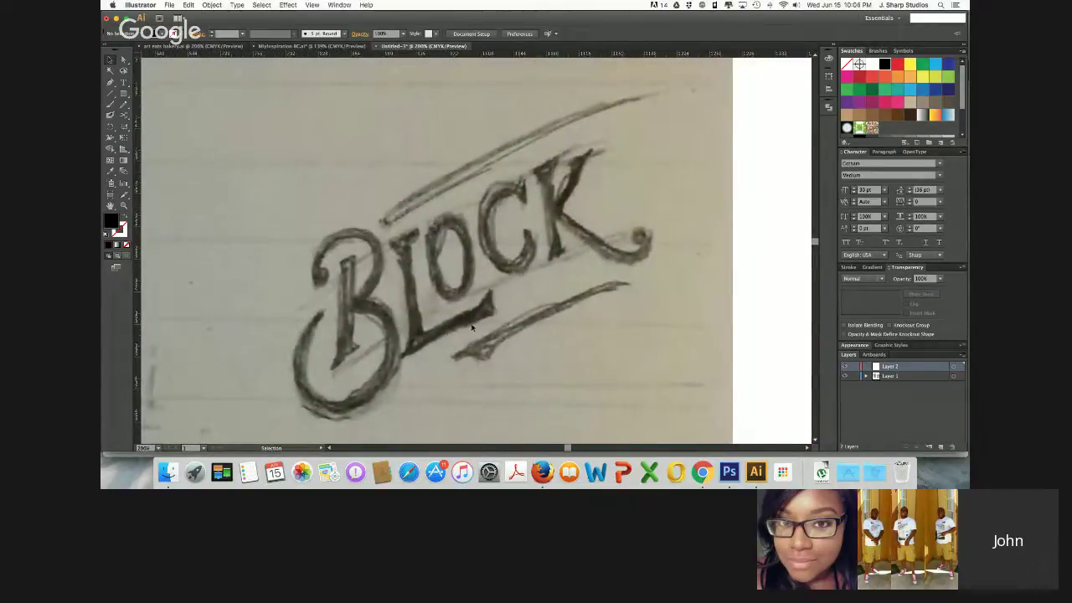
scroll(371, 277, left, 3)
scroll(371, 277, up, 2)
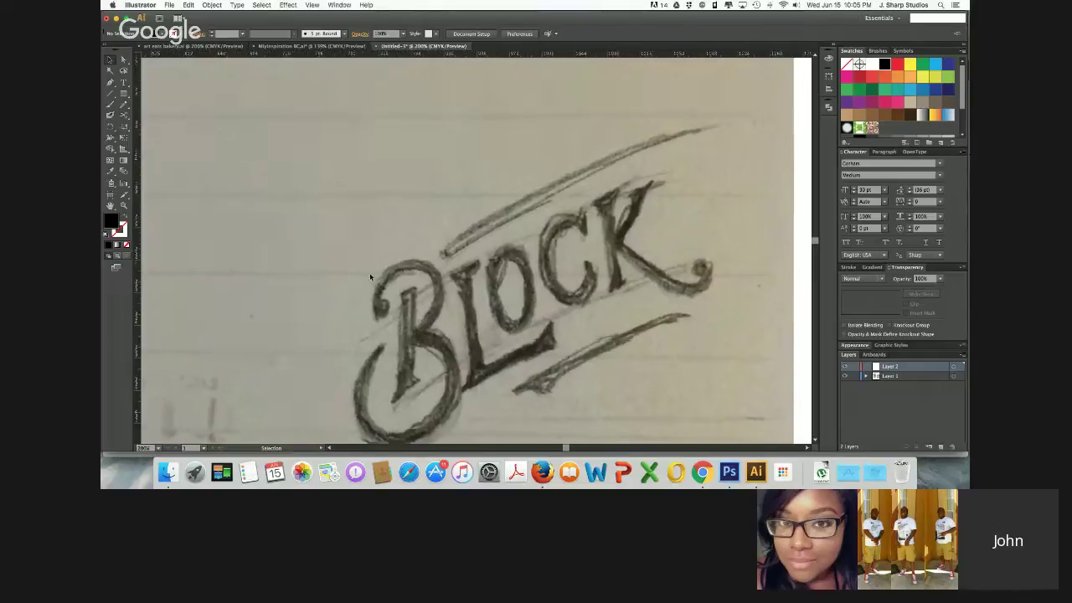
scroll(371, 277, down, 5)
key(p)
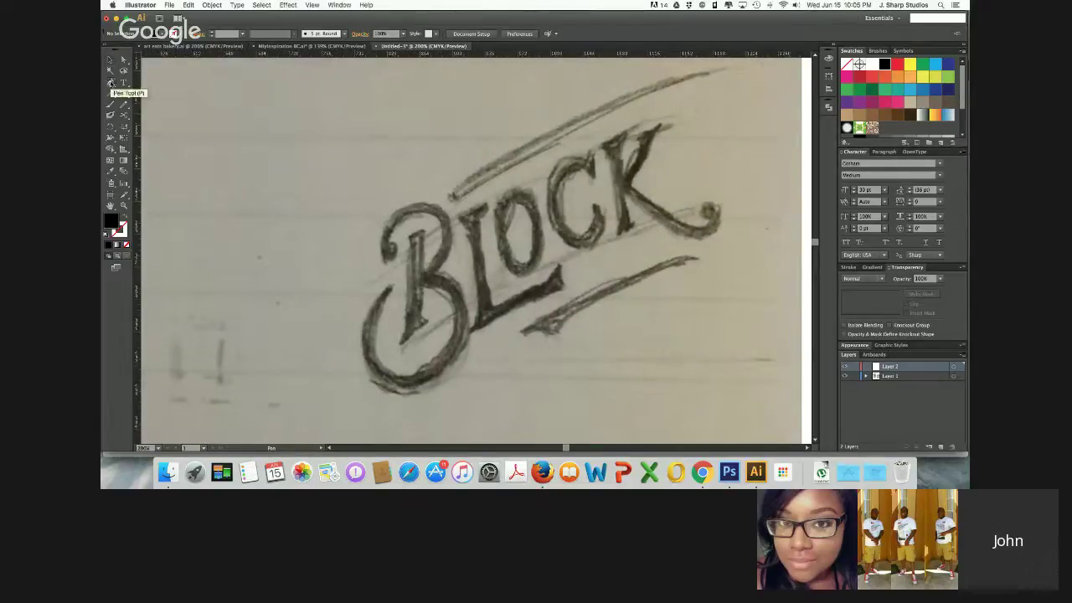
scroll(402, 217, up, 2)
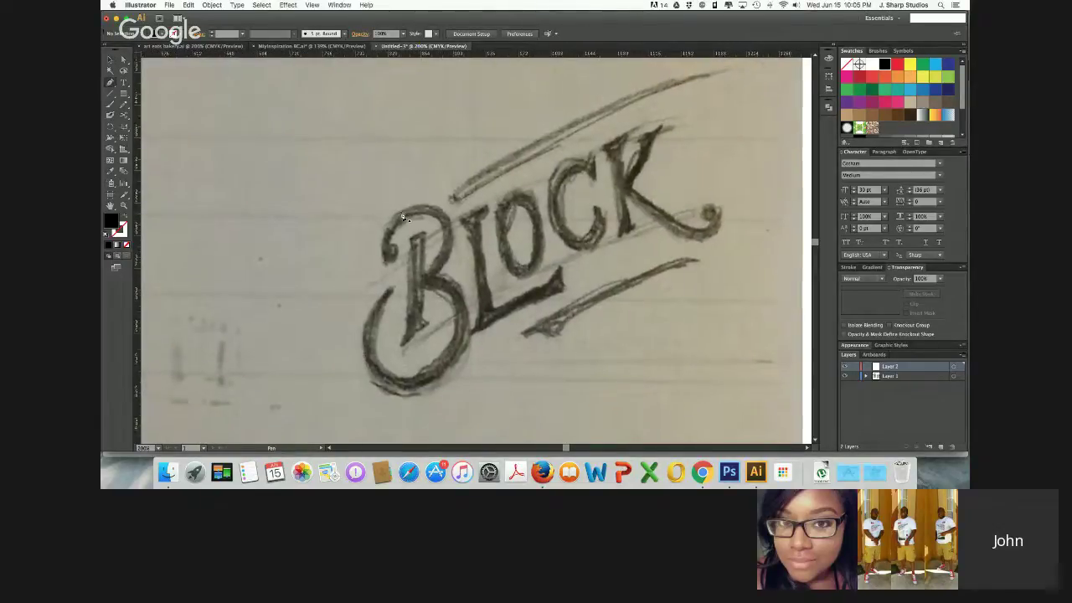
click(532, 369)
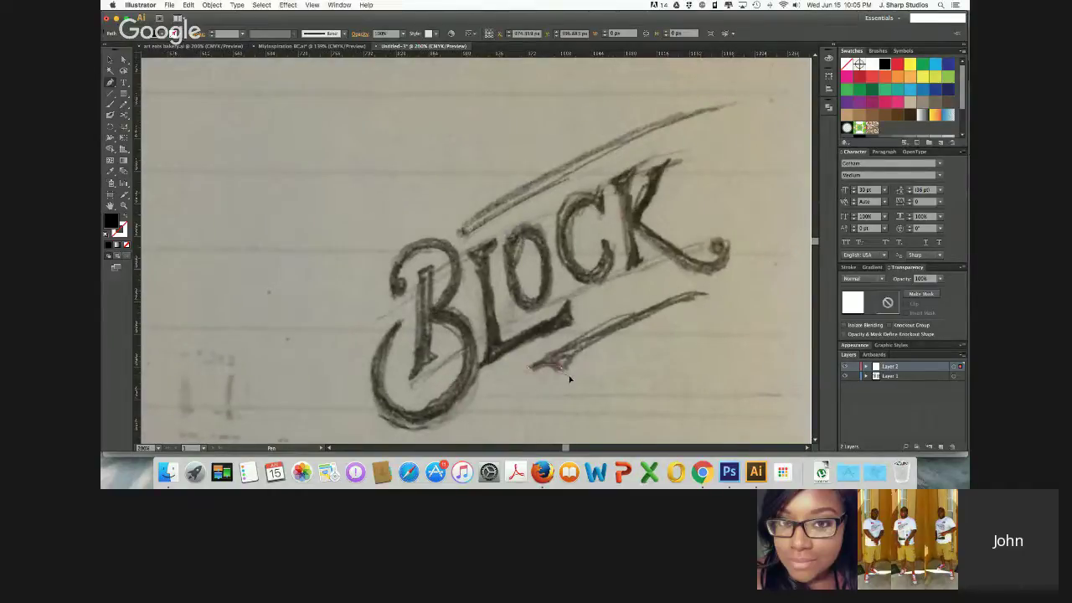
drag(572, 378, 573, 380)
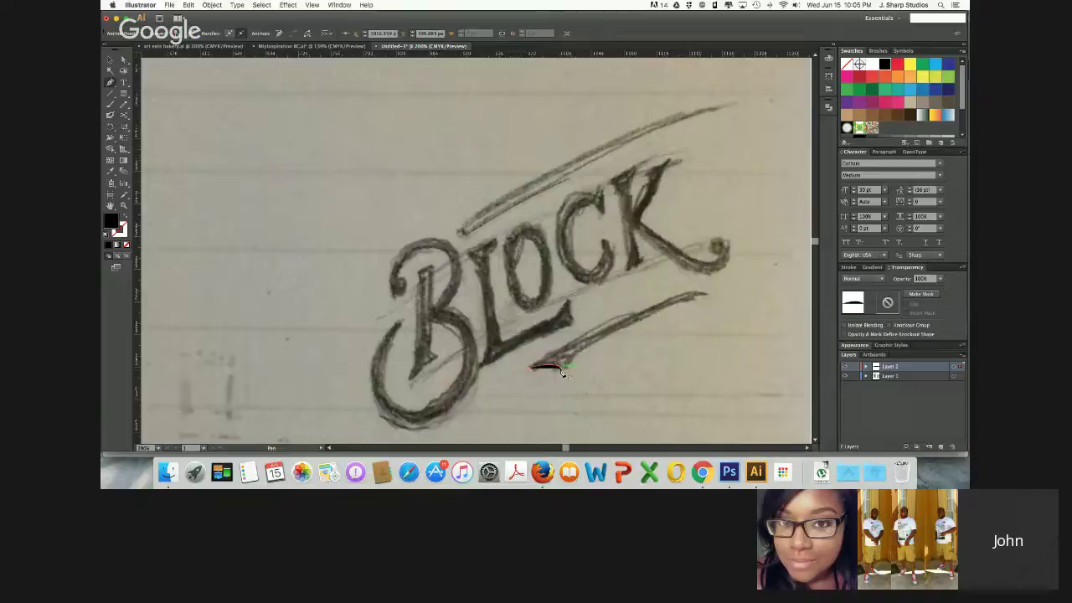
key(super+z)
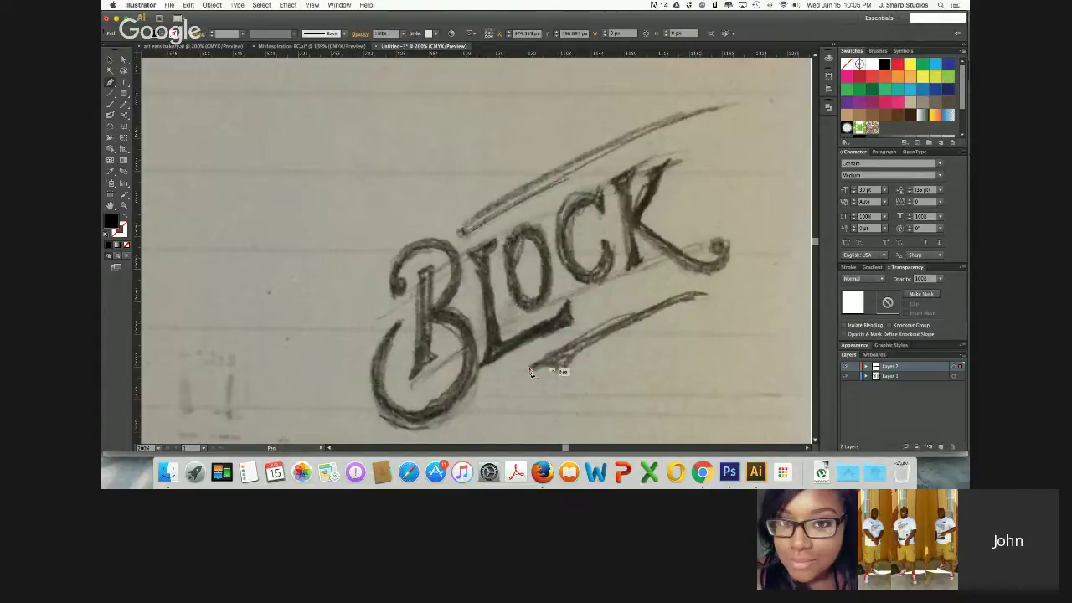
key(super+z)
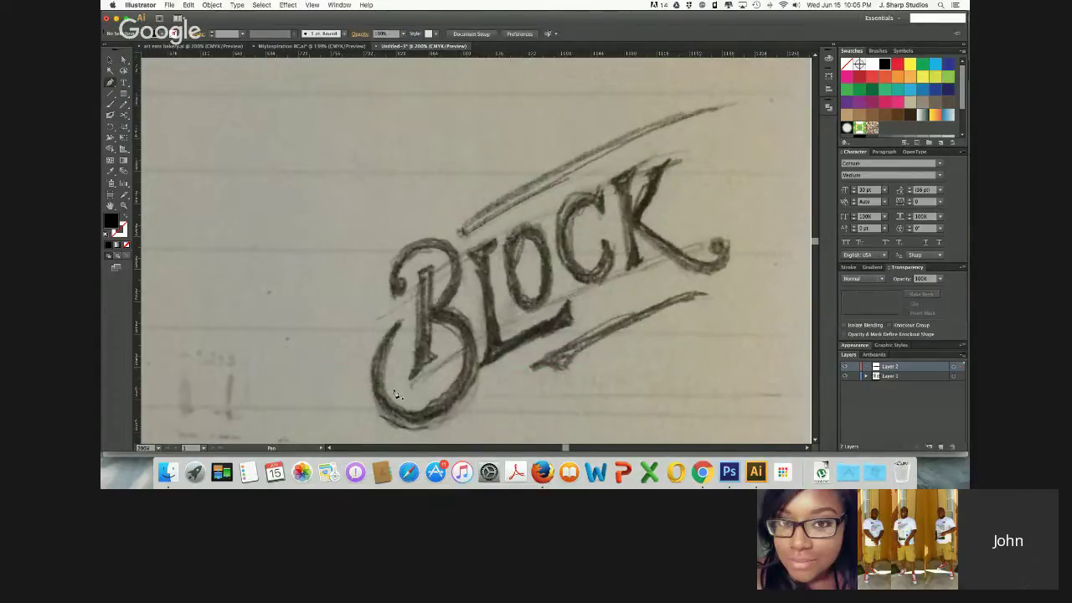
Change the fill color from black to a bright pinkish red for tracing
double_click(110, 223)
drag(733, 233, 756, 211)
click(870, 216)
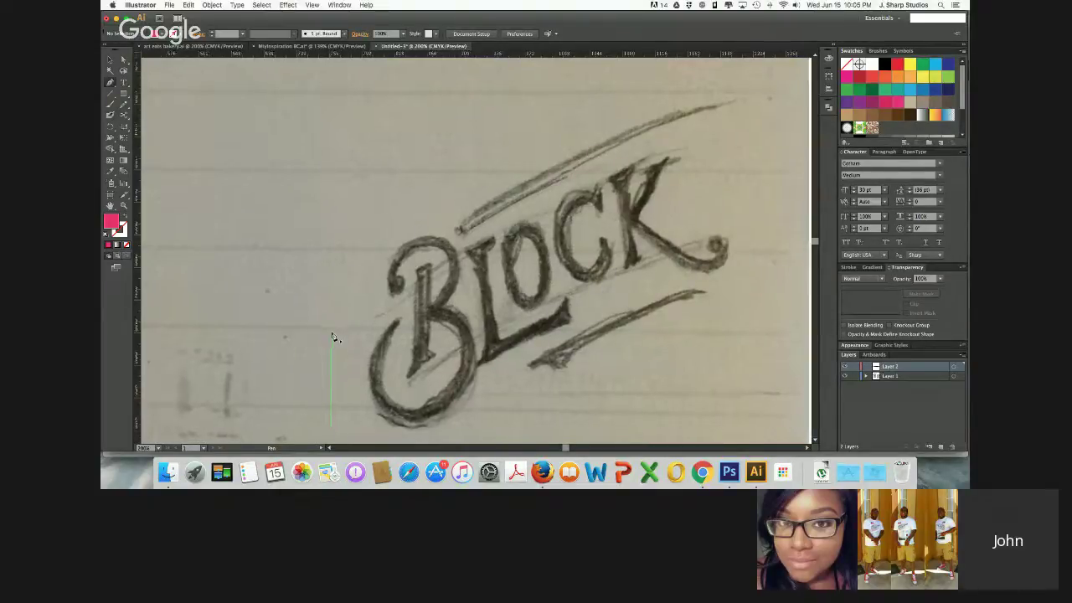
Trace the tapered underline stroke beneath the BLOCK lettering as a closed shape with the Pen tool
scroll(332, 337, down, 3)
scroll(333, 337, right, 3)
click(478, 317)
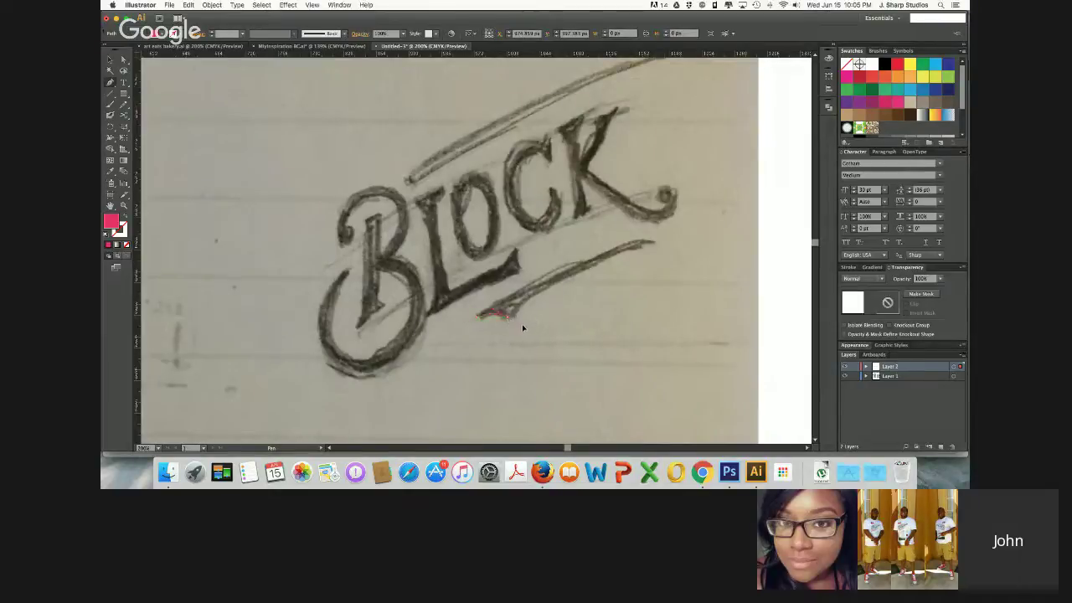
click(514, 319)
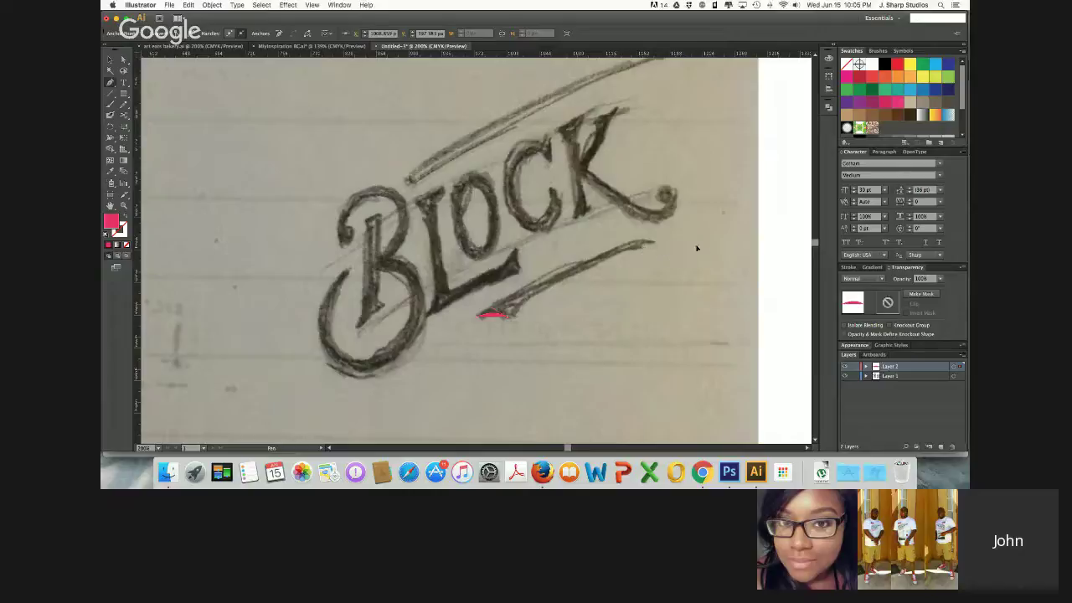
drag(714, 235, 716, 235)
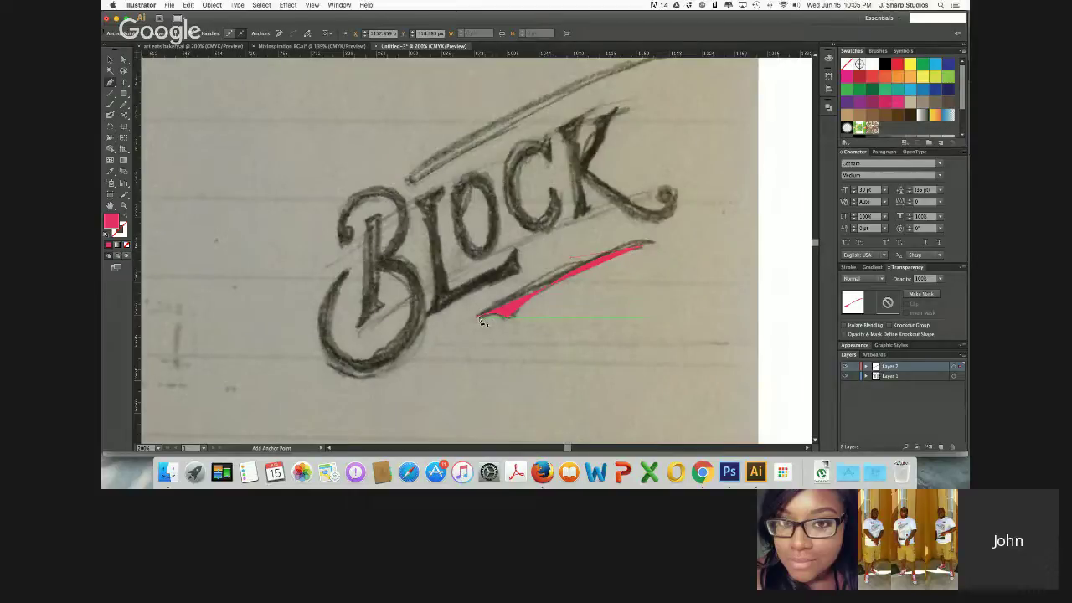
drag(479, 317, 478, 317)
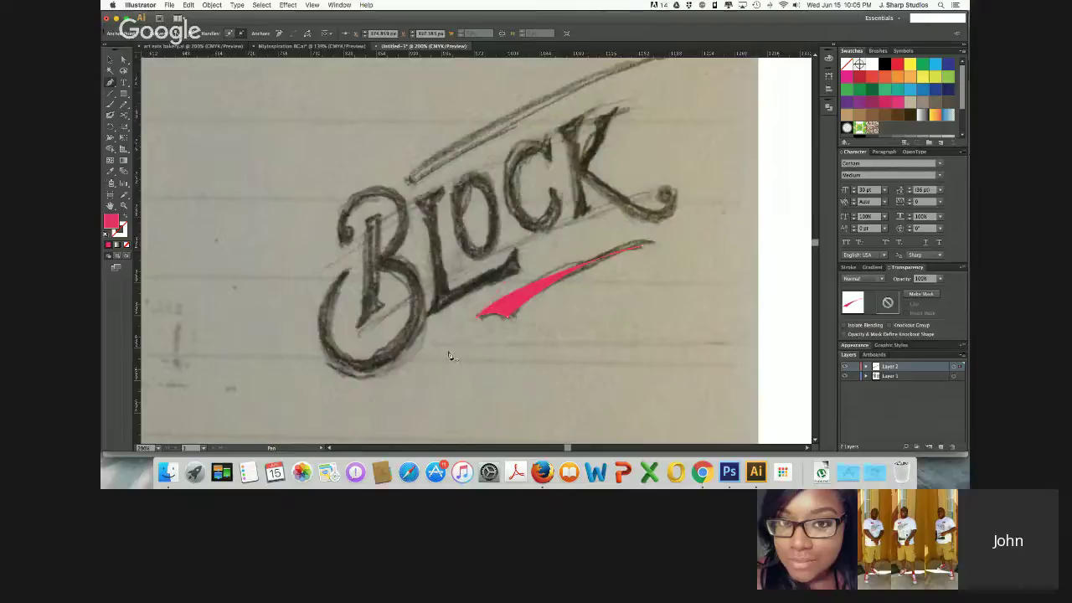
Adjust the curve handles of the traced underline with Direct Selection to reshape its long edges along the sketched stroke
key(super+equal)
key(super+equal)
scroll(447, 354, down, 3)
scroll(447, 355, right, 3)
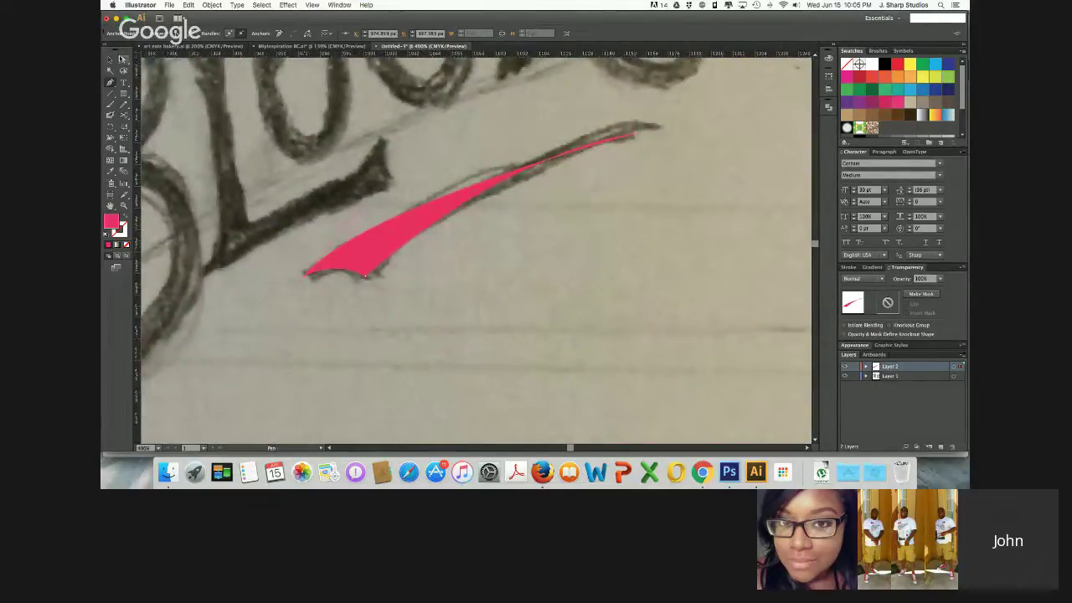
click(123, 59)
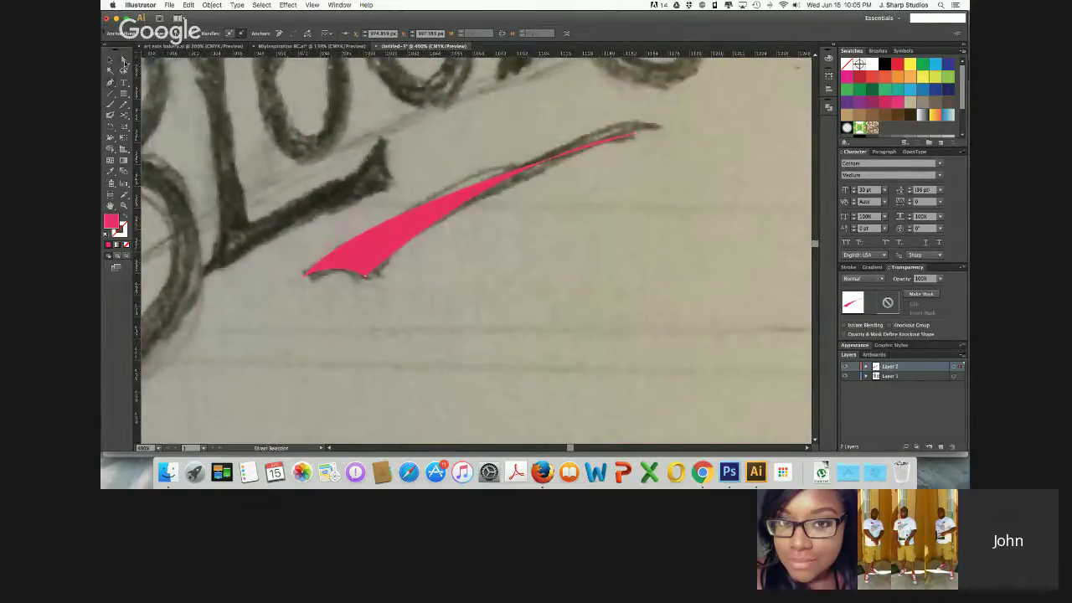
click(635, 135)
drag(494, 159, 476, 143)
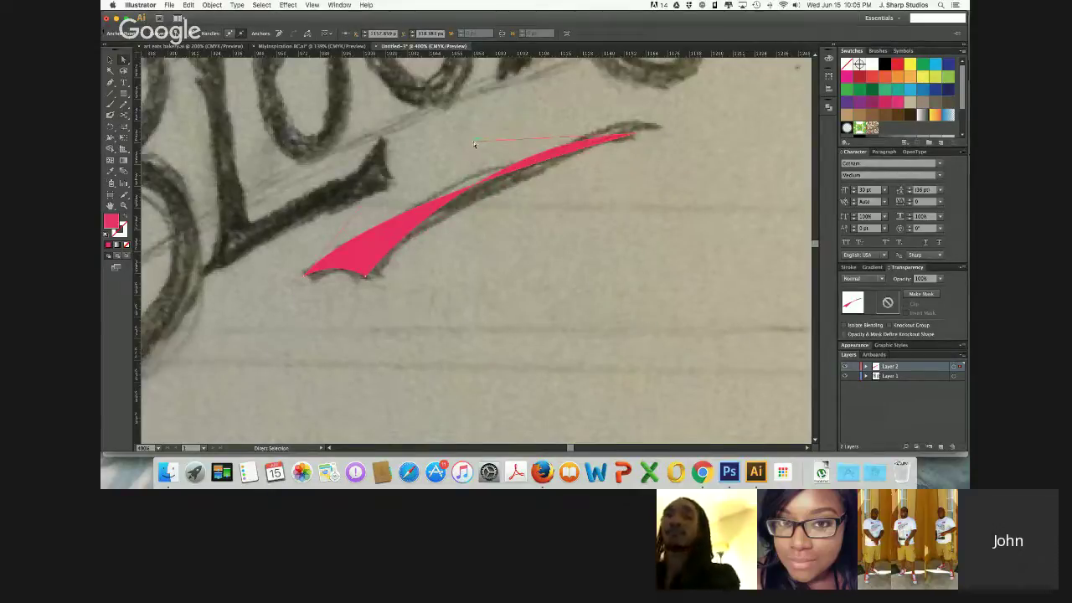
click(527, 165)
drag(527, 165, 526, 164)
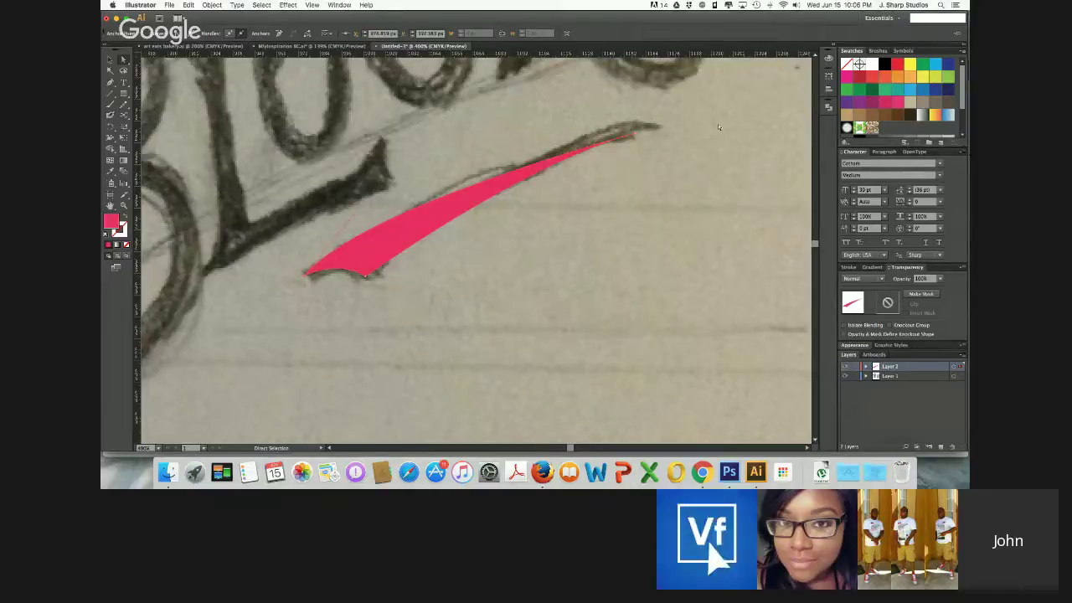
Extend the underline's thin tip to the end of the sketched stroke and round out its upper edge
drag(649, 127, 662, 126)
mouse_move(549, 156)
mouse_down()
mouse_move(549, 144)
mouse_move(568, 149)
mouse_up()
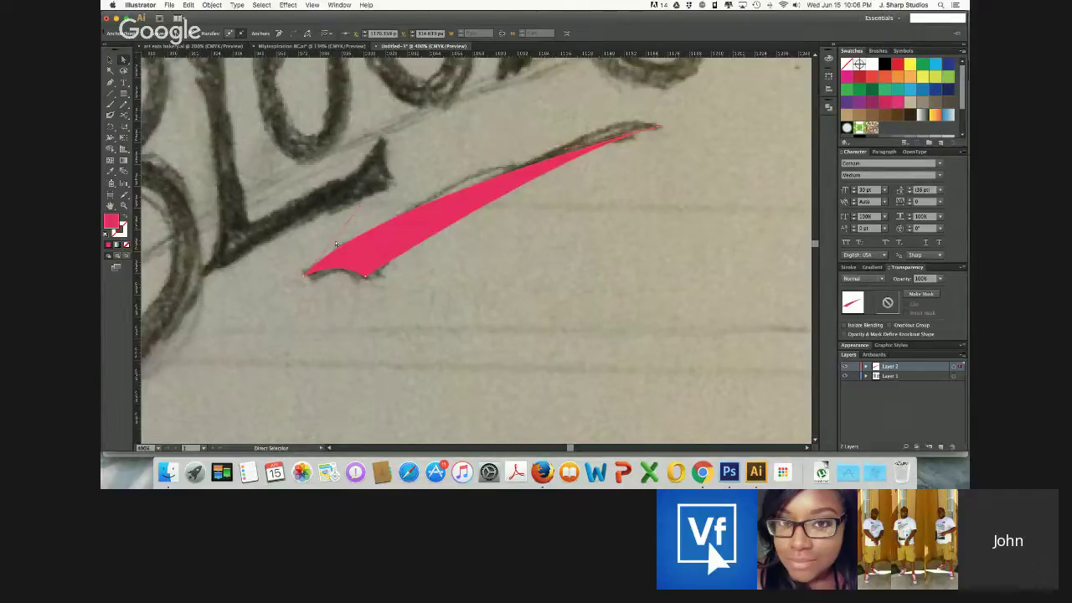
drag(365, 208, 384, 182)
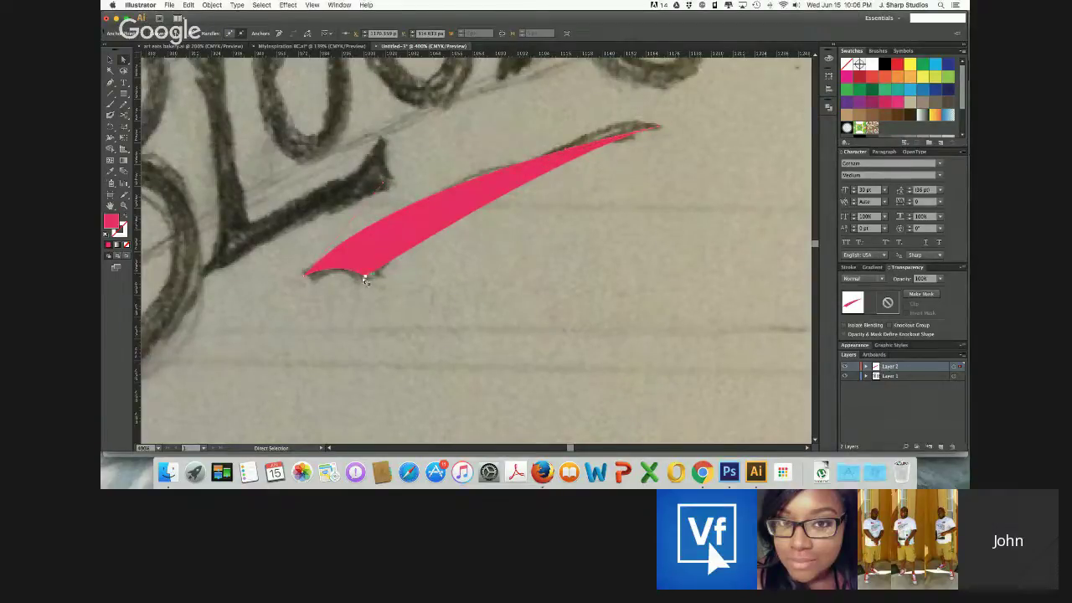
drag(364, 280, 364, 280)
Move the finished pink underline shape off the sketch toward the white artboard area and deselect it
key(super+minus)
key(super+minus)
key(super+minus)
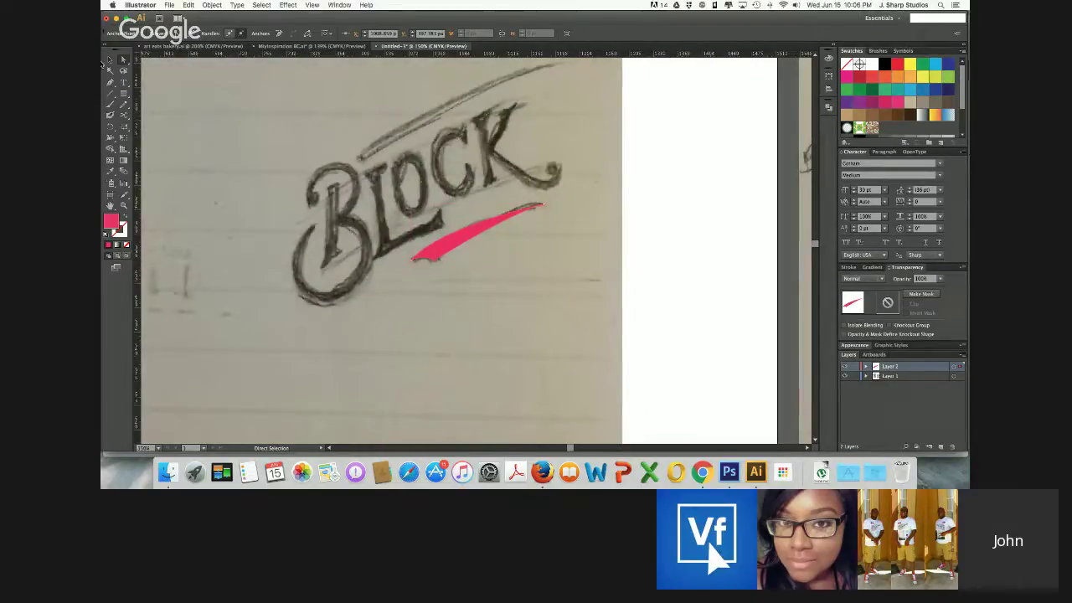
key(v)
click(473, 257)
mouse_move(474, 248)
mouse_down()
mouse_move(642, 249)
mouse_move(663, 262)
mouse_up()
click(448, 309)
Trace the left edge of the B's stem with the Pen tool, from its top serif down to the tip of the bottom serif
scroll(448, 309, left, 5)
scroll(449, 309, up, 2)
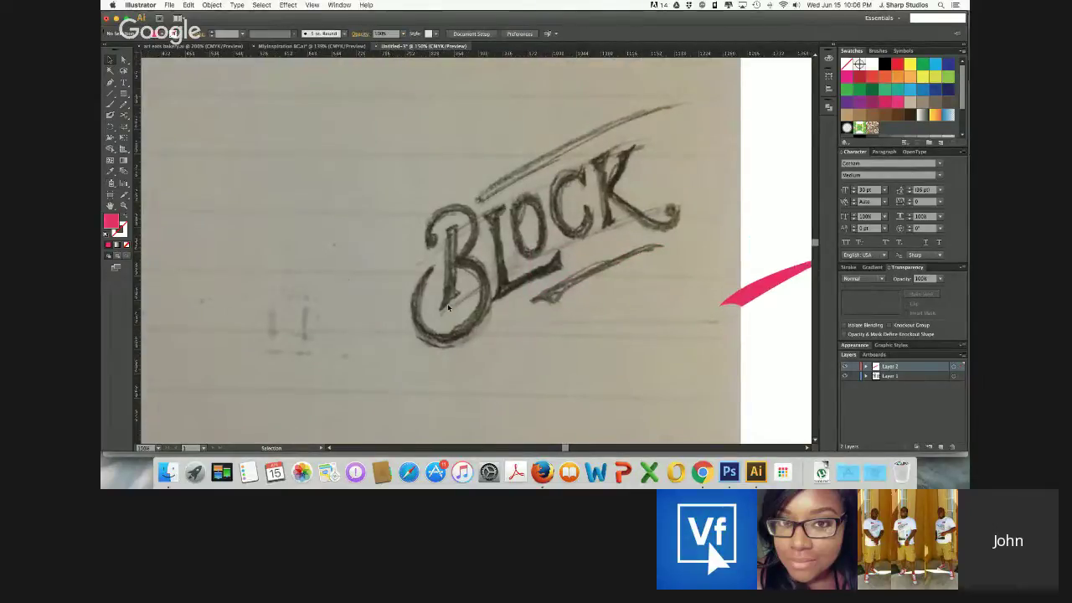
key(super+plus)
key(super+plus)
key(super+plus)
scroll(448, 307, left, 3)
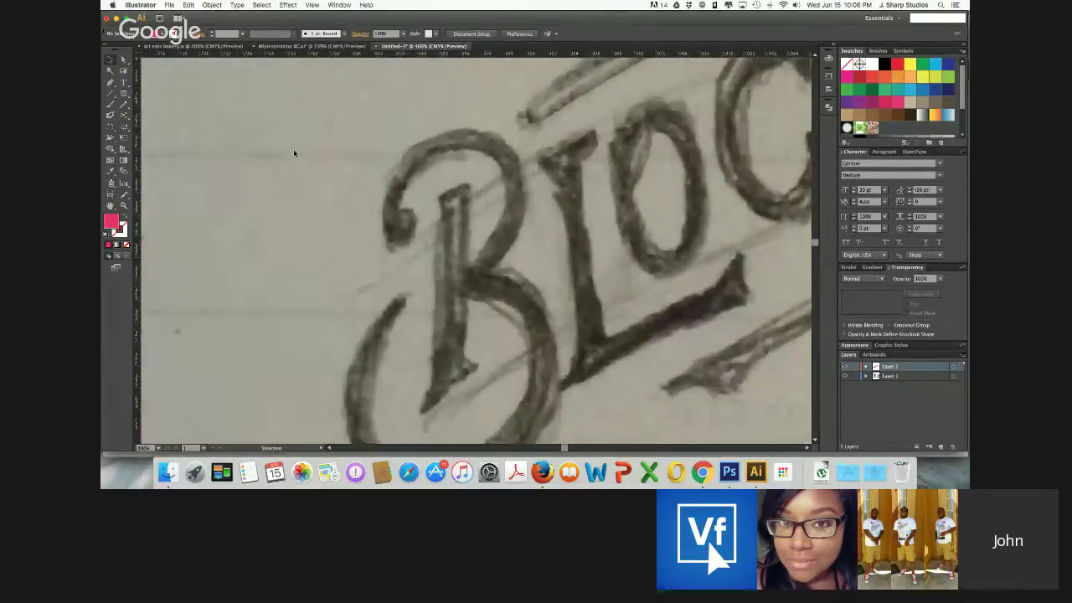
click(111, 83)
key(p)
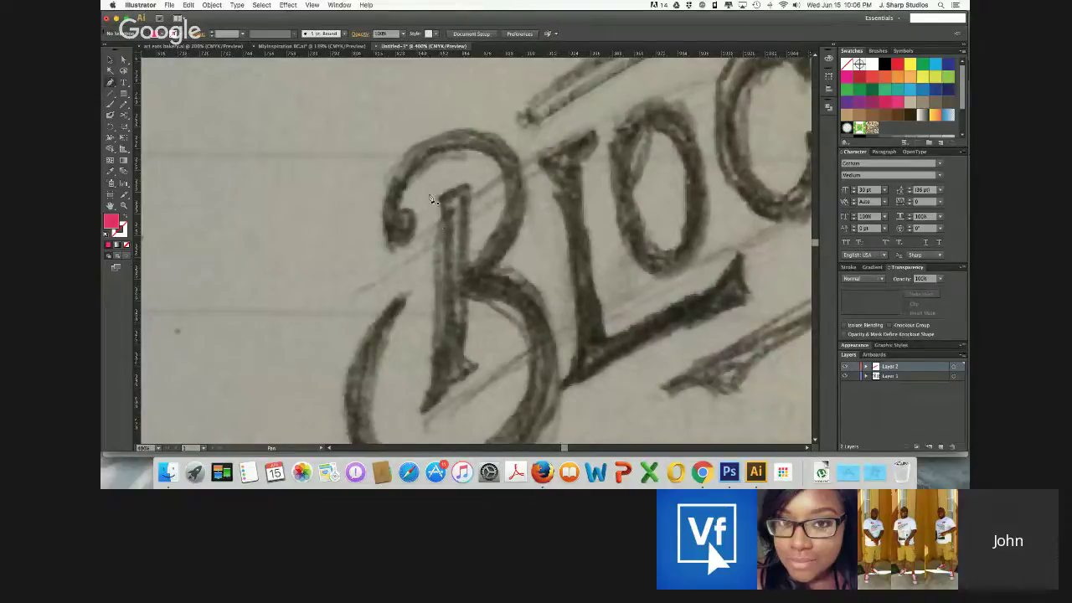
click(434, 198)
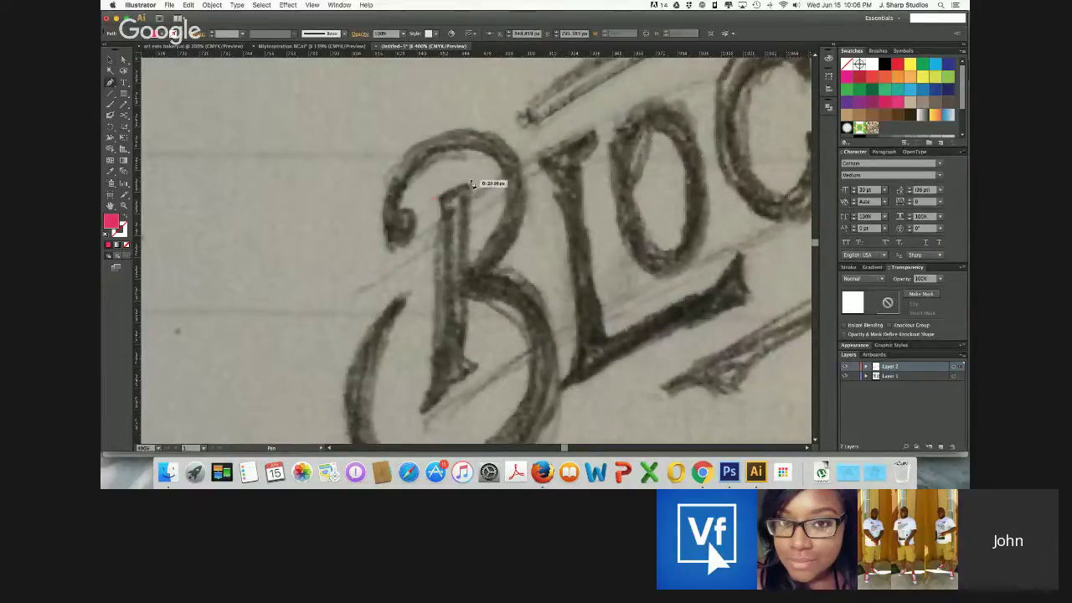
click(444, 225)
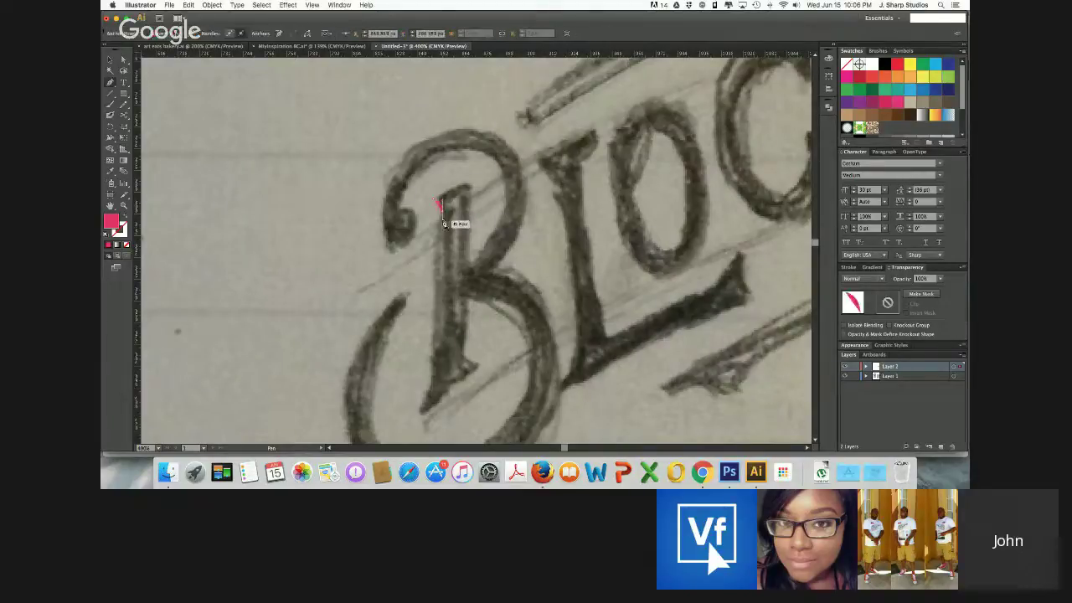
click(440, 374)
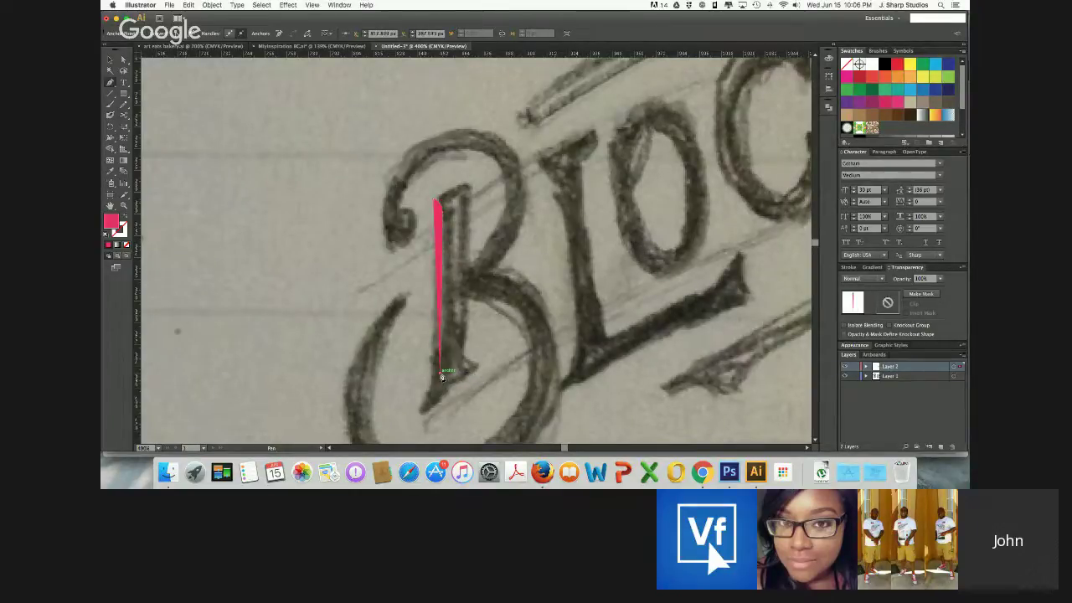
click(413, 417)
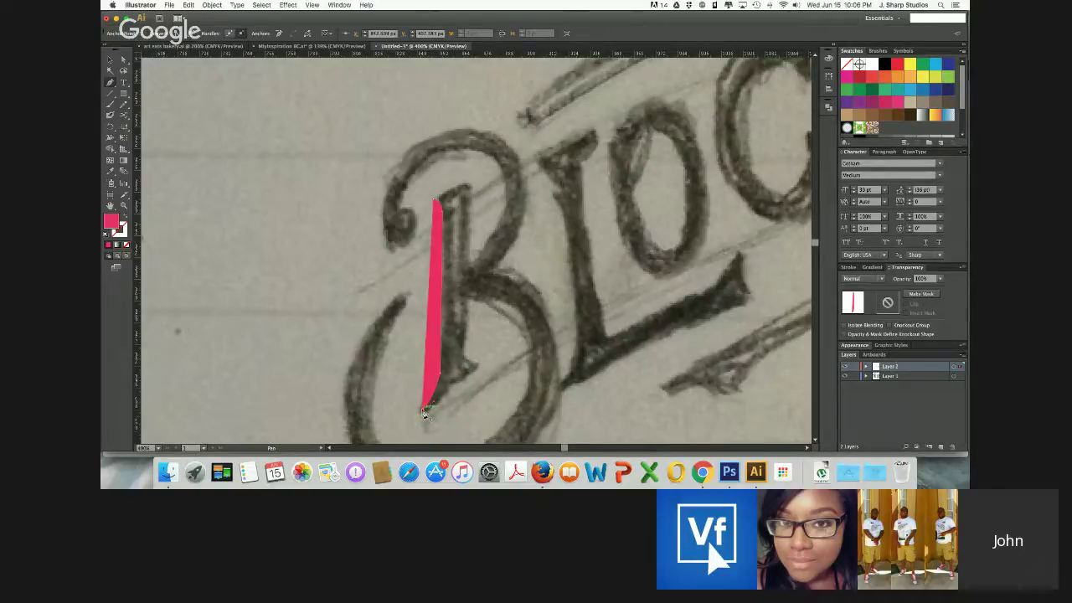
Trace the right half of the stem's bottom serif and its right edge, then close the shape at the top serif
click(469, 367)
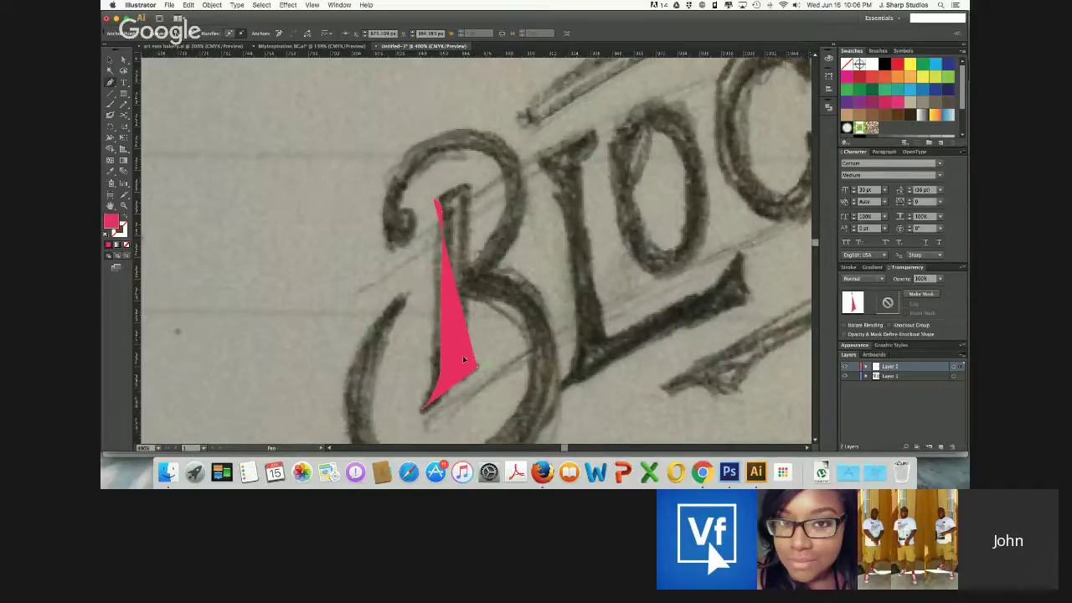
drag(462, 358, 459, 350)
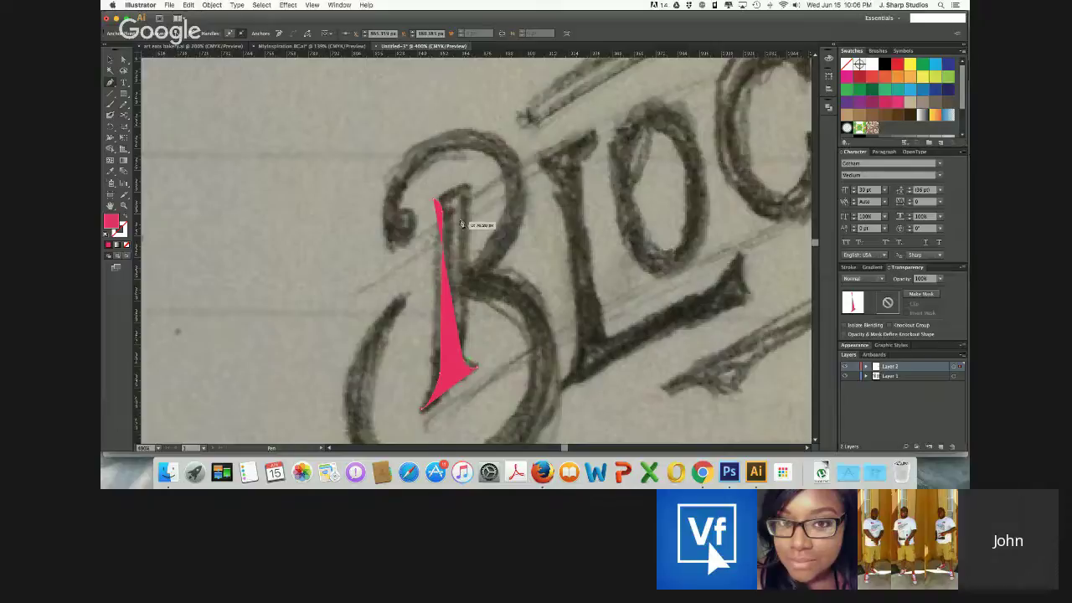
click(470, 197)
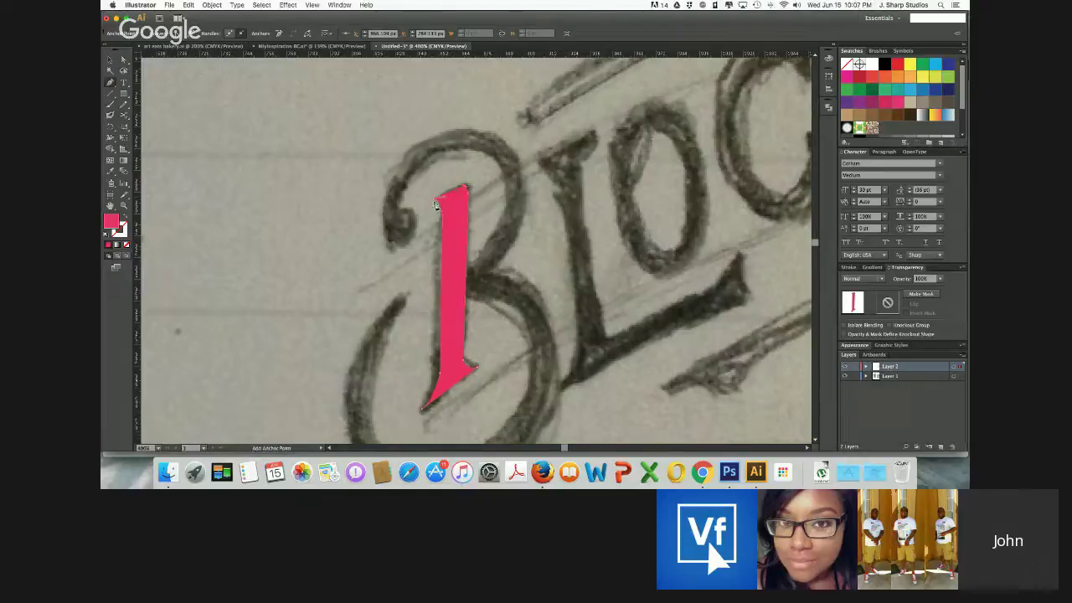
Reshape the upper-right corner of the B's stem with Direct Selection to match the sketched serif
click(109, 59)
click(457, 209)
scroll(457, 209, right, 3)
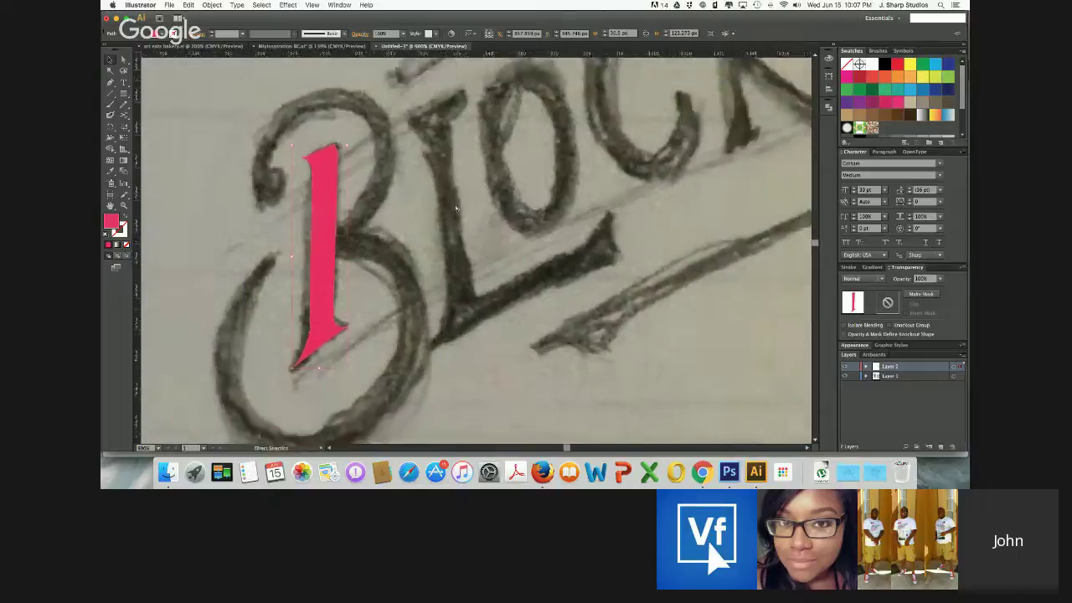
scroll(456, 209, up, 3)
scroll(457, 209, left, 3)
scroll(456, 209, left, 3)
scroll(456, 208, up, 2)
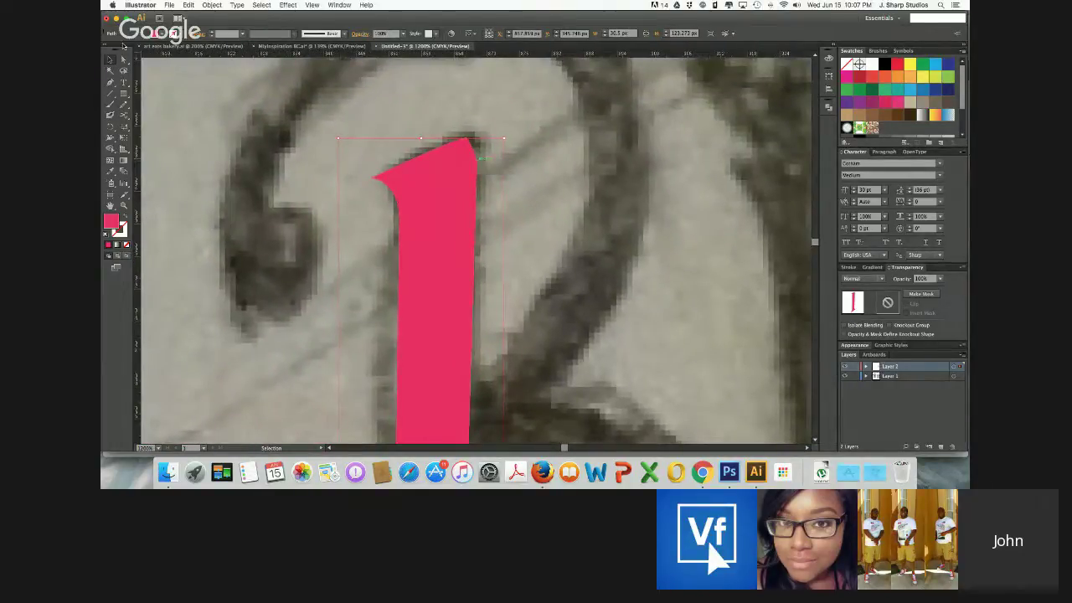
key(a)
click(480, 166)
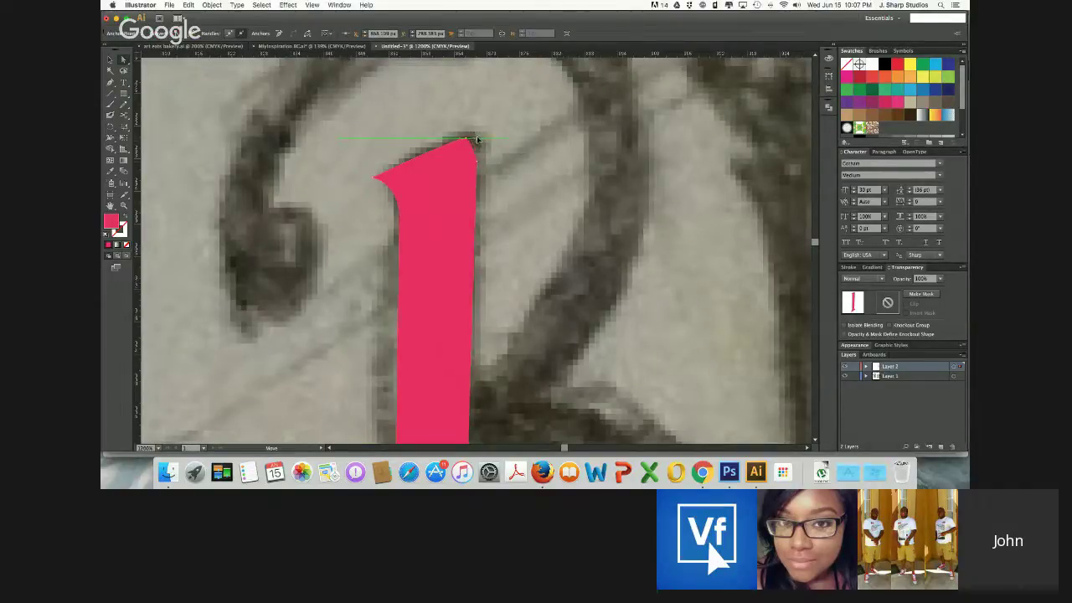
drag(477, 139, 479, 138)
click(498, 164)
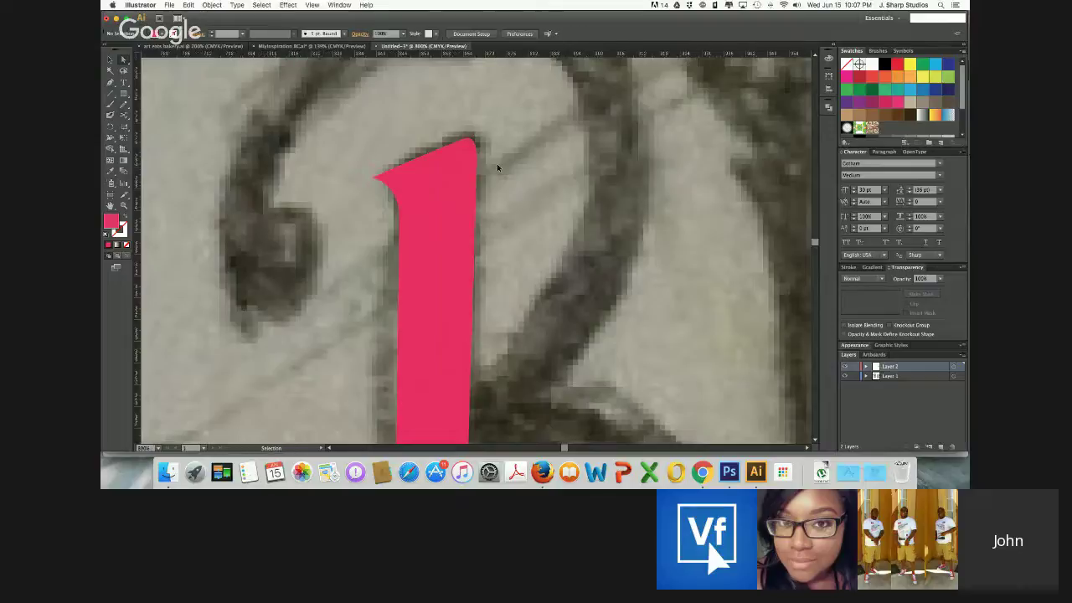
Adjust the anchors at the foot of the B's stem so its right edge and bottom serif follow the sketch
key(super+minus)
key(super+minus)
key(super+equal)
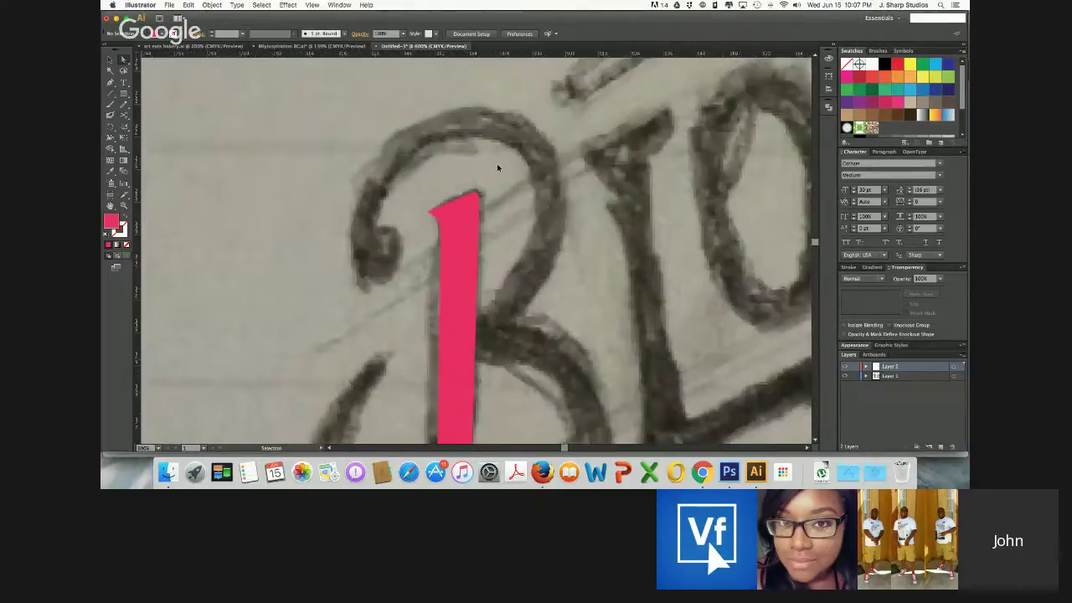
scroll(497, 163, down, 1)
key(a)
scroll(497, 164, down, 6)
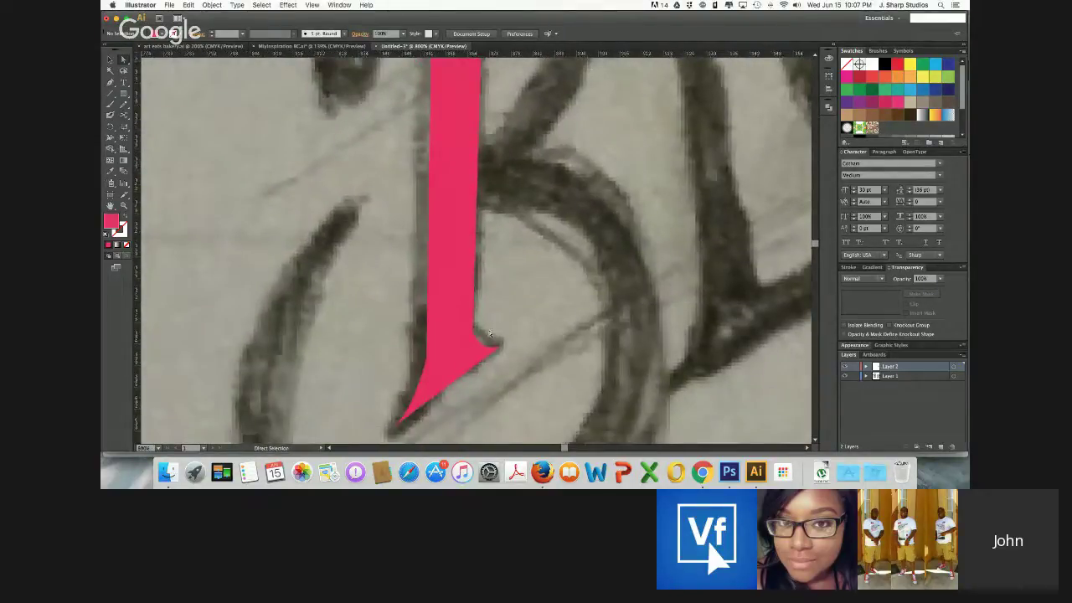
drag(476, 334, 474, 333)
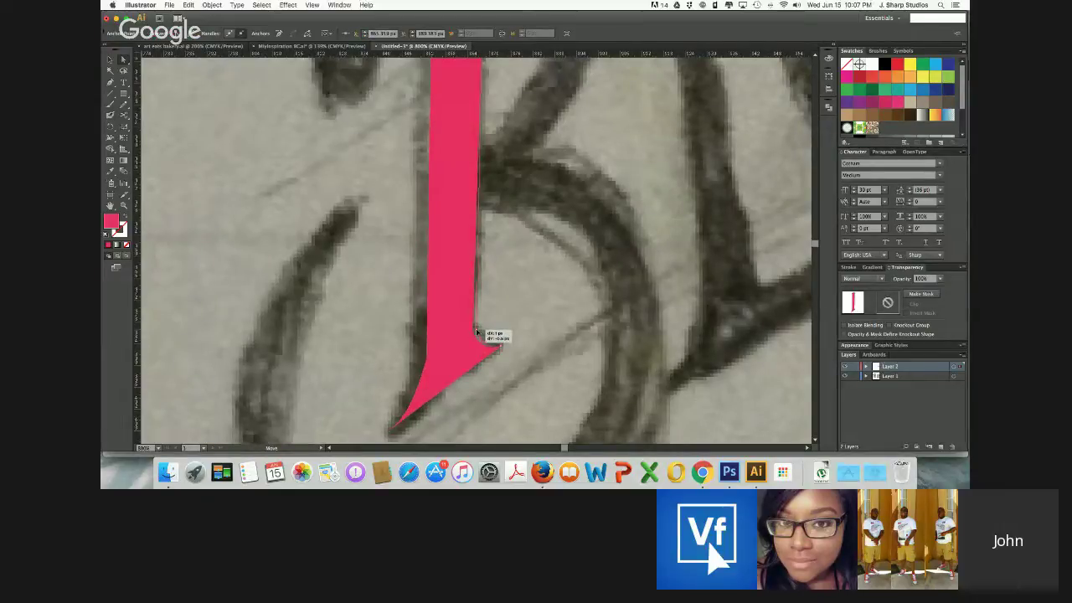
drag(477, 333, 489, 332)
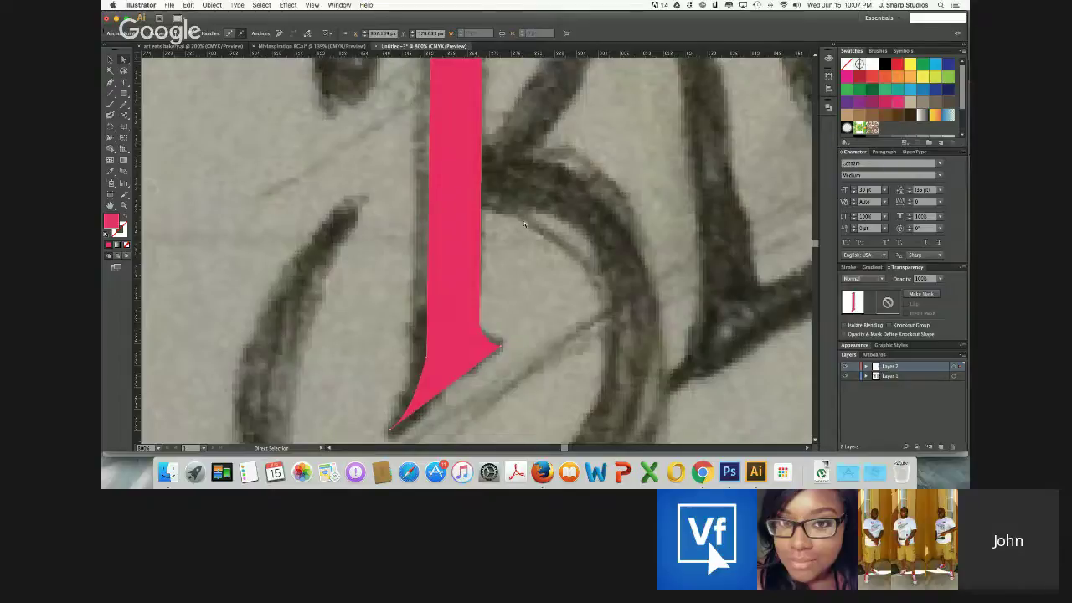
Draw a pink circle about 14 px across and position it over the curled end of the B's upper bowl
scroll(524, 223, up, 5)
scroll(525, 223, down, 3)
scroll(524, 223, up, 2)
scroll(525, 223, left, 1)
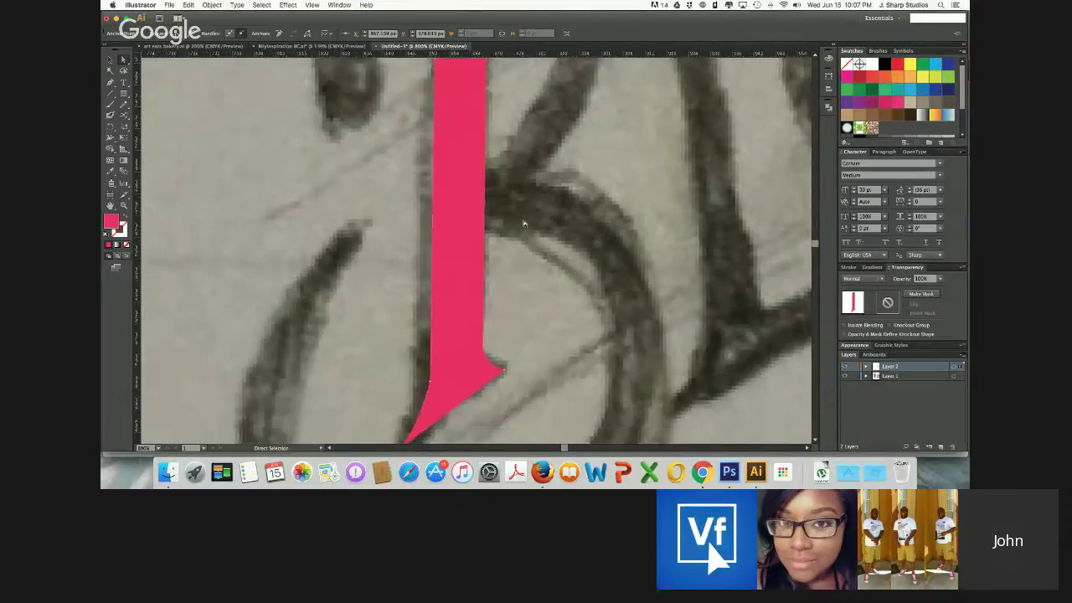
scroll(525, 223, up, 5)
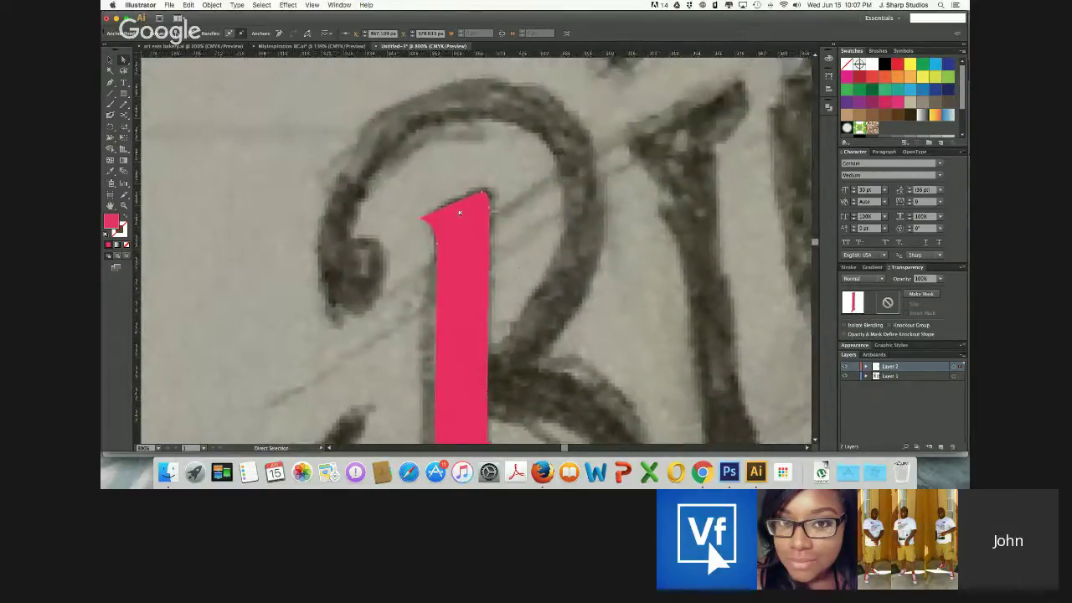
click(110, 82)
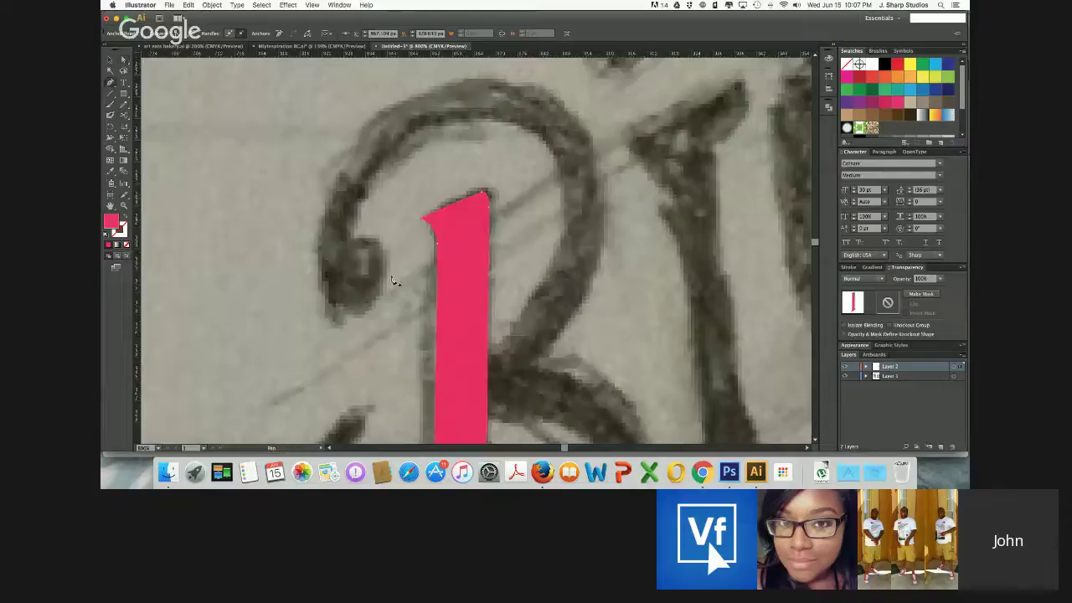
drag(124, 92, 145, 115)
drag(338, 236, 362, 284)
click(109, 70)
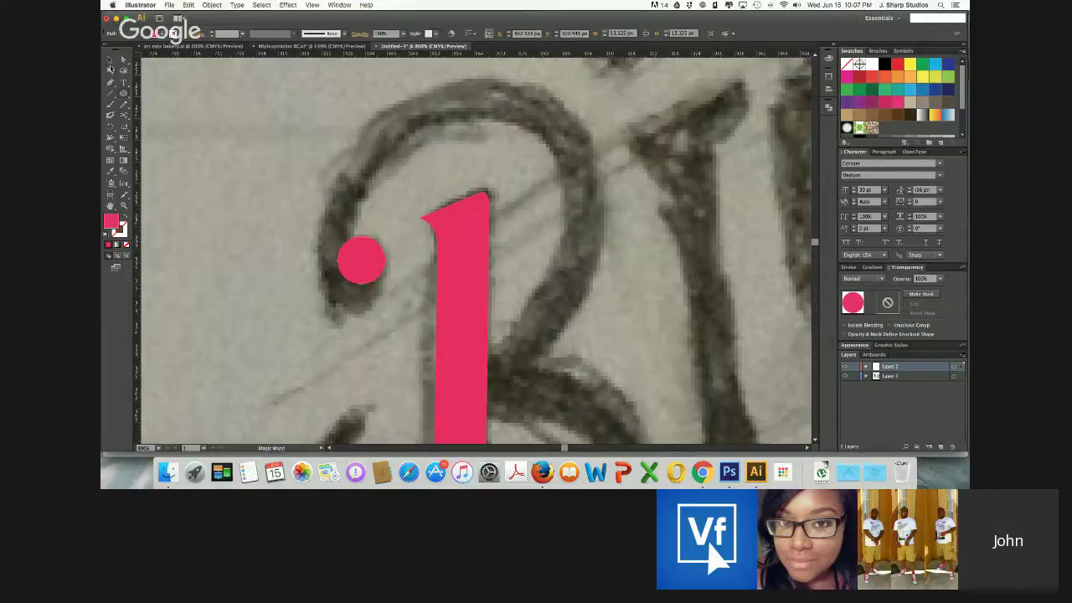
click(110, 58)
click(365, 260)
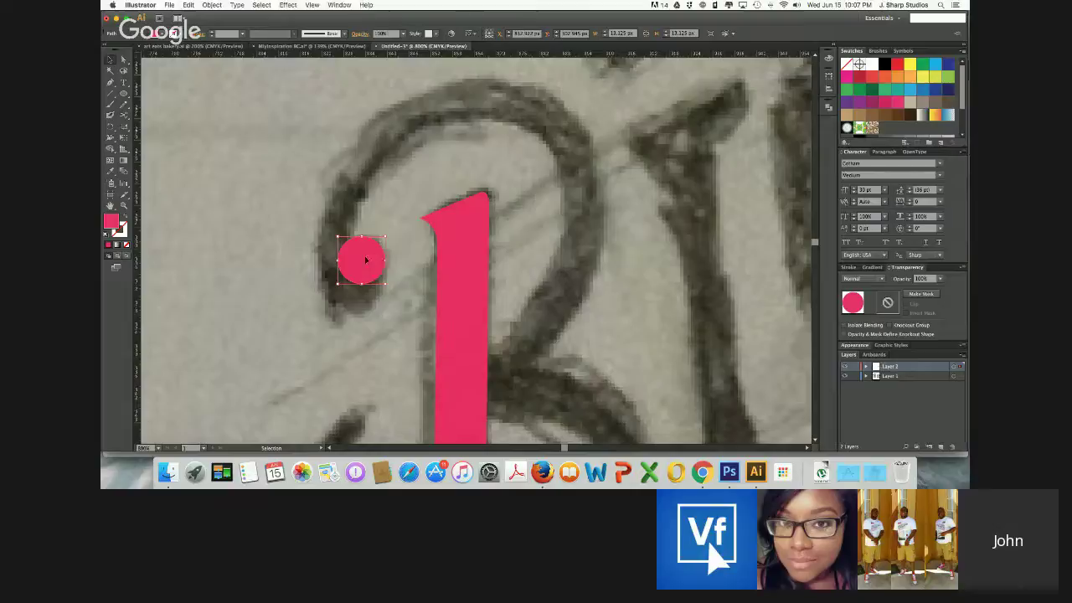
mouse_move(366, 263)
mouse_down()
mouse_move(361, 282)
mouse_move(390, 237)
mouse_move(368, 273)
mouse_up()
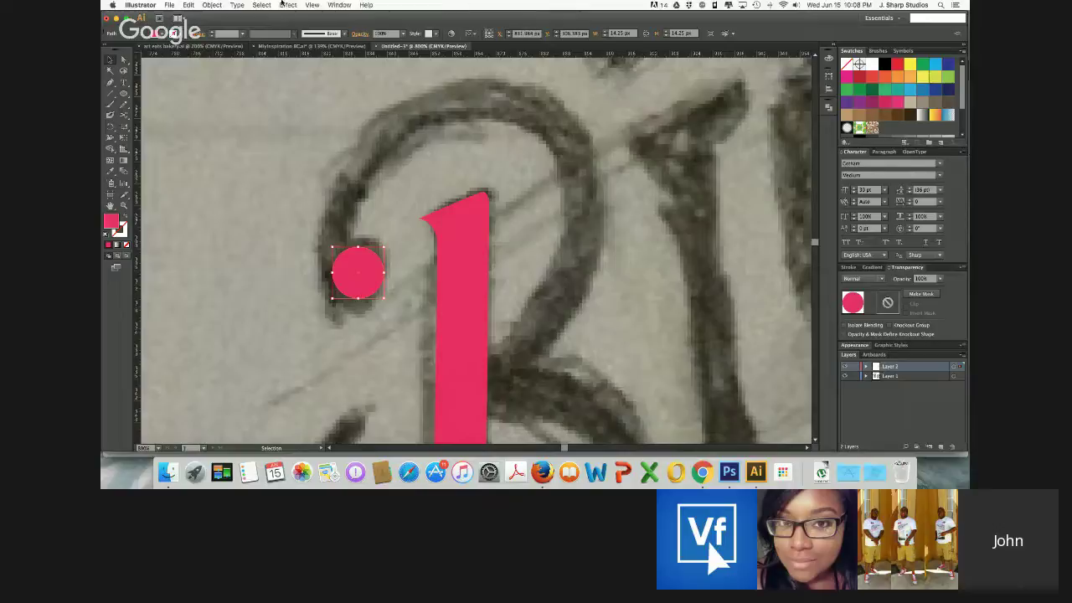
Start tracing the B's upper bowl with the Pen tool, curving its inner edge upward from just above the circle
click(110, 84)
click(348, 240)
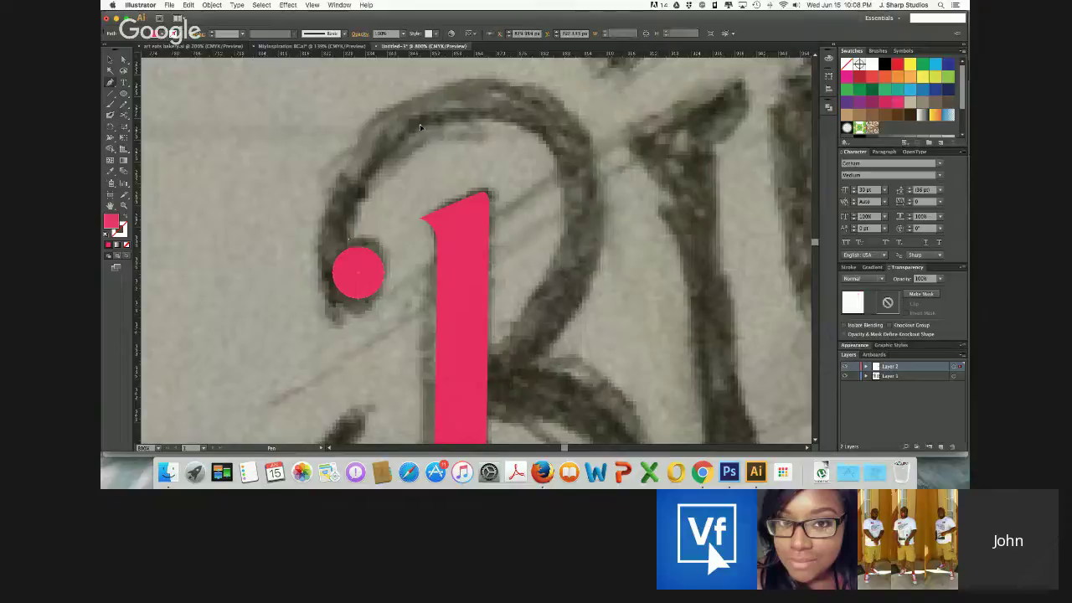
drag(421, 126, 476, 102)
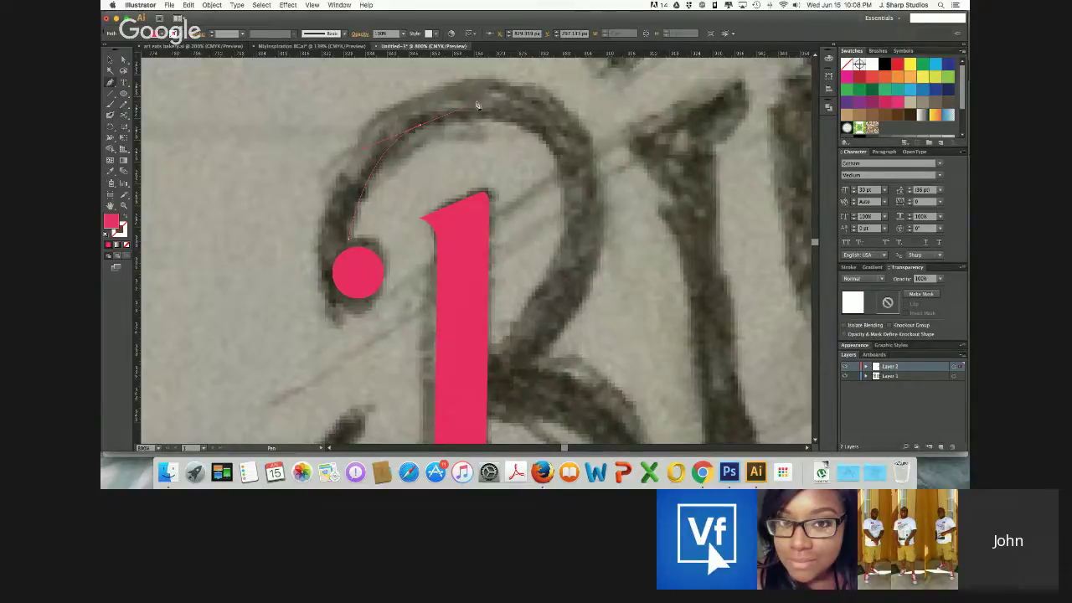
click(422, 131)
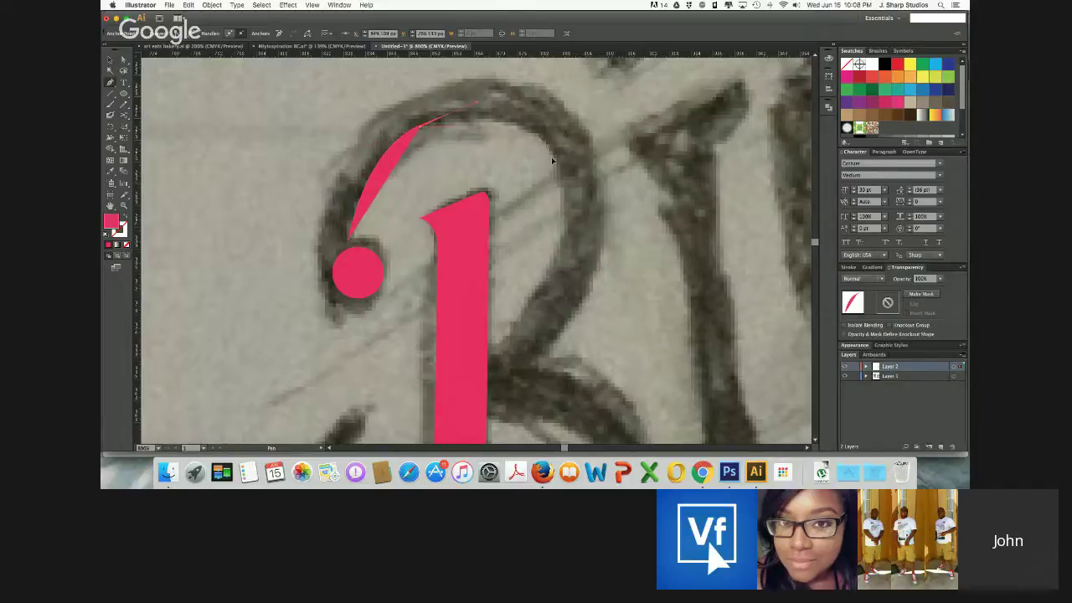
drag(573, 187, 573, 187)
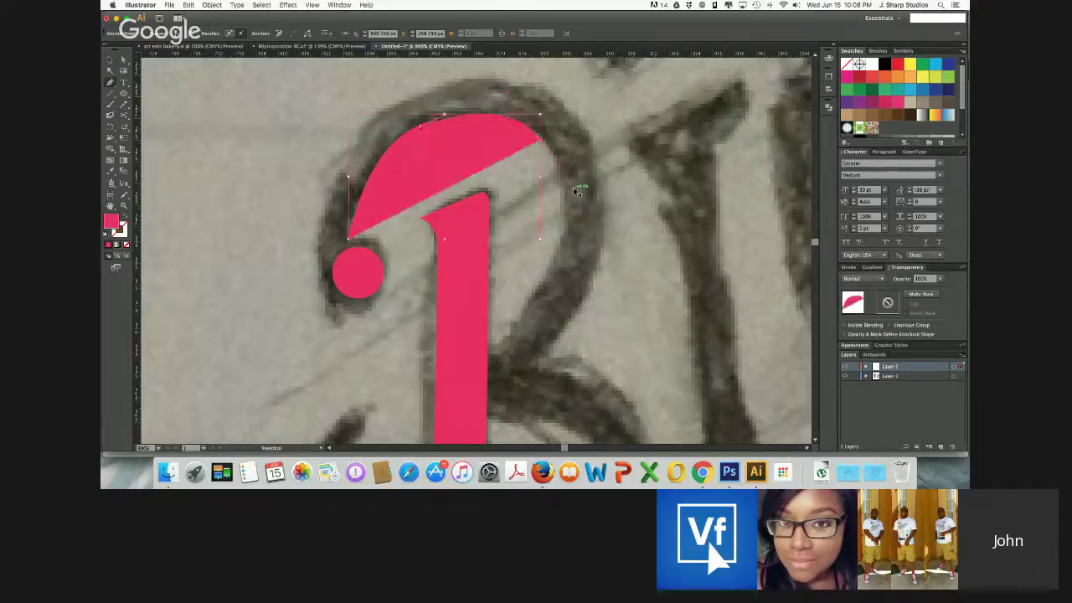
key(super+z)
key(super+z)
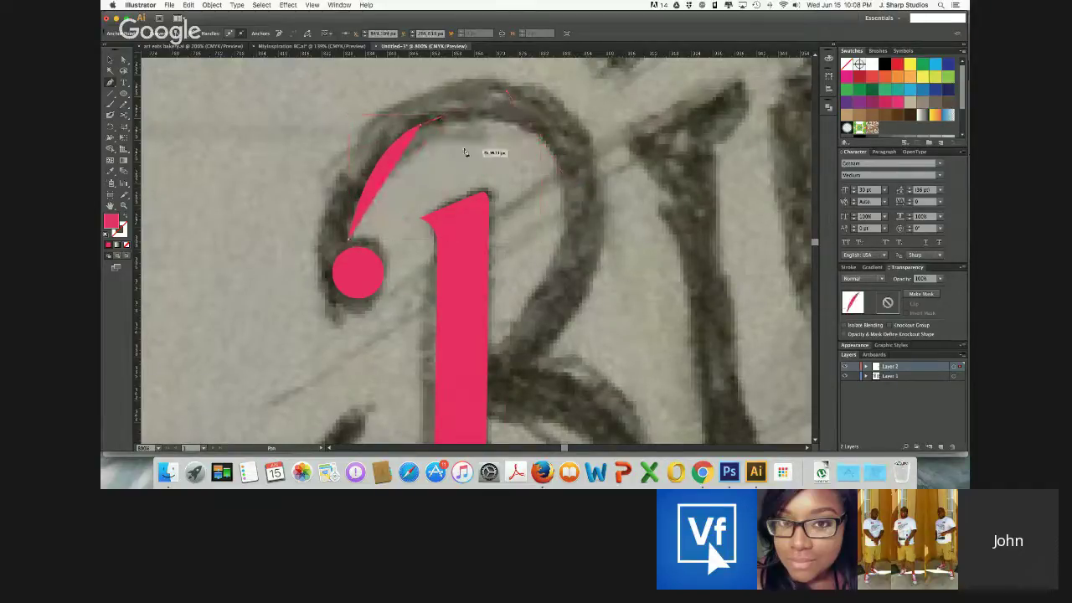
Trace the inner edge of the B's upper bowl with the Pen tool, over the top and down to the stem's right edge
click(420, 125)
drag(572, 164, 572, 164)
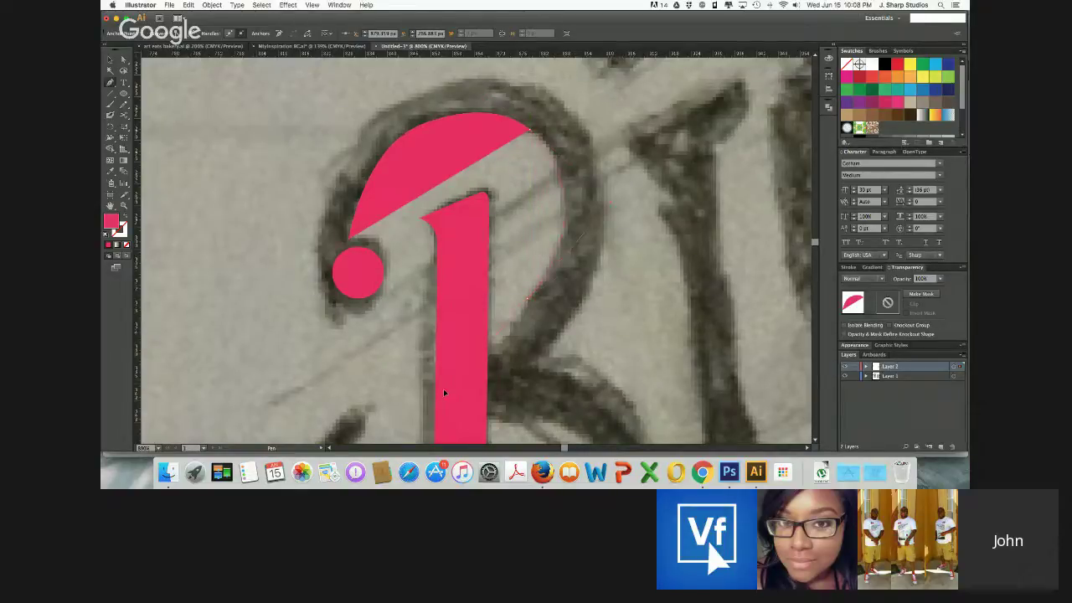
drag(451, 374, 451, 375)
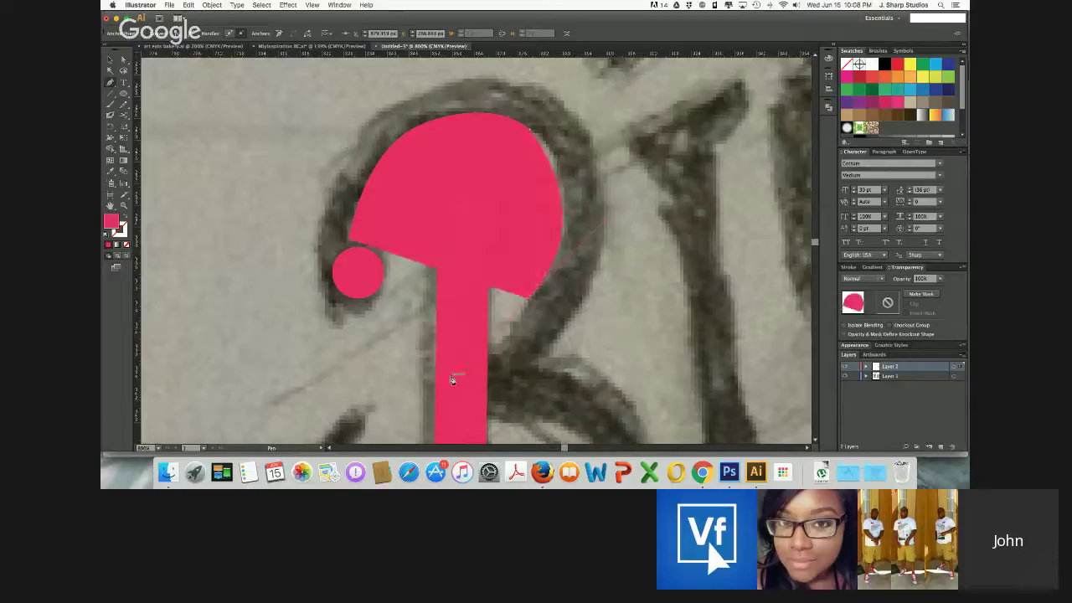
key(super+z)
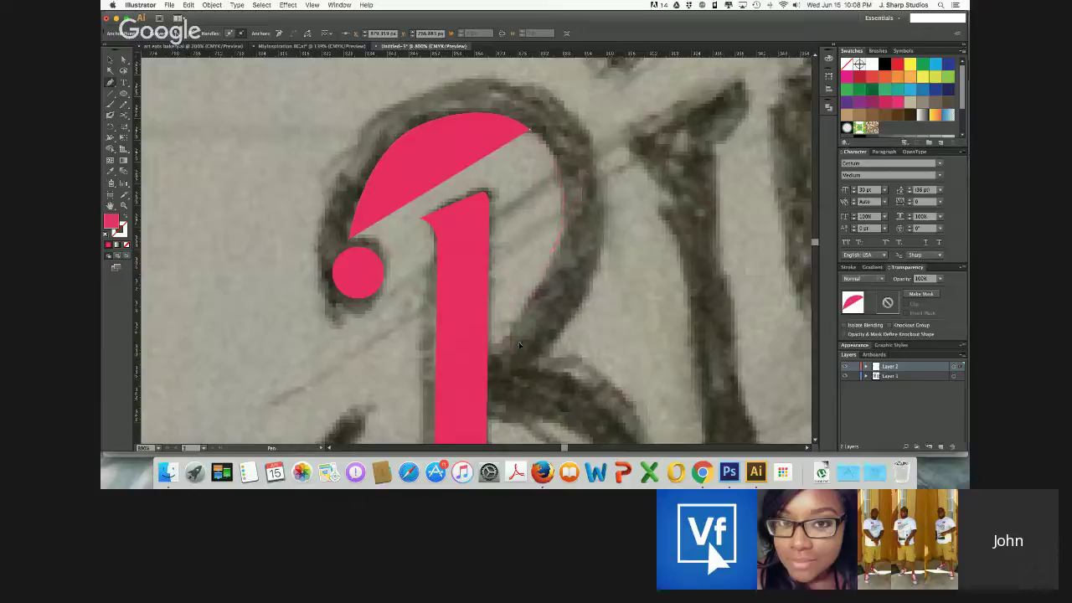
drag(524, 327, 524, 325)
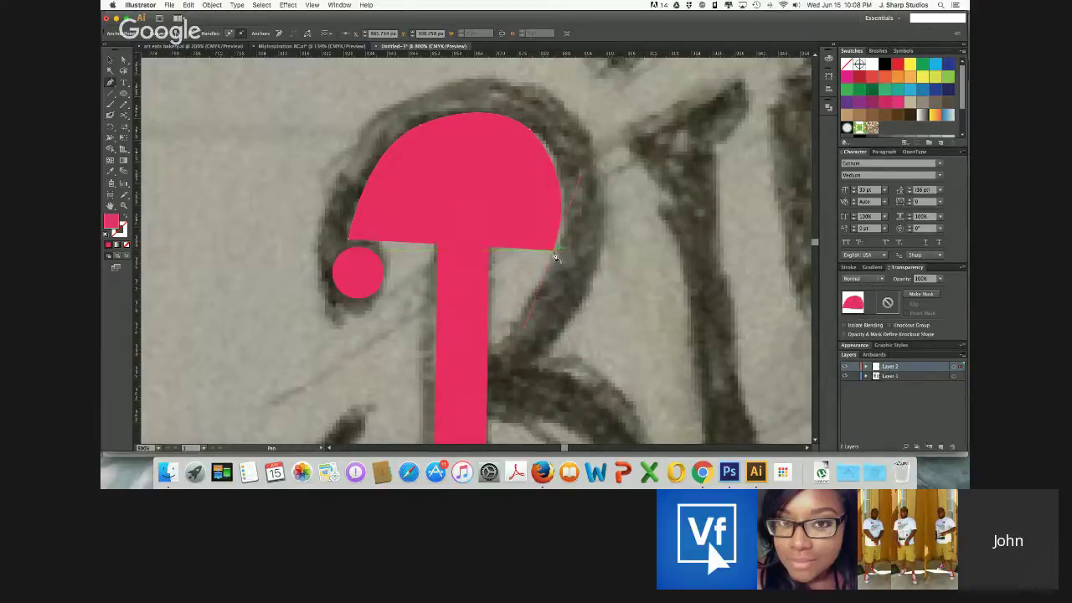
click(478, 364)
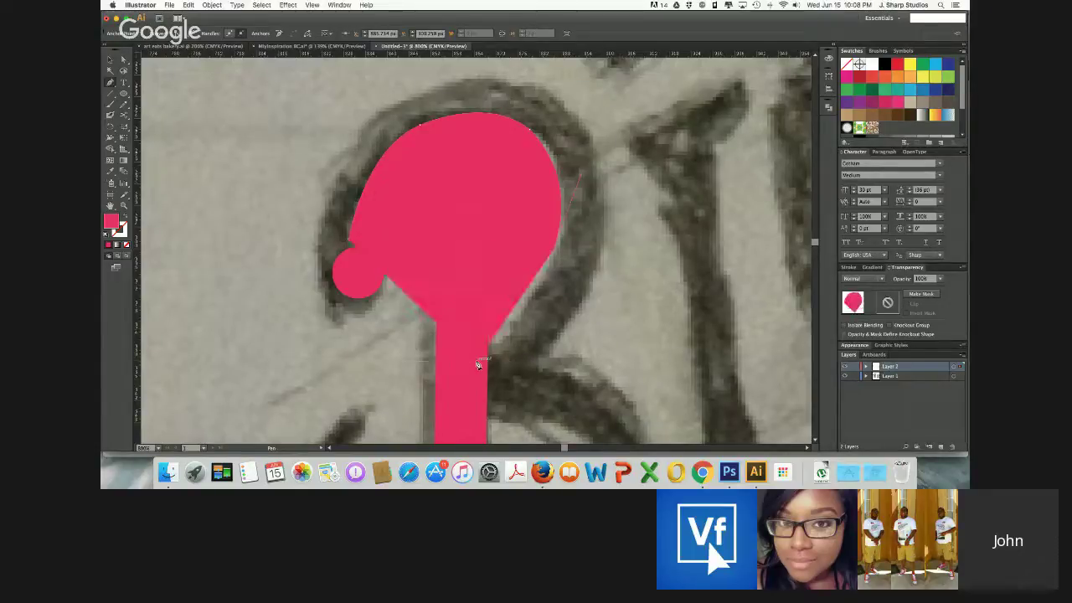
key(super+z)
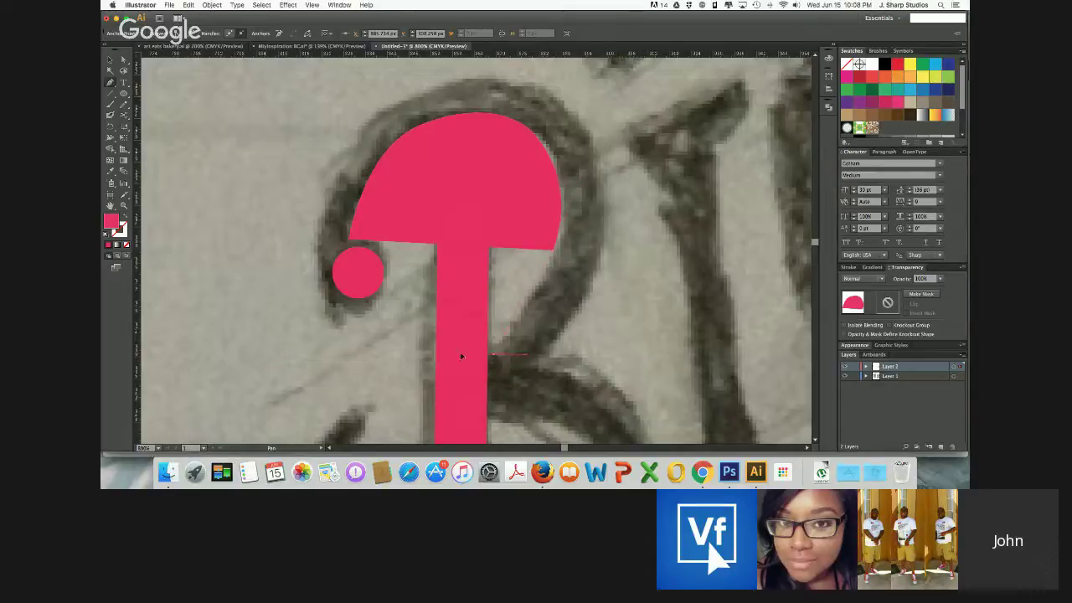
key(shift+super+z)
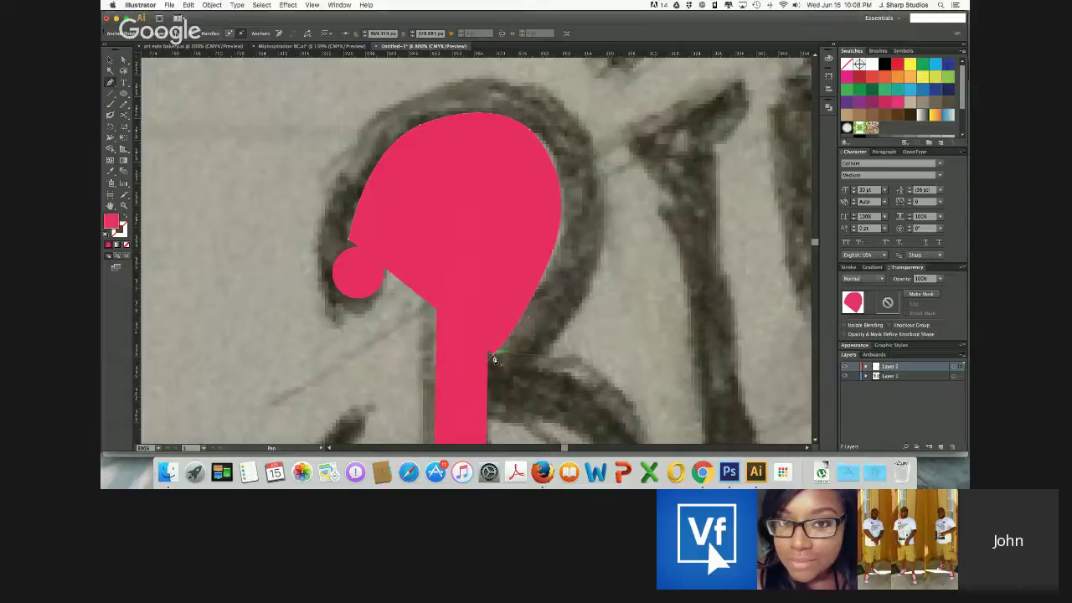
Trace the upper bowl's outer edge from its lower tip at the stem, up the right side, over the top and down beside the circle
click(494, 399)
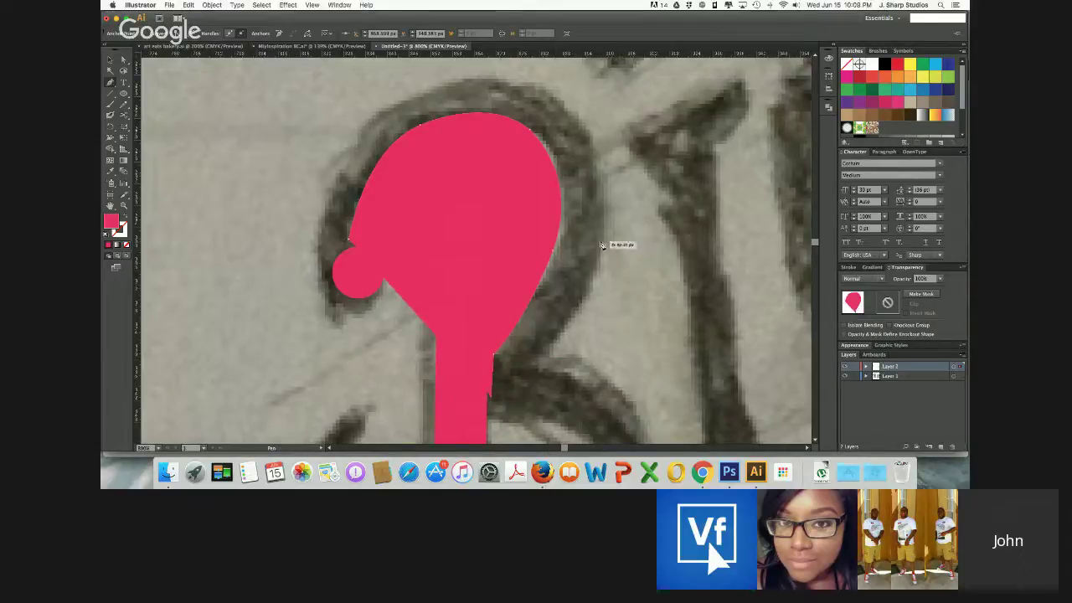
drag(600, 242, 621, 141)
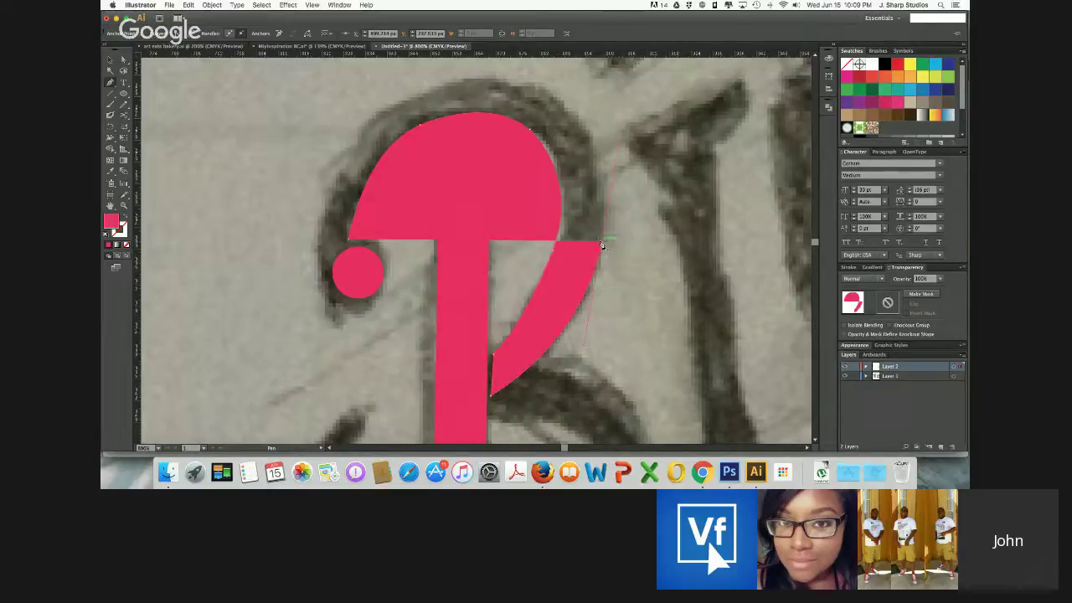
click(601, 244)
drag(555, 98, 496, 77)
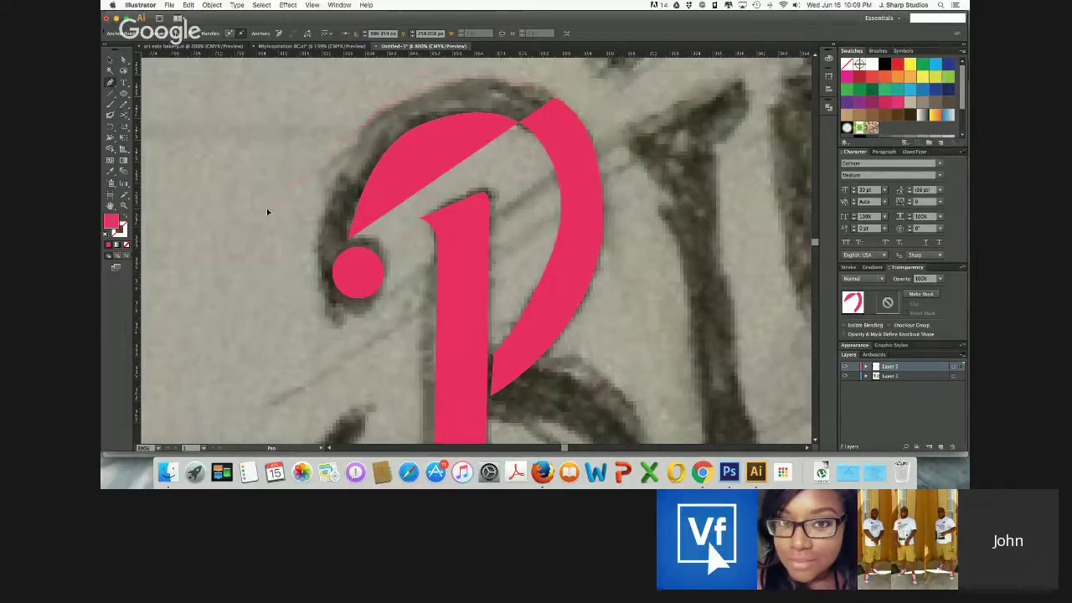
drag(267, 210, 267, 210)
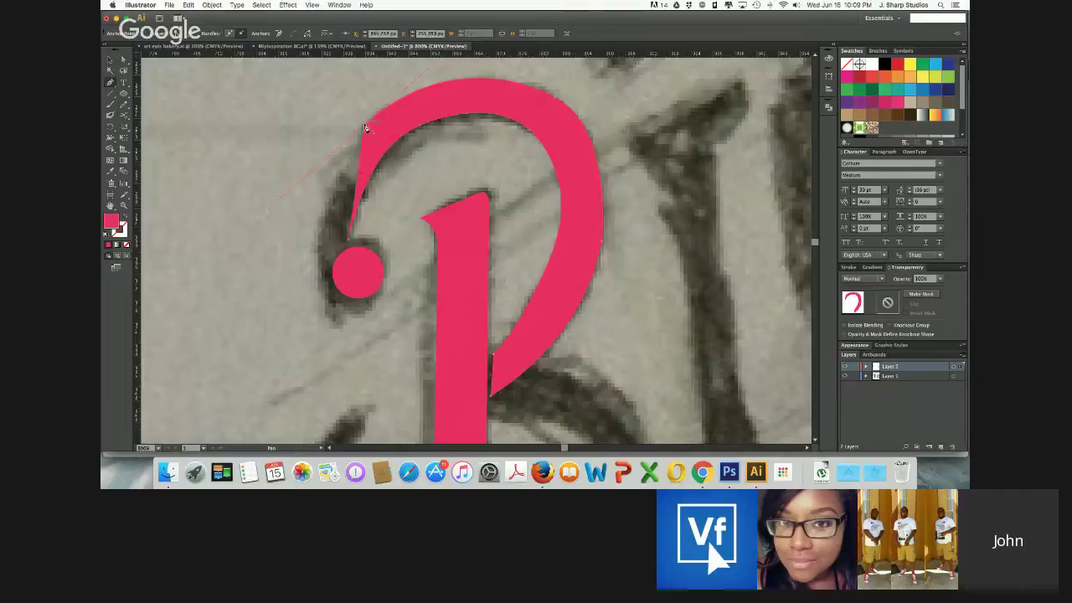
click(365, 127)
drag(320, 245, 320, 284)
drag(327, 308, 327, 307)
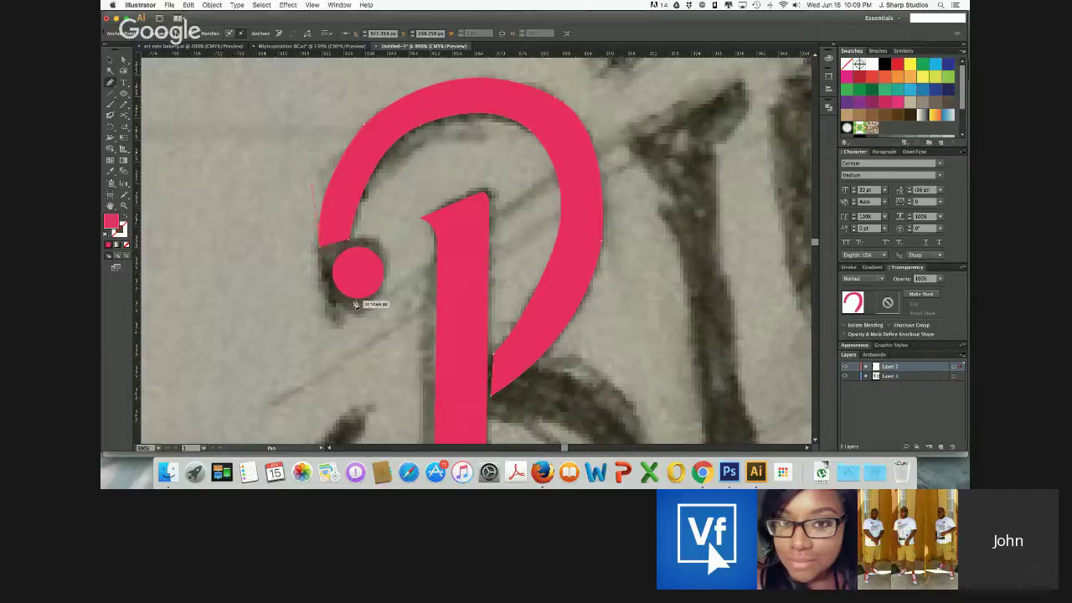
Curve the upper bowl's path under the circle and close it inside the circle so the curled end merges with it
drag(357, 299, 392, 295)
click(392, 301)
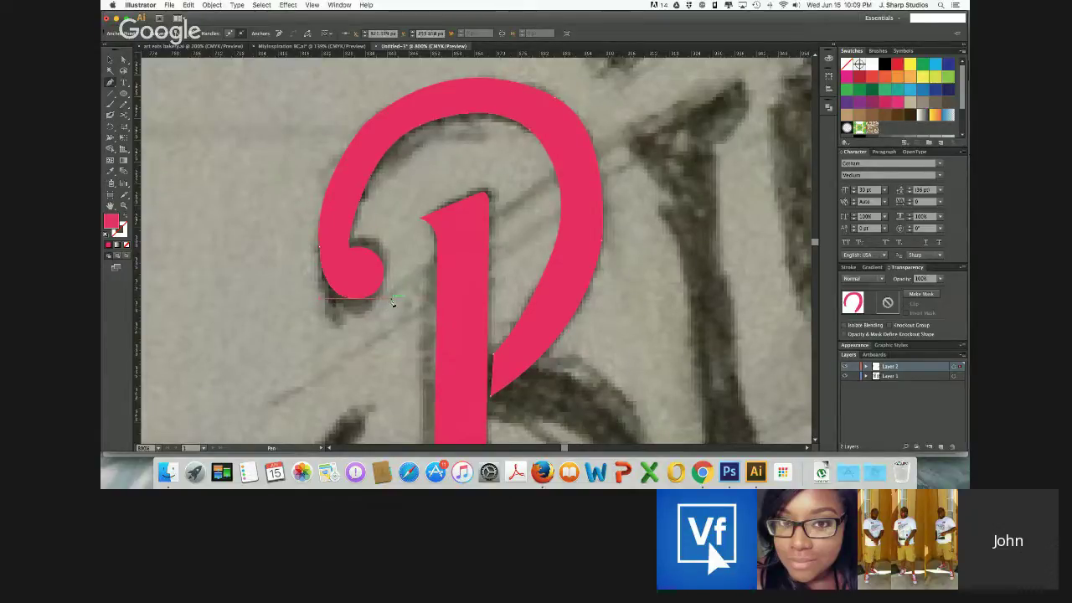
click(358, 300)
click(369, 260)
click(110, 61)
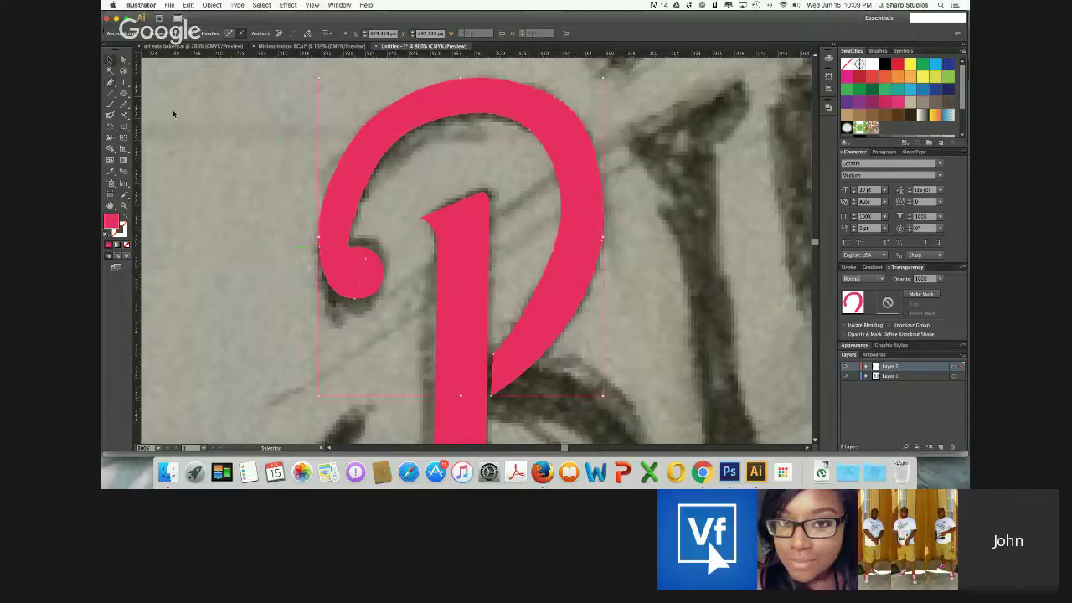
Move the two anchors at the upper bowl's lower end into the stem with Direct Selection so the shapes overlap
click(201, 166)
scroll(417, 256, down, 3)
scroll(416, 262, down, 2)
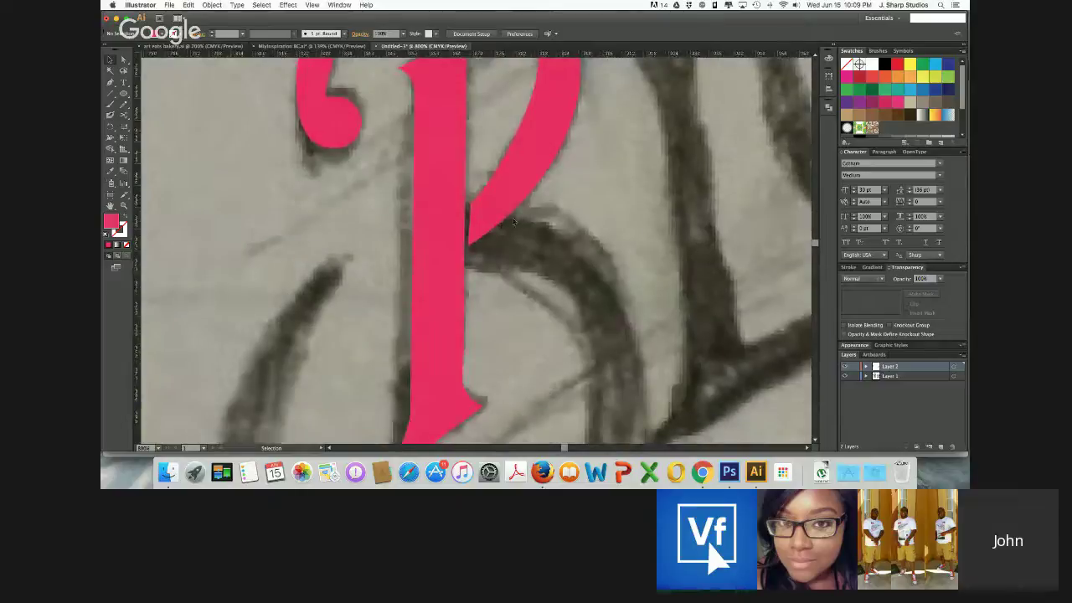
click(487, 211)
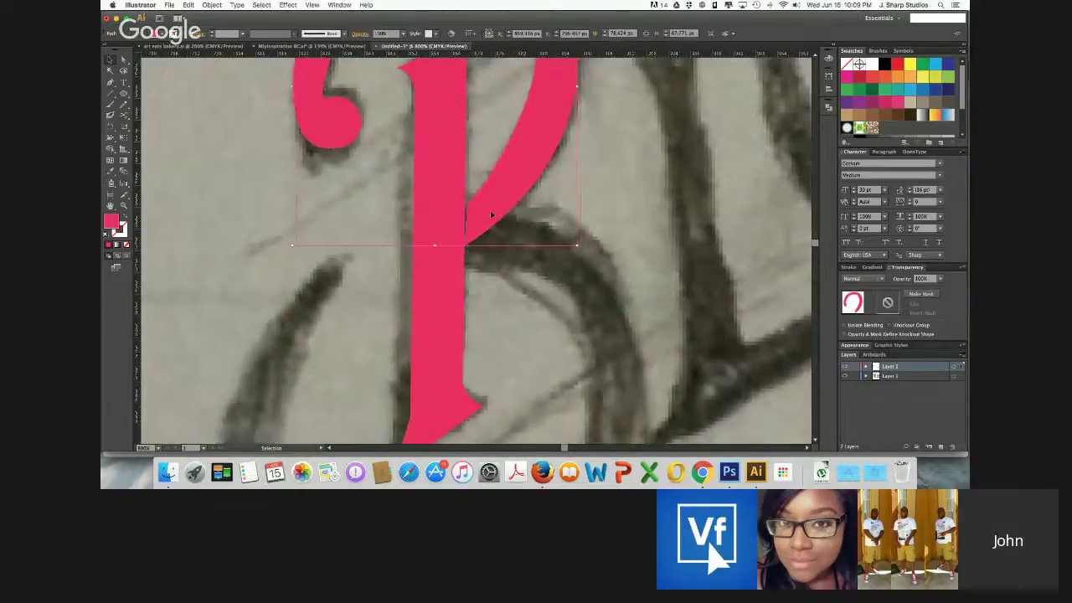
click(123, 60)
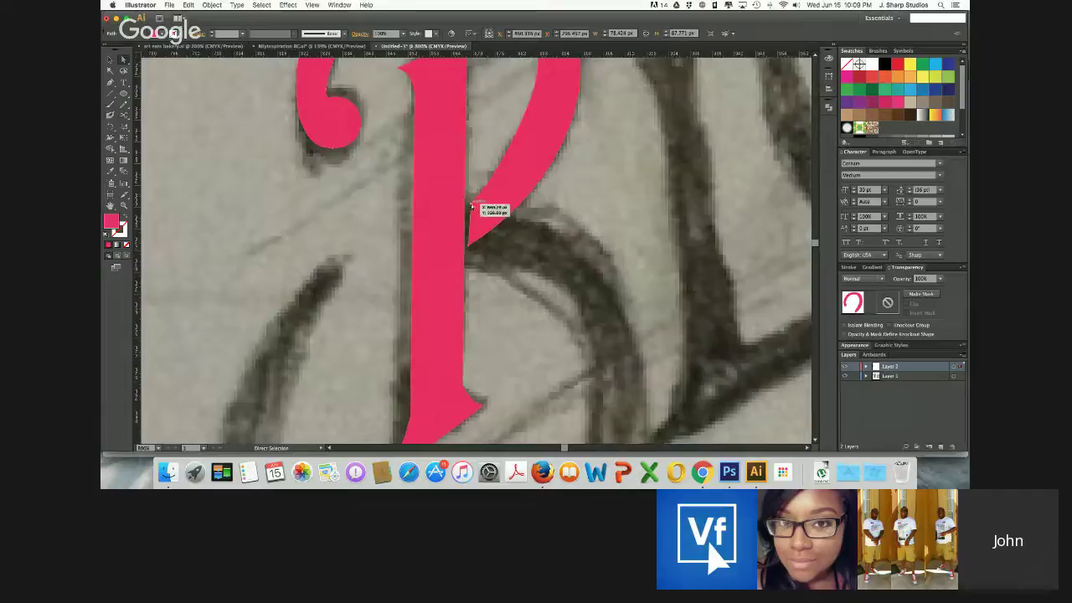
drag(473, 208, 462, 210)
drag(466, 248, 462, 253)
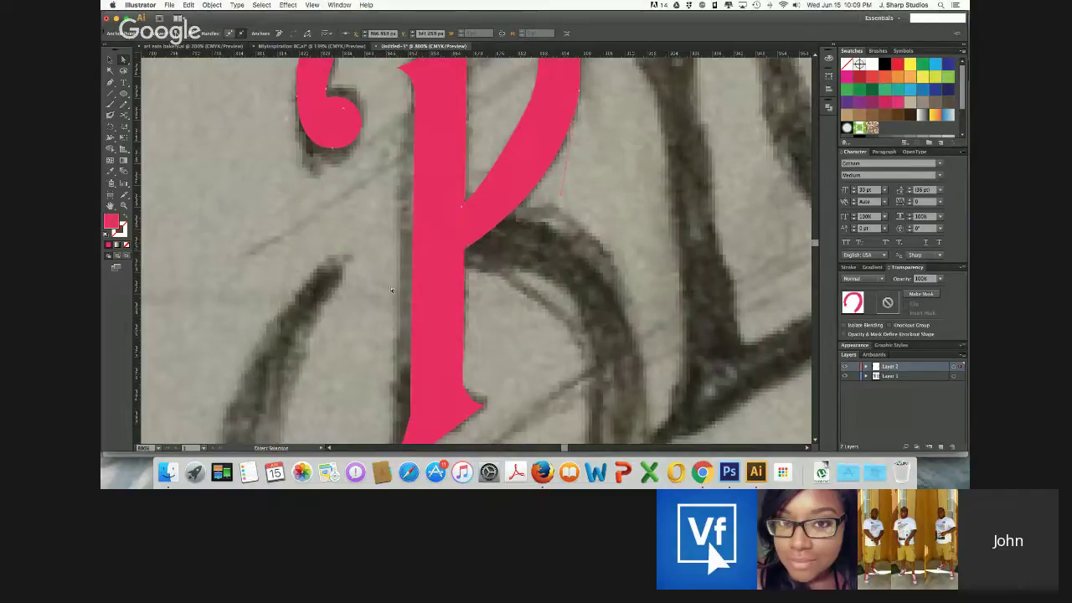
click(495, 265)
Start the lower bowl's outer edge with the Pen tool at the upper bowl's lower edge, curving over the sketch's right shoulder
scroll(494, 266, down, 4)
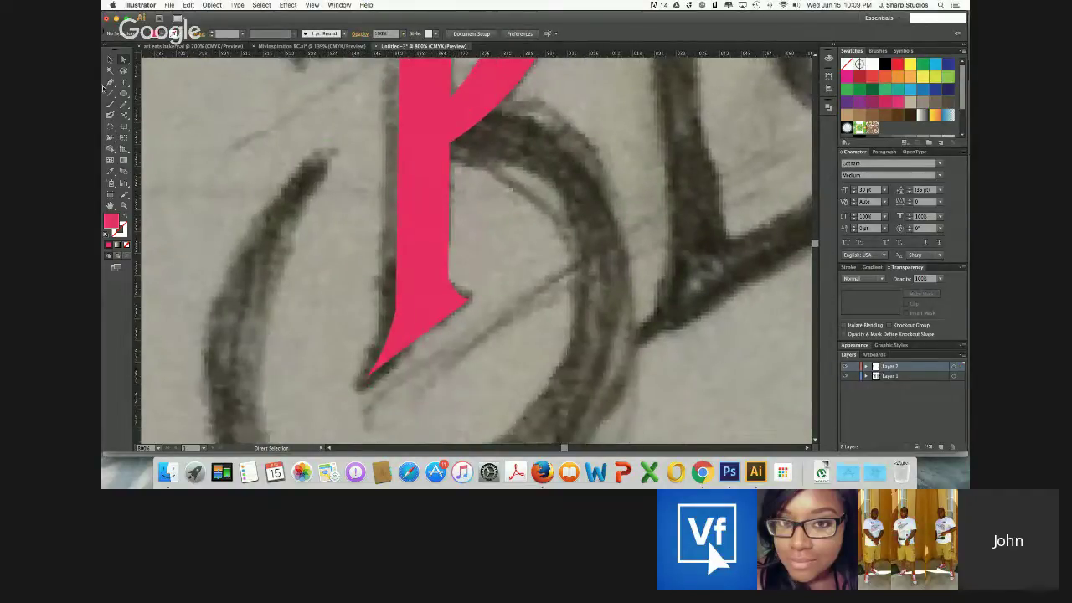
click(111, 83)
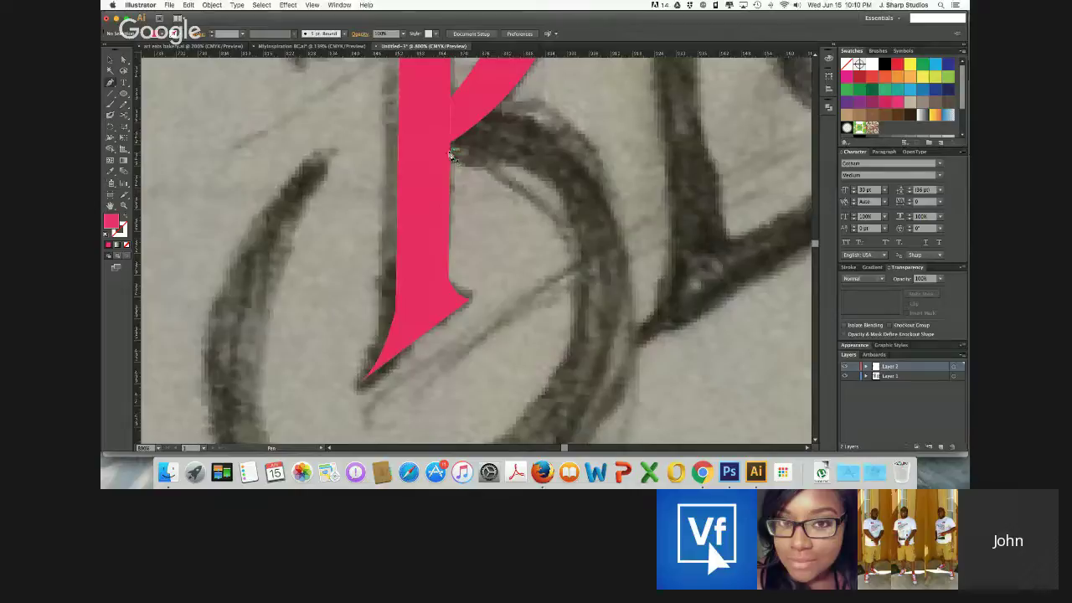
click(500, 110)
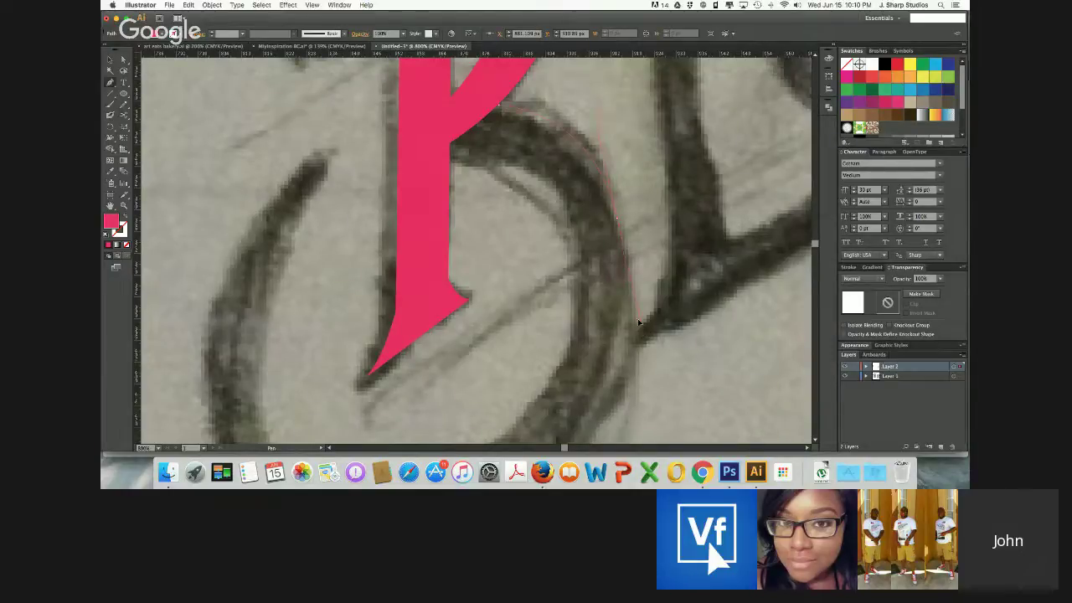
click(616, 215)
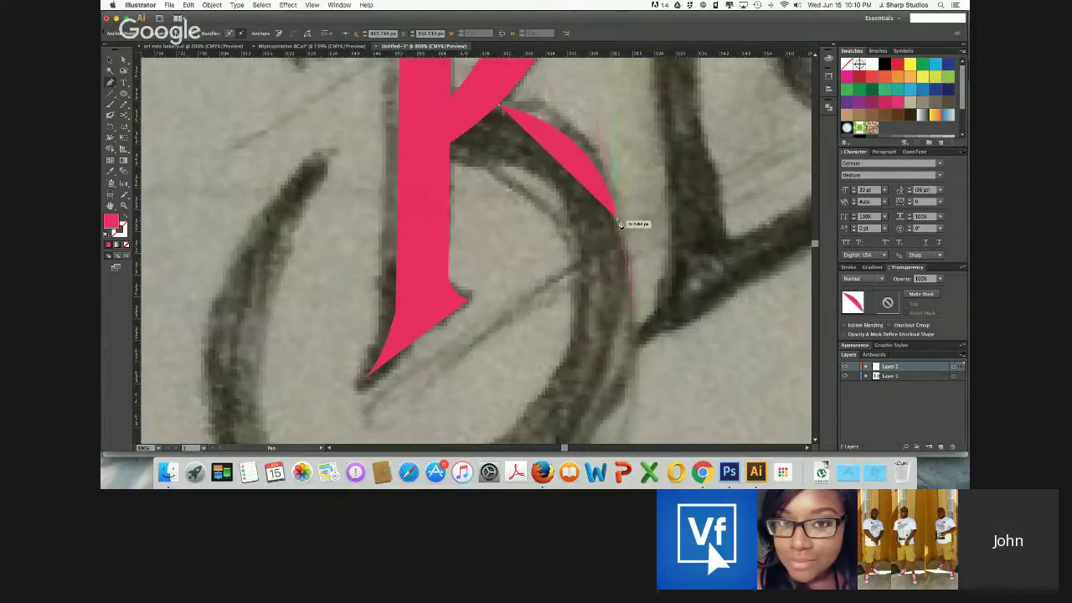
key(super+z)
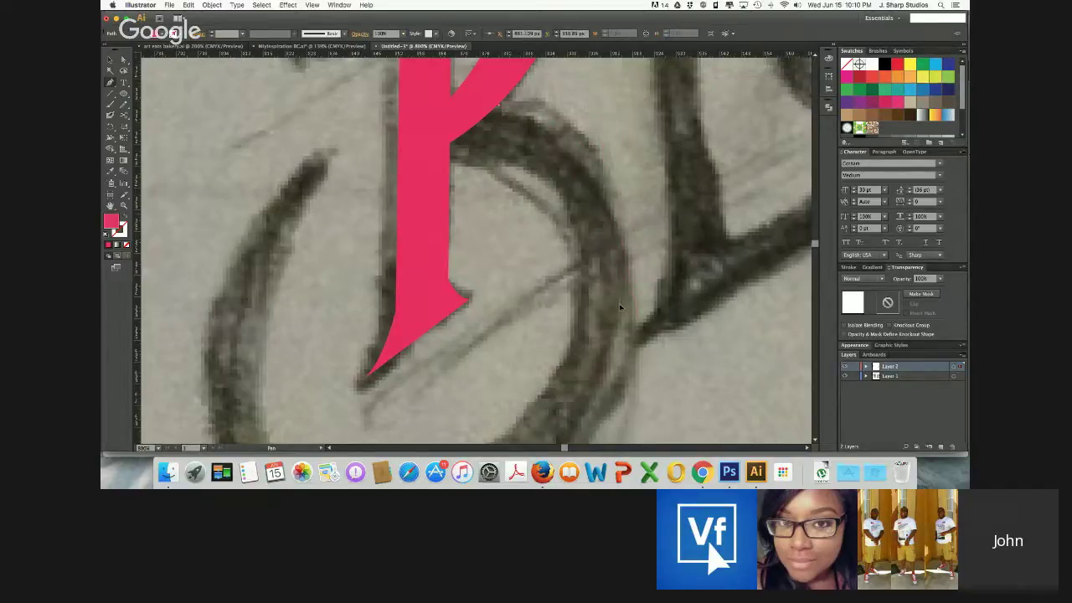
drag(650, 322, 652, 319)
click(632, 216)
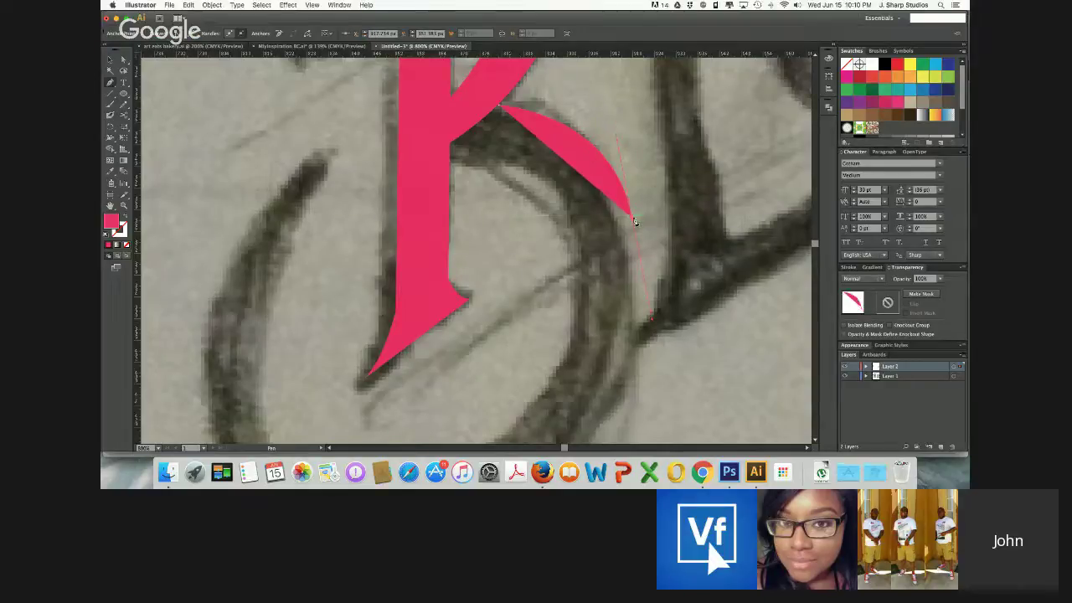
key(super+z)
Continue the lower bowl's outer edge down the right side and around to the bottom of the sketched curve
scroll(624, 293, down, 3)
drag(608, 325, 564, 361)
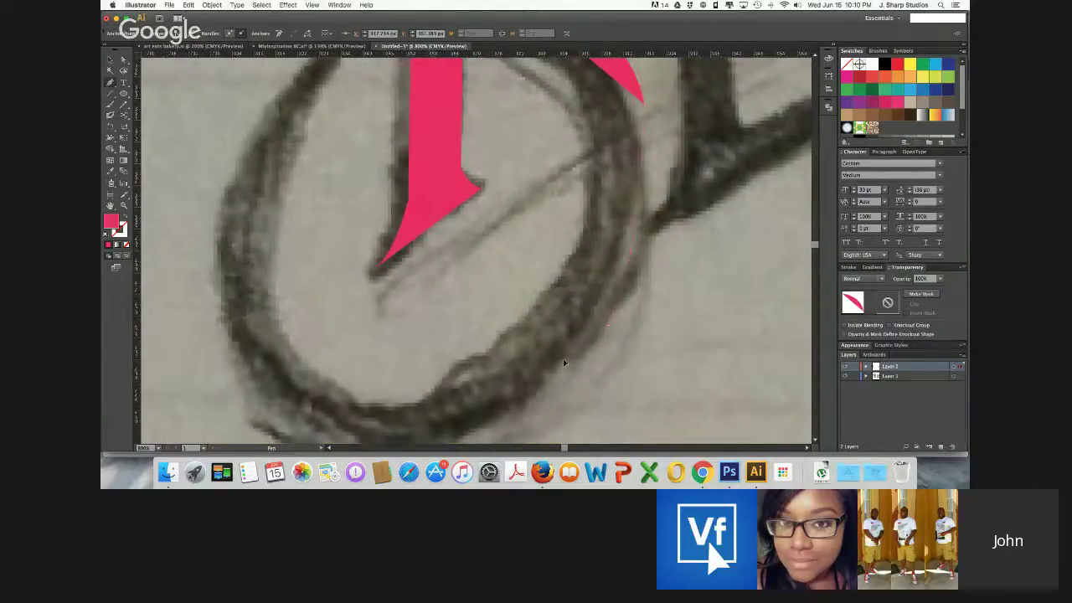
scroll(547, 429, down, 1)
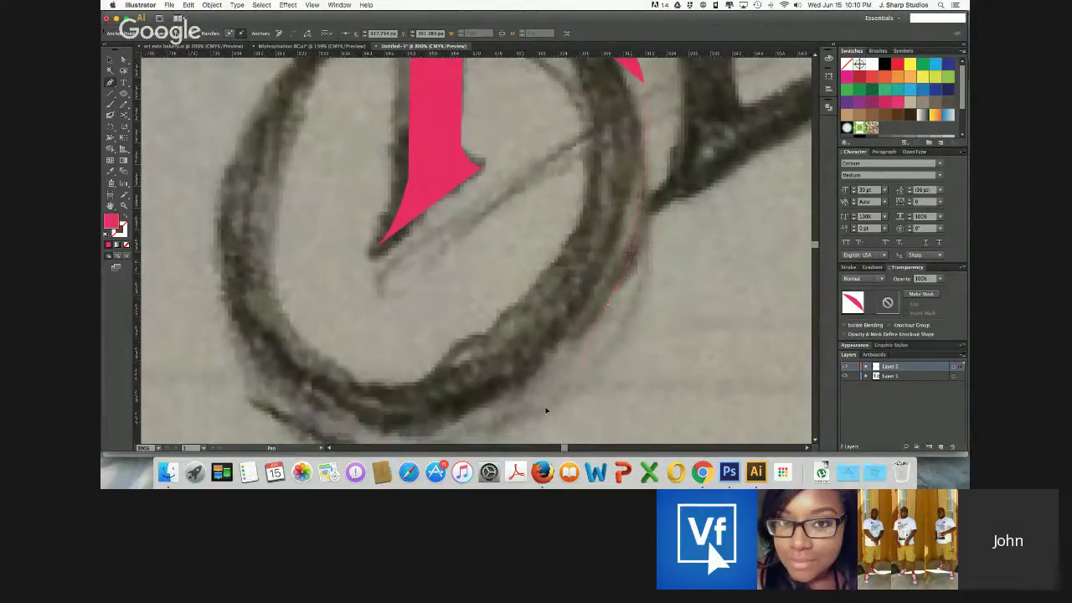
drag(554, 405, 557, 404)
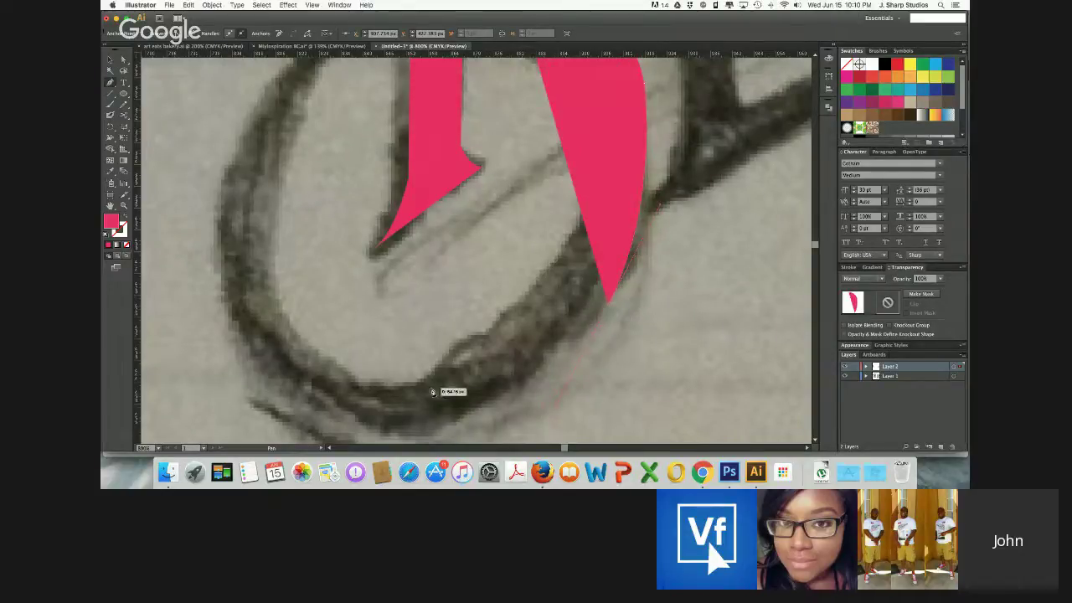
scroll(447, 388, down, 3)
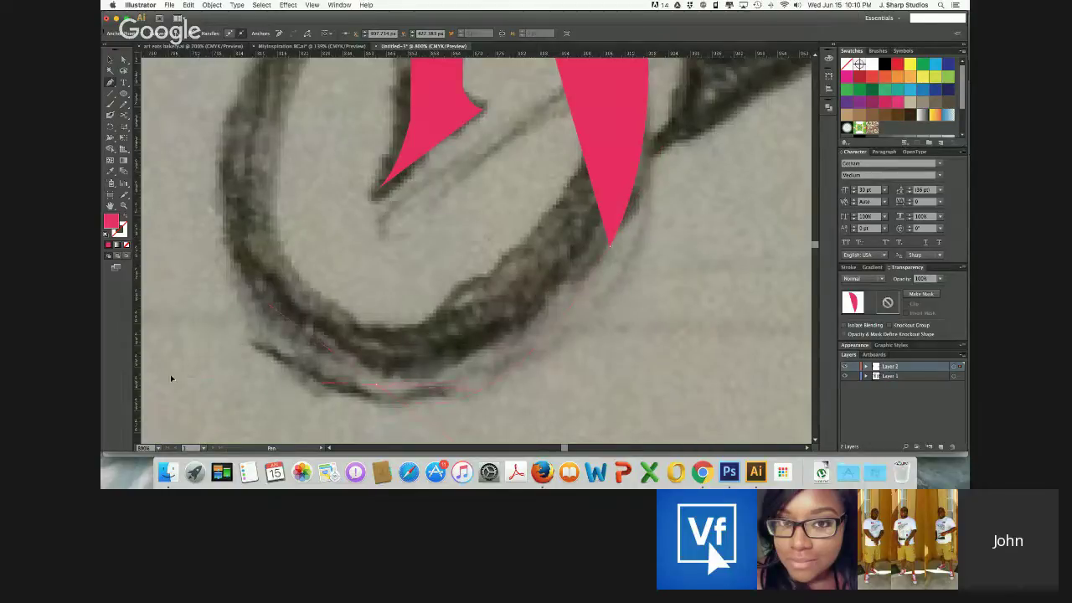
drag(214, 385, 215, 384)
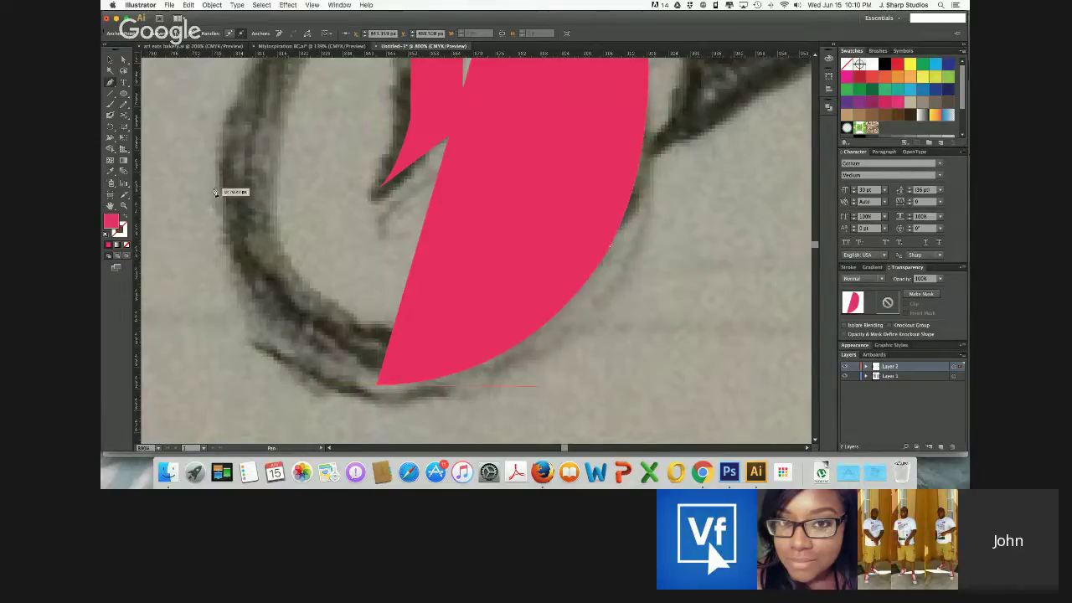
Continue the lower bowl's outer edge up the left side to near its pointed end, making the last anchor a corner
drag(336, 91, 299, 56)
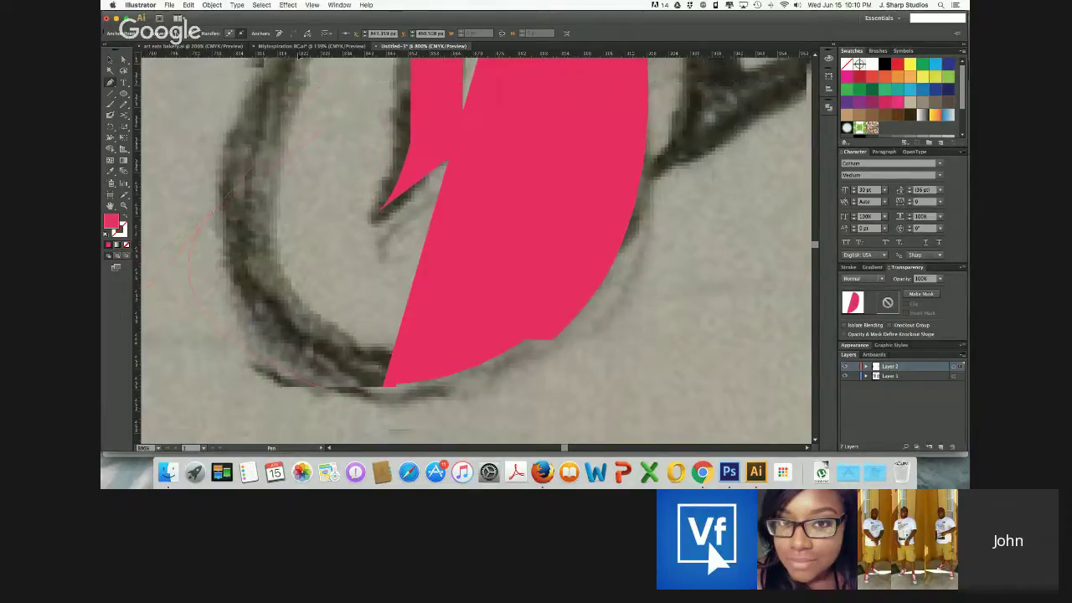
scroll(190, 126, up, 3)
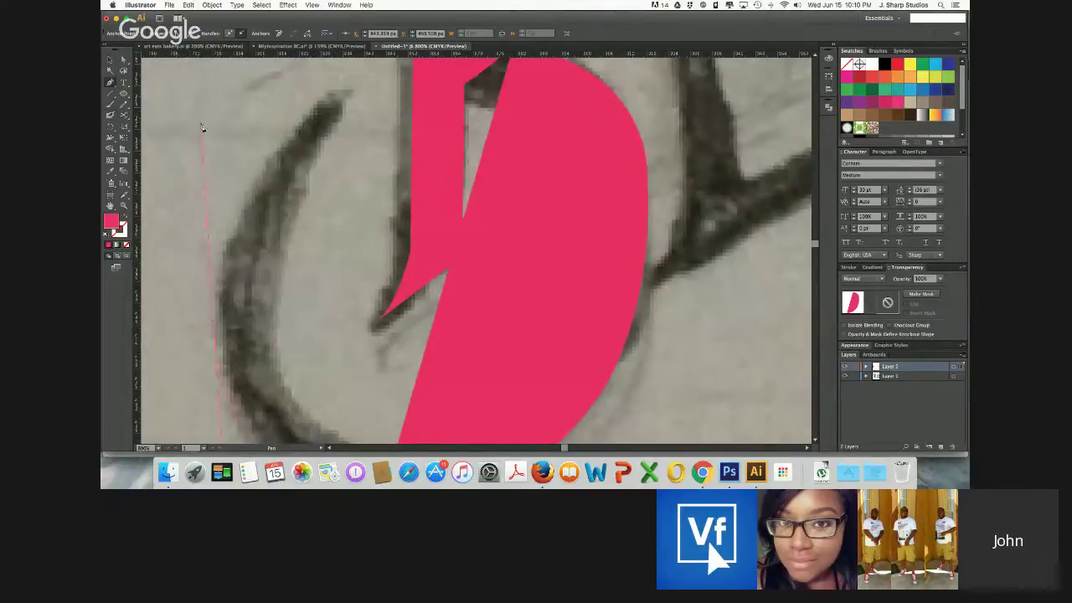
click(217, 313)
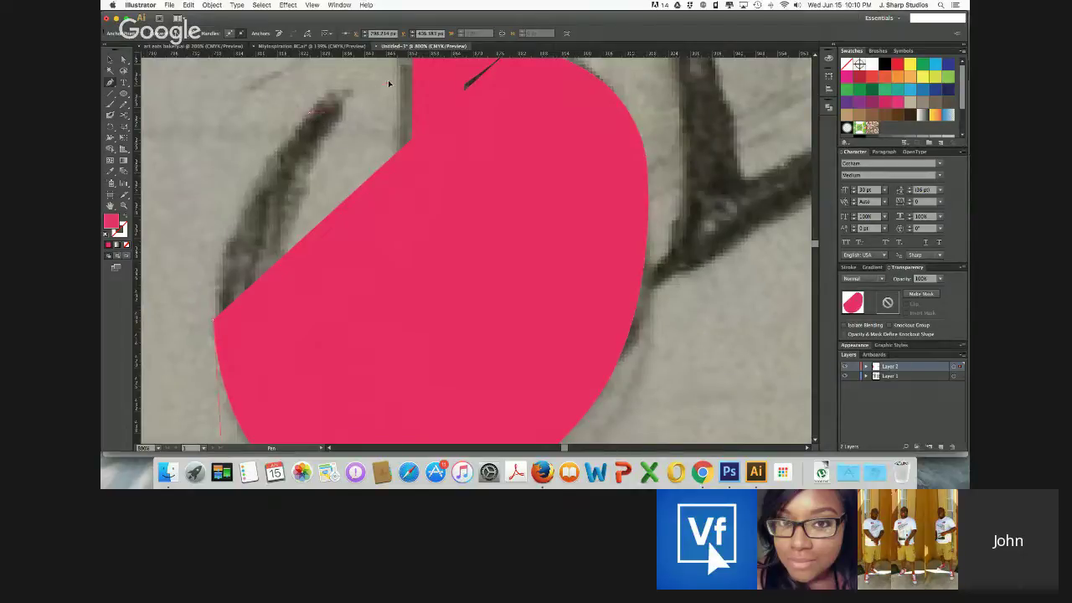
scroll(381, 68, up, 3)
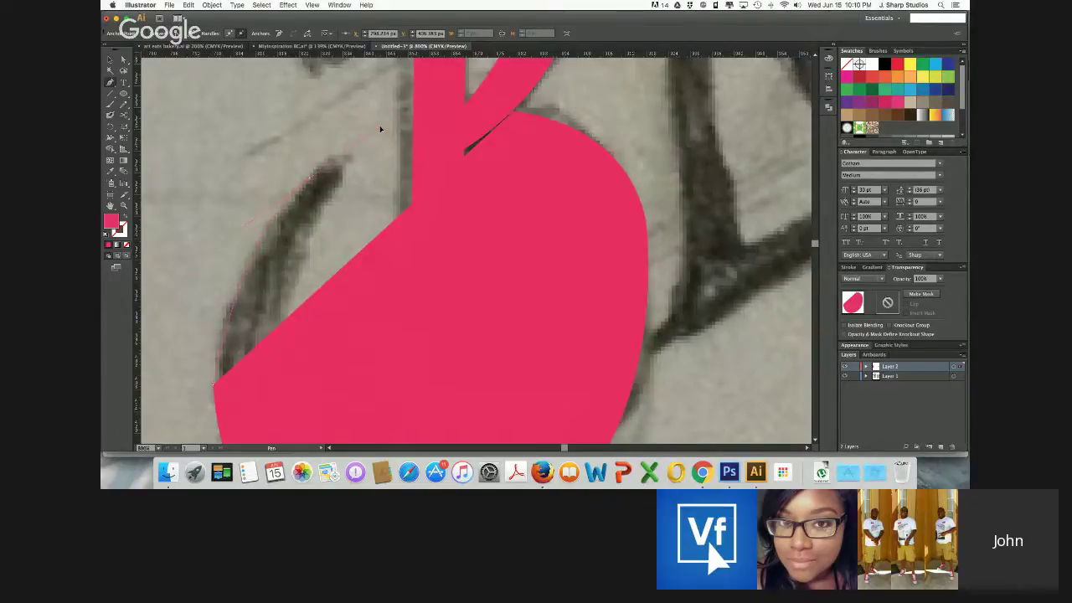
click(312, 178)
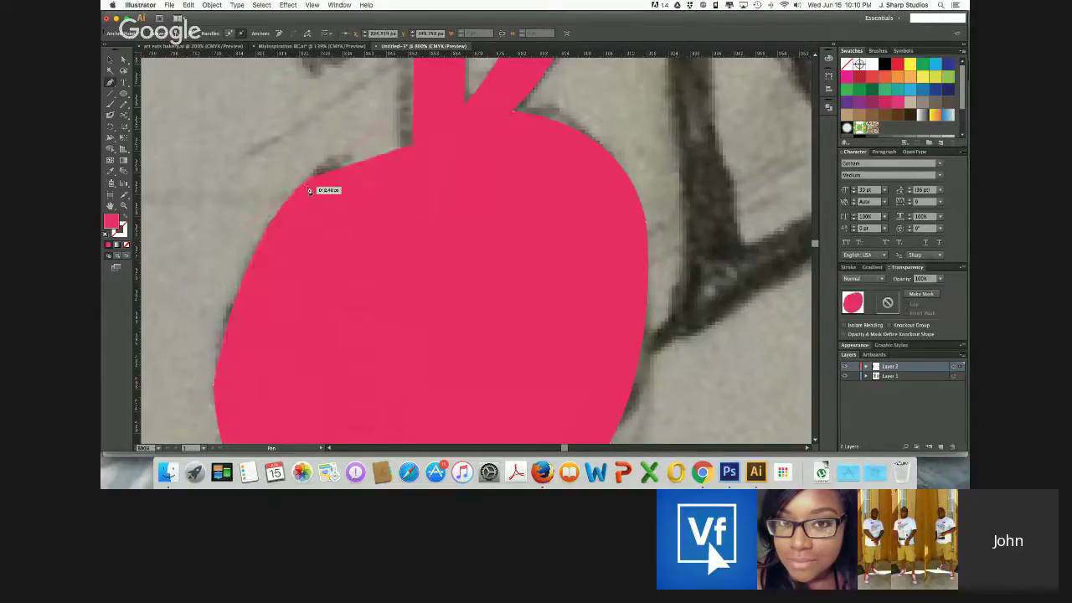
click(310, 179)
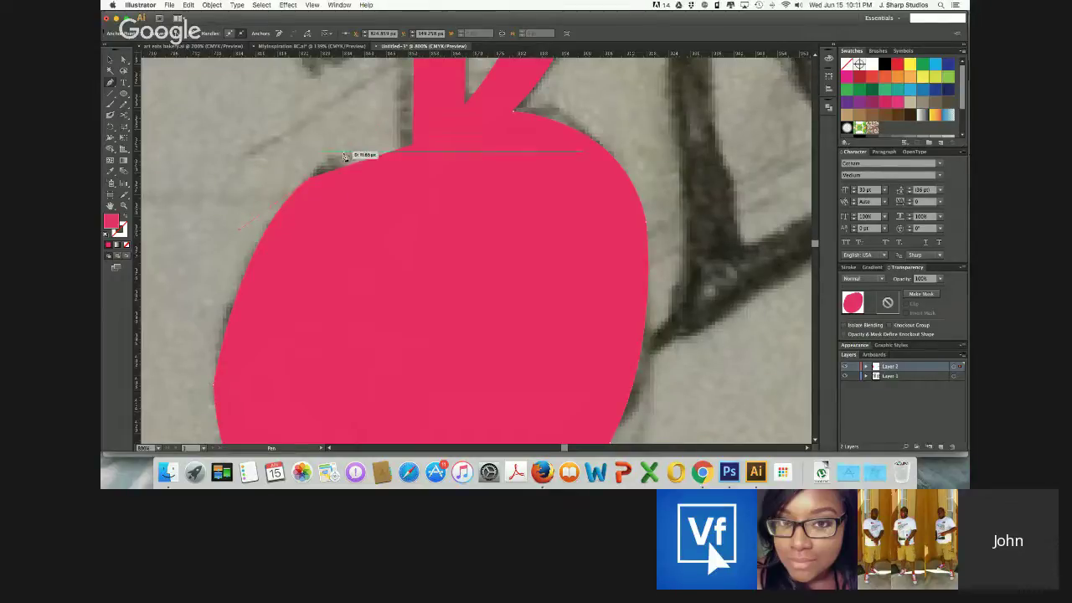
Round off the lower bowl's free end at the upper left, turning the path onto the inner edge
drag(344, 157, 344, 157)
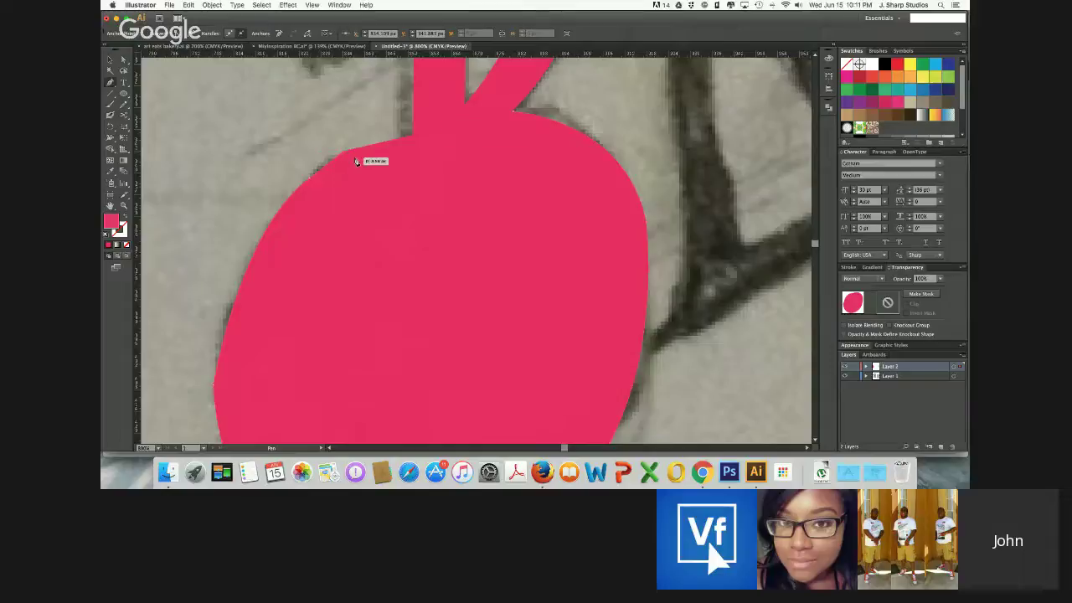
drag(354, 159, 357, 165)
click(354, 159)
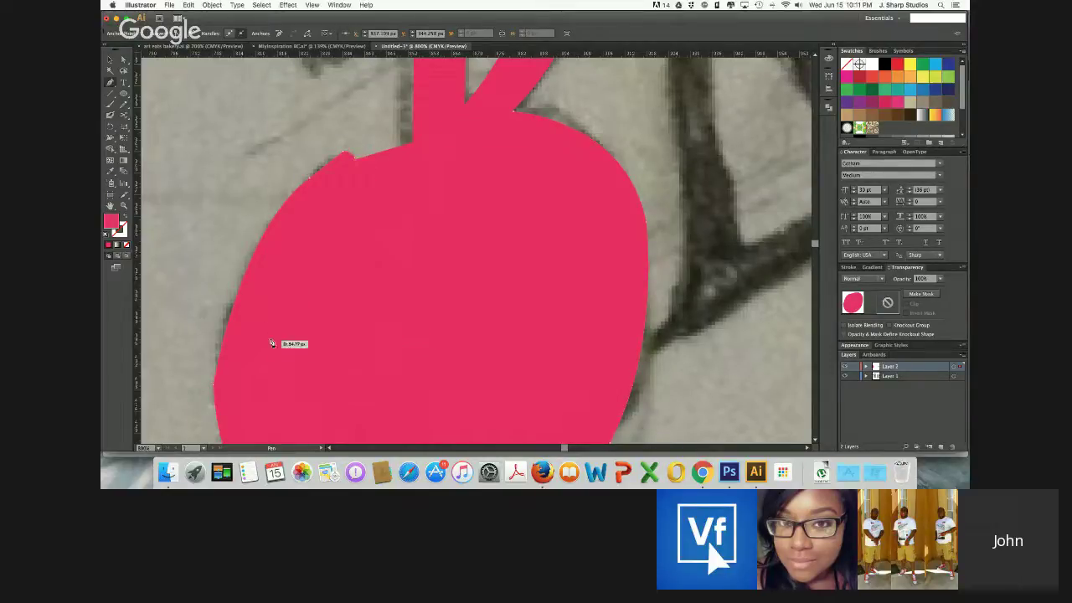
Trace the lower bowl's inner edge down the left side and around the bottom of the sketched curve
drag(275, 340, 286, 379)
click(296, 399)
scroll(296, 398, down, 5)
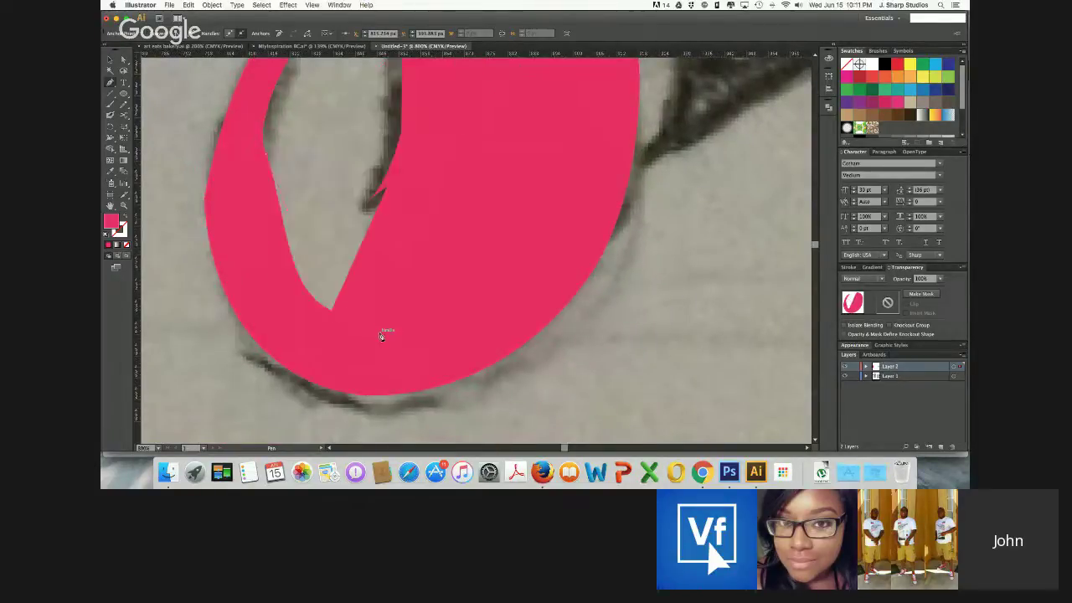
click(457, 286)
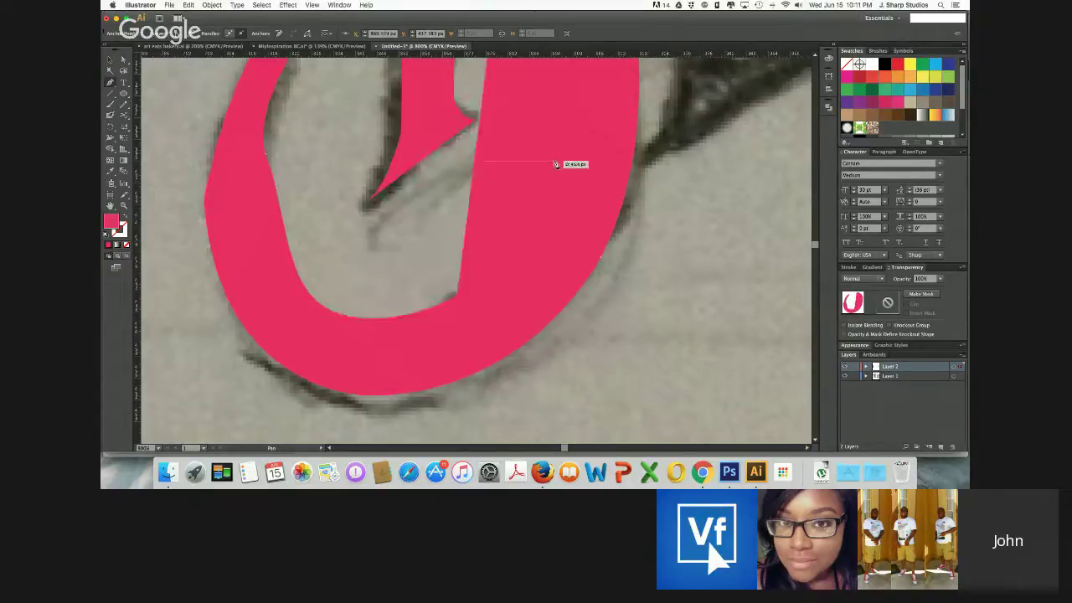
Continue the inner edge up the right side to the stem and close the lower bowl's path at its start anchor
scroll(548, 154, up, 10)
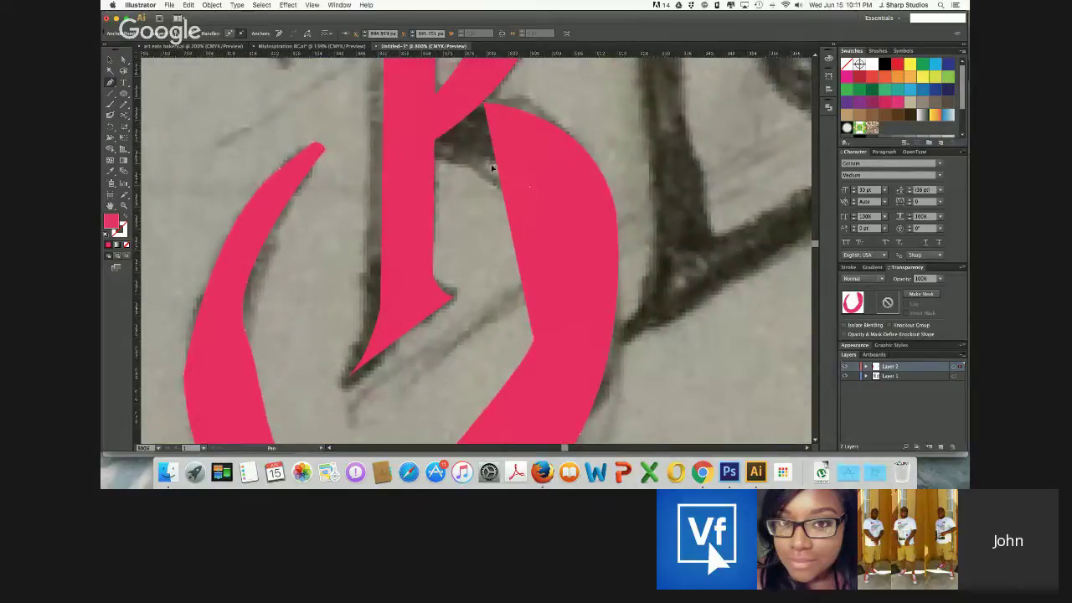
click(493, 170)
click(447, 146)
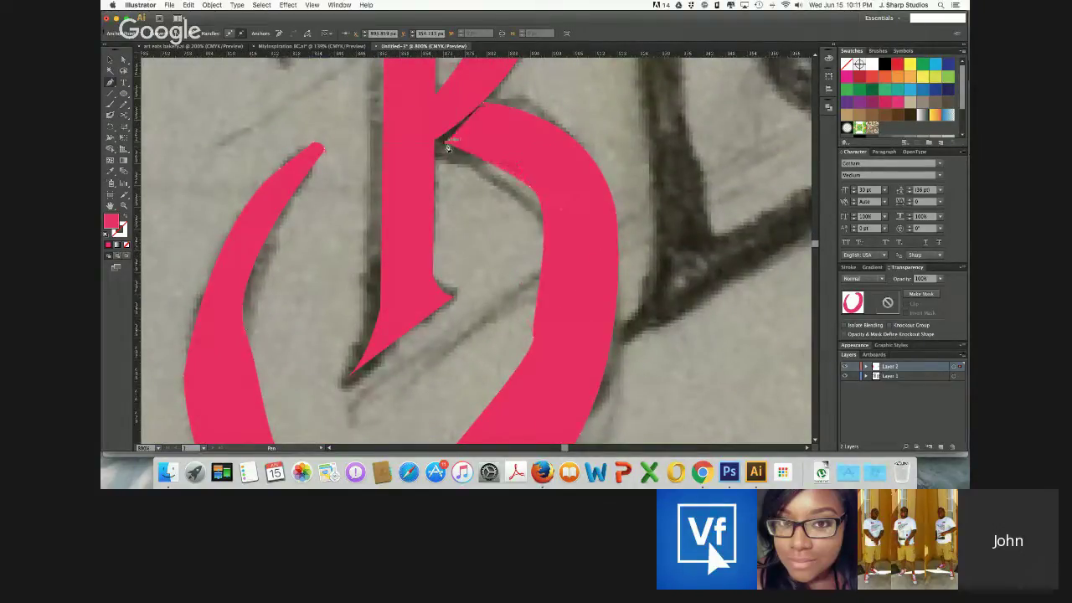
click(484, 103)
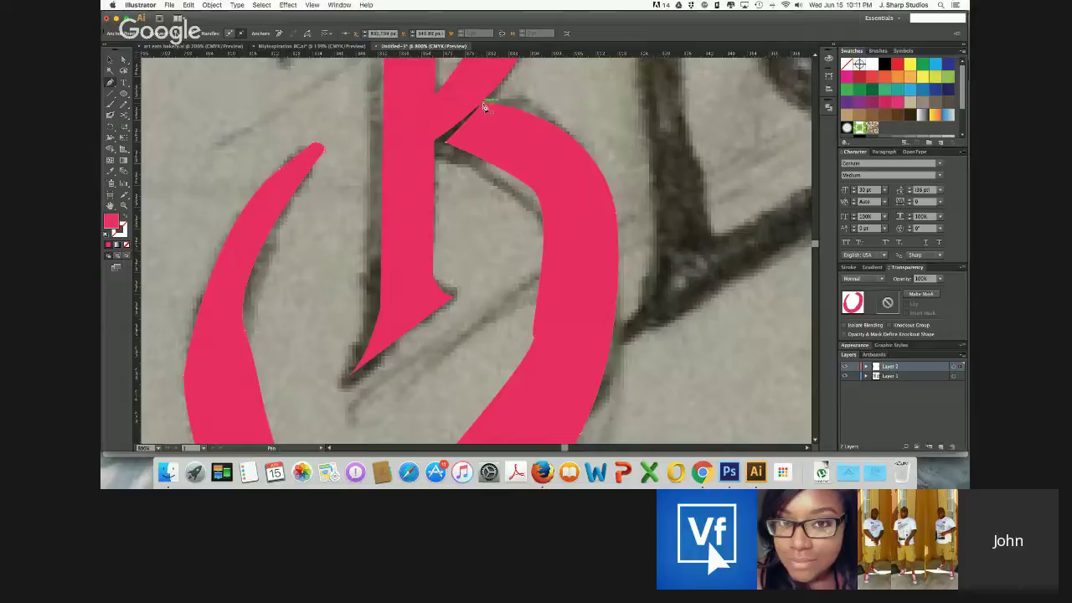
Move the two inner-edge anchors on the lower bowl's right side outward with Direct Selection and smooth their curve
scroll(477, 251, down, 2)
click(123, 61)
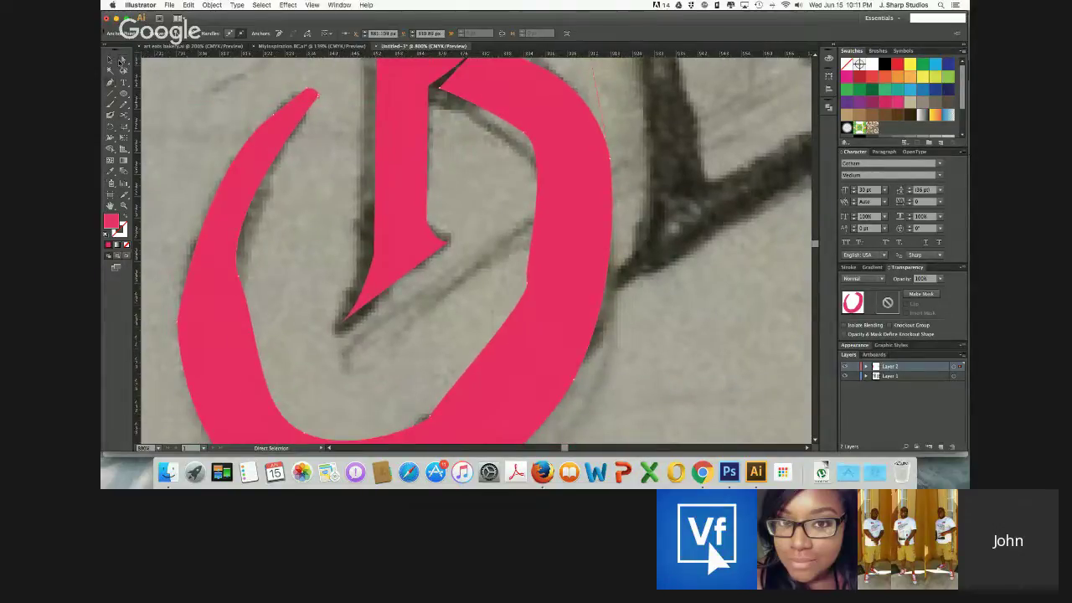
scroll(255, 245, down, 2)
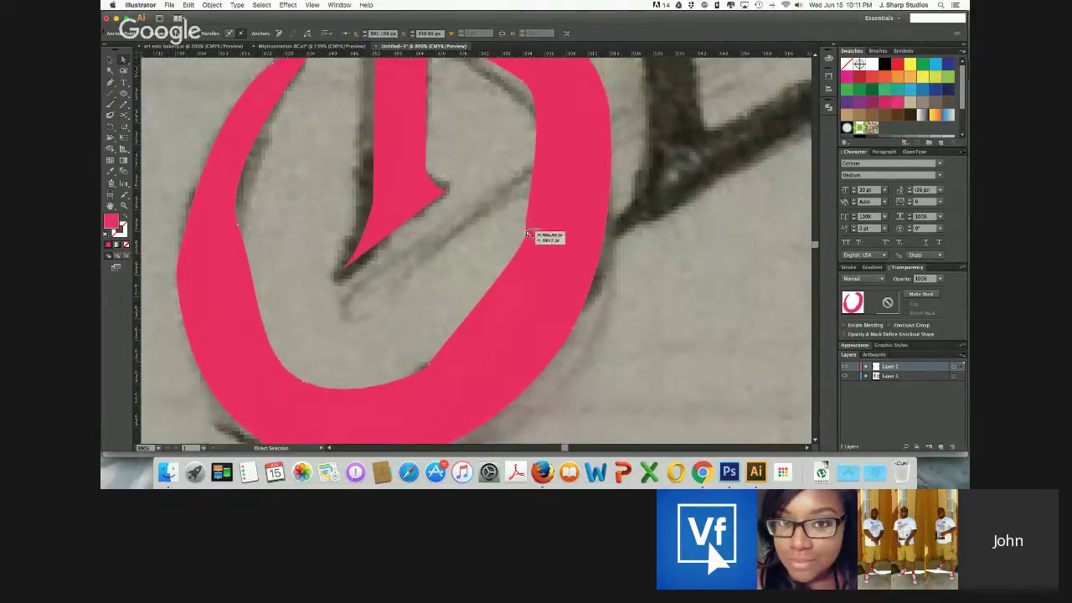
click(527, 227)
click(529, 92)
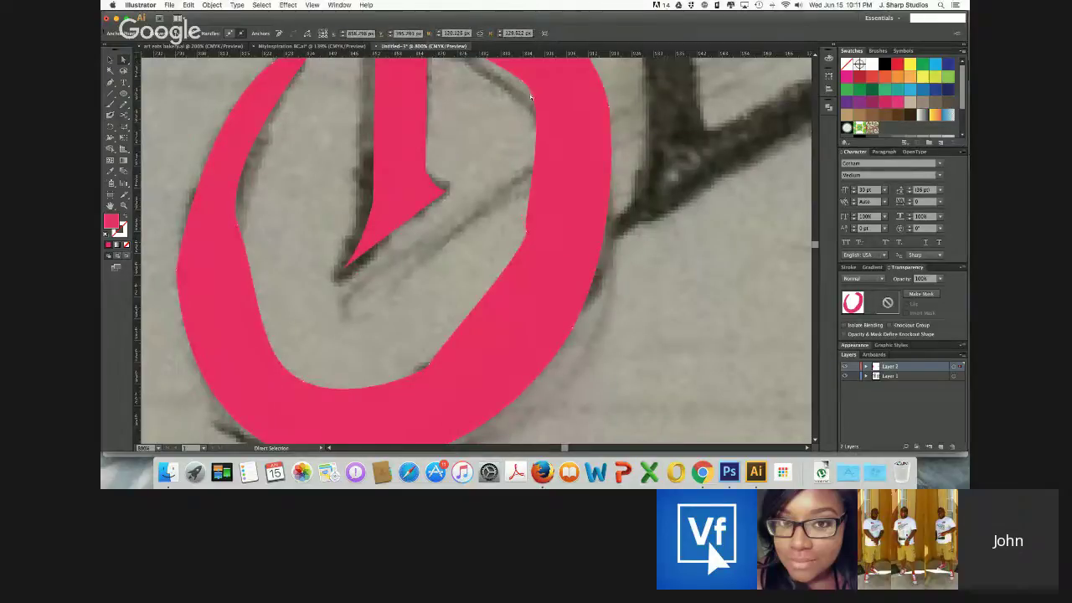
scroll(529, 105, up, 3)
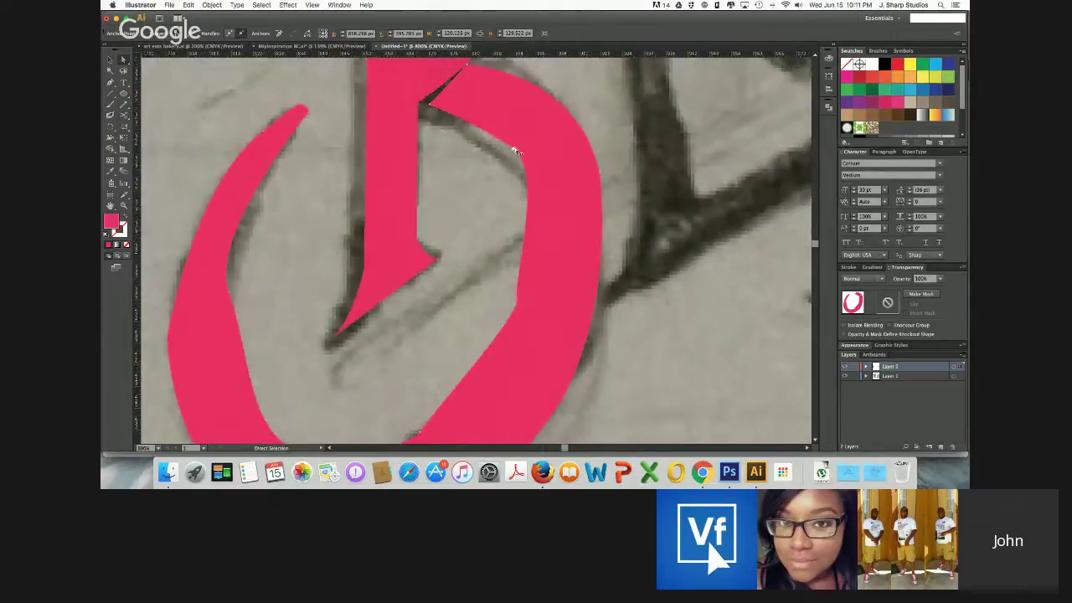
click(516, 151)
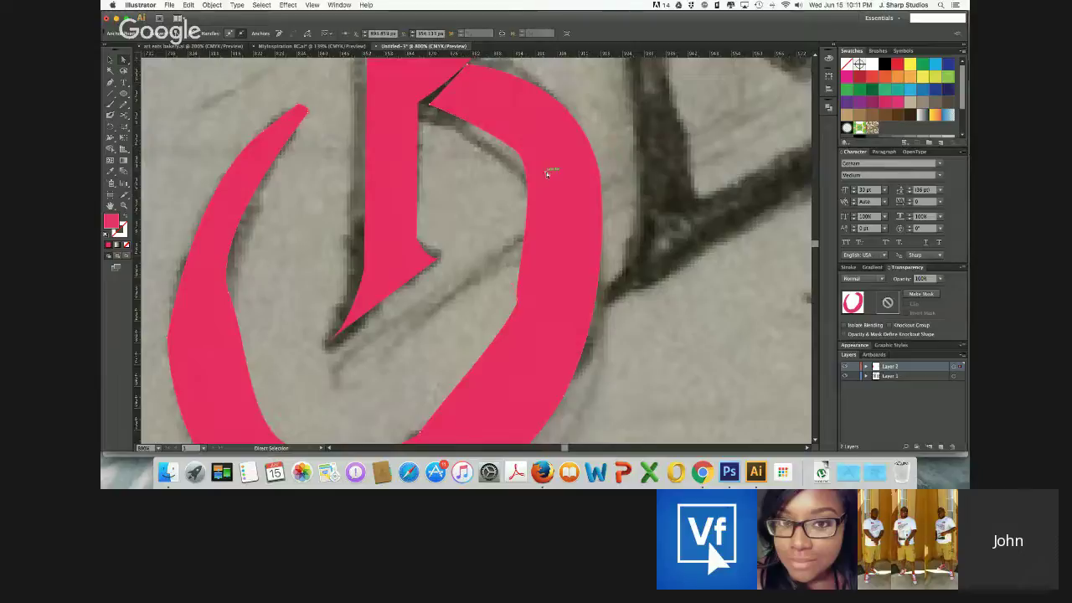
mouse_move(546, 173)
mouse_down()
mouse_move(538, 181)
mouse_move(553, 193)
mouse_up()
drag(518, 302, 540, 298)
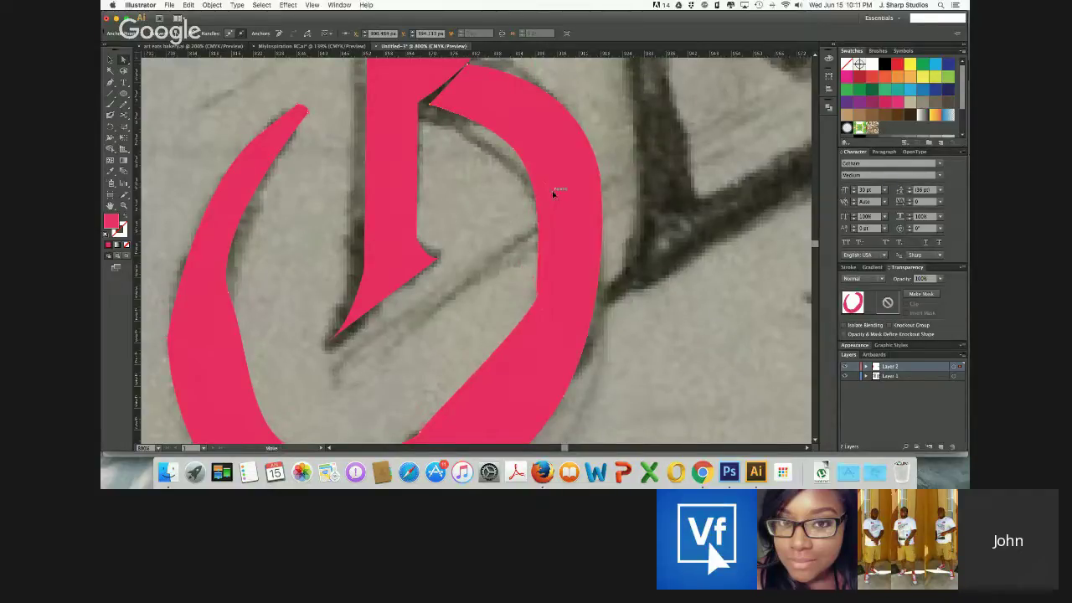
drag(569, 197, 570, 196)
drag(545, 307, 535, 314)
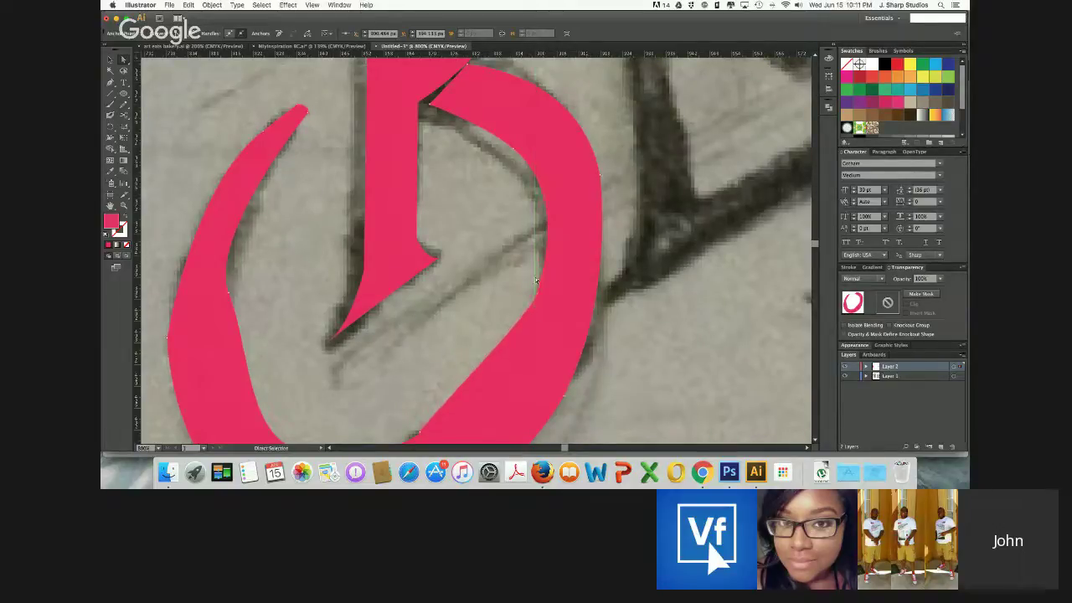
Reshape the inner edge at the lower bowl's lower right, moving its anchor outward and rounding the curve with its handle
scroll(536, 281, down, 1)
scroll(536, 281, down, 2)
mouse_move(424, 344)
mouse_down()
mouse_move(440, 346)
mouse_move(445, 336)
mouse_up()
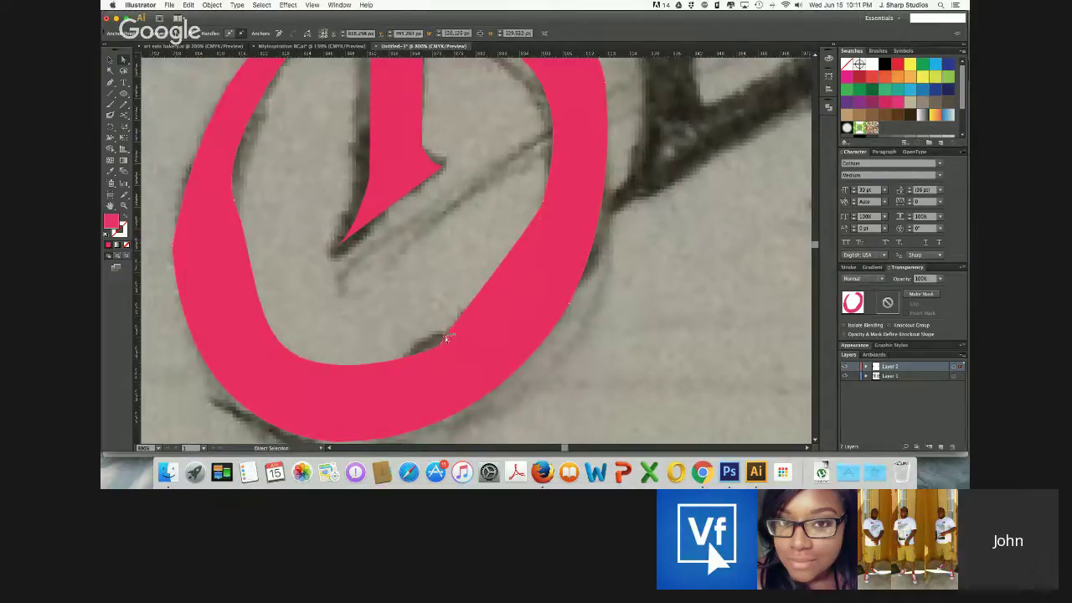
mouse_move(456, 337)
mouse_down()
mouse_move(445, 331)
mouse_move(455, 338)
mouse_move(519, 293)
mouse_move(519, 272)
mouse_up()
Adjust the anchor and handle on the lower bowl's right outer edge to smooth the curve
scroll(520, 271, up, 3)
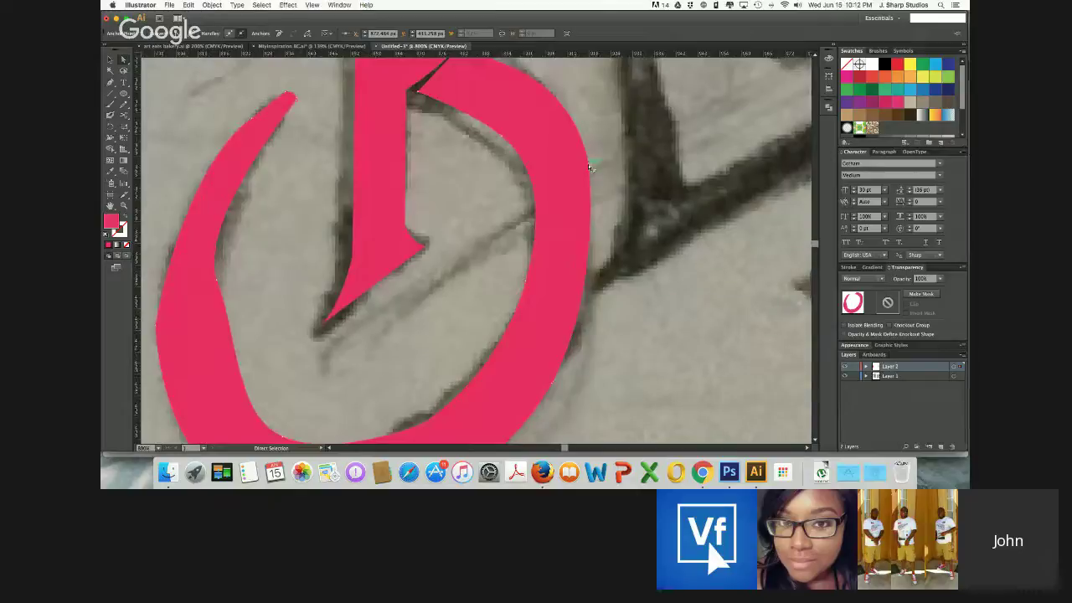
drag(590, 165, 590, 166)
drag(605, 285, 617, 279)
Refine the inner edge at the bottom left of the lower bowl into a rounder curve
scroll(616, 279, down, 5)
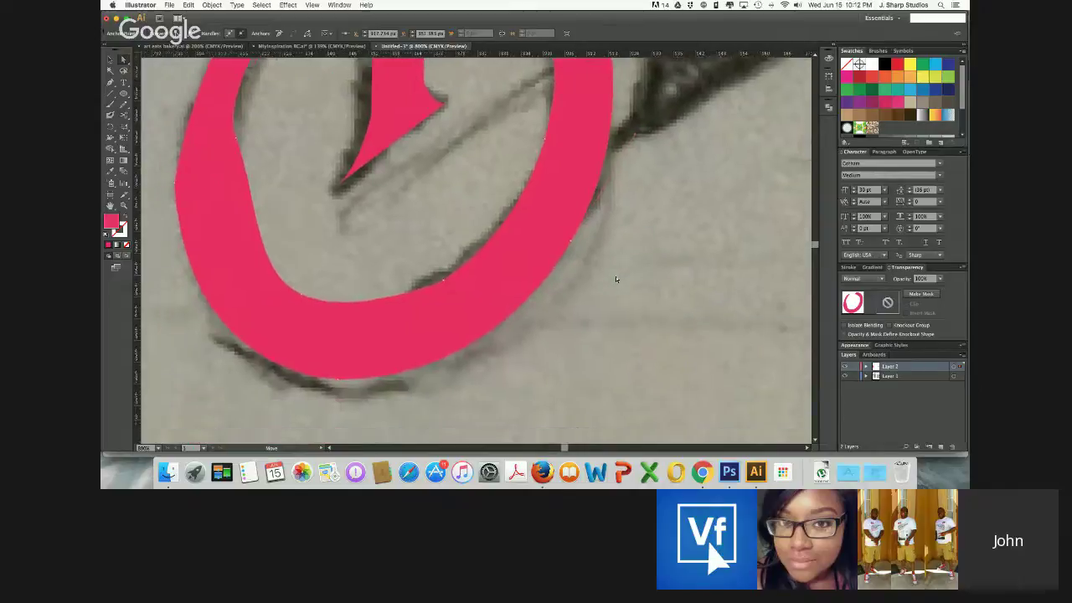
scroll(615, 279, left, 5)
scroll(544, 294, left, 3)
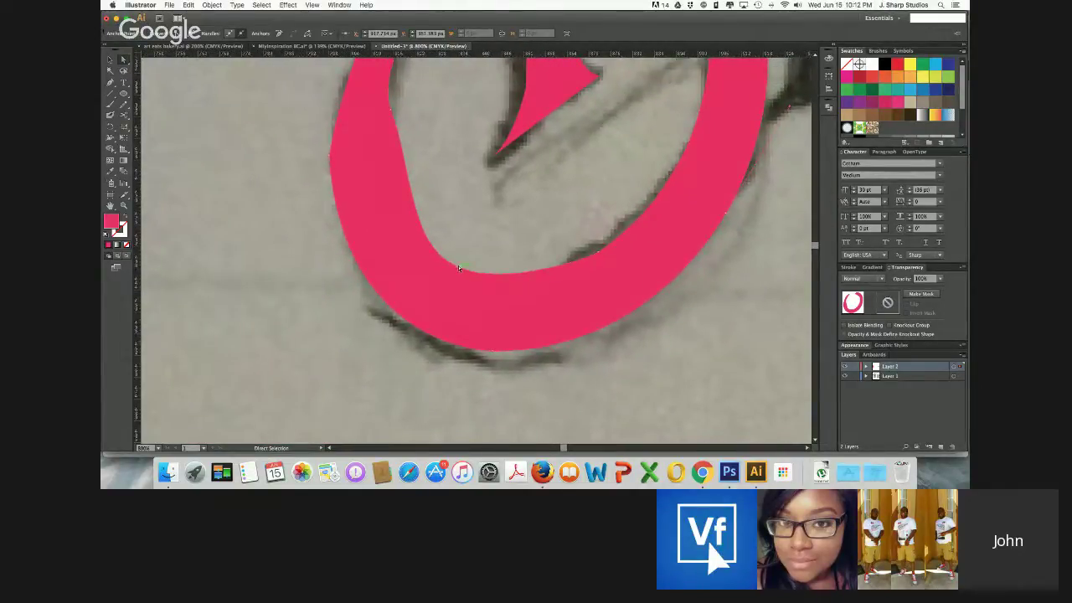
click(476, 283)
click(506, 290)
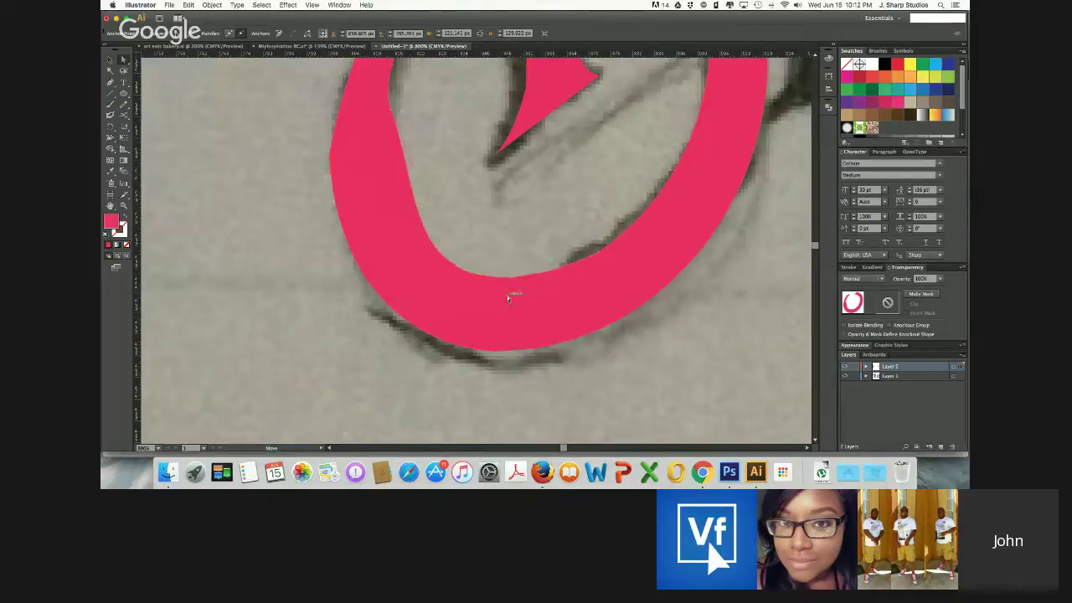
Adjust the handle of the inner-edge anchor on the lower bowl's left side to remove the kink
key(a)
scroll(444, 201, up, 3)
scroll(444, 201, left, 4)
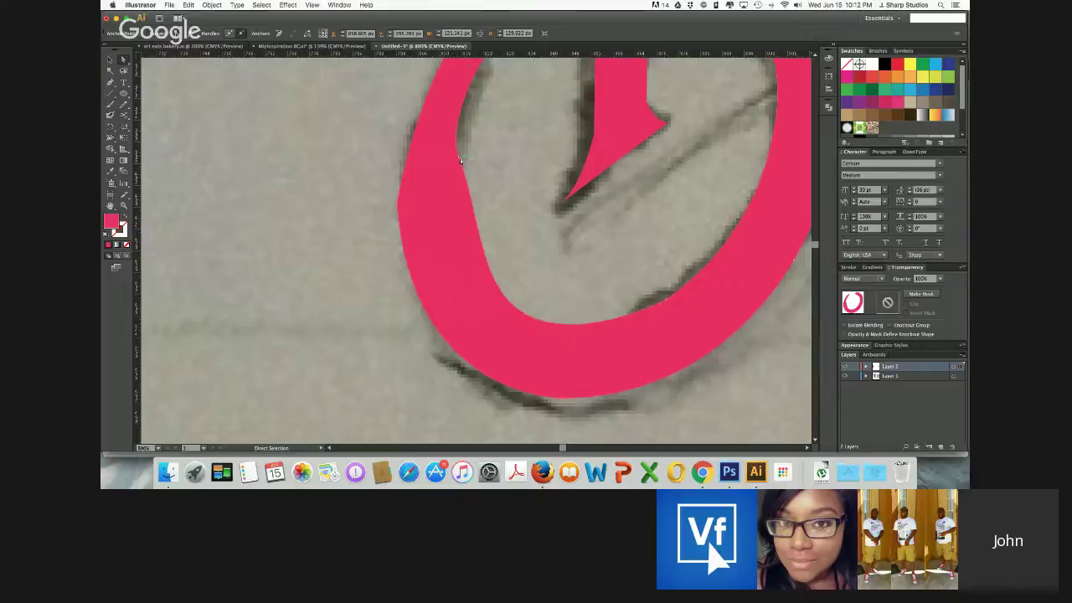
click(464, 168)
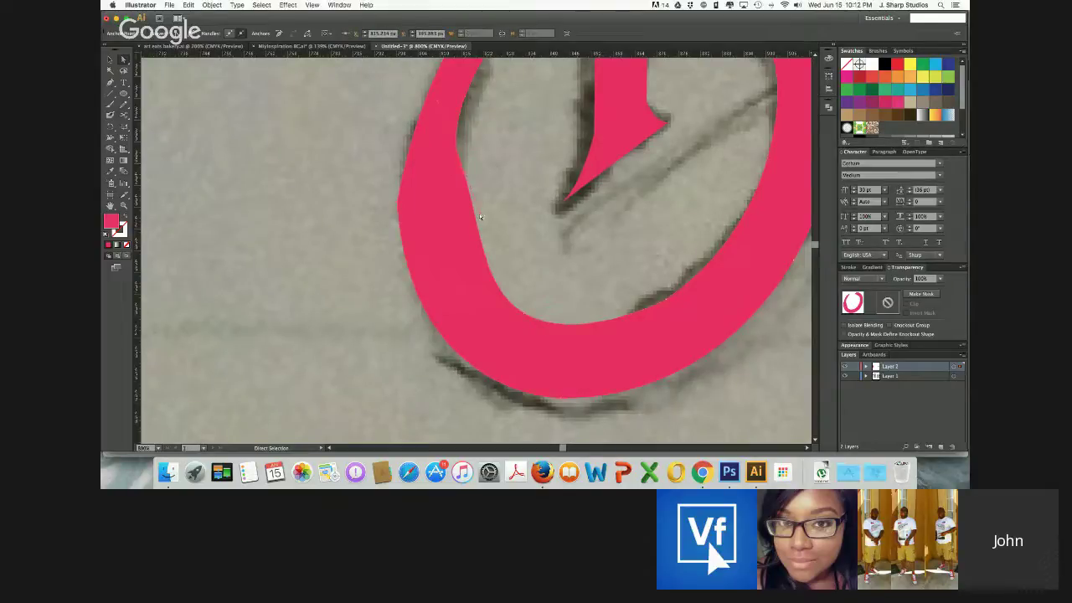
drag(480, 216, 480, 214)
drag(451, 215, 424, 266)
Adjust the handle of the leftmost outer-edge anchor to smooth the lower bowl's left side
scroll(436, 223, up, 3)
scroll(425, 428, down, 5)
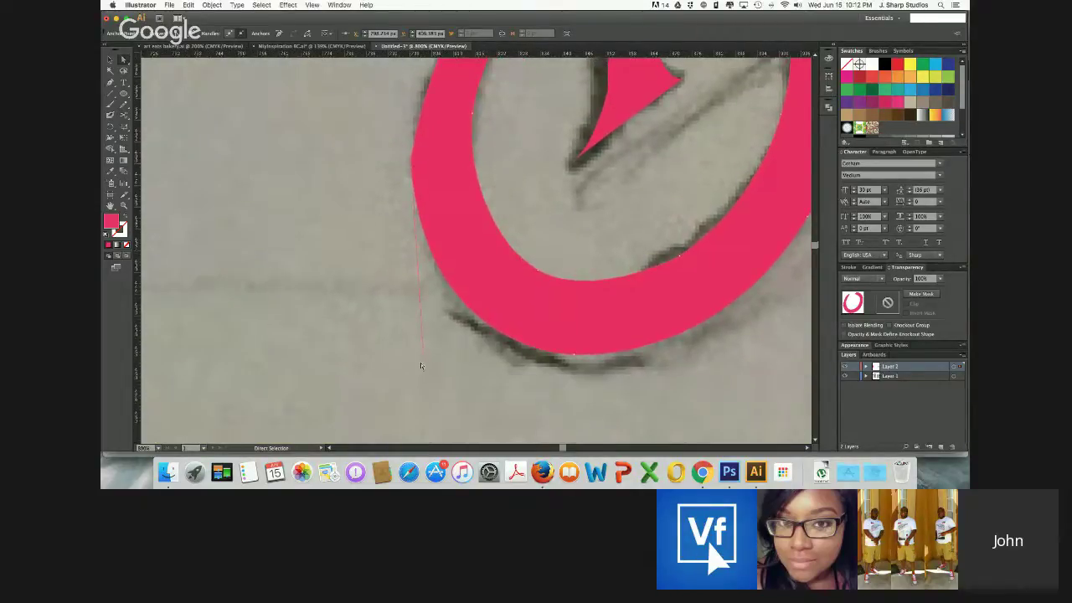
drag(426, 360, 424, 350)
drag(394, 385, 416, 368)
scroll(484, 264, up, 5)
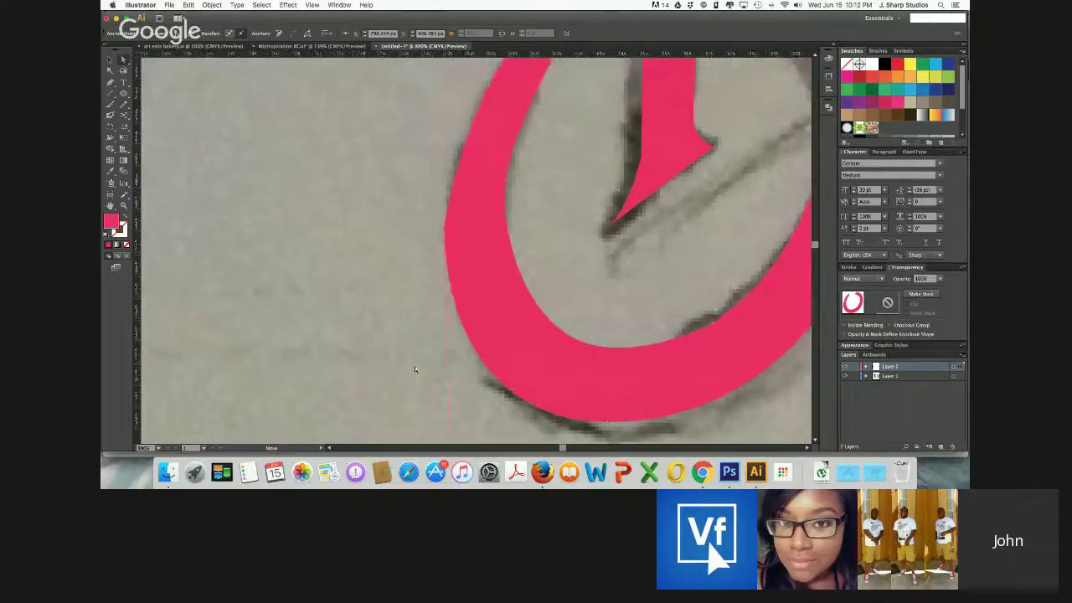
Reposition the outer-edge anchor near the lower bowl's free end and adjust its handles for a fuller, rounded tip
scroll(484, 267, up, 2)
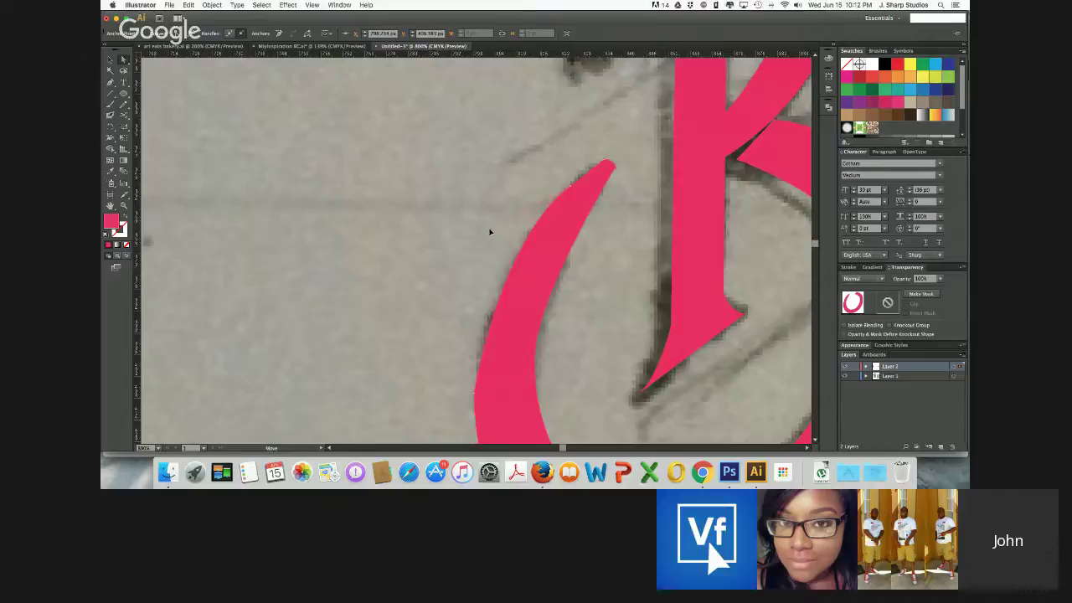
drag(490, 229, 491, 229)
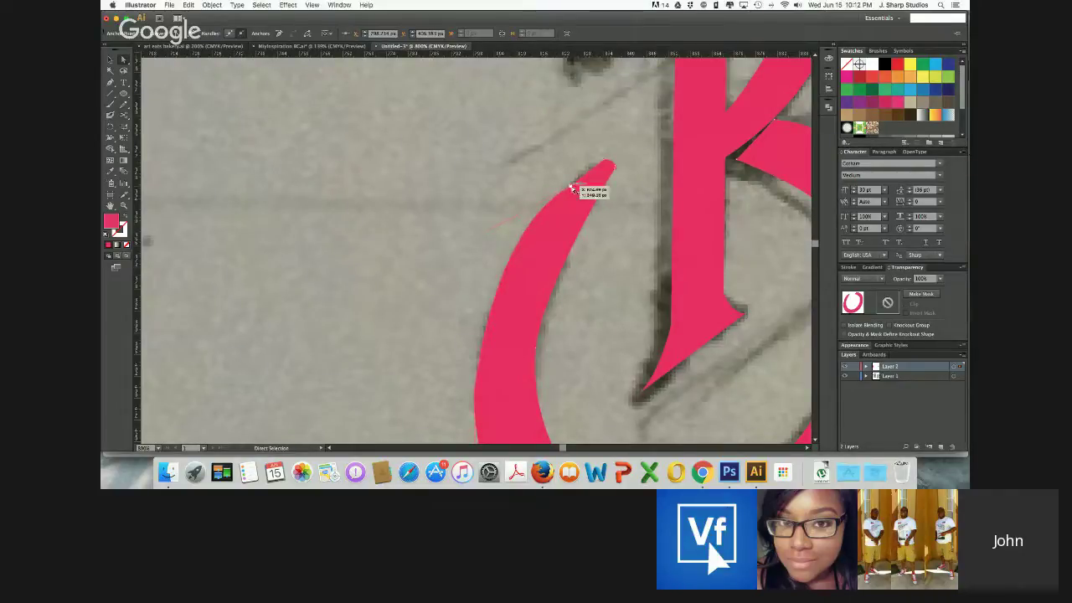
mouse_move(572, 187)
mouse_down()
mouse_move(610, 168)
mouse_move(596, 164)
mouse_move(617, 182)
mouse_move(614, 153)
mouse_up()
drag(569, 182, 568, 178)
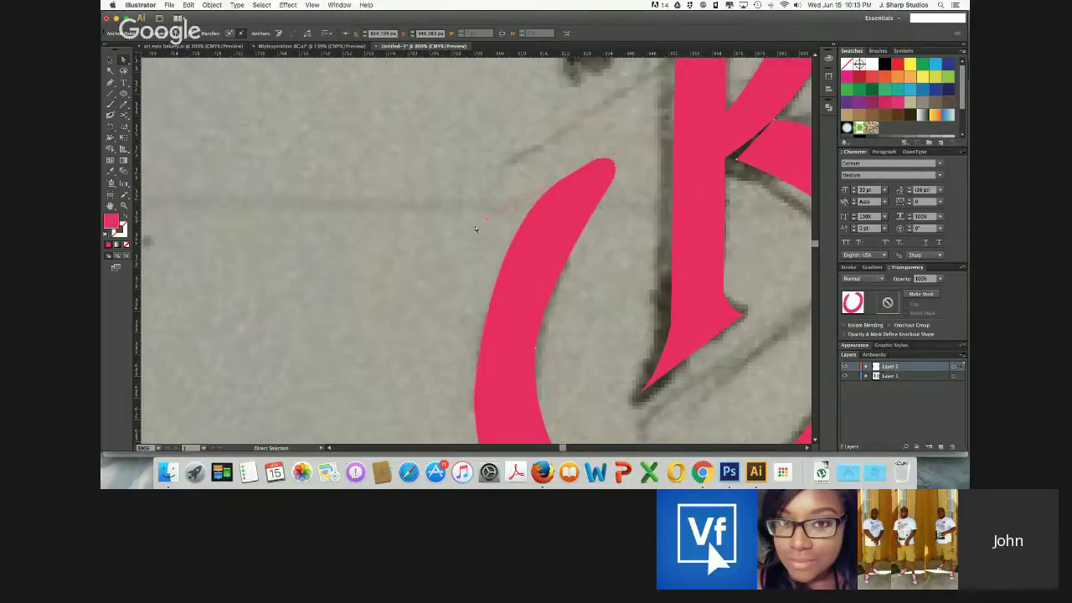
mouse_move(486, 222)
mouse_down()
mouse_move(501, 214)
mouse_move(484, 220)
mouse_up()
mouse_move(583, 171)
mouse_down()
mouse_move(599, 163)
mouse_move(575, 172)
mouse_up()
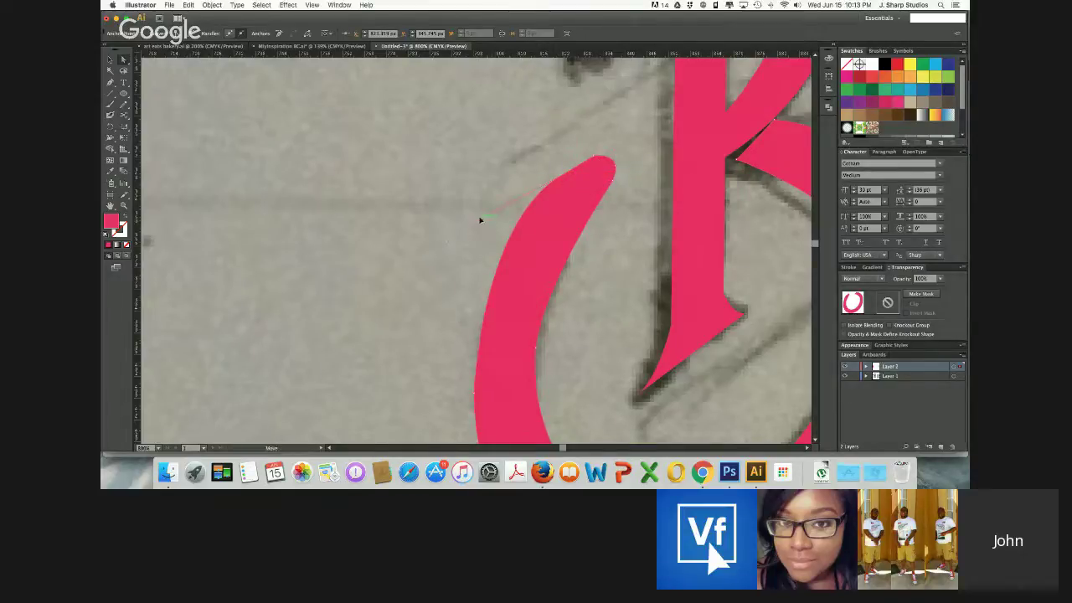
drag(481, 220, 495, 218)
Nudge the whole lower bowl slightly left so its upper end overlaps the stem and upper bowl
scroll(472, 270, down, 4)
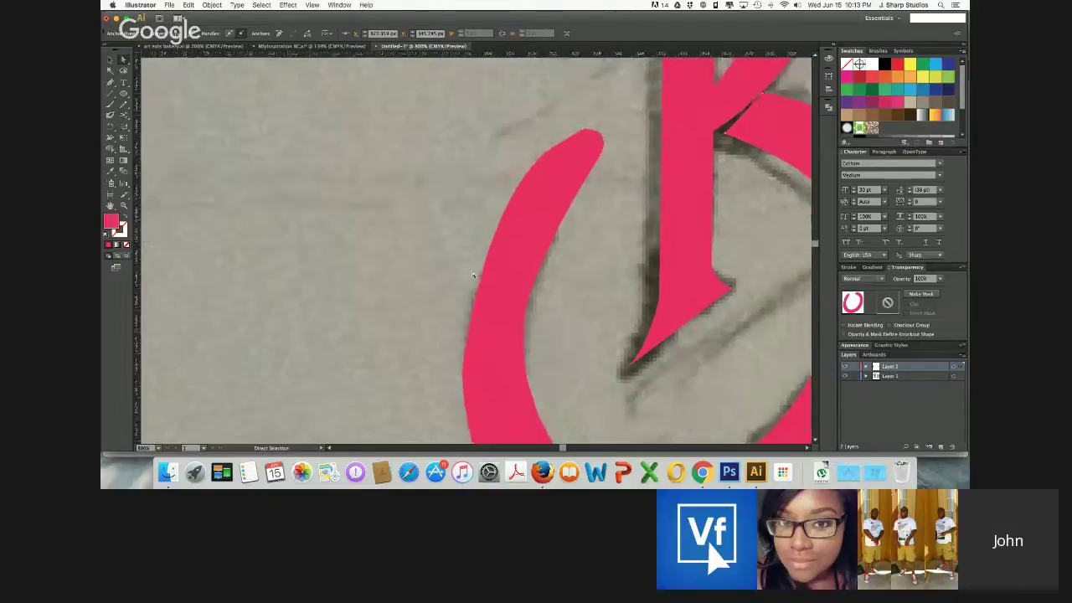
key(super+minus)
key(super+minus)
key(super+minus)
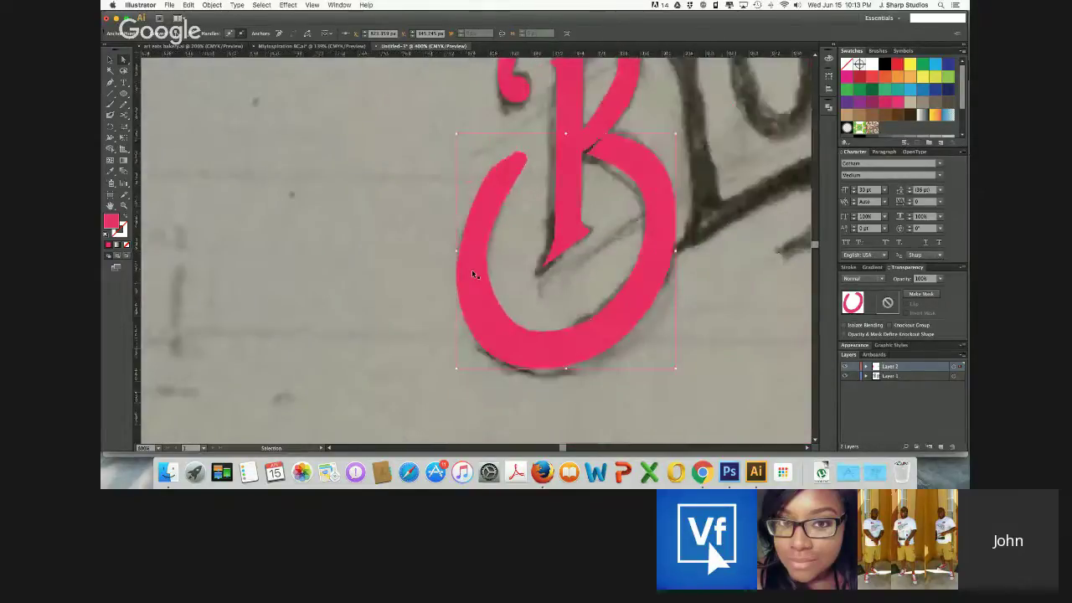
key(super+plus)
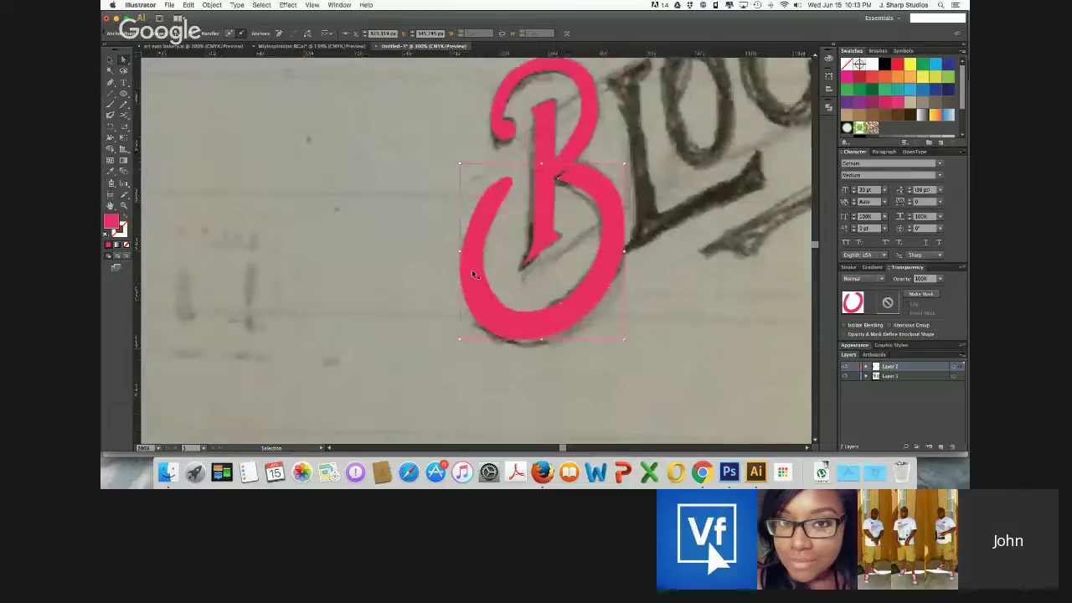
key(a)
key(Left)
key(Left)
key(Left)
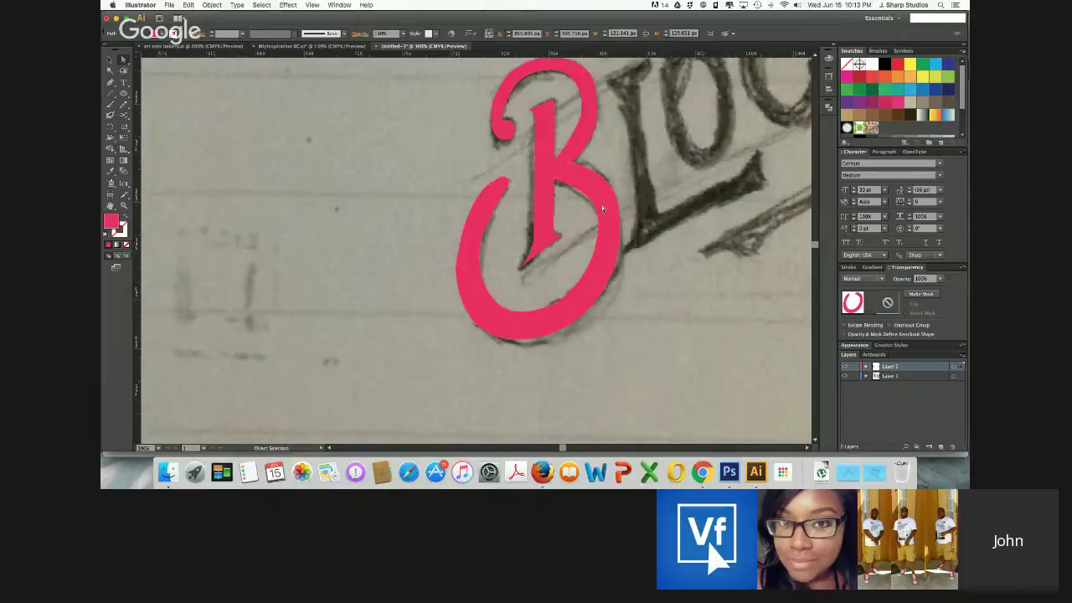
Start the L path with the Pen tool by tracing the slanted top edge of its upper serif
scroll(480, 271, right, 5)
scroll(480, 271, up, 3)
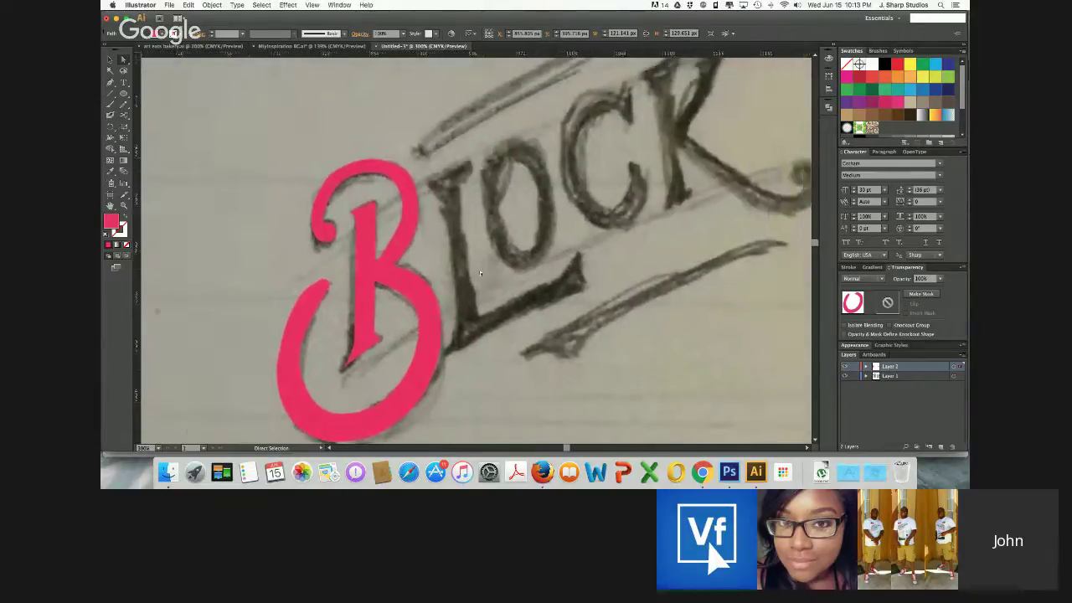
key(p)
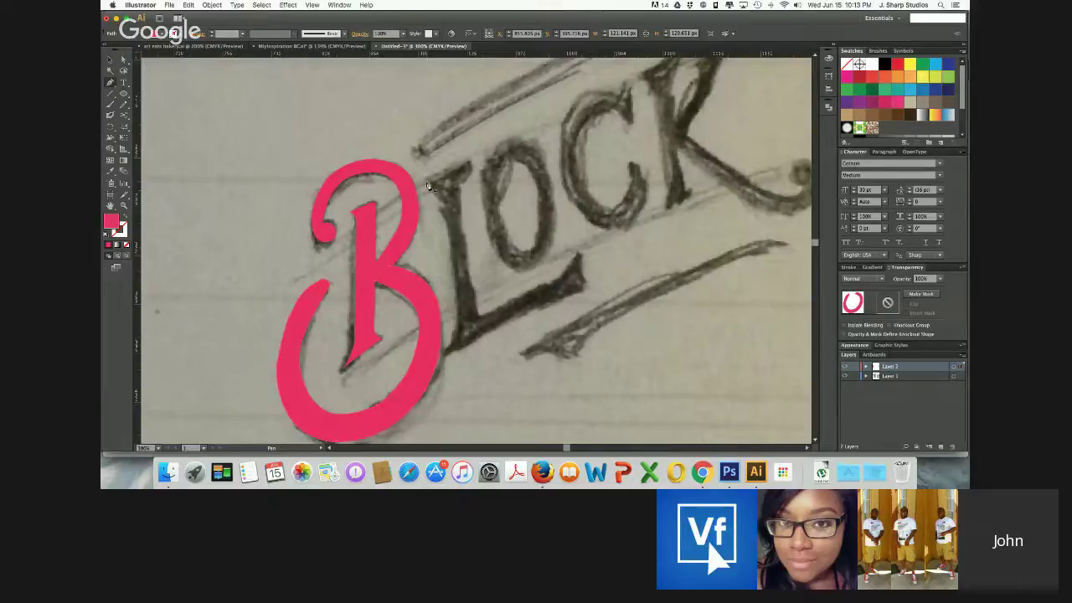
click(426, 185)
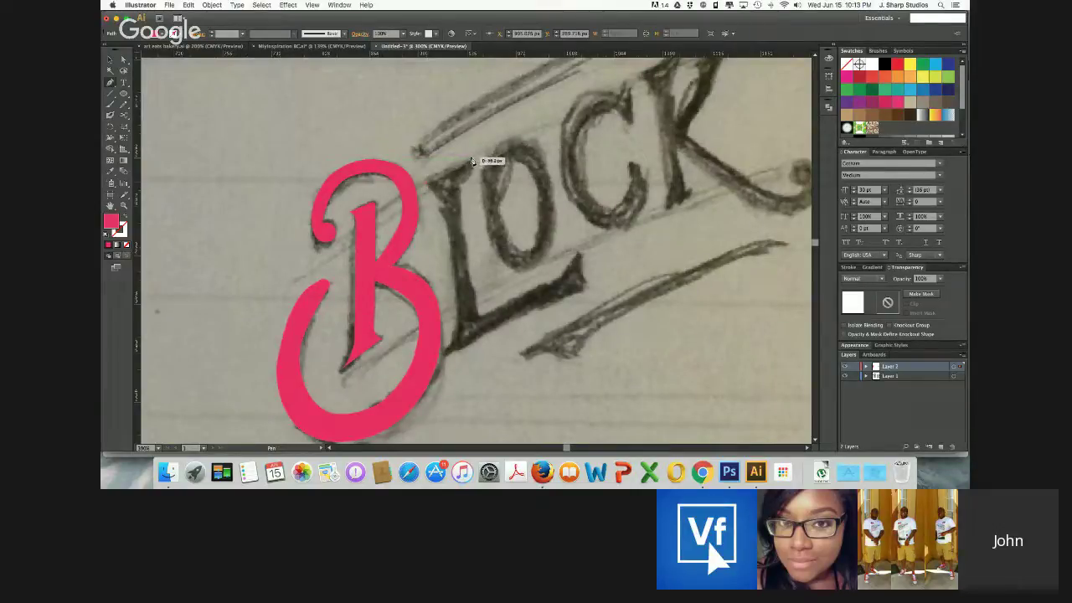
drag(472, 161, 471, 159)
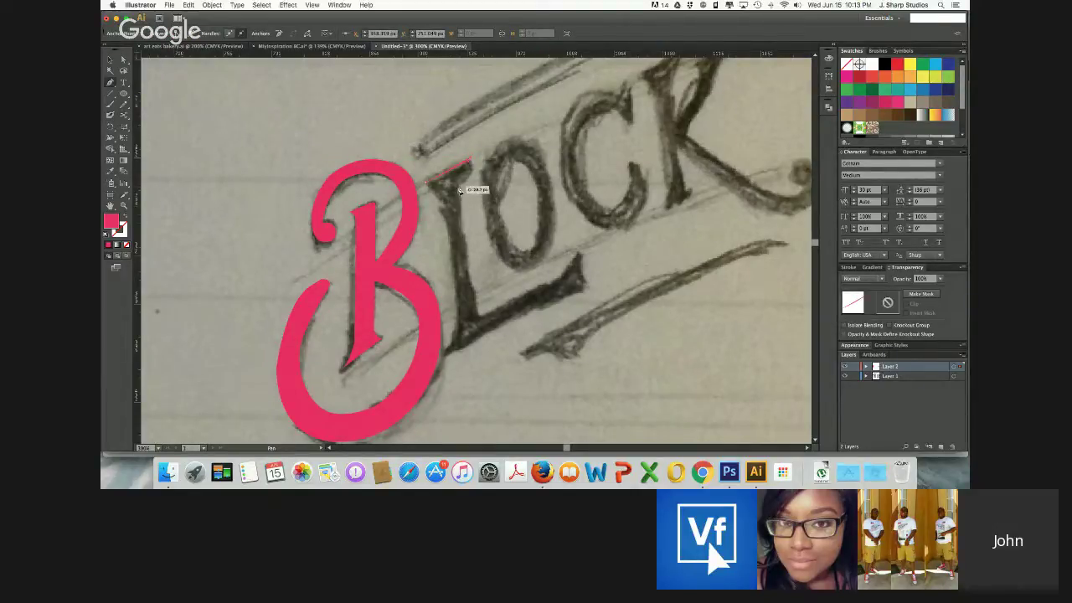
drag(462, 180, 468, 189)
click(464, 186)
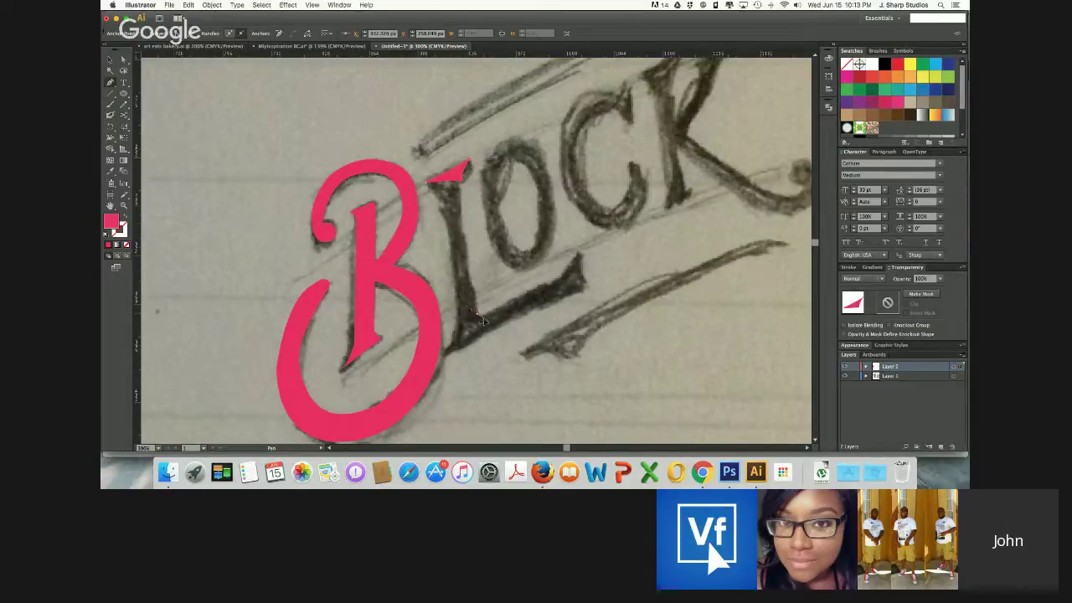
drag(479, 316, 494, 353)
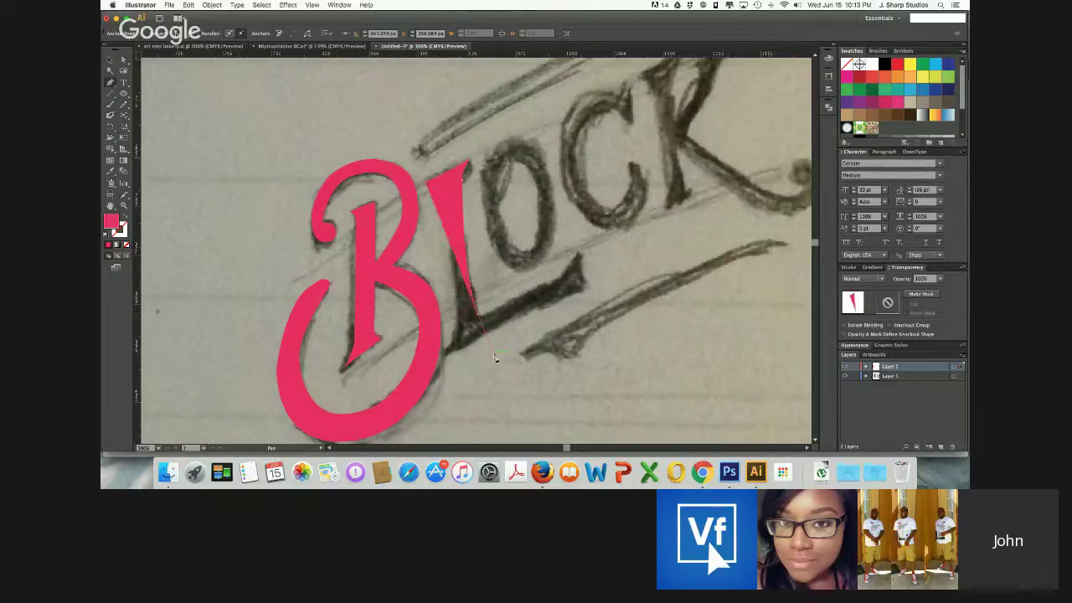
key(super+z)
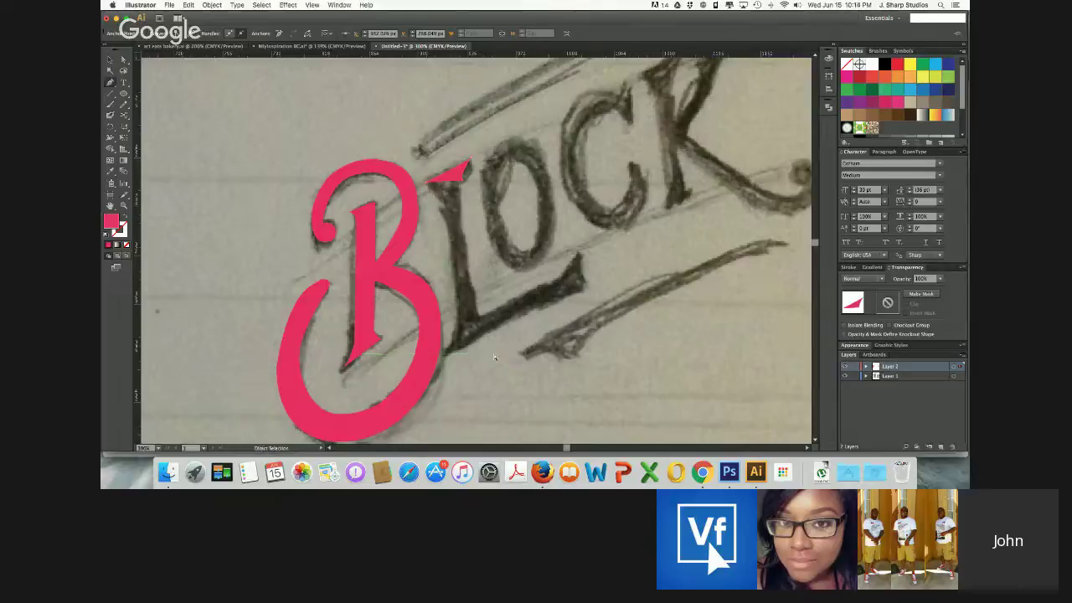
scroll(449, 205, up, 5)
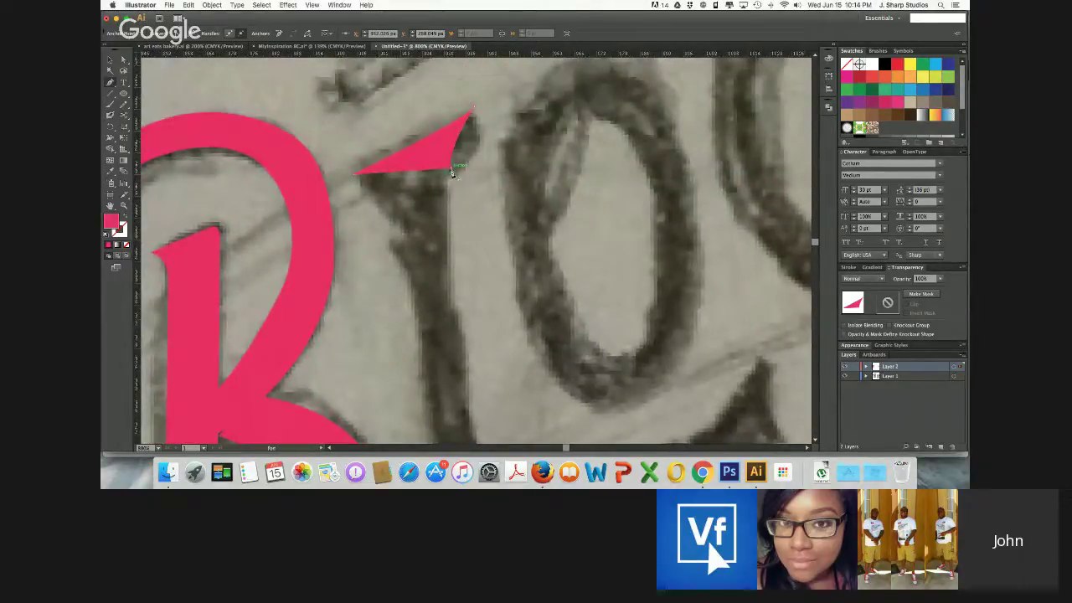
click(453, 172)
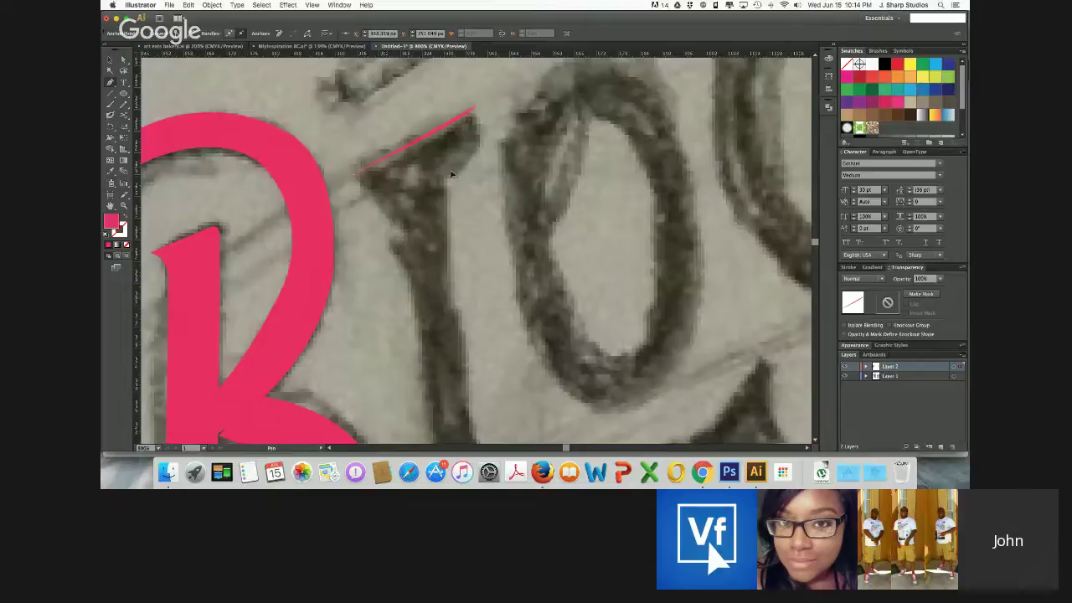
key(super+z)
Trace the right end of the L's top serif and the stem's right edge down to the inner corner
click(479, 126)
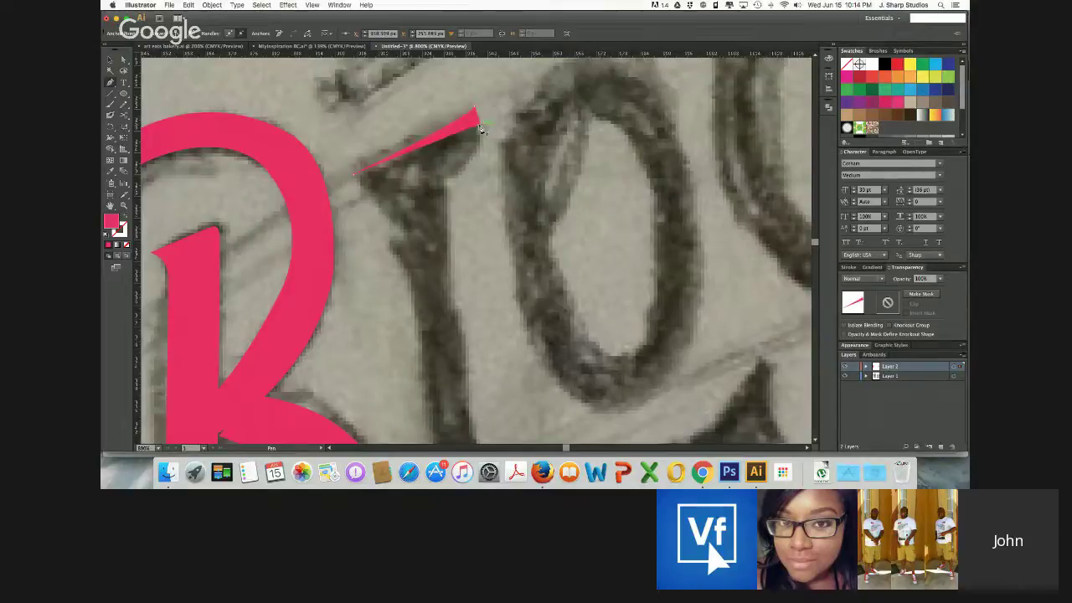
click(449, 188)
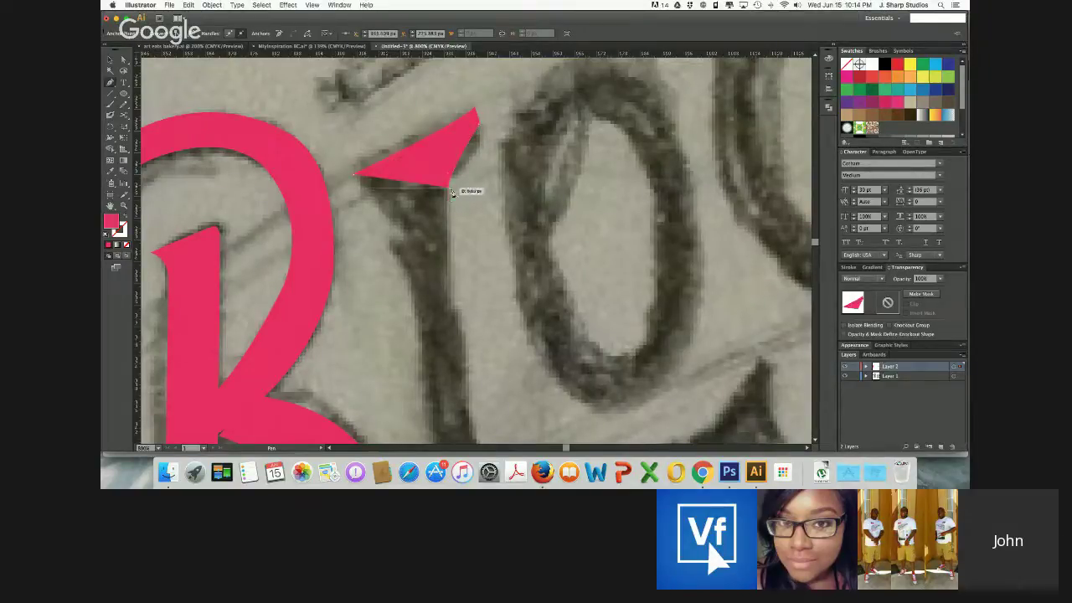
scroll(464, 323, down, 5)
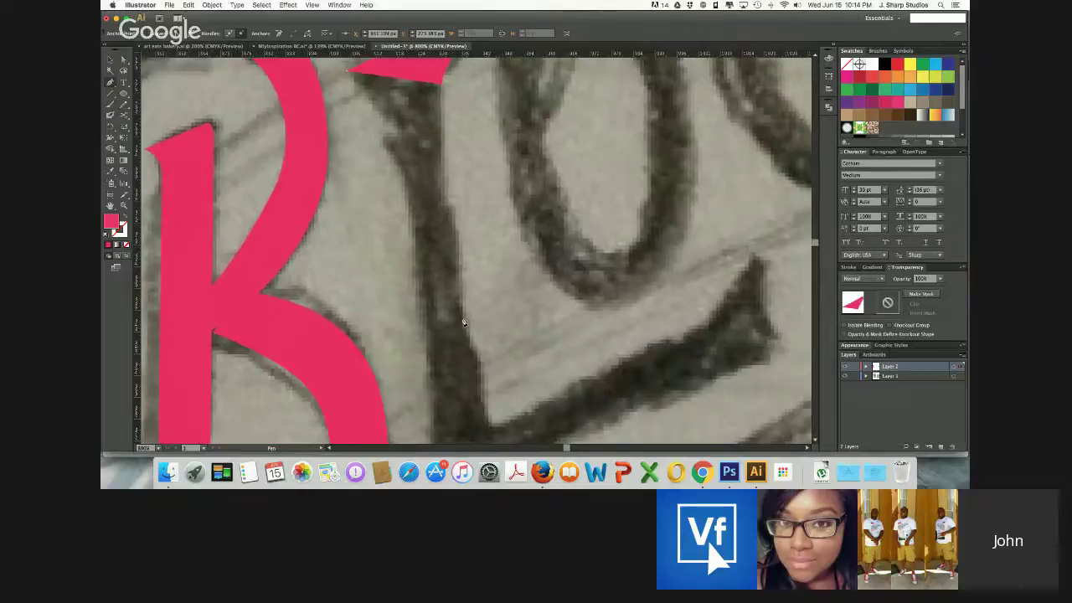
click(491, 298)
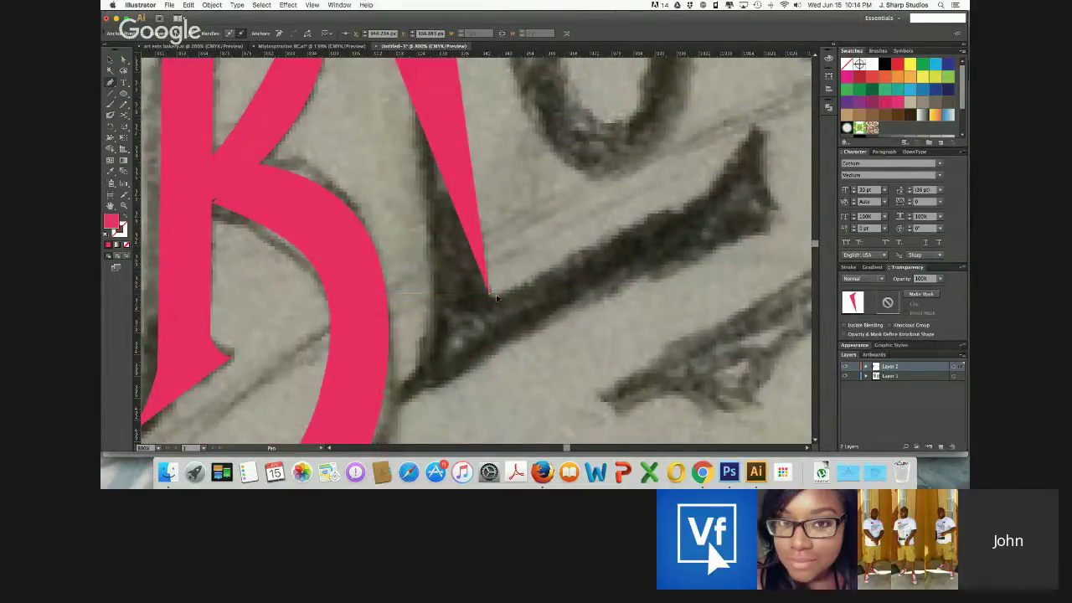
drag(500, 297, 499, 300)
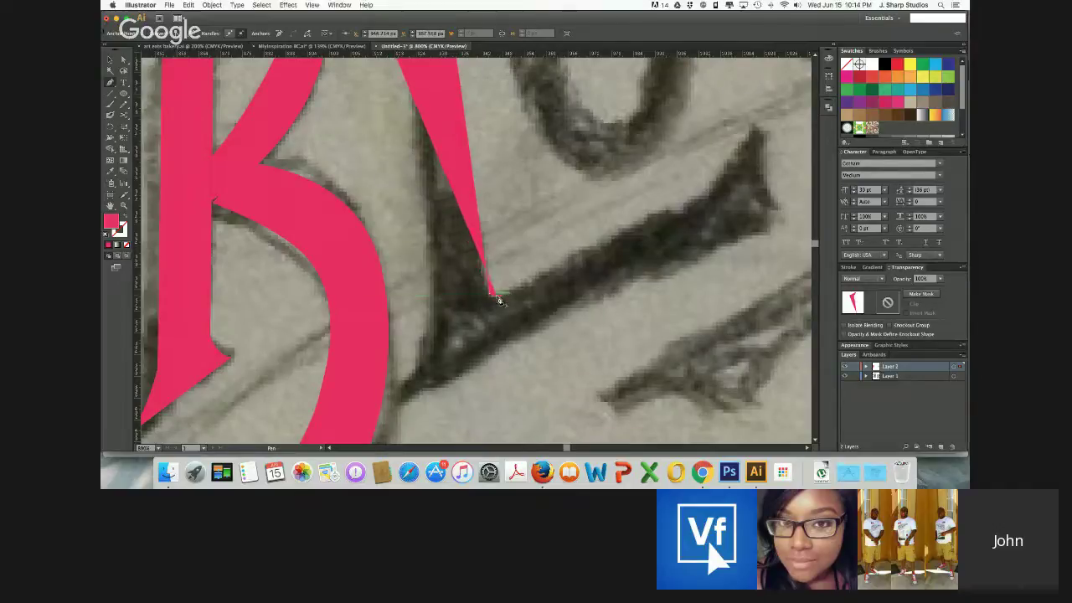
Continue the L path along the upper edge of its foot and around the flared end
click(696, 199)
click(707, 191)
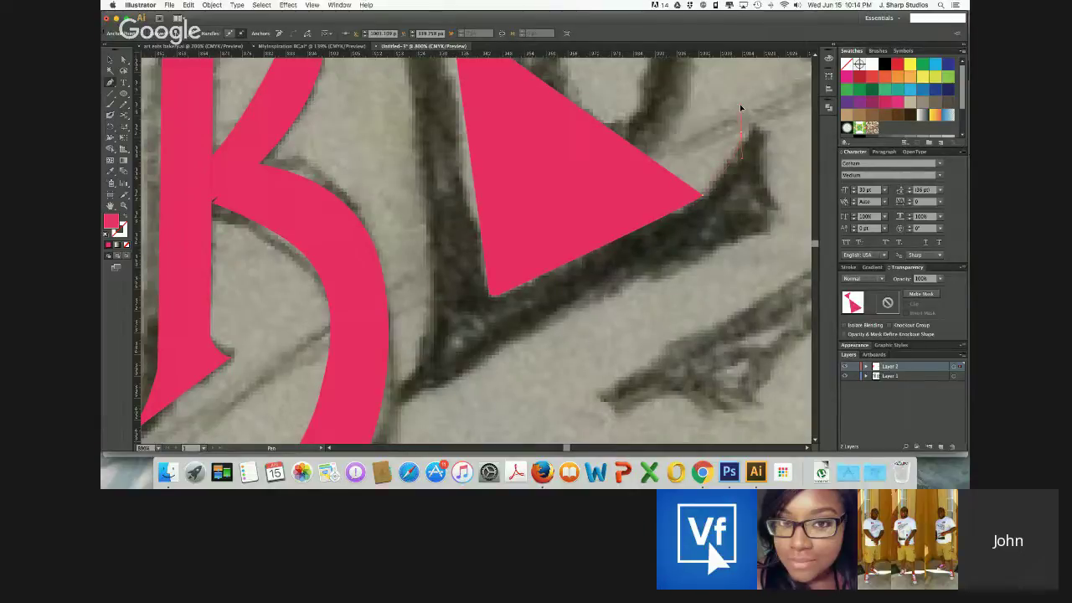
click(742, 134)
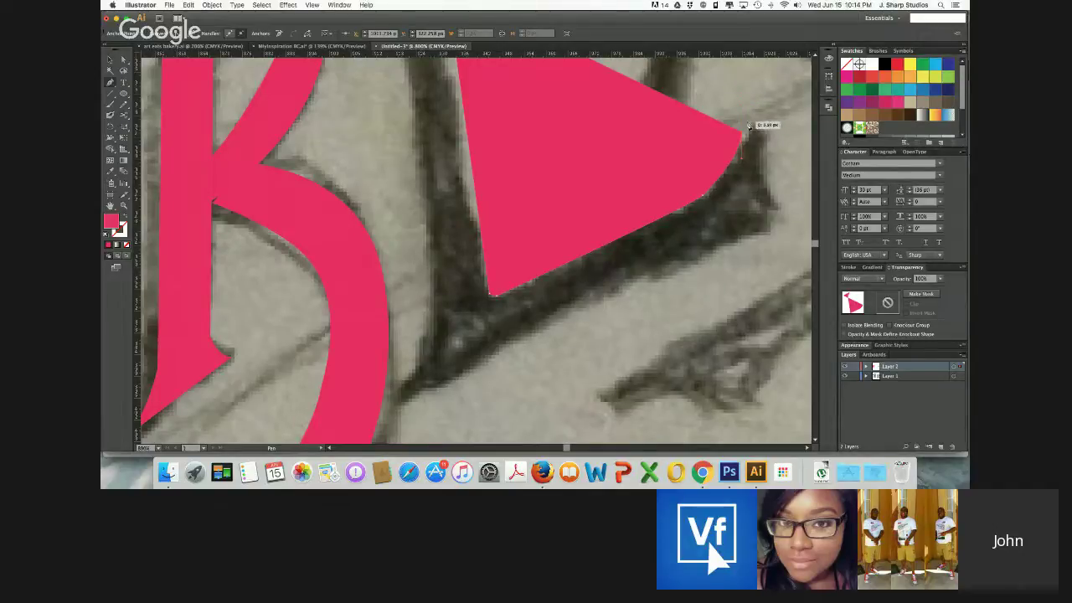
click(747, 122)
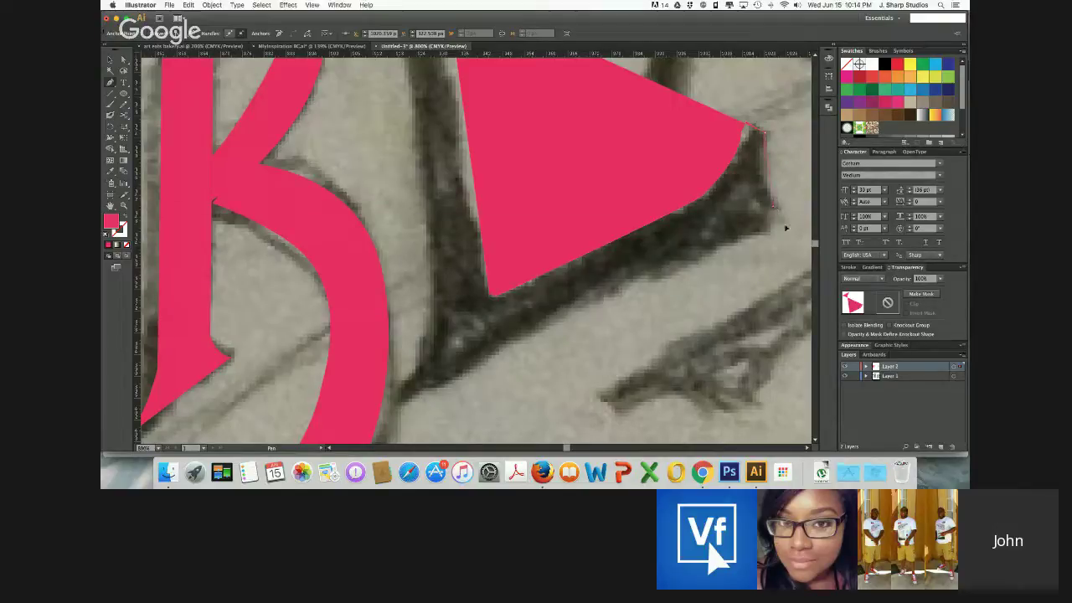
drag(789, 241, 796, 242)
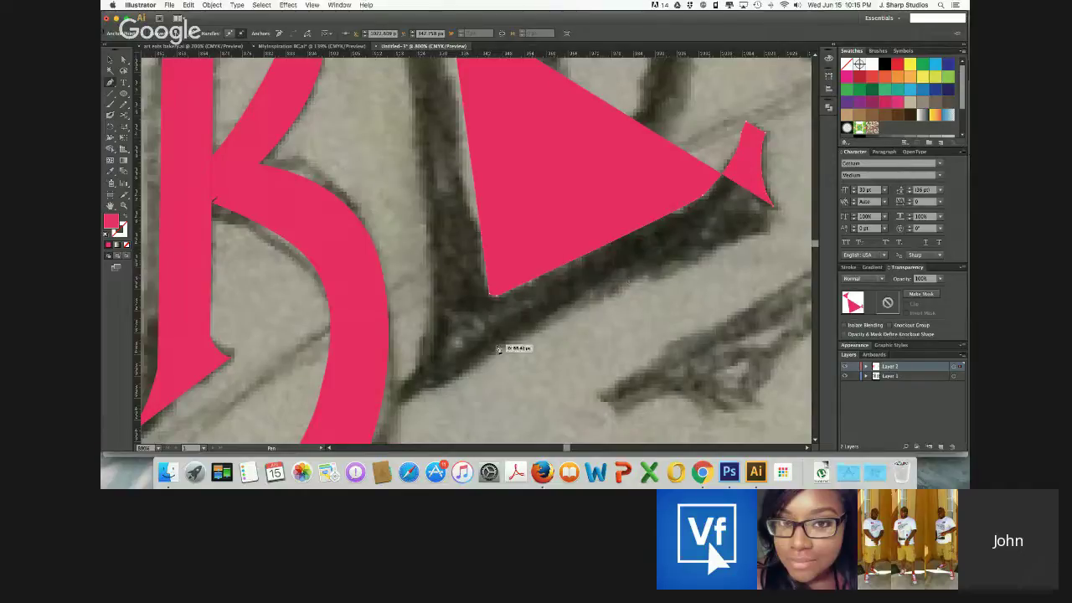
Trace the underside of the L's foot from the flared end back to the base of the stem
click(487, 360)
click(470, 383)
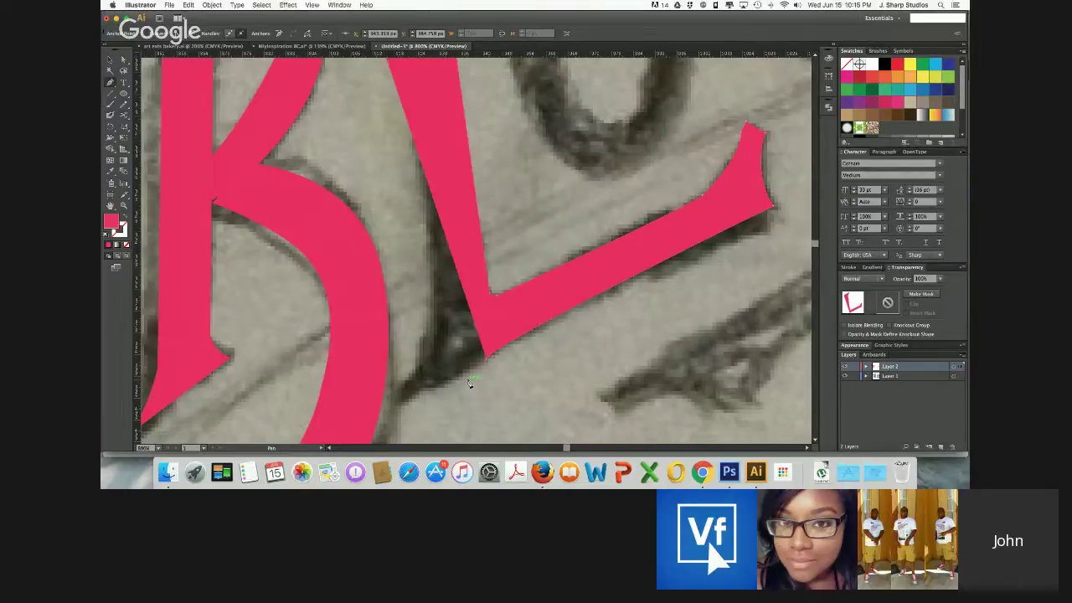
key(super+z)
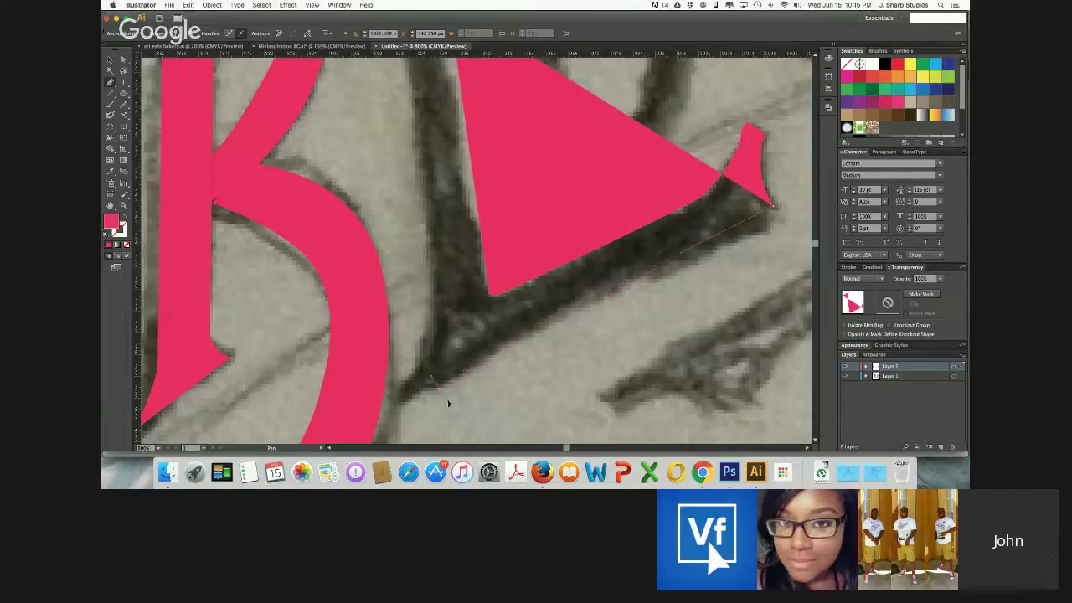
key(super+shift+z)
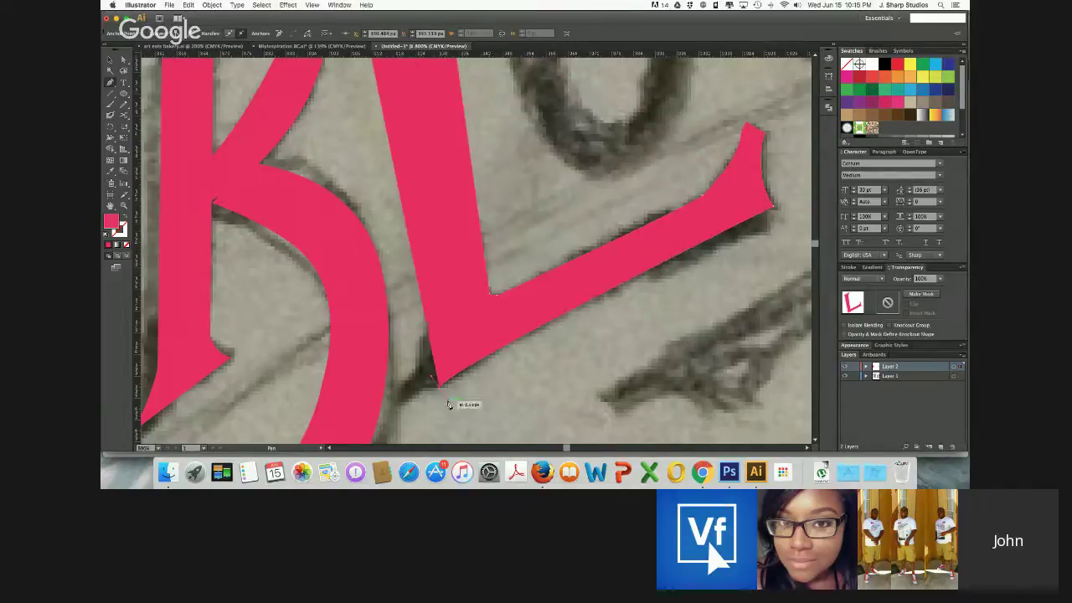
click(411, 362)
scroll(409, 325, up, 5)
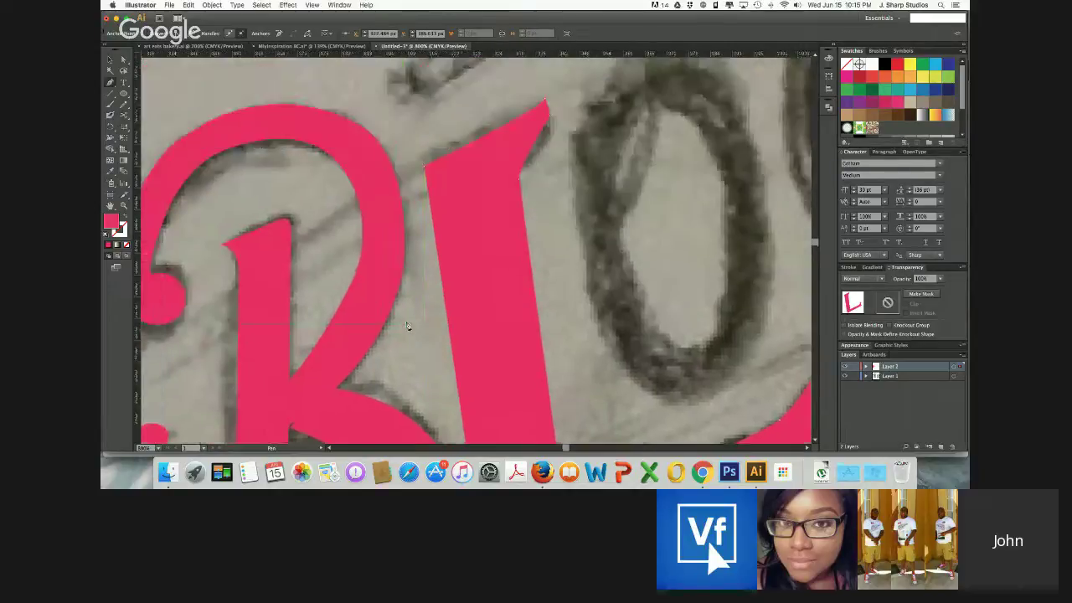
scroll(408, 326, up, 2)
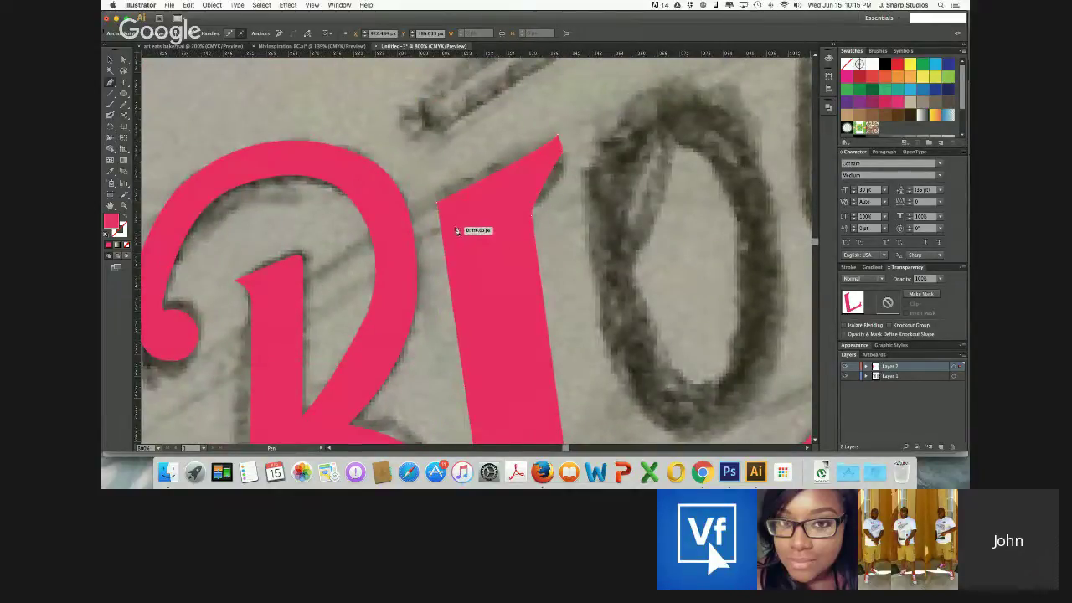
drag(455, 227, 435, 219)
click(435, 206)
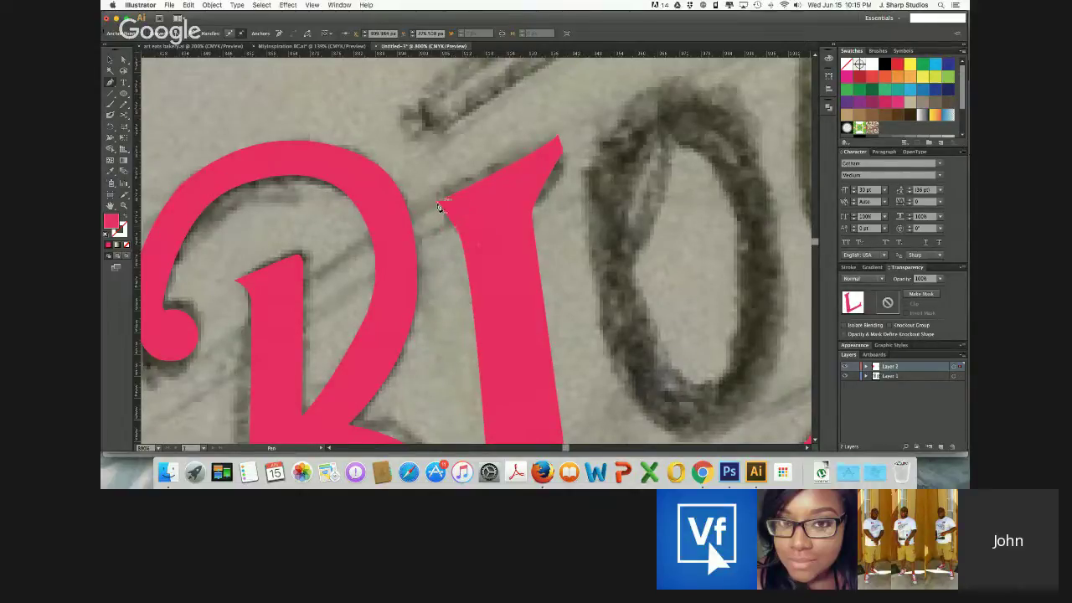
scroll(520, 265, down, 2)
scroll(520, 265, down, 10)
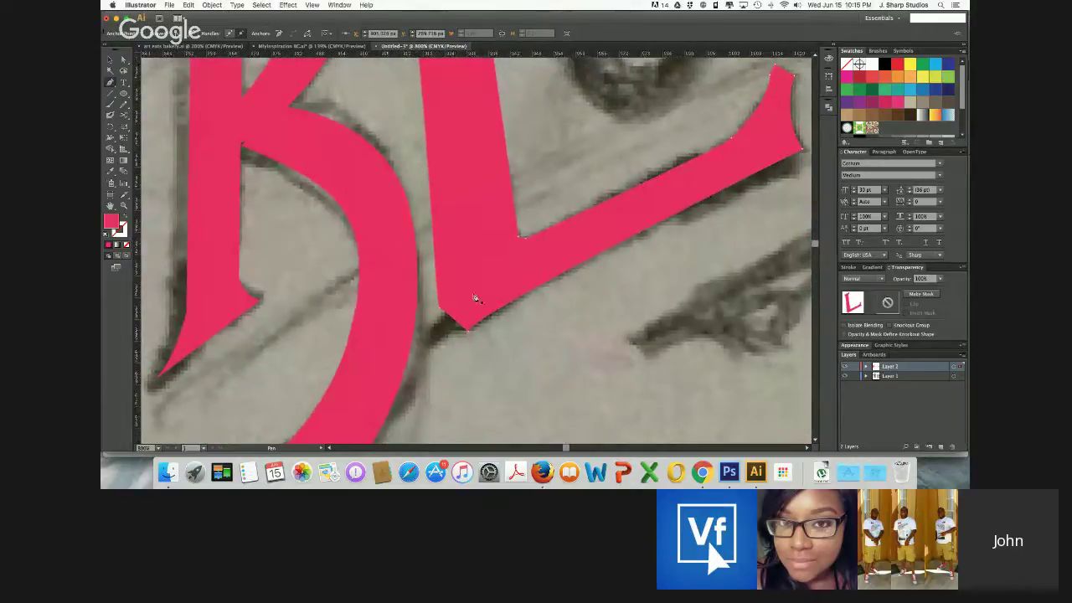
key(a)
key(super+z)
key(super+z)
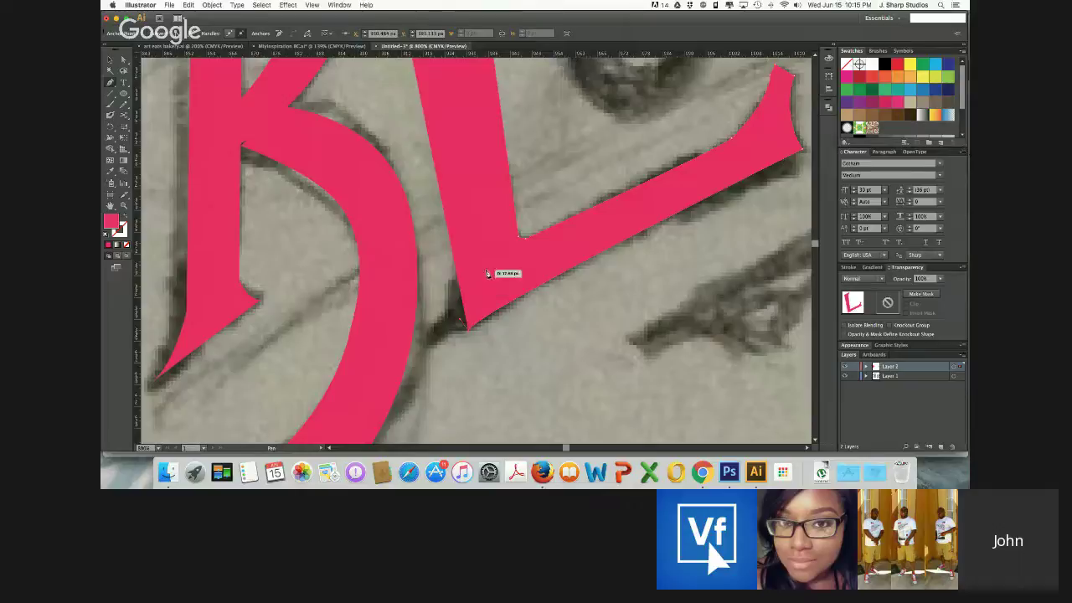
Set the L's opacity to 50% and place an anchor at the bottom of the stem's left edge
click(940, 278)
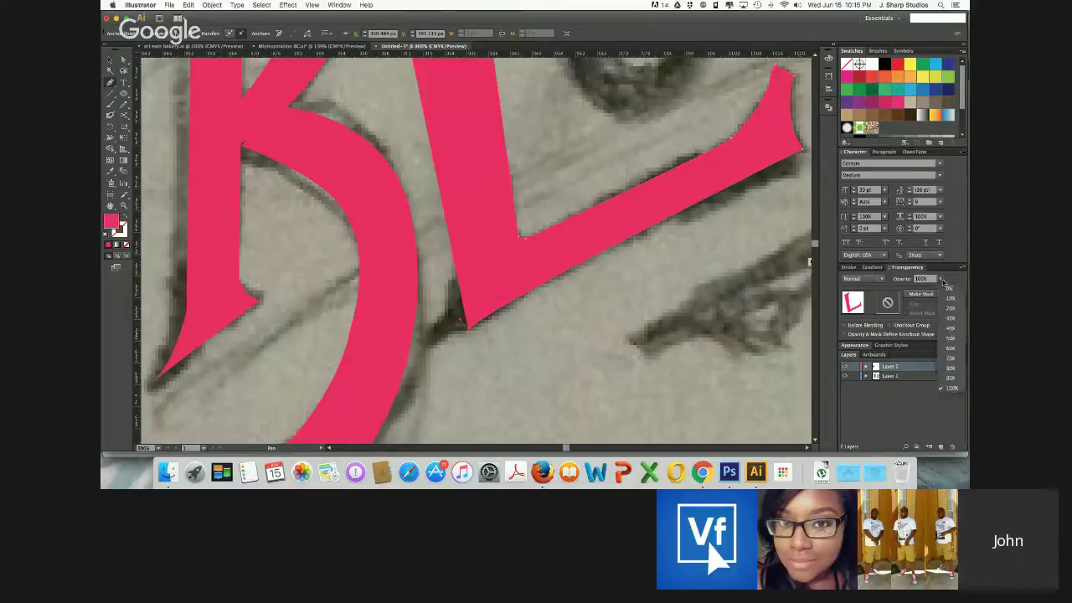
click(952, 340)
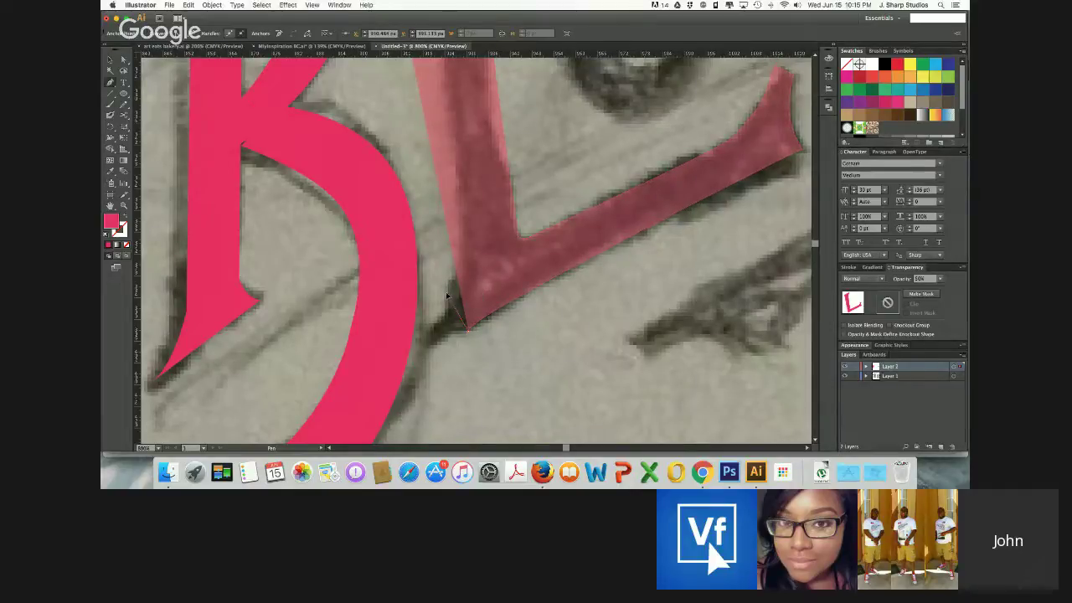
click(448, 297)
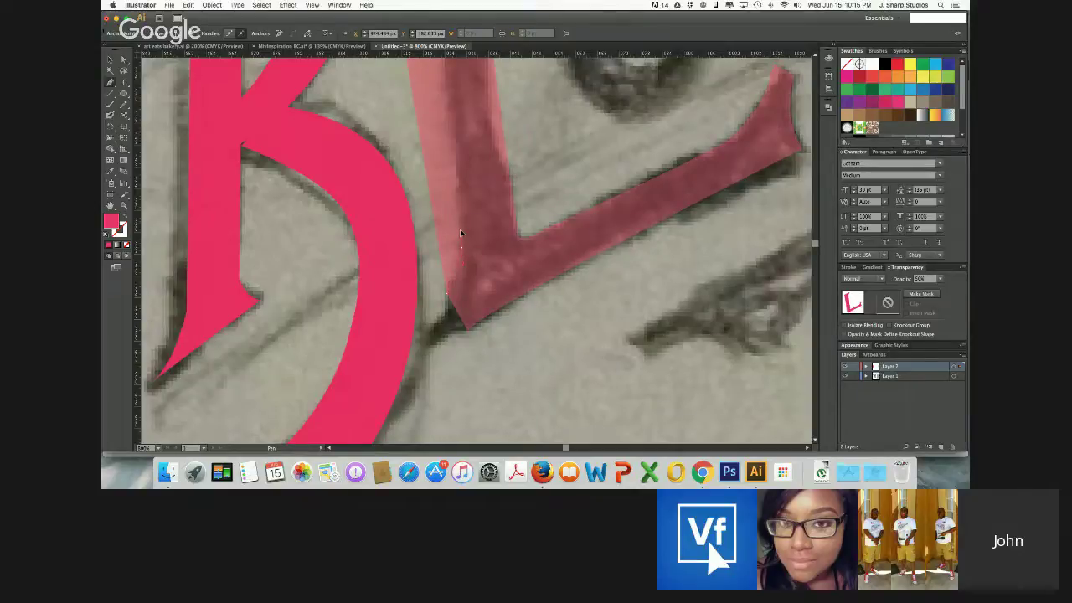
Trace the stem's left edge up into the top serif, close the L path and deselect it
scroll(460, 233, up, 10)
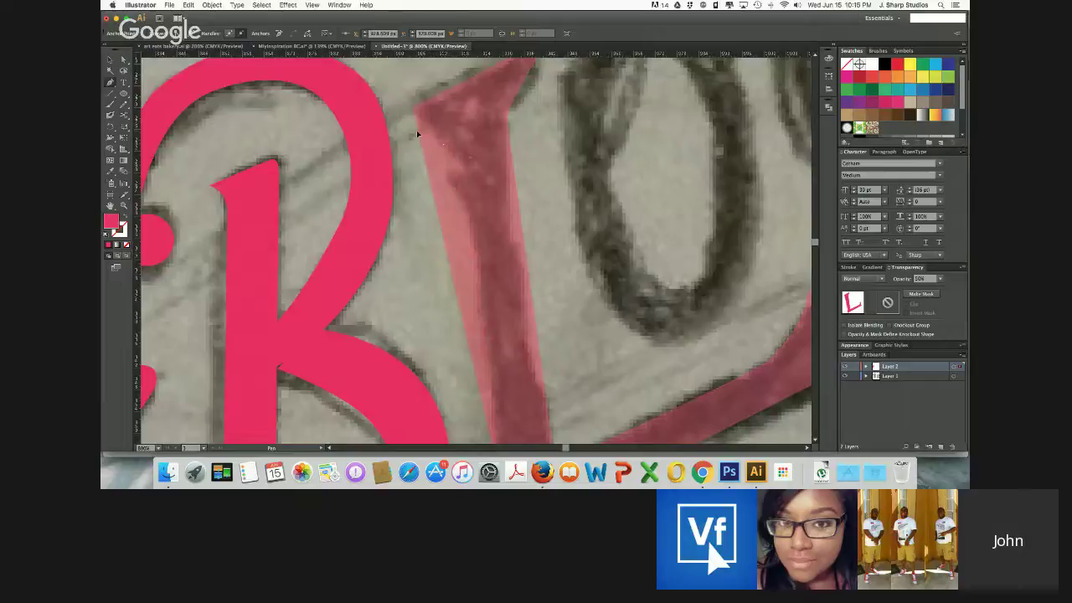
click(416, 130)
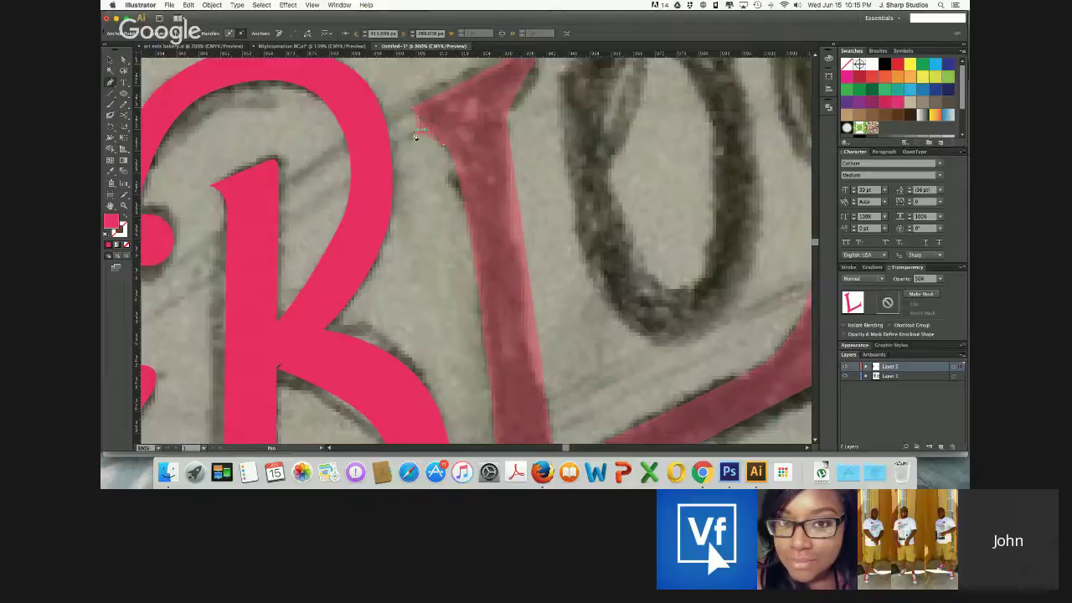
key(super+z)
click(419, 130)
drag(414, 110, 412, 104)
click(111, 60)
click(447, 283)
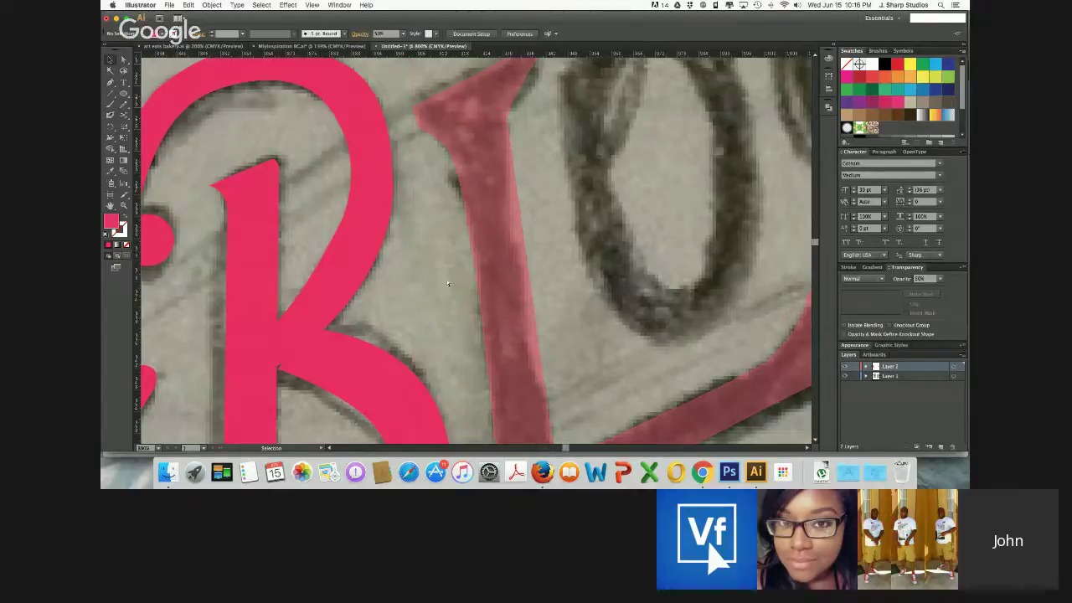
Draw an ellipse over the sketched O, stretch it up to the letter's upper edge and tilt it to match the slant
key(super+minus)
key(super+minus)
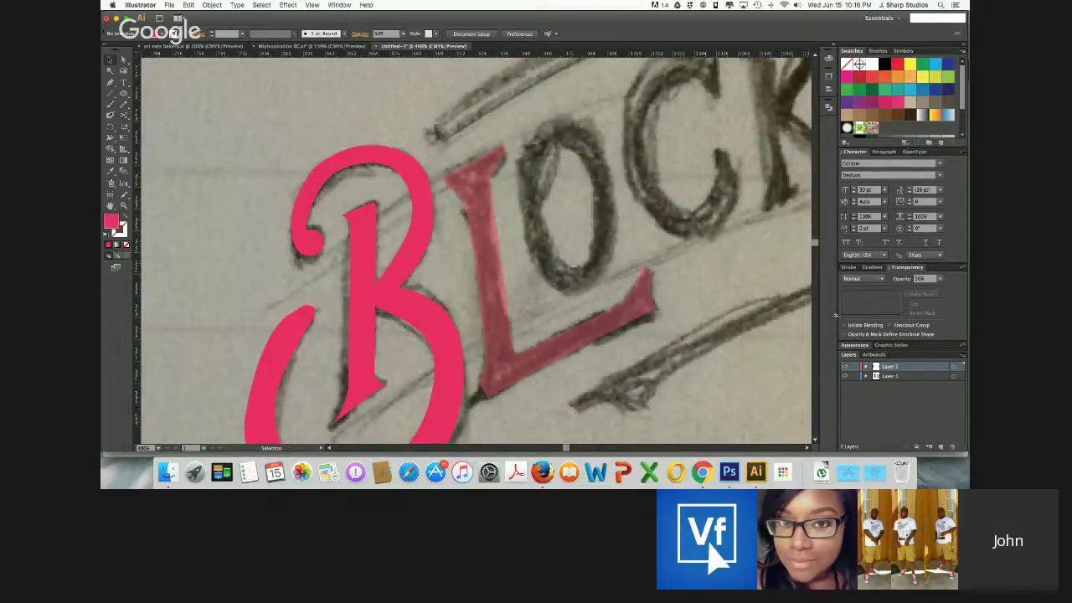
scroll(741, 415, right, 5)
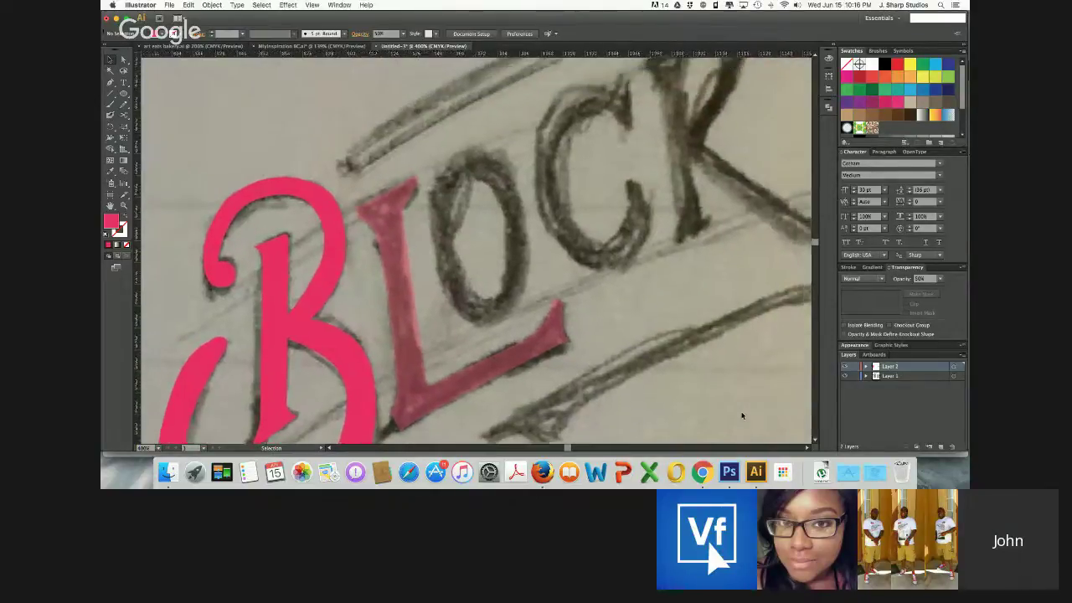
click(123, 93)
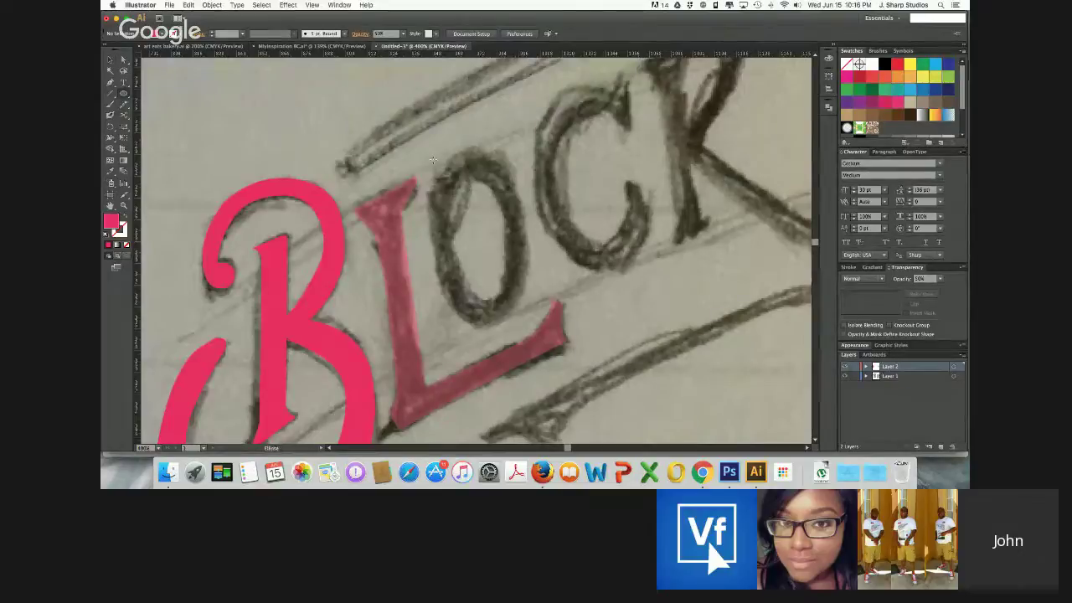
drag(432, 159, 535, 330)
click(109, 59)
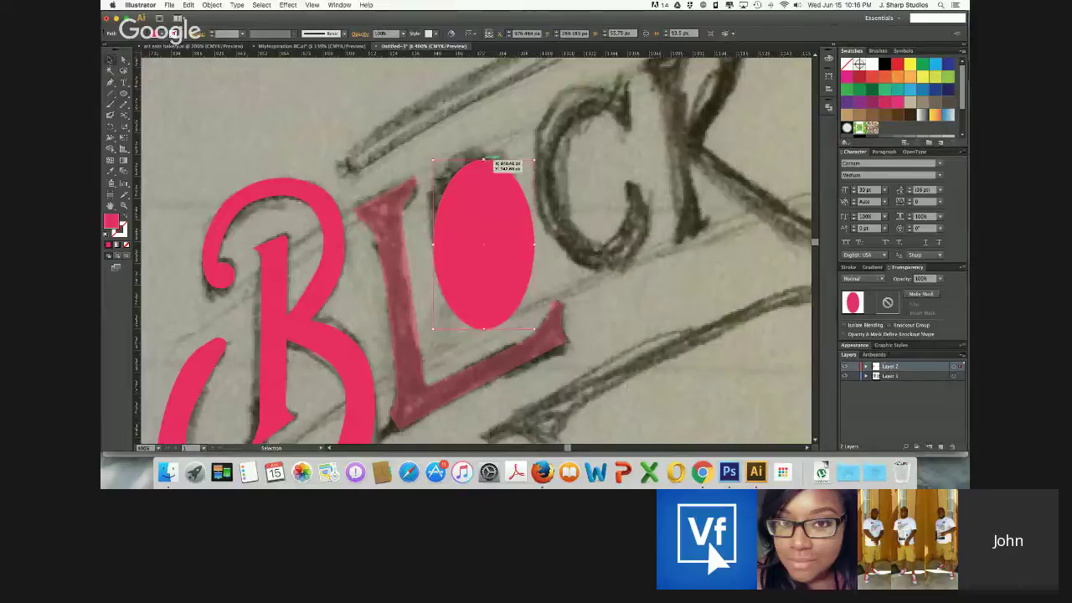
drag(482, 160, 480, 153)
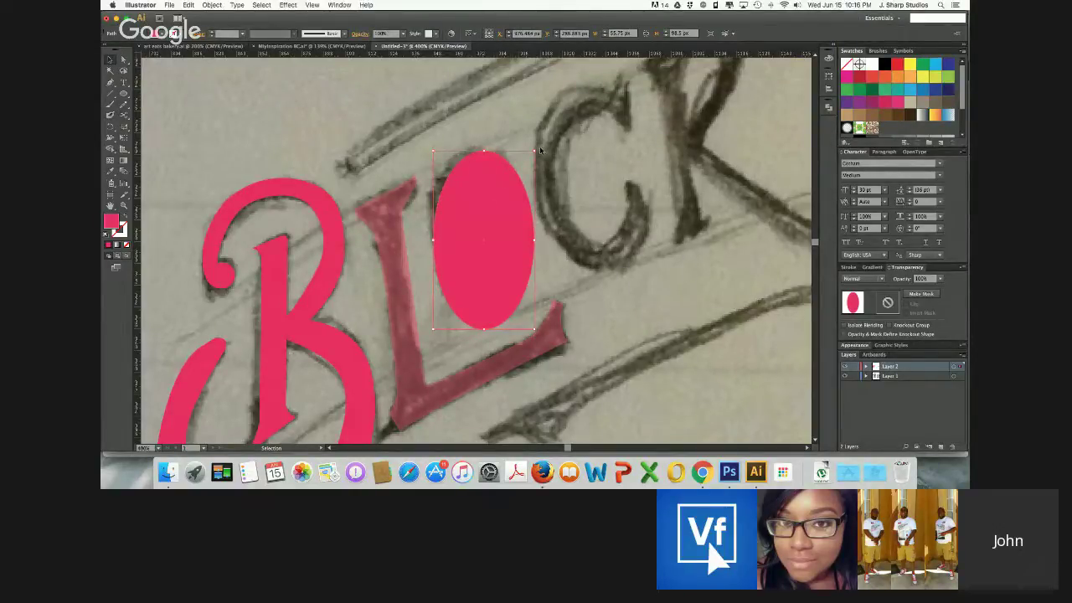
drag(548, 143, 539, 142)
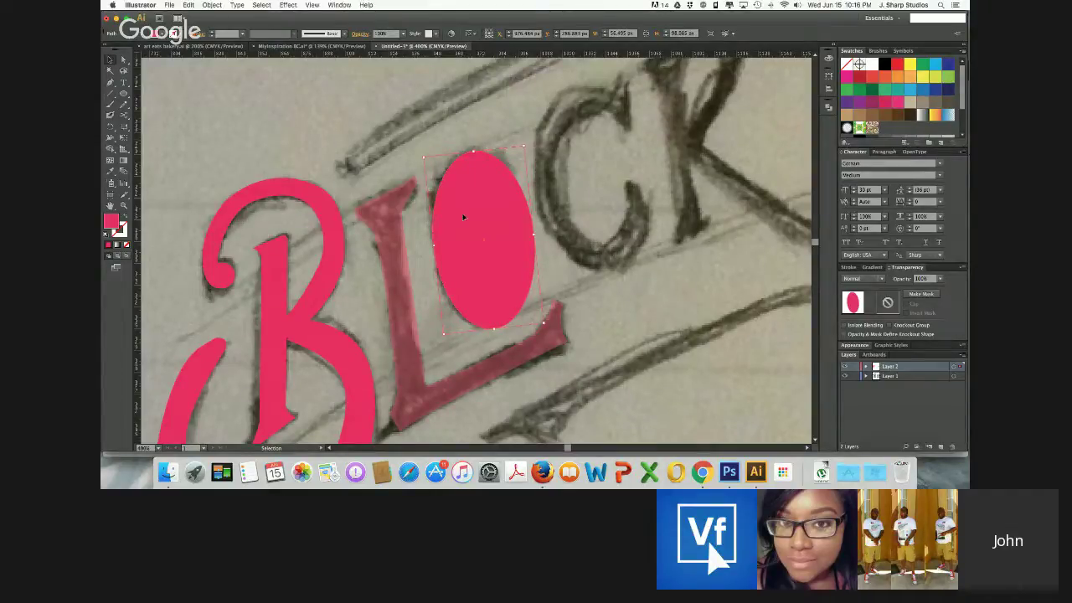
Compare the ellipse with the sketch and refit it over the O at about 56 by 94 px
drag(462, 210, 387, 274)
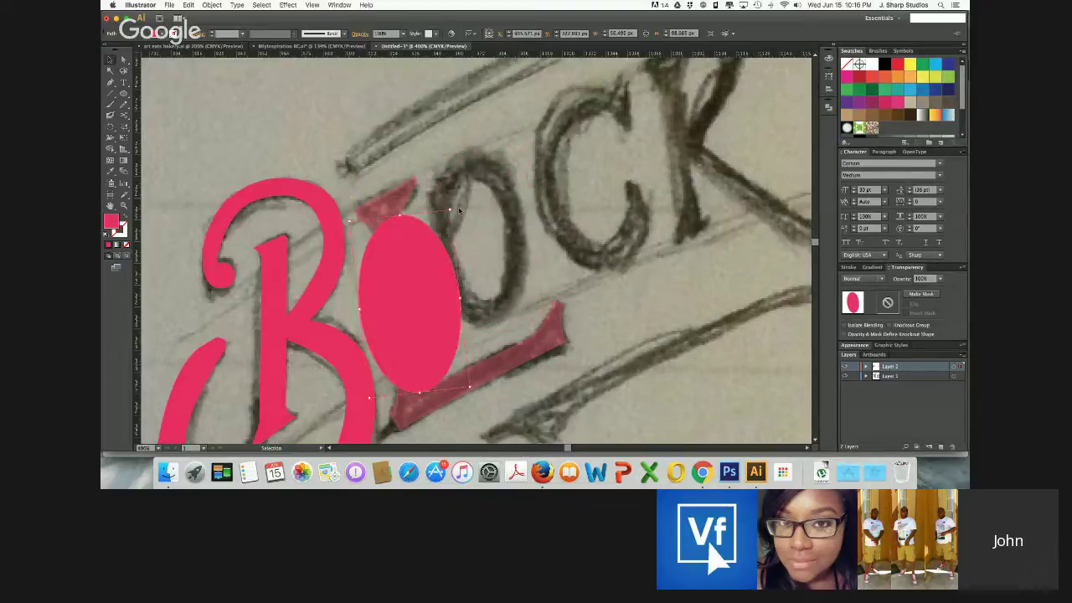
key(super+minus)
key(super+minus)
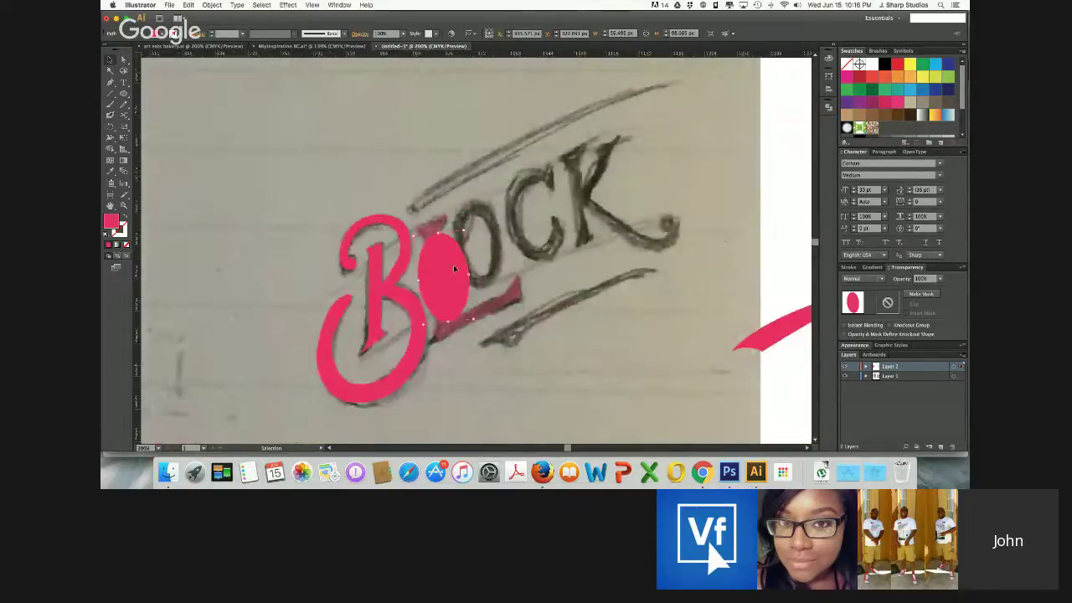
drag(451, 322, 481, 261)
scroll(481, 261, up, 3)
scroll(481, 261, right, 3)
scroll(481, 261, down, 2)
scroll(481, 260, left, 2)
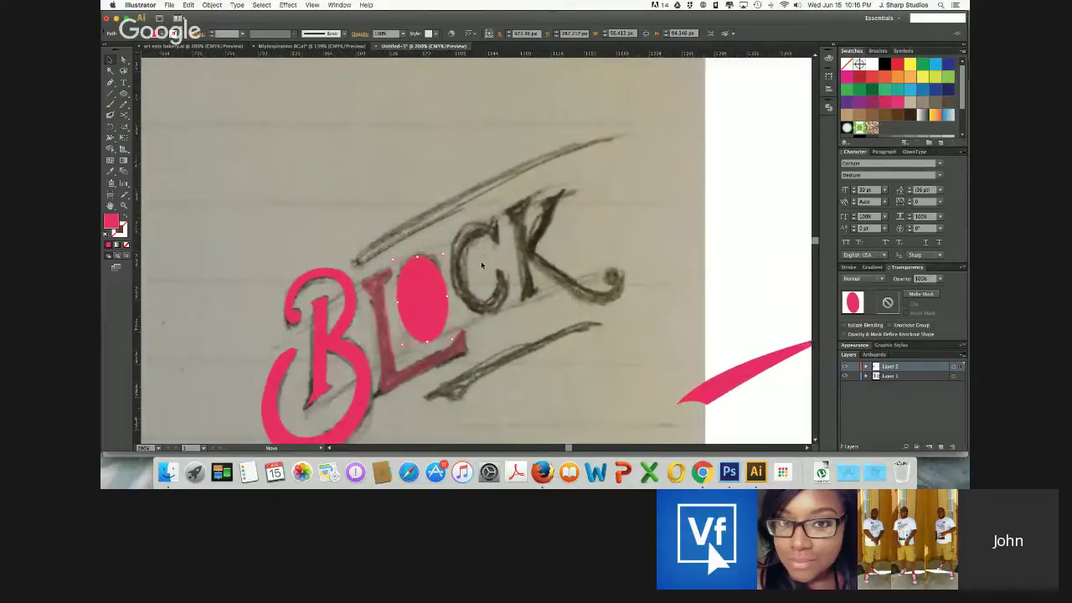
Duplicate the O ellipse in place, fill the copy green and scale it down around its centre for the counter
key(super+plus)
key(super+plus)
scroll(480, 261, left, 4)
scroll(480, 262, down, 2)
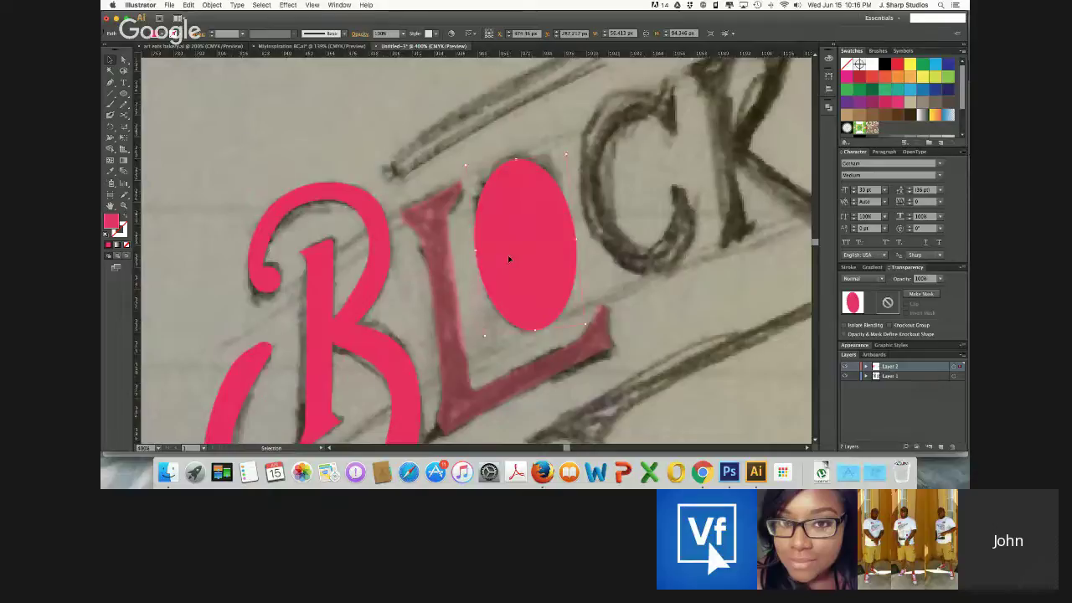
key(super+c)
click(846, 90)
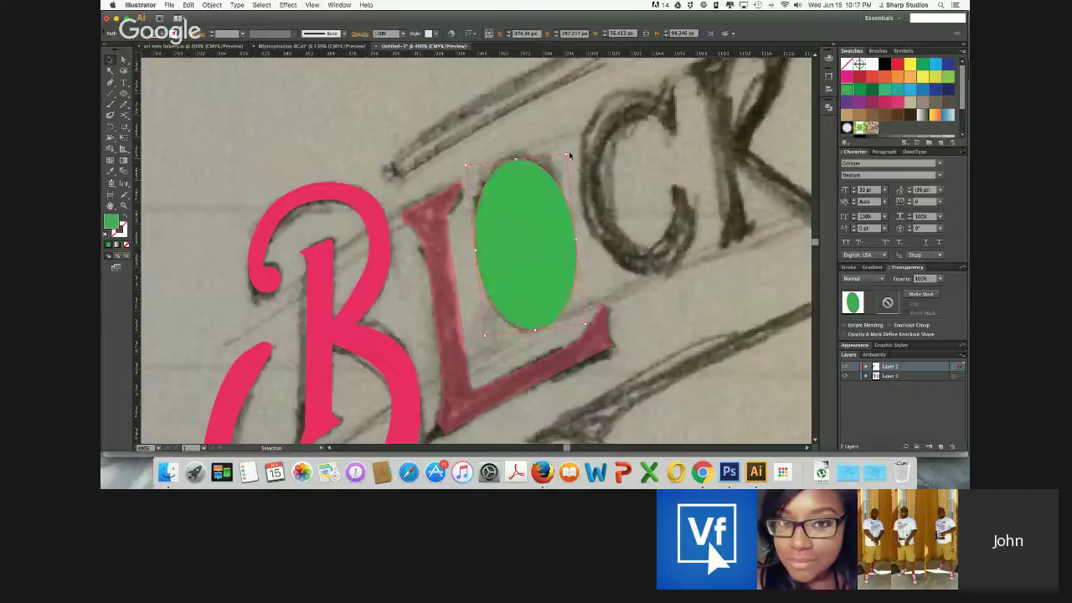
drag(567, 154, 556, 176)
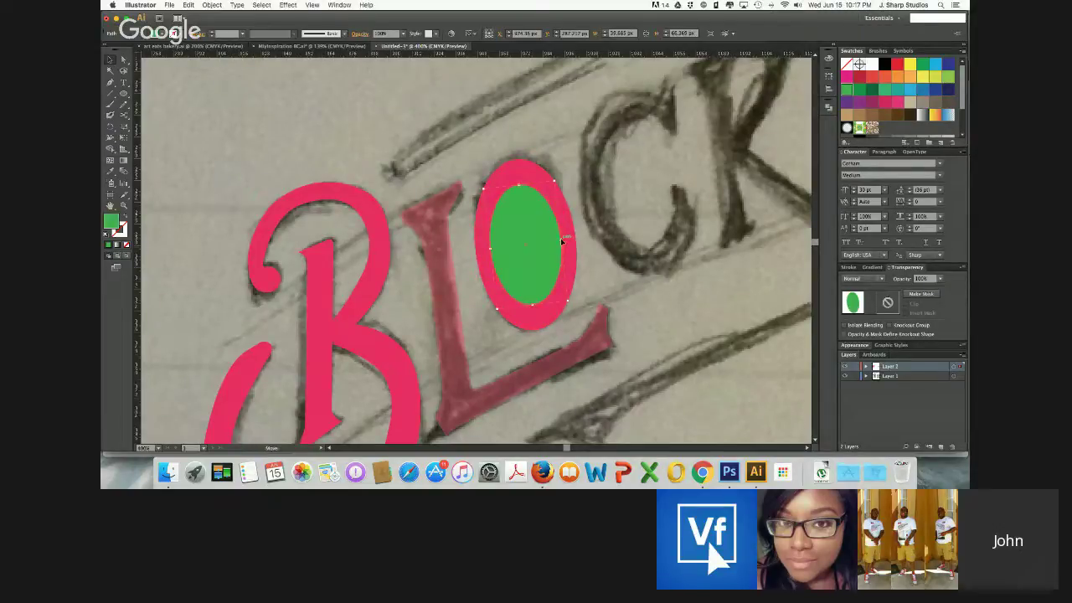
Widen the green inner ellipse to about 43 px to thin the sides of the O
drag(560, 239, 566, 241)
key(super+z)
drag(491, 249, 488, 251)
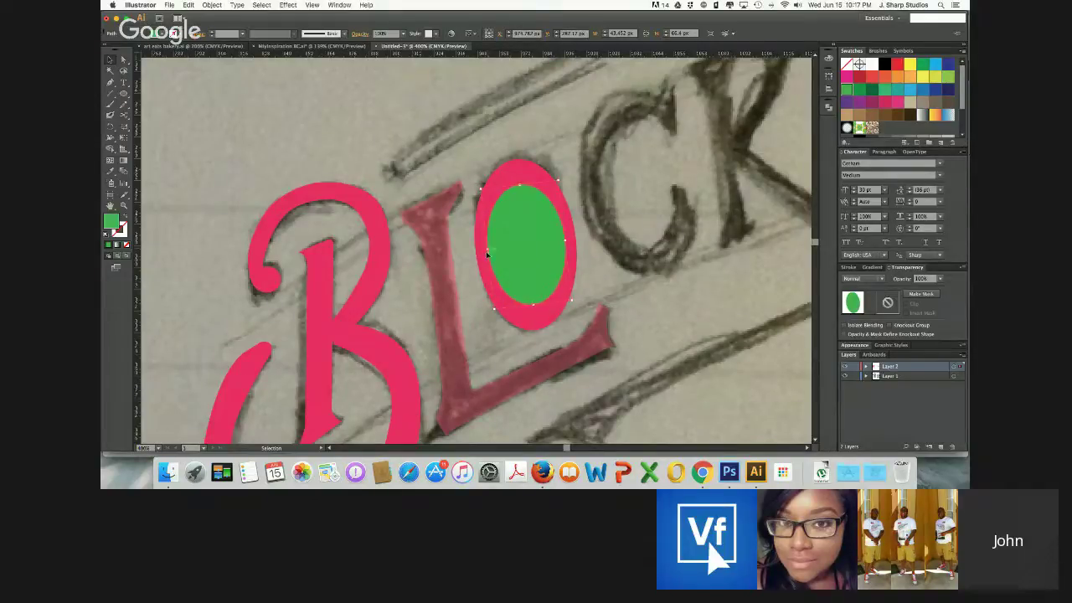
drag(487, 250, 486, 252)
Subtract the green inner ellipse from the pink one with Pathfinder to cut out the O's counter, and deselect
shift+click(528, 168)
click(828, 108)
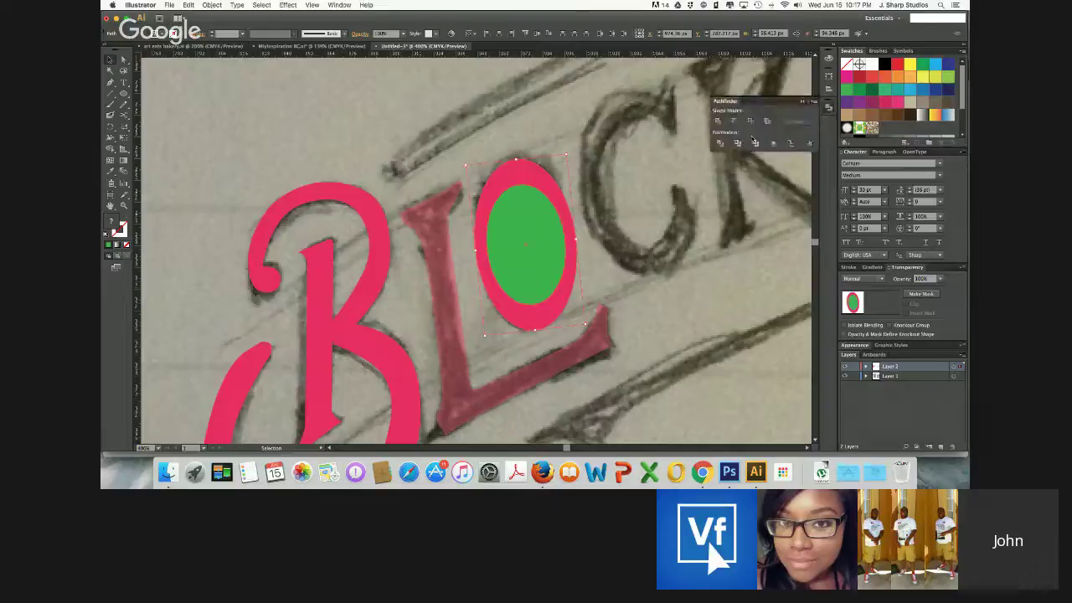
click(734, 122)
click(452, 157)
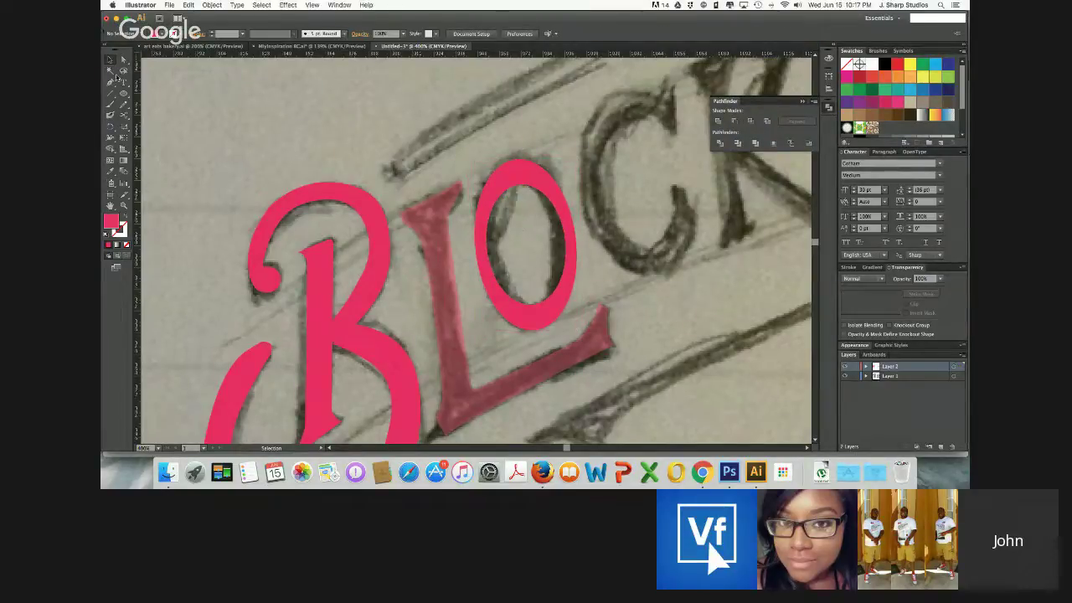
Move the counter's top anchor up and its bottom anchor down to thin the O's upper and lower curves
click(123, 60)
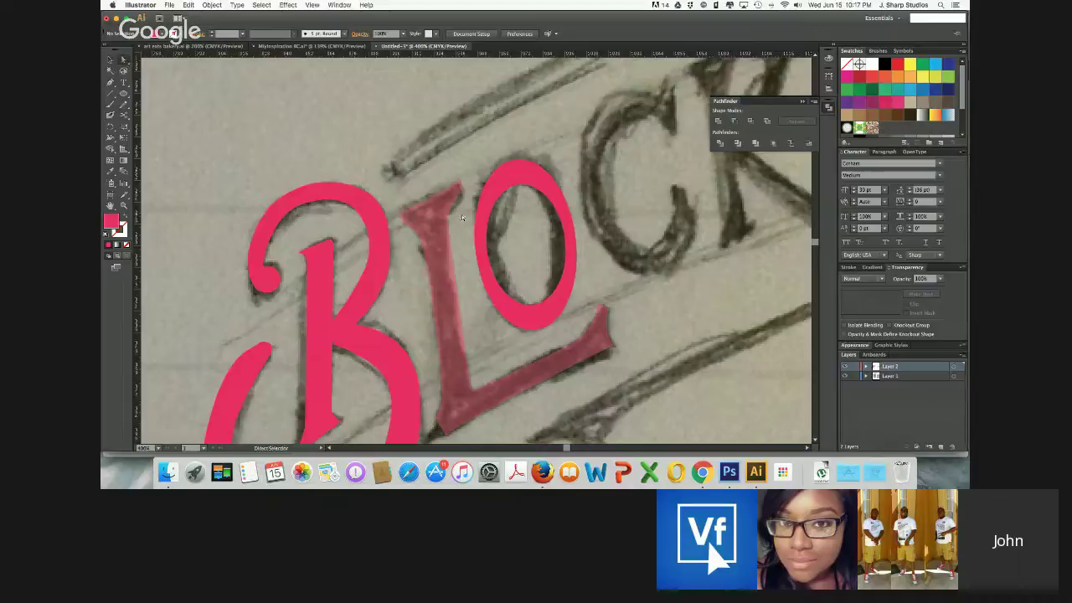
click(520, 188)
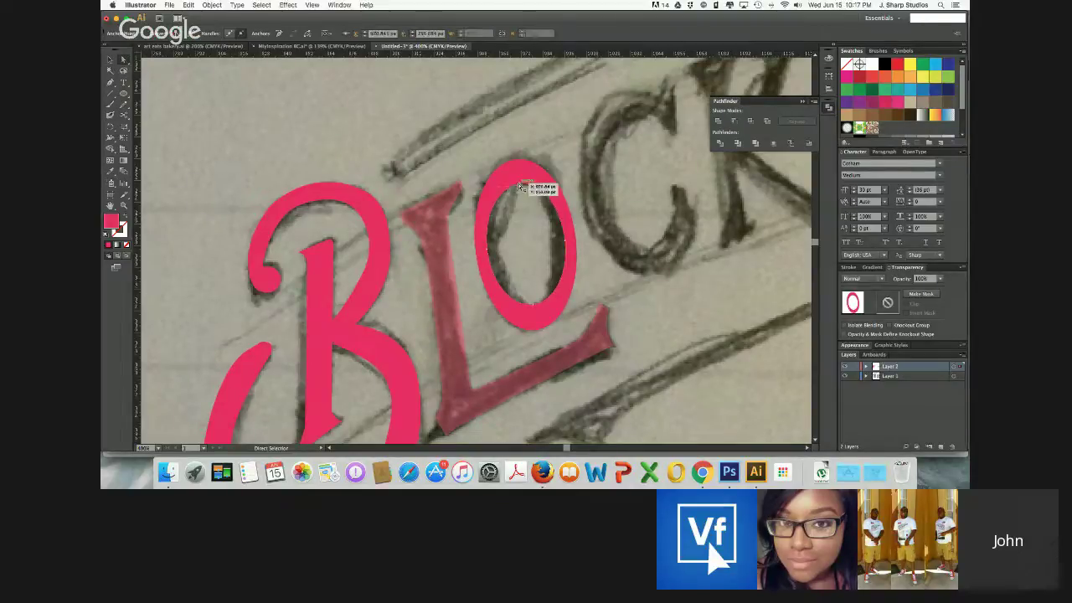
key(Up)
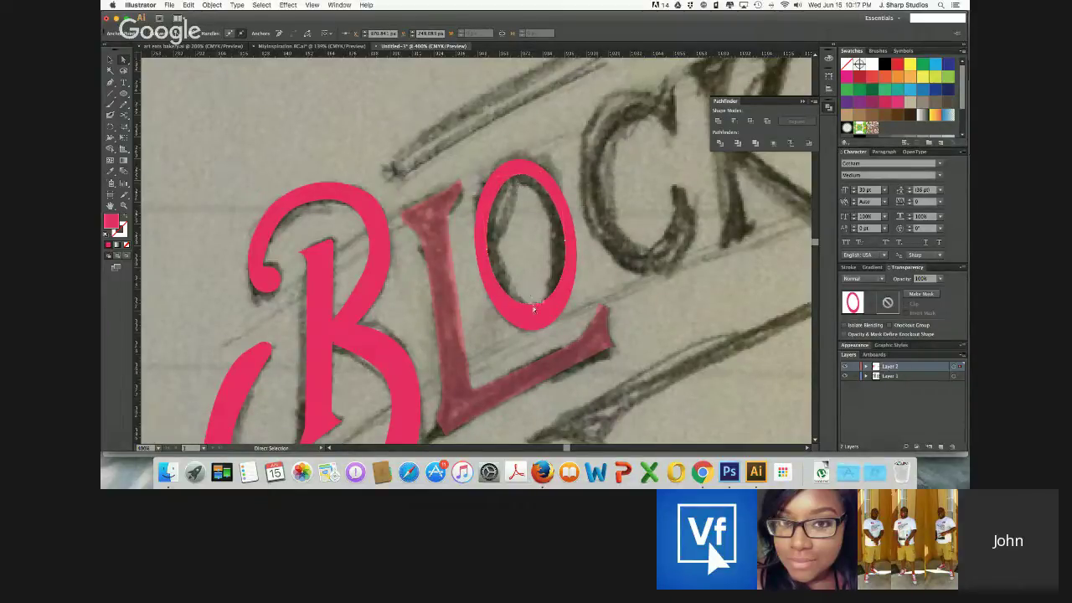
drag(533, 311, 535, 308)
Shift the left and right anchors of the O's counter inward to thicken the letter's sides
drag(565, 242, 565, 244)
click(491, 250)
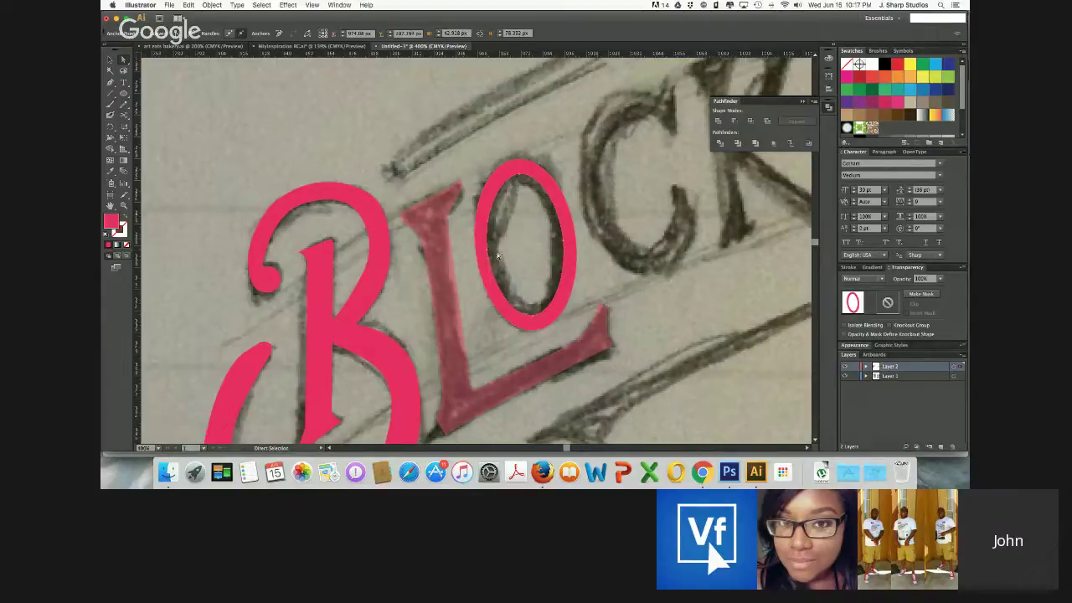
drag(489, 252, 488, 252)
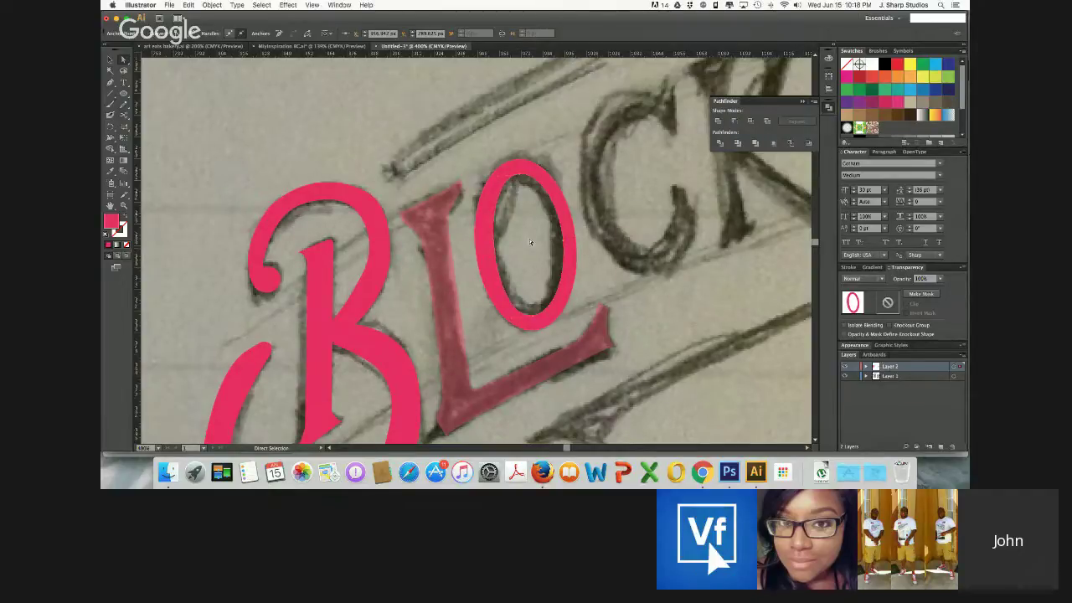
drag(564, 240, 565, 242)
key(Left)
Set the L's opacity to 100%
drag(550, 218, 391, 276)
key(super+shift+a)
click(294, 275)
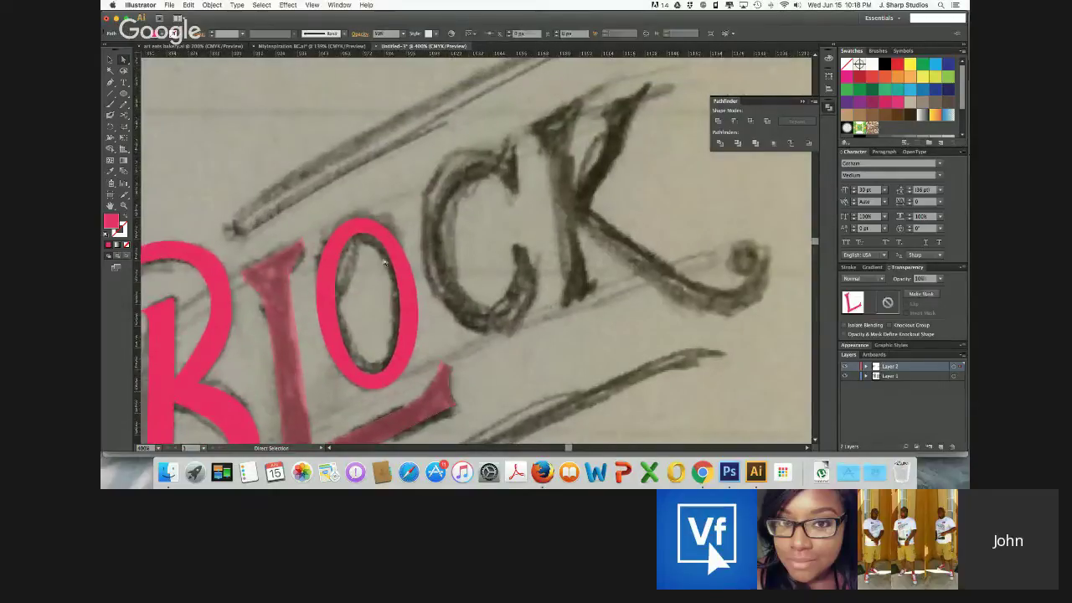
click(940, 278)
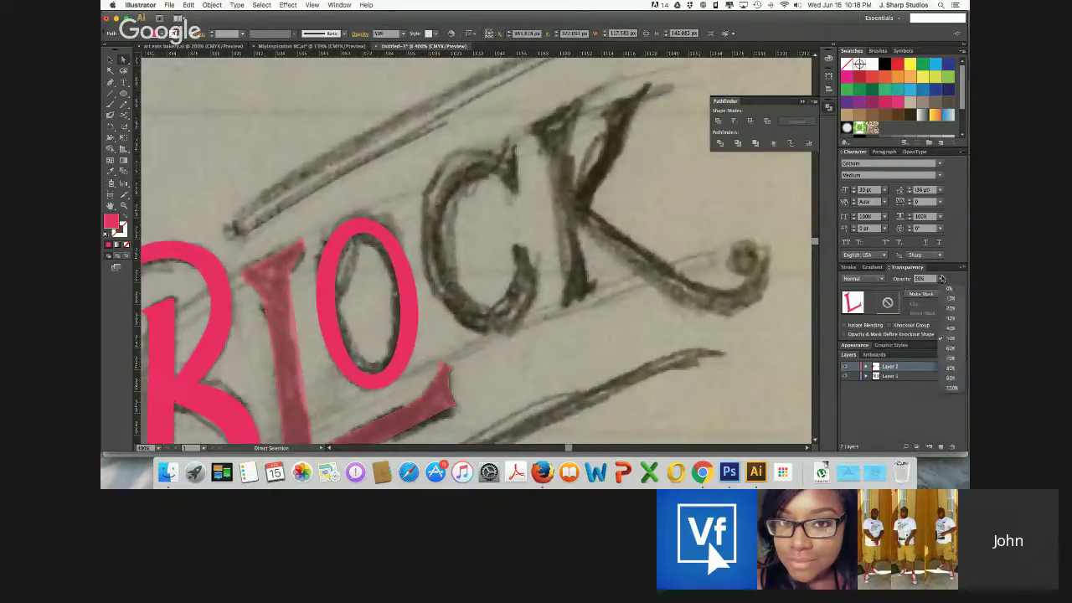
click(952, 388)
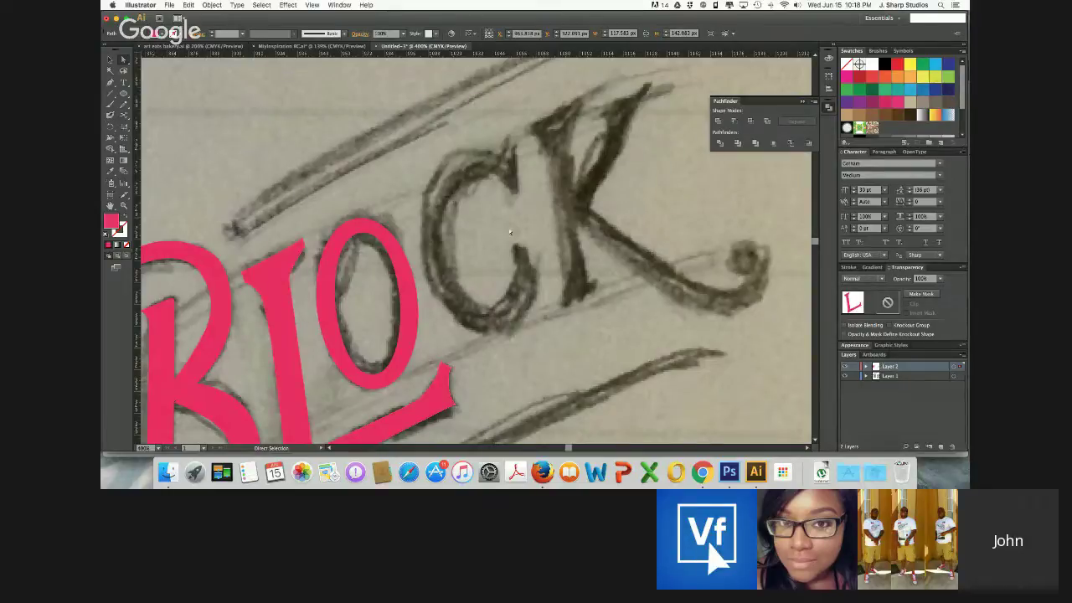
Examine the sketched C and K beside the traced letters to plan the next shape
click(111, 82)
scroll(518, 211, right, 3)
scroll(518, 211, up, 2)
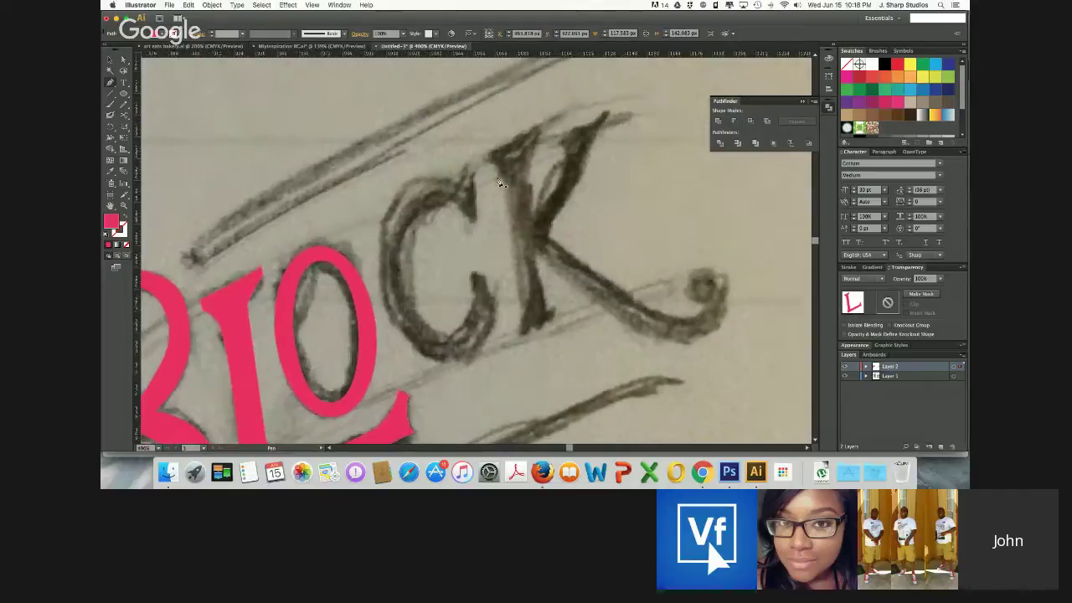
scroll(395, 215, up, 1)
scroll(395, 215, right, 1)
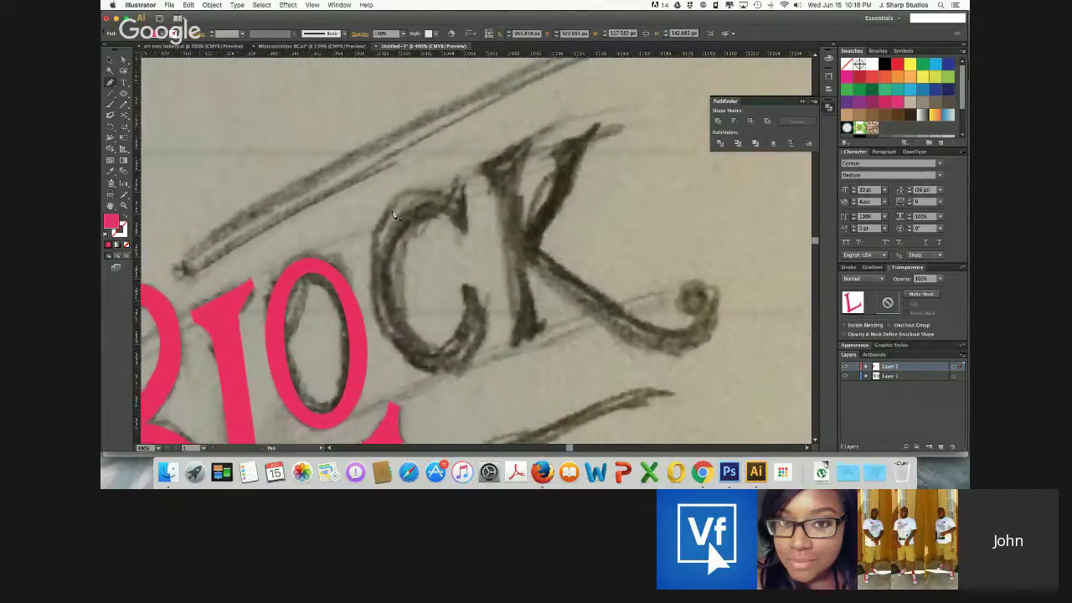
scroll(394, 215, up, 1)
scroll(393, 215, right, 1)
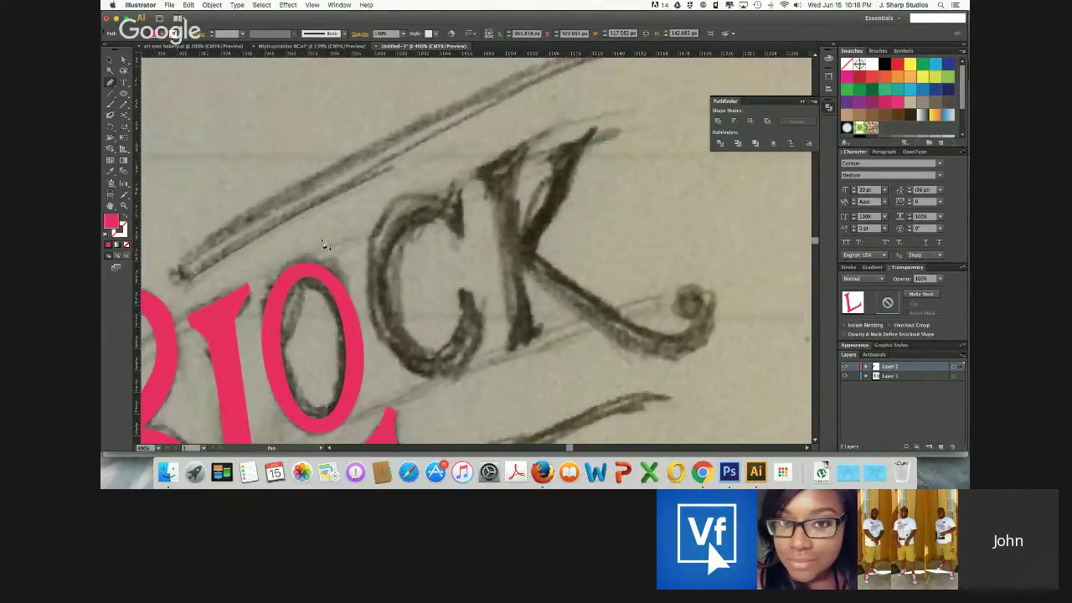
scroll(325, 245, down, 5)
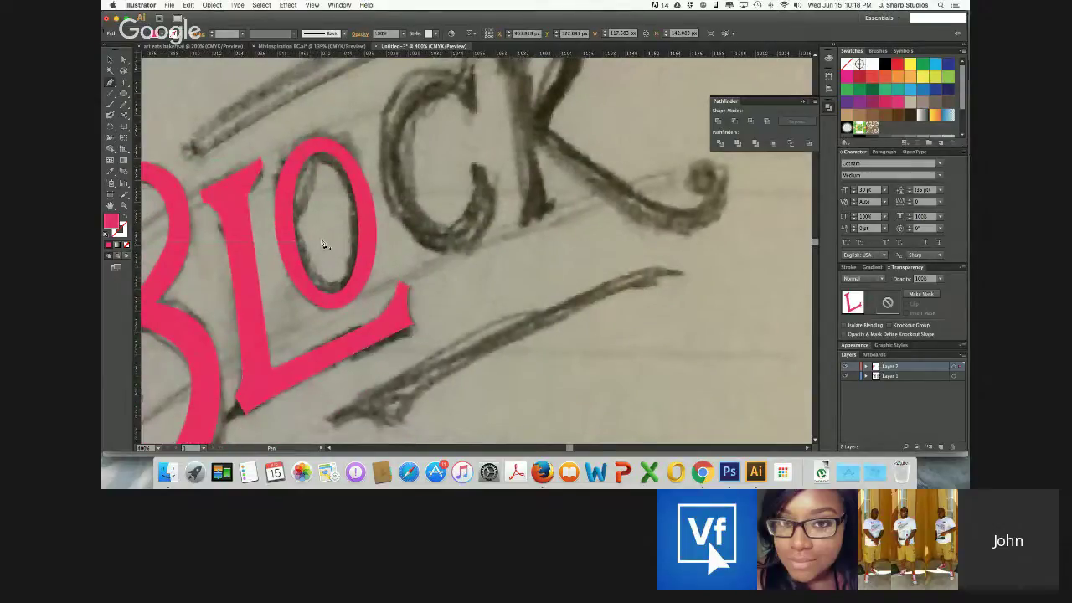
scroll(325, 244, up, 4)
scroll(325, 245, right, 1)
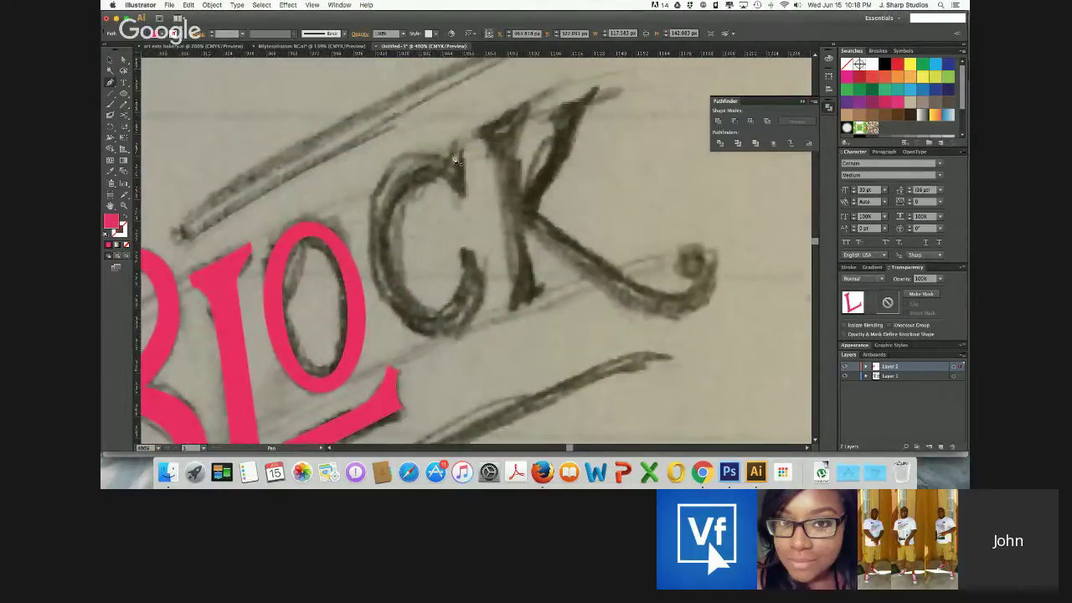
scroll(455, 160, down, 3)
scroll(455, 160, left, 1)
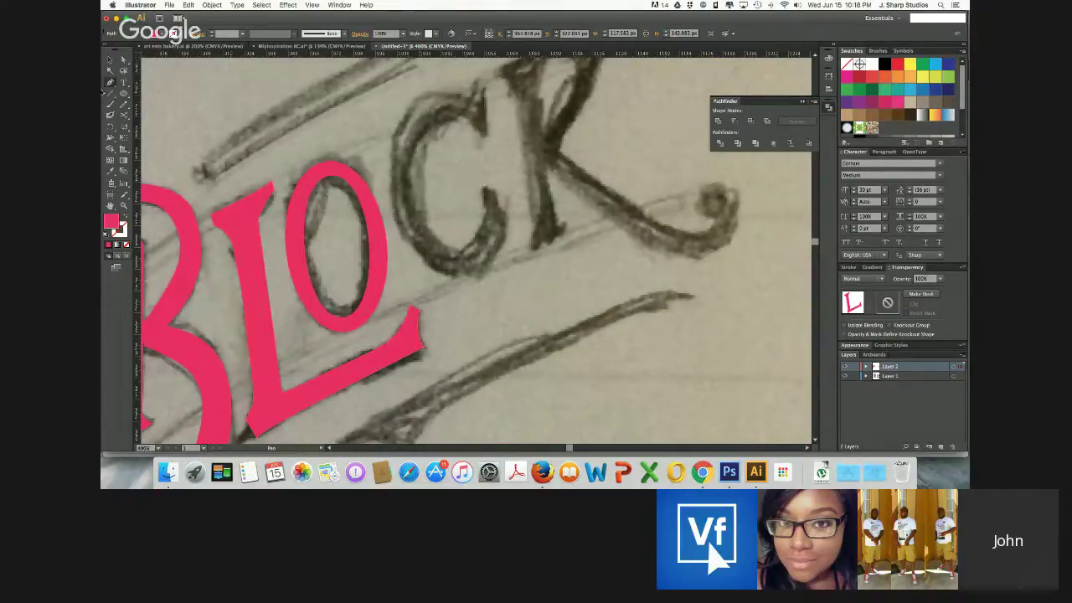
Duplicate the L onto the stem of the sketched K, scale it proportionally to about 100 px wide and nudge it down
key(v)
click(247, 218)
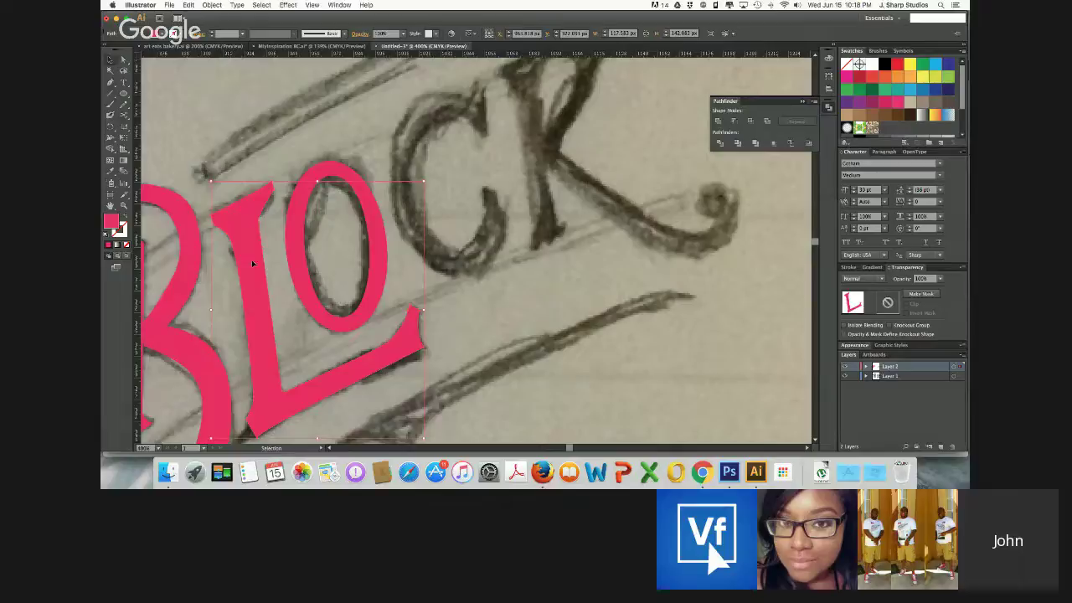
scroll(252, 264, right, 2)
scroll(253, 264, up, 2)
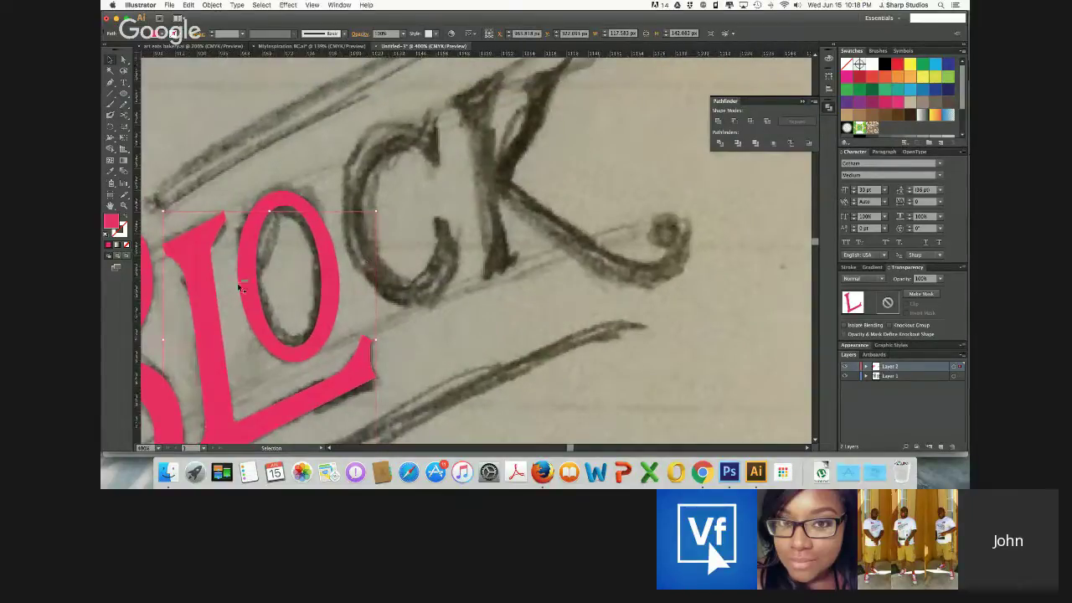
mouse_move(203, 301)
mouse_down()
mouse_move(438, 232)
mouse_move(508, 172)
mouse_move(485, 159)
mouse_move(623, 251)
mouse_up()
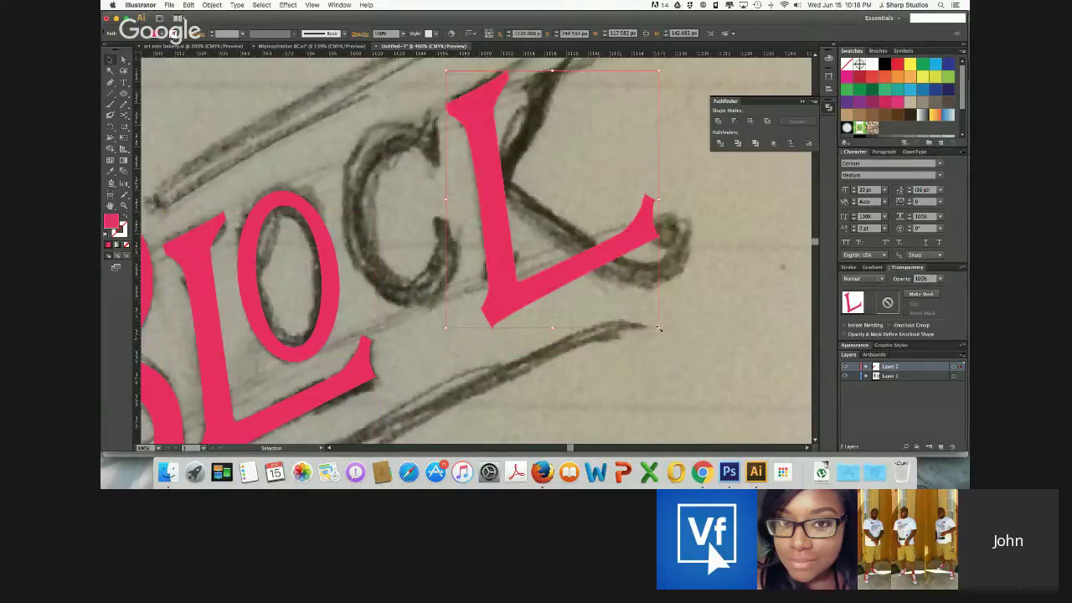
drag(659, 329, 627, 313)
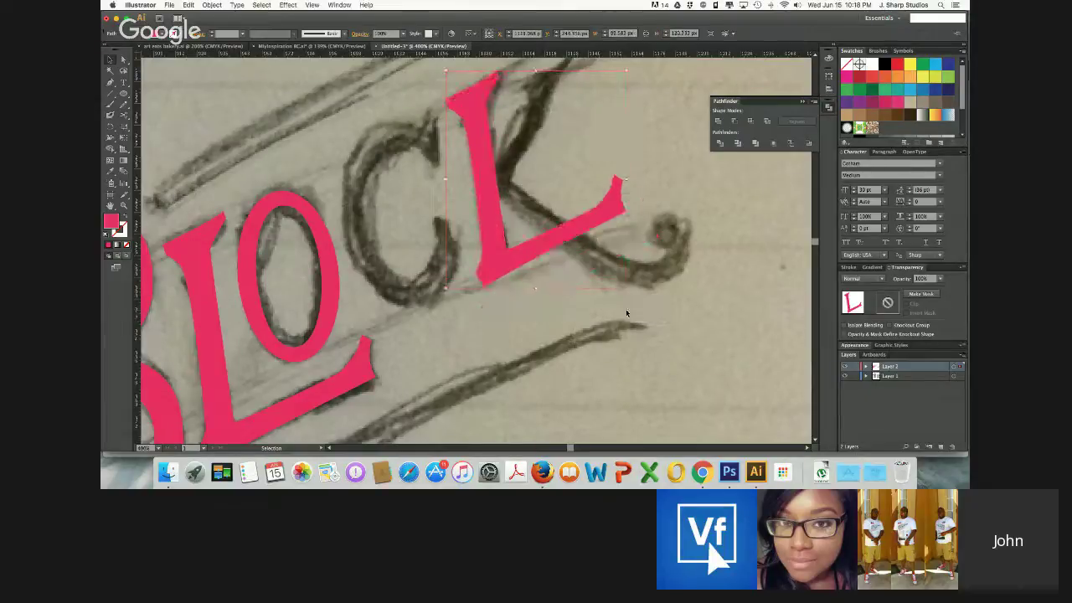
key(Down)
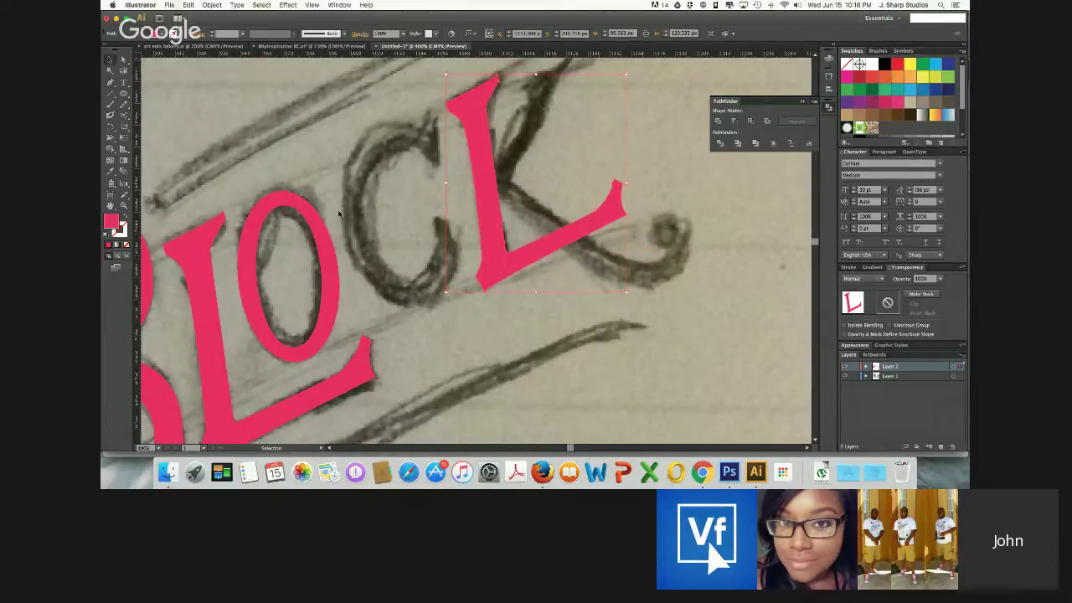
Delete the foot of the duplicated L so only its stem is left for the K
key(a)
click(589, 246)
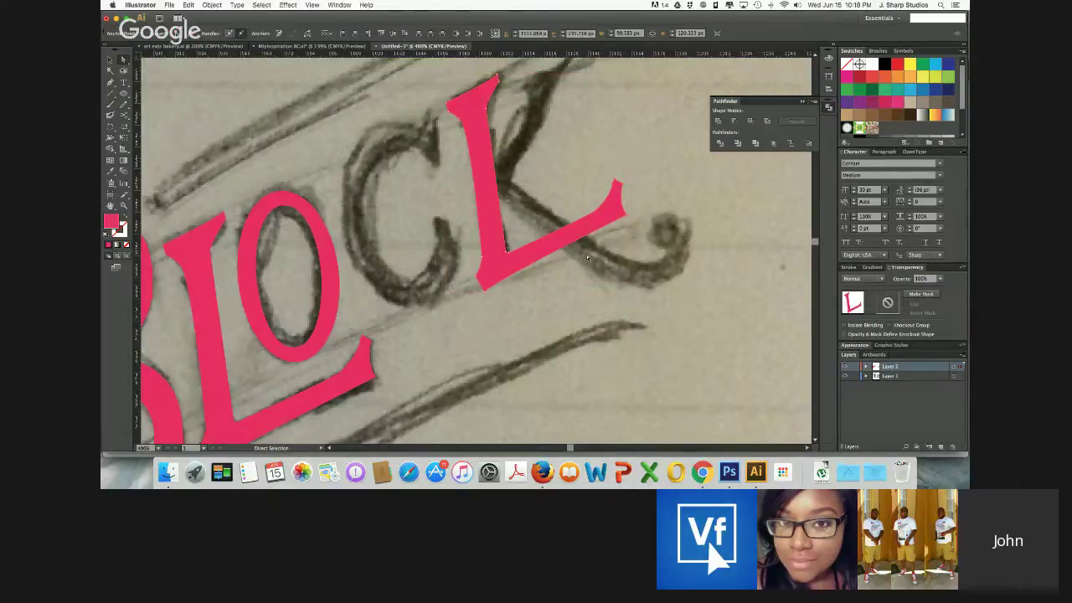
key(Delete)
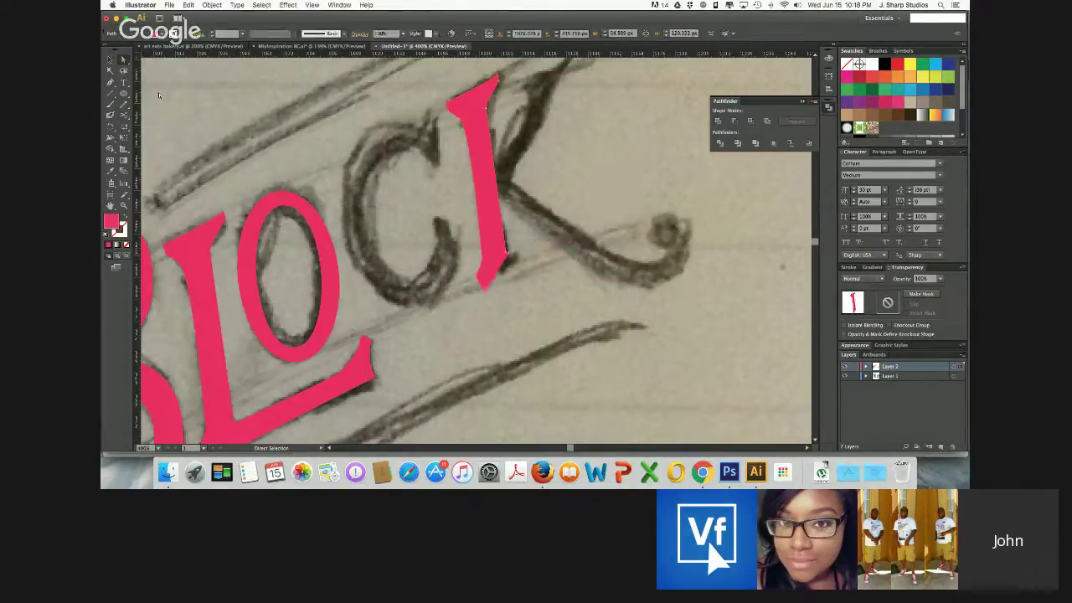
click(110, 60)
click(552, 264)
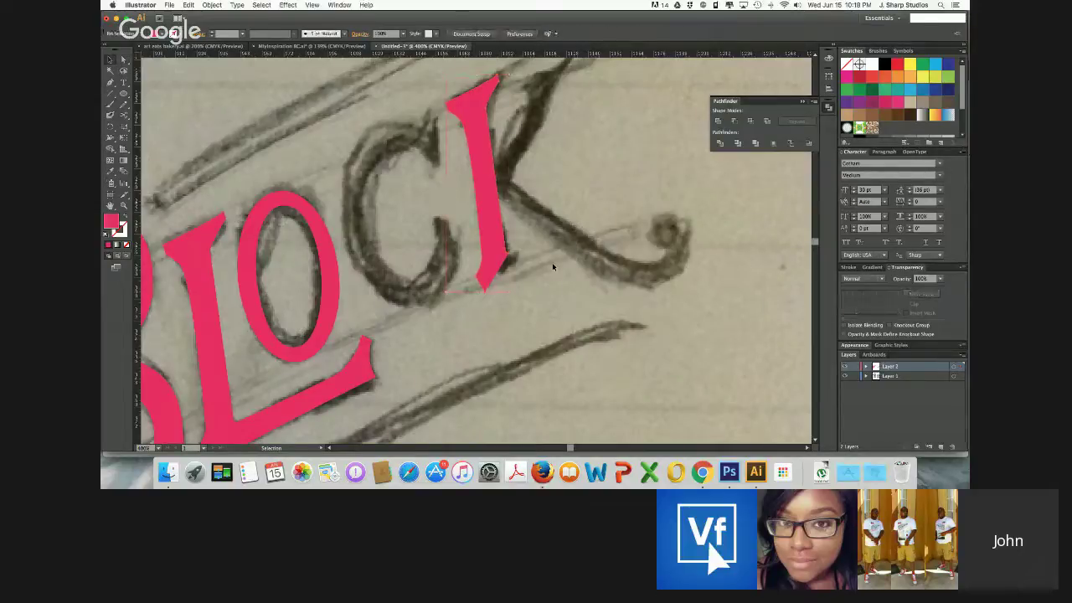
click(509, 255)
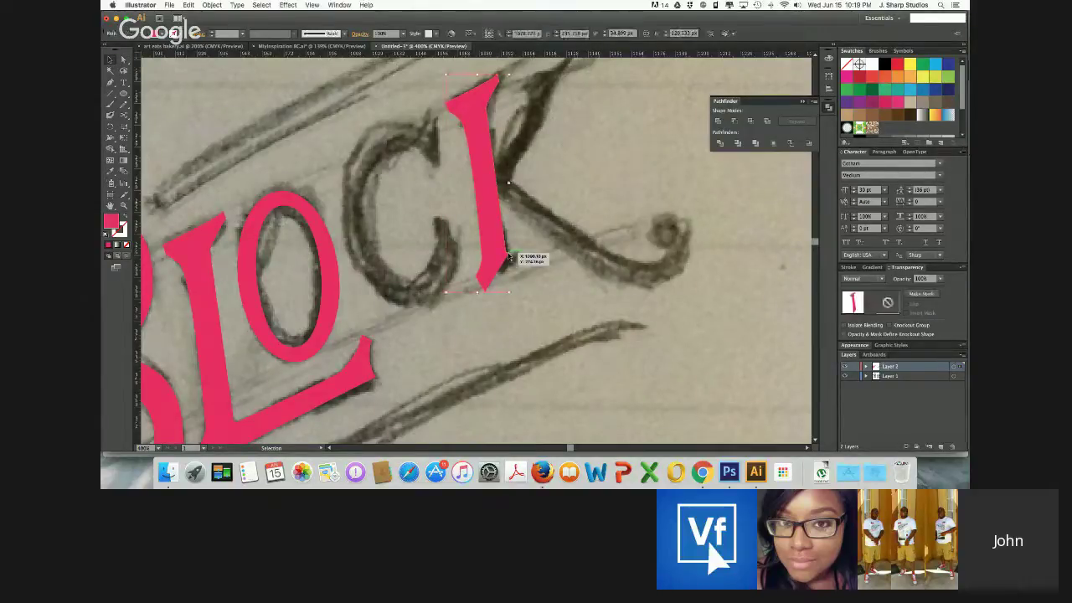
click(478, 313)
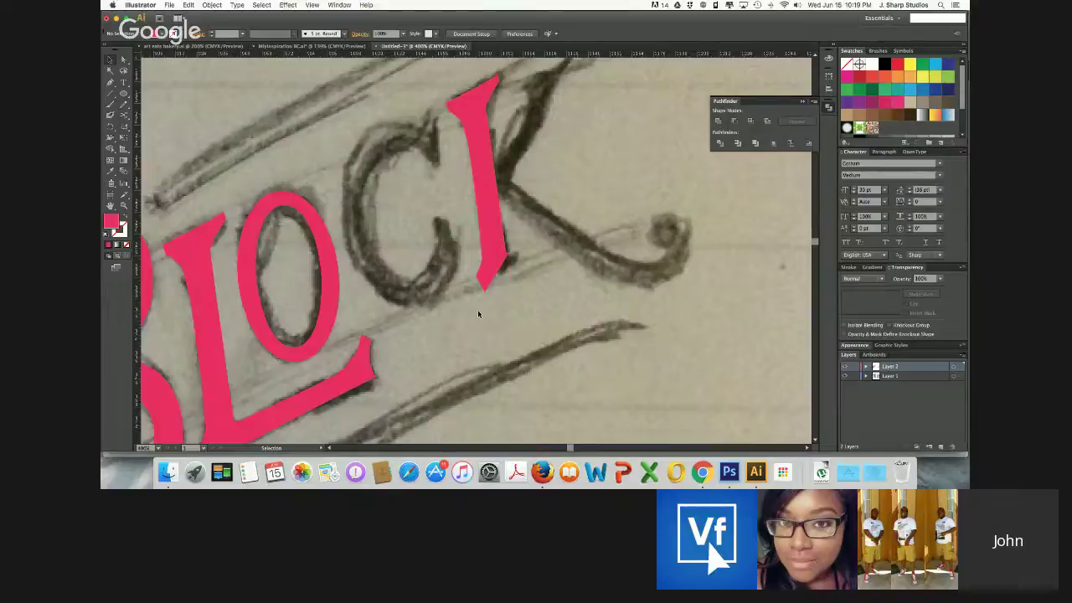
Shift the lower right corner anchor of the K's stem very slightly inward
scroll(479, 314, up, 3)
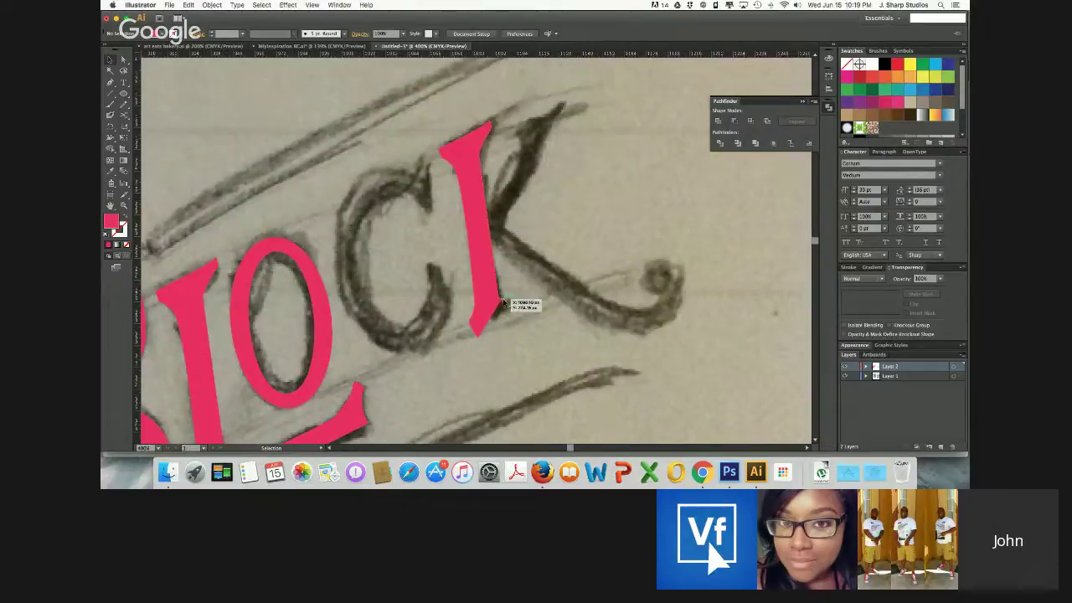
click(501, 302)
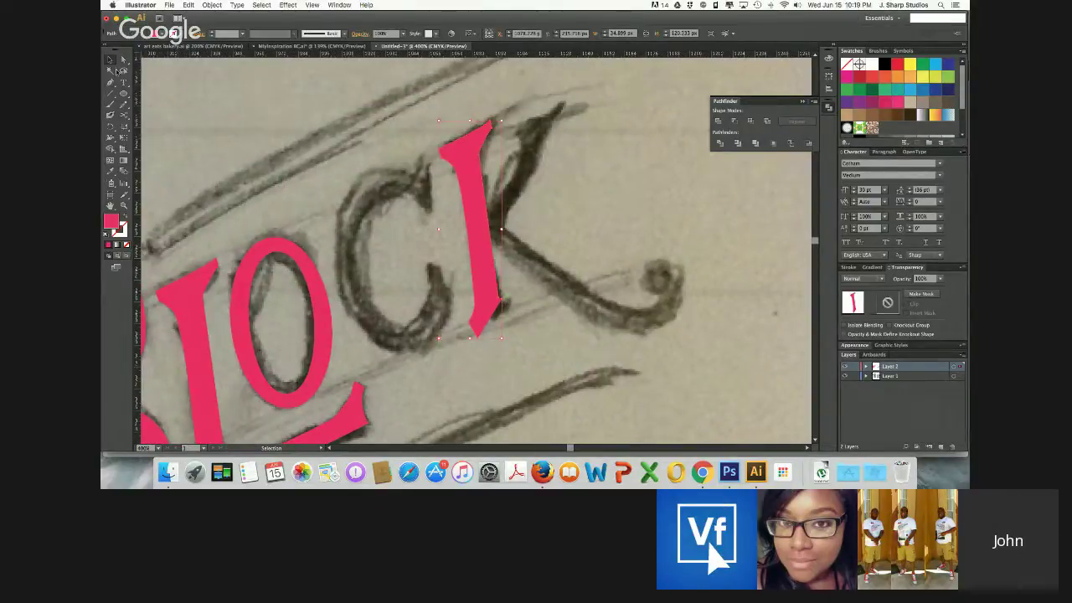
click(124, 60)
mouse_move(502, 302)
mouse_down()
mouse_move(513, 307)
mouse_move(515, 295)
mouse_move(518, 314)
mouse_move(501, 302)
mouse_up()
click(110, 93)
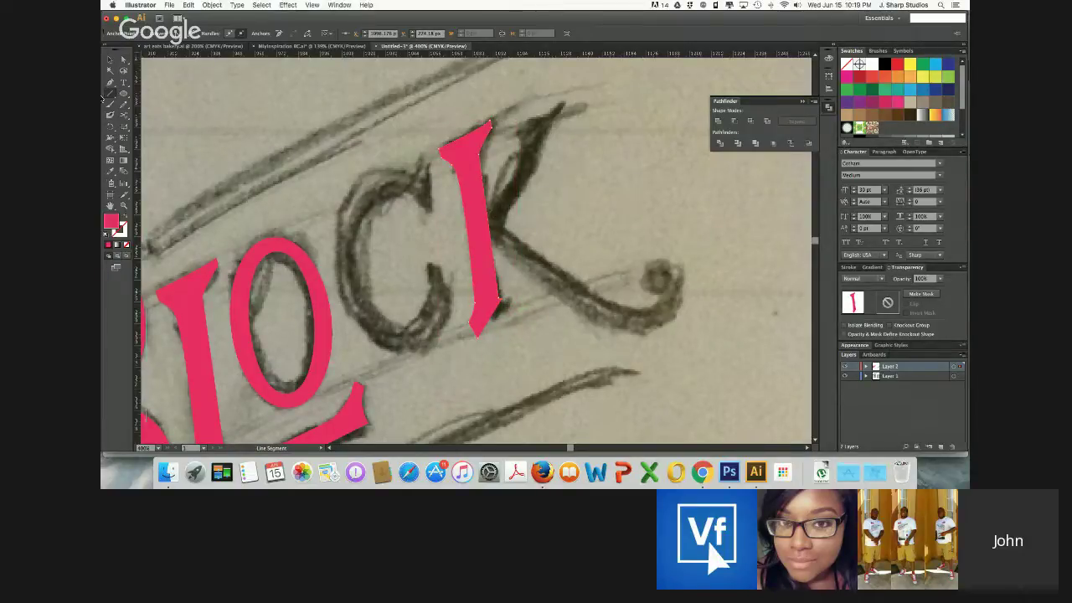
click(110, 82)
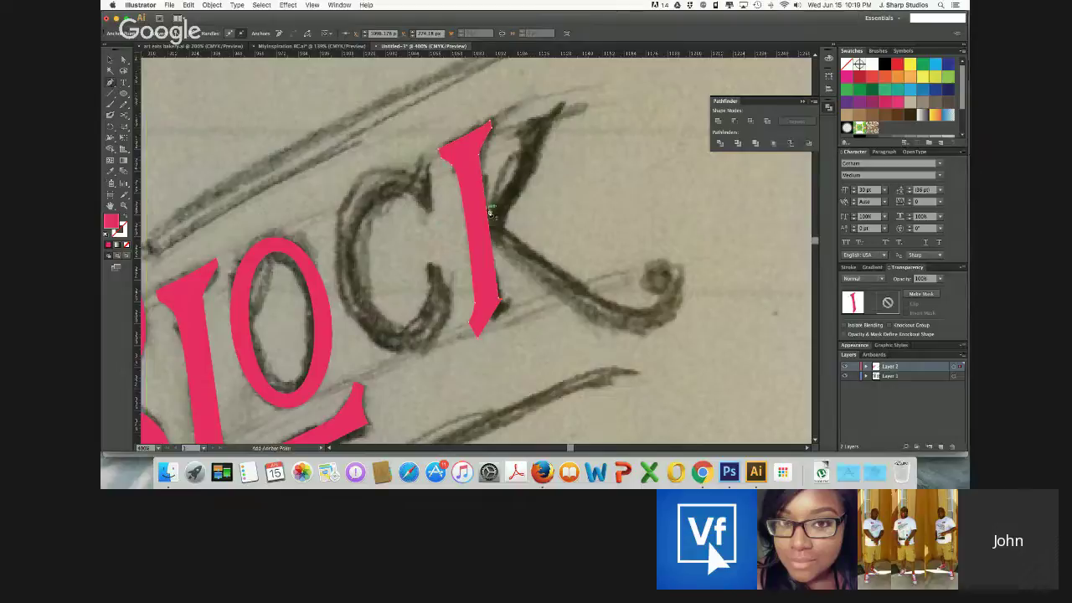
key(p)
click(522, 143)
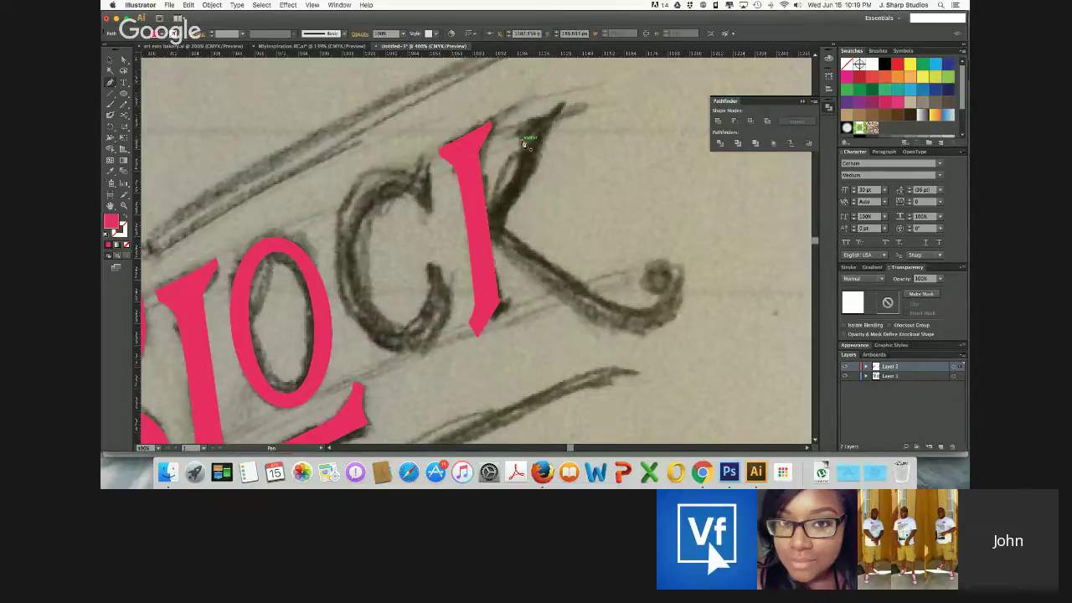
key(super+z)
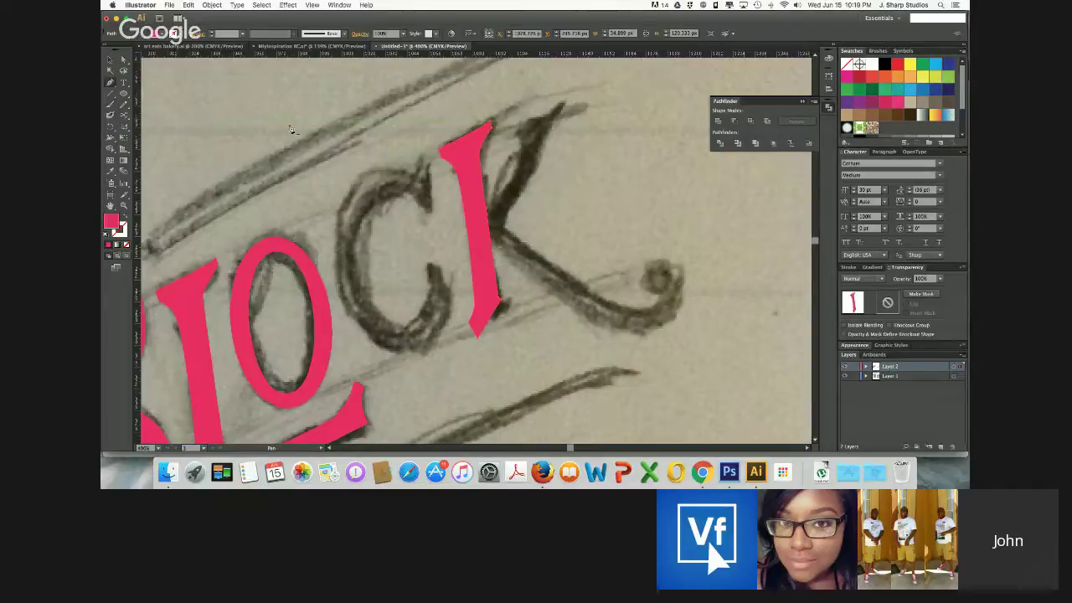
Start a Pen path at the K's stem and trace the inner edge of the upper arm, curving it into the serif
click(491, 207)
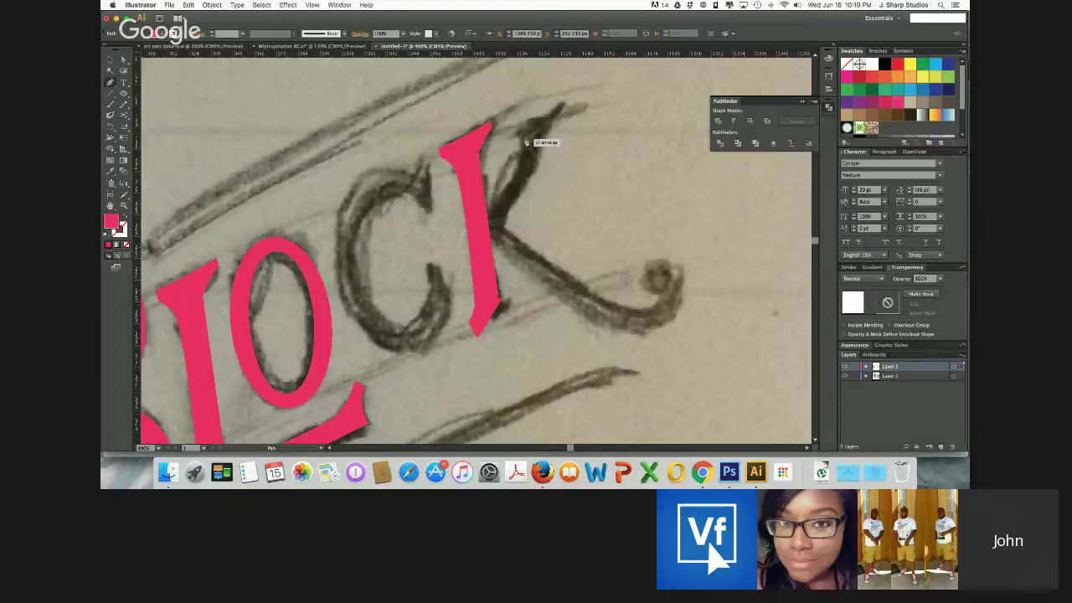
drag(525, 139, 527, 129)
click(526, 129)
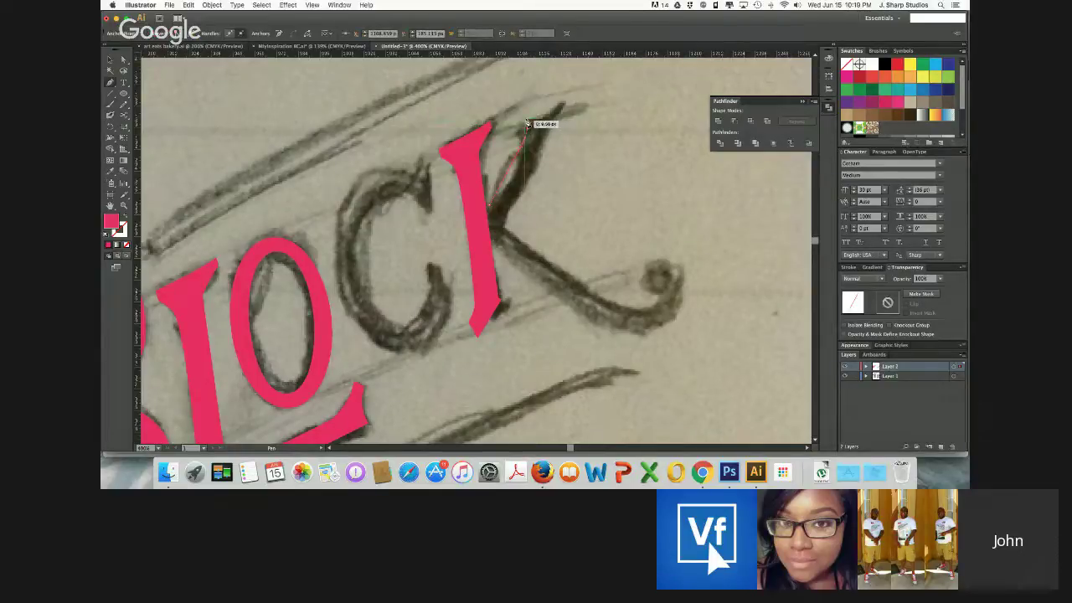
click(523, 120)
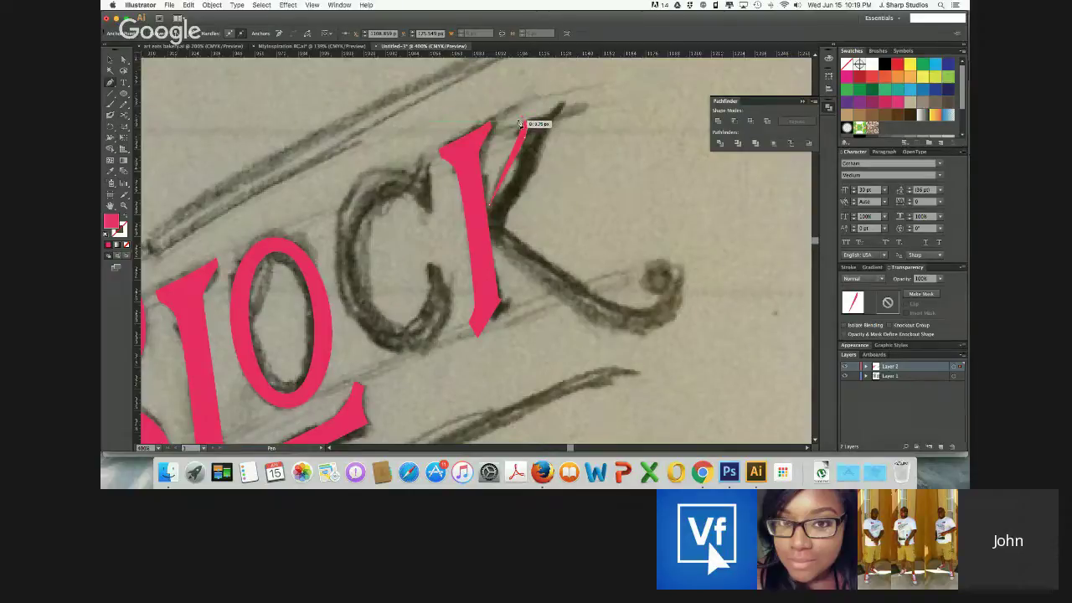
Extend the path around the upper arm's slanted serif, adding anchors along its top edge and blunt tip
scroll(519, 123, up, 3)
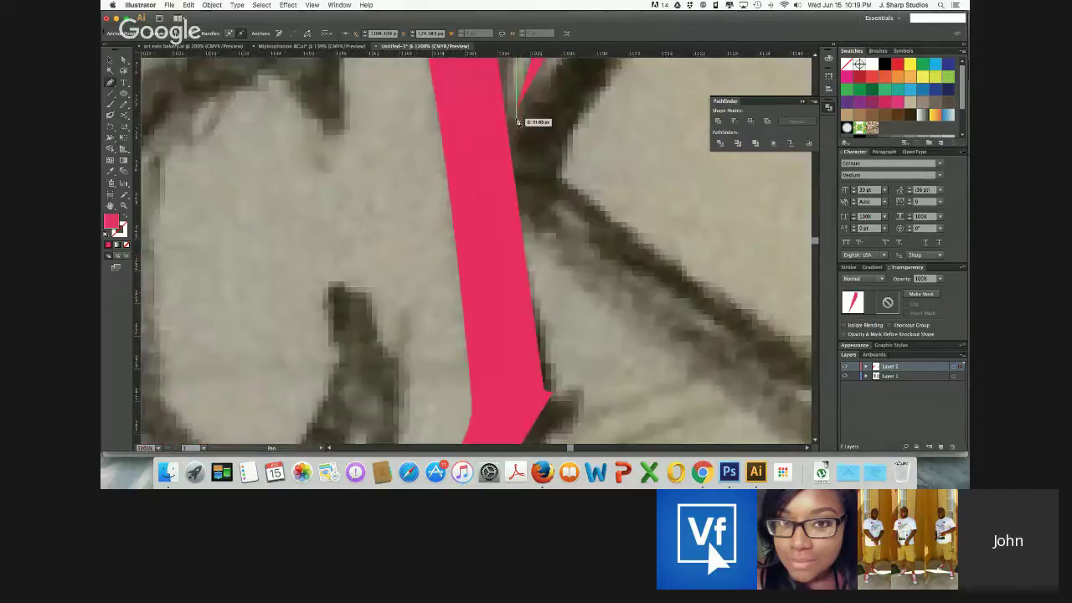
scroll(516, 122, up, 5)
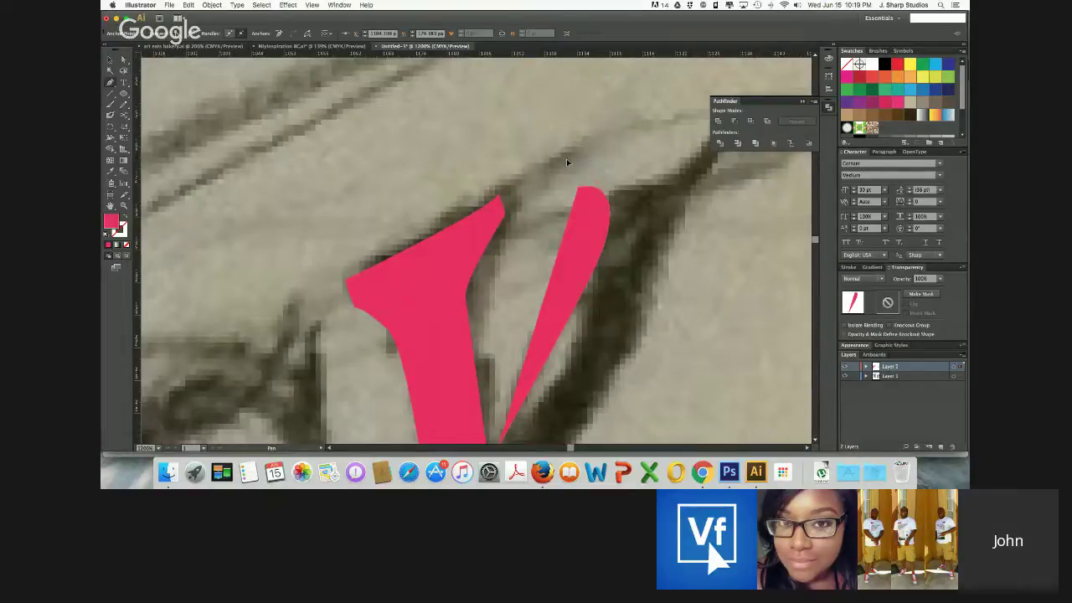
click(566, 159)
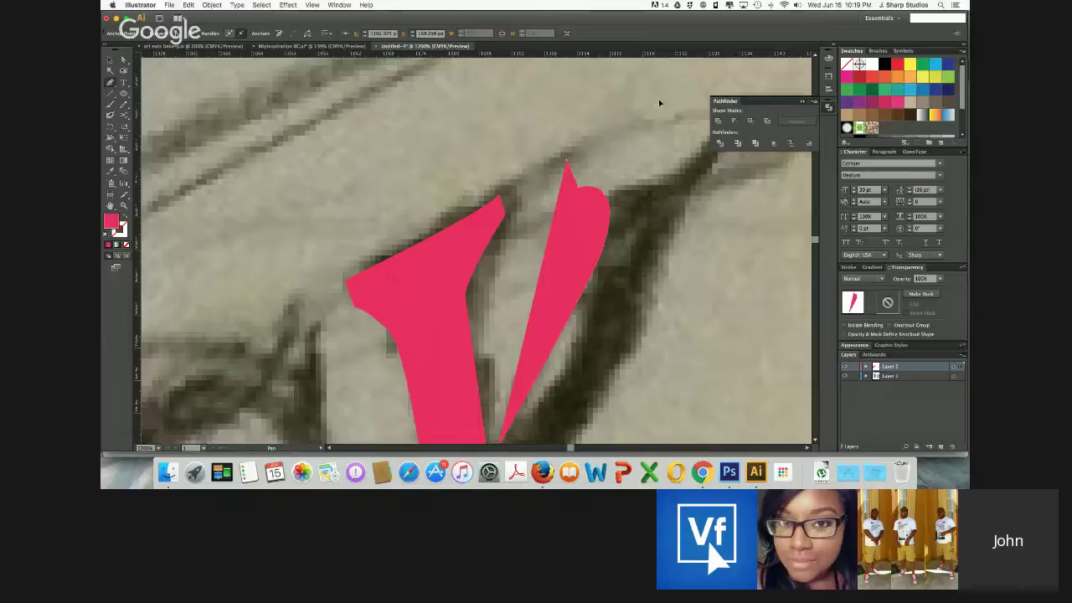
click(660, 102)
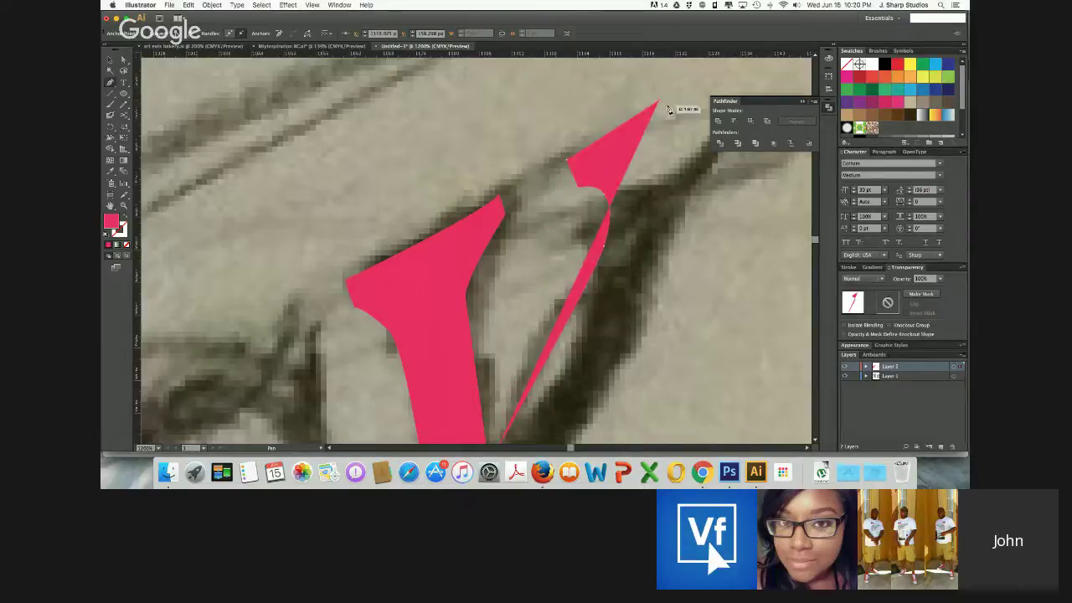
scroll(675, 111, right, 2)
scroll(675, 111, up, 1)
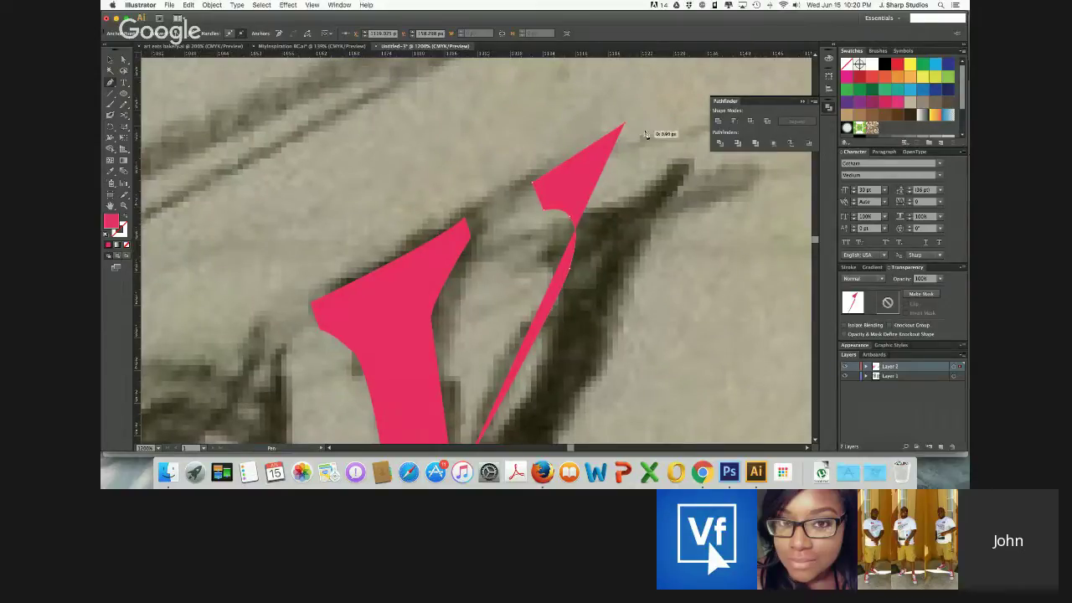
click(641, 127)
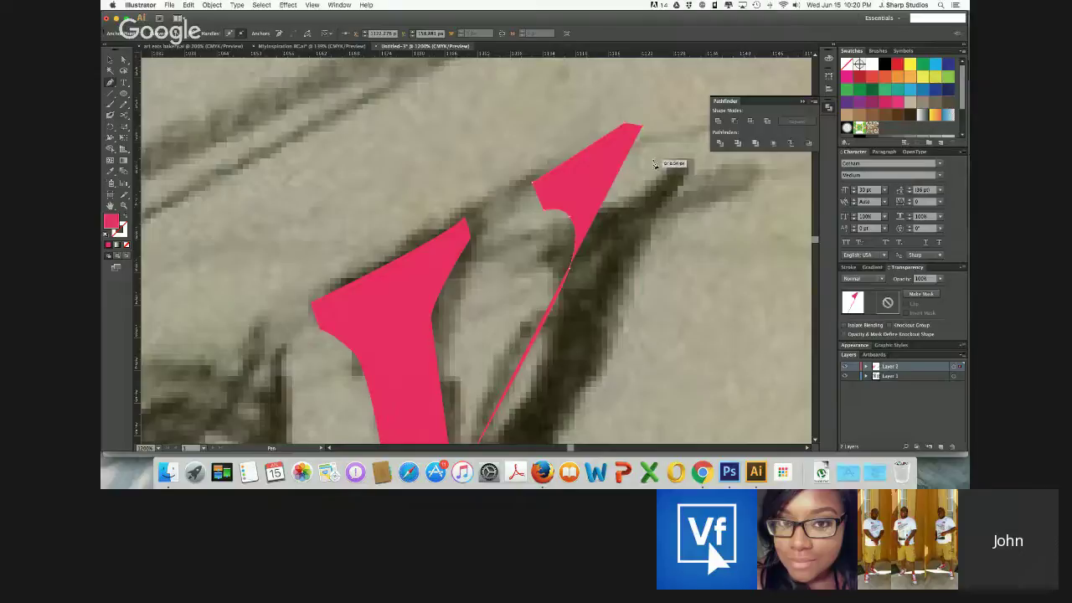
click(651, 160)
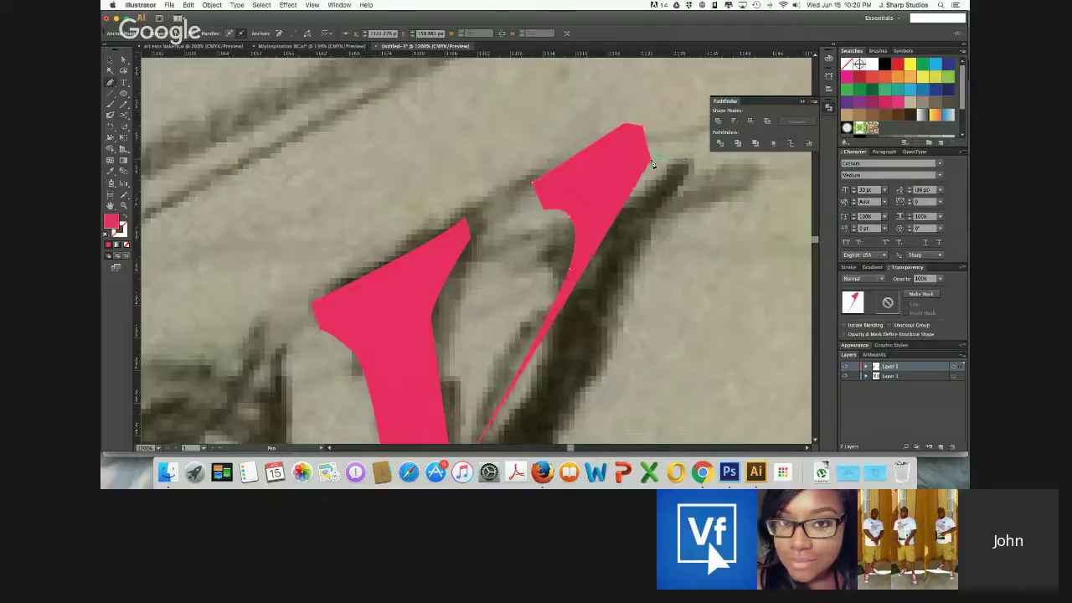
Trace the outer edge of the K's upper arm down to the stem and close the shape
click(610, 216)
scroll(598, 258, down, 3)
key(a)
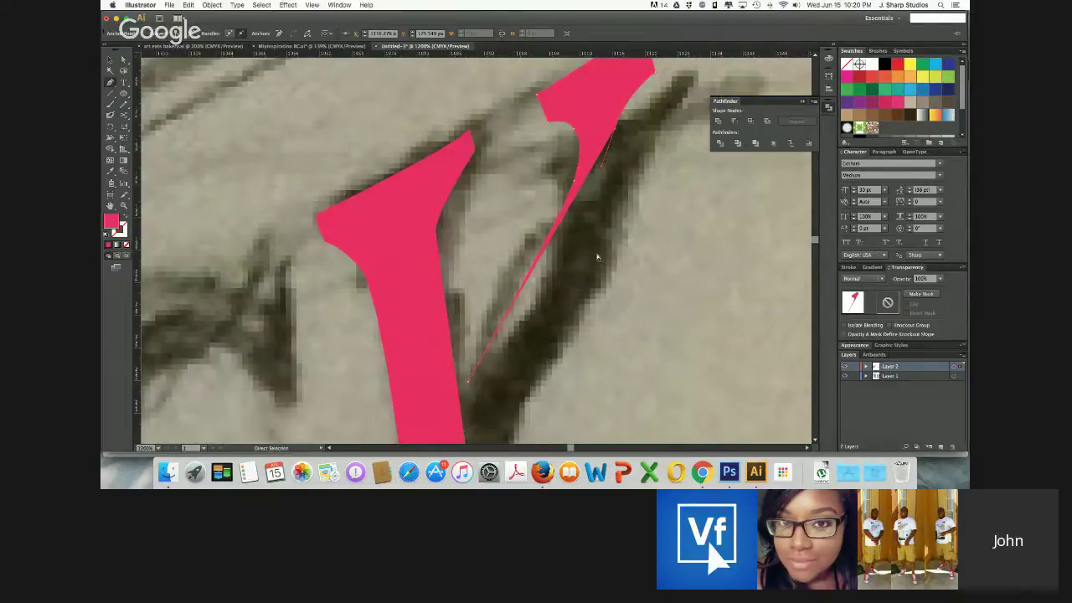
key(p)
scroll(494, 434, down, 2)
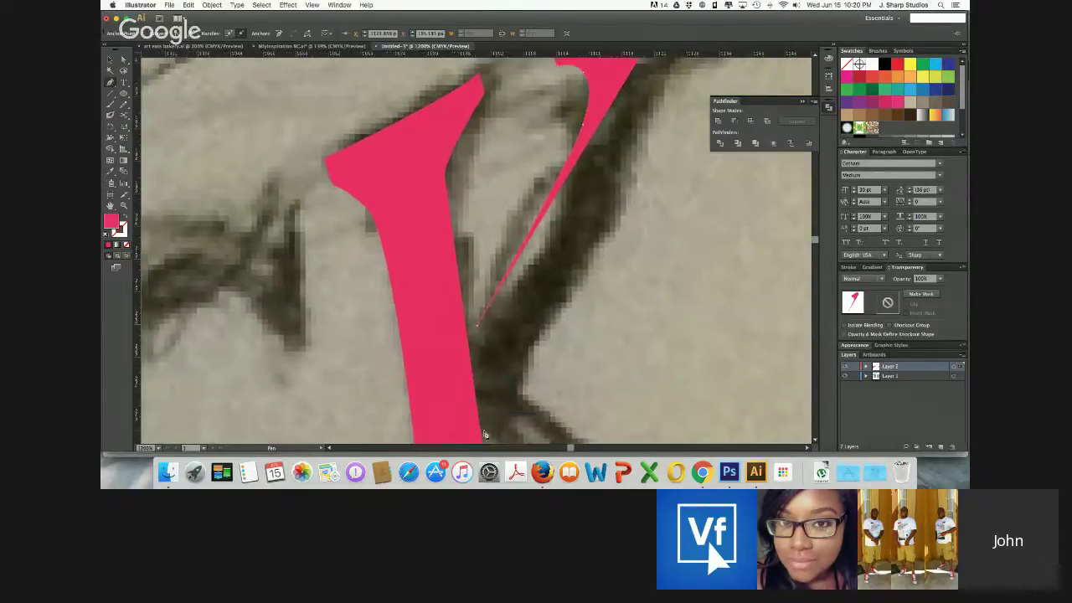
click(493, 388)
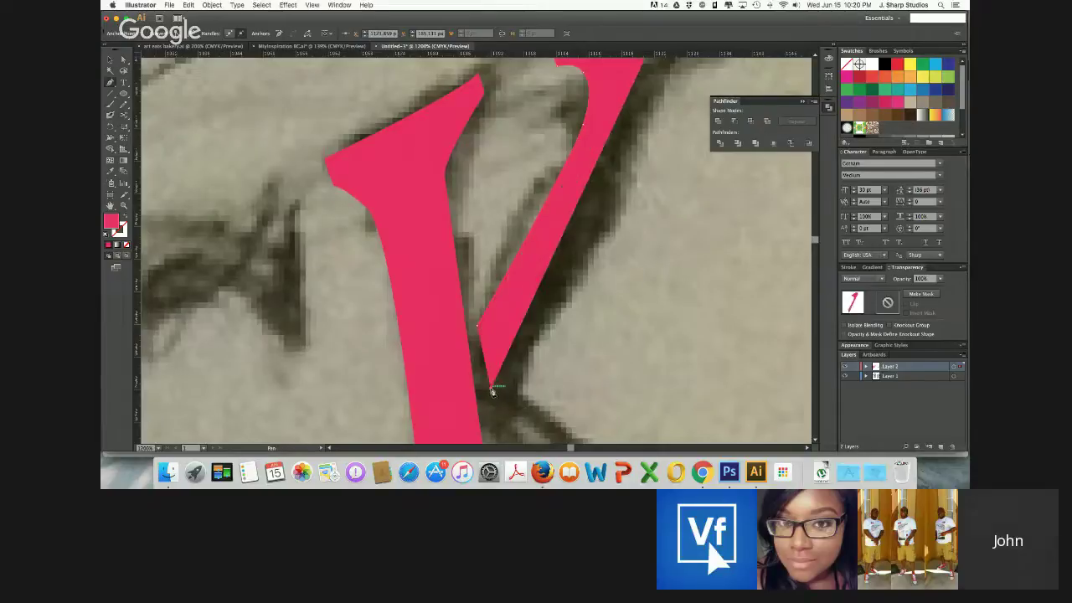
click(477, 328)
Move the anchor on the upper arm's inner curve slightly outward and fine-tune the outer corner of its tip
scroll(477, 323, up, 4)
key(a)
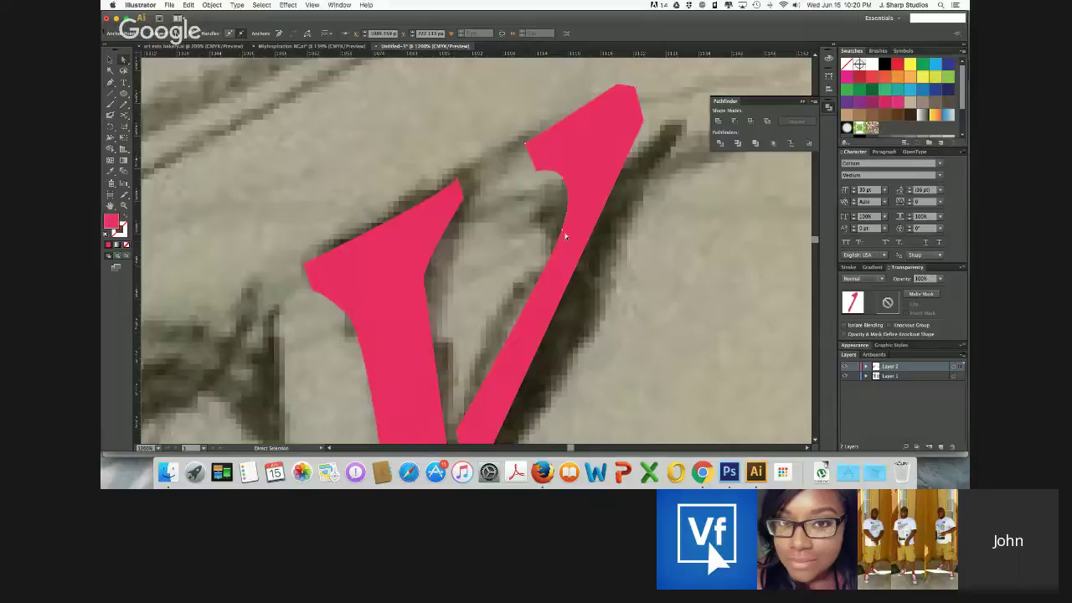
drag(565, 237, 556, 232)
scroll(536, 328, down, 1)
key(super+minus)
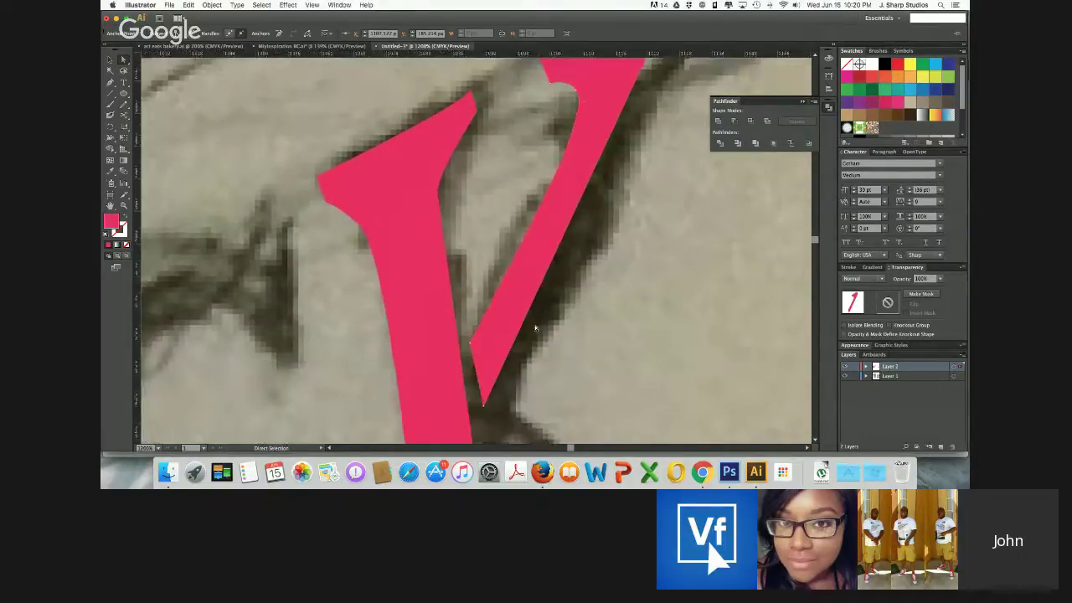
key(super+minus)
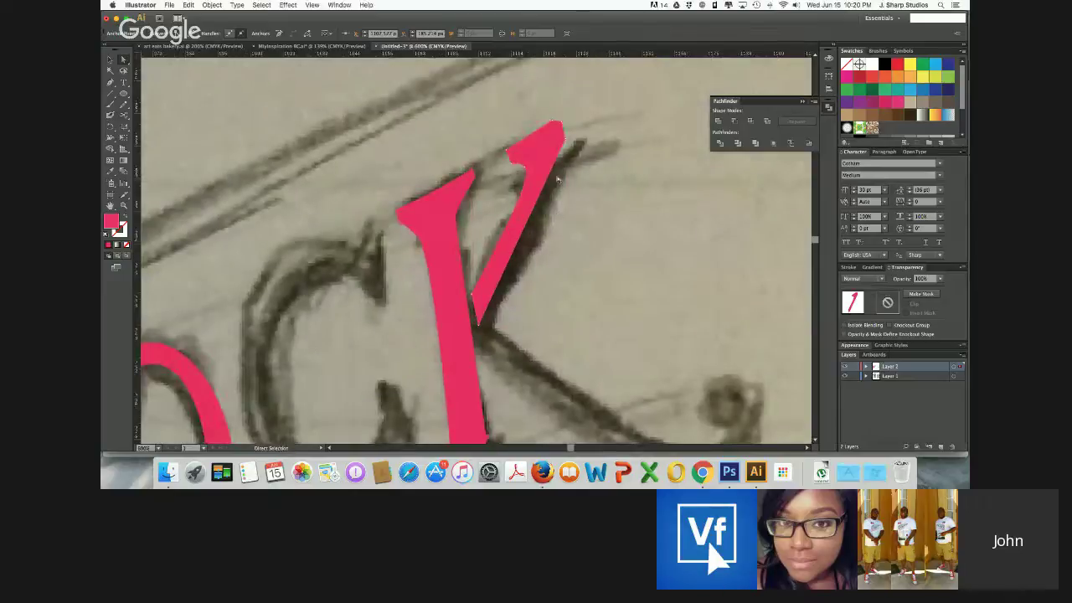
drag(566, 149, 566, 151)
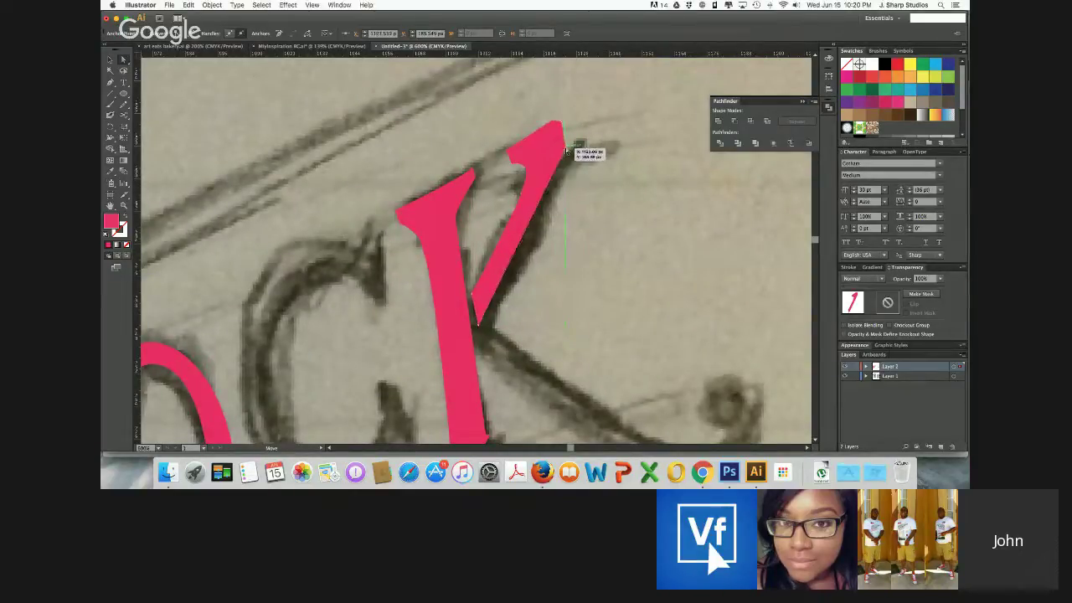
Move the whole upper arm slightly down along the K's stem and nudge it into position
key(super+minus)
key(super+minus)
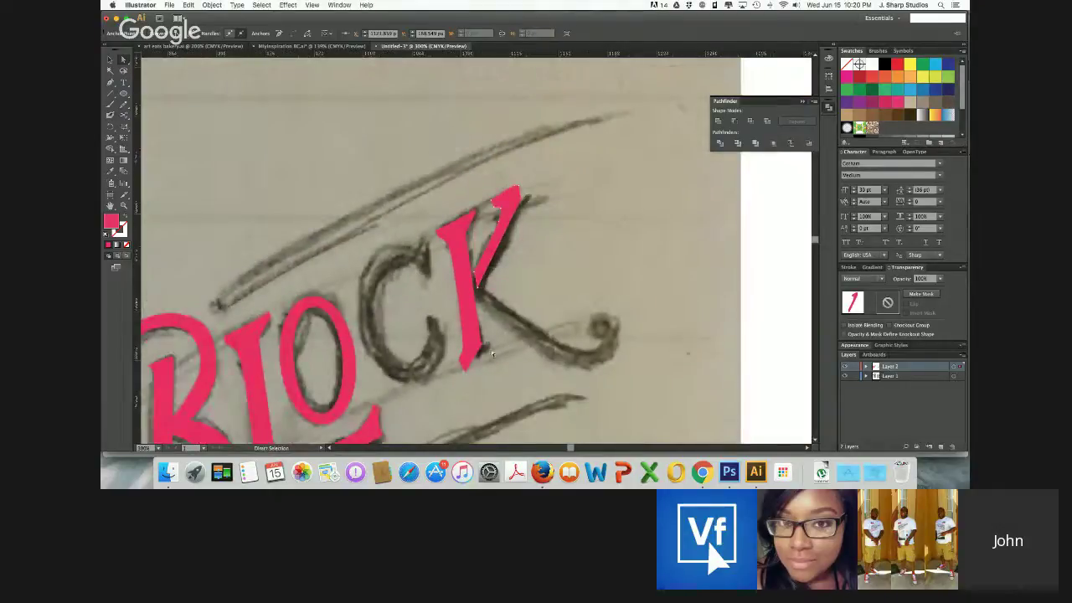
click(525, 312)
drag(496, 261, 491, 274)
click(514, 256)
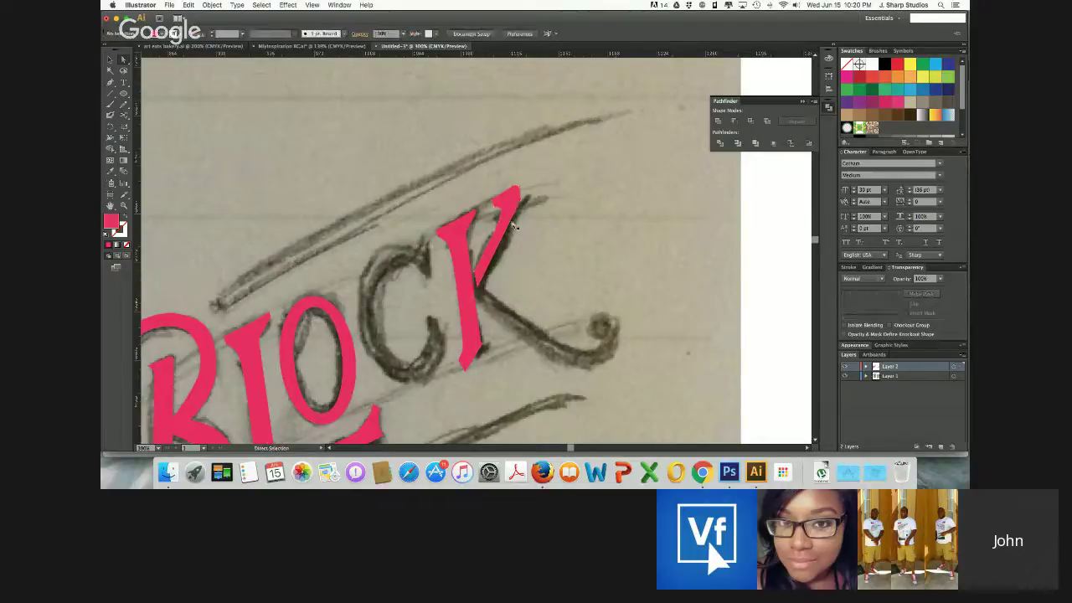
drag(506, 217, 501, 224)
key(Right)
key(Up)
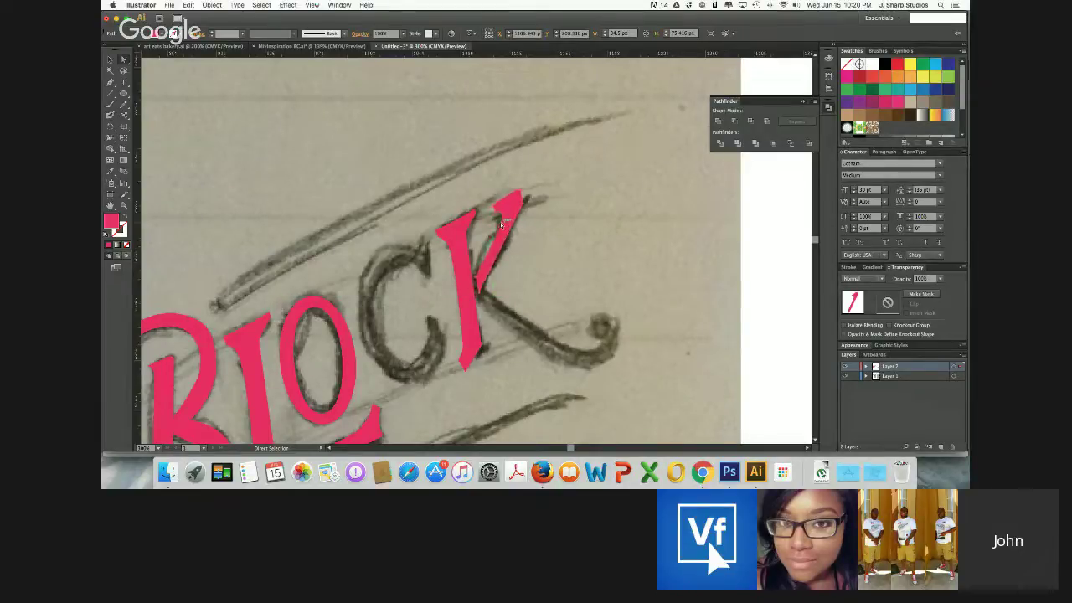
Pull the lower end of the K's upper arm into the stem so the two shapes overlap
scroll(501, 225, left, 5)
scroll(500, 225, up, 3)
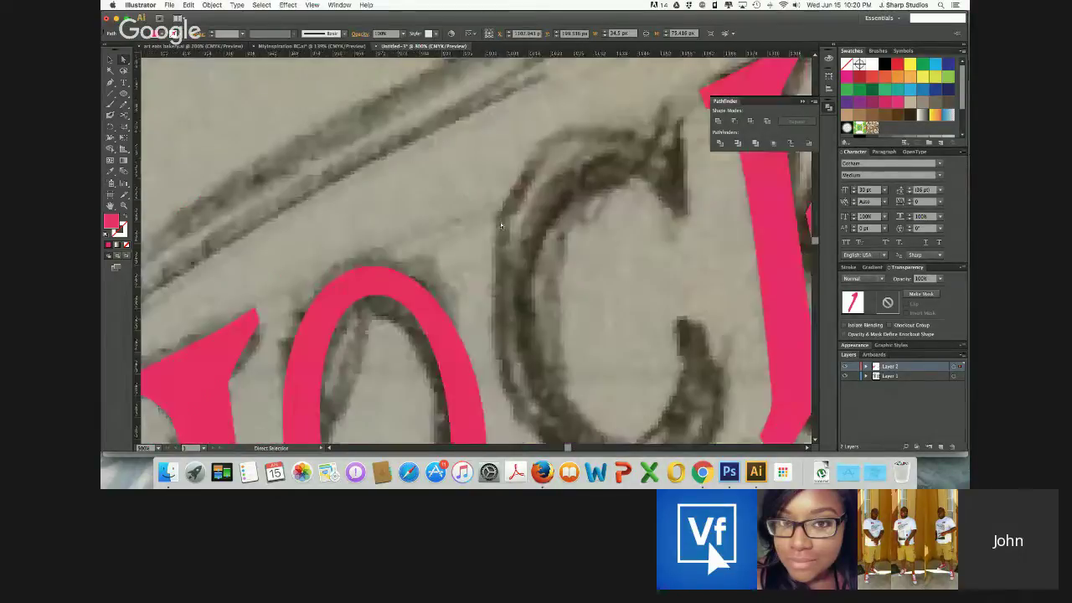
scroll(501, 224, right, 3)
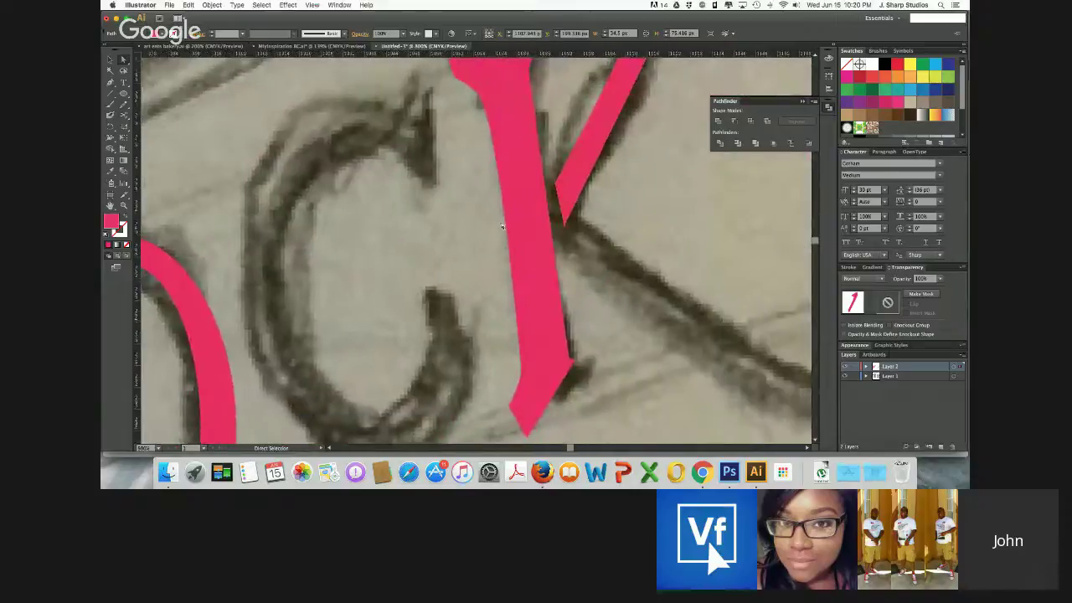
click(567, 225)
drag(566, 225, 543, 209)
click(604, 254)
scroll(604, 254, right, 5)
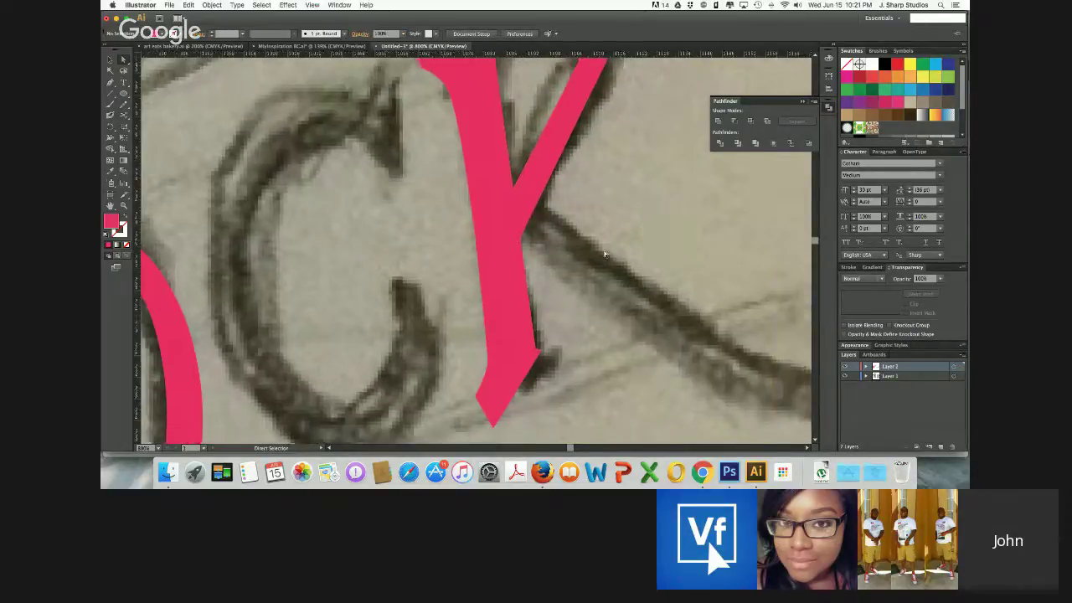
scroll(605, 255, right, 1)
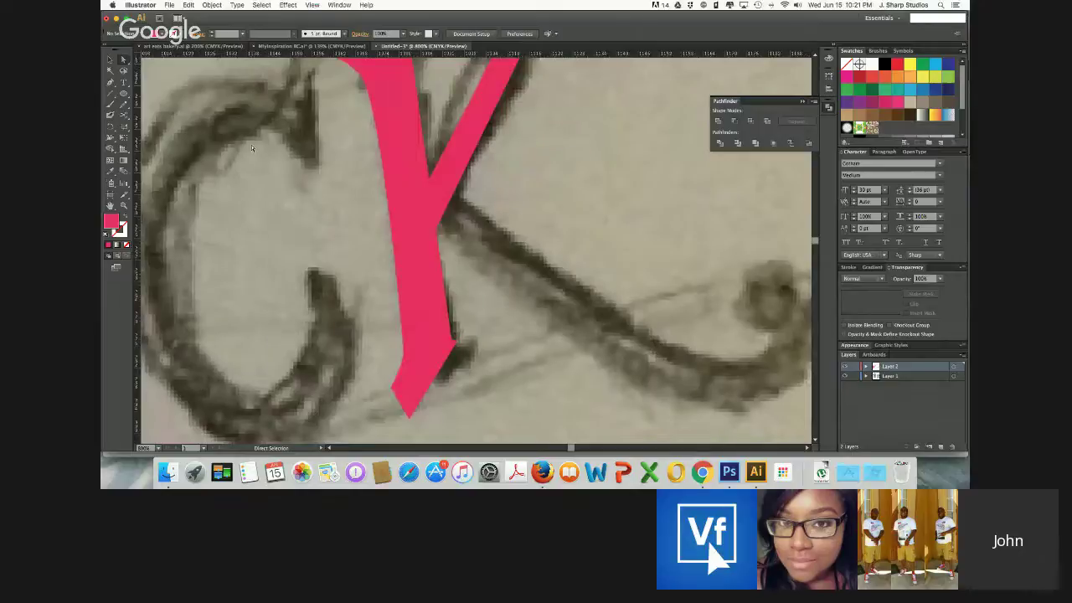
Draw a circle about 14 px across over the ball at the end of the K's leg and move it into position
key(p)
scroll(299, 220, right, 5)
scroll(298, 219, down, 3)
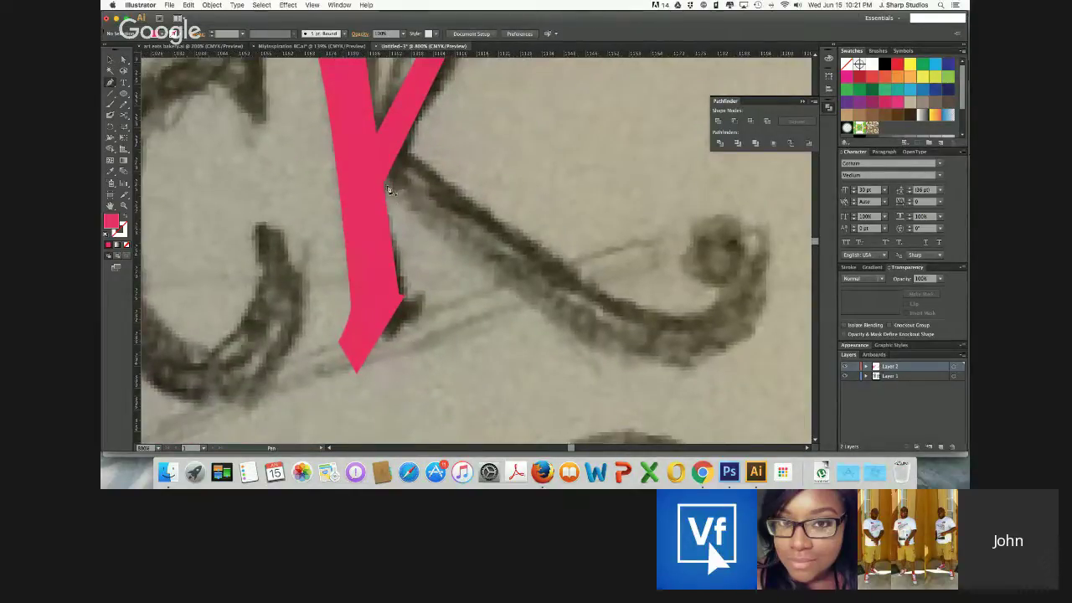
key(l)
drag(689, 239, 740, 291)
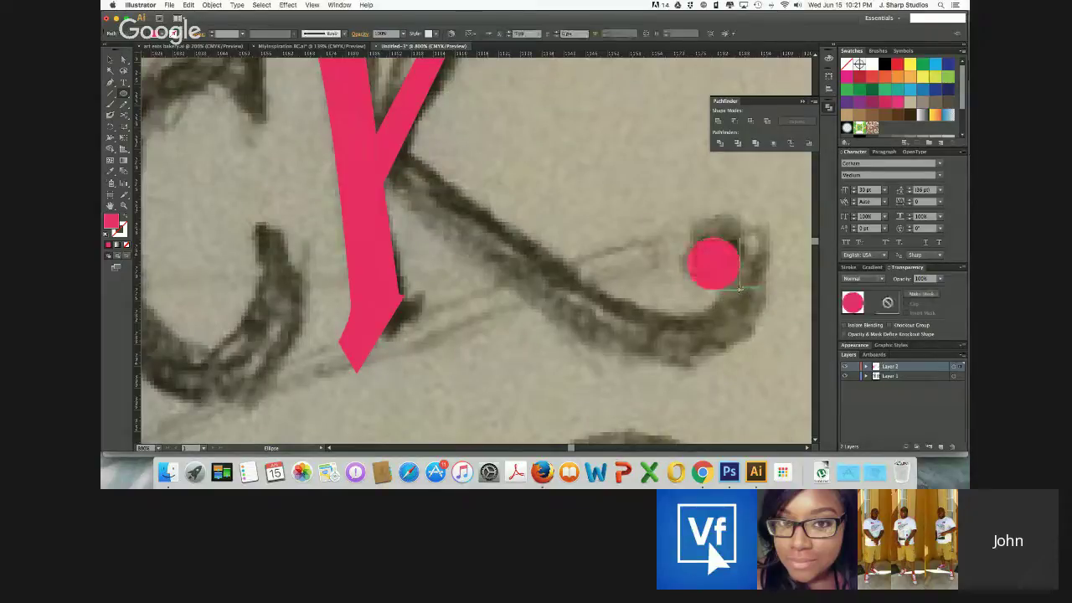
click(113, 64)
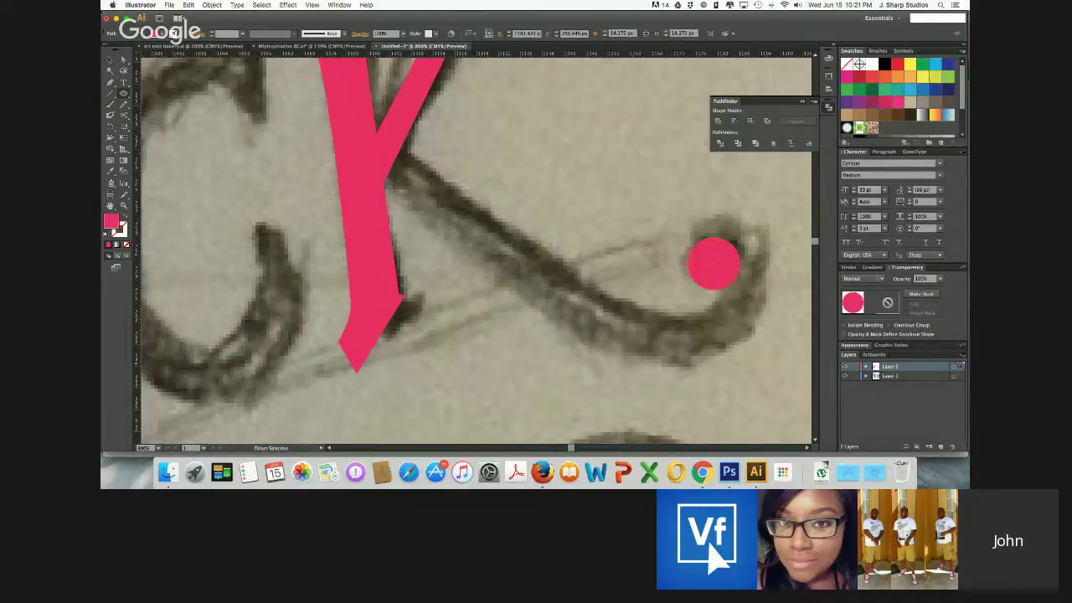
click(112, 60)
drag(708, 265, 713, 256)
Start the K's leg with the Pen tool where the arm meets the stem and curve its lower edge down to the bottom of the tail
click(111, 83)
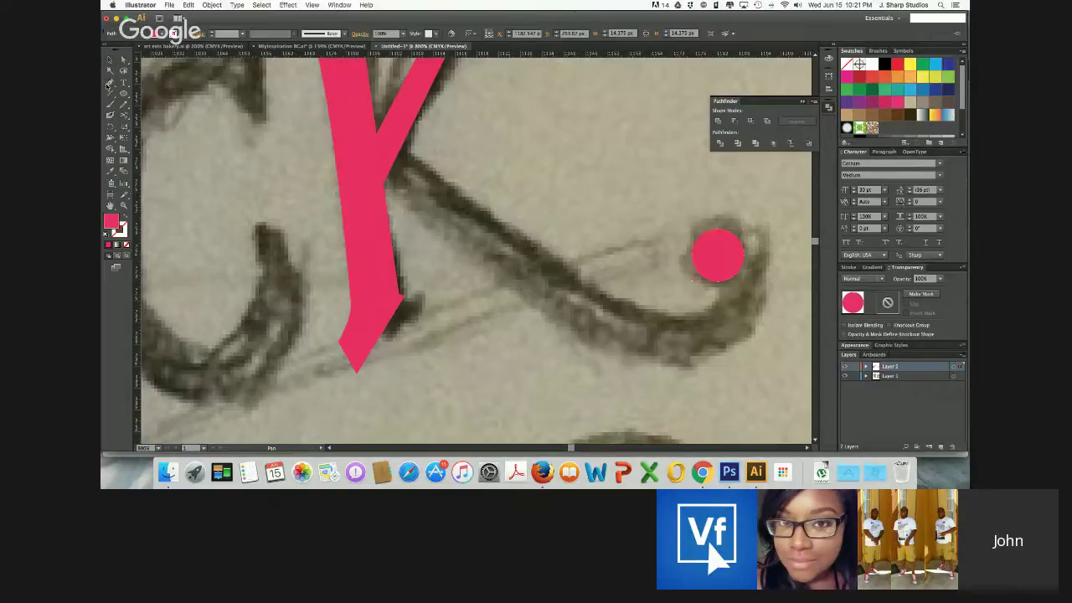
click(408, 153)
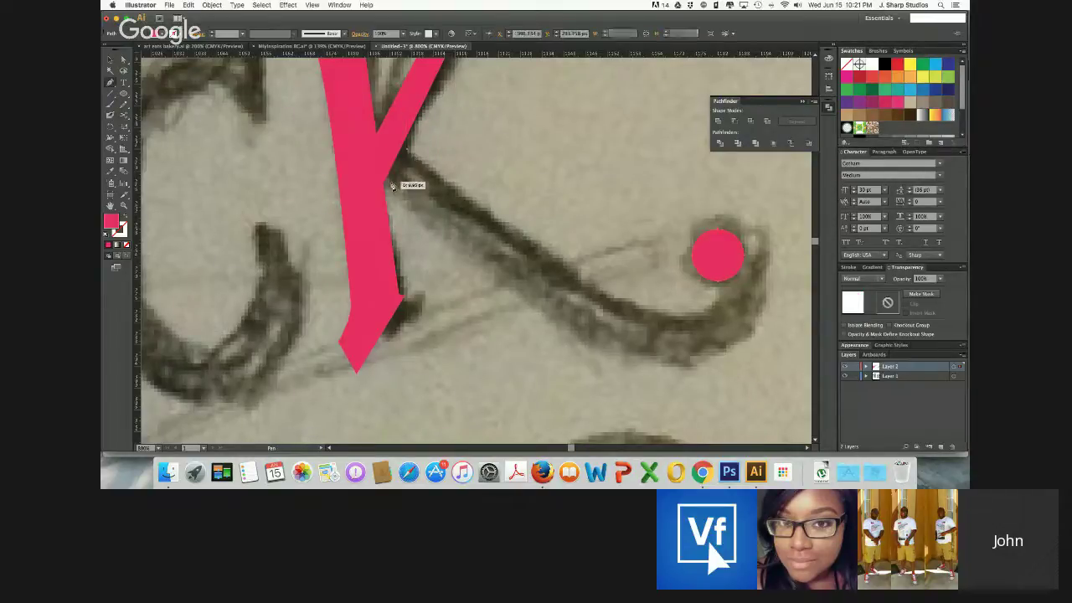
click(391, 185)
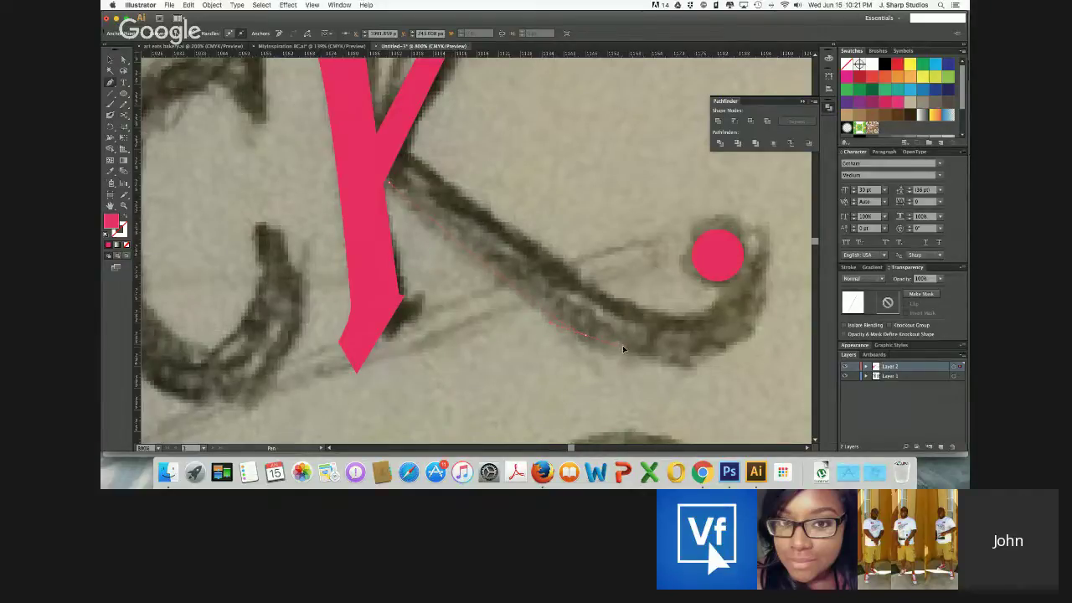
drag(623, 348, 625, 350)
alt+click(586, 336)
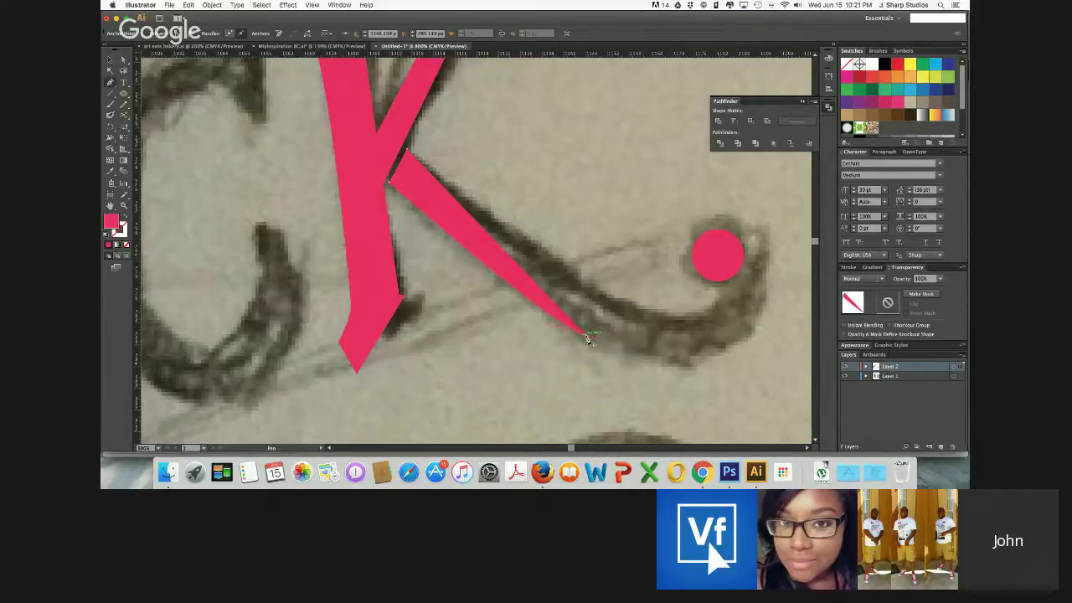
key(super+z)
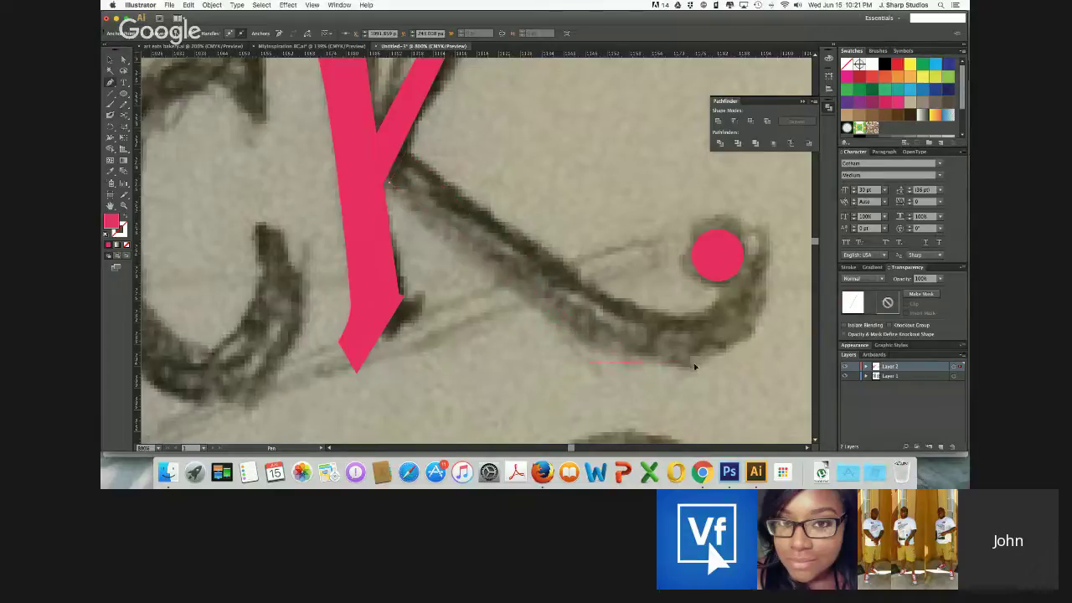
drag(695, 365, 693, 368)
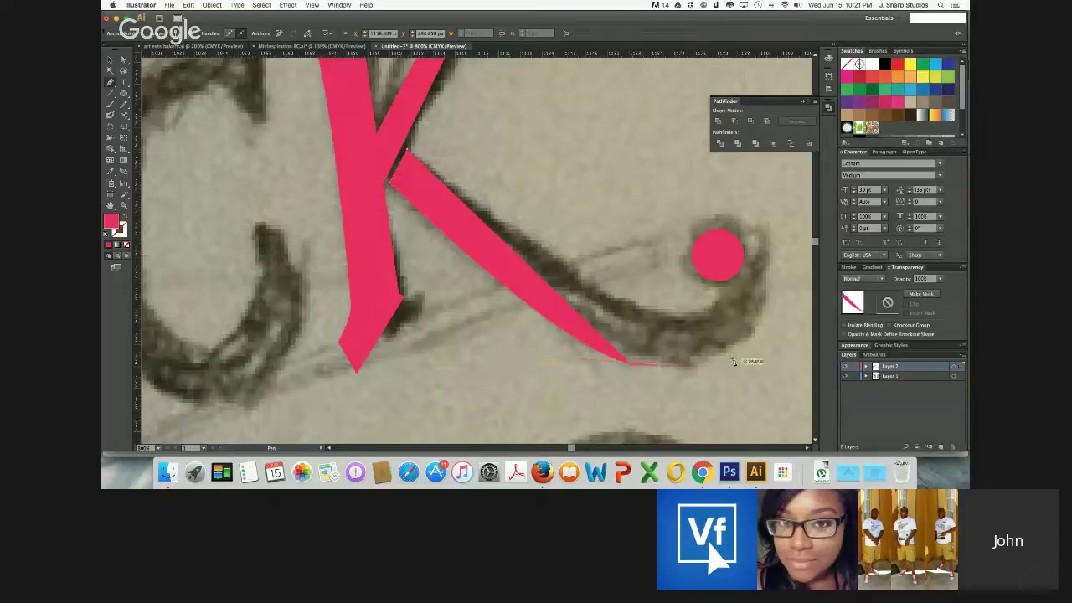
Continue the leg's outer edge around the curled tail and up to the top of the circle
click(756, 327)
drag(779, 273, 777, 269)
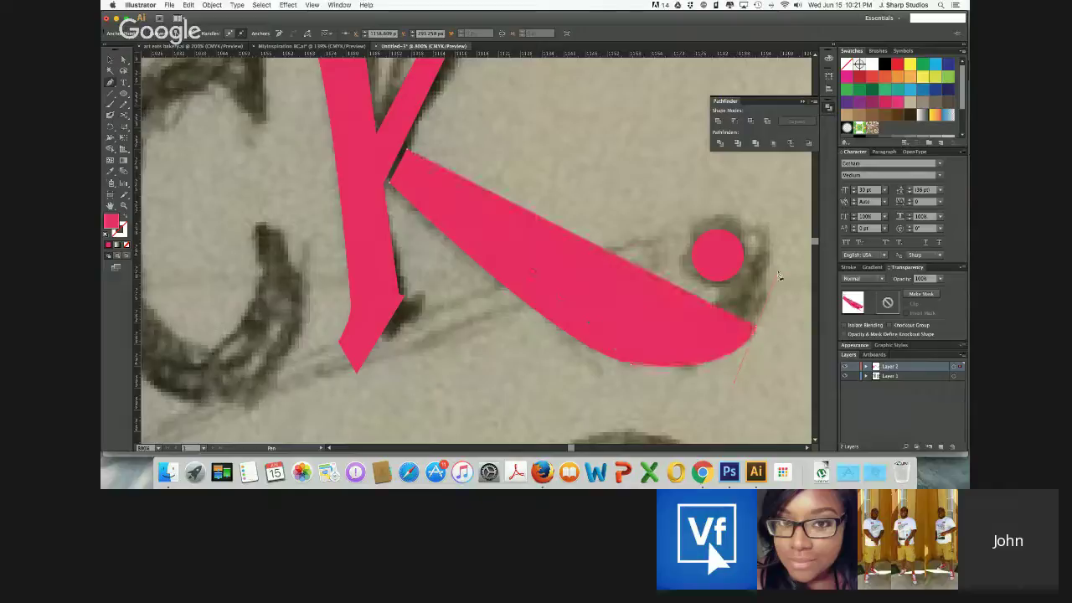
key(ctrl+z)
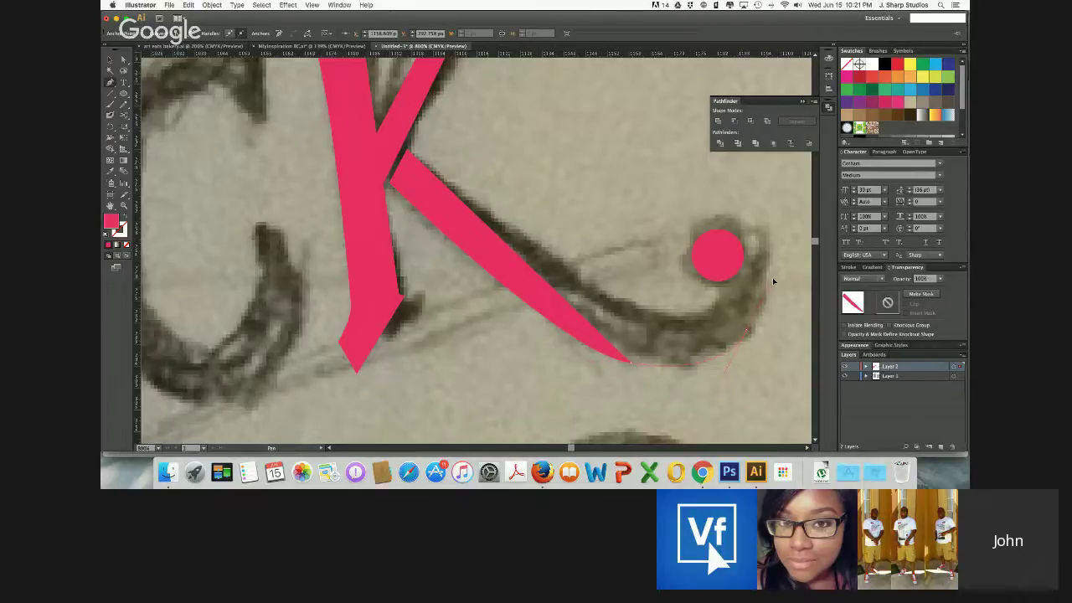
drag(772, 278, 772, 280)
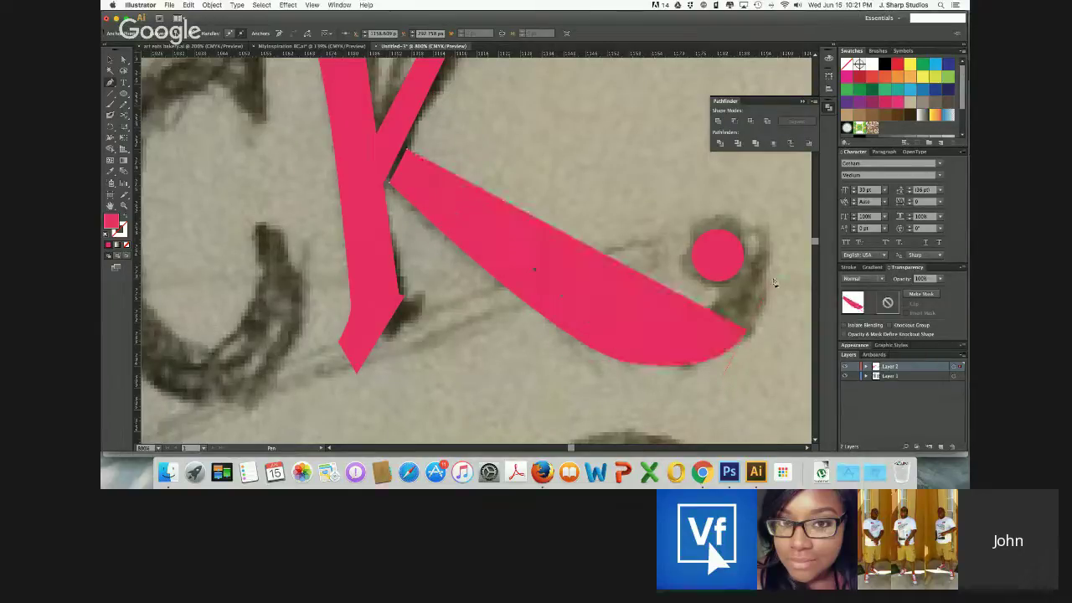
click(748, 335)
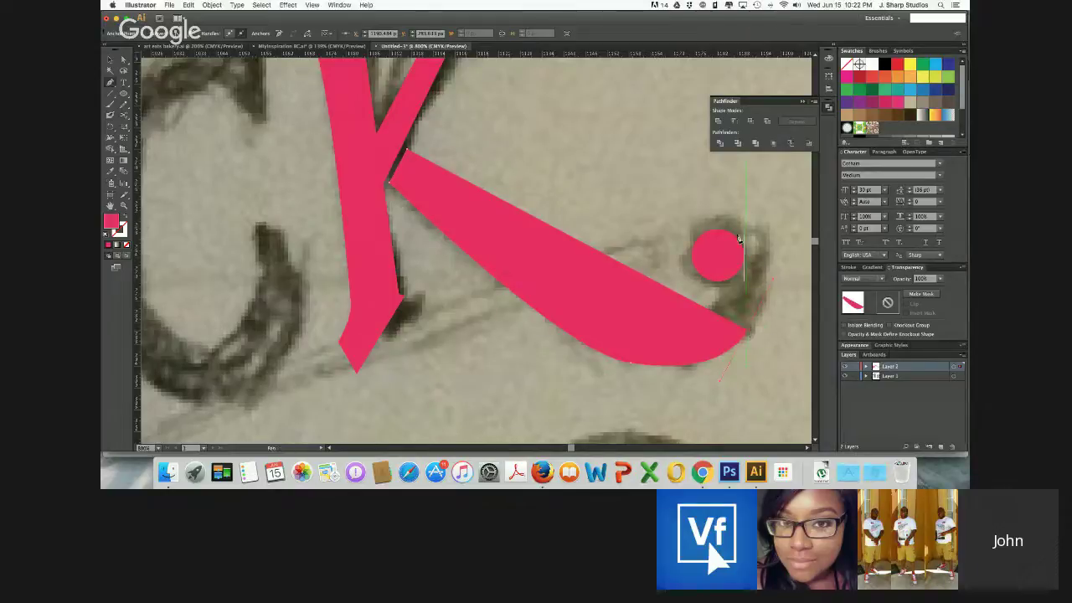
click(731, 232)
drag(680, 199, 679, 198)
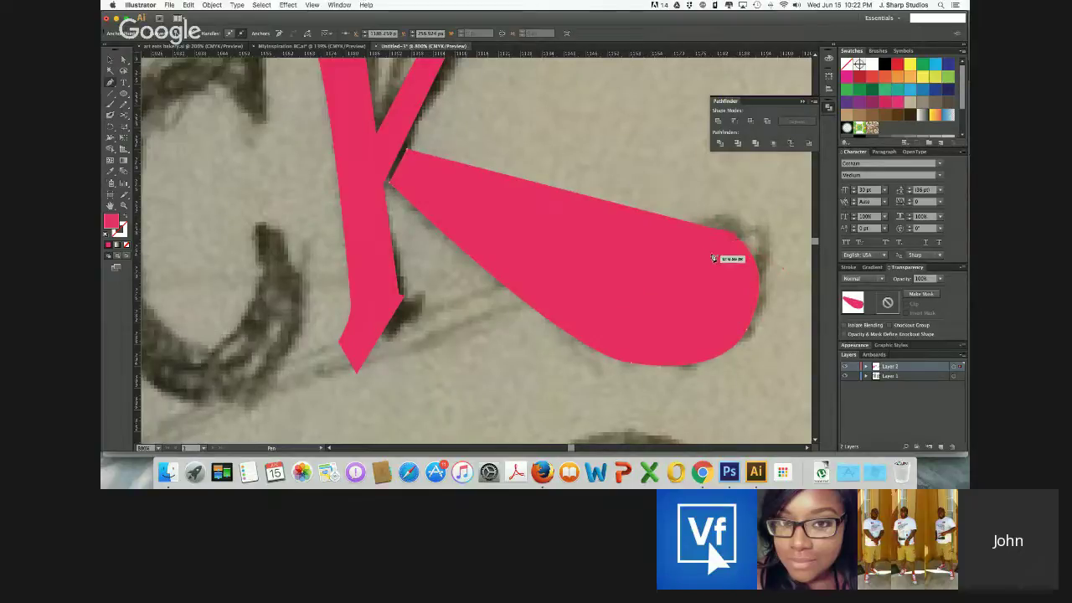
Trace the leg's inner edge from the circle back along the tail and up to the stem, closing the shape
drag(711, 256, 745, 271)
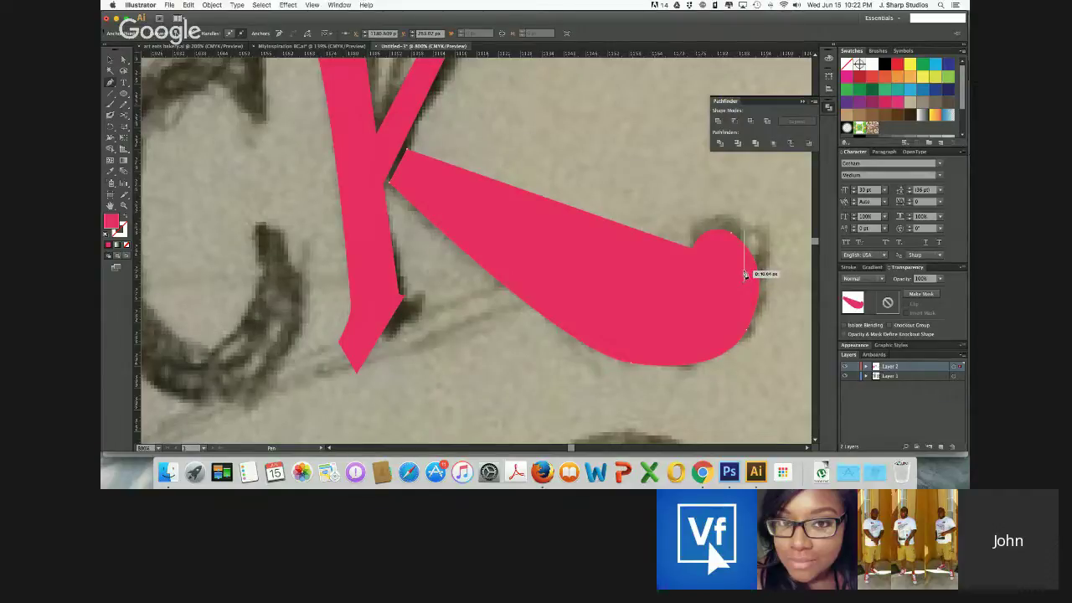
drag(744, 275, 742, 271)
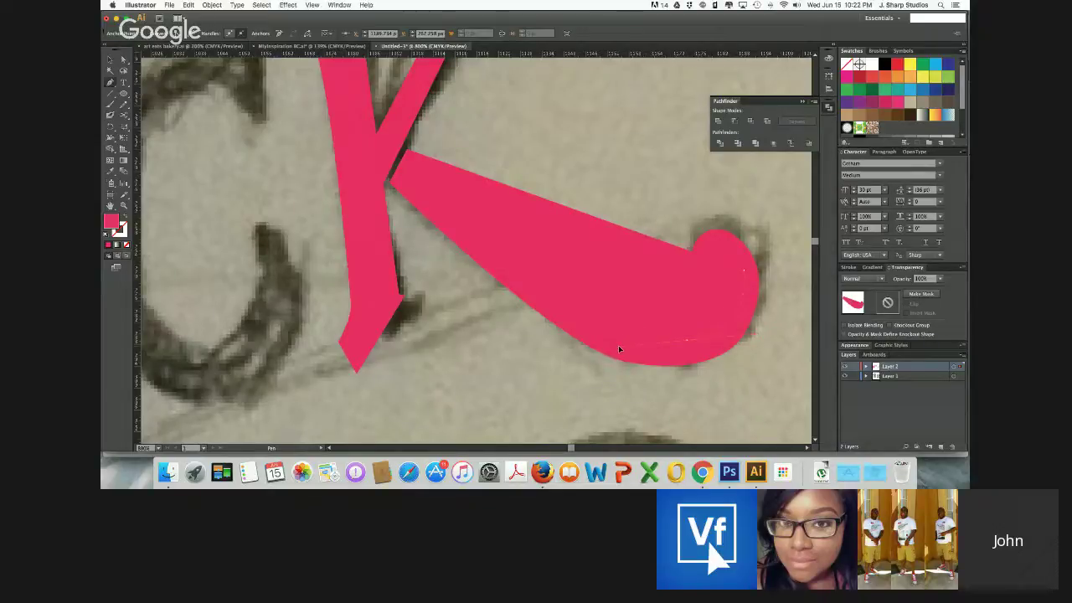
drag(619, 345, 618, 346)
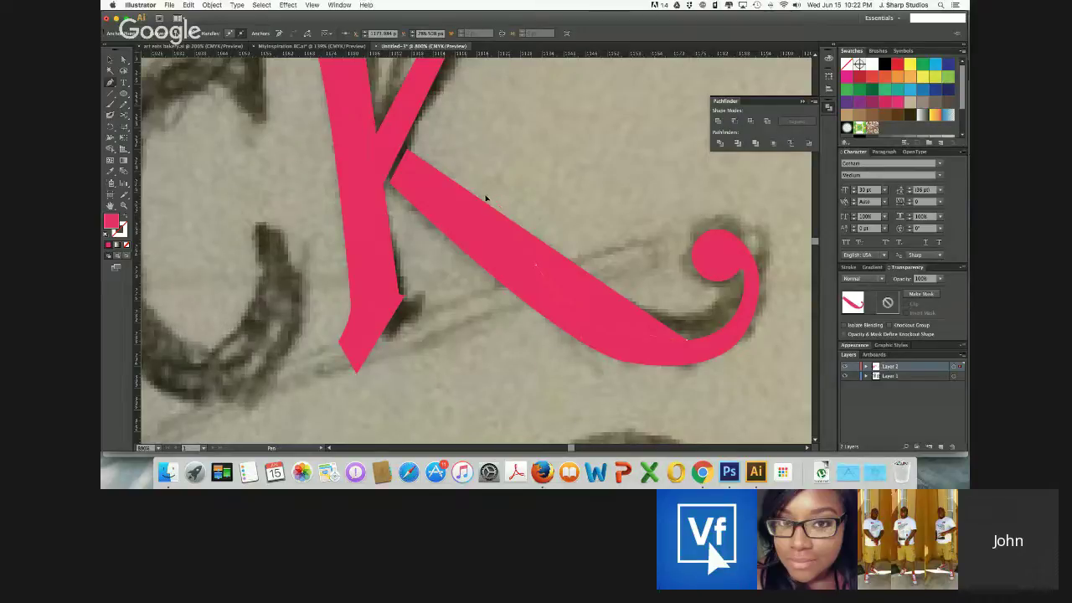
drag(485, 199, 486, 200)
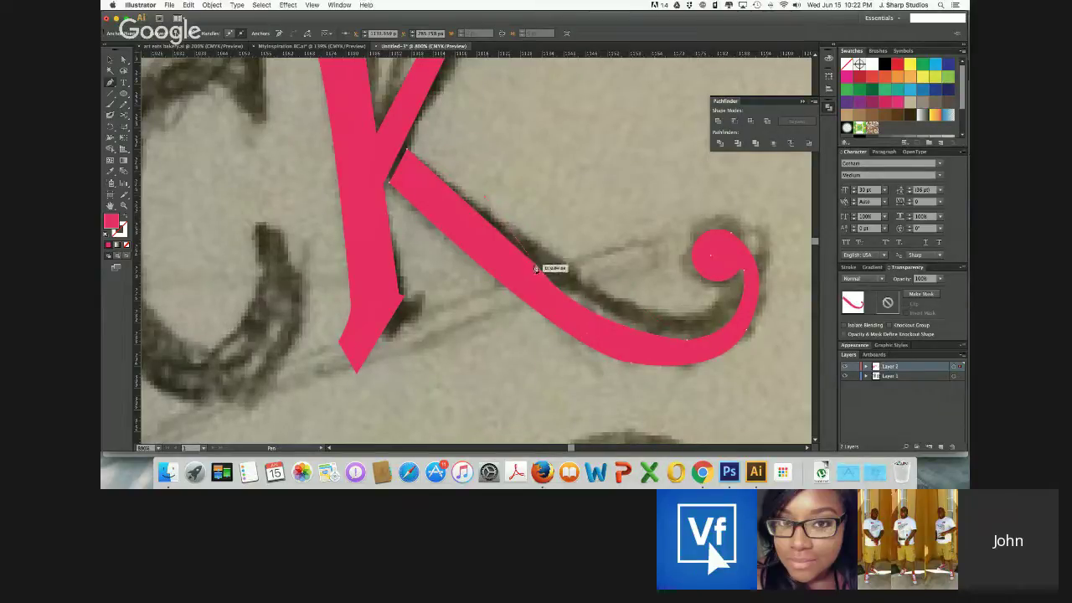
click(536, 265)
Raise the anchors on the leg's upper edge to thicken it and reshape the curves near the bottom of the tail
click(122, 61)
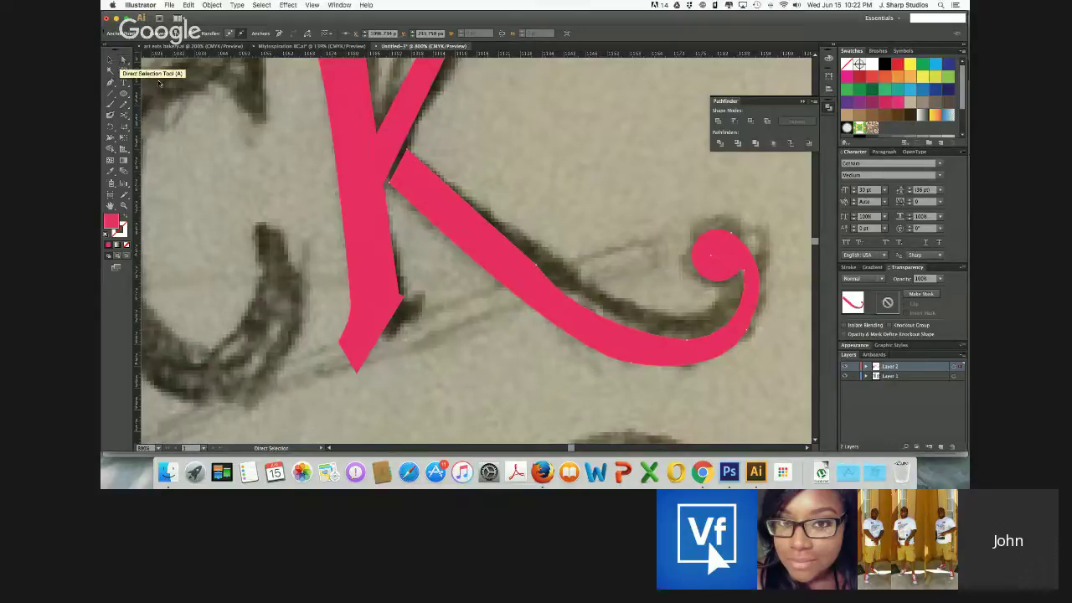
scroll(466, 255, right, 5)
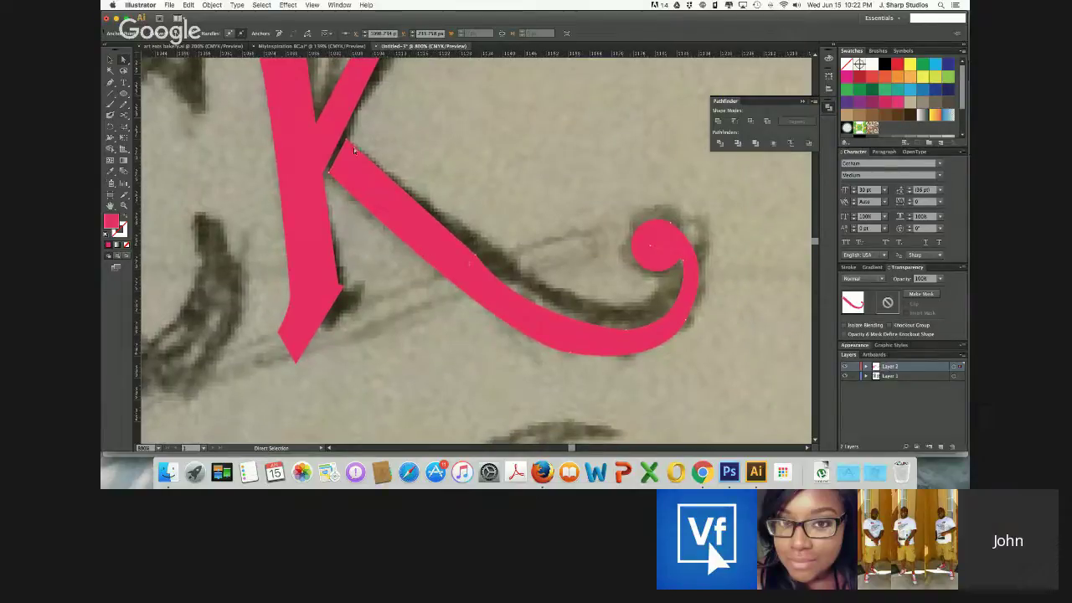
drag(478, 256, 478, 248)
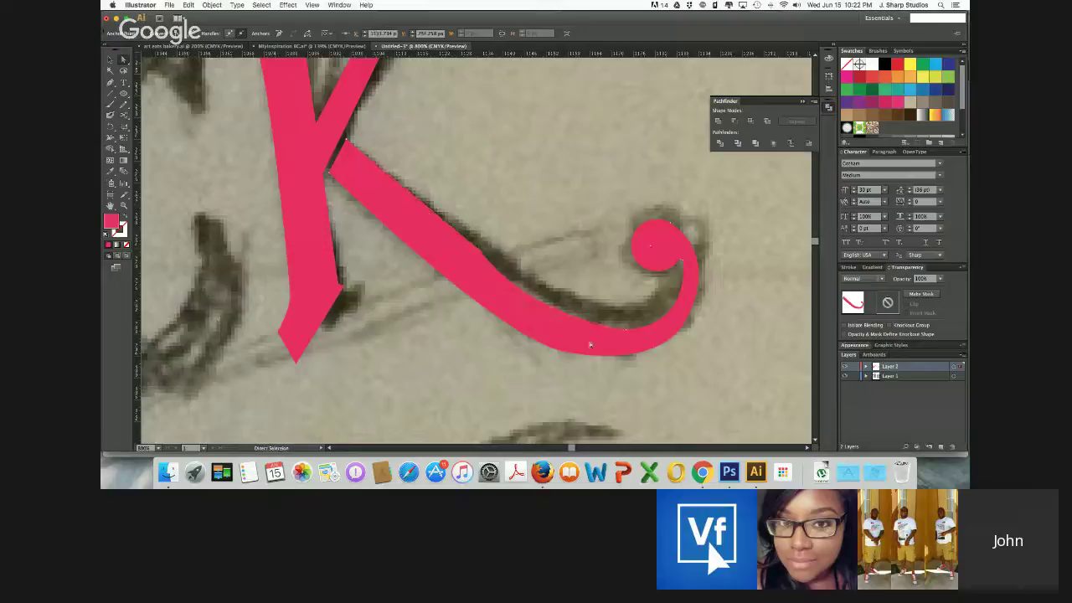
drag(620, 341, 624, 321)
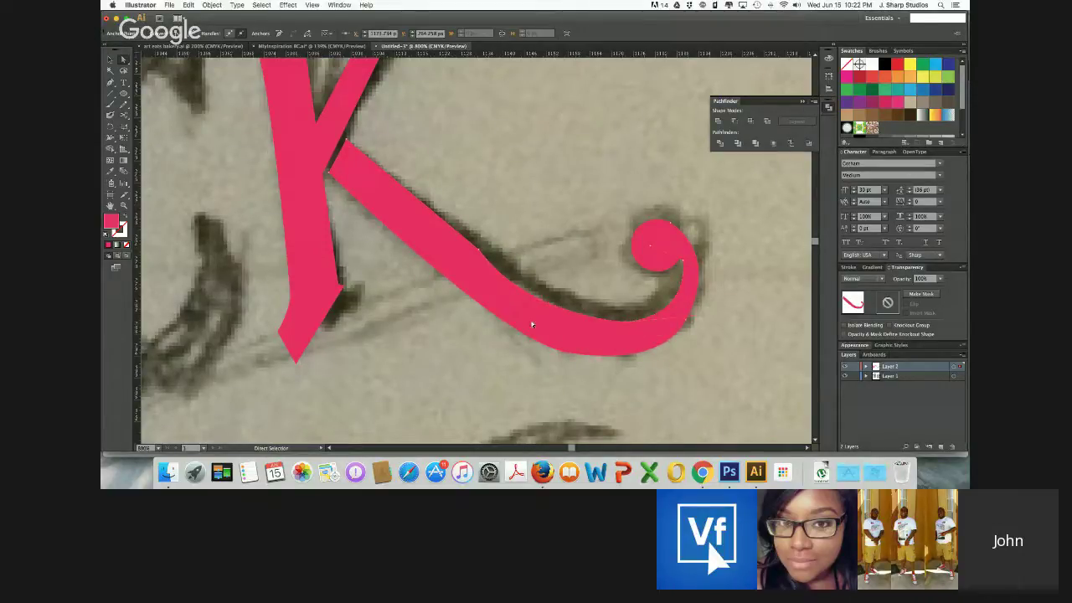
drag(531, 319, 541, 310)
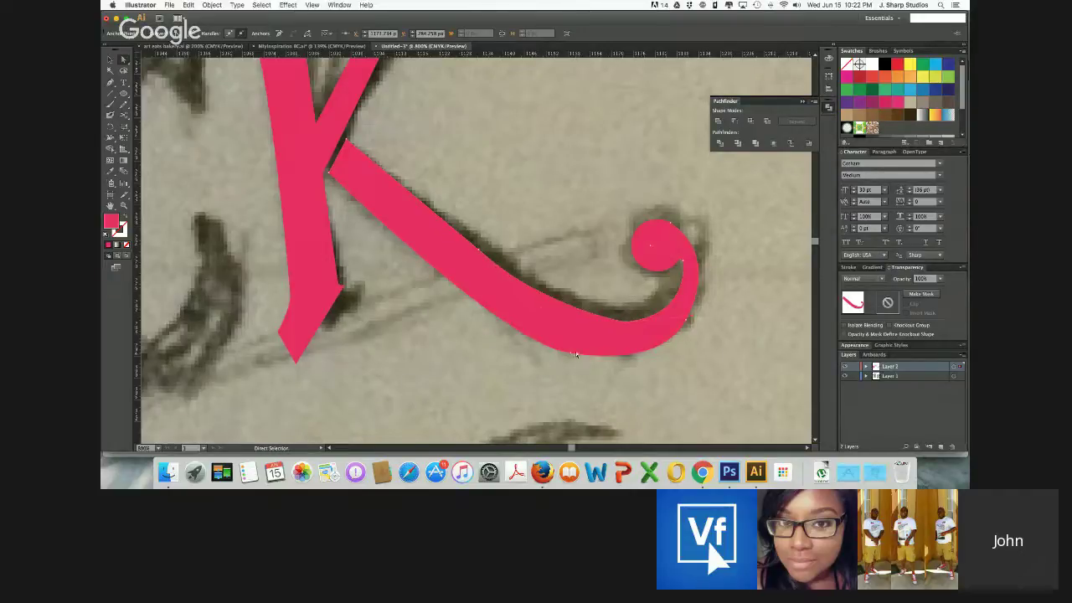
click(571, 353)
mouse_move(517, 350)
mouse_down()
mouse_move(504, 352)
mouse_move(514, 339)
mouse_move(505, 336)
mouse_up()
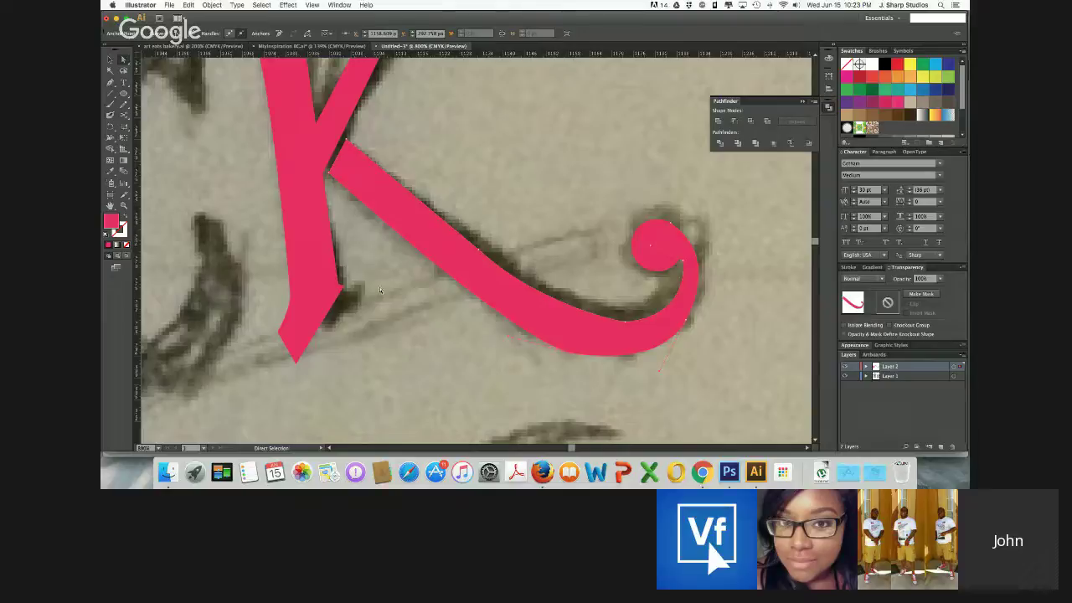
Slide the middle anchor of the leg's upper edge toward the stem and fine-tune the curve at the bottom of the tail
key(super+minus)
key(super+minus)
key(super+minus)
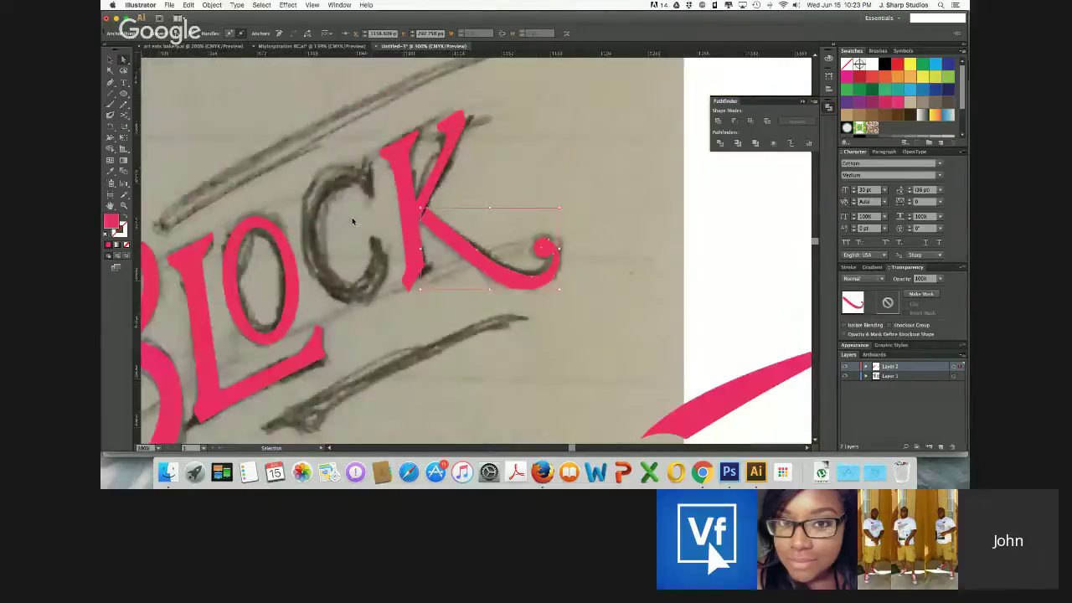
key(super+equal)
key(super+equal)
key(super+equal)
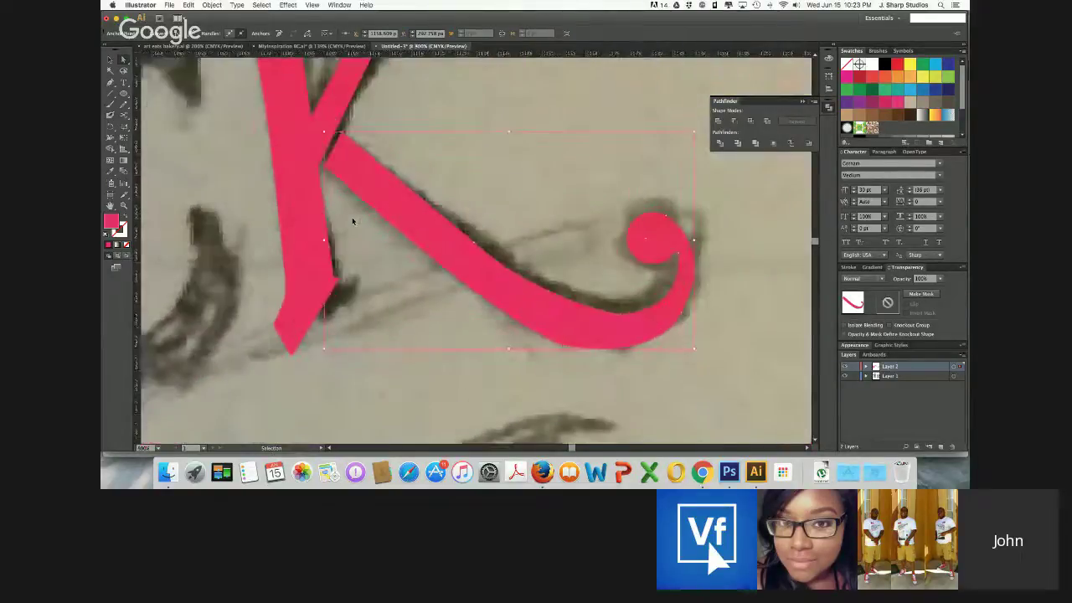
drag(477, 245, 459, 233)
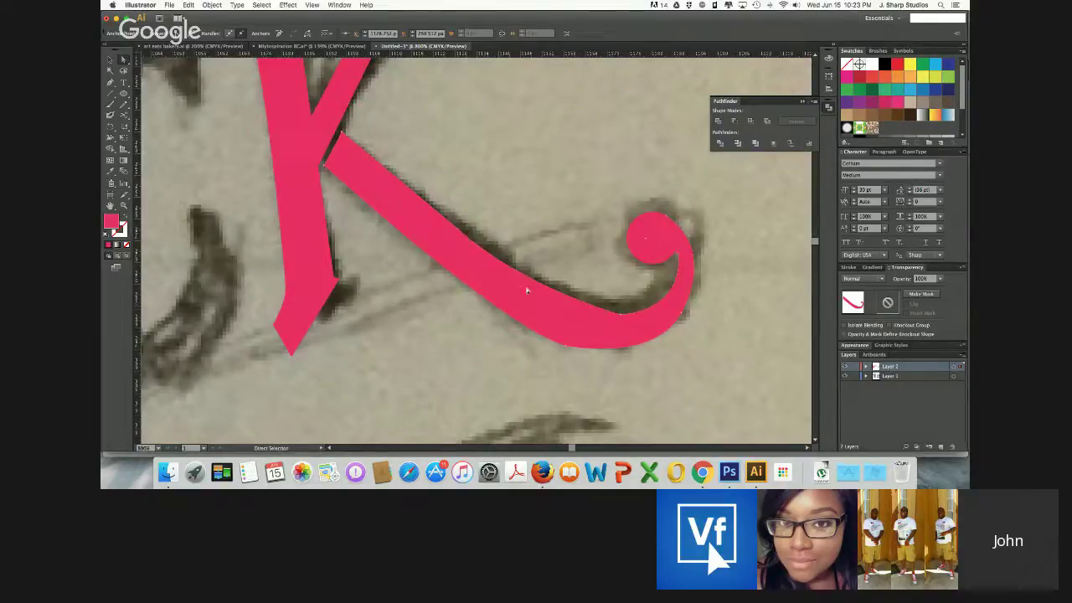
click(560, 334)
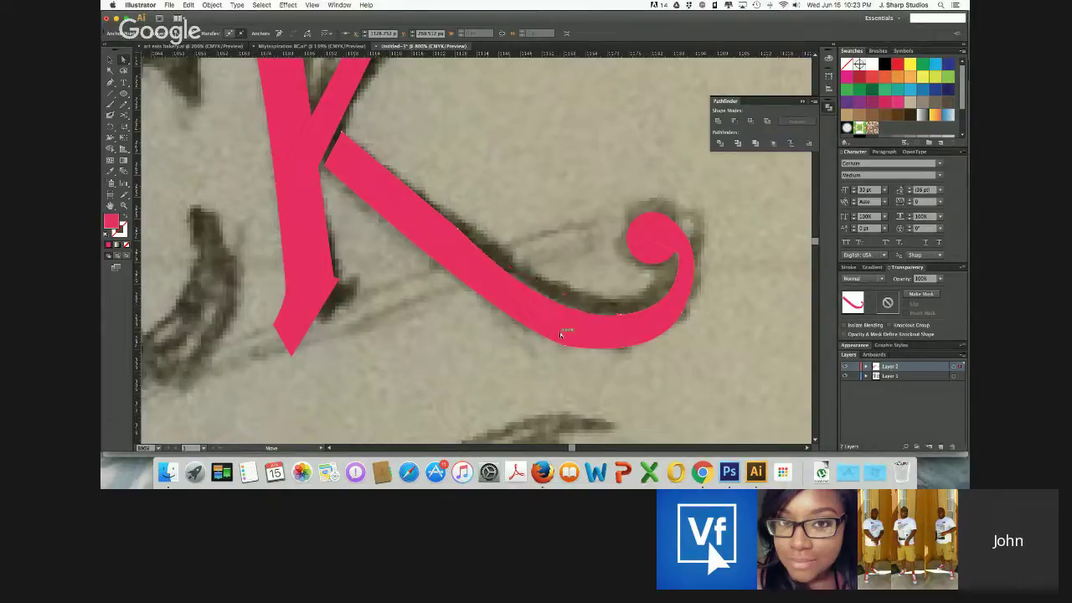
click(682, 315)
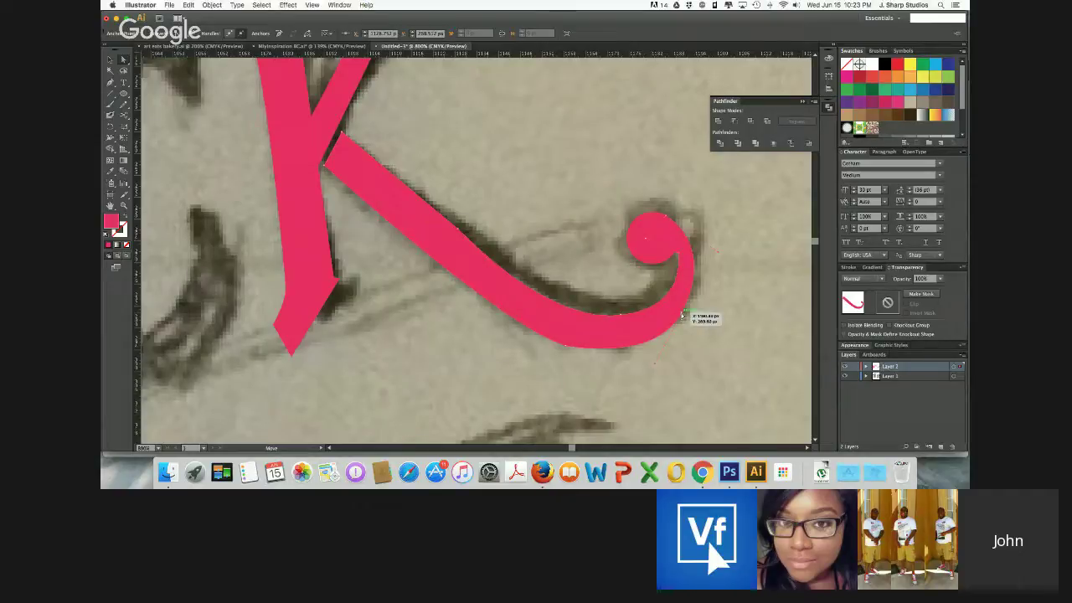
click(718, 255)
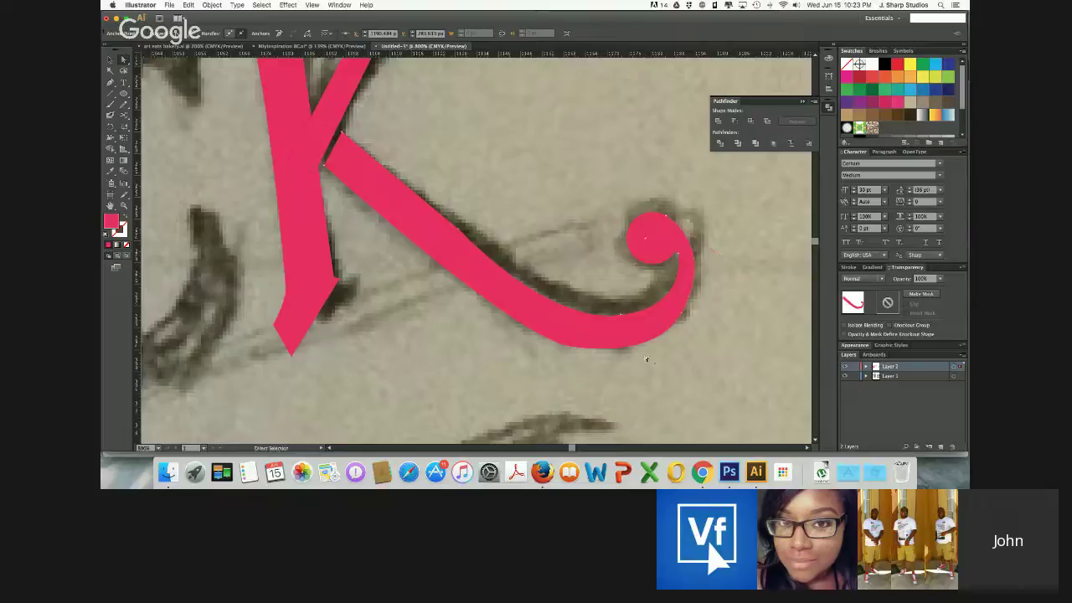
drag(569, 347, 567, 347)
Pull the leg's top corner and its middle upper-edge anchor slightly inward to slim the stroke
drag(458, 229, 455, 235)
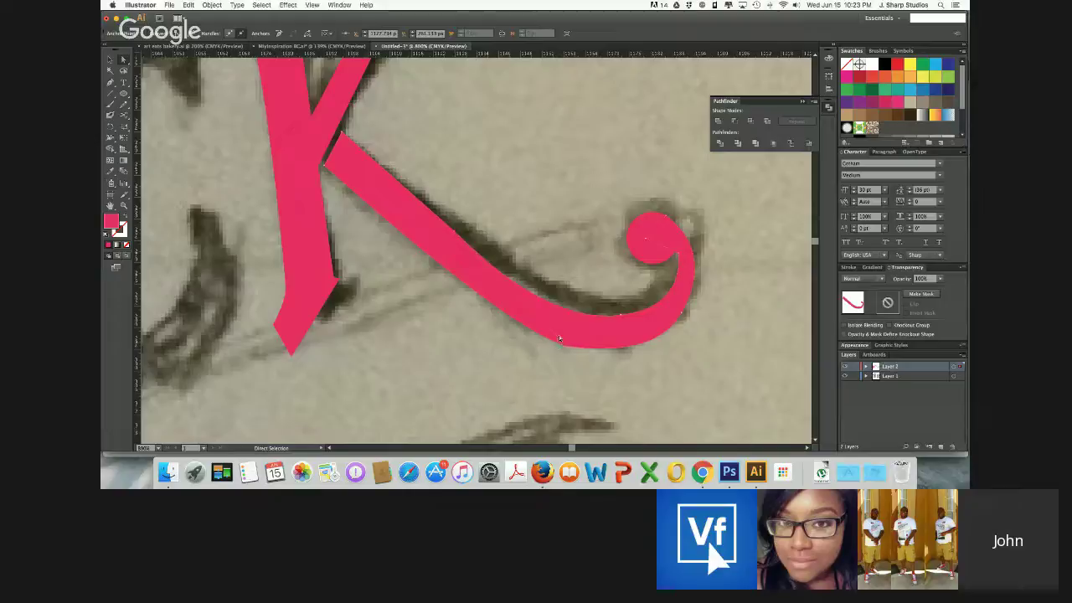
drag(557, 337, 558, 337)
drag(344, 139, 340, 140)
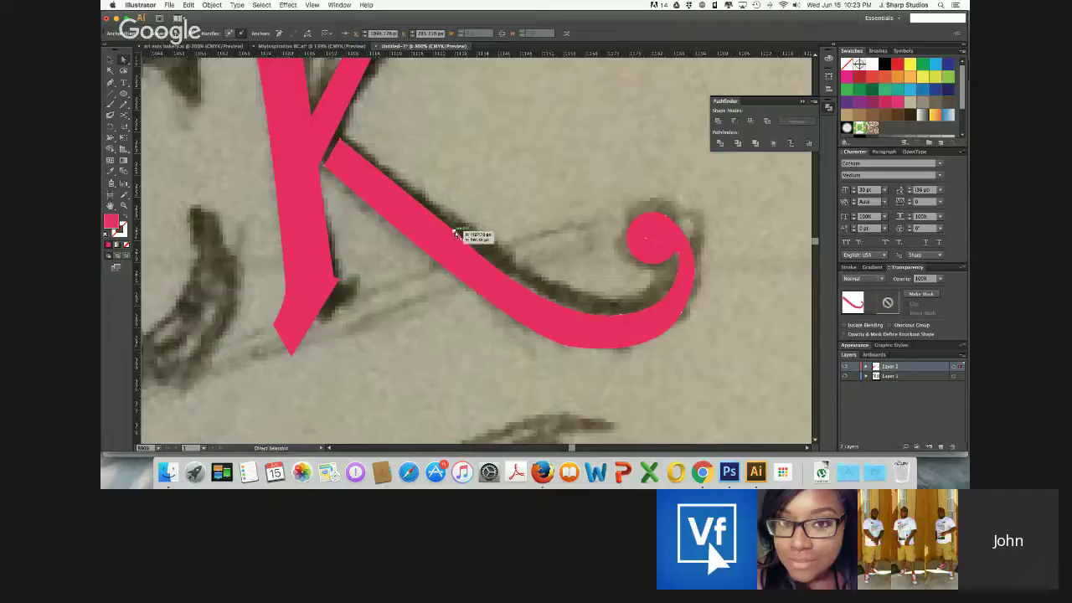
drag(455, 232, 453, 239)
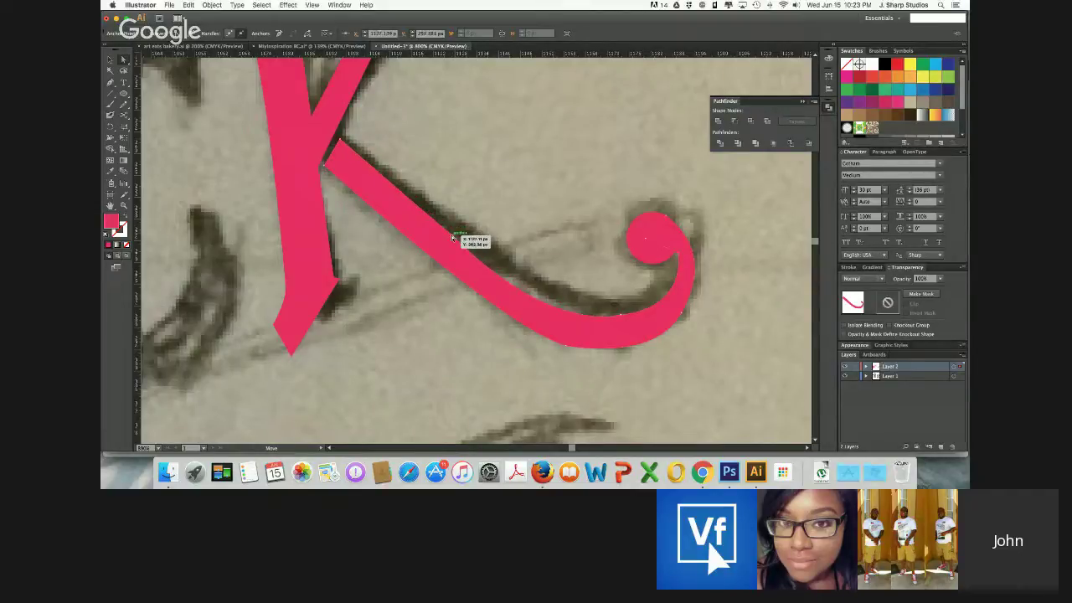
Move the whole leg toward the stem so the two shapes overlap, and deselect it
click(667, 370)
mouse_move(412, 218)
mouse_down()
mouse_move(402, 207)
mouse_move(400, 216)
mouse_up()
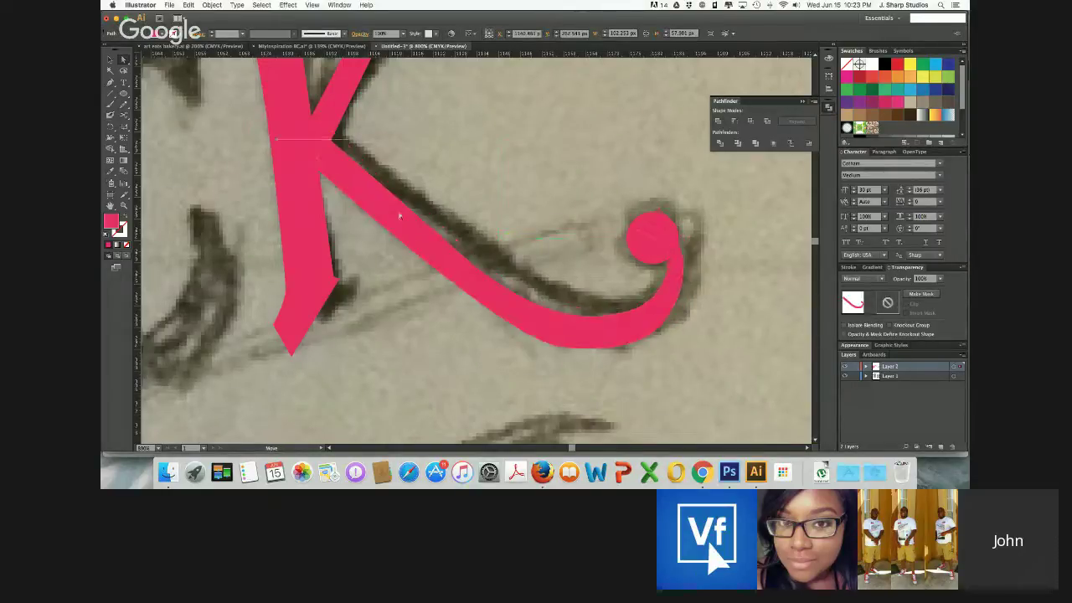
click(490, 343)
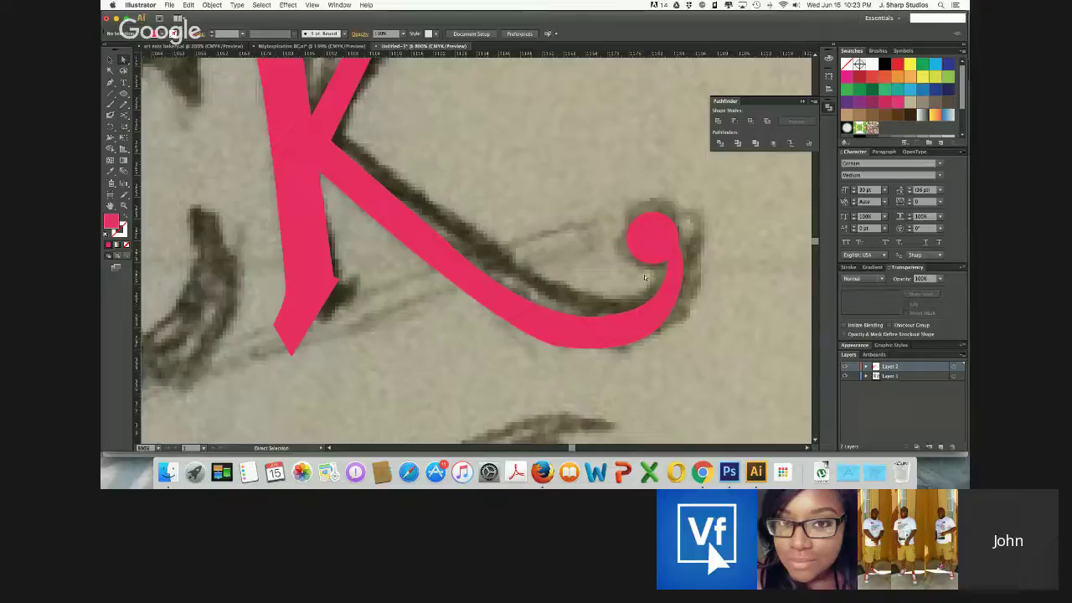
Move the circle at the end of the K's curled leg toward the stem and nudge it slightly upward
drag(640, 250, 636, 263)
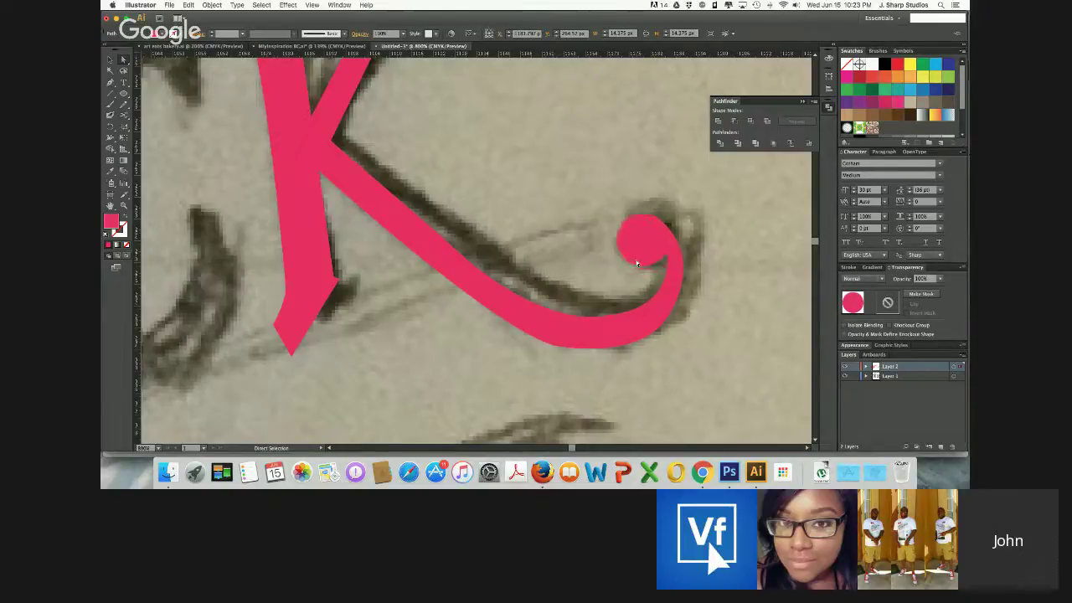
key(Left)
key(Up)
Enlarge the circle on the leg's tip proportionally to about 15.4 pt across, nudge it to blend with the tail, and deselect it
key(super+equal)
scroll(636, 264, right, 5)
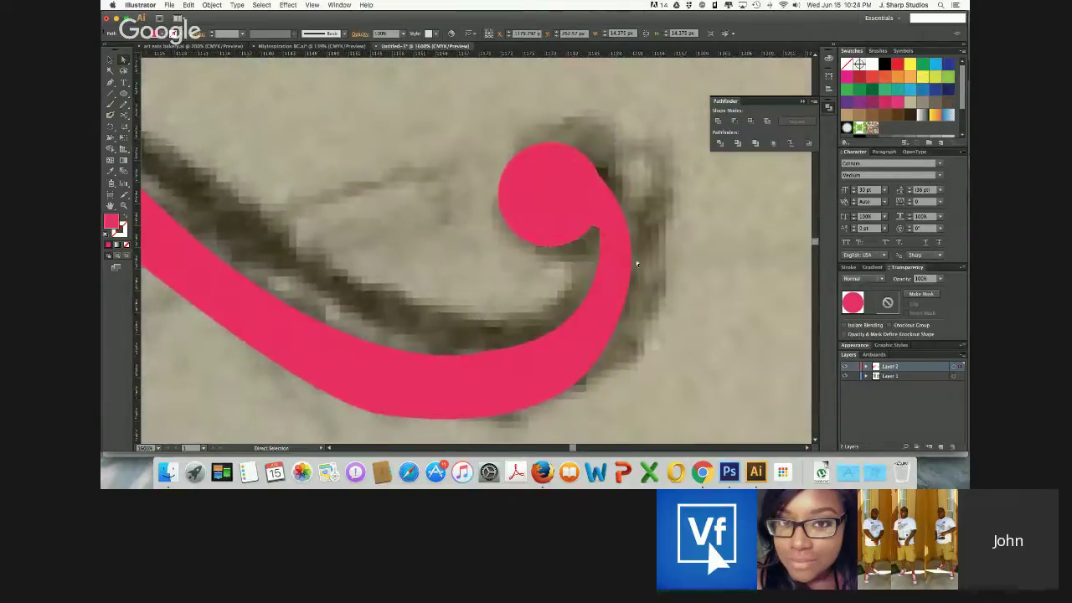
key(v)
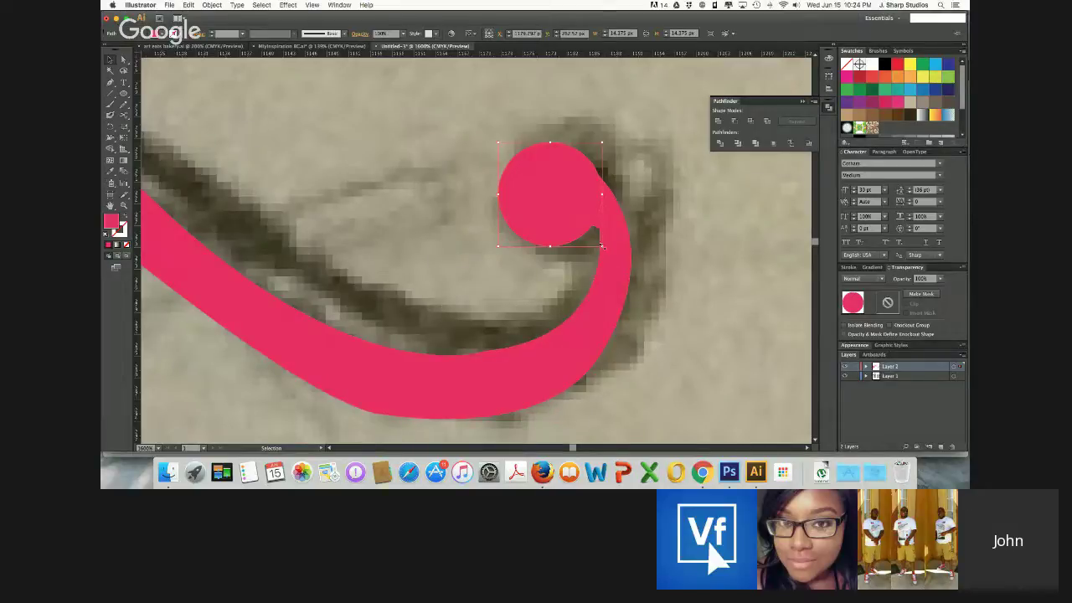
drag(600, 245, 610, 266)
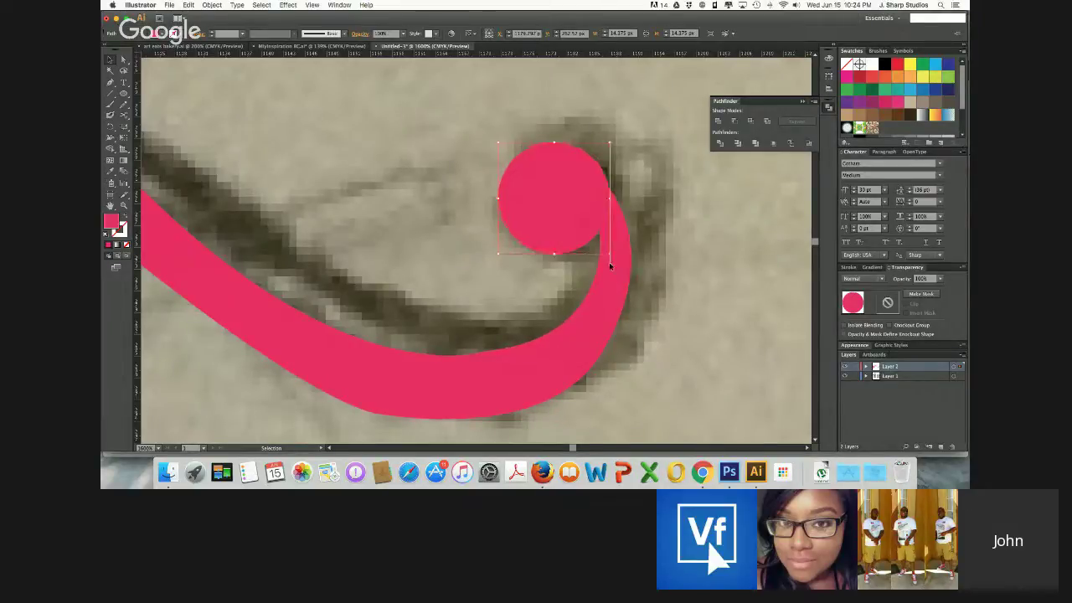
key(Left)
key(Up)
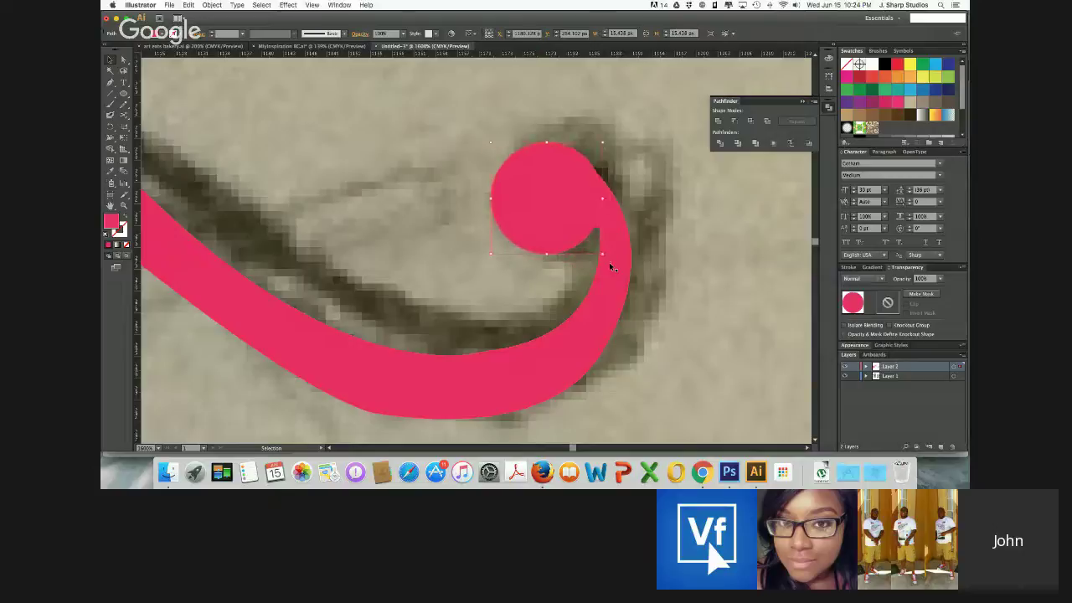
key(Right)
key(Down)
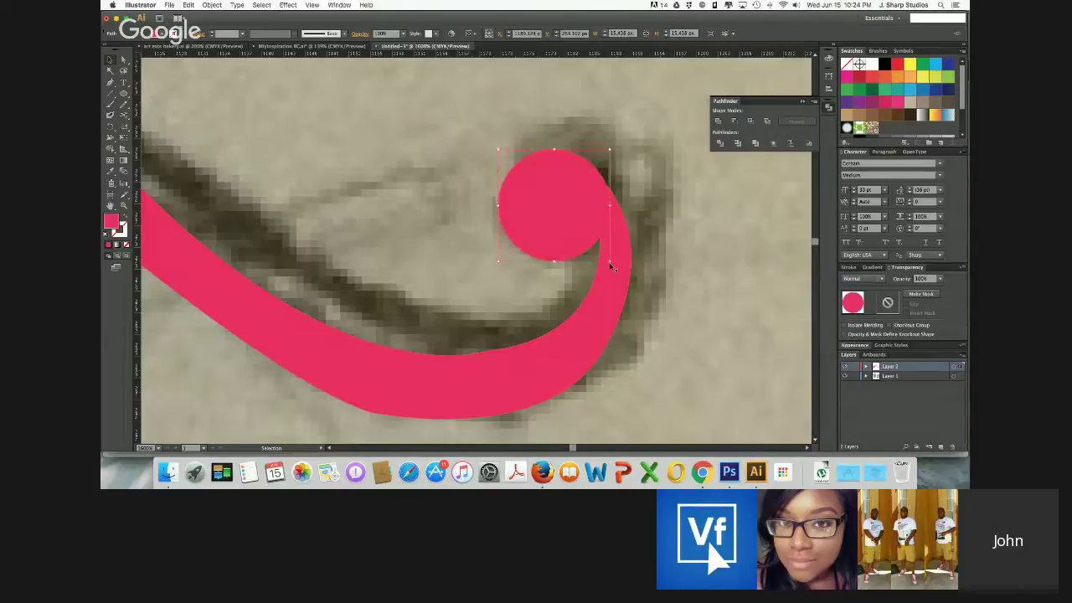
click(644, 283)
Hide Layer 1 with the sketch to examine the traced B, L, O and K on a plain white background
key(super+minus)
key(super+minus)
key(super+minus)
key(super+minus)
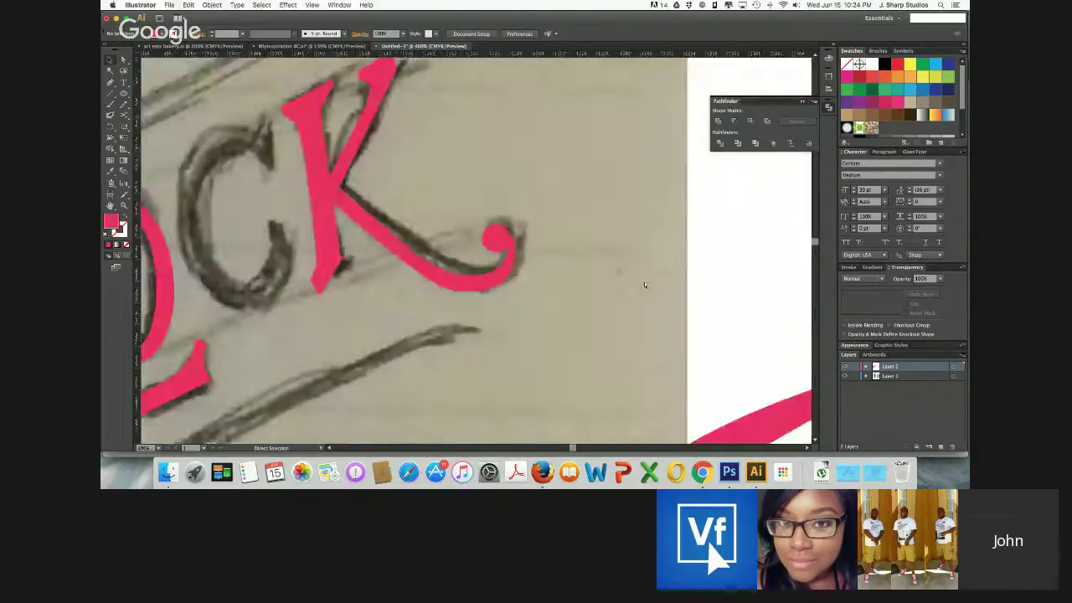
key(super+minus)
key(super+minus)
key(super+plus)
key(super+plus)
scroll(645, 285, left, 5)
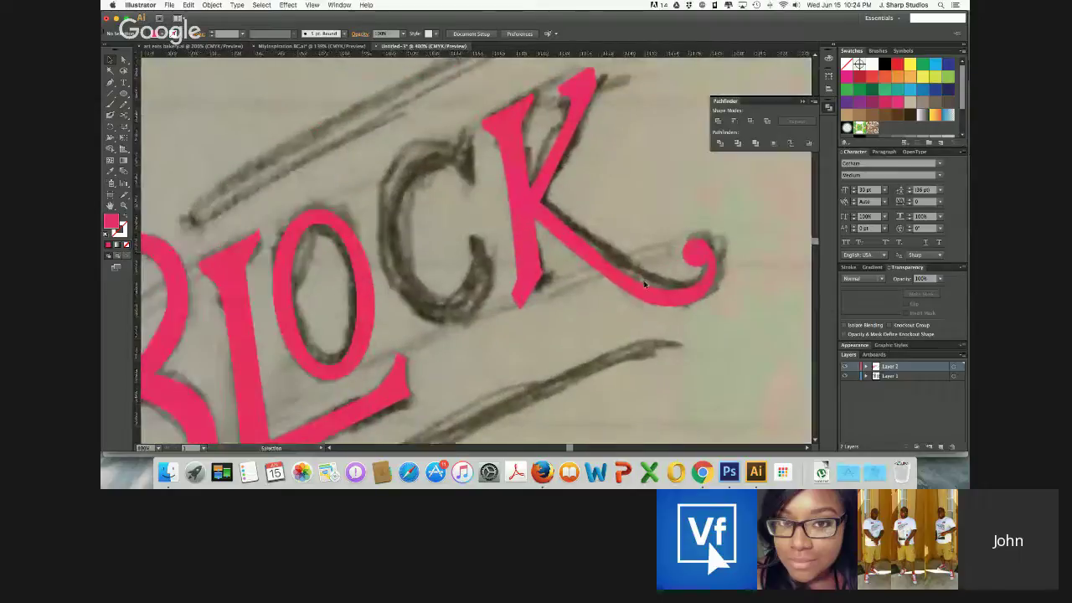
click(846, 376)
scroll(633, 359, down, 3)
scroll(634, 359, left, 3)
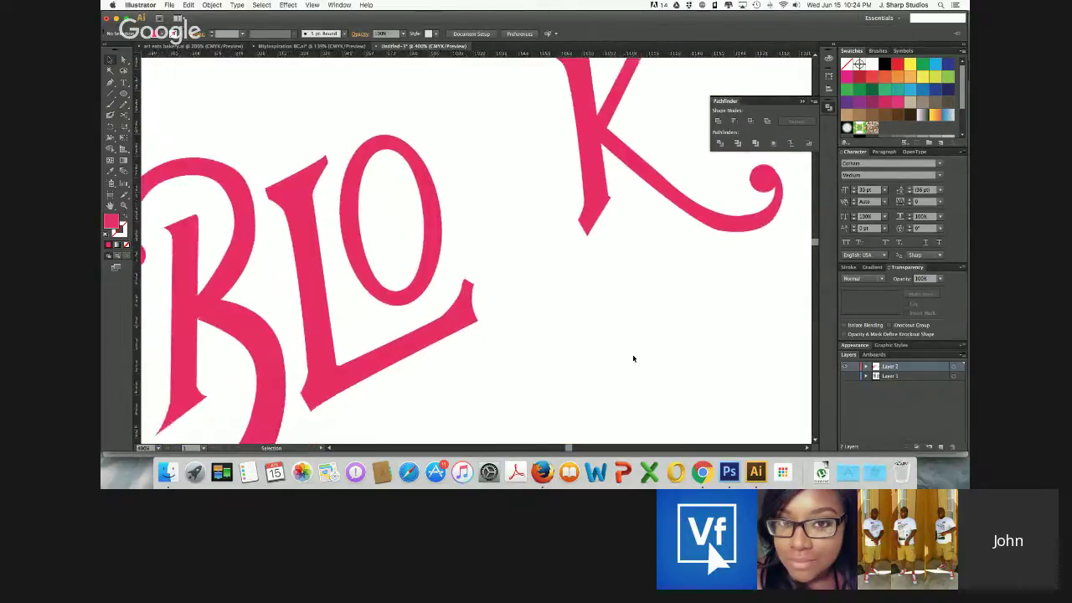
Refine the anchor points along the L's lower arm to clean up its inner edge and end serif
scroll(634, 359, down, 5)
scroll(633, 359, left, 5)
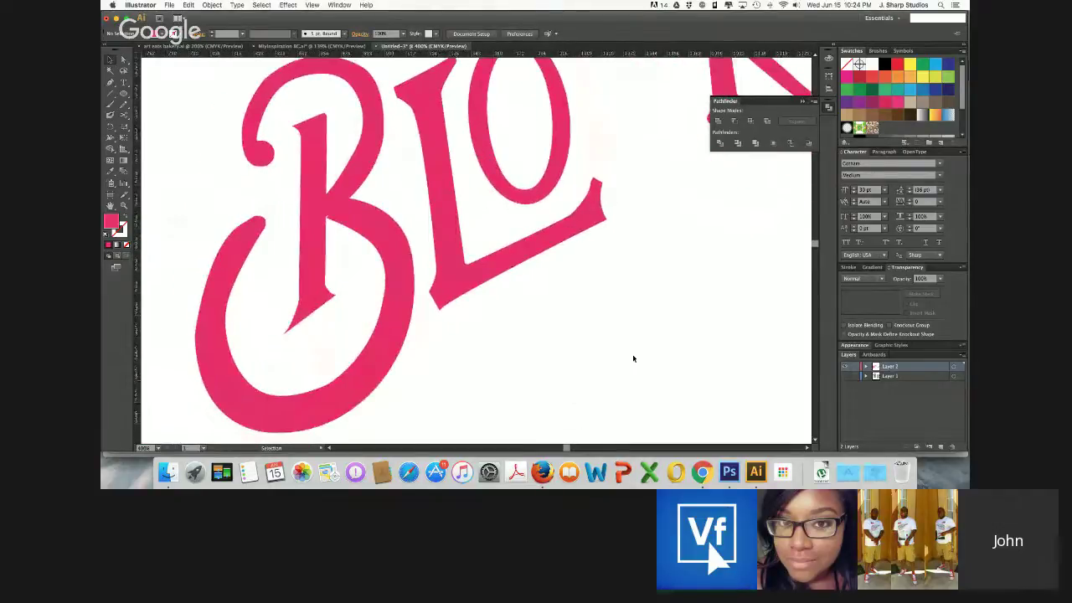
scroll(632, 357, right, 2)
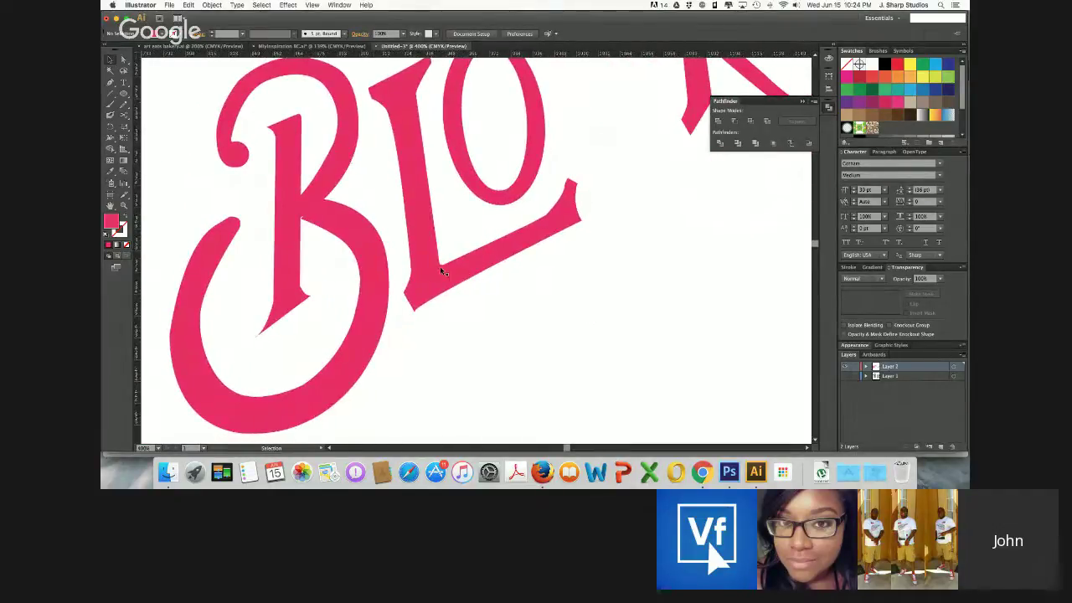
click(123, 59)
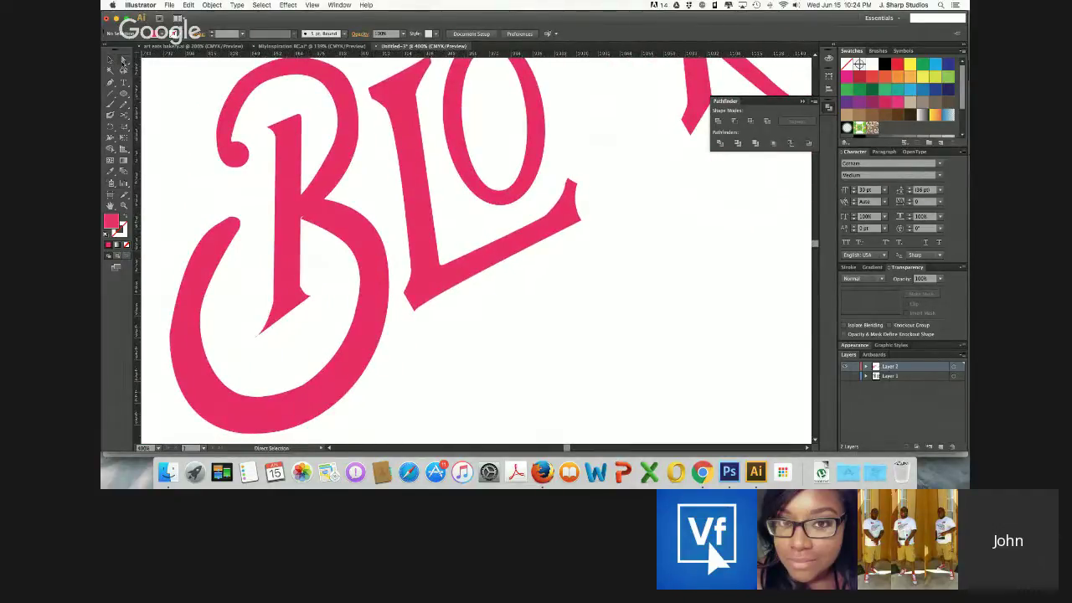
click(454, 269)
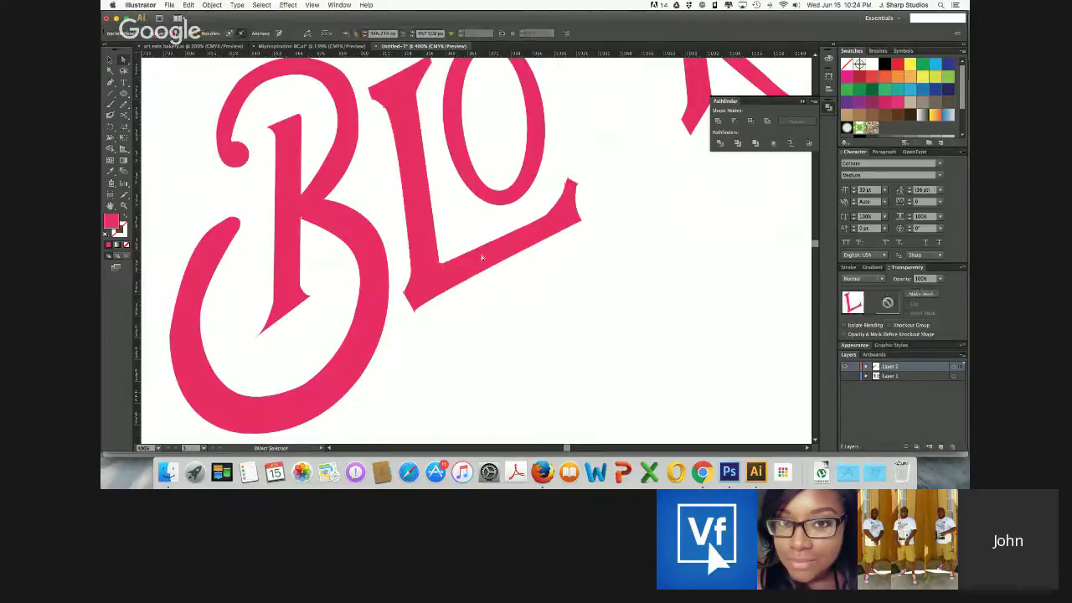
drag(547, 217, 579, 221)
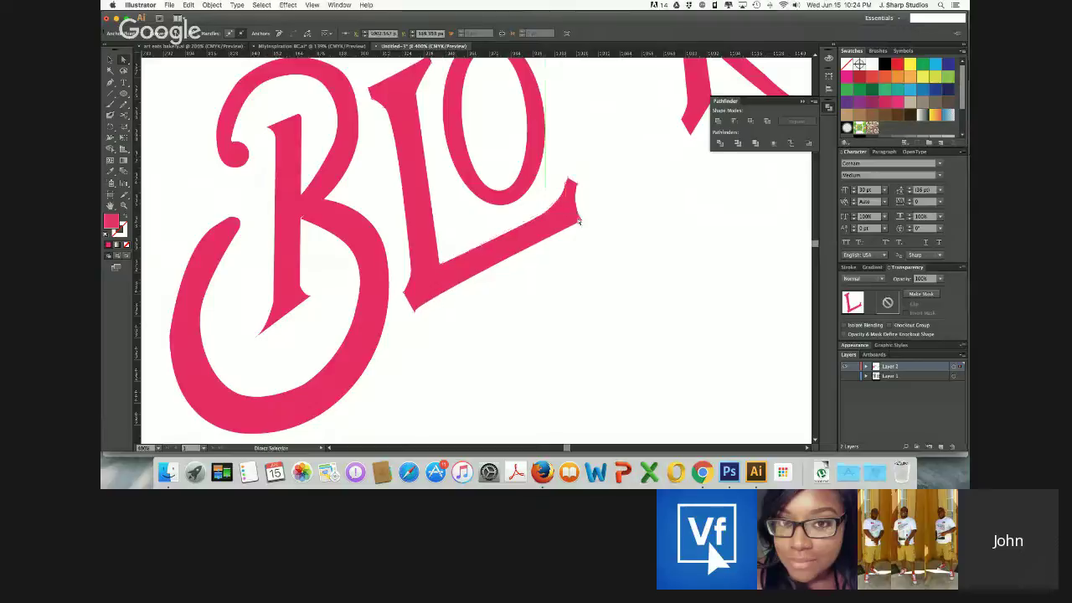
click(588, 220)
scroll(599, 243, up, 4)
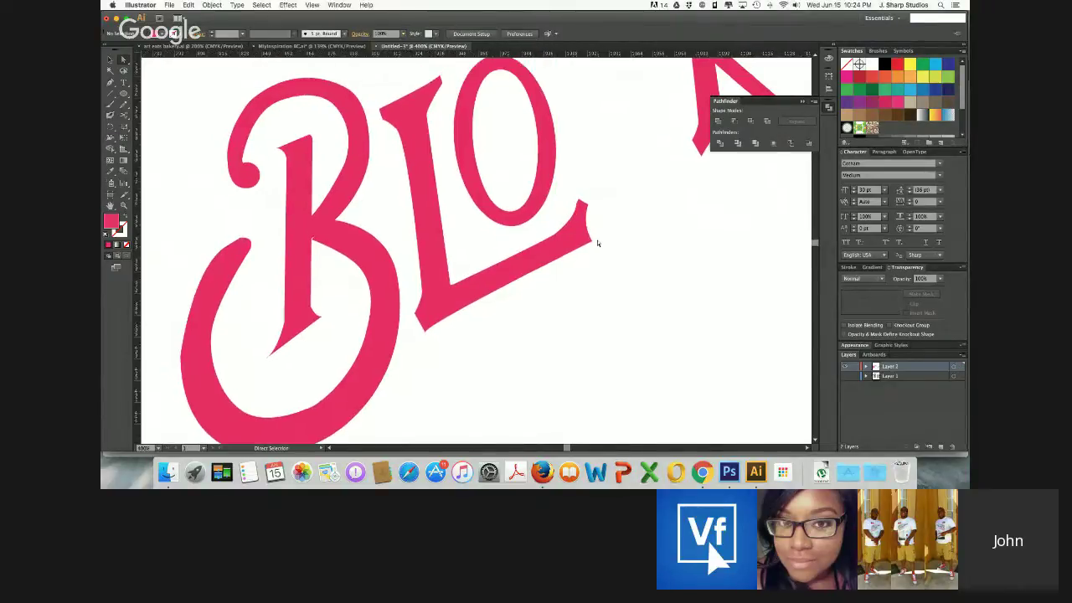
Shift the B's large lower bowl slightly to the left against its stem
scroll(598, 242, down, 5)
scroll(597, 243, left, 2)
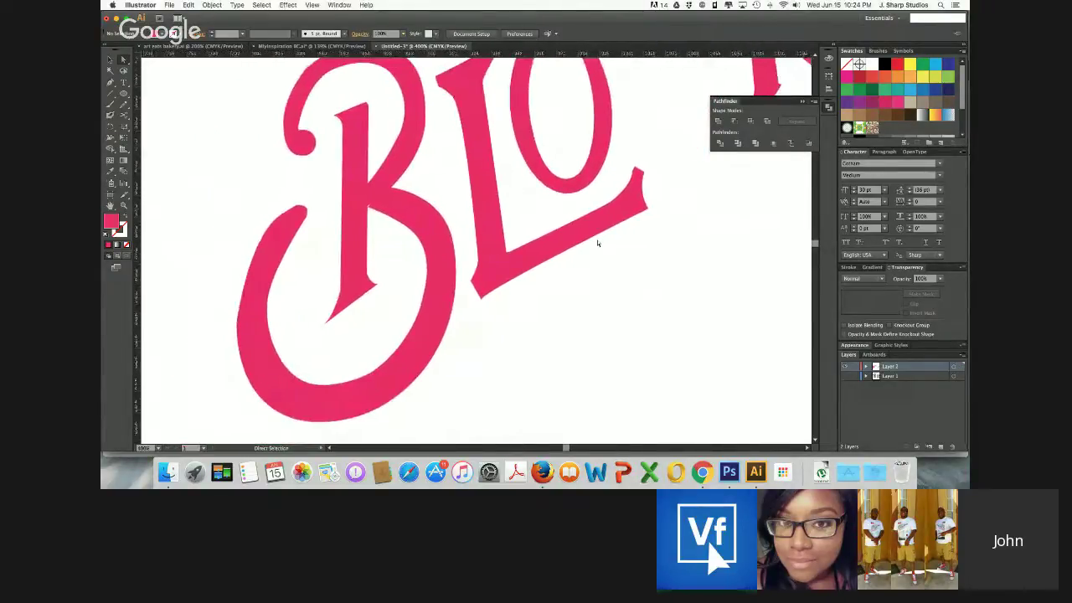
click(421, 219)
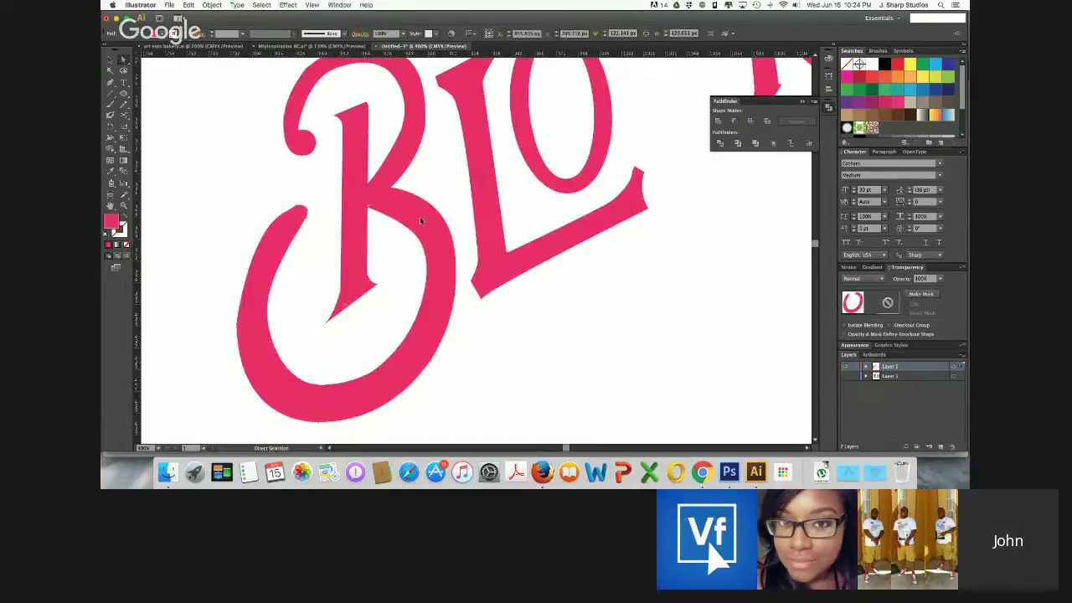
drag(420, 218, 418, 220)
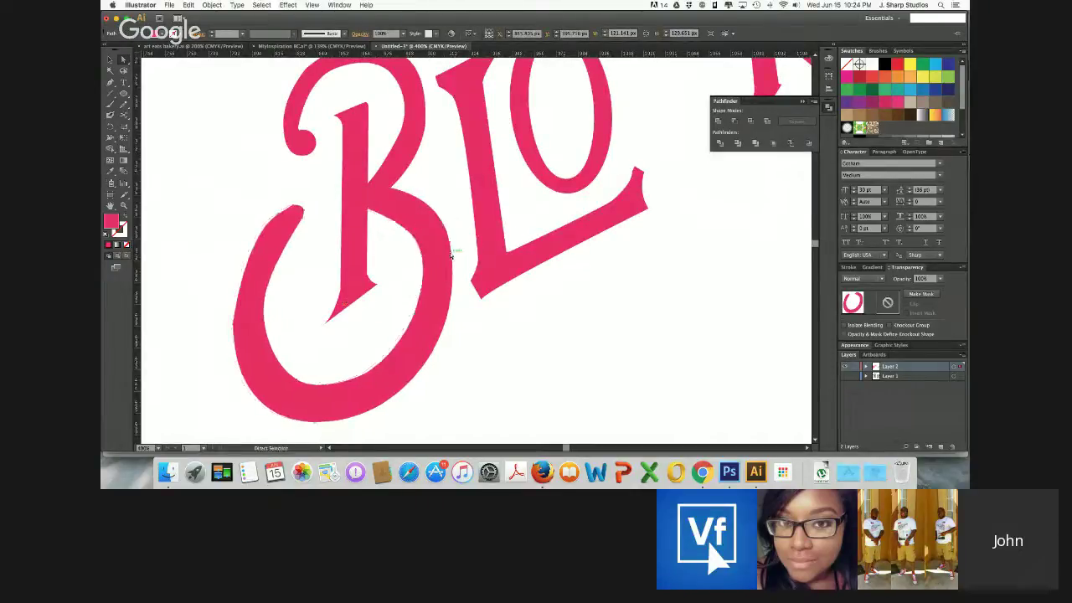
drag(451, 256, 460, 244)
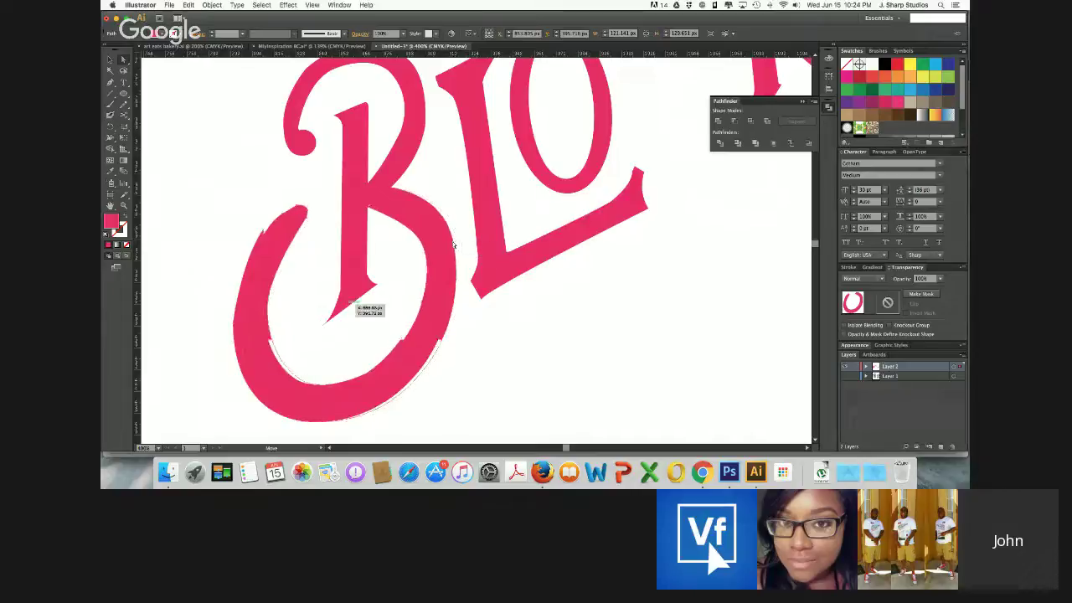
key(v)
click(454, 245)
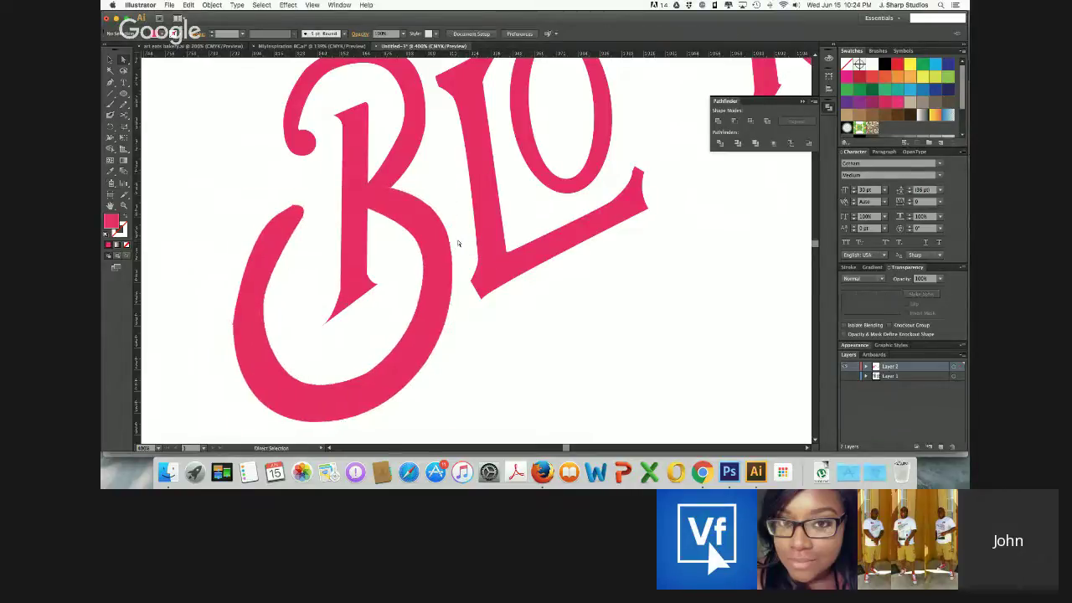
Reshape the right side of the B's lower bowl by adjusting its inner and outer anchor points and curve handles
drag(452, 246, 407, 225)
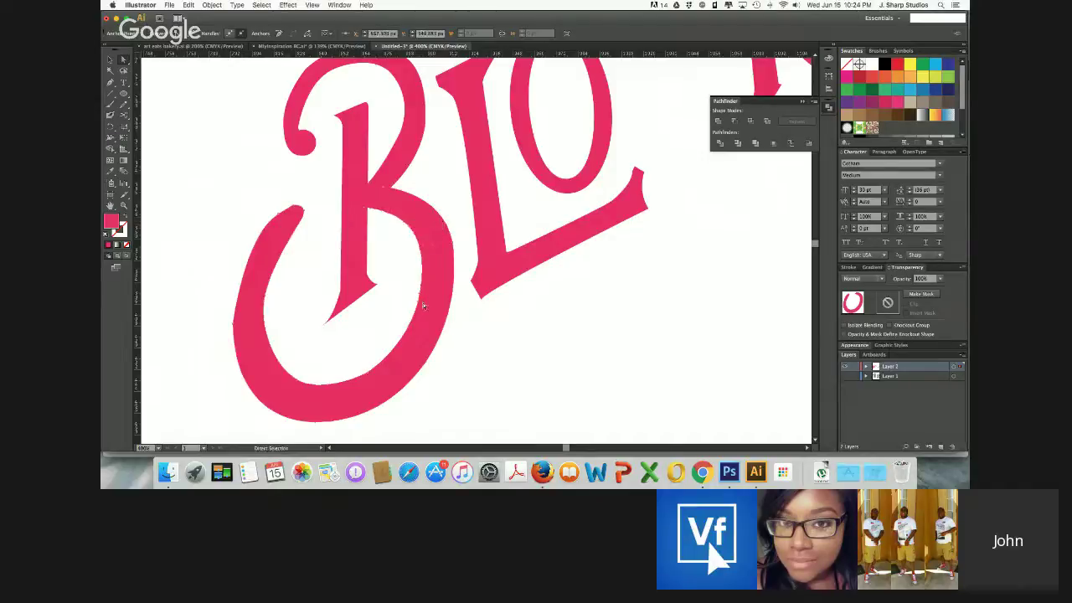
click(392, 251)
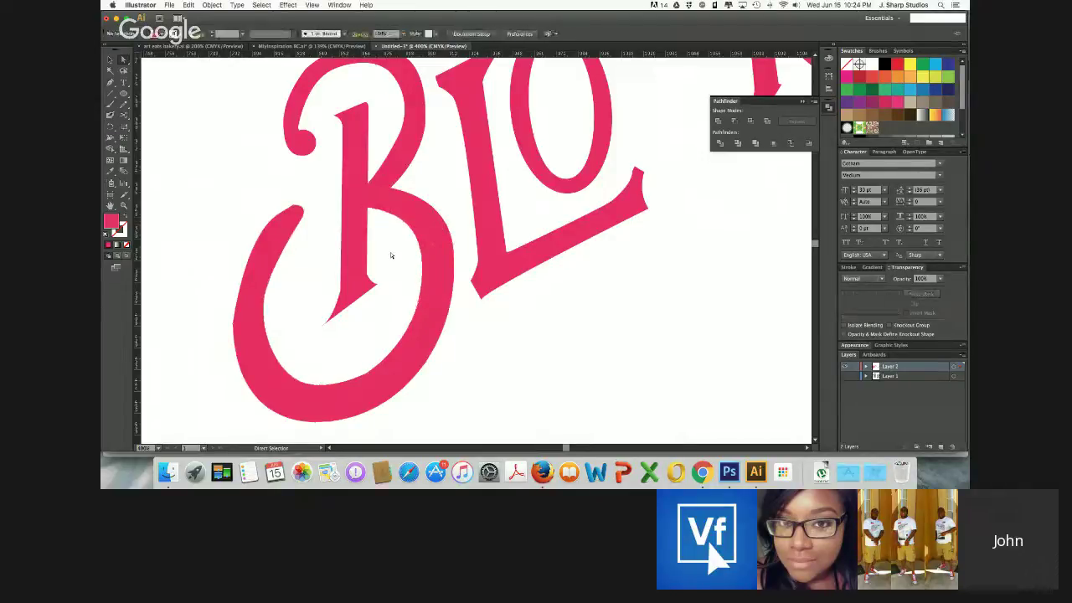
click(422, 249)
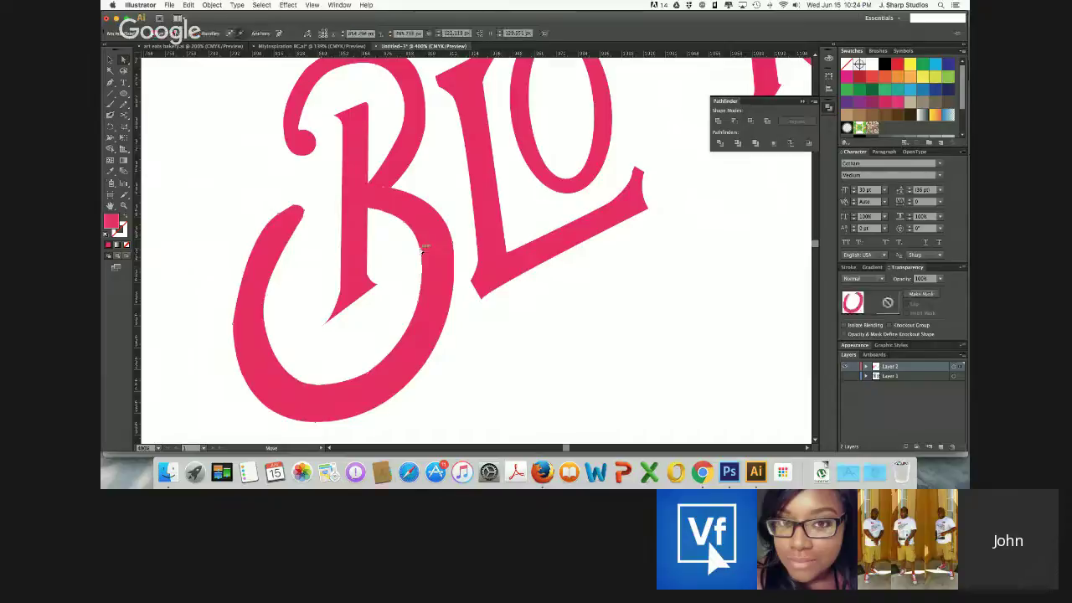
drag(405, 224, 408, 226)
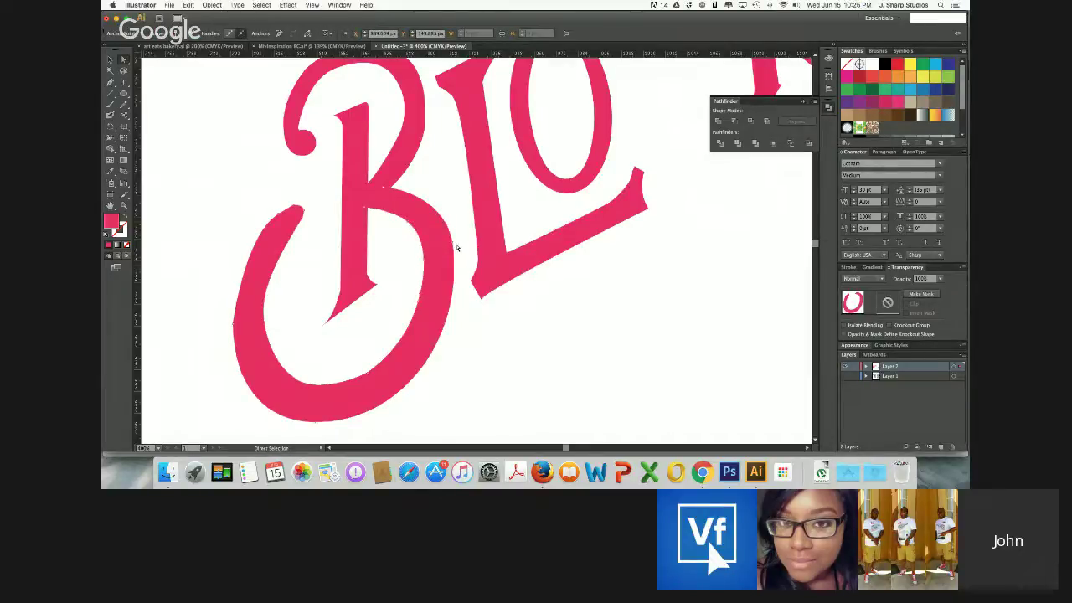
click(455, 244)
drag(464, 300, 465, 295)
click(466, 294)
scroll(356, 336, down, 4)
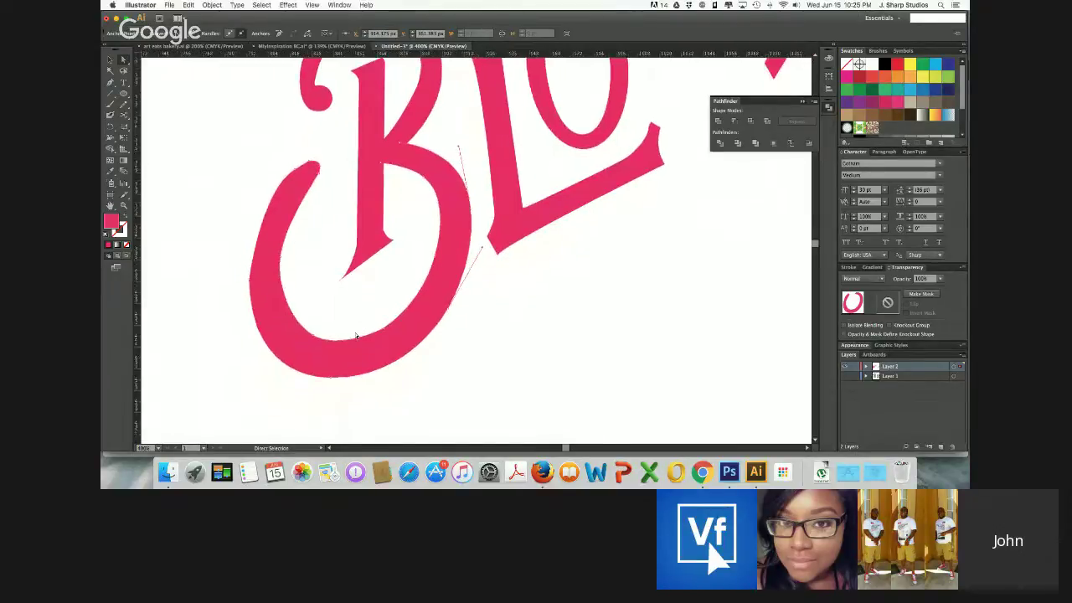
Shorten the pointed tip at the foot of the B's stem by nudging its end anchor inward
click(371, 294)
click(339, 280)
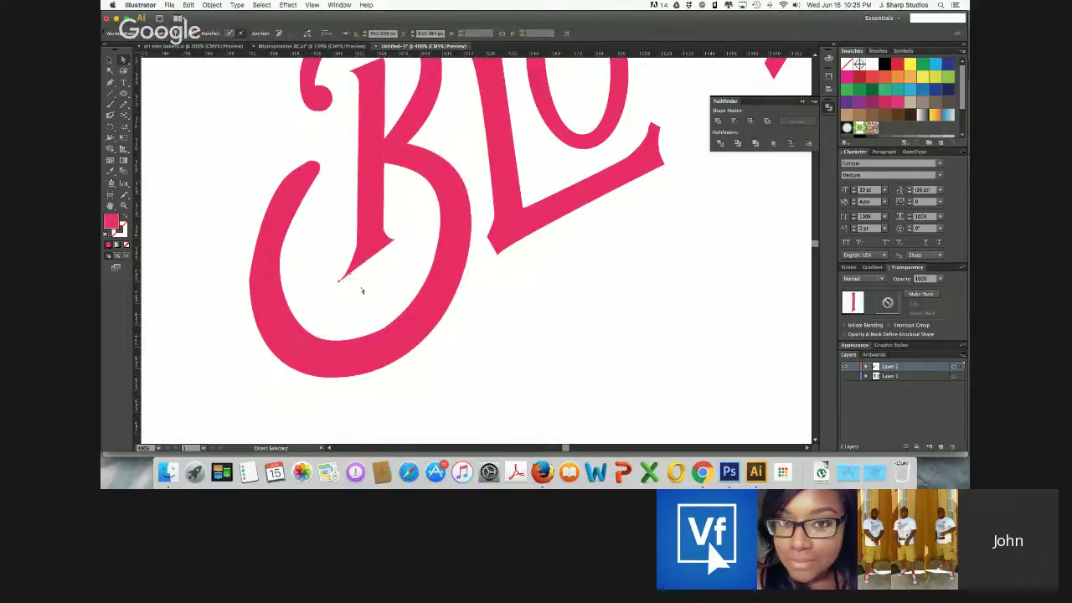
key(Right)
key(Right)
key(Right)
key(Right)
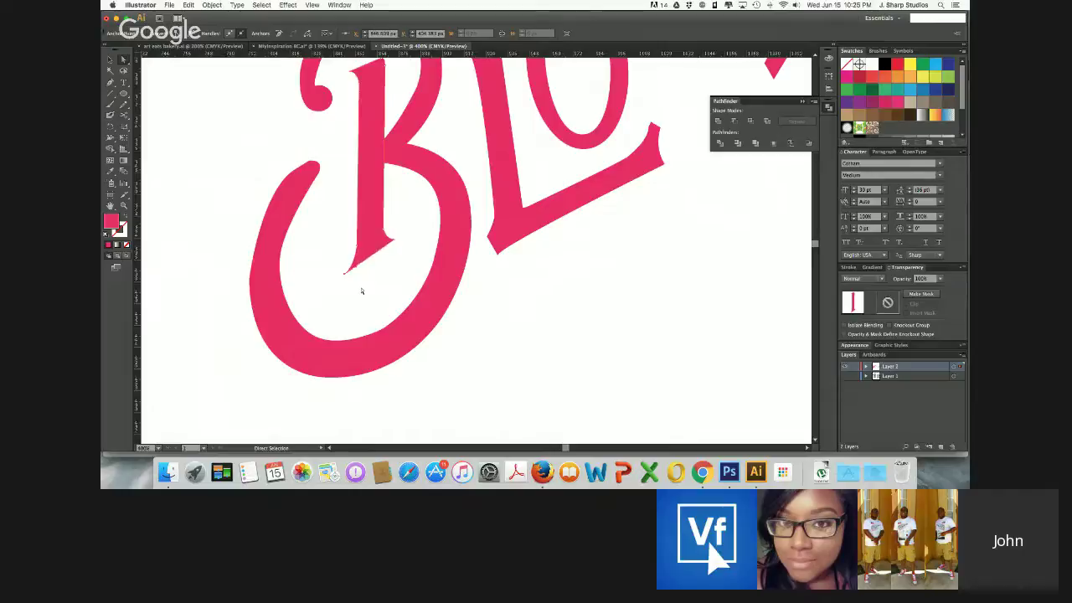
click(374, 307)
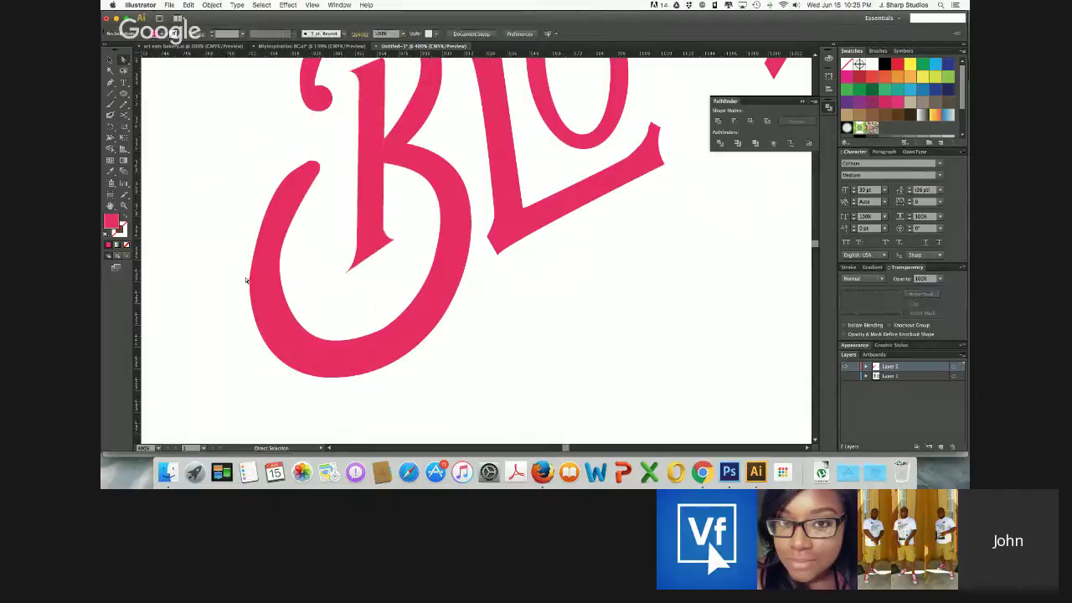
Adjust the outer curve handle and inner anchor near the upper-left end of the B's lower bowl to narrow the stroke
click(250, 281)
key(a)
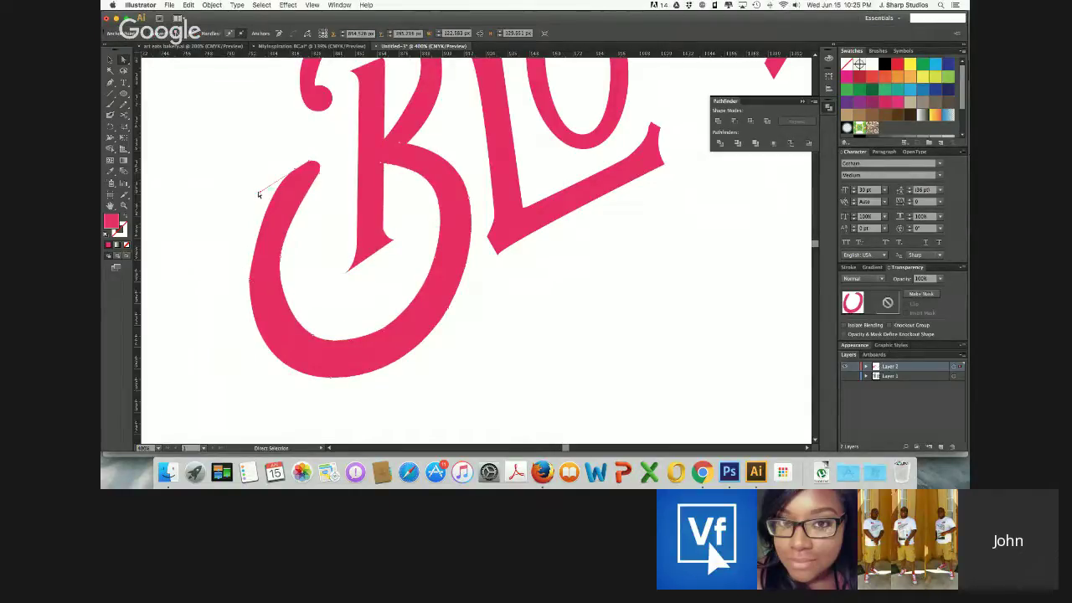
drag(260, 193, 252, 192)
mouse_move(318, 179)
mouse_down()
mouse_move(311, 199)
mouse_move(311, 186)
mouse_up()
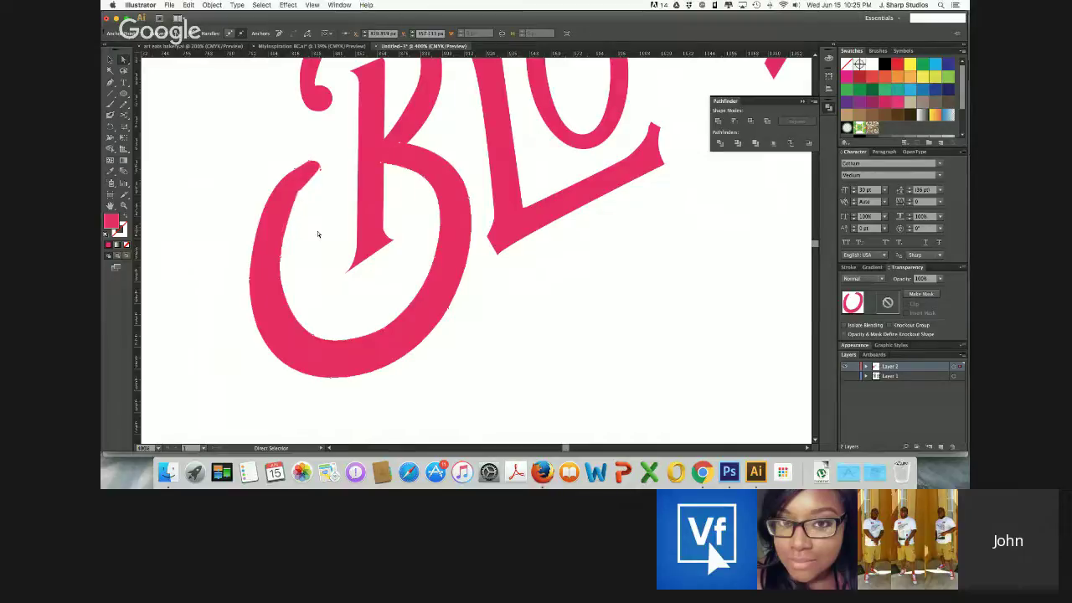
click(281, 258)
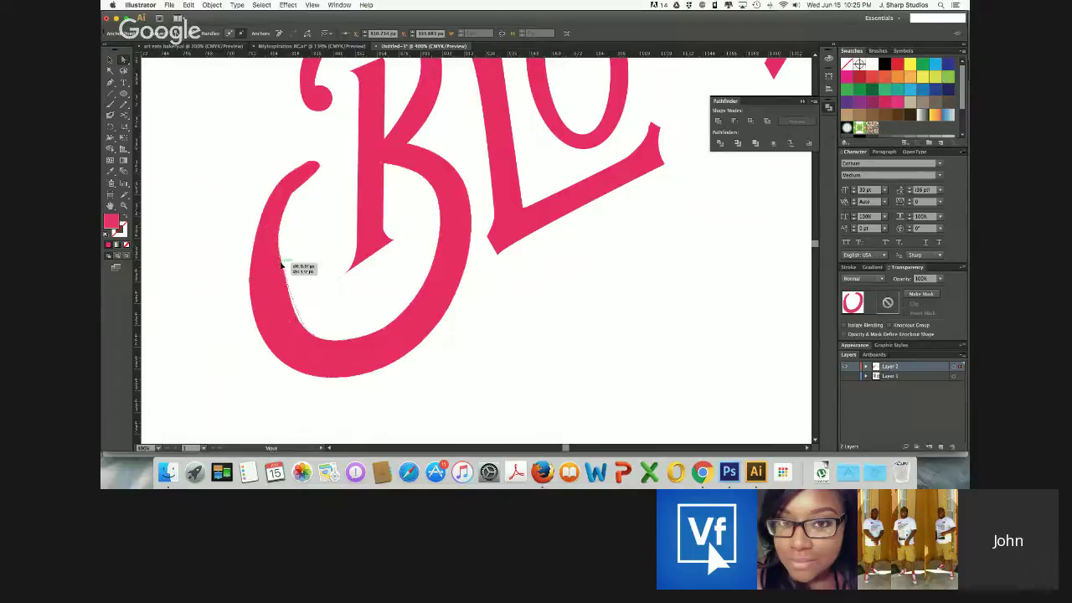
drag(280, 272, 282, 267)
key(super+z)
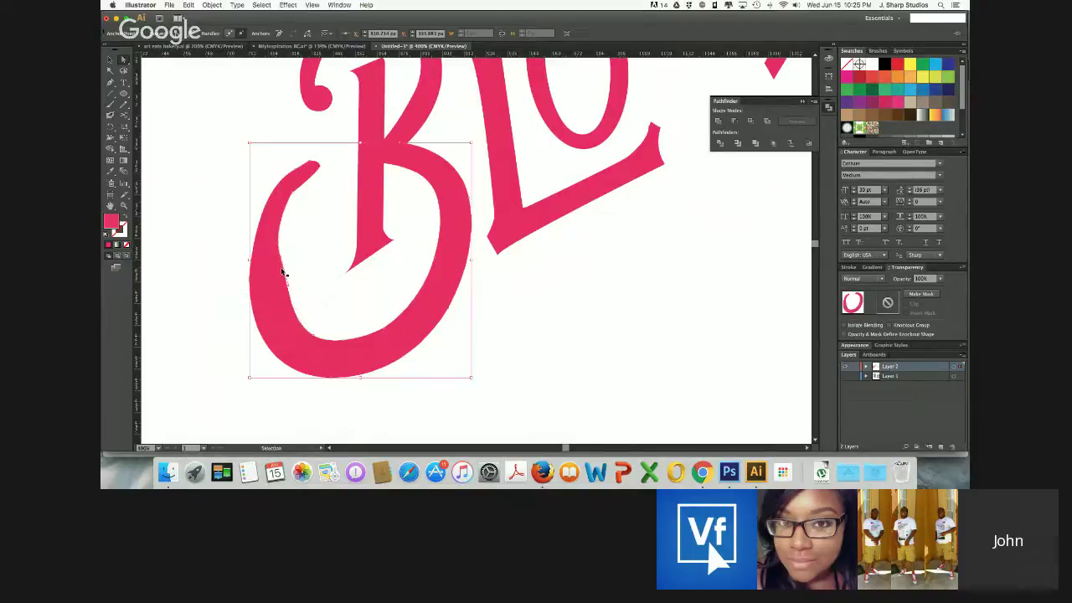
key(super+z)
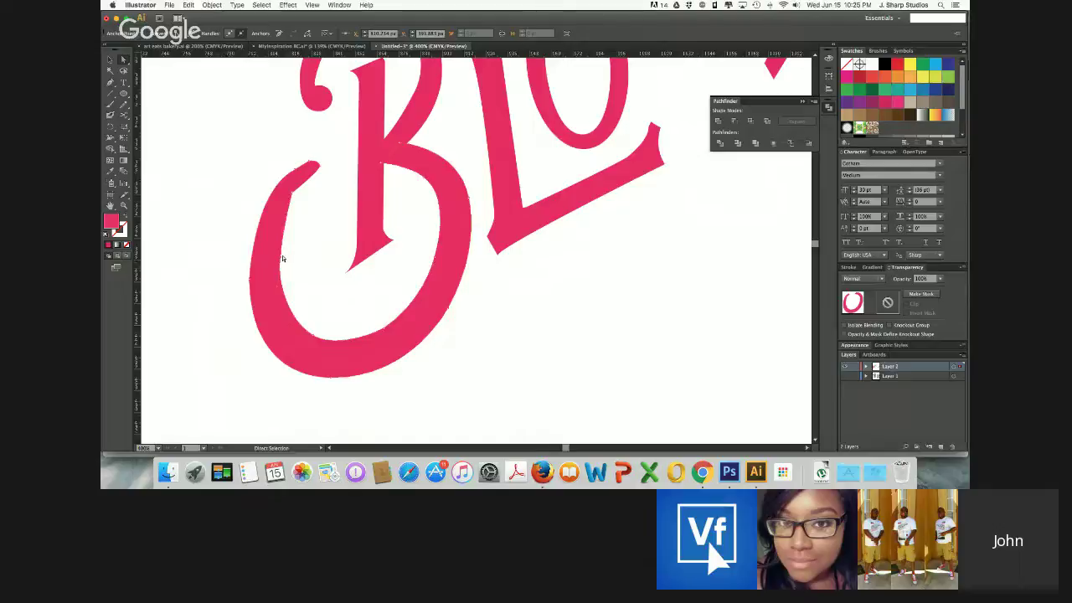
Move the inner-left anchor of the B's bowl outward and smooth the curve up to the stroke's end
drag(281, 256, 272, 256)
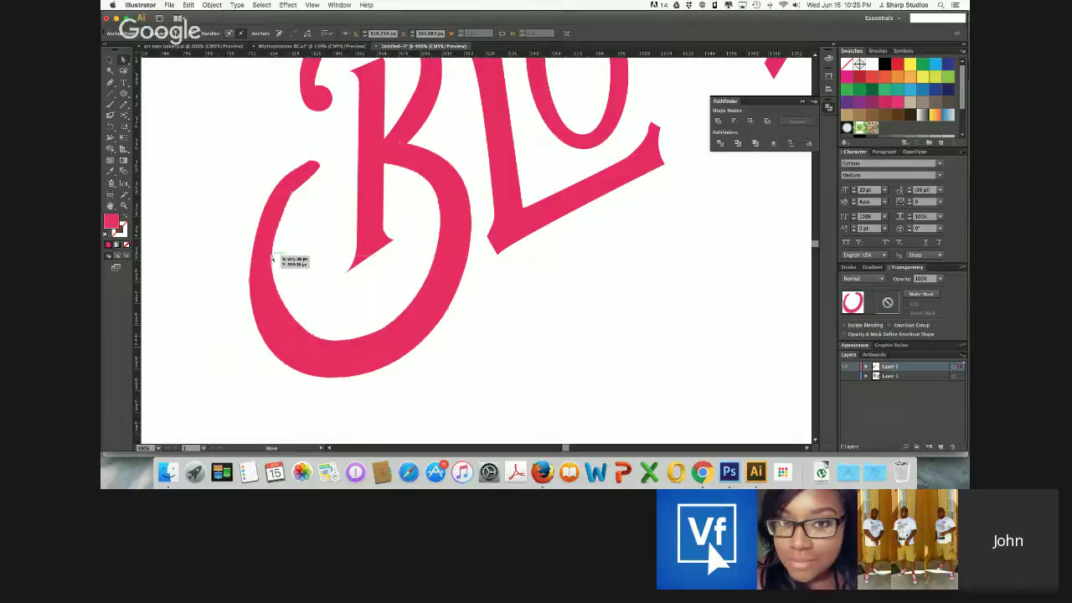
mouse_move(295, 194)
mouse_down()
mouse_move(299, 173)
mouse_move(242, 198)
mouse_up()
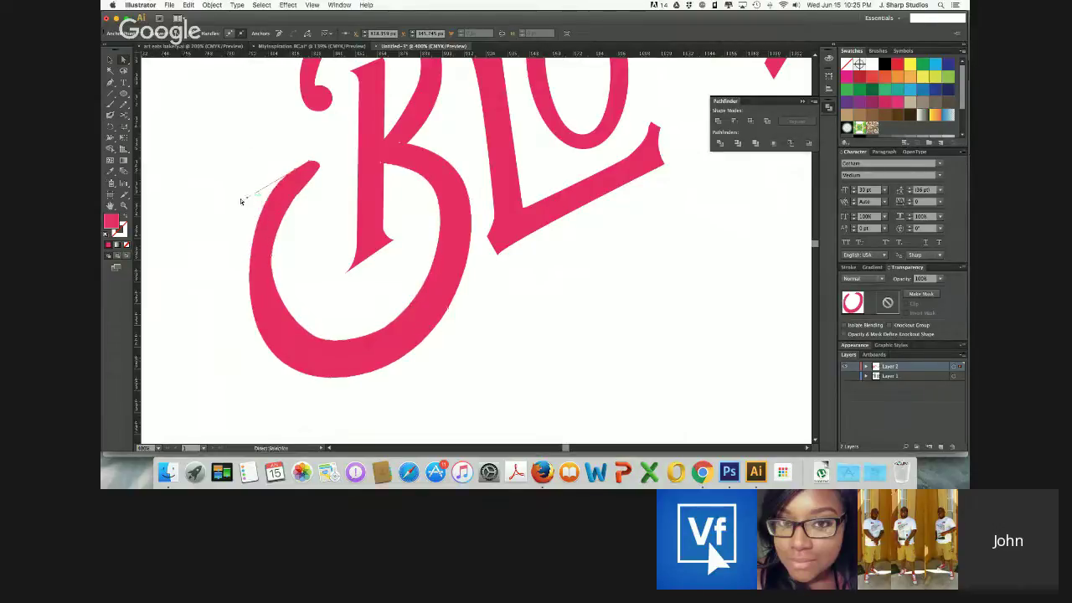
click(266, 198)
scroll(307, 203, up, 3)
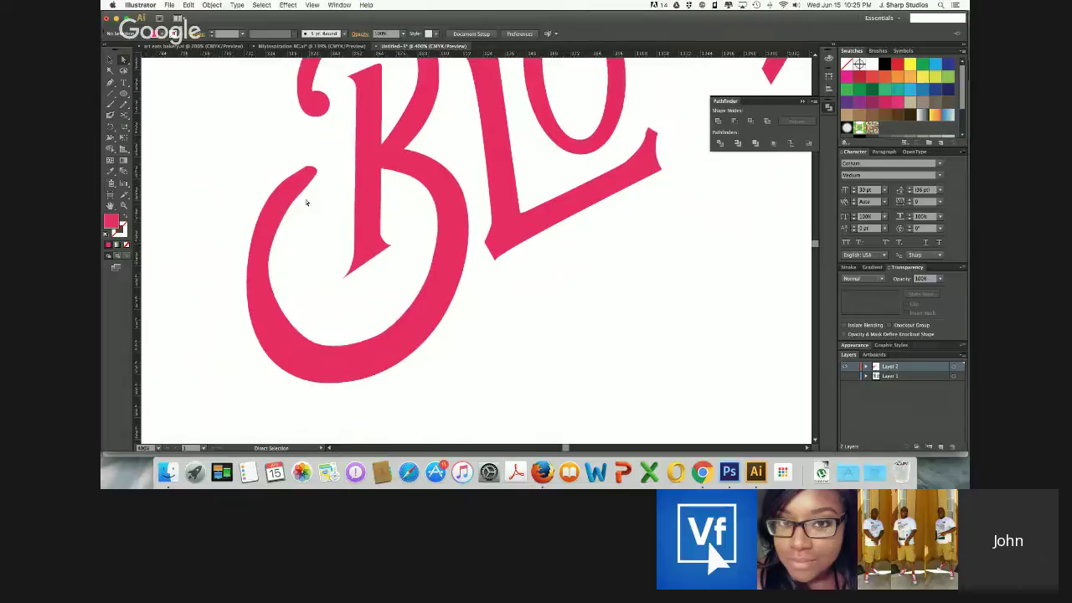
key(super+minus)
key(super+minus)
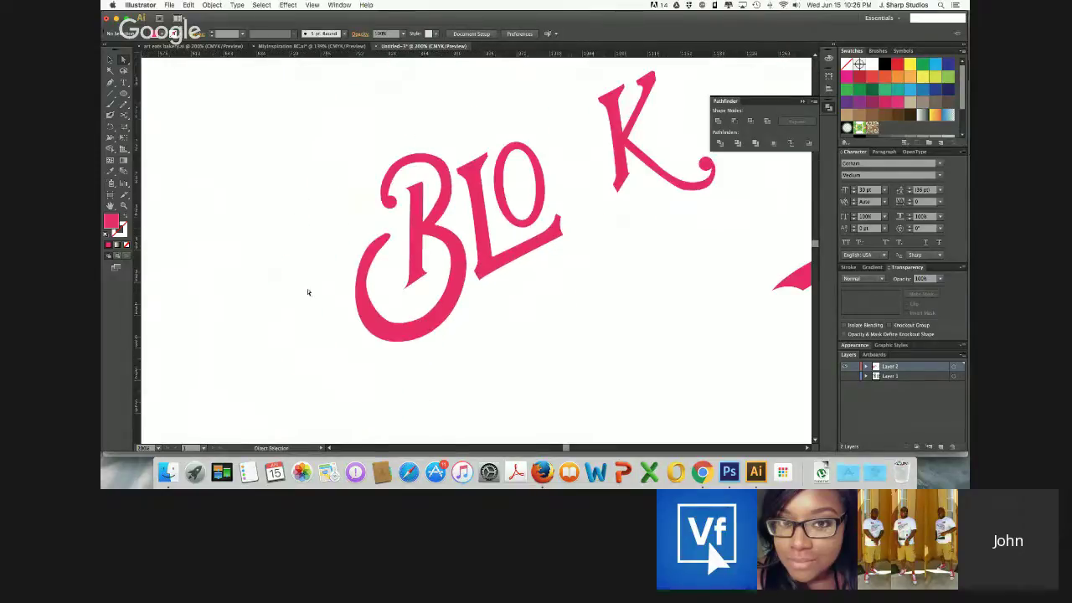
key(ctrl+Up)
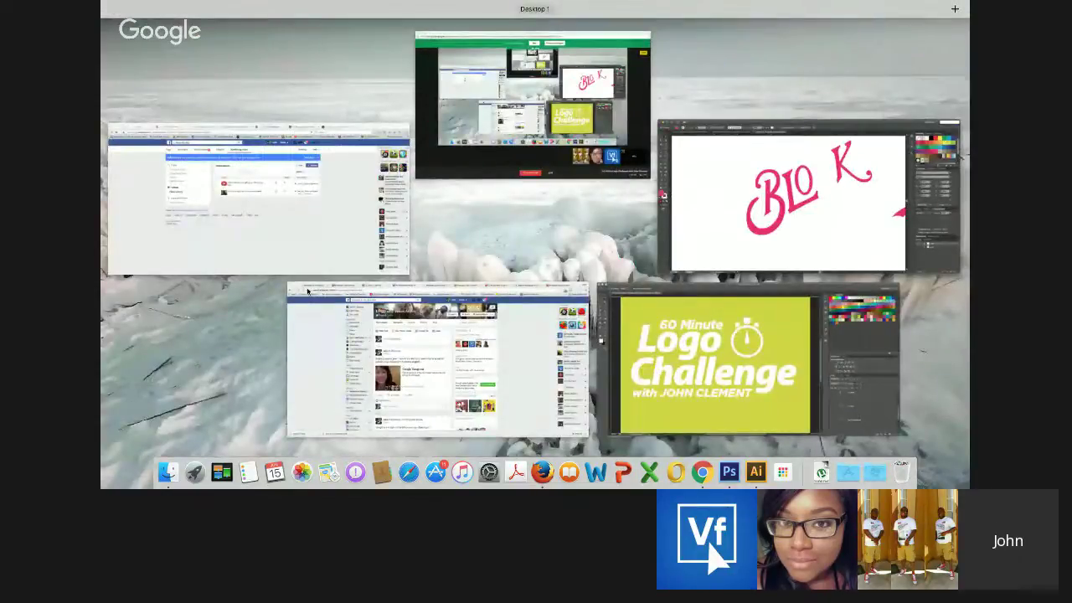
key(ctrl+Up)
key(ctrl+Up)
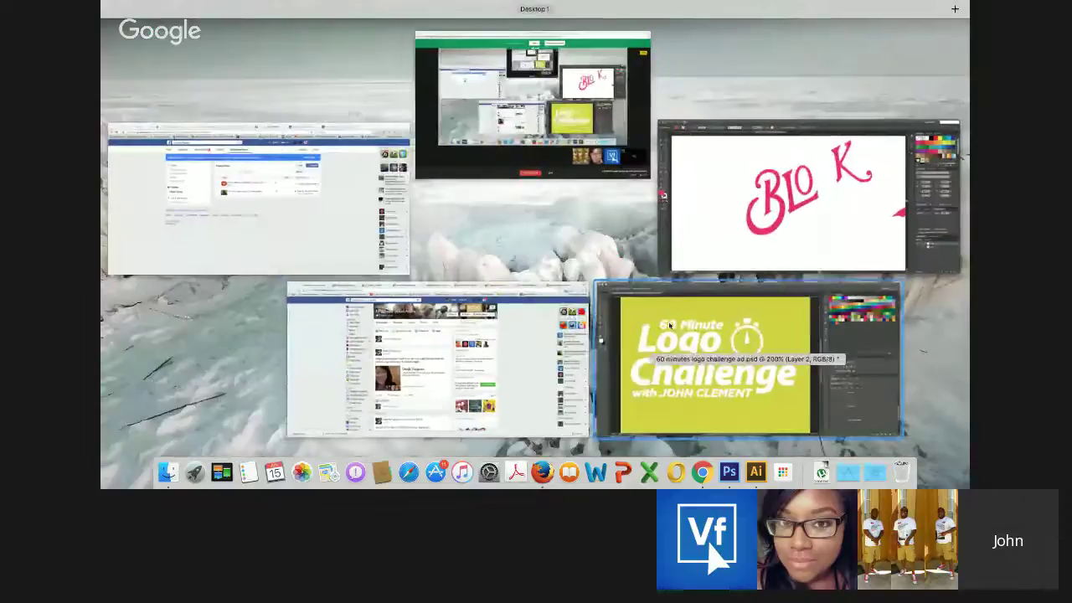
click(748, 215)
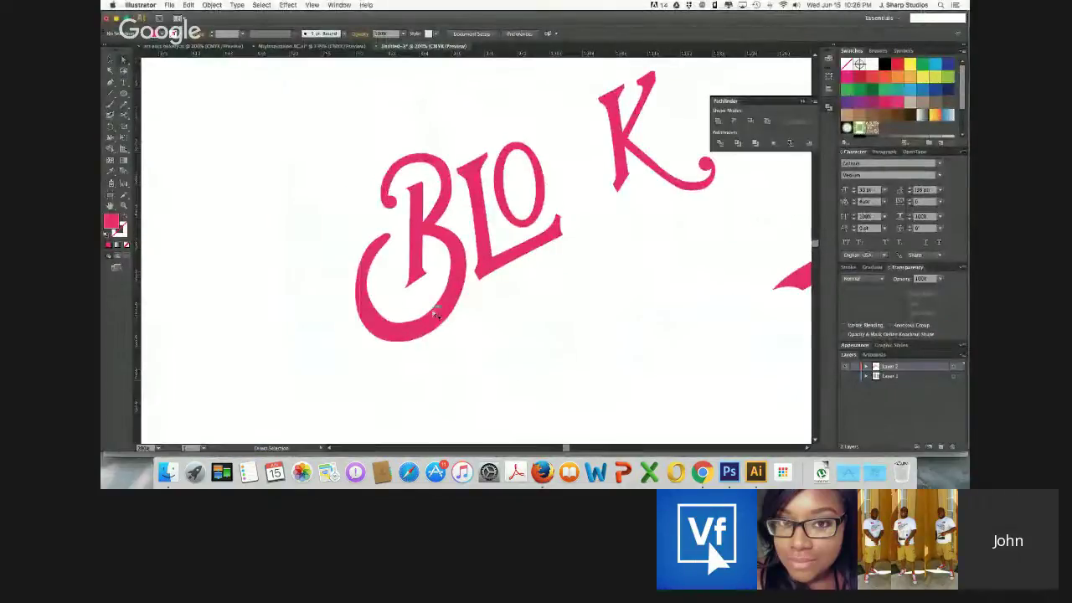
Extend the pointed tip of the L's upper serif slightly up and to the right
scroll(433, 313, up, 5)
scroll(434, 314, up, 4)
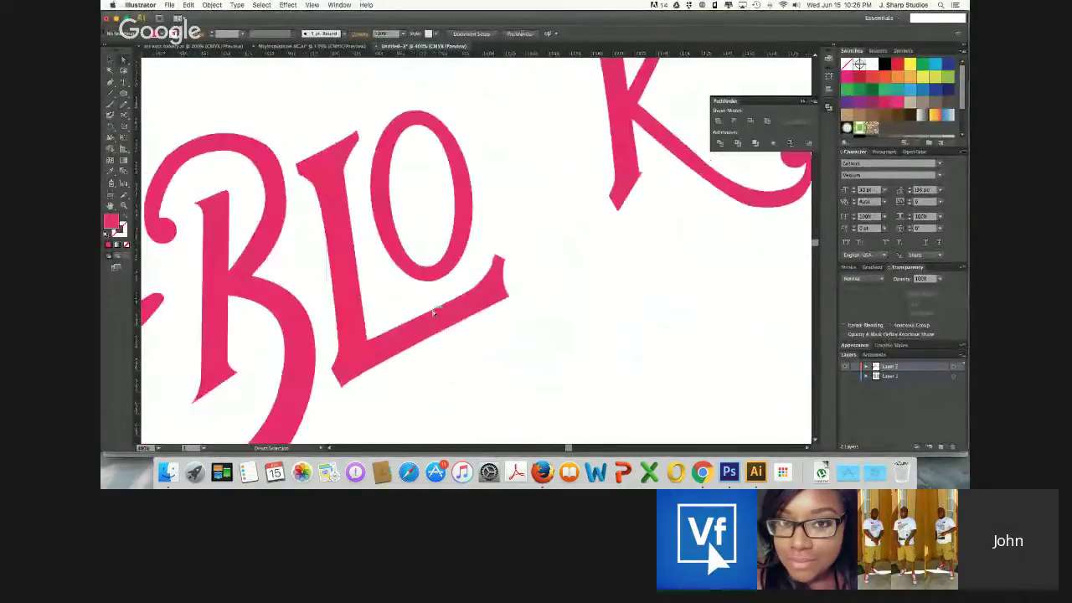
click(367, 221)
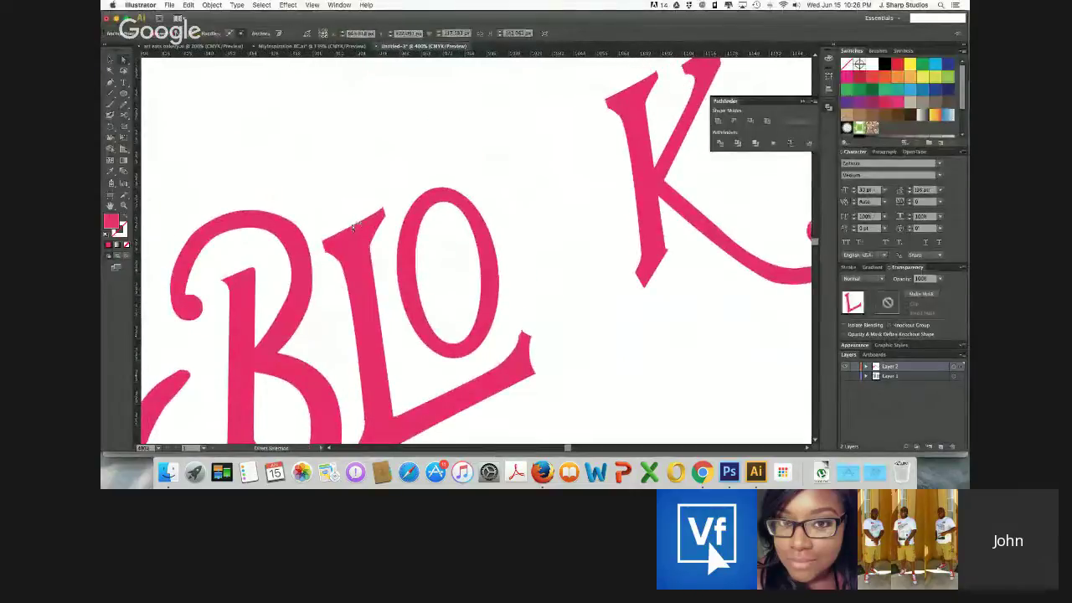
click(381, 214)
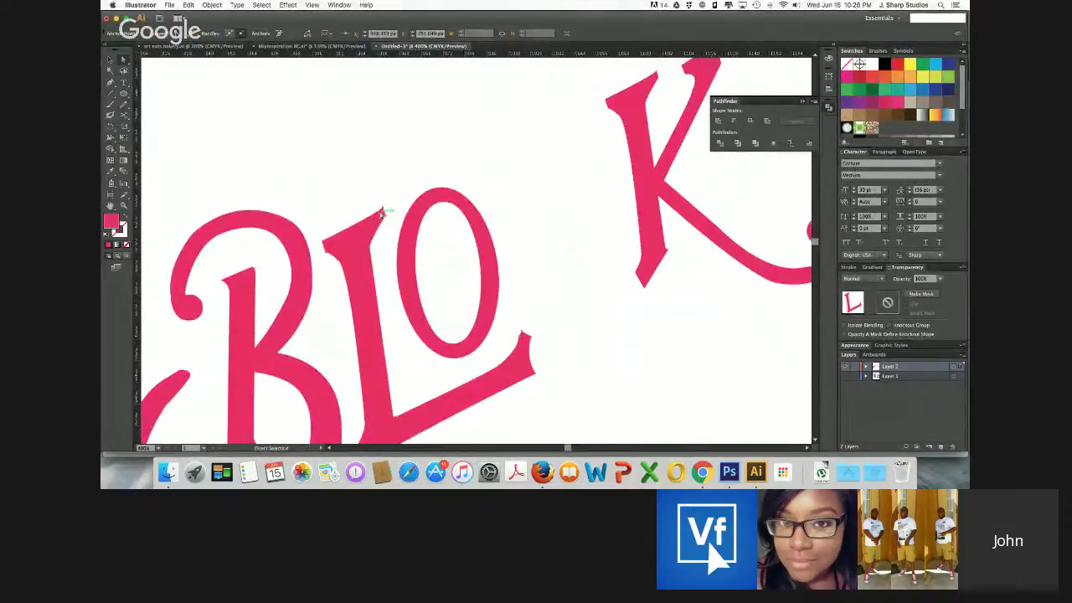
drag(382, 214, 386, 208)
click(373, 145)
scroll(414, 238, right, 5)
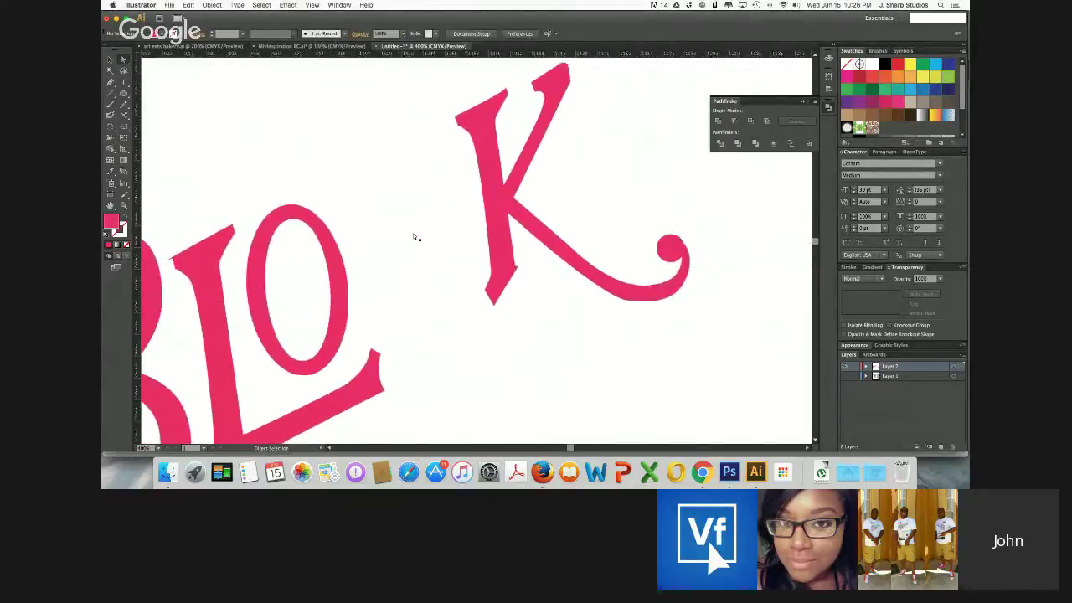
Widen the foot of the K's stem by pulling its right corner outward and shifting its bottom point slightly up and left
scroll(494, 310, up, 3)
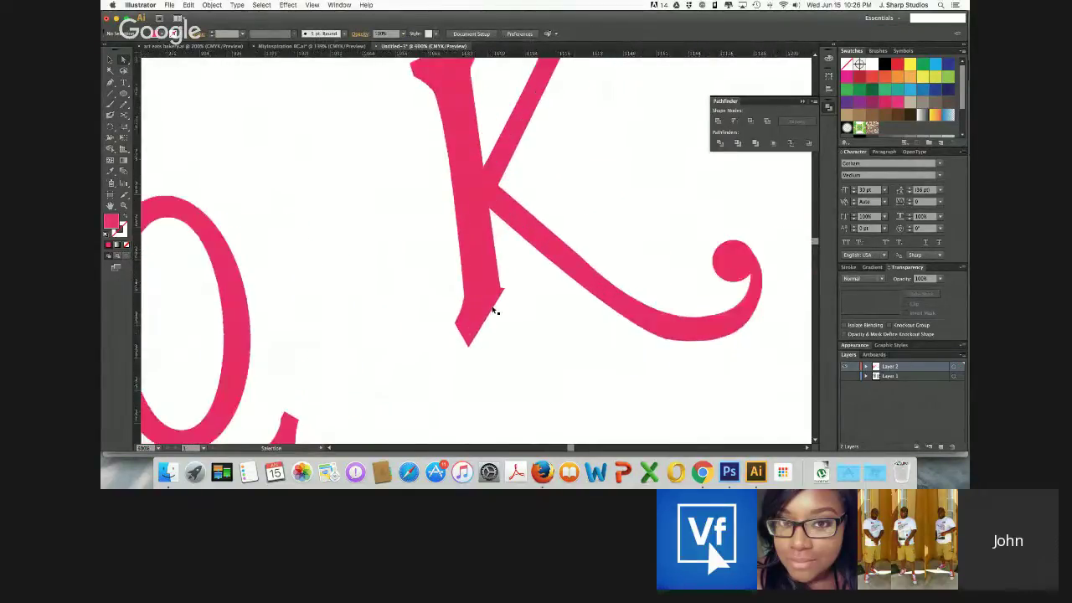
drag(494, 309, 506, 314)
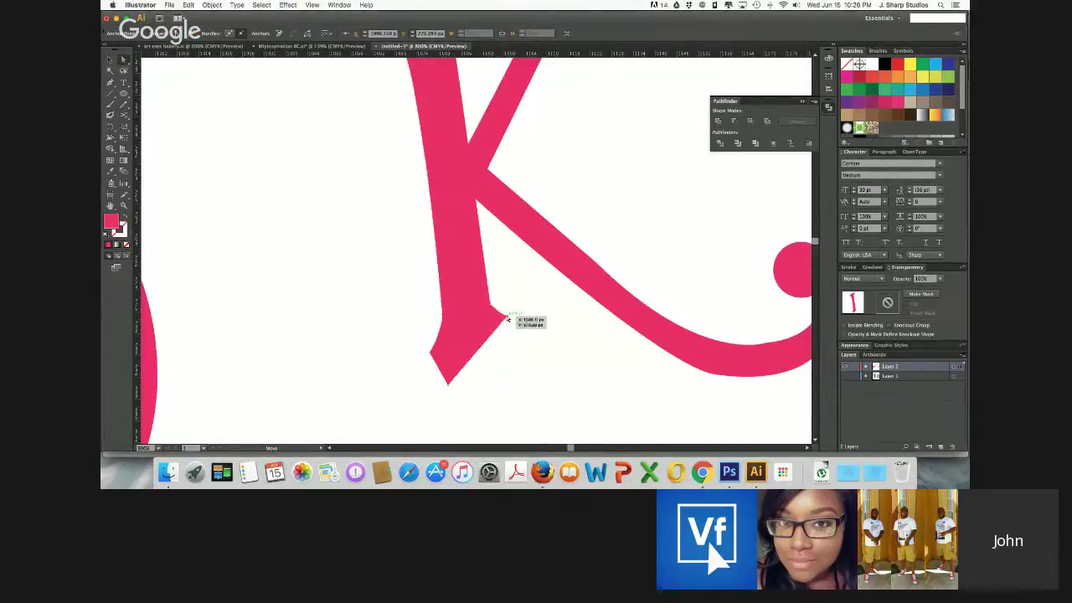
drag(448, 384, 442, 381)
click(432, 364)
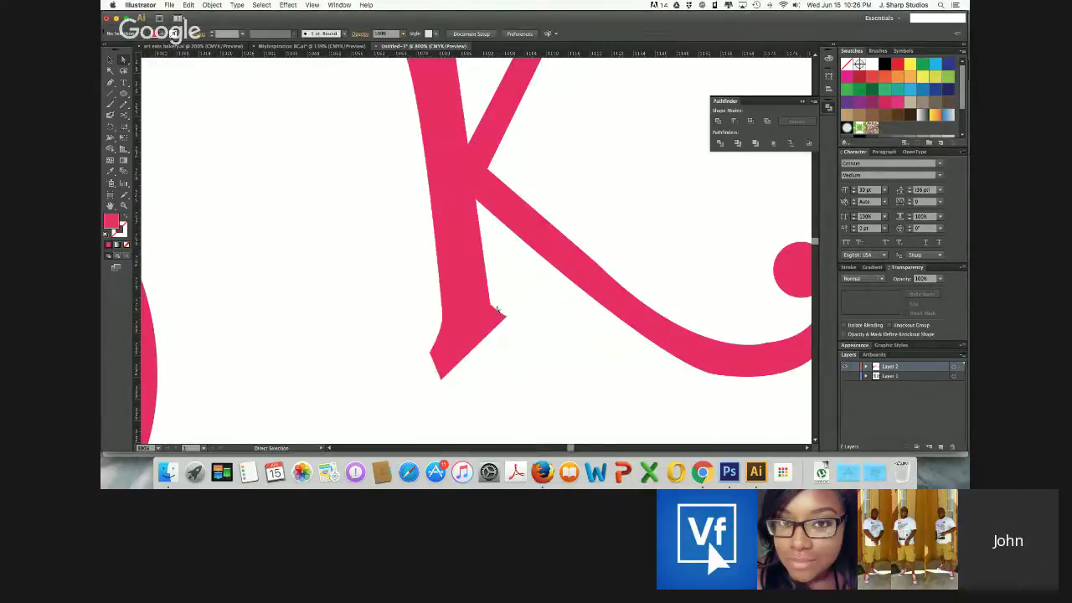
Adjust the direction handle on the outer edge of the K's curled tail
key(super+minus)
key(super+minus)
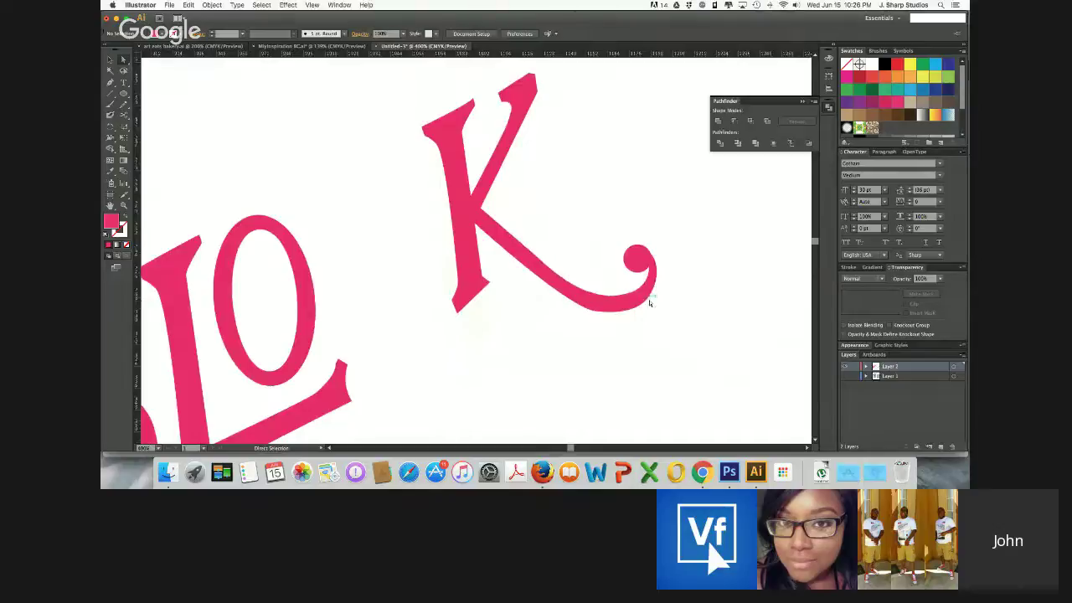
click(654, 266)
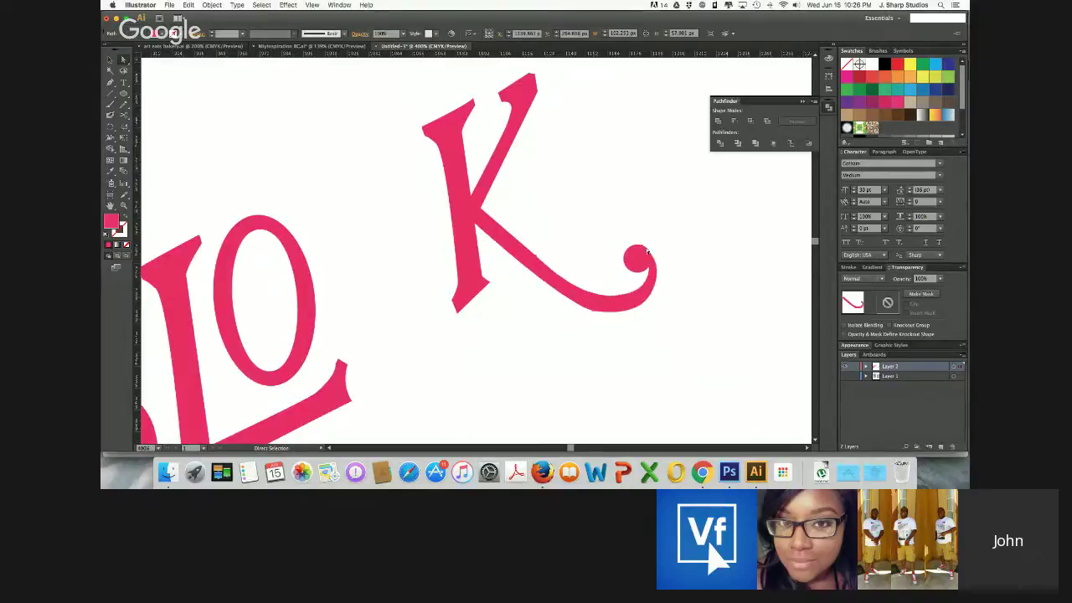
click(652, 254)
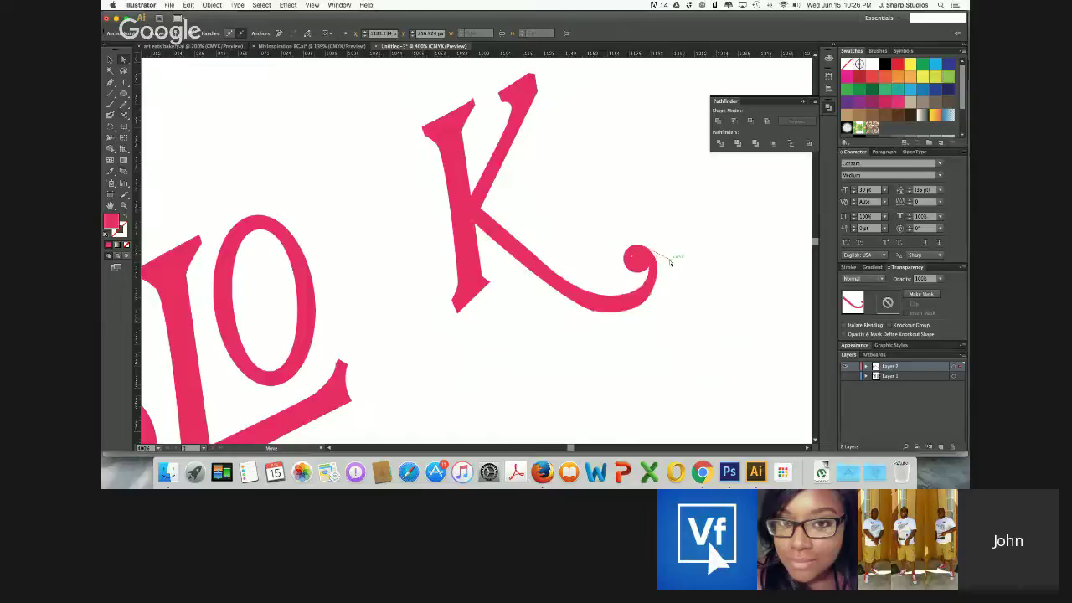
click(677, 296)
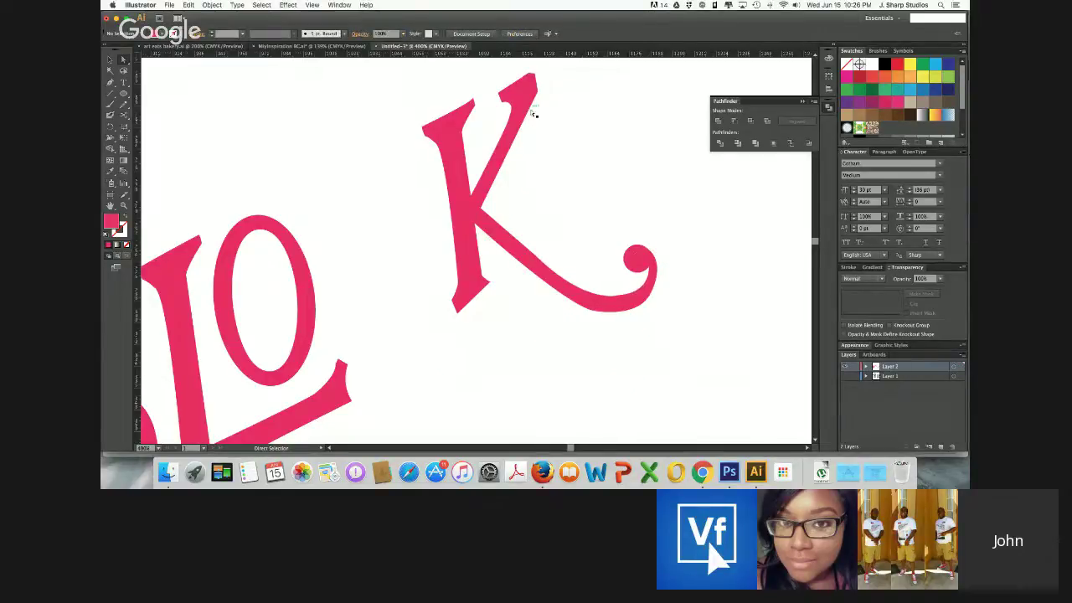
Refine the pointed tip of the K stem's upper serif by nudging its end anchor
scroll(534, 111, up, 3)
key(super+equal)
key(super+equal)
scroll(534, 112, up, 3)
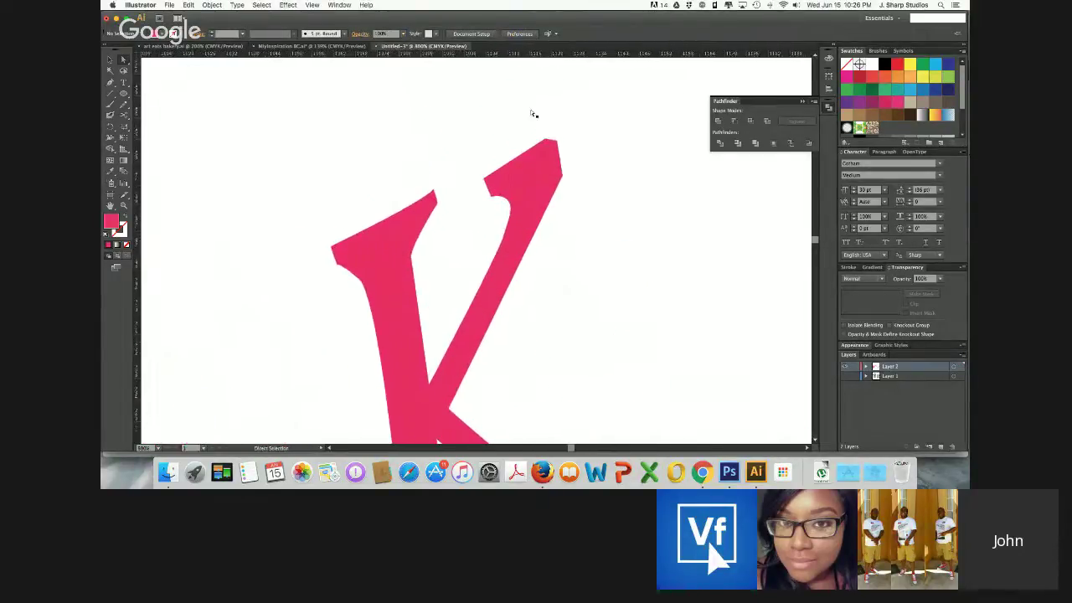
click(531, 169)
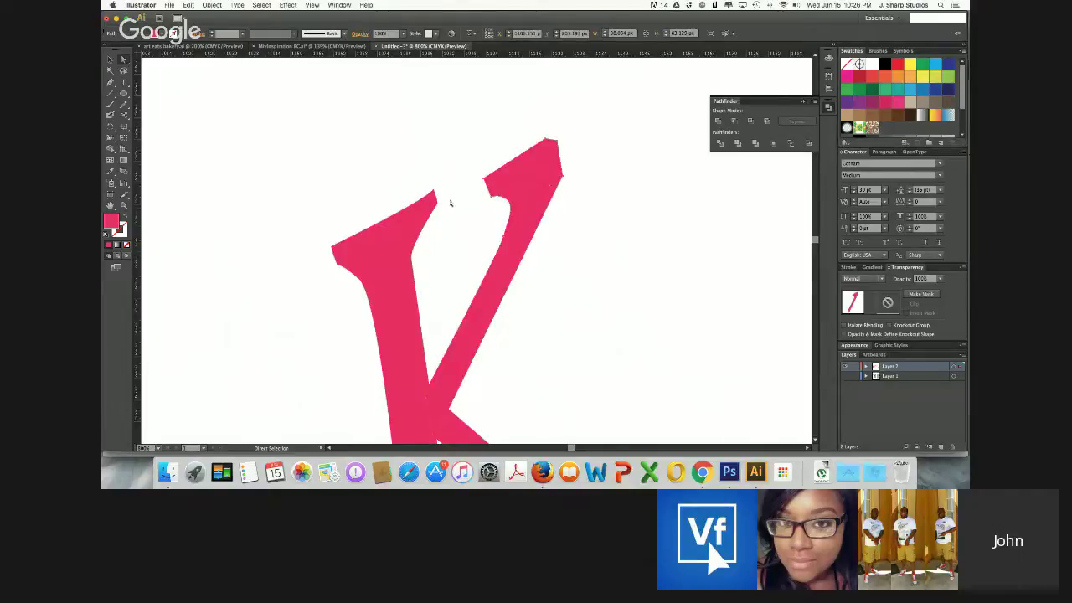
click(486, 182)
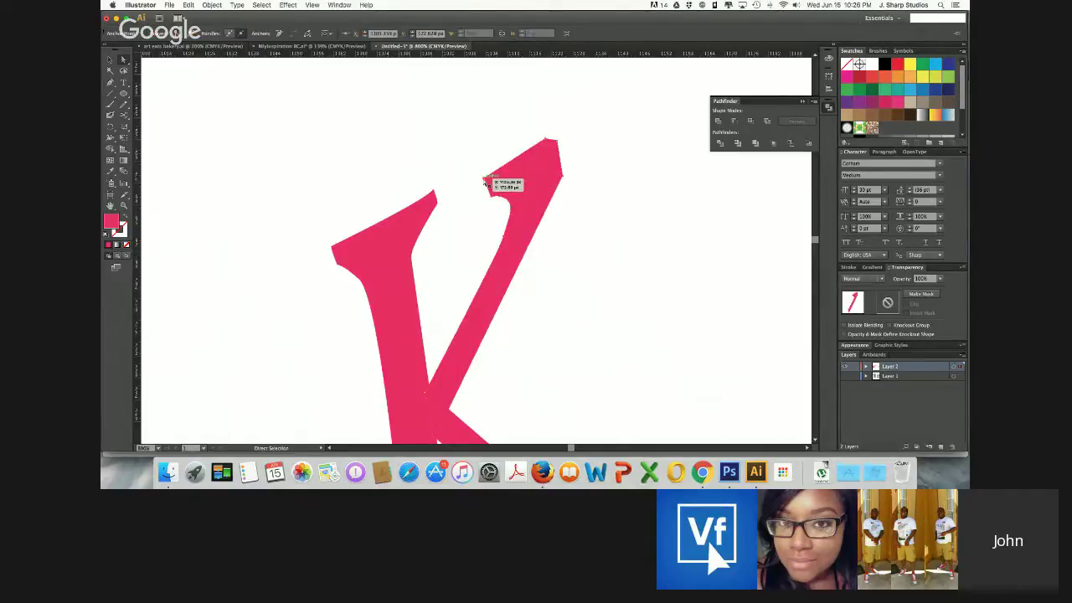
click(433, 192)
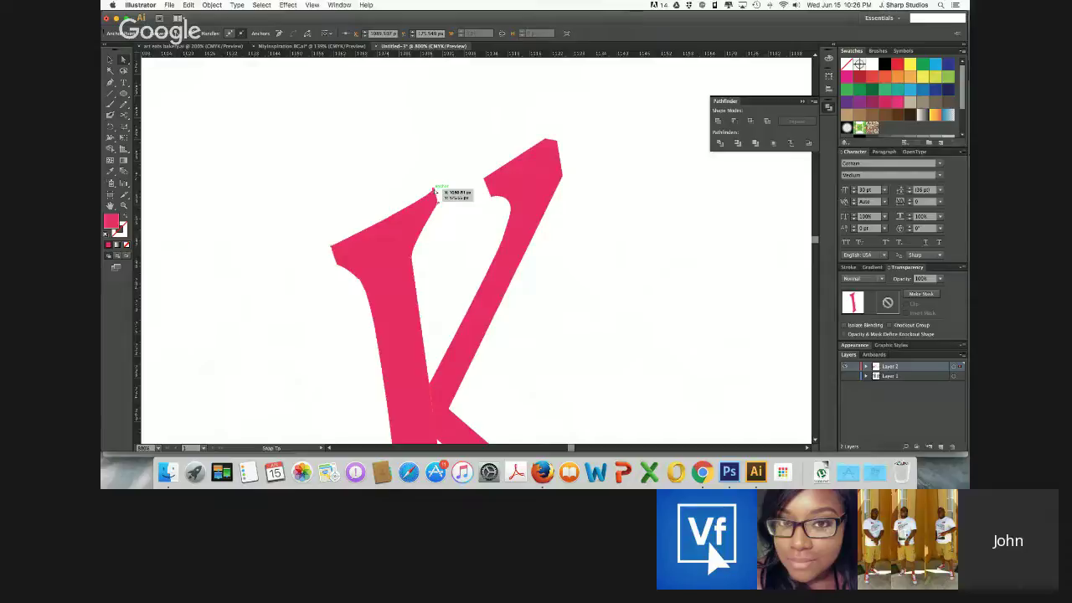
drag(434, 192, 426, 198)
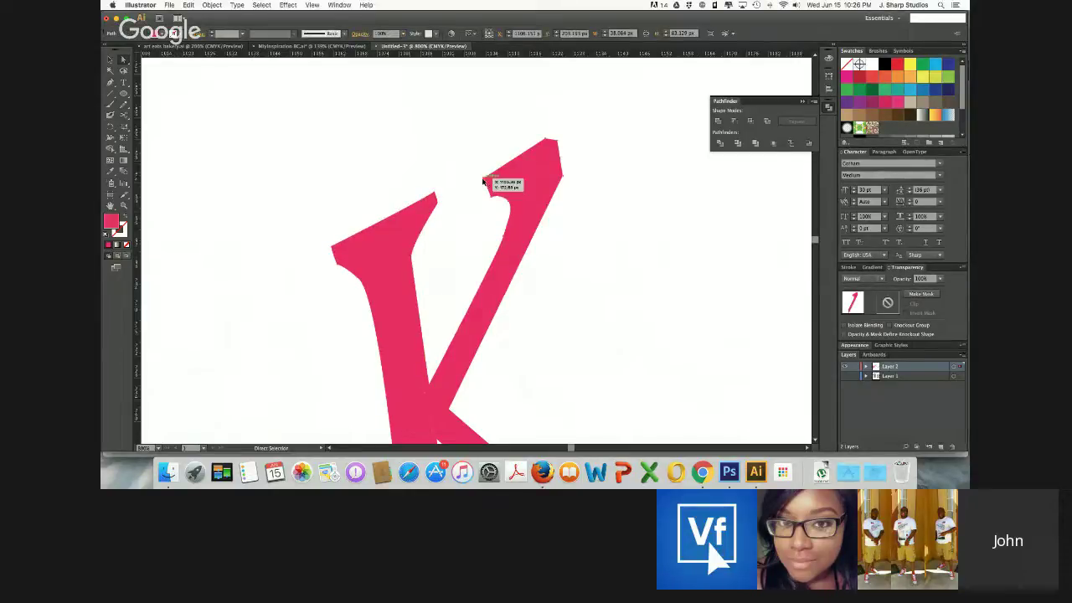
Move the left corner anchor of the K's upper arm slightly up and outward
drag(483, 181, 482, 177)
key(super+z)
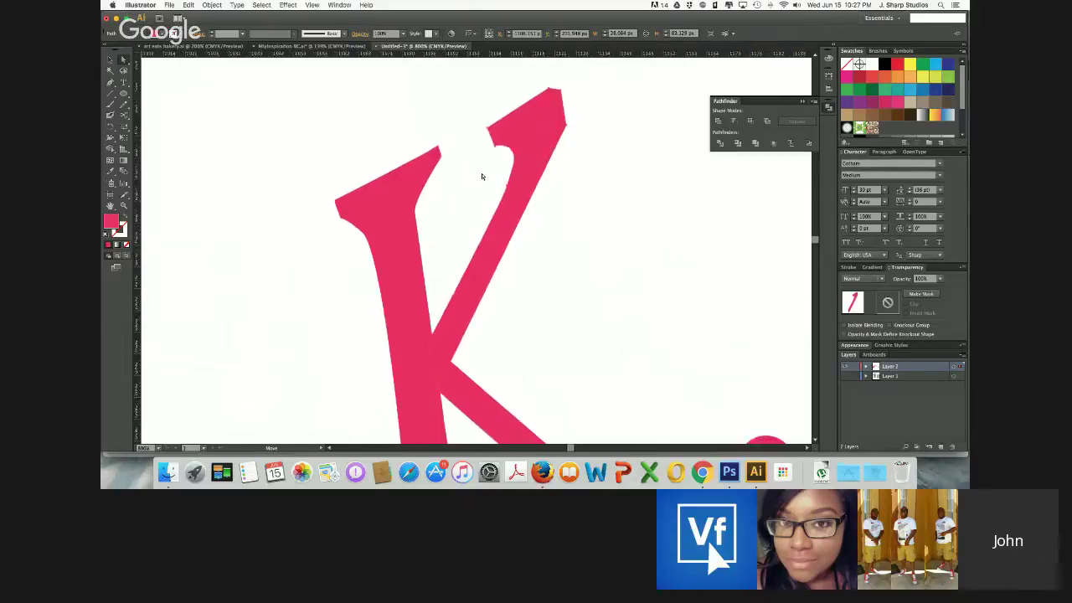
key(super+shift+z)
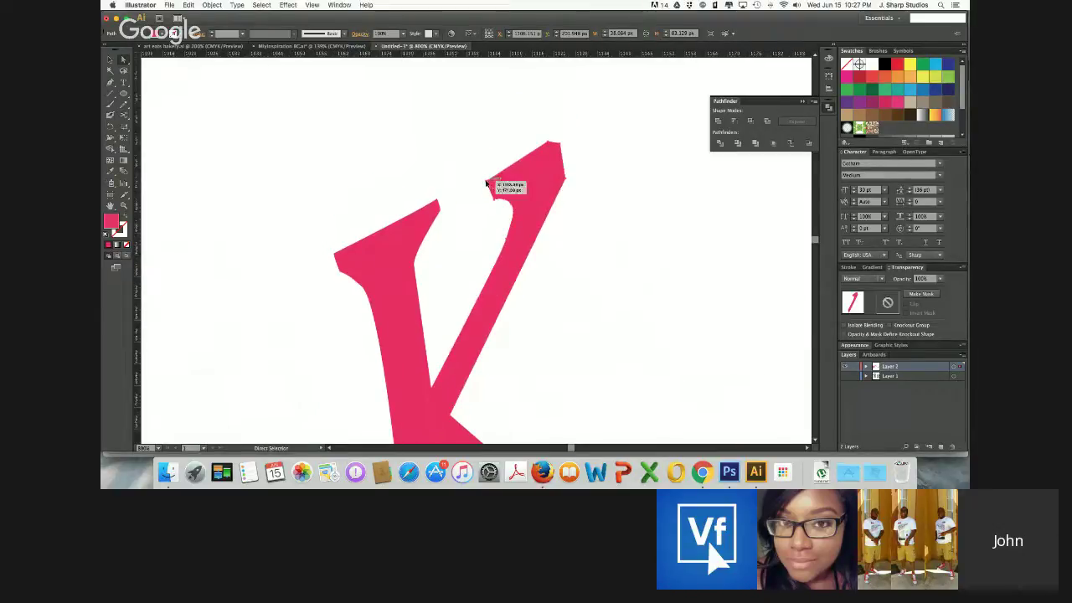
drag(484, 183, 485, 176)
click(524, 129)
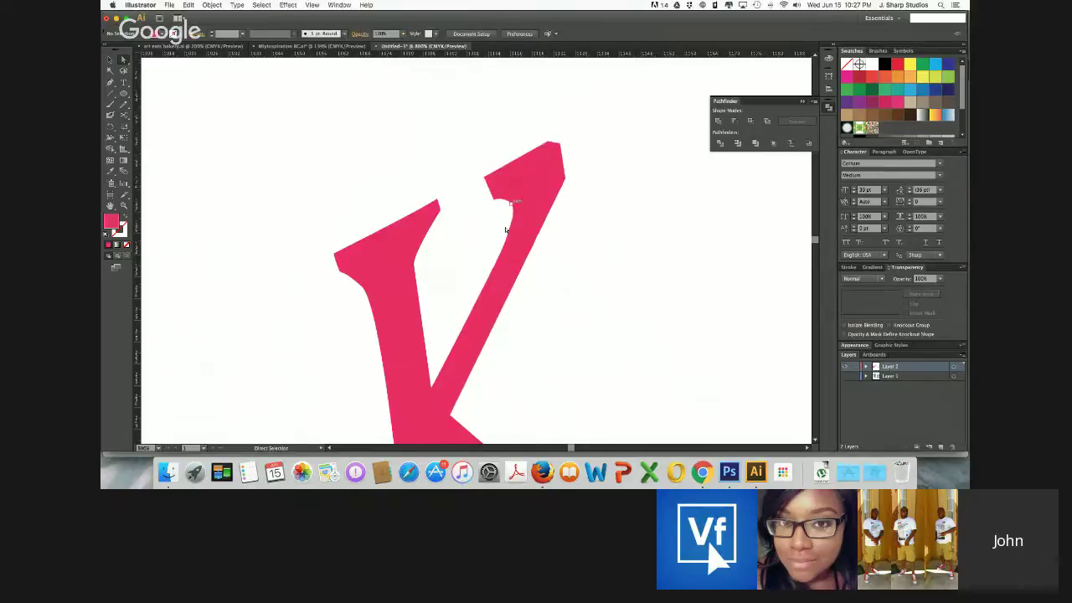
Sharpen the top of the K's upper arm to a point and move its right-edge anchor up and outward
drag(567, 176, 565, 134)
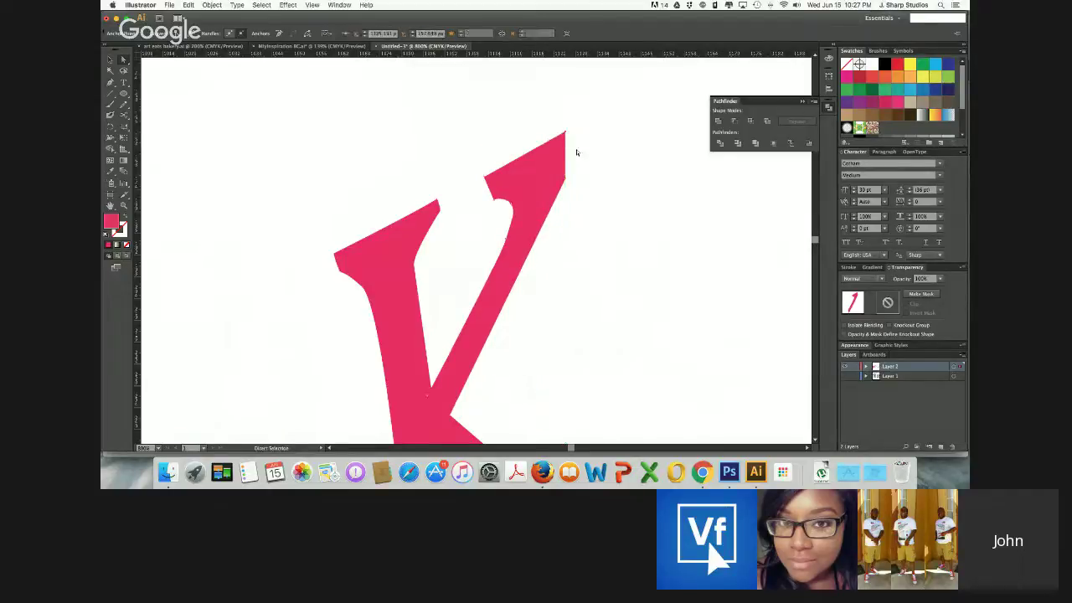
click(584, 179)
drag(568, 183, 578, 153)
scroll(436, 220, down, 5)
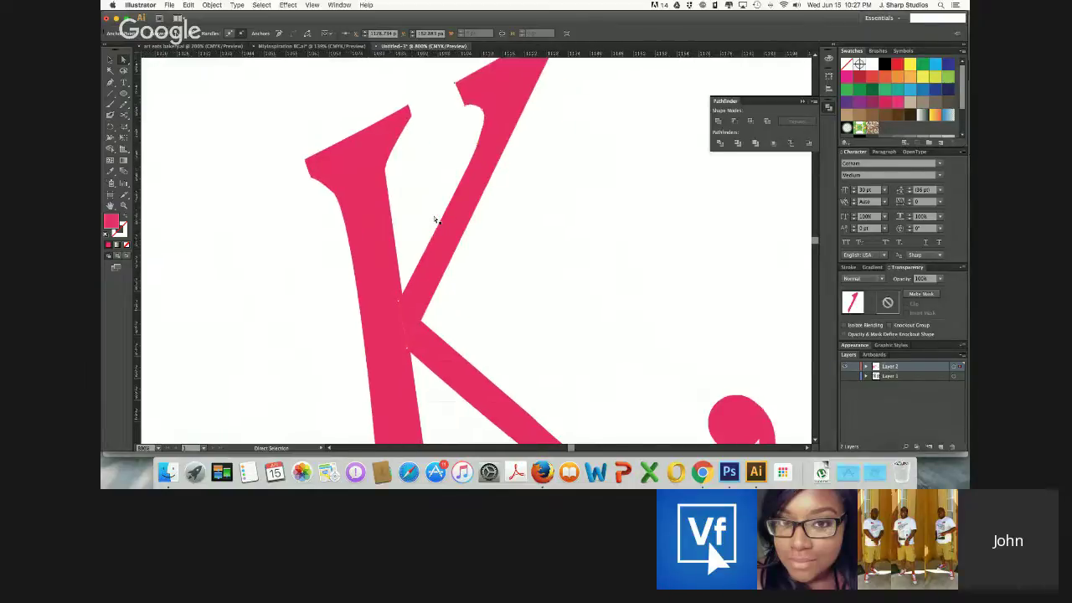
click(489, 284)
Round the outer edge of the K's curled tail by extending the curl's handle and adjusting the lower-right anchor's handle
scroll(488, 285, down, 4)
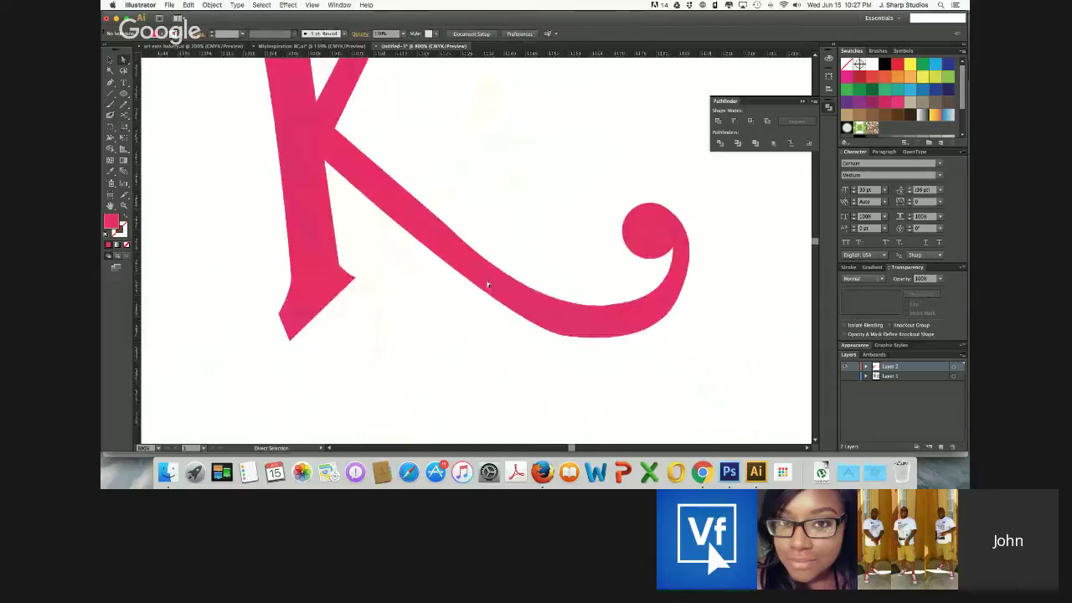
click(681, 294)
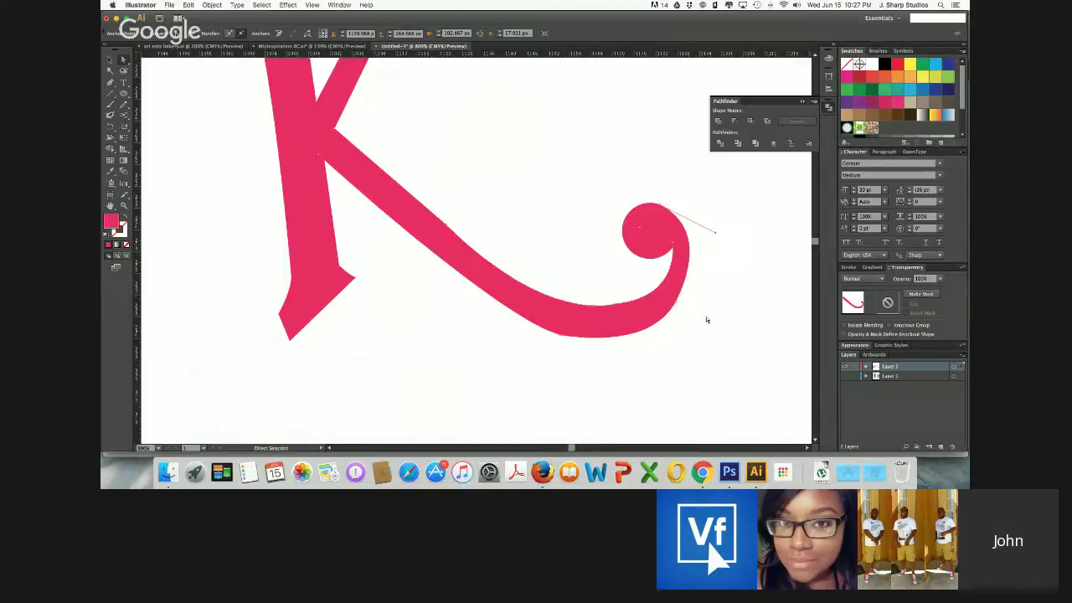
drag(717, 236, 724, 238)
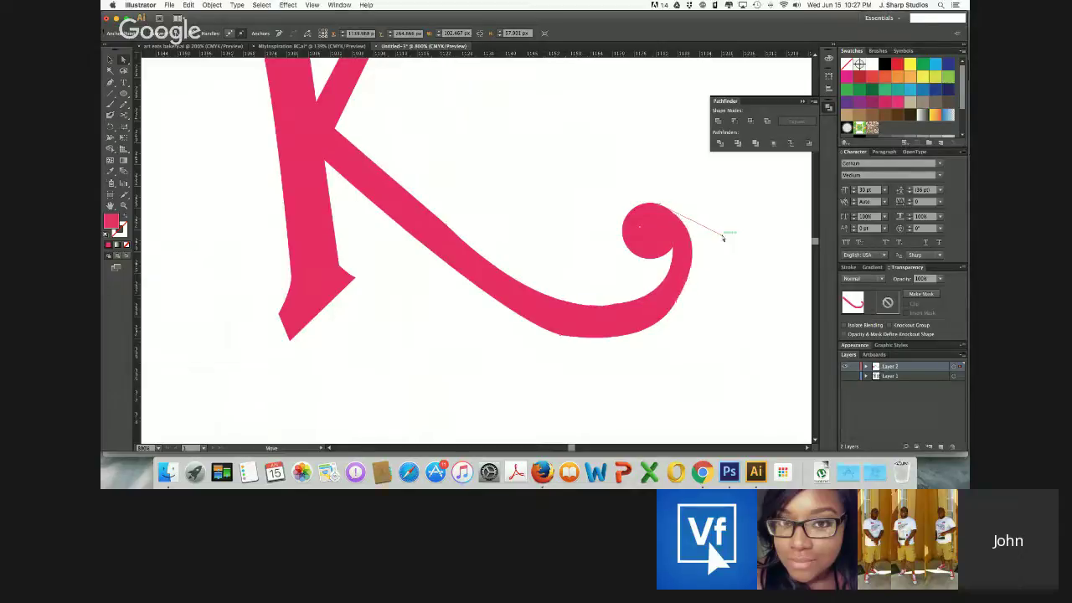
click(677, 307)
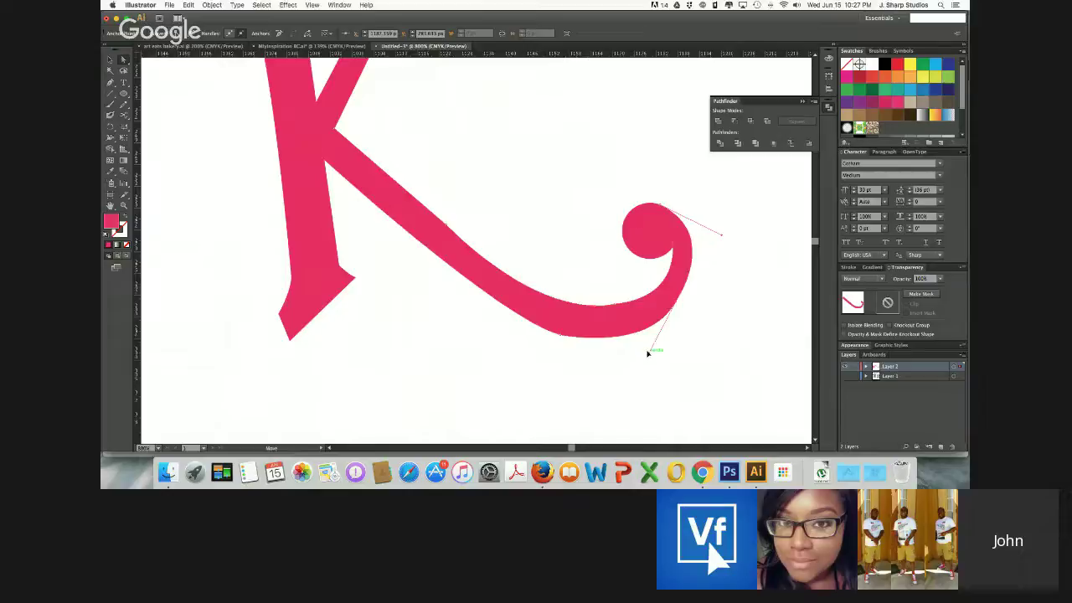
drag(649, 352, 646, 352)
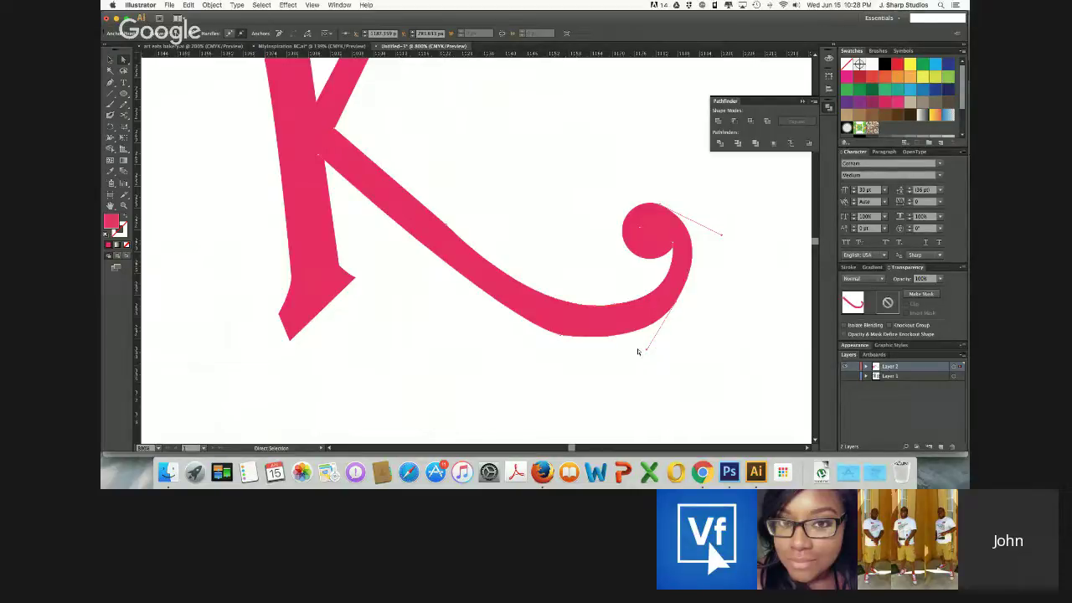
Smooth the underside of the K's leg by moving its bottom anchor to the right and lengthening the handle toward the stem
scroll(638, 352, down, 2)
click(571, 328)
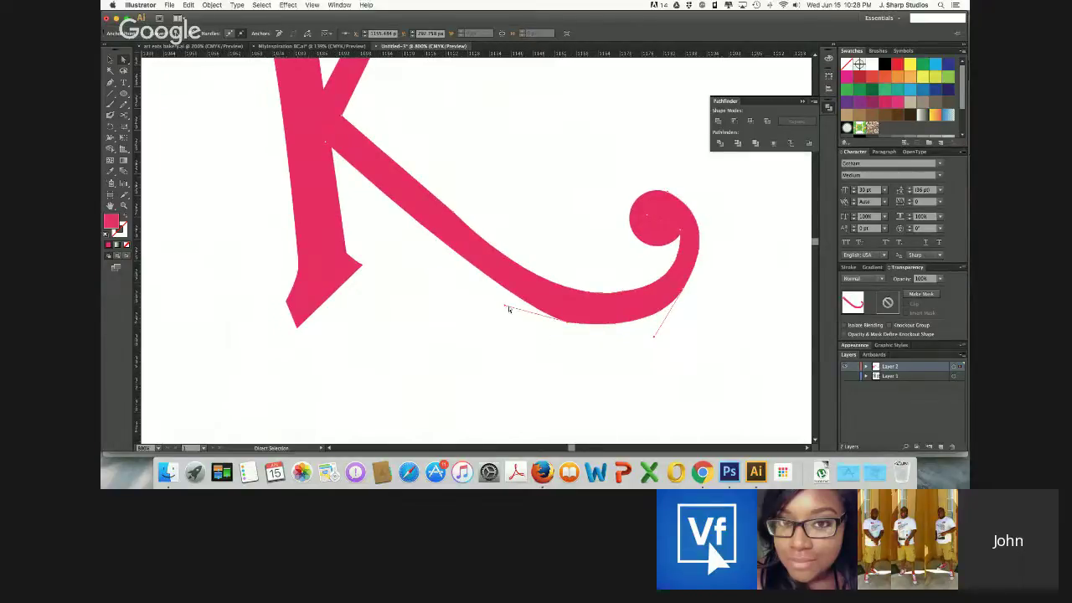
drag(506, 309, 489, 300)
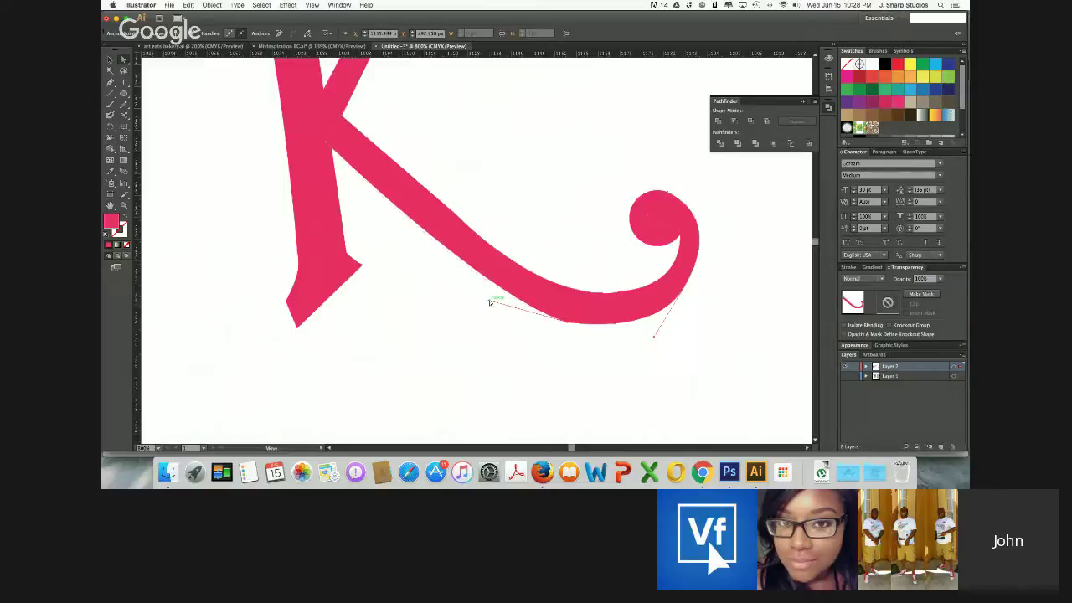
click(454, 214)
mouse_move(558, 316)
mouse_down()
mouse_move(560, 305)
mouse_move(575, 325)
mouse_up()
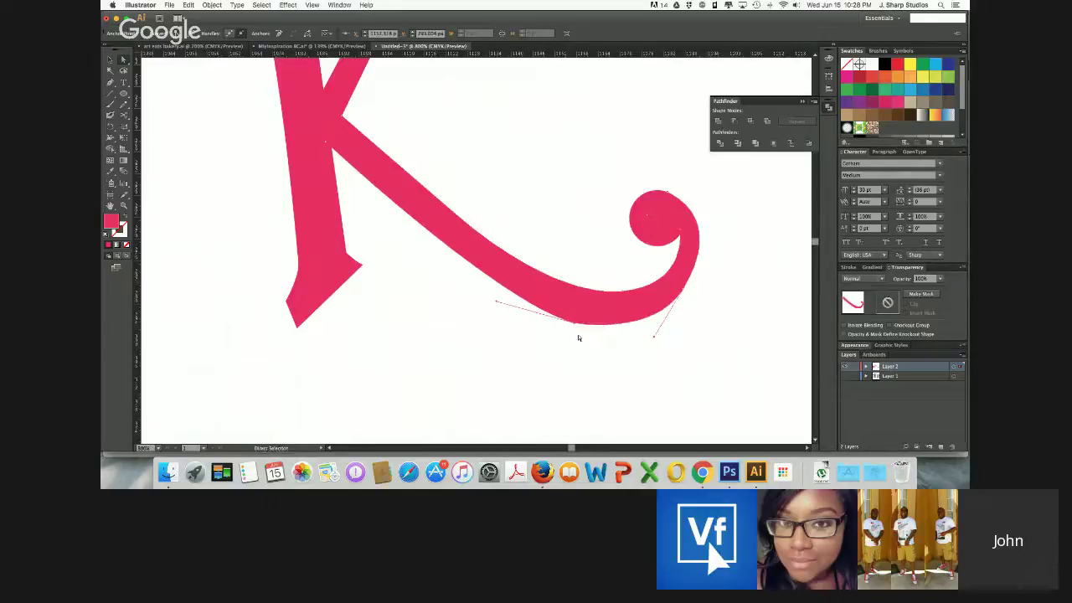
drag(496, 306, 450, 285)
click(479, 329)
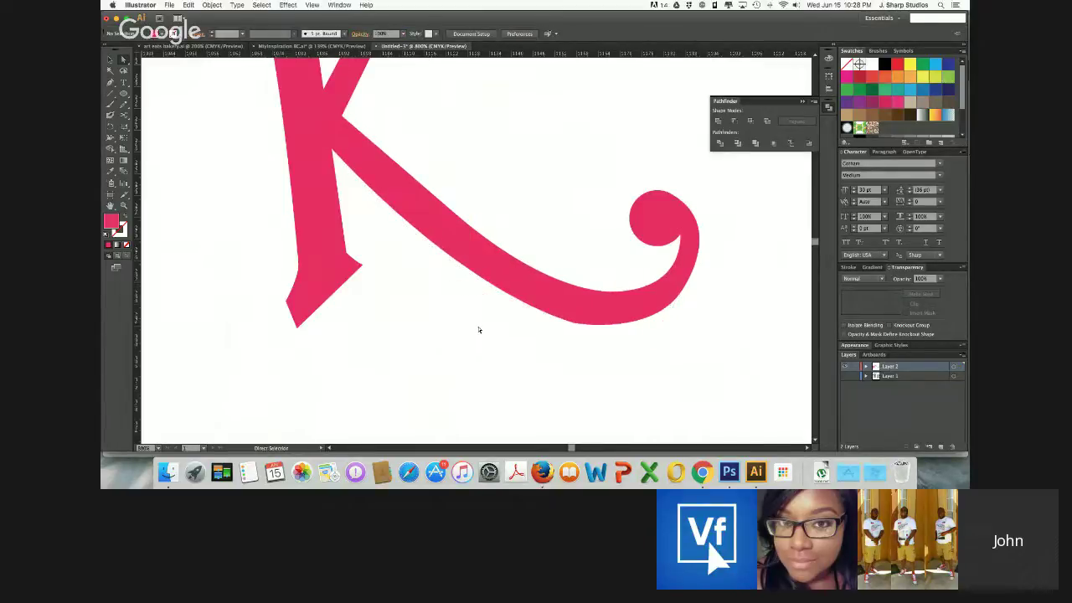
Show the sketch layer behind the lettering and bring the sketched C between the O and K into view
scroll(479, 330, up, 3)
scroll(479, 329, up, 2)
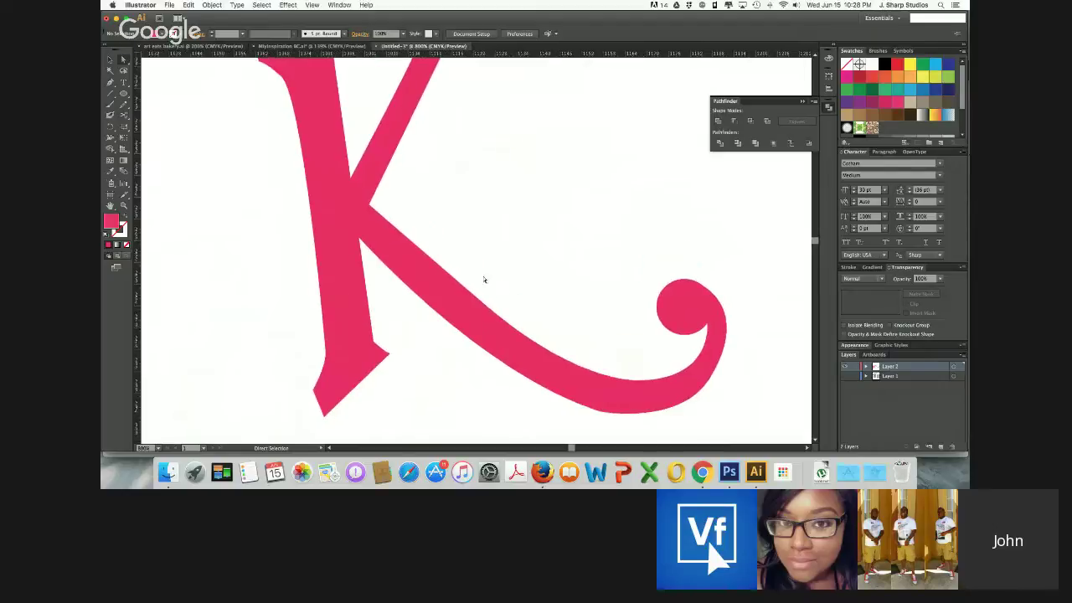
scroll(484, 279, down, 5)
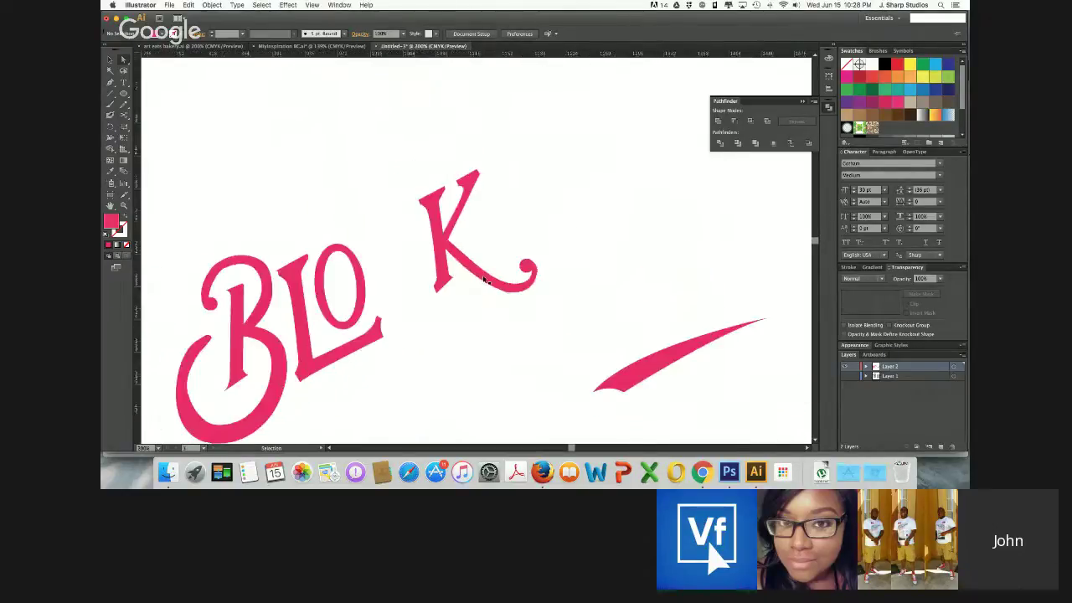
scroll(484, 279, up, 5)
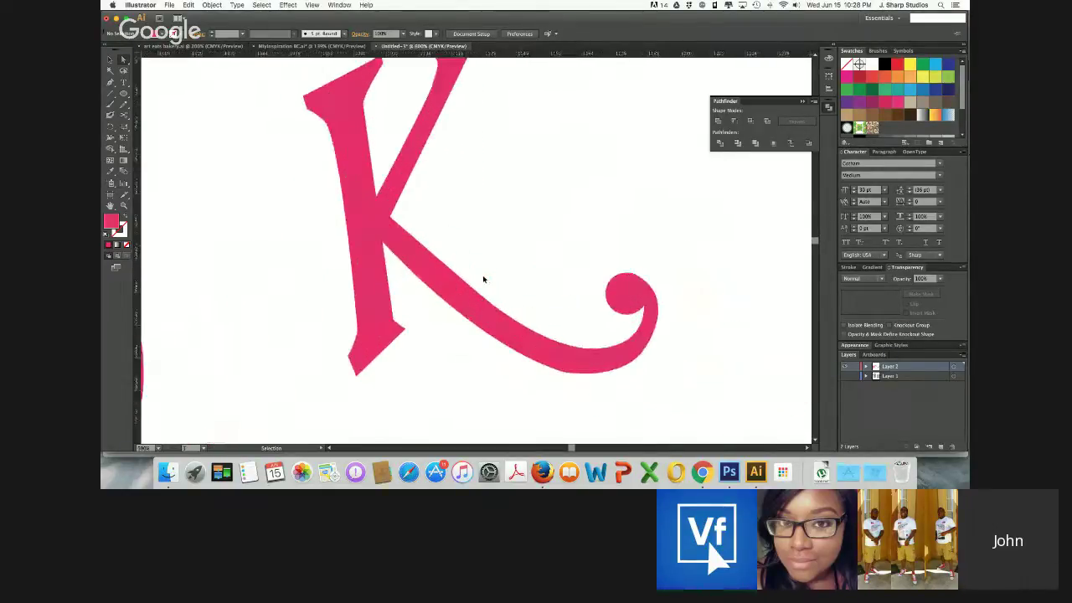
scroll(483, 279, up, 2)
scroll(553, 249, left, 3)
scroll(553, 249, up, 1)
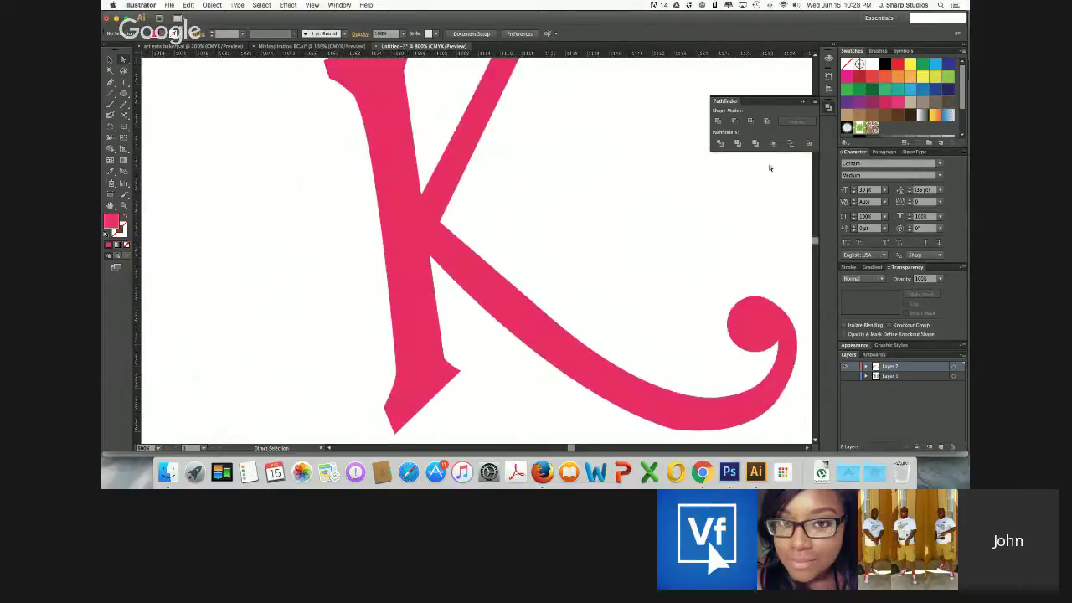
click(846, 377)
scroll(598, 295, up, 3)
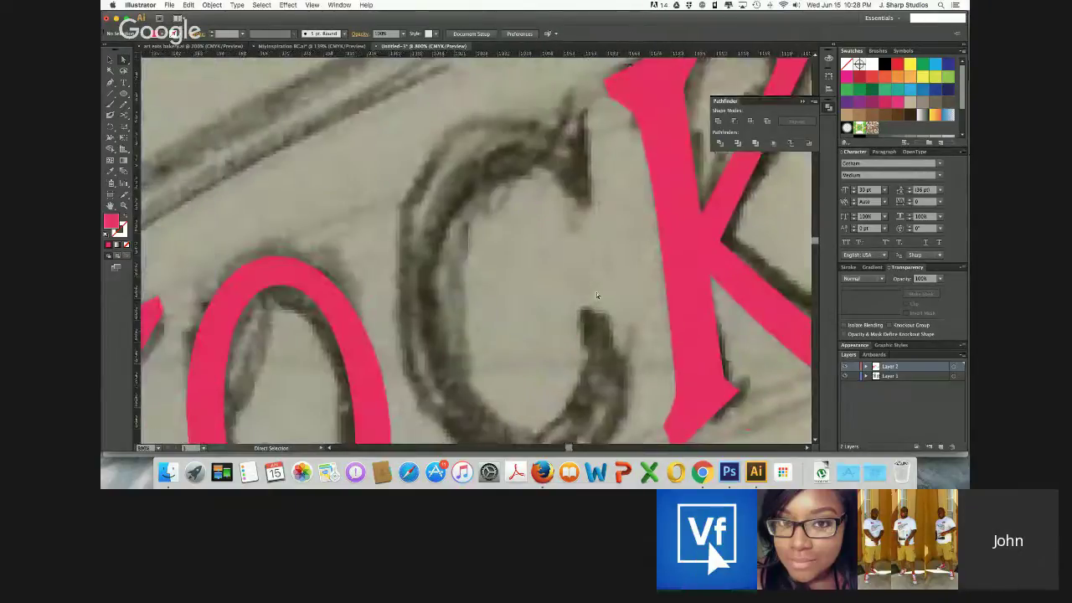
scroll(598, 295, down, 1)
scroll(597, 295, down, 1)
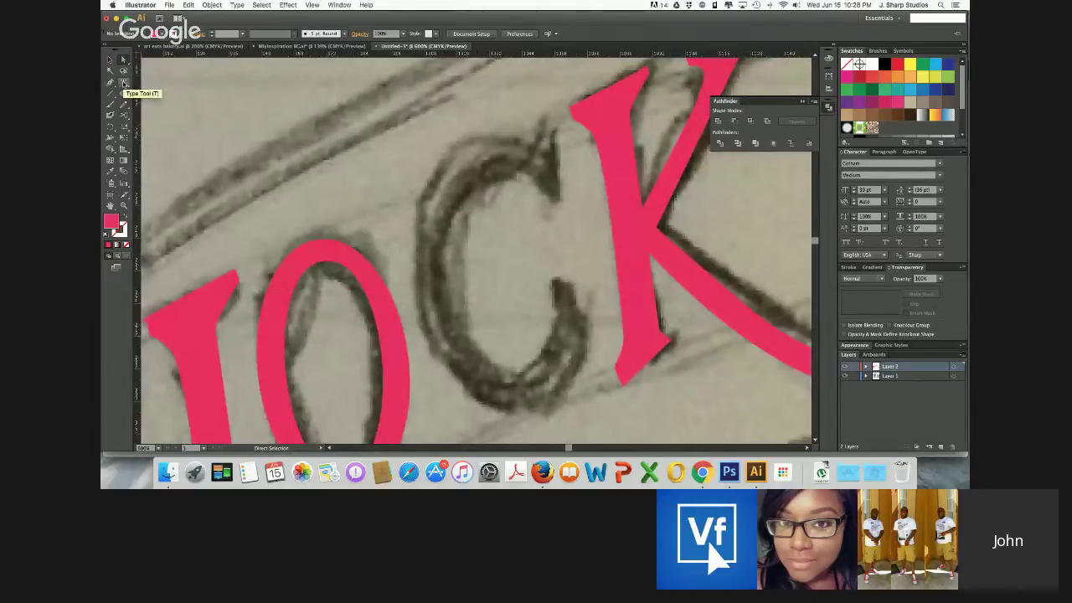
Duplicate the O and place the copy over the sketched C, just before the K
click(110, 82)
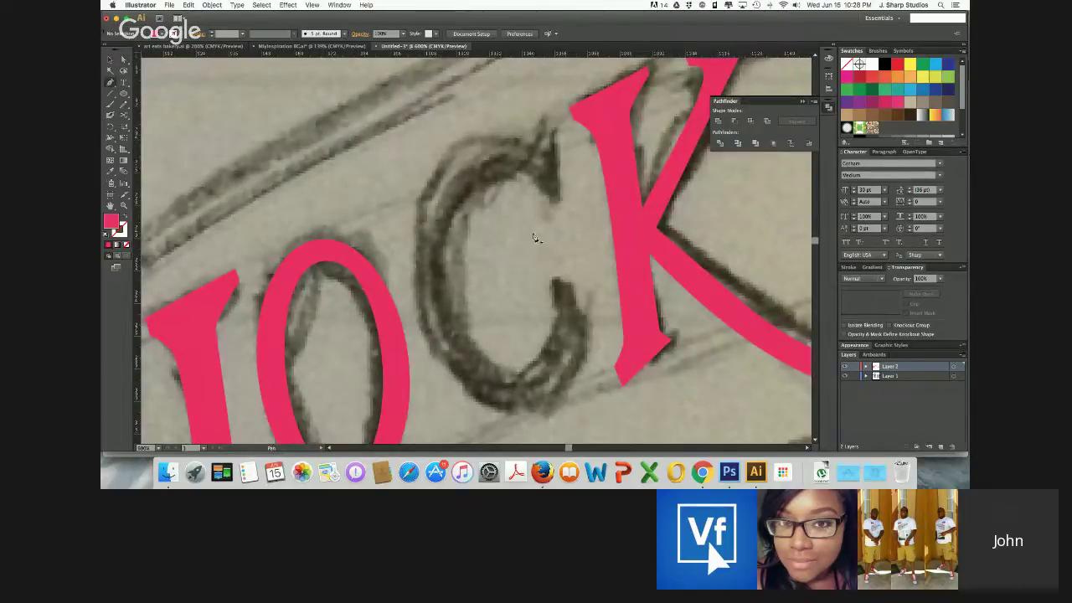
key(v)
click(291, 285)
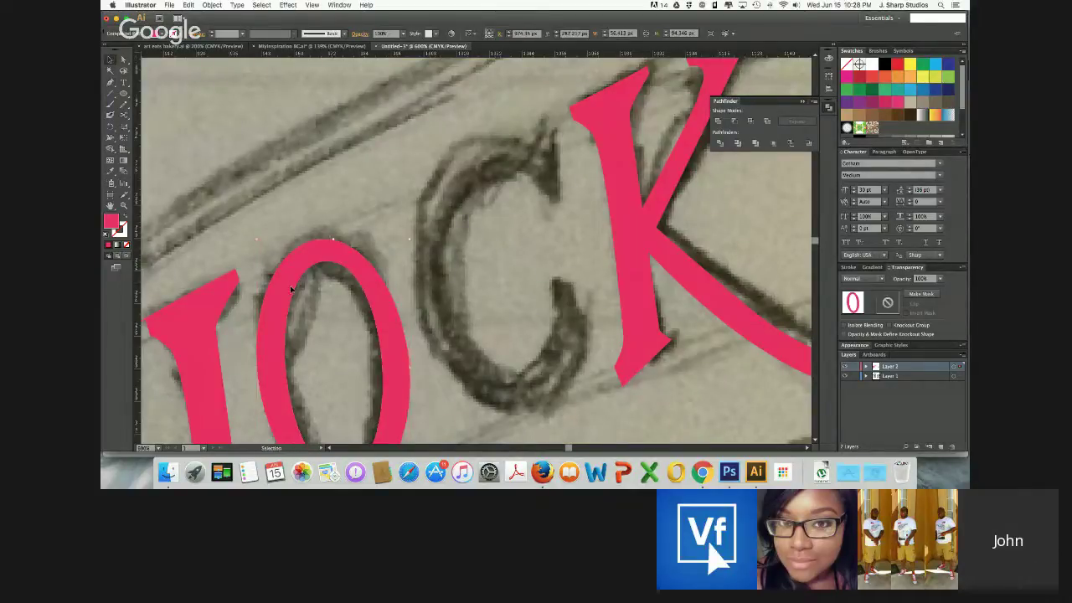
mouse_move(296, 271)
mouse_down()
mouse_move(440, 211)
mouse_move(467, 185)
mouse_move(458, 177)
mouse_up()
key(super+minus)
key(super+minus)
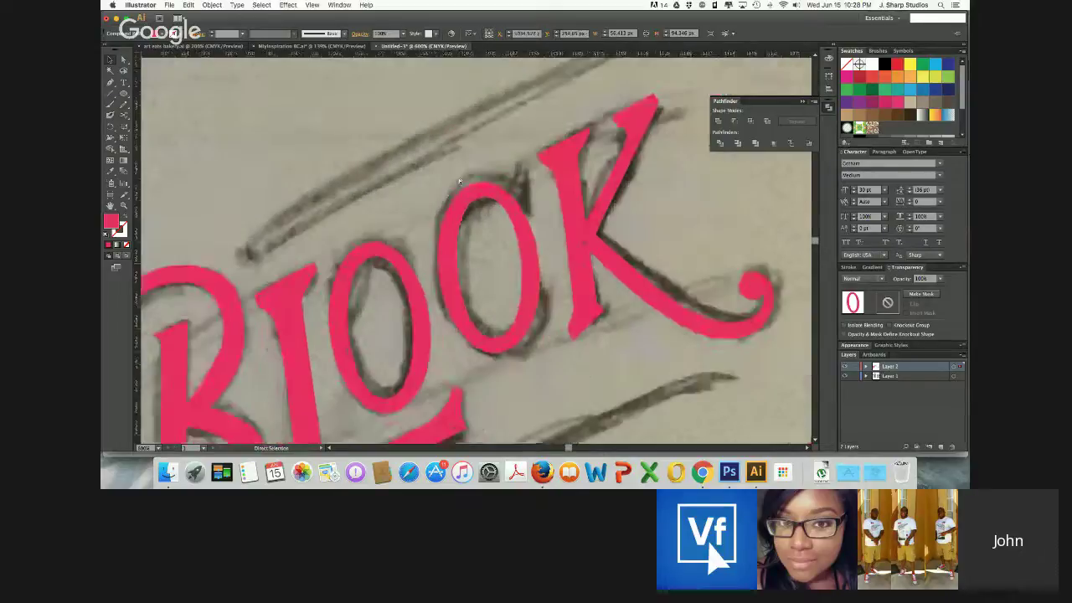
Nudge the O copy left and down so that it sits over the sketched C between the O and K
key(Left)
key(Down)
key(Down)
key(Left)
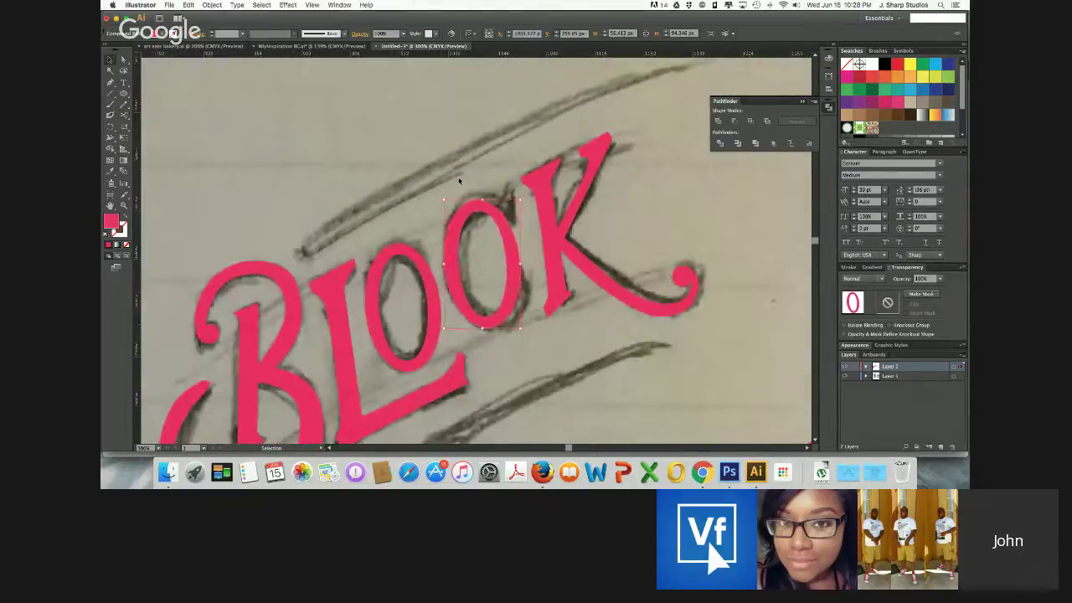
key(super+equal)
key(super+equal)
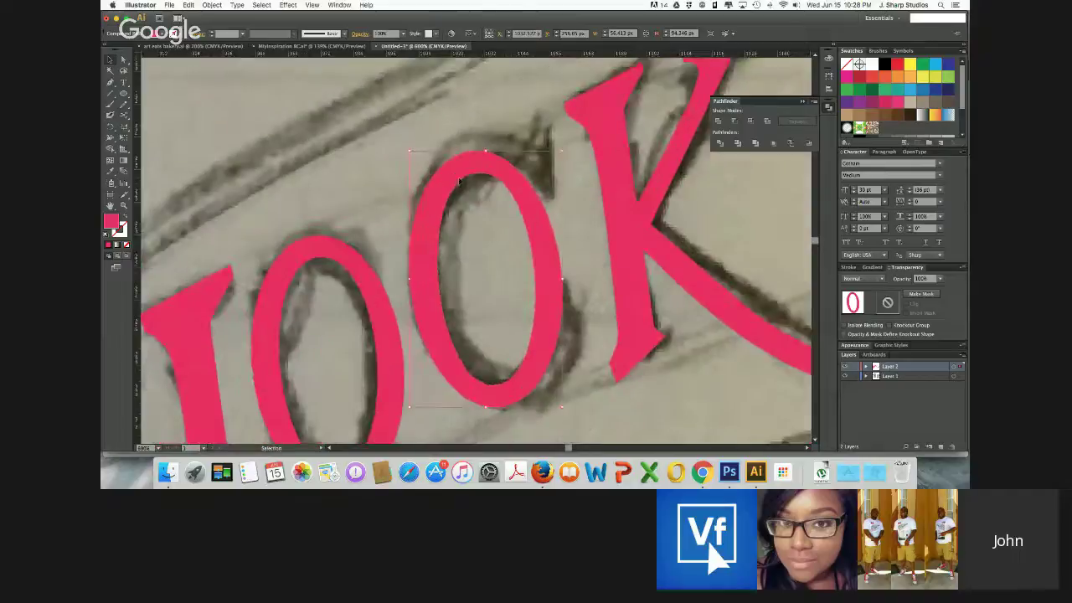
drag(467, 202, 434, 219)
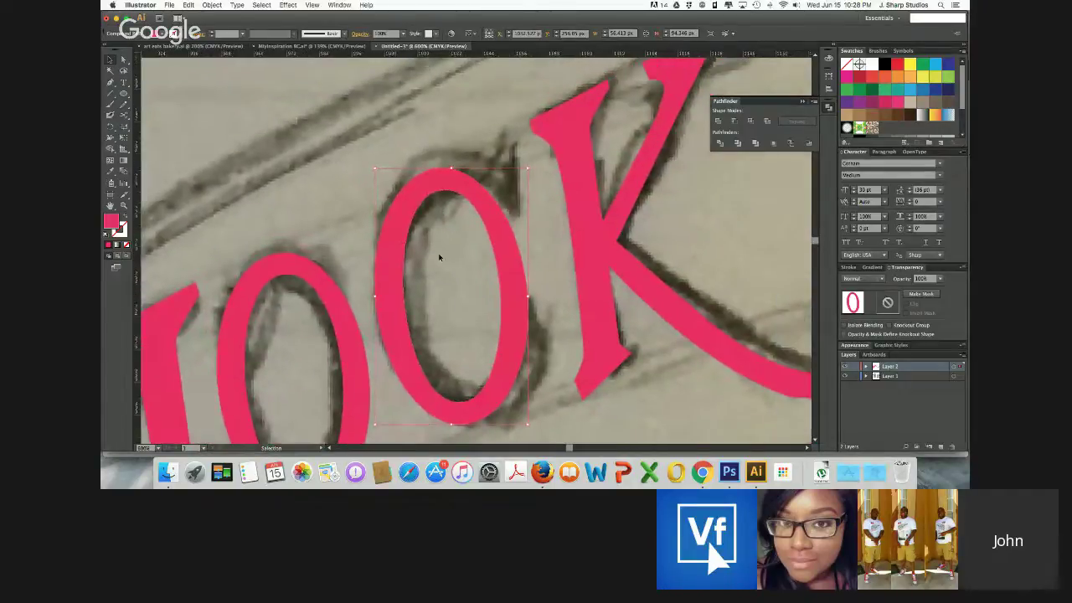
click(445, 266)
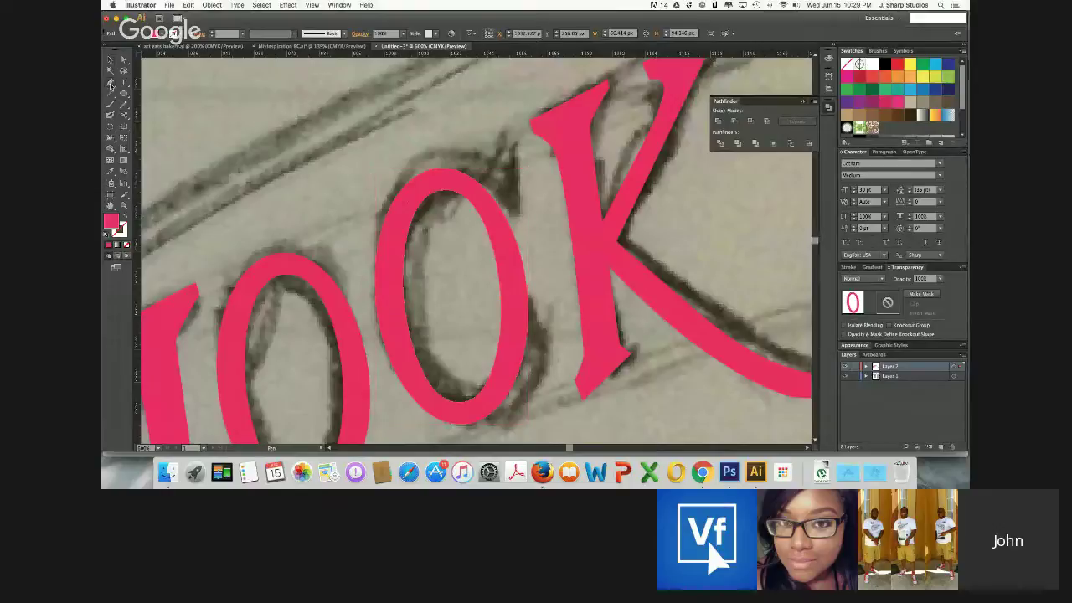
click(466, 173)
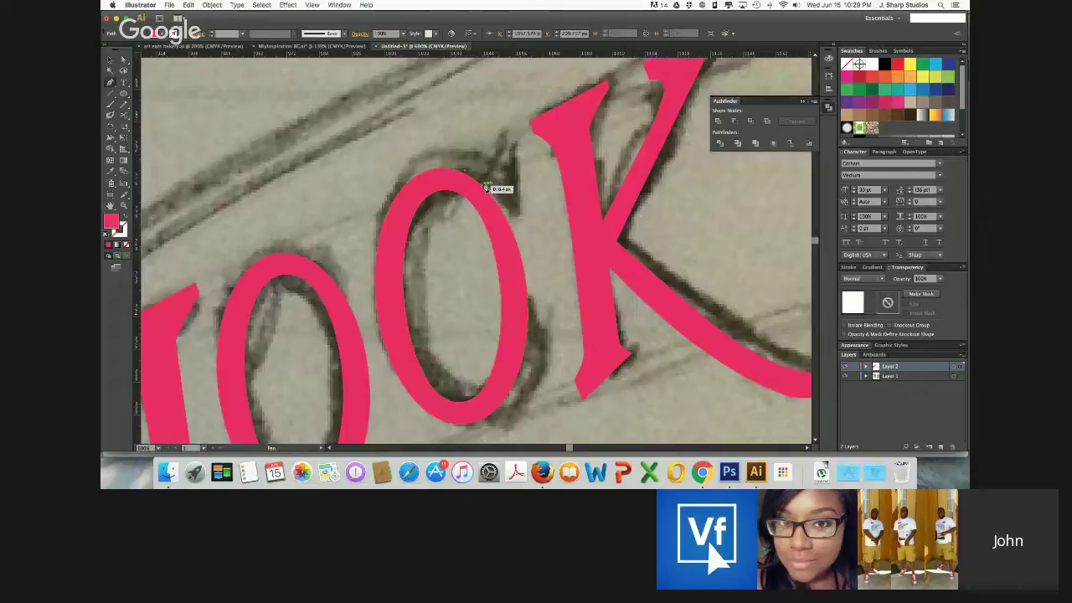
click(494, 182)
click(500, 186)
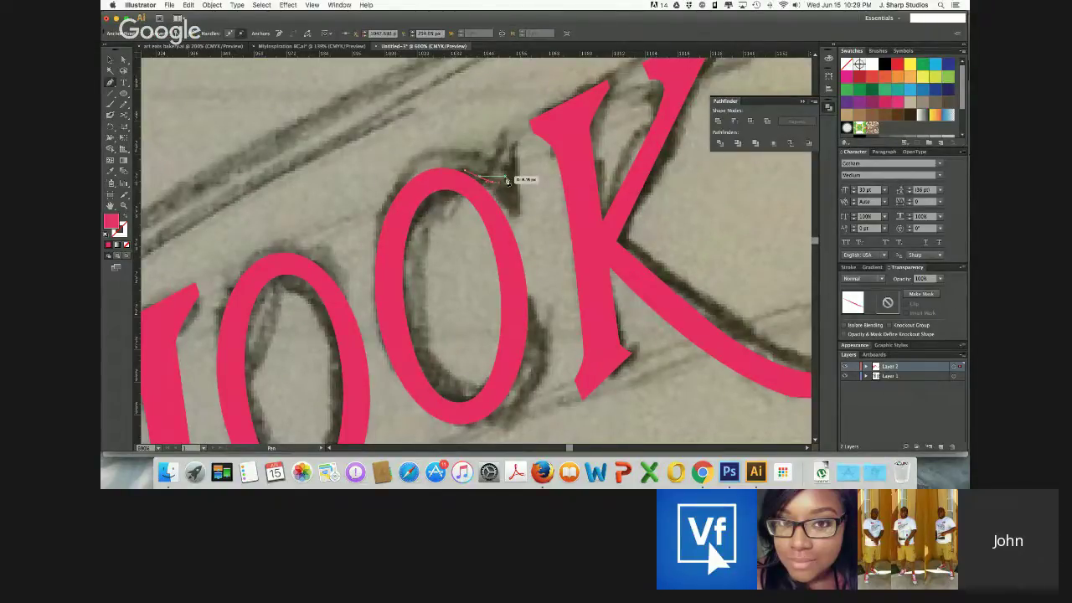
key(ctrl+=)
key(super+=)
scroll(507, 181, up, 3)
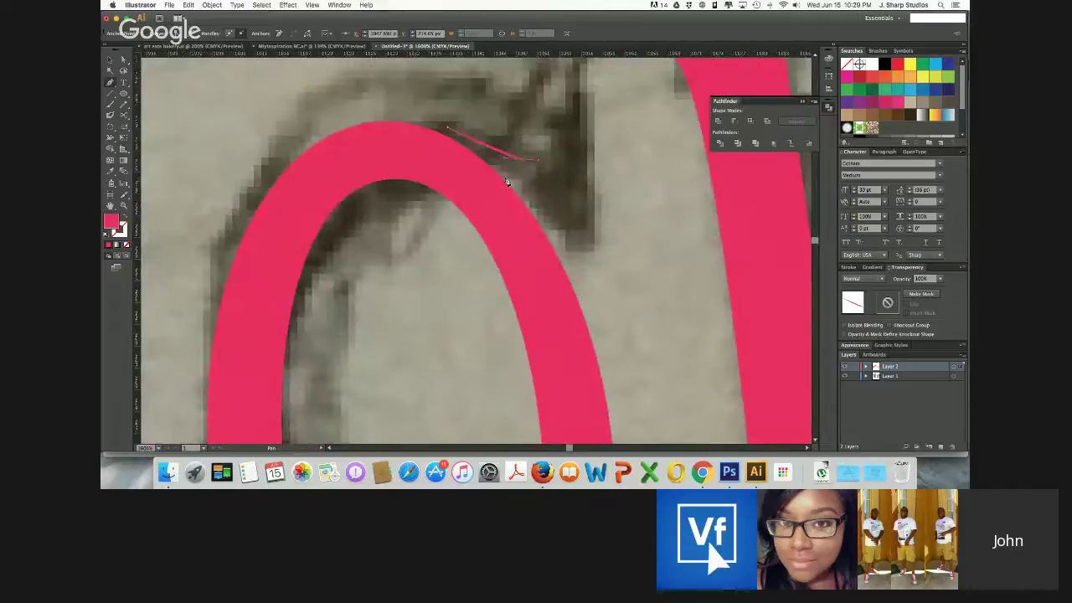
click(520, 158)
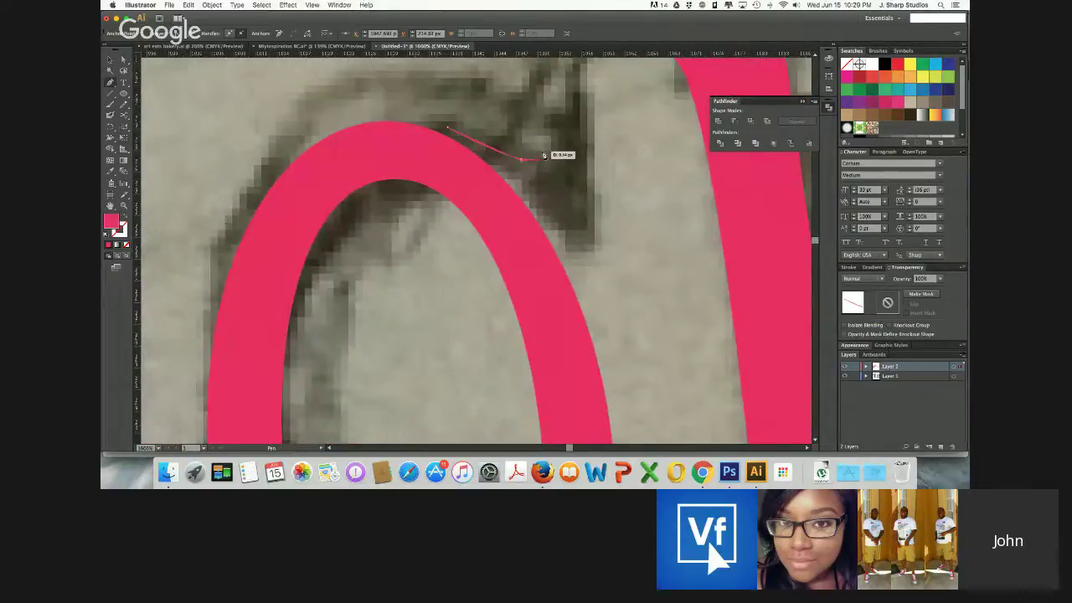
key(v)
key(p)
click(546, 151)
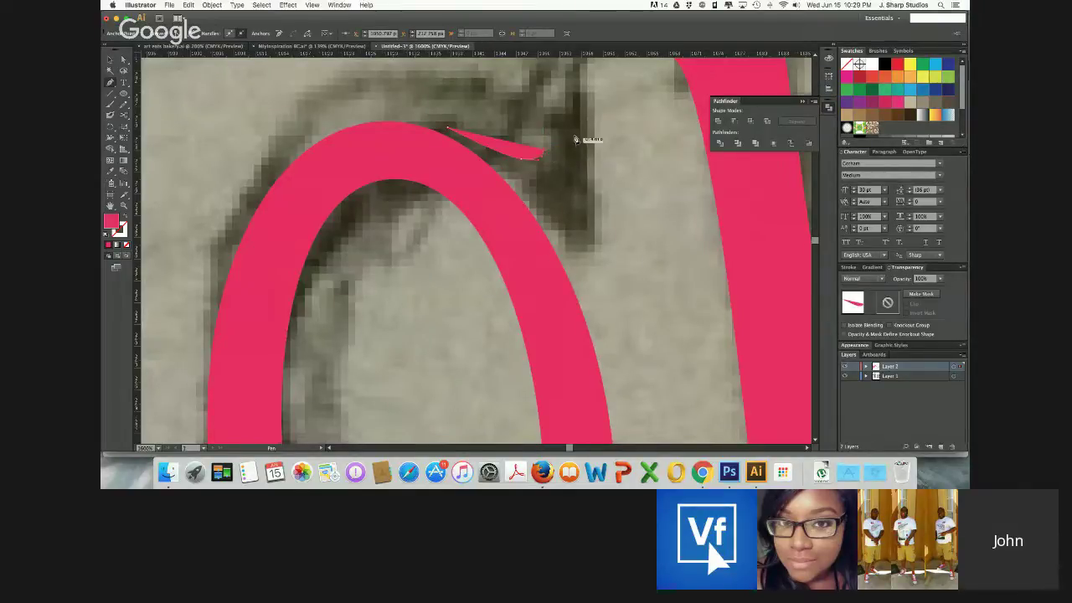
scroll(549, 151, up, 3)
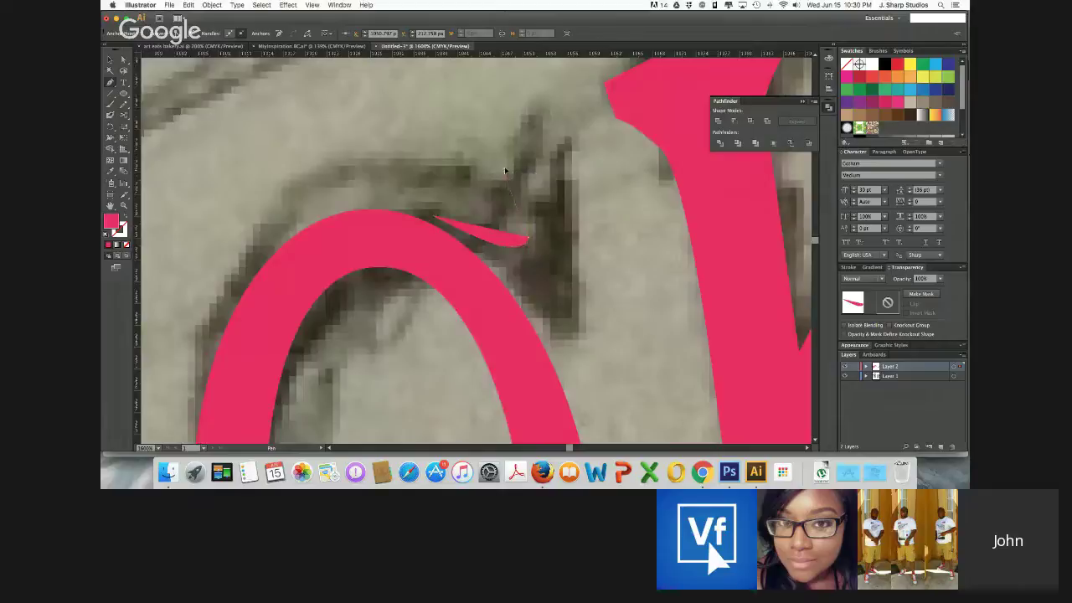
drag(484, 156, 484, 156)
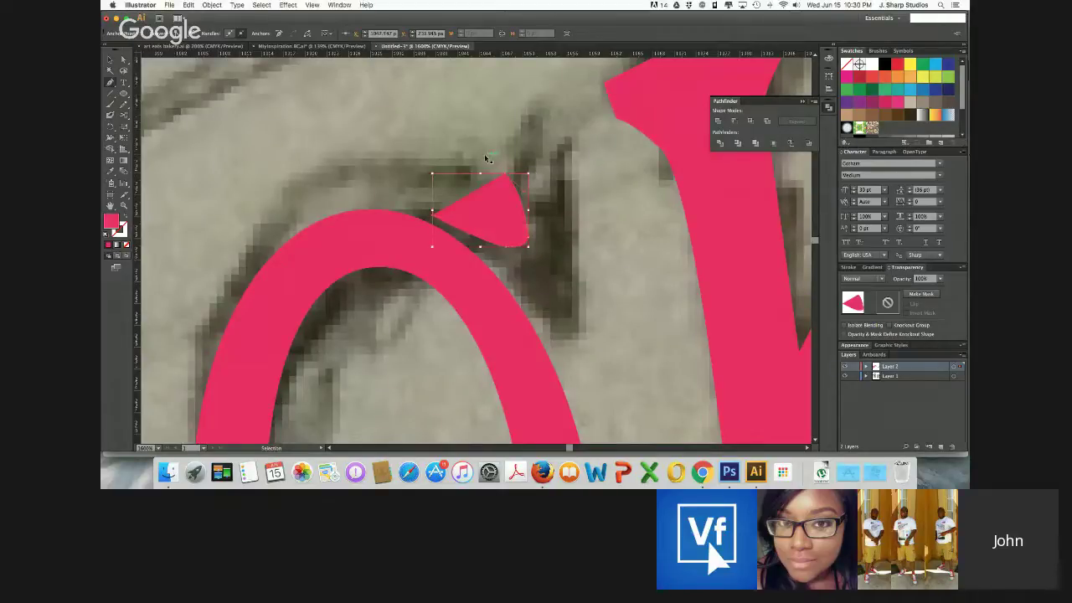
key(super+z)
drag(524, 214, 522, 209)
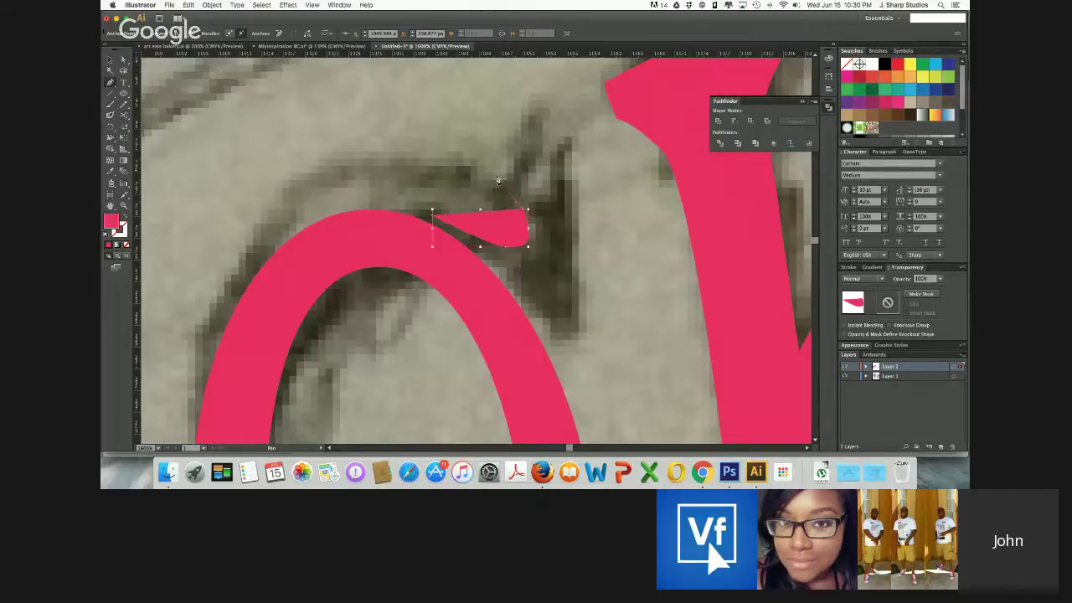
drag(508, 170, 505, 171)
click(496, 170)
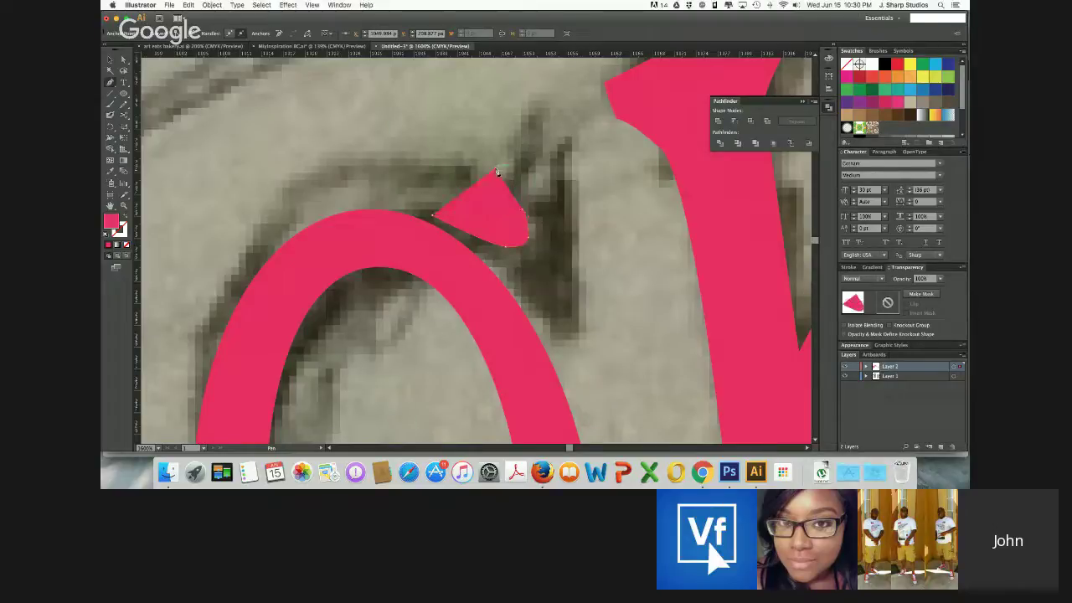
drag(496, 171, 513, 201)
key(super+minus)
key(super+minus)
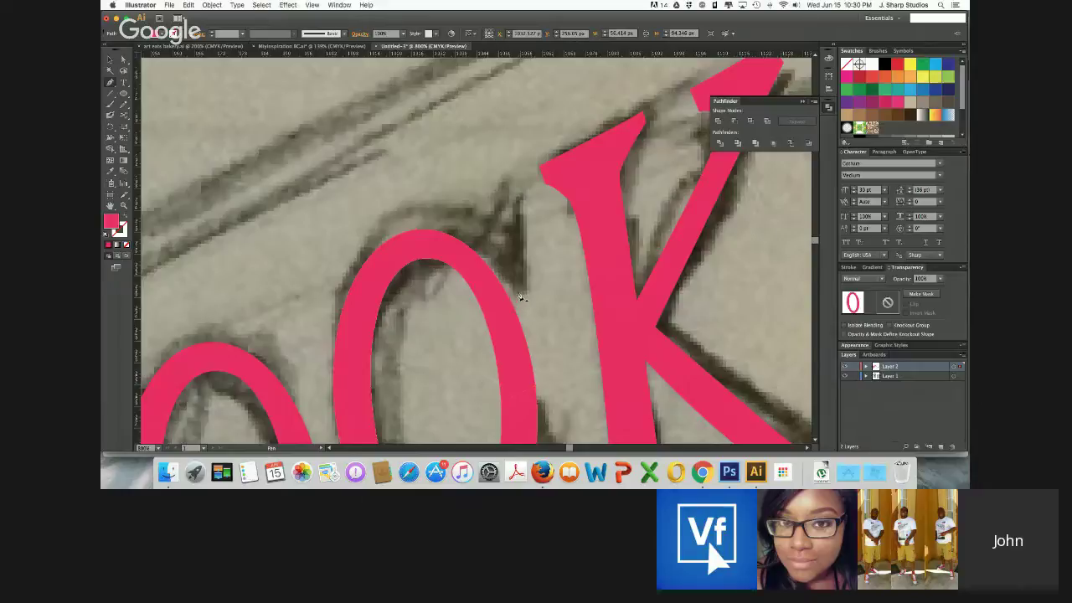
Trace the C's upper terminal with the Pen tool from the O copy's top edge down to the notch and up to the spur's tip
click(435, 230)
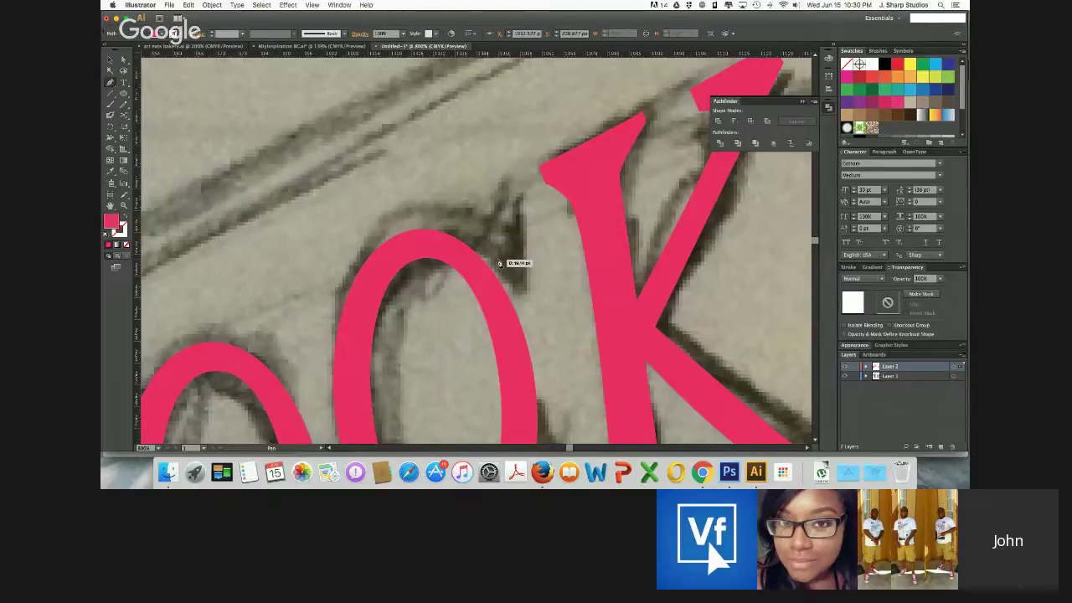
click(501, 262)
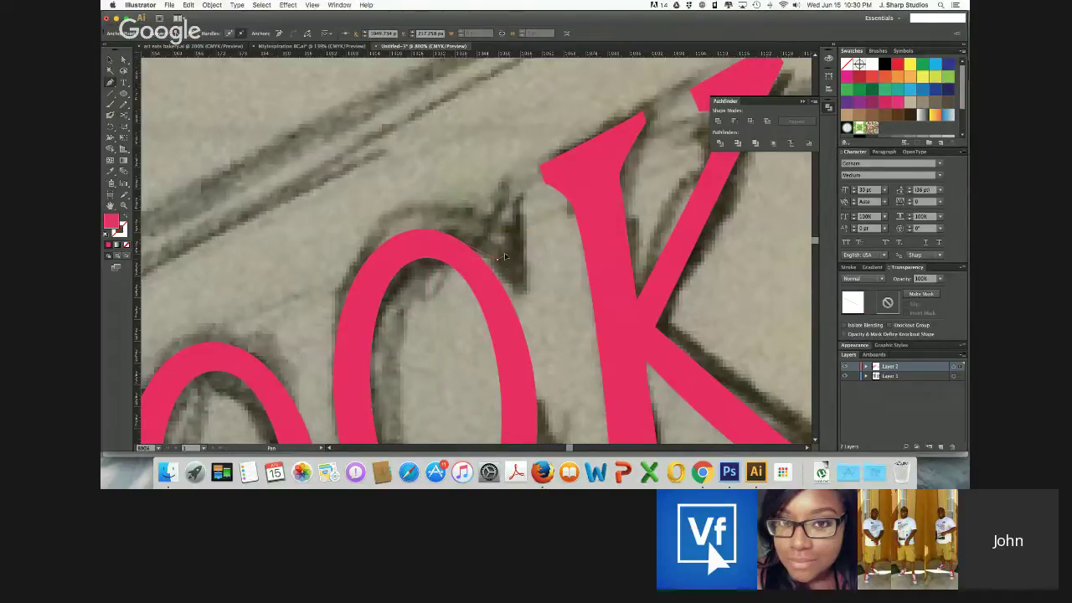
click(504, 252)
key(v)
key(super+z)
click(508, 255)
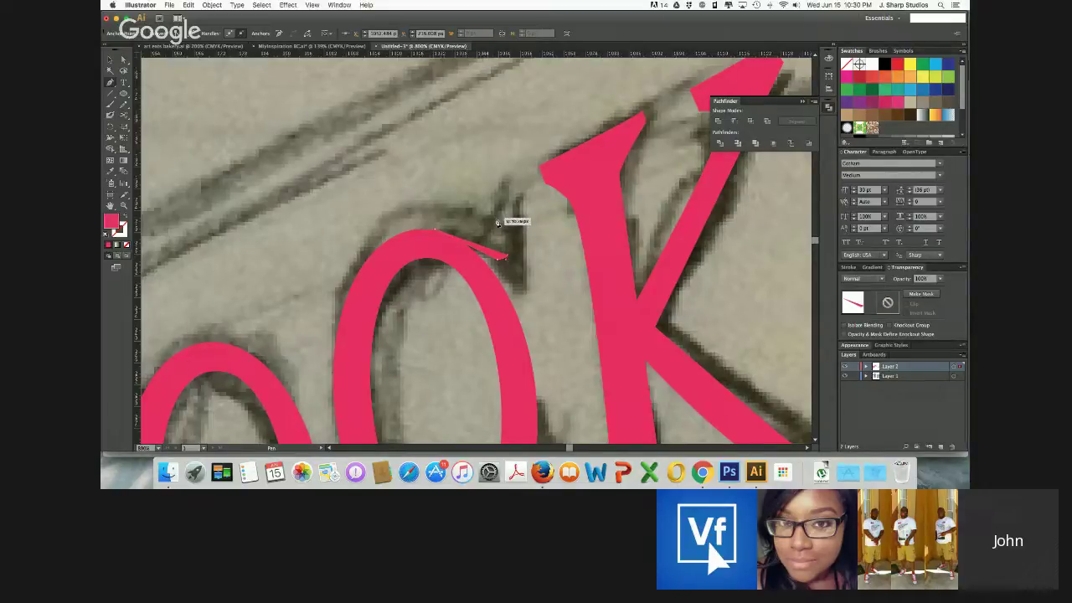
click(498, 223)
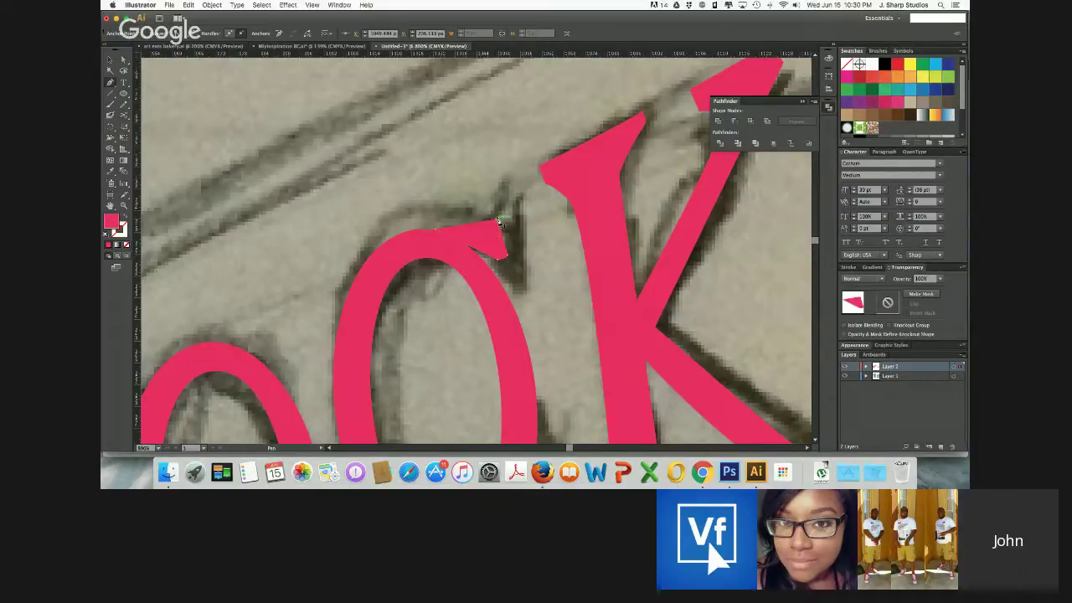
Continue the terminal outline from the spur's tip down its outer side to the lower corner and back along the underside to the O's inner edge
click(502, 220)
click(503, 220)
drag(503, 220, 521, 283)
click(523, 281)
drag(525, 293, 463, 269)
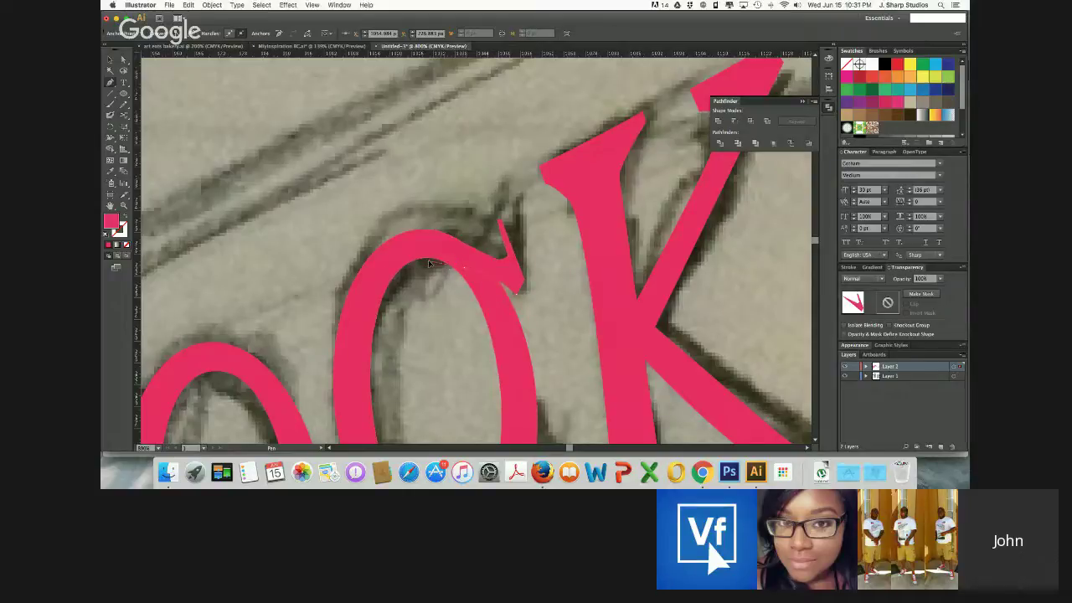
click(431, 259)
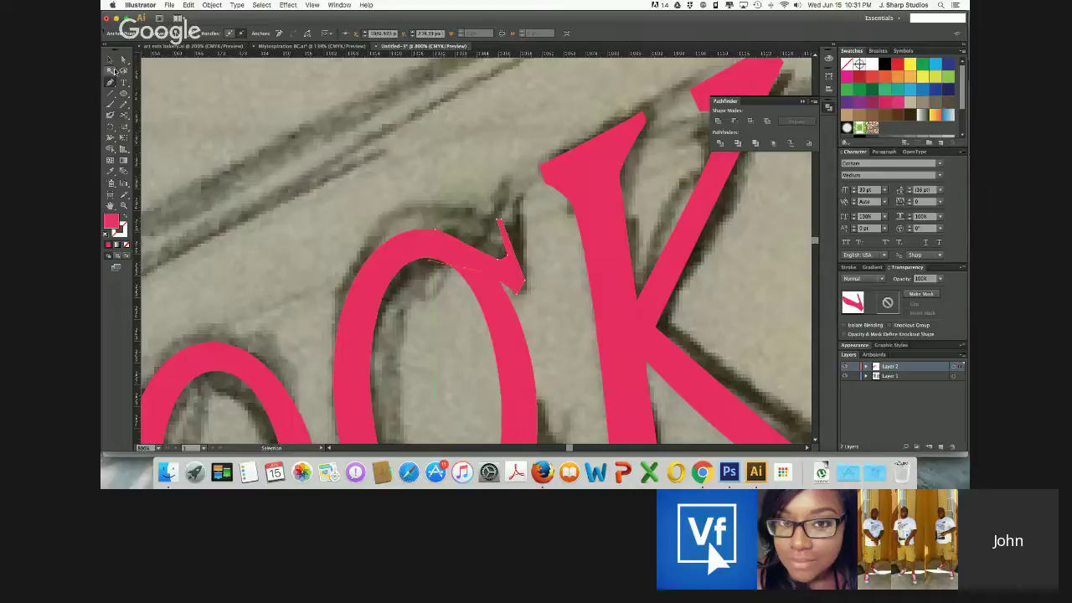
Smooth the terminal's upper edge by adjusting the curve at its start on the O and moving the anchor at the notch up and inward
click(109, 57)
key(super+minus)
key(super+minus)
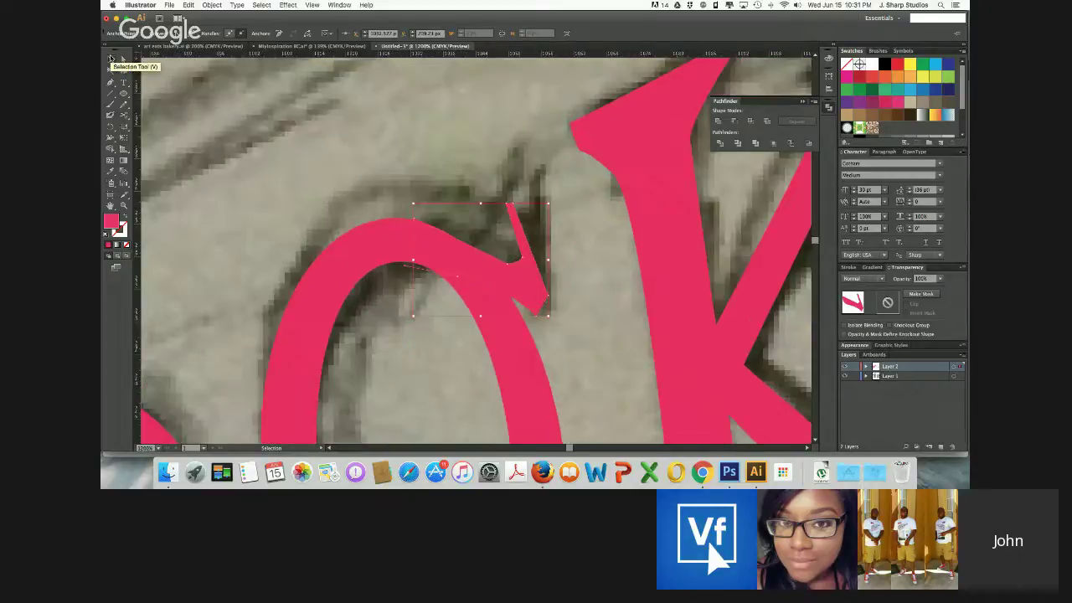
key(super+plus)
key(super+plus)
key(super+plus)
key(super+plus)
key(super+plus)
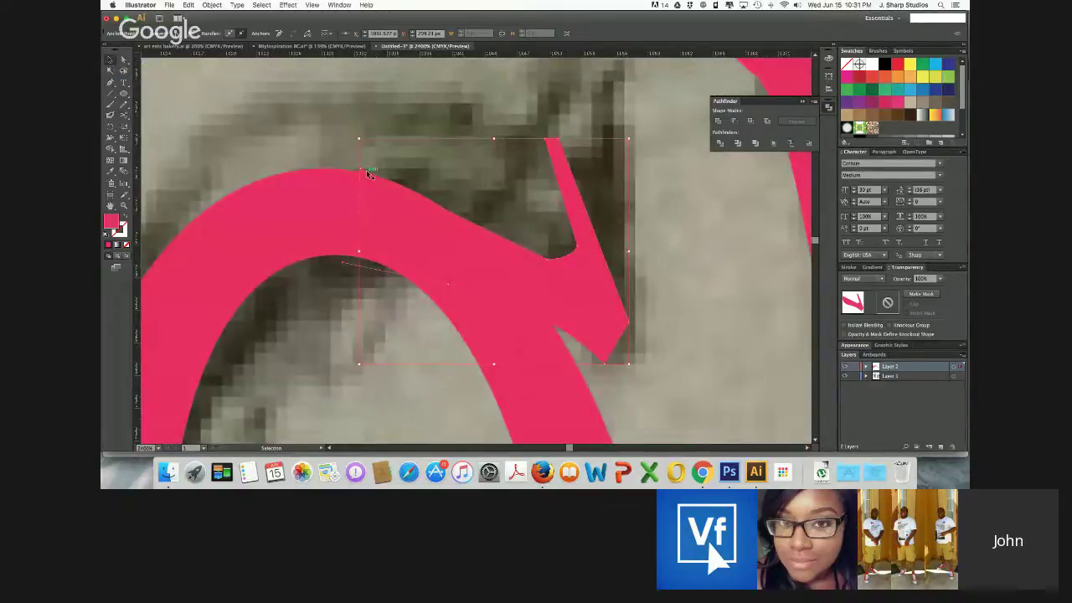
click(122, 61)
click(122, 60)
mouse_move(358, 171)
mouse_down()
mouse_move(393, 181)
mouse_move(375, 178)
mouse_up()
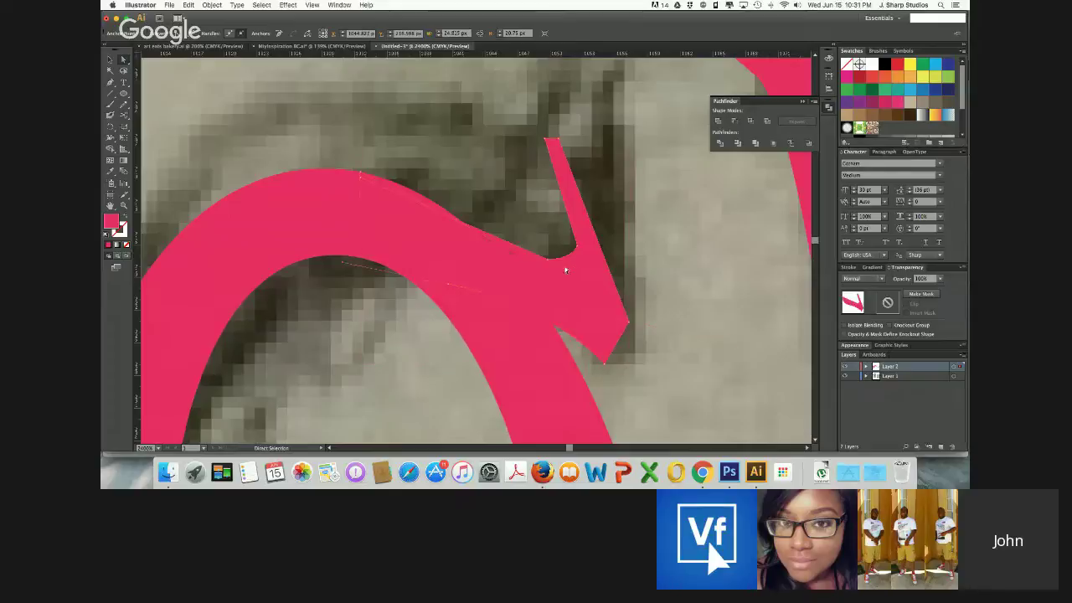
mouse_move(549, 257)
mouse_down()
mouse_move(514, 243)
mouse_move(536, 245)
mouse_up()
drag(359, 178, 376, 178)
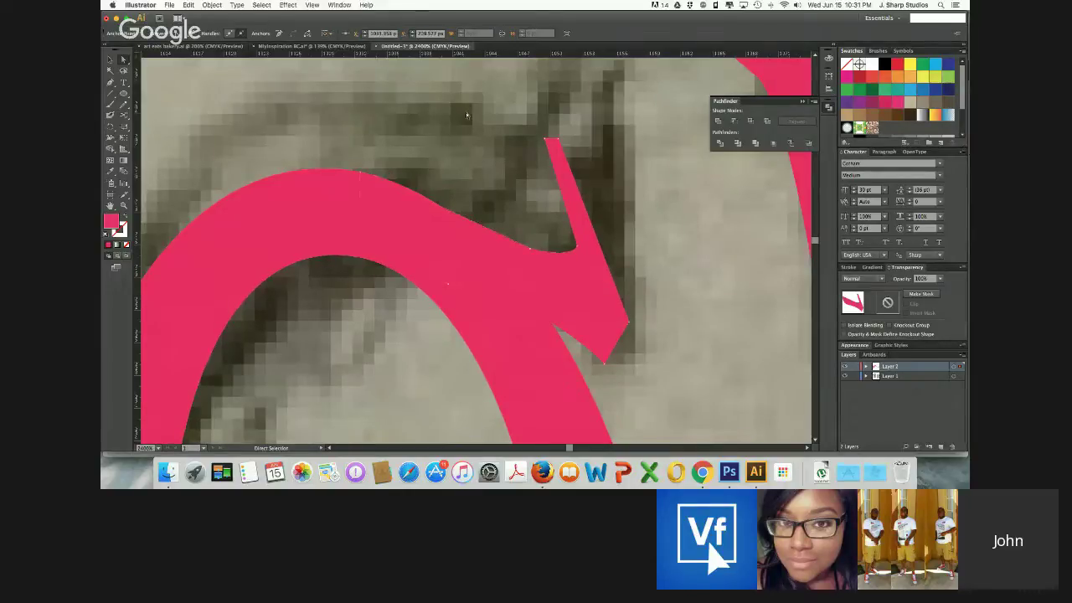
click(467, 115)
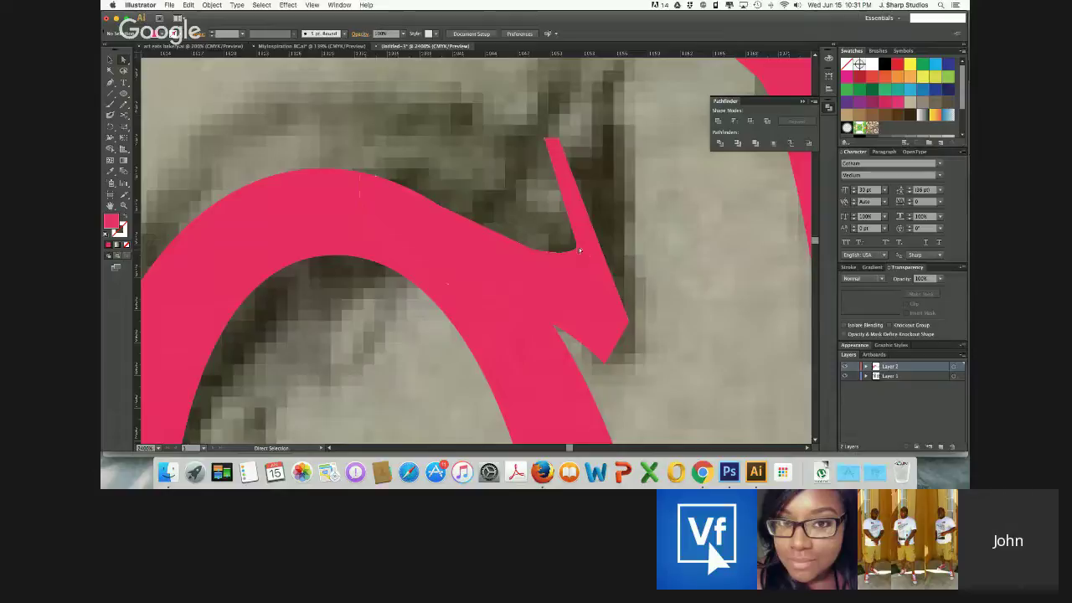
Refine the terminal's remaining anchors by reshaping the notch, sharpening the spur's tip and adjusting the lower corner
drag(579, 250, 564, 243)
drag(559, 142, 557, 134)
drag(569, 245, 537, 256)
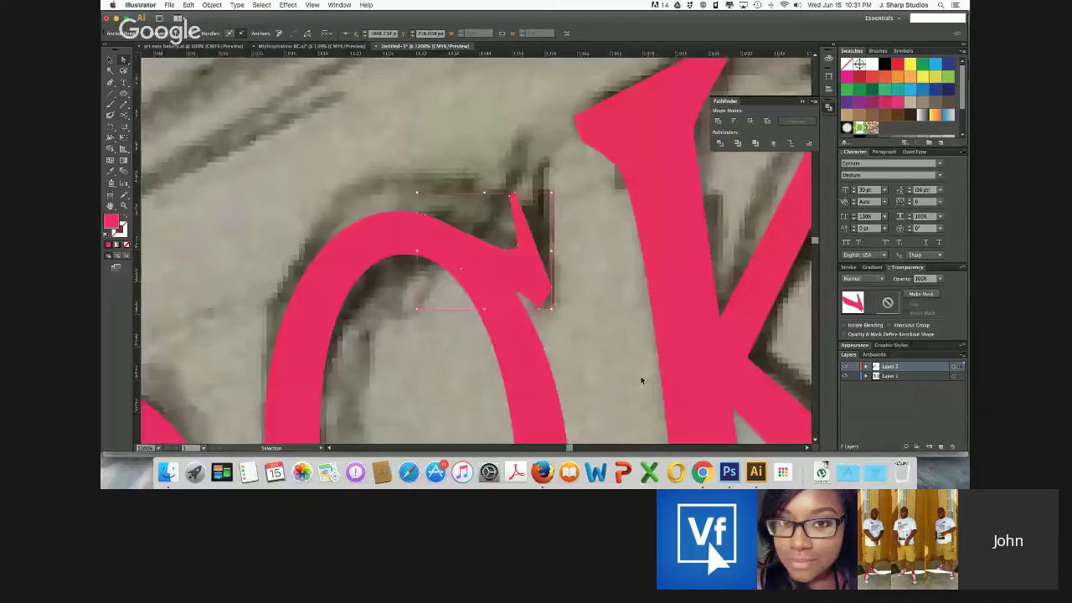
scroll(640, 377, down, 3)
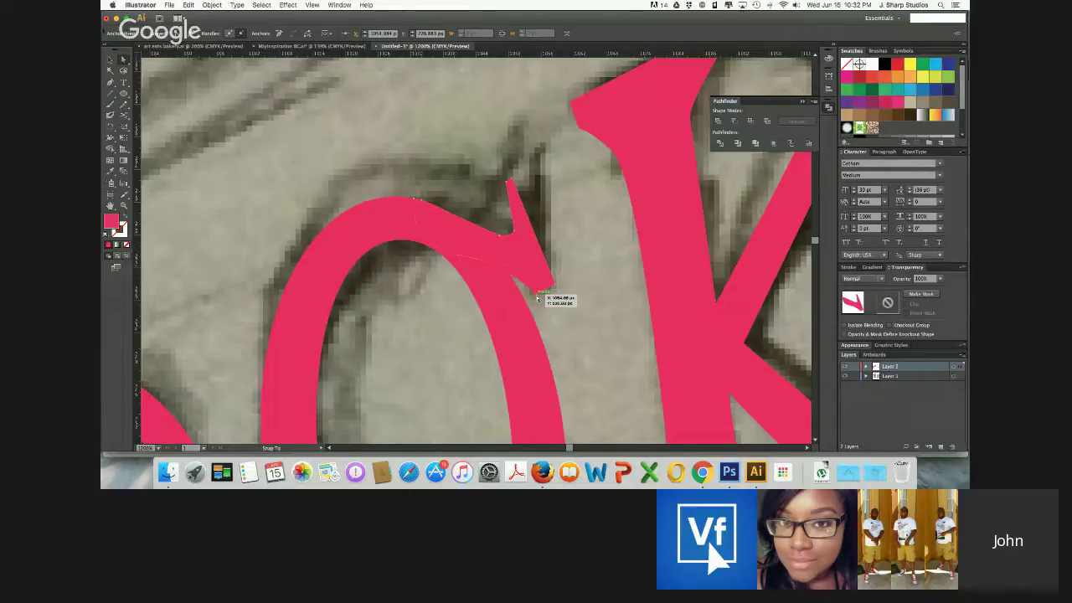
click(448, 331)
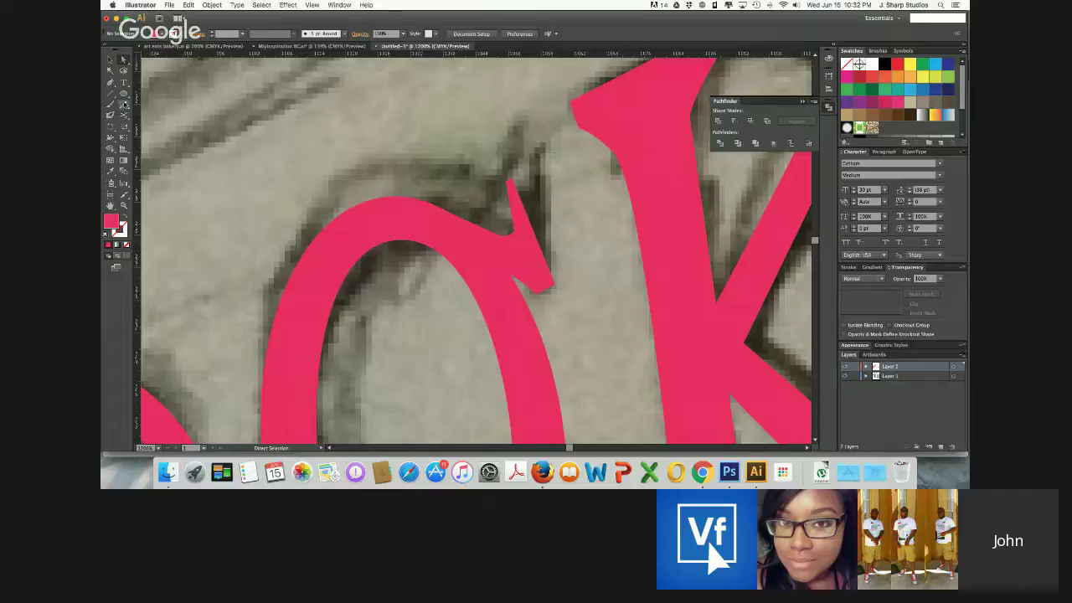
Draw a diagonal line about 18 px wide and 7 px high along the terminal's underside and use it to divide the O copy below
click(111, 94)
click(885, 77)
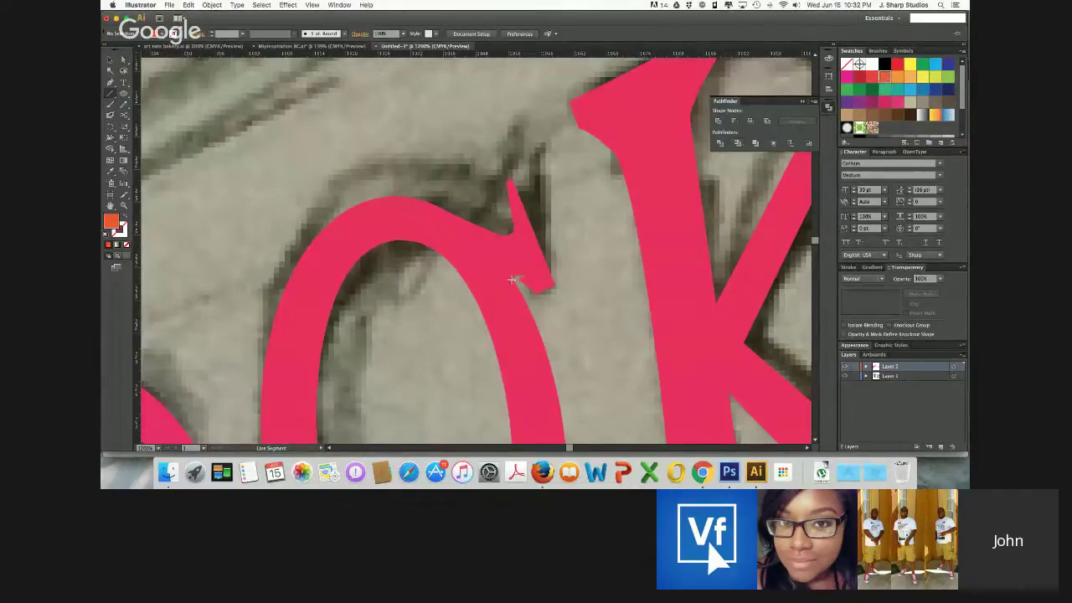
drag(518, 282, 420, 244)
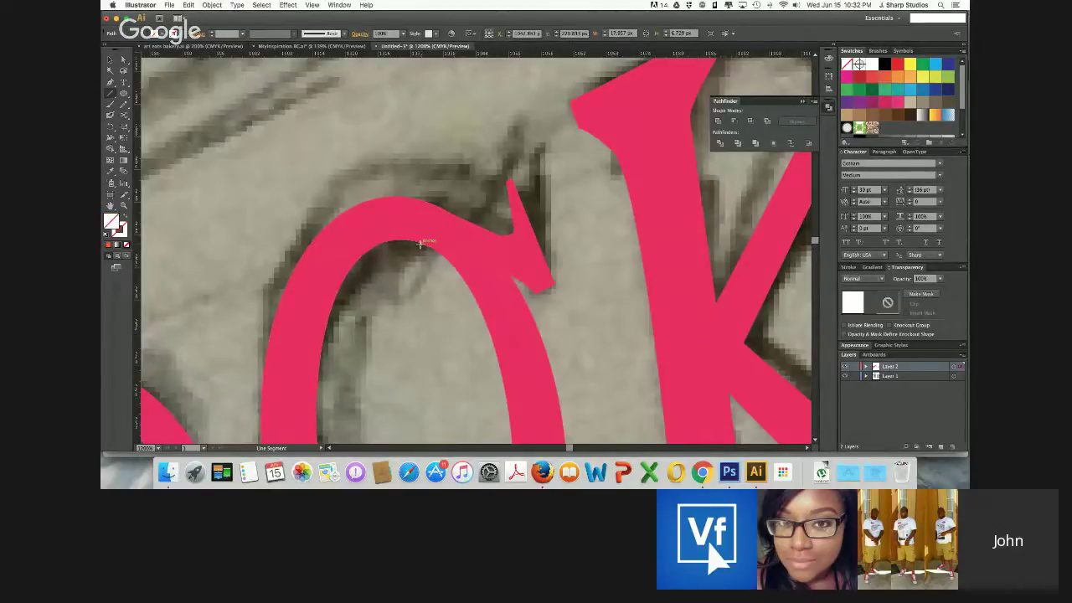
click(109, 62)
click(108, 60)
click(213, 5)
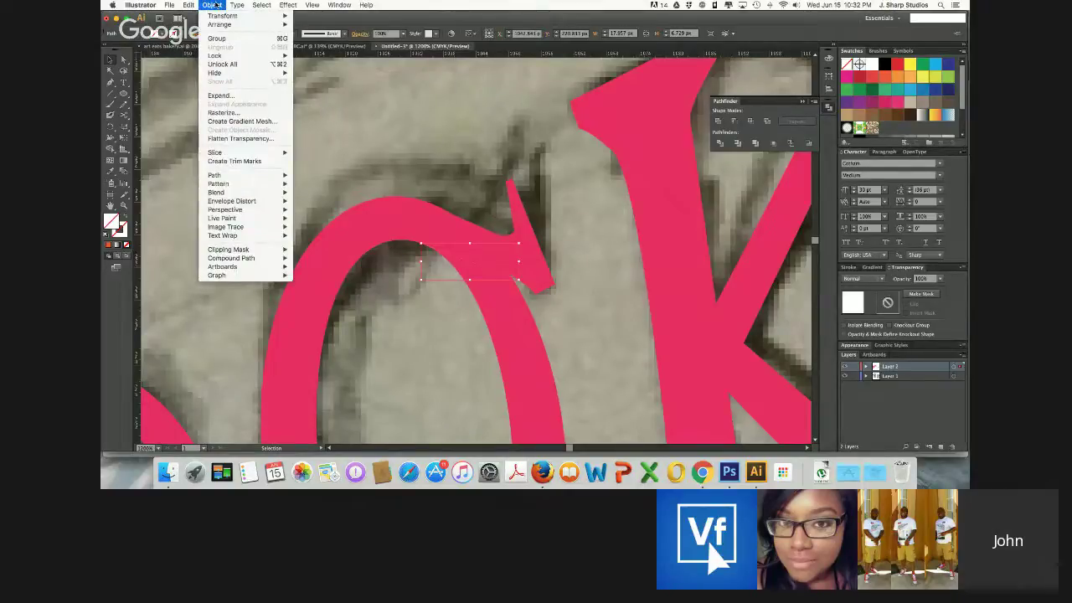
mouse_move(283, 178)
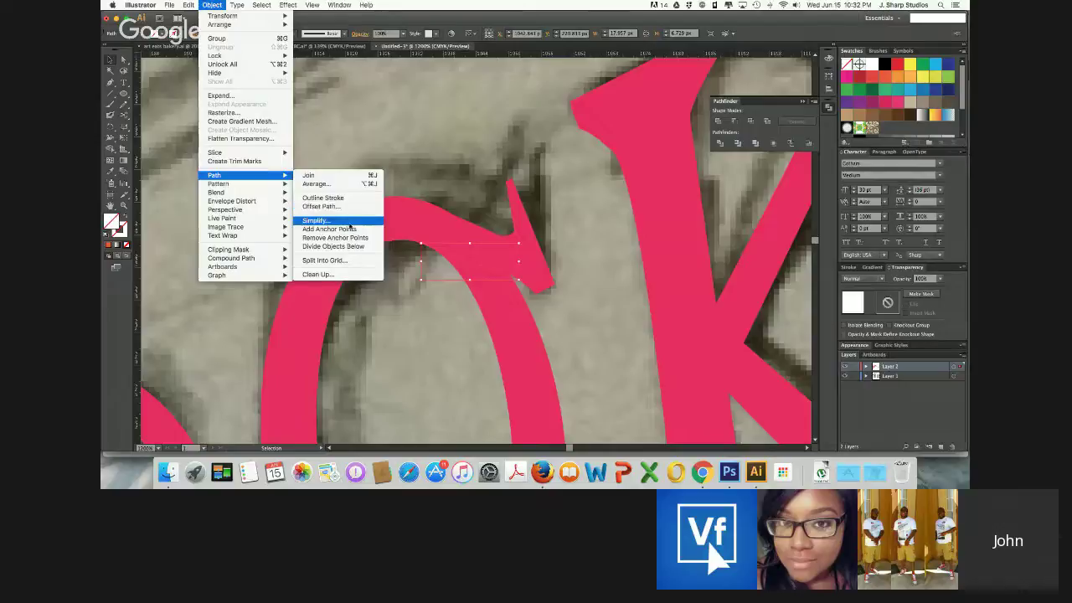
click(350, 247)
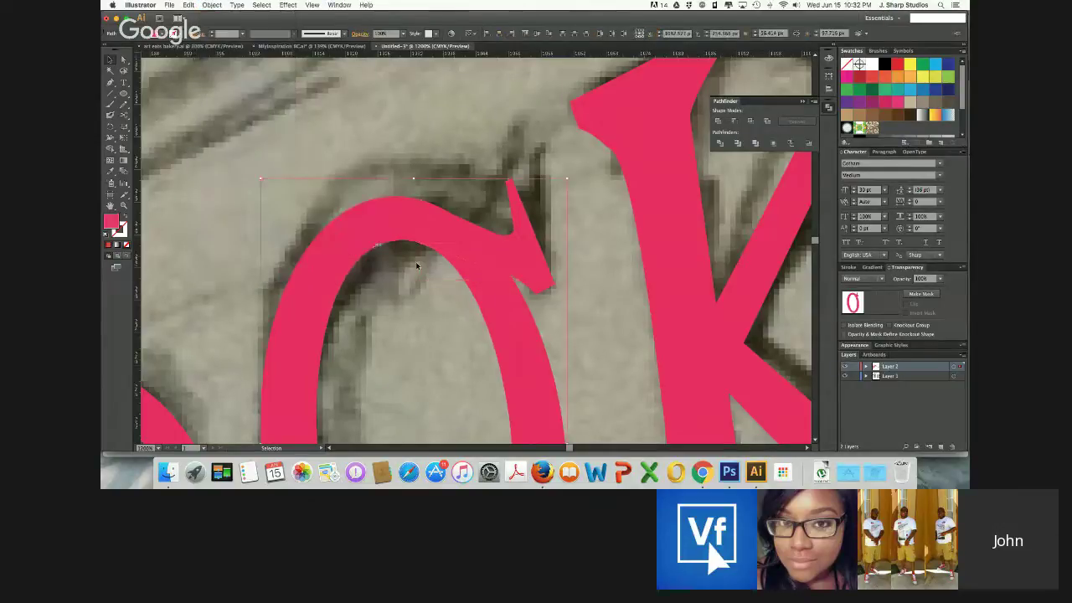
Delete the cut section of the O copy's right stroke below the terminal to open the C
scroll(419, 263, down, 3)
click(529, 277)
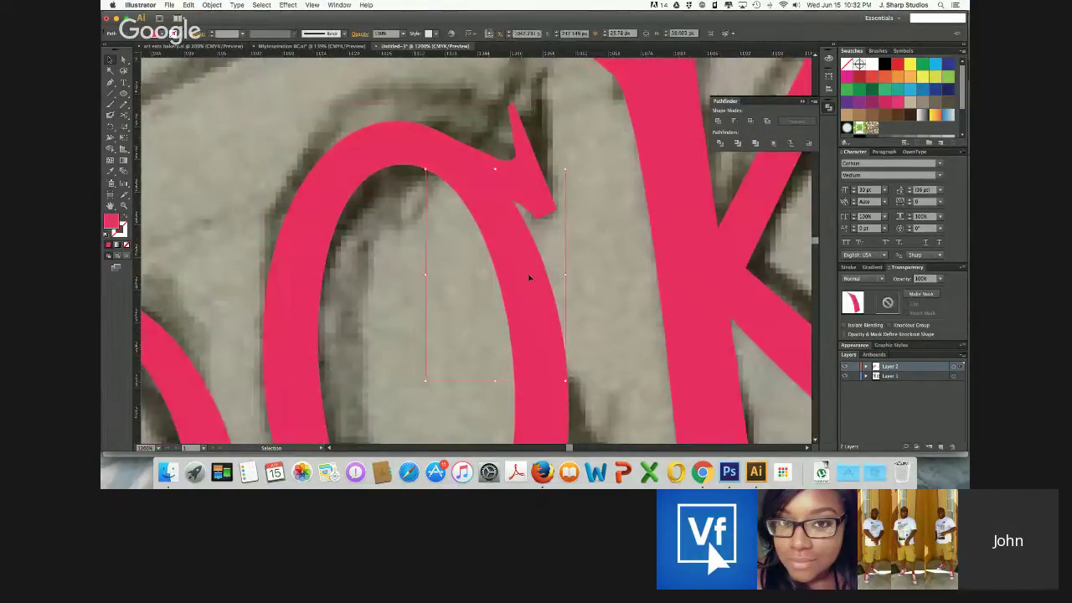
key(Delete)
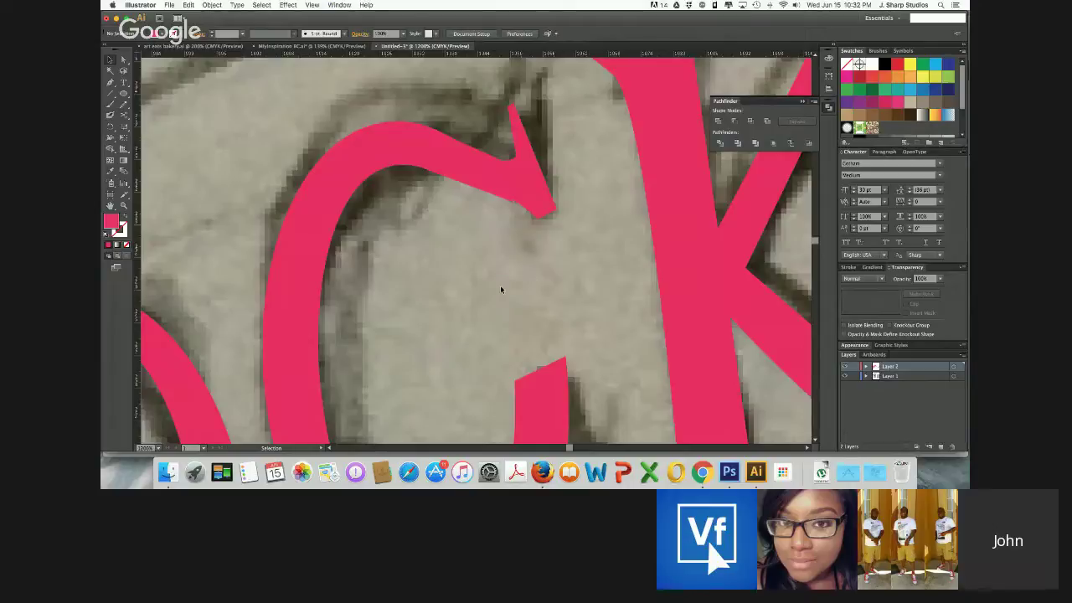
Move the C copy's anchor under the terminal's lower edge upward so the underside runs in a smooth curve
key(super+equal)
key(super+equal)
key(super+equal)
scroll(500, 285, up, 5)
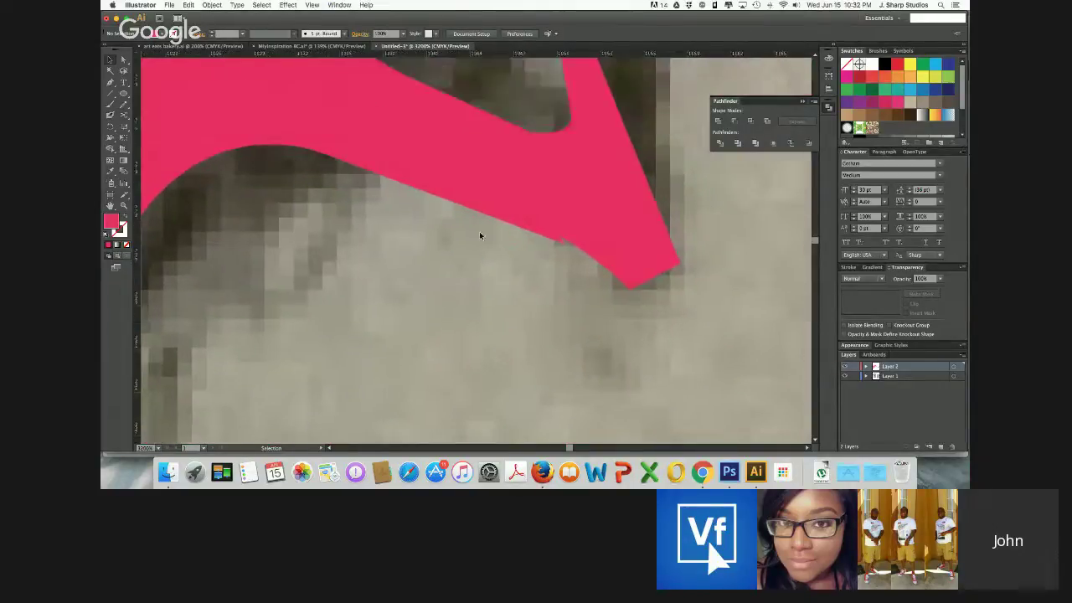
click(518, 181)
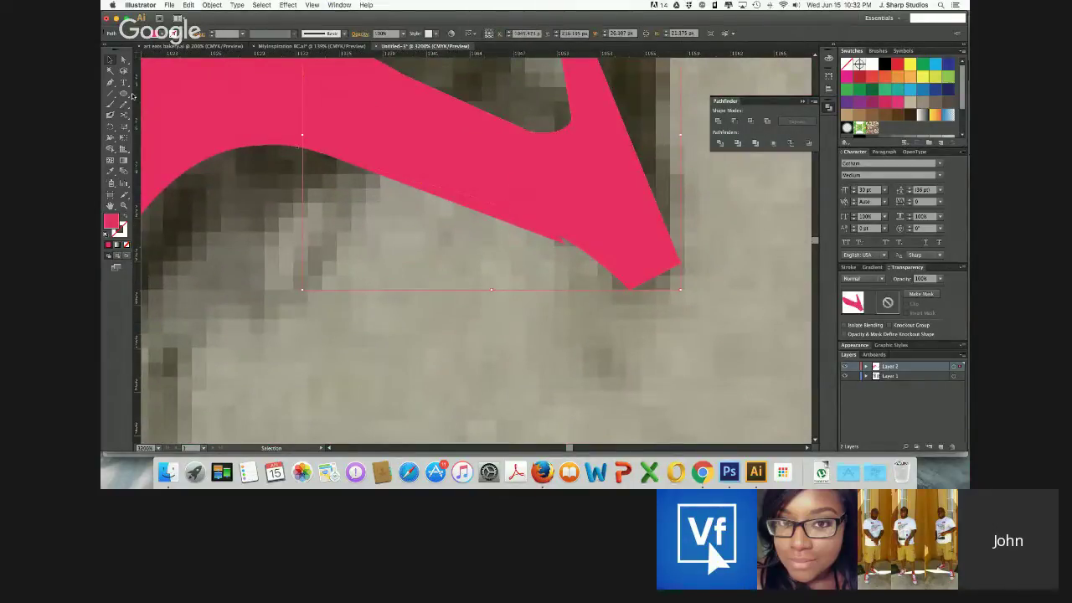
key(a)
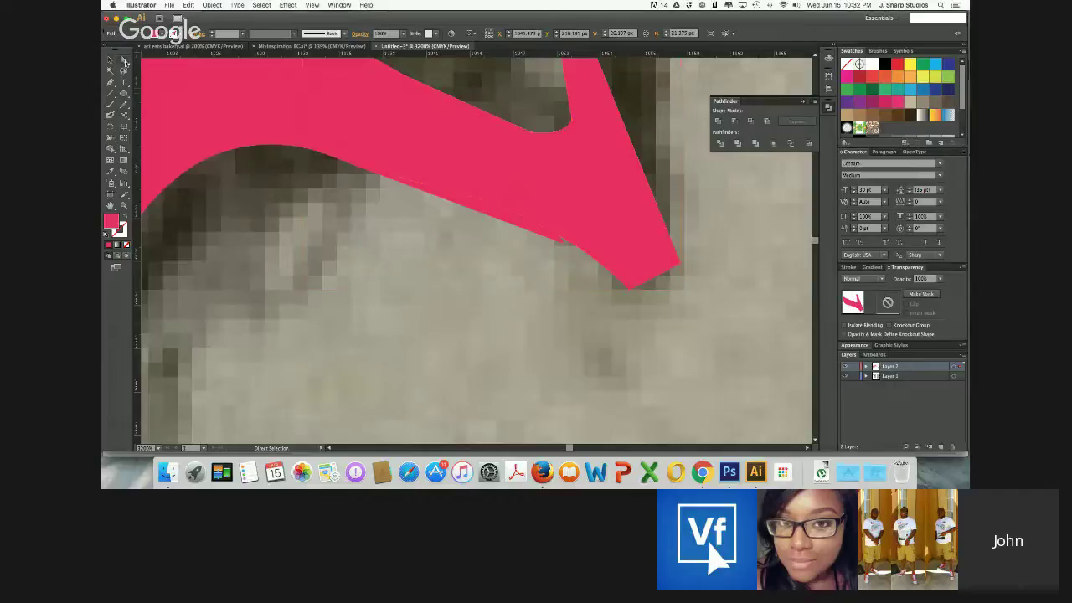
click(565, 244)
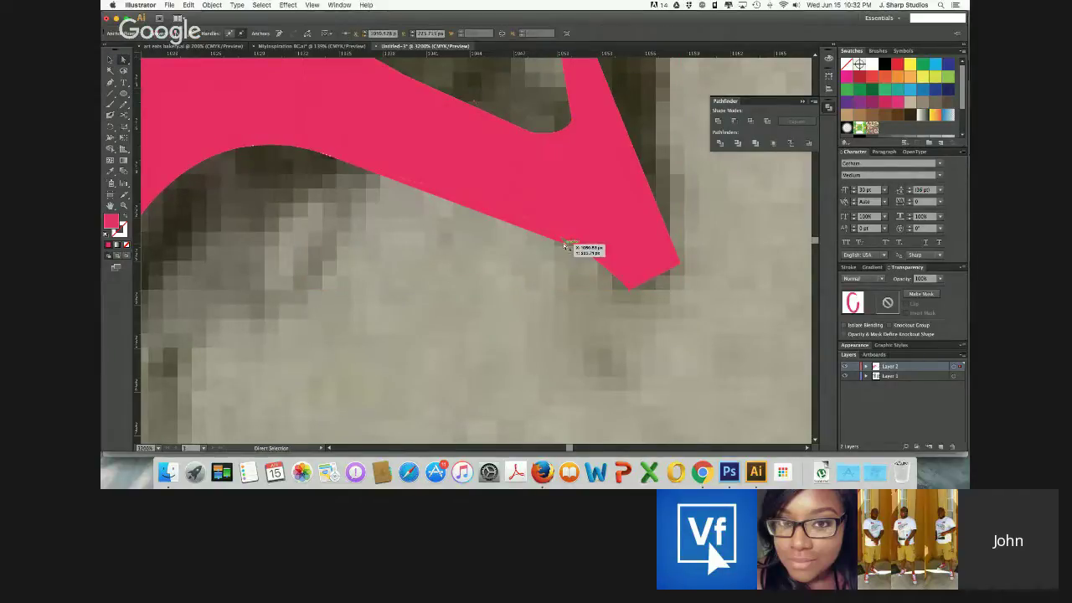
drag(565, 243, 566, 231)
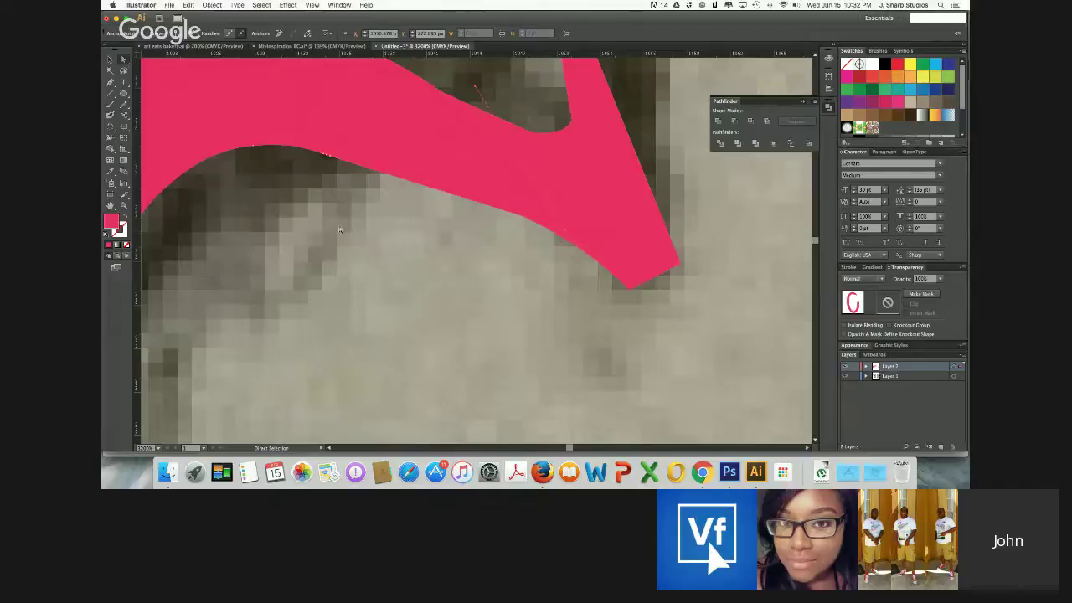
Delete the terminal shape from the upper end of the C
scroll(335, 229, up, 3)
key(v)
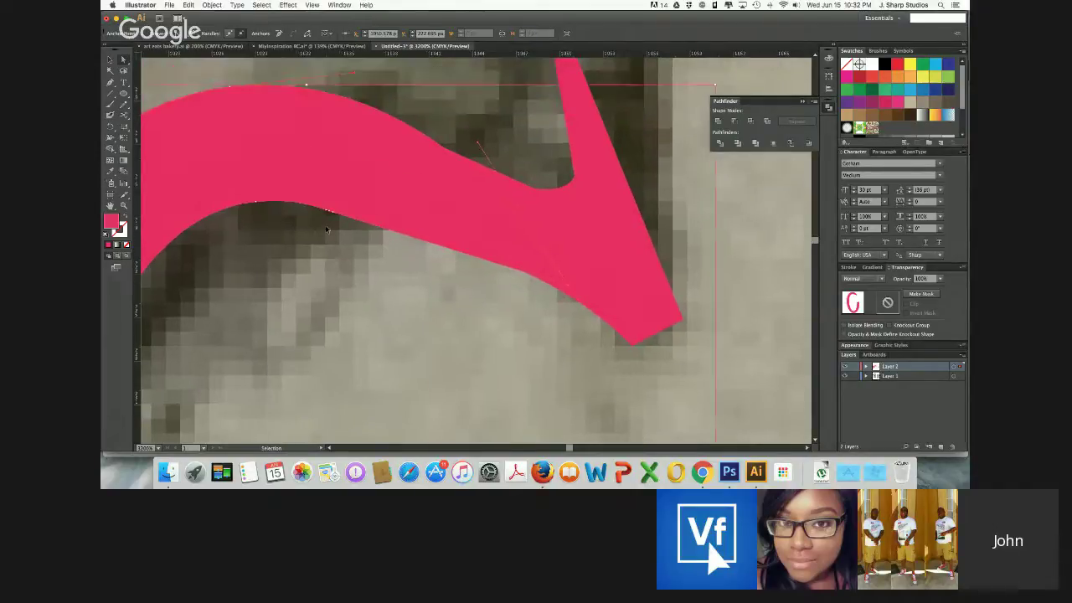
key(super+minus)
key(super+minus)
key(super+minus)
scroll(396, 290, down, 4)
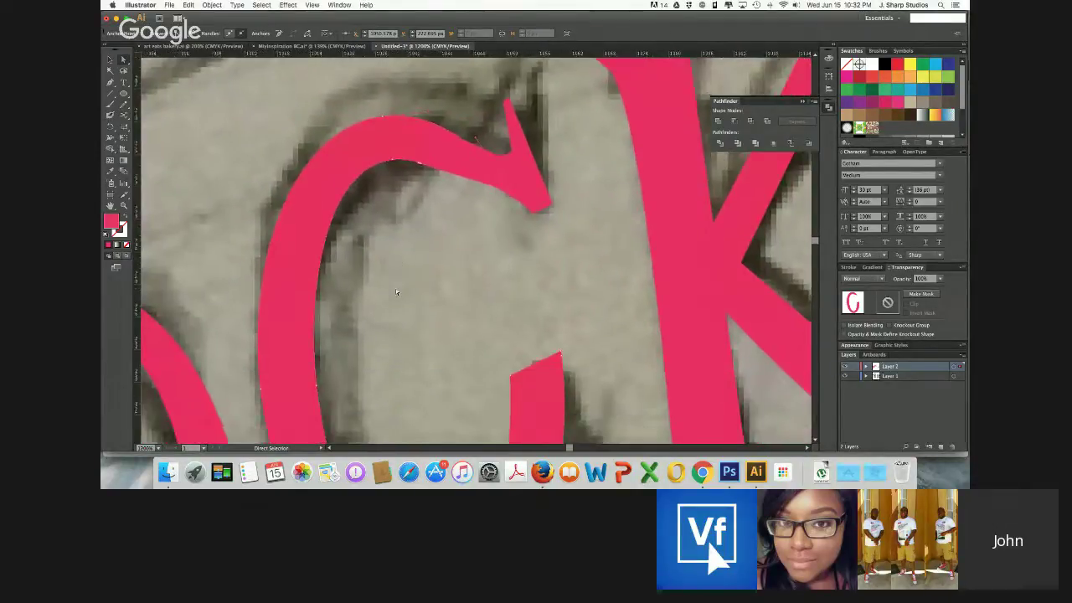
scroll(396, 292, down, 2)
scroll(396, 292, up, 1)
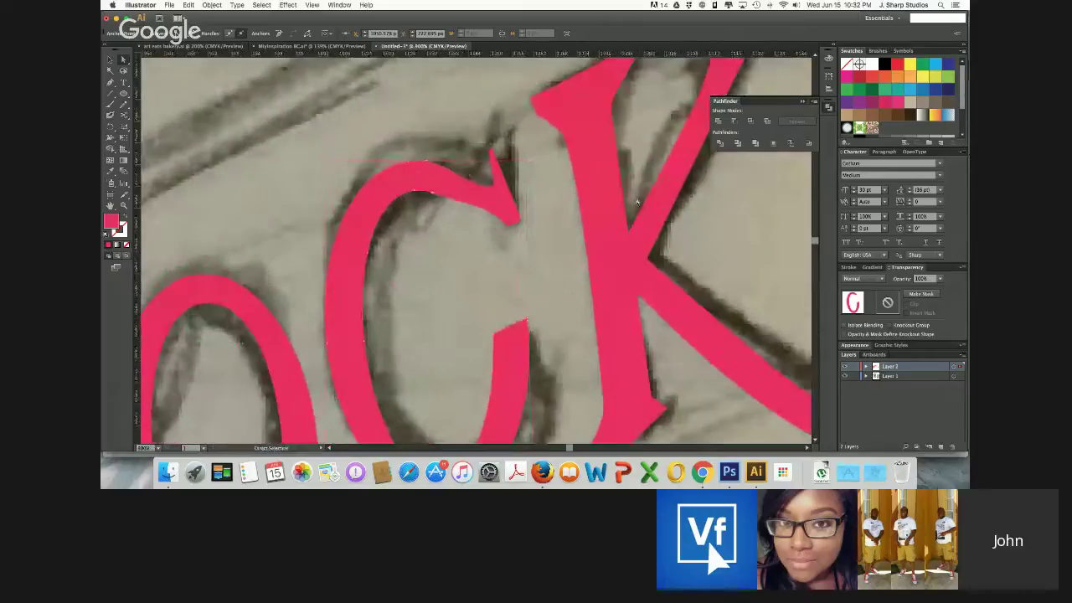
key(Delete)
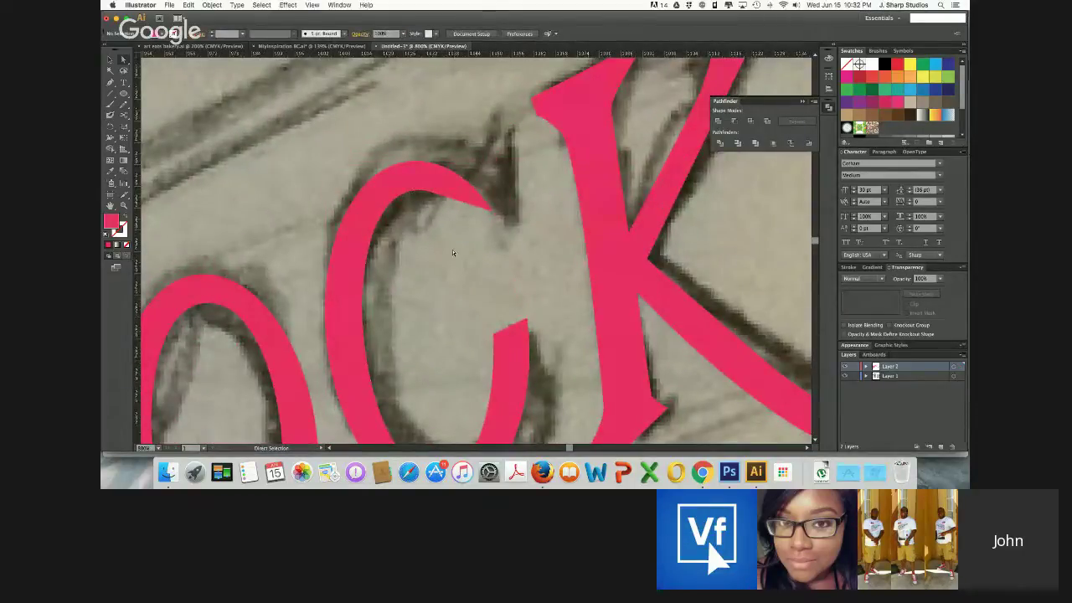
Try to adjust the outer corner at the end of the C's lower stroke
scroll(436, 277, down, 2)
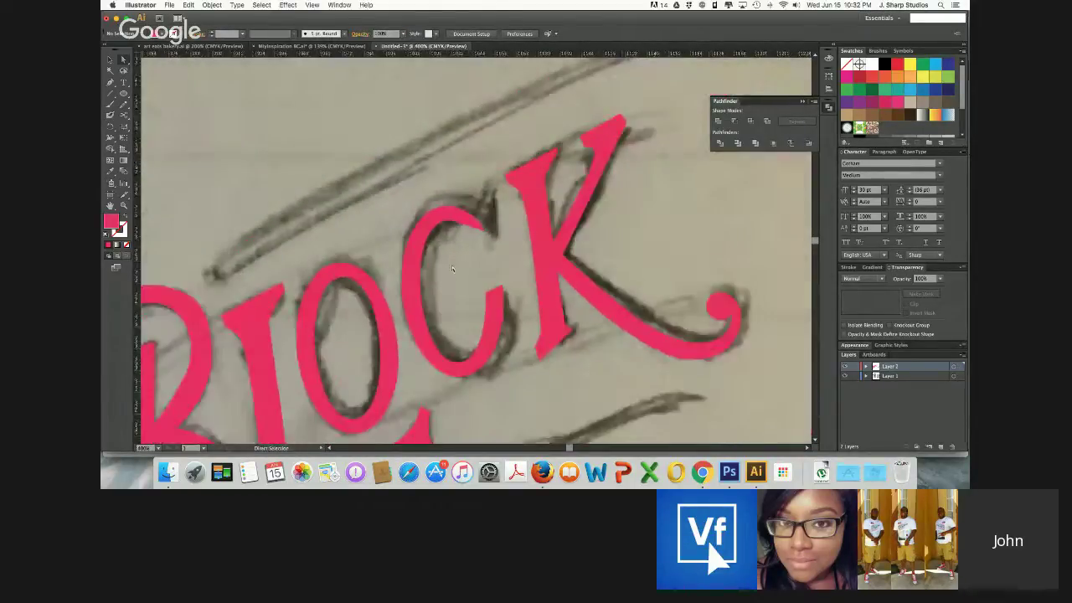
click(416, 298)
drag(500, 298, 504, 296)
click(463, 280)
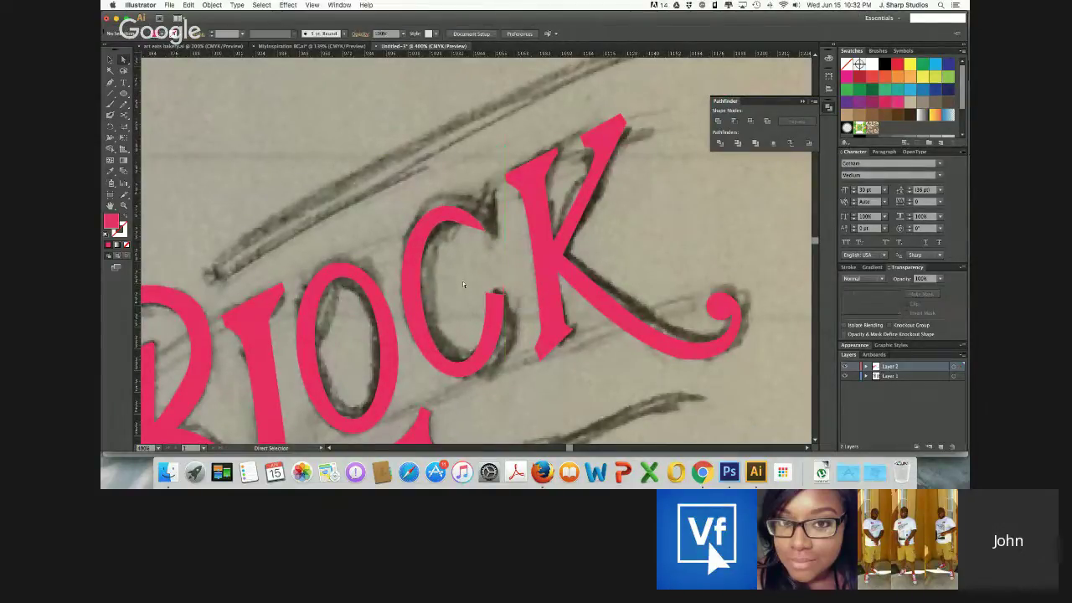
click(463, 365)
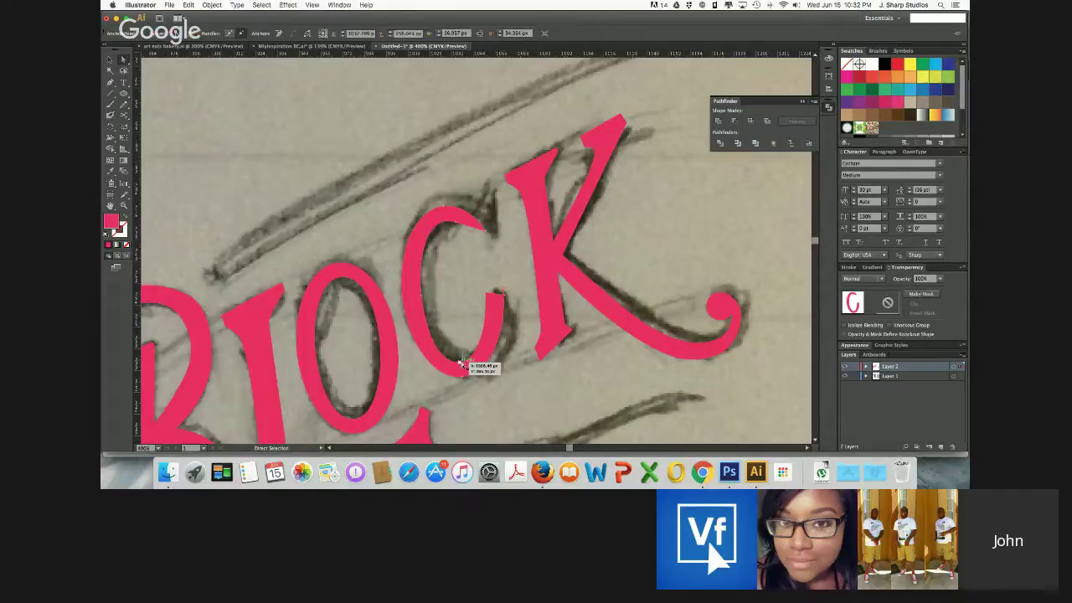
click(461, 364)
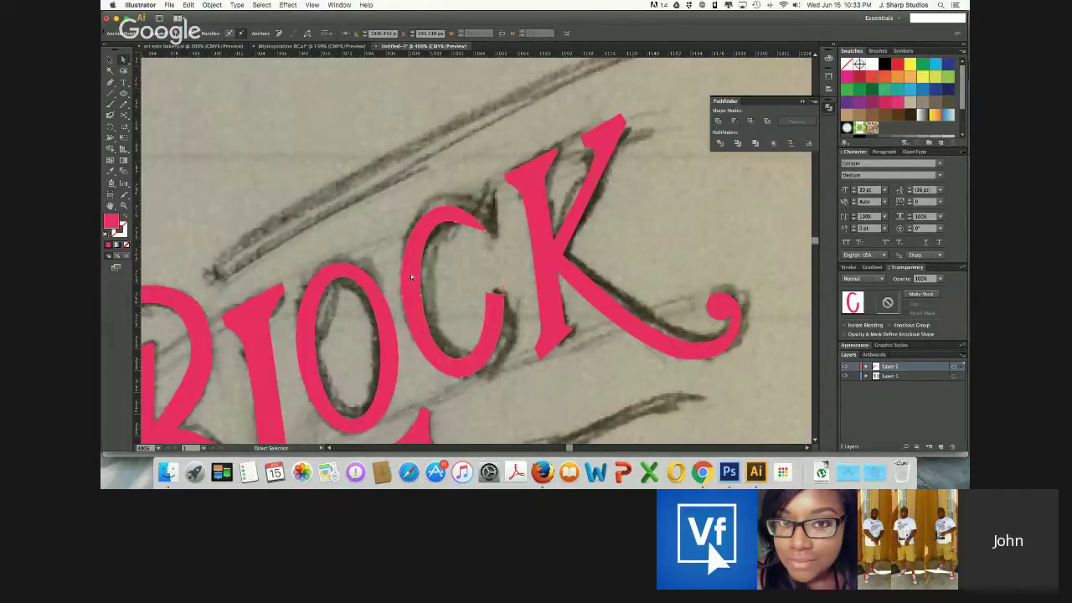
click(454, 244)
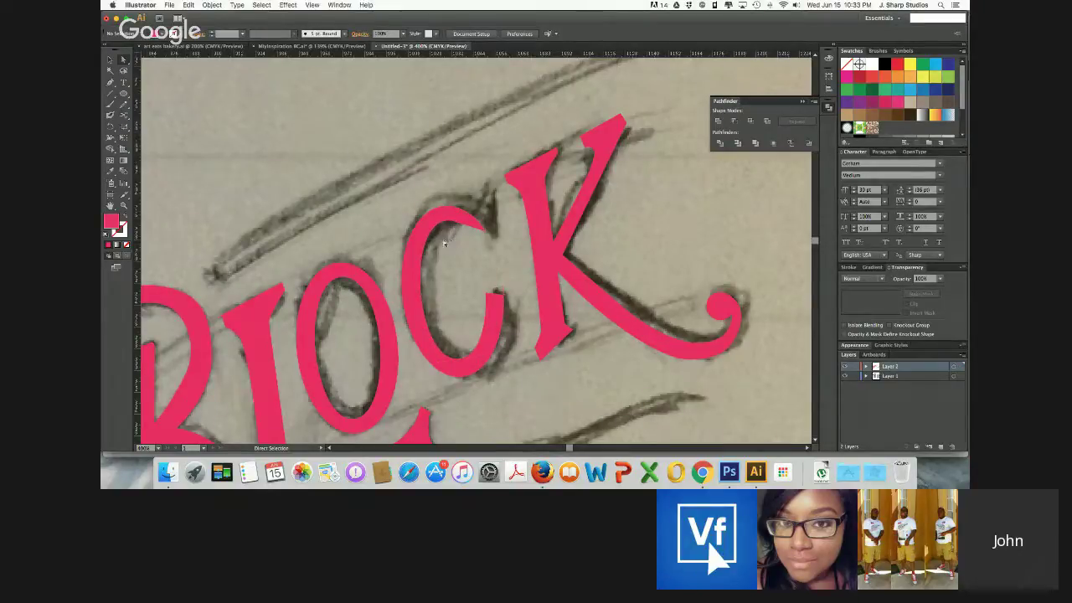
Draw a new closed terminal with the Pen tool on the C's upper end, following the sketch's pointed spur and lower tip
key(p)
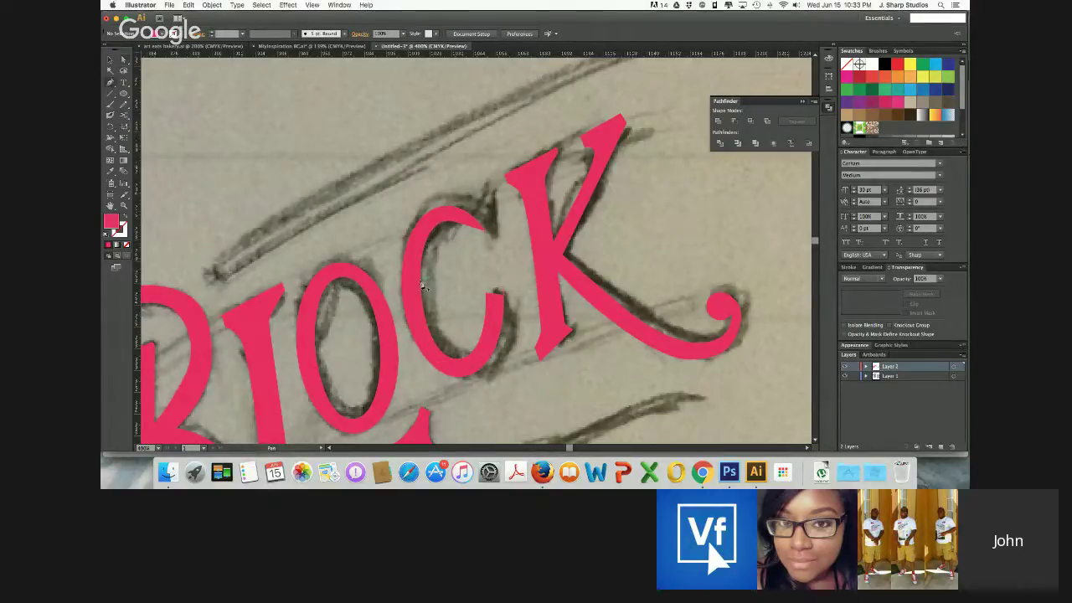
click(459, 208)
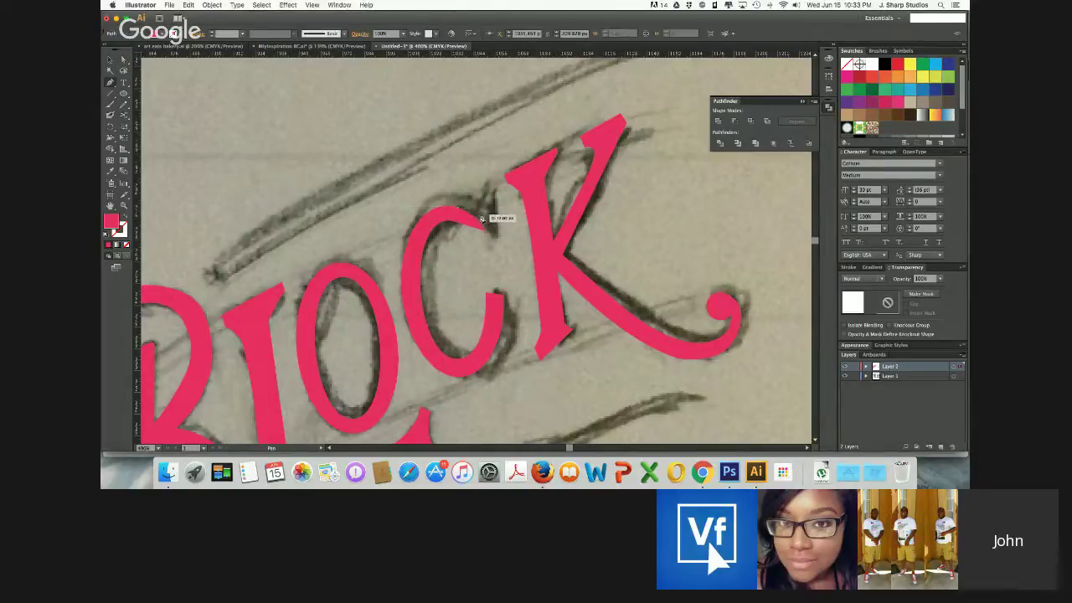
click(480, 212)
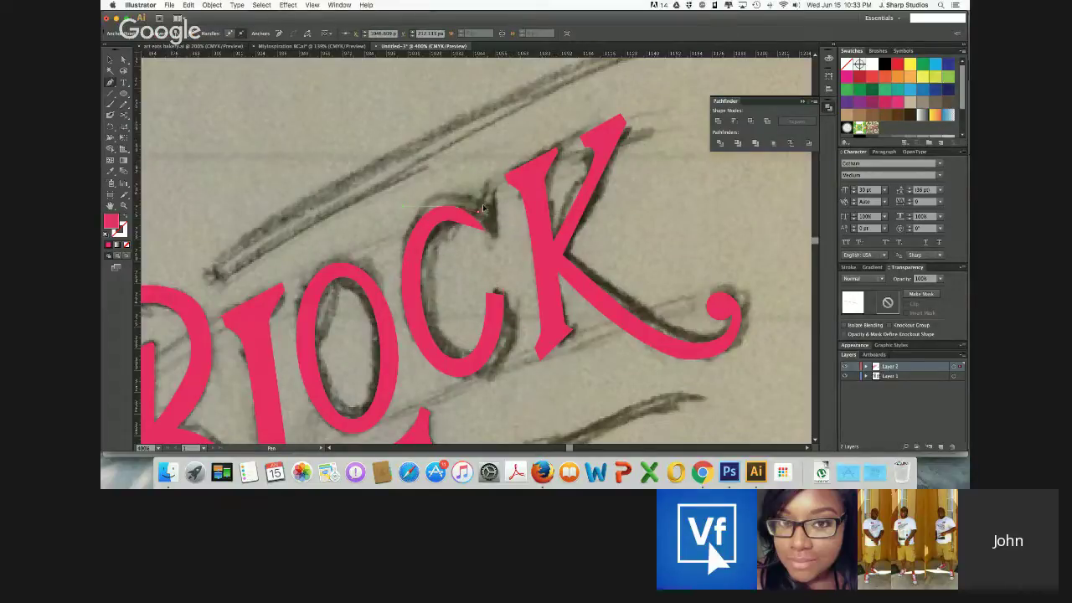
click(484, 208)
click(491, 195)
click(502, 241)
drag(496, 244, 496, 246)
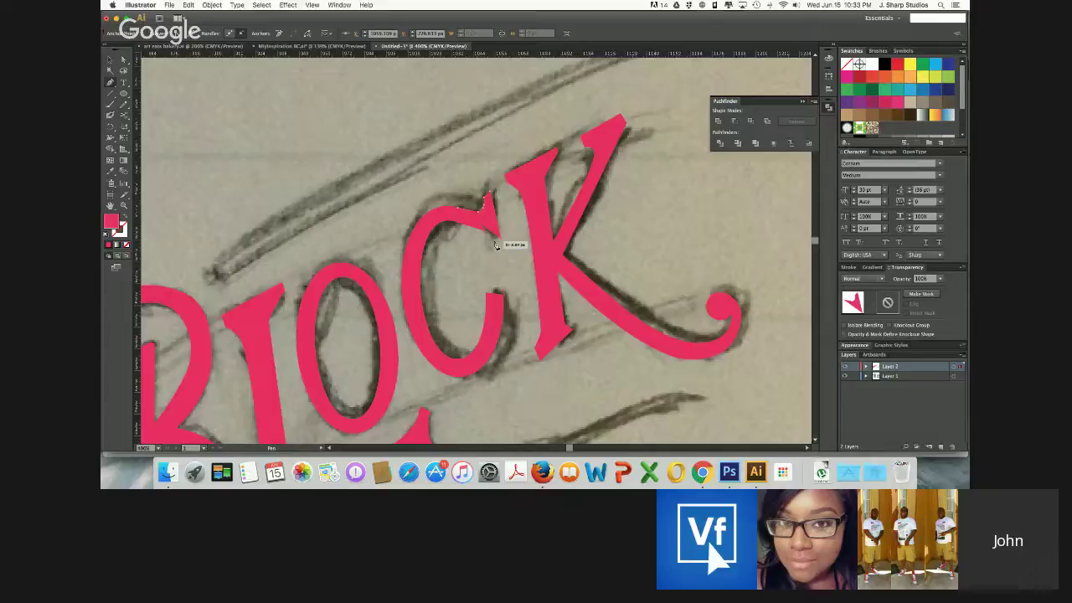
click(494, 244)
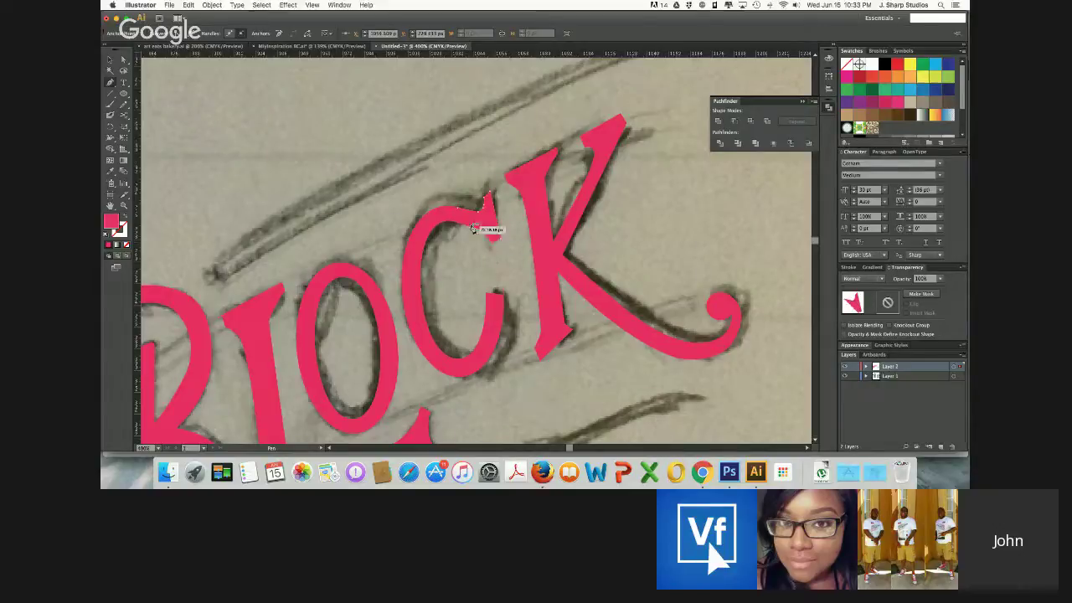
drag(470, 227, 465, 224)
click(457, 207)
key(v)
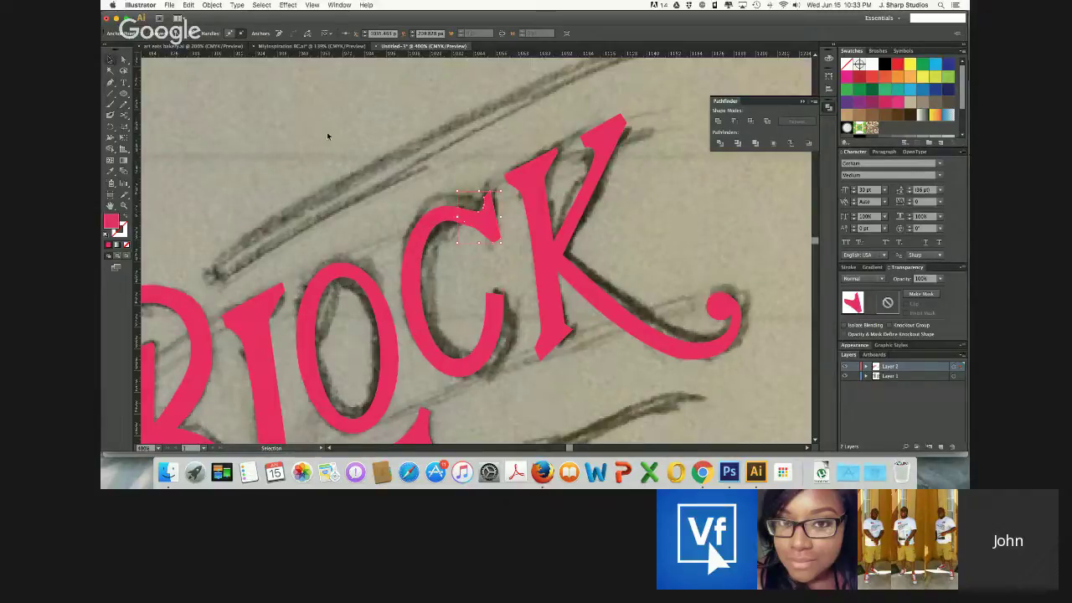
Nudge the new terminal slightly left so it sits closer on the C's upper stroke
click(327, 132)
click(494, 234)
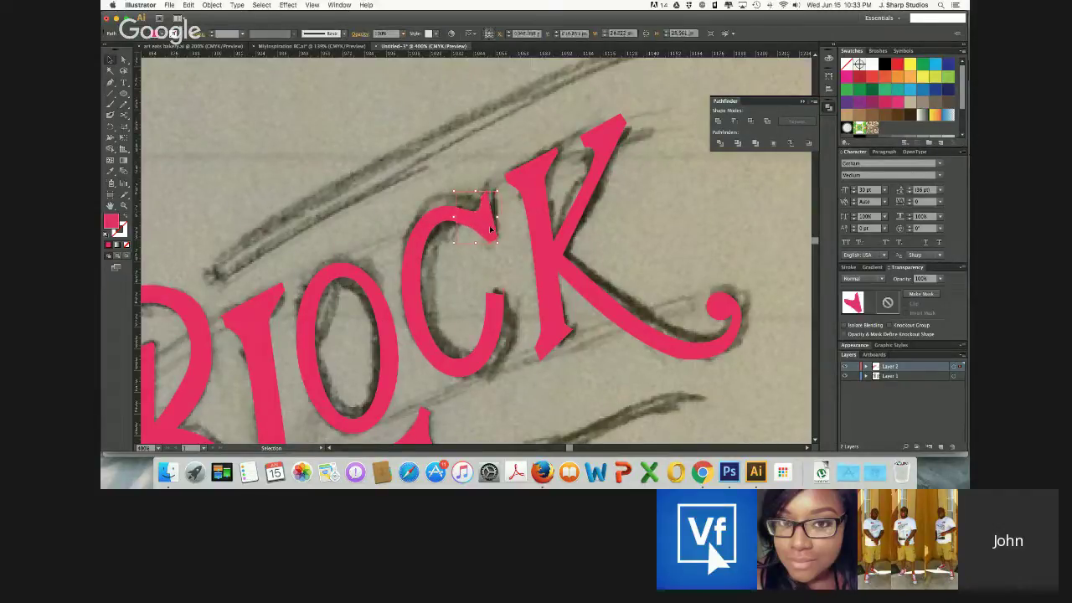
key(Left)
click(466, 264)
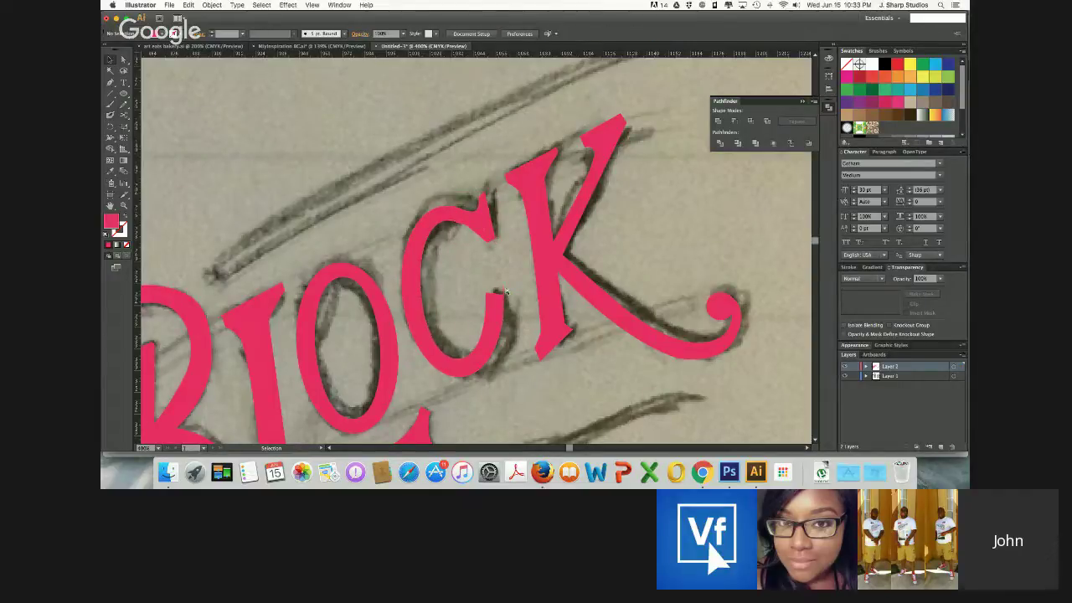
Try to reshape the thin spike at the end of the C's lower stroke by pulling its anchor down and outward
scroll(506, 285, up, 4)
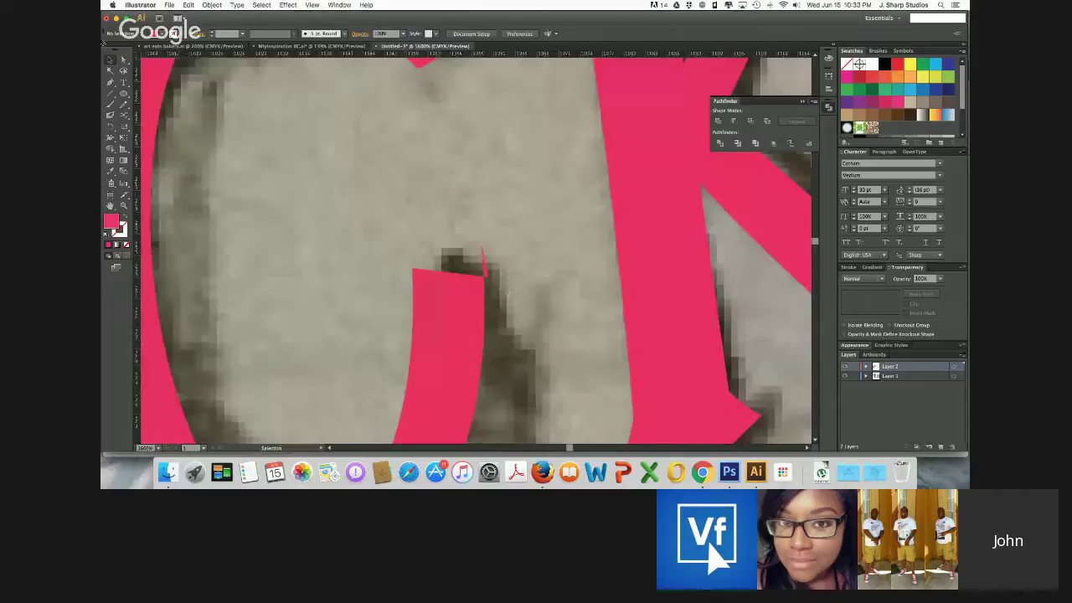
key(a)
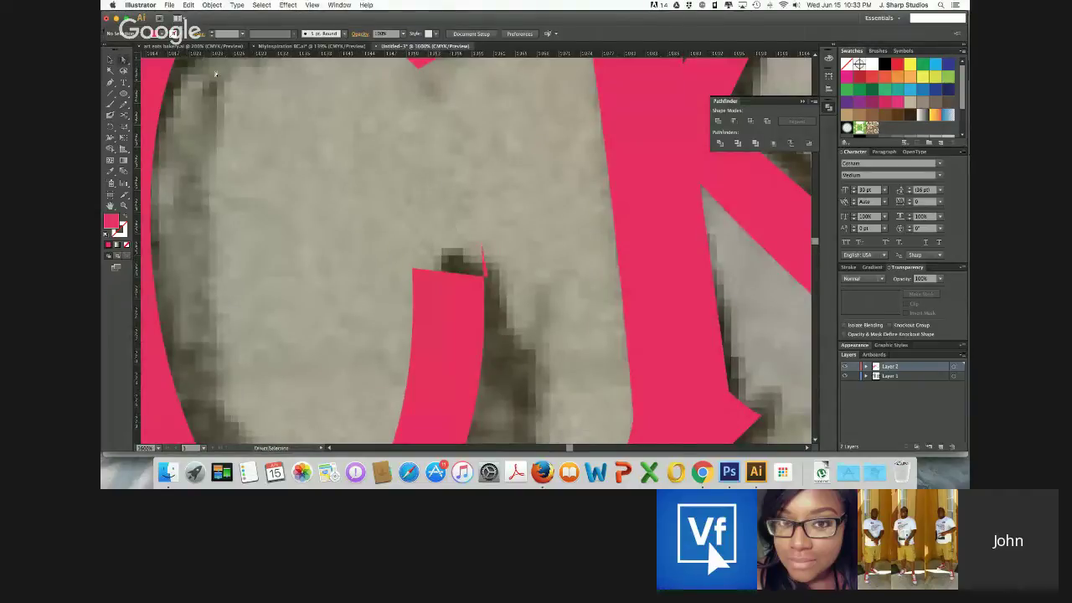
click(481, 244)
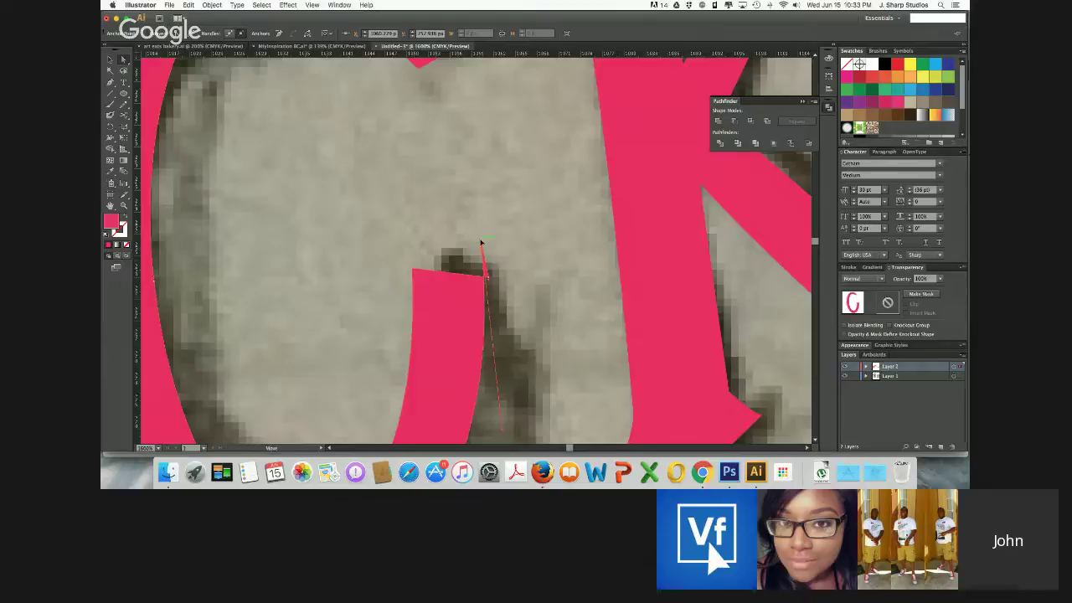
drag(480, 243, 499, 289)
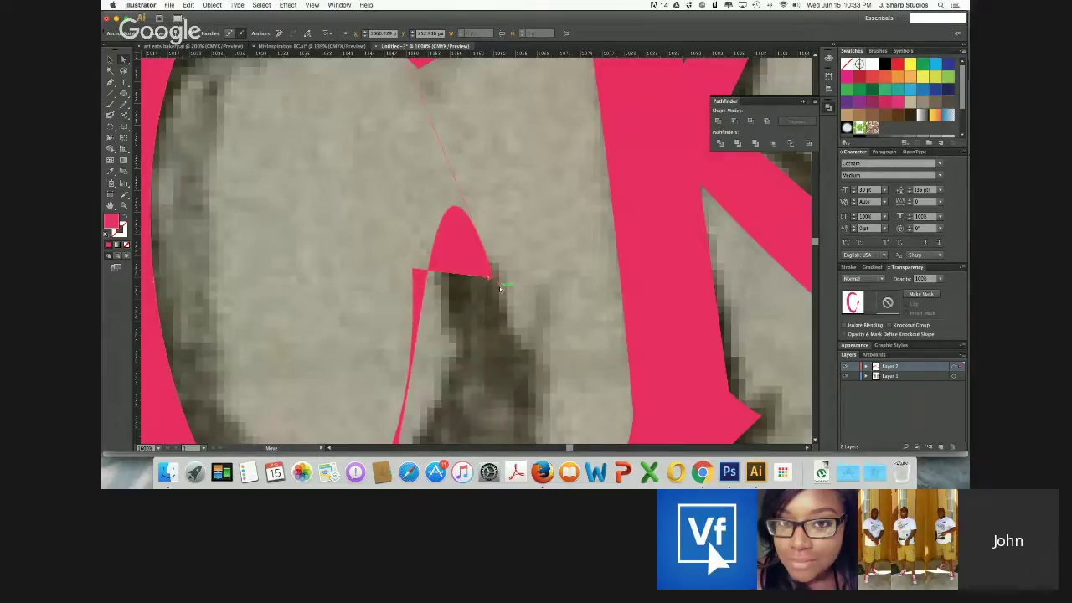
key(super+z)
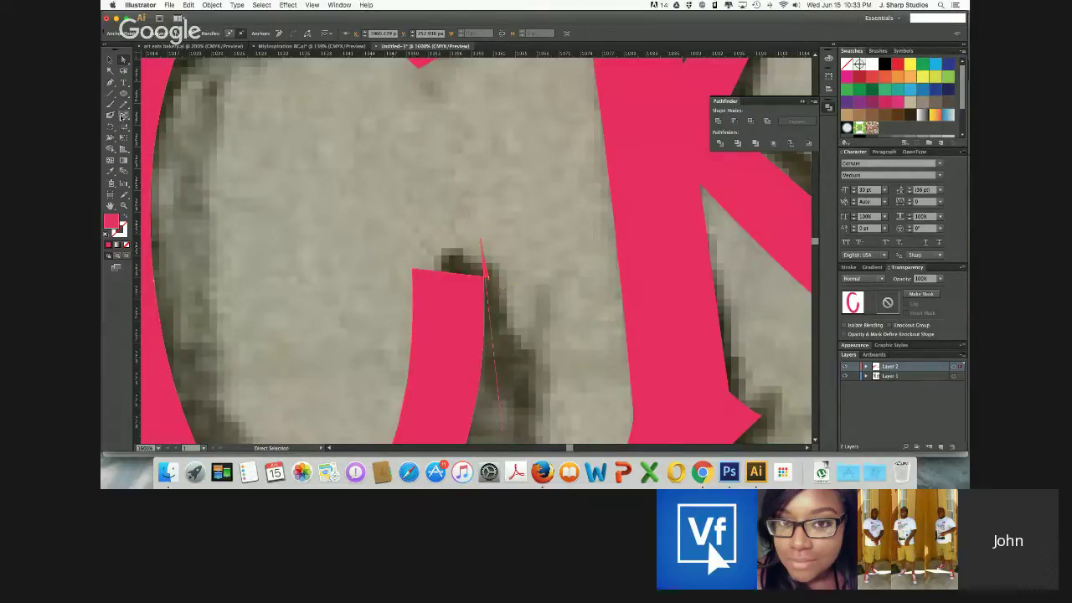
Delete the stray anchor below the spike to restore a straight slanted end on the C's lower stroke
click(110, 82)
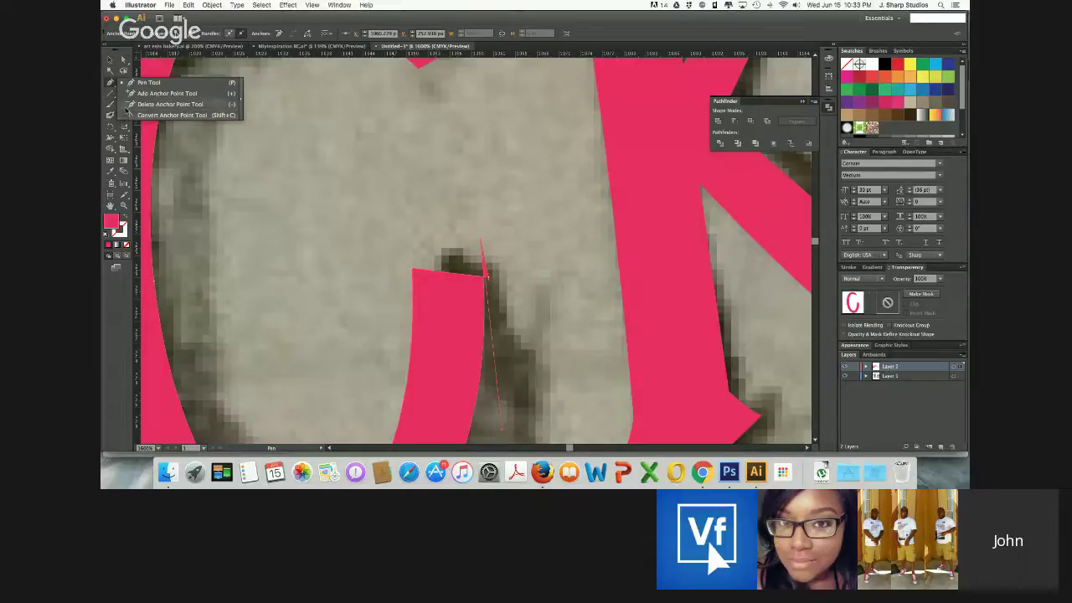
click(131, 104)
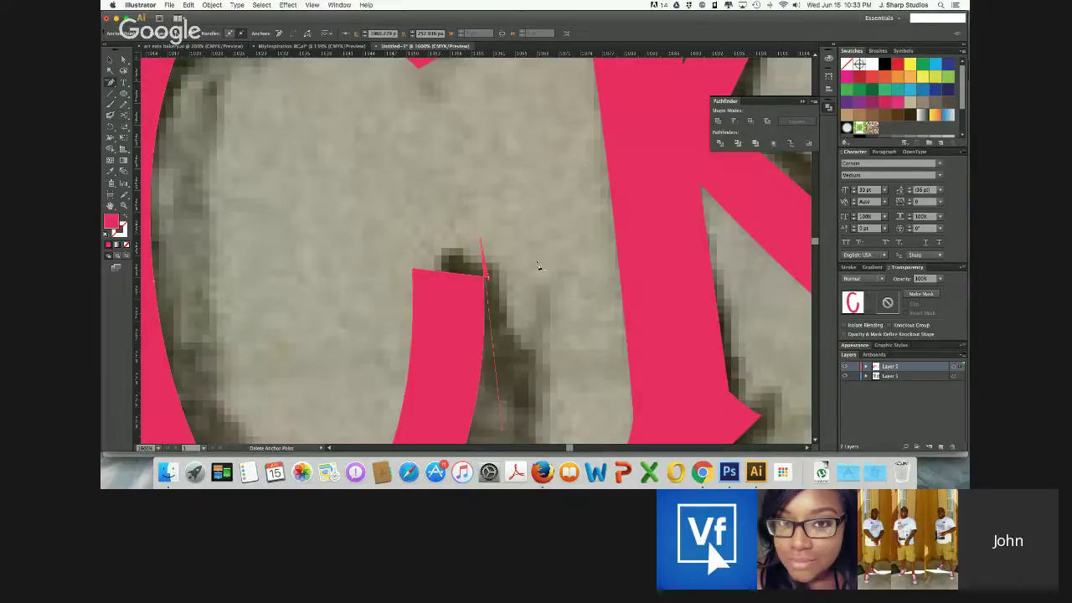
click(481, 243)
click(620, 251)
click(486, 279)
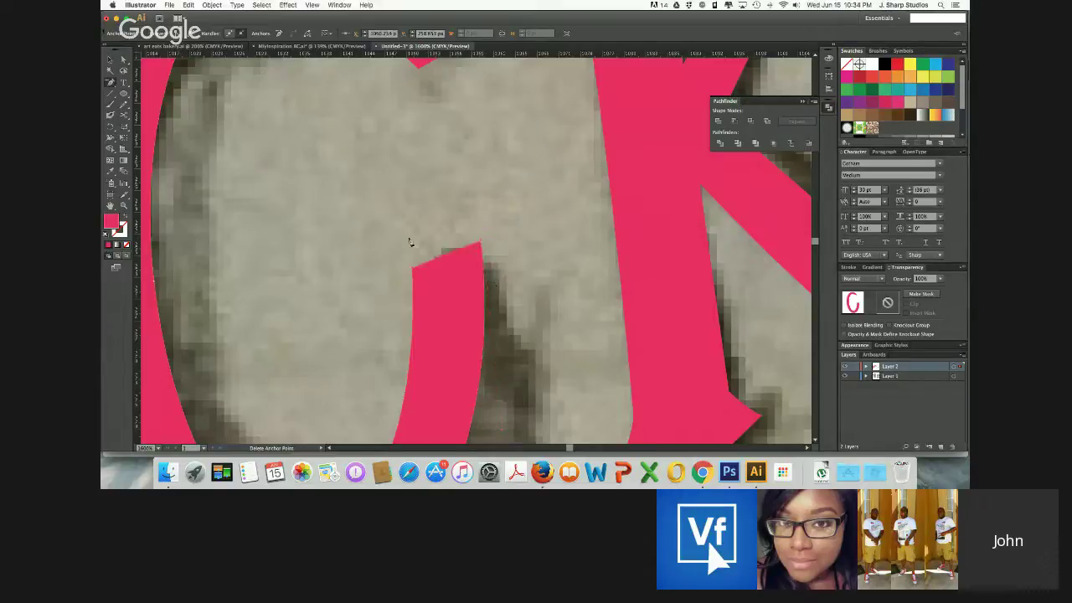
Lower the outer corner of the C's lower stroke end in small increments and fine-tune its horizontal position
click(123, 58)
drag(482, 245, 488, 265)
key(a)
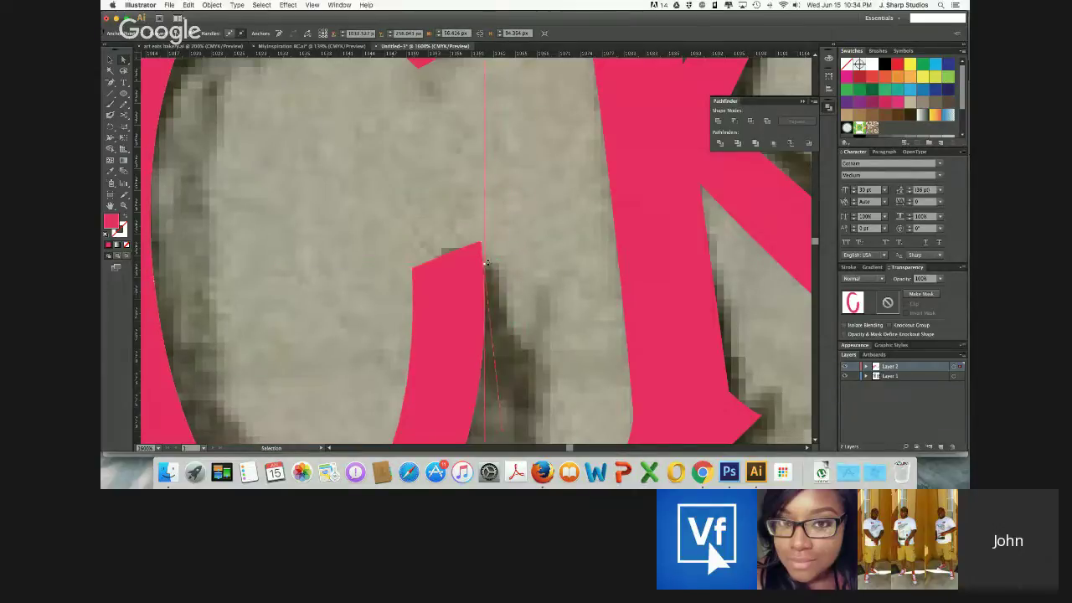
scroll(490, 266, down, 2)
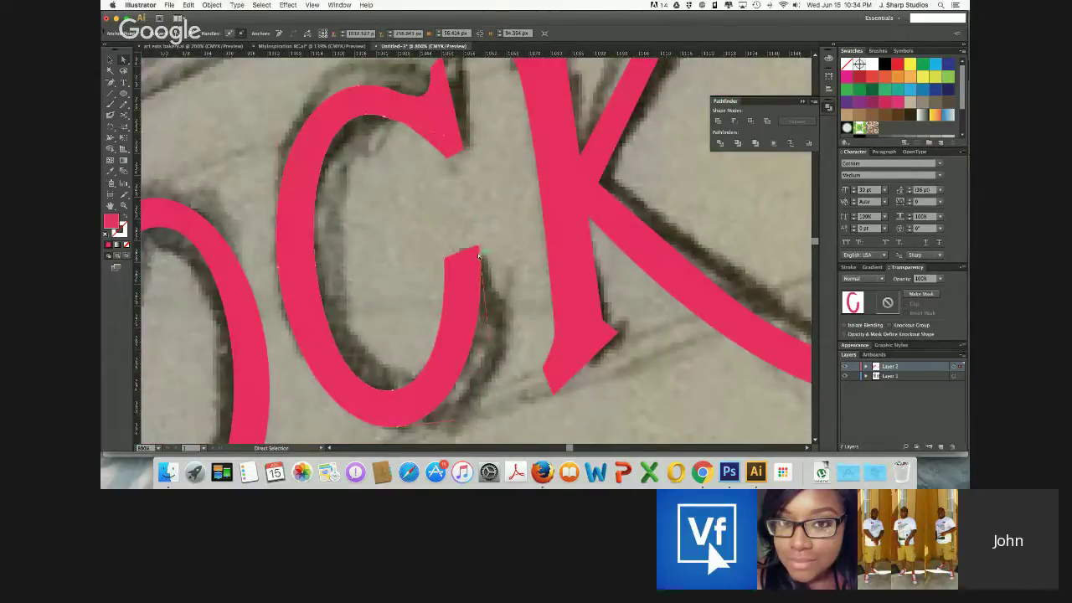
drag(479, 257, 484, 257)
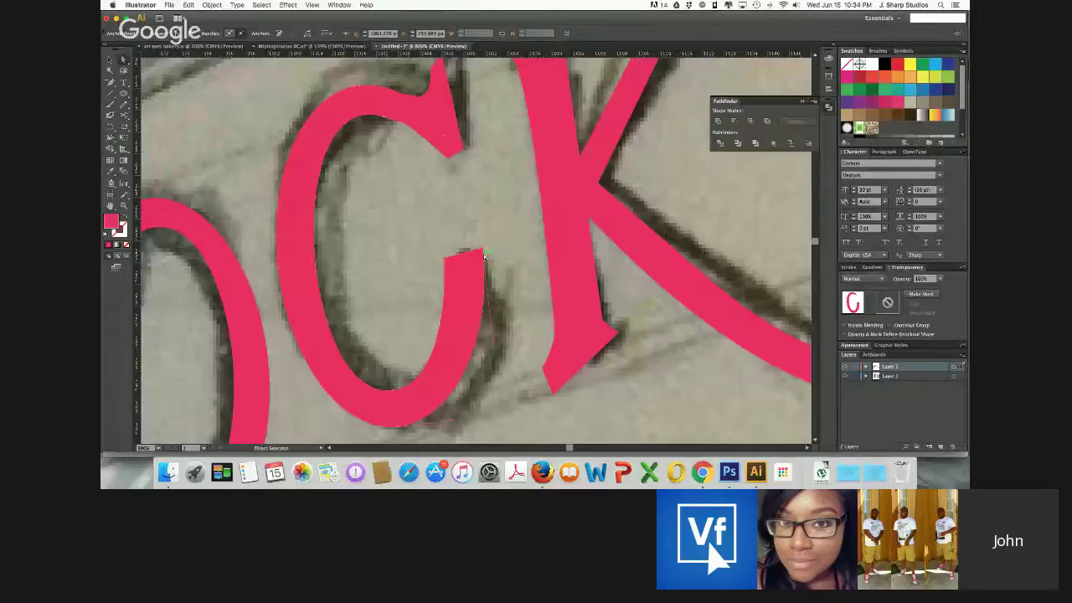
key(Down)
key(Down)
key(Down)
key(Down)
key(Down)
key(Right)
key(Left)
key(Left)
Nudge the inner corner of the C's lower stroke end up and to the right so the end slopes down outward
click(446, 259)
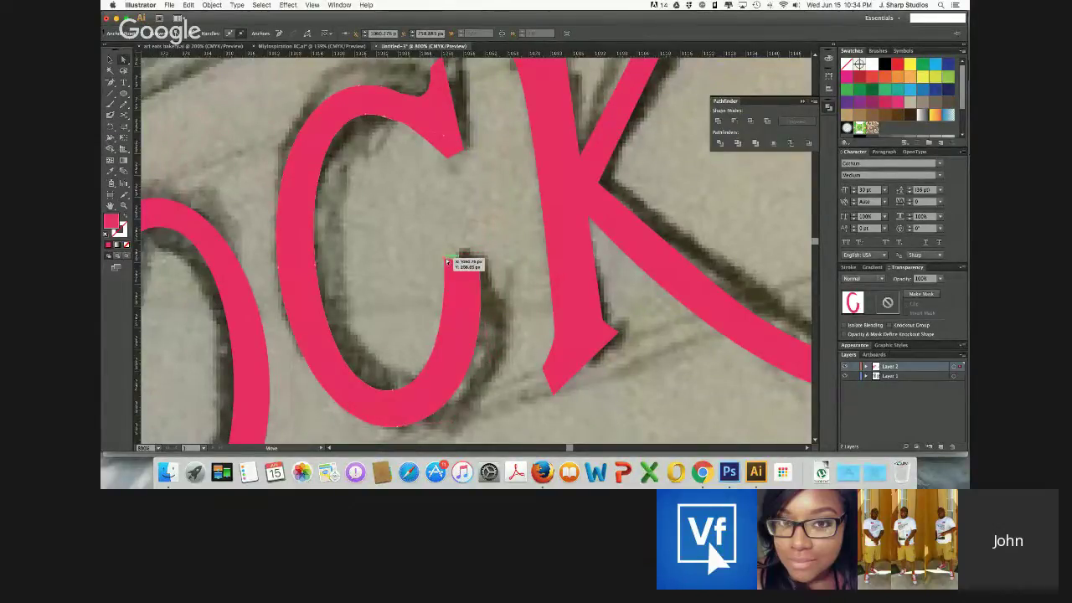
key(Up)
key(Right)
key(Up)
key(Up)
key(Right)
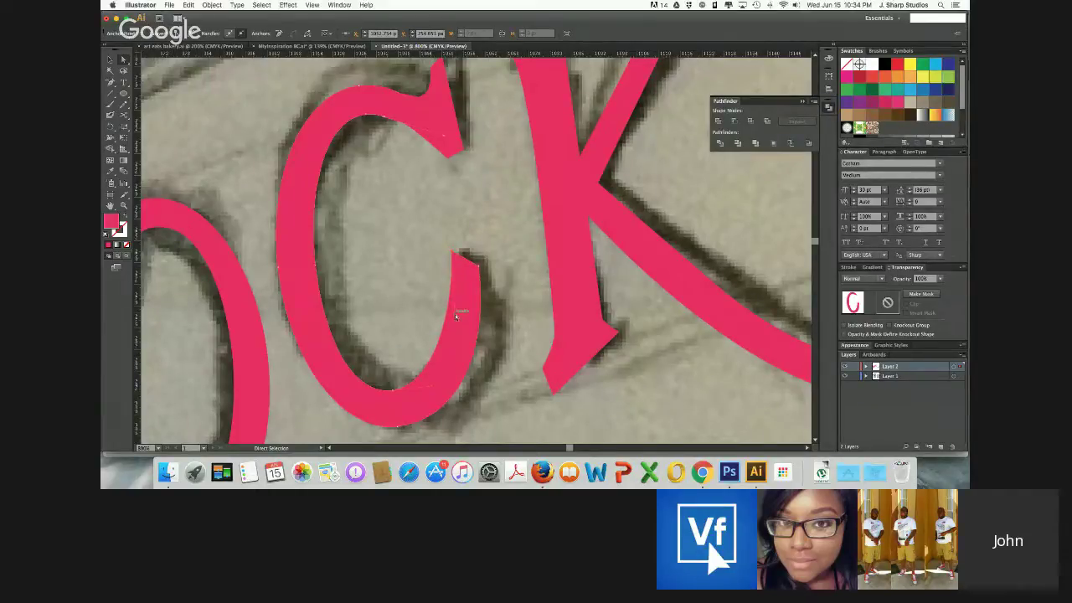
Adjust the inner curve of the C's lower stroke just below its slanted end and deselect the letter
drag(460, 312, 468, 330)
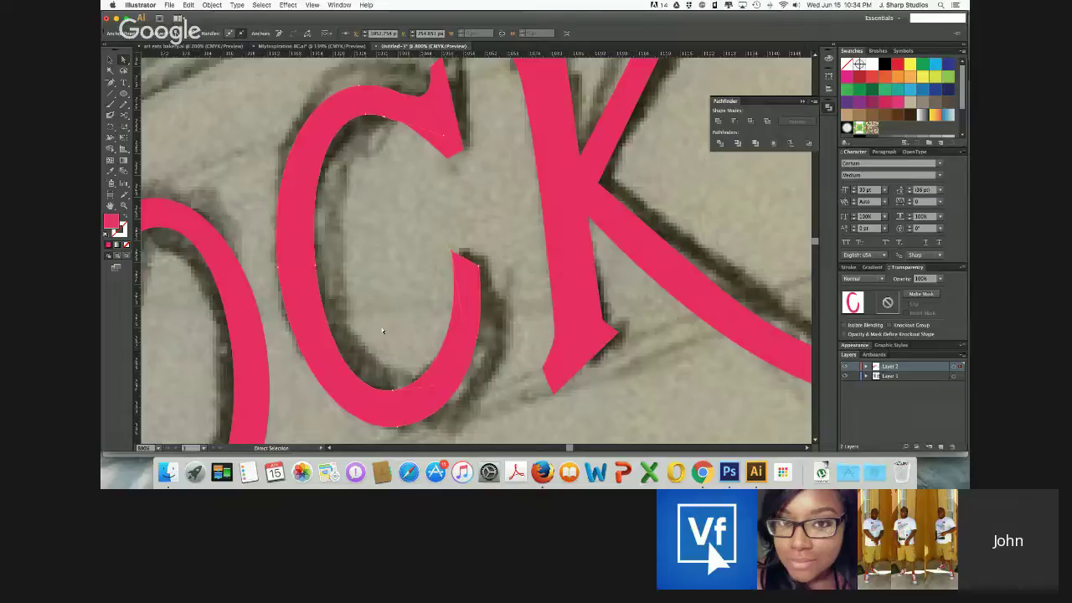
key(super+minus)
key(super+minus)
key(super+minus)
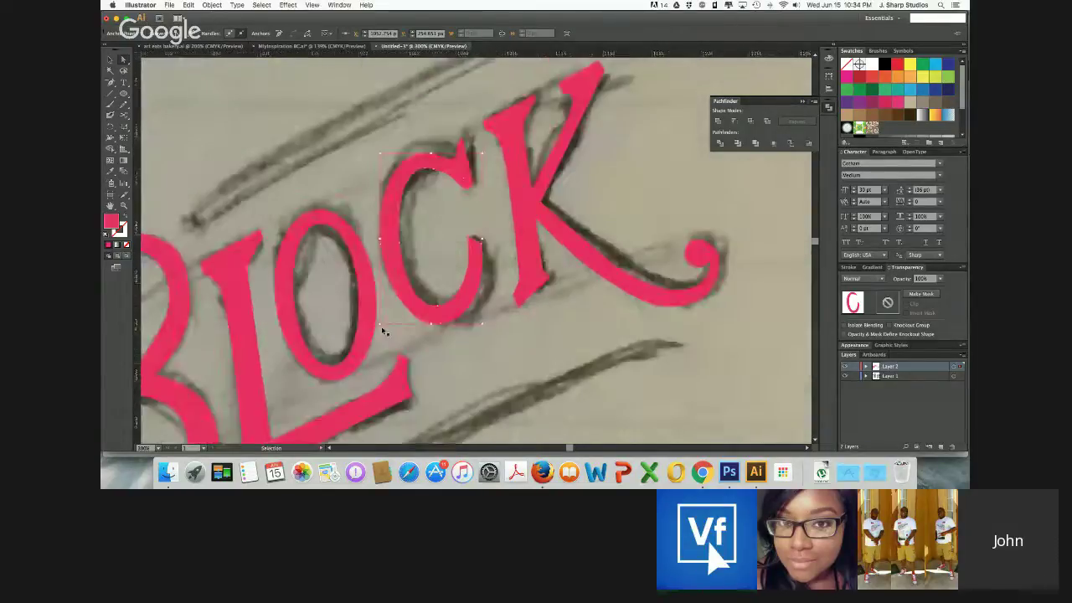
key(super+minus)
key(super+minus)
key(super+plus)
key(a)
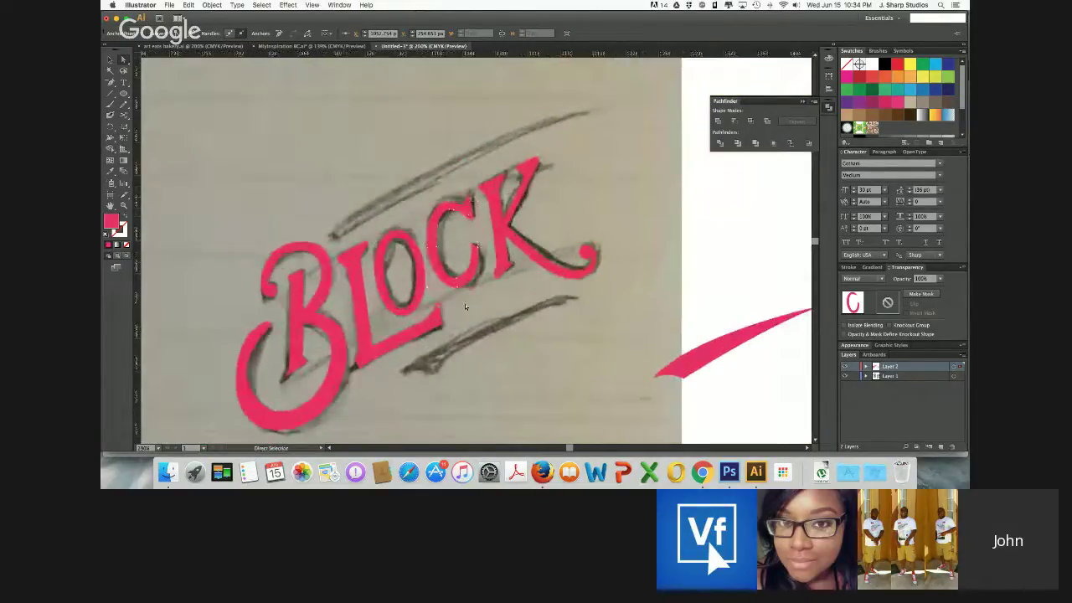
click(685, 255)
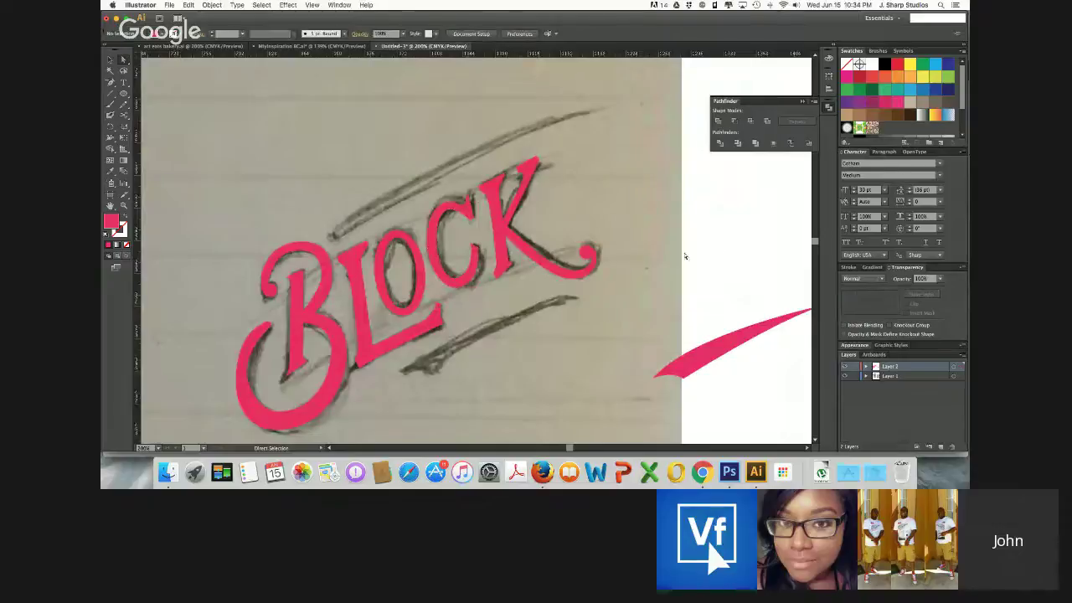
Delete the leftover pink stroke at the edge of the sketch and hide the sketch on Layer 1
click(696, 361)
key(Delete)
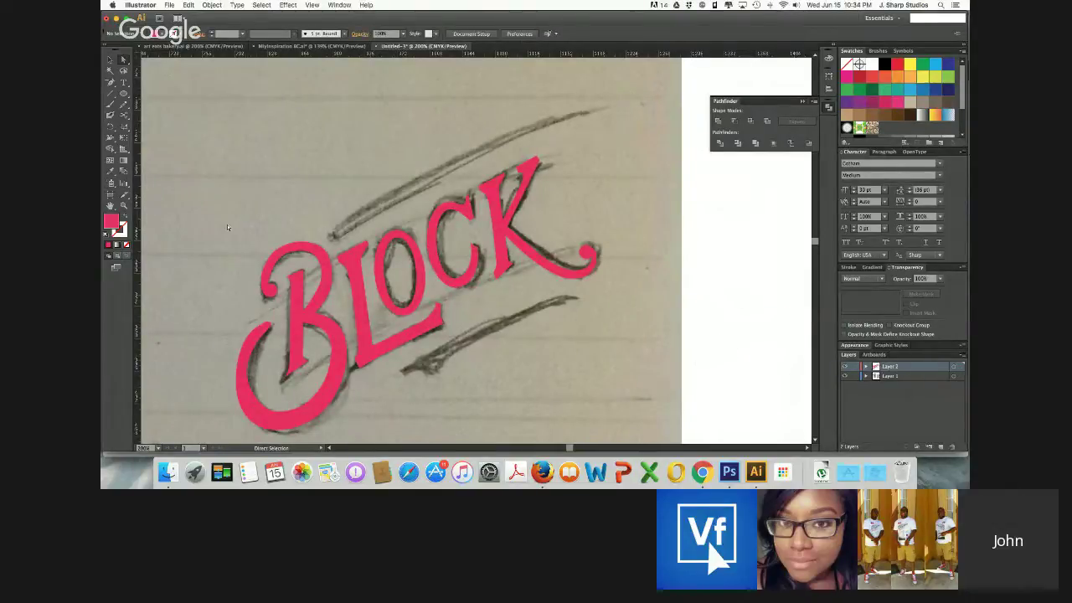
click(846, 374)
click(845, 376)
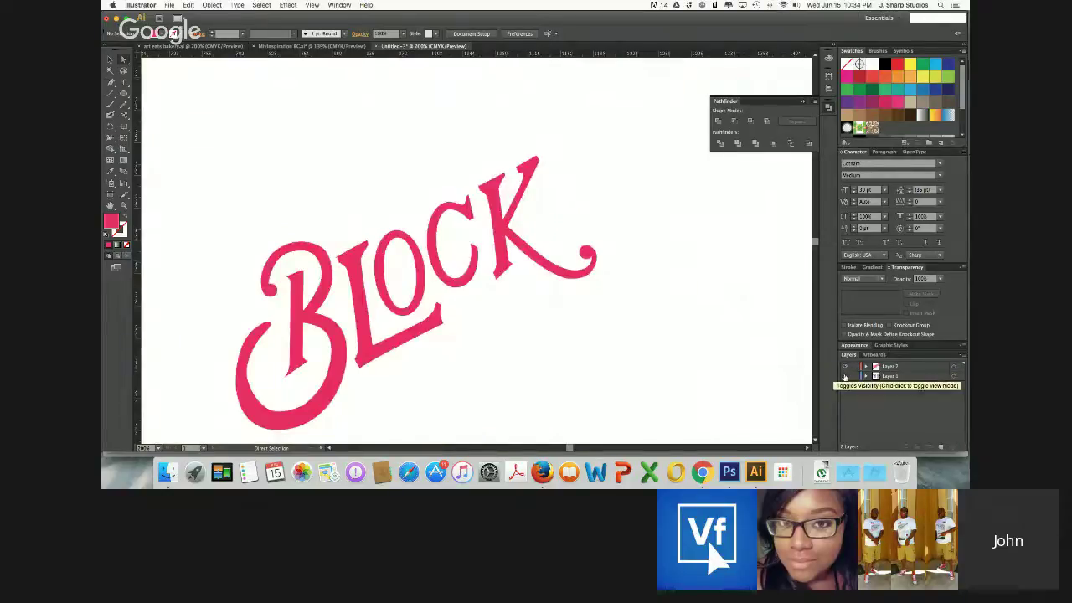
Unite the K's stem shape and its curled leg shape into a single shape
click(494, 230)
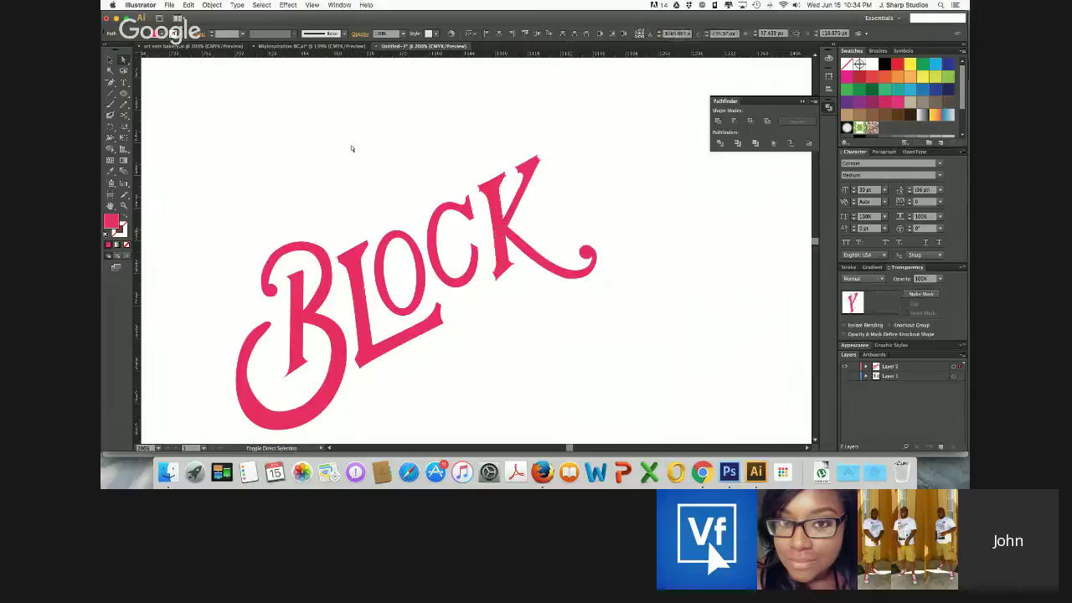
click(518, 246)
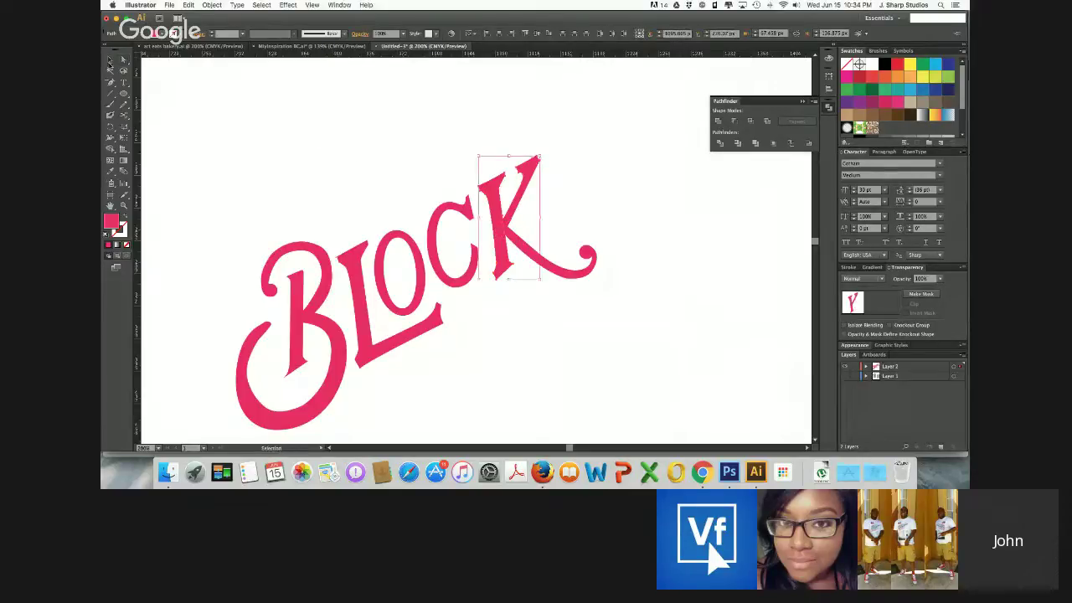
click(518, 247)
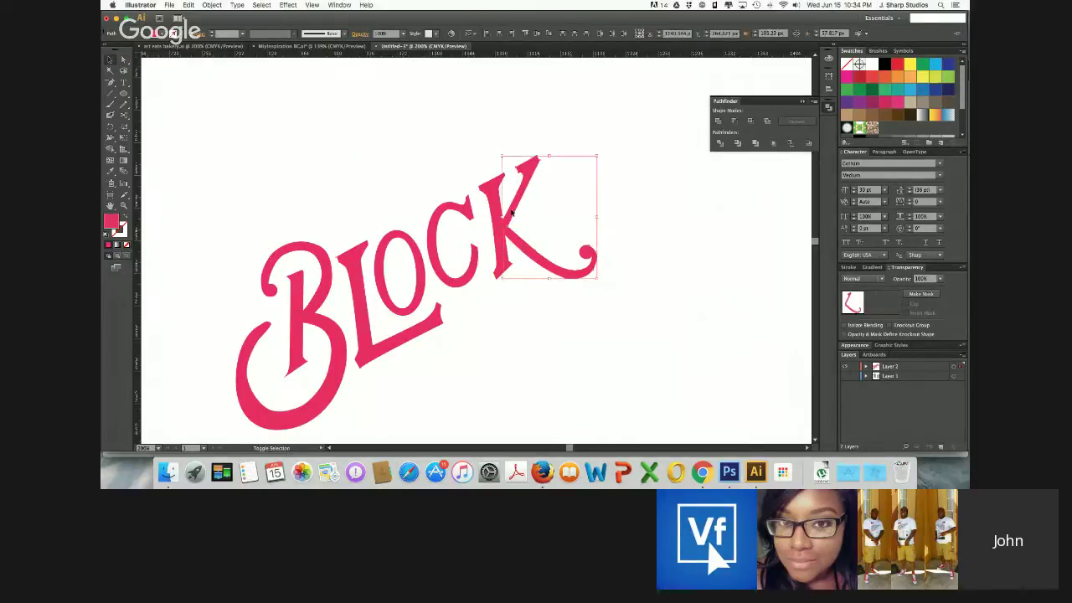
shift+click(511, 212)
click(718, 121)
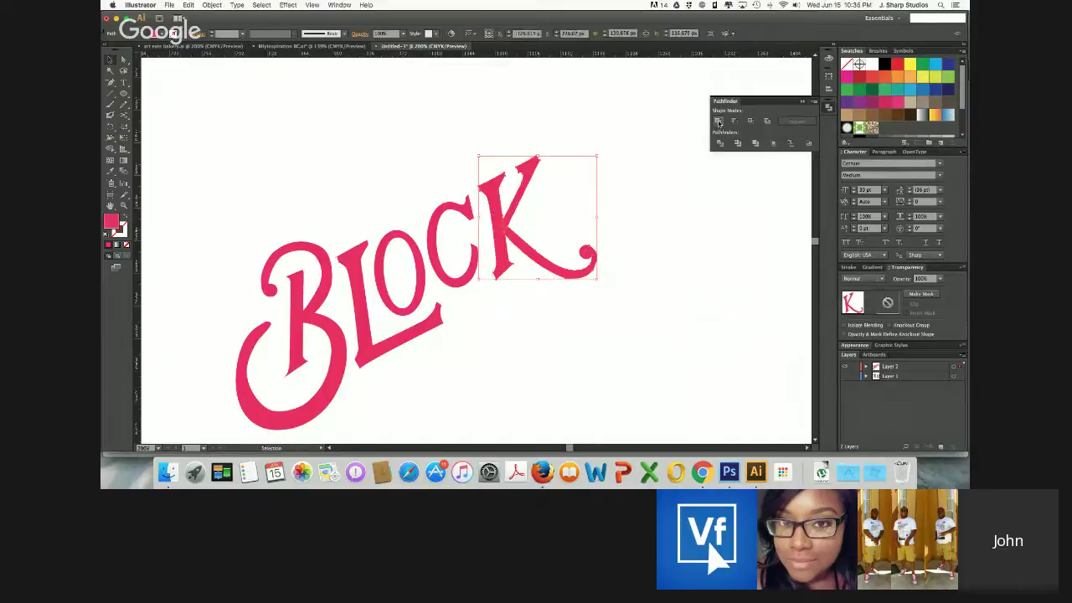
Nudge the K slightly left to tighten its spacing with the C
key(Left)
key(Left)
key(Left)
key(Left)
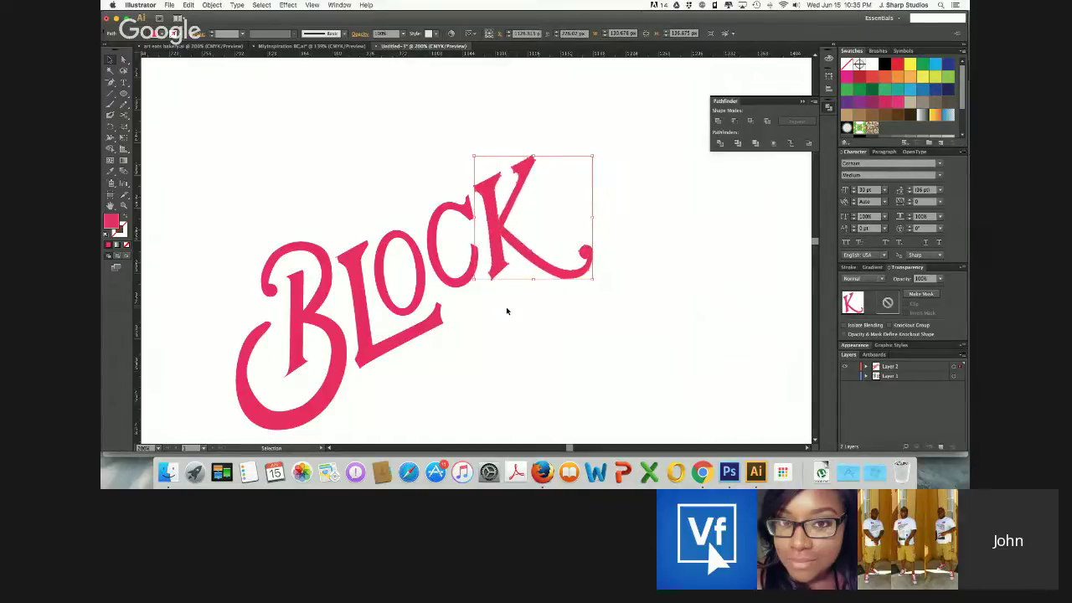
click(426, 347)
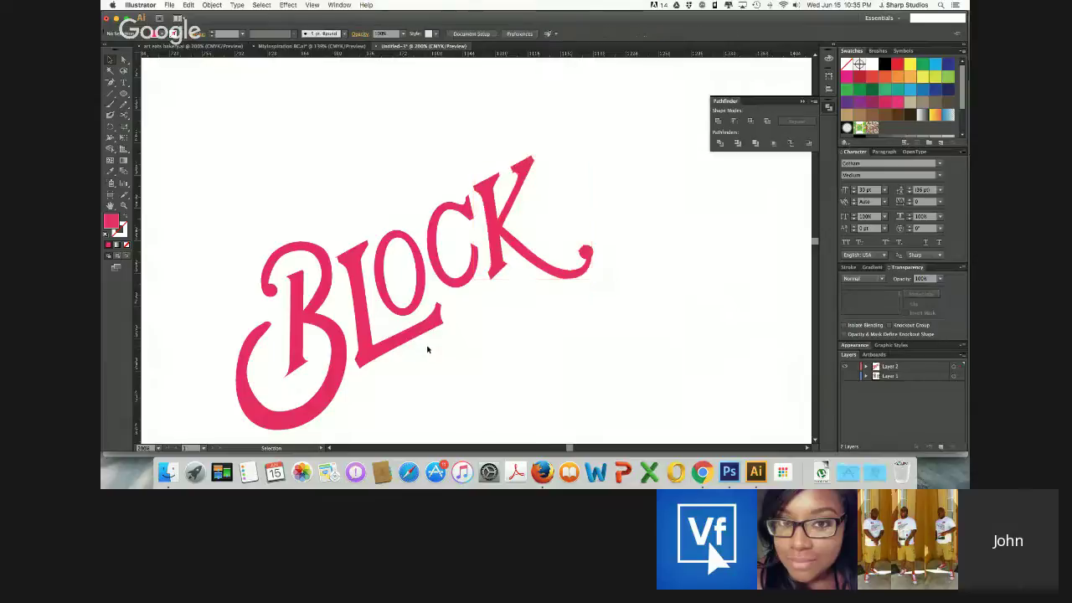
Unite the B's curved outer stroke and its stem into a single shape
click(390, 307)
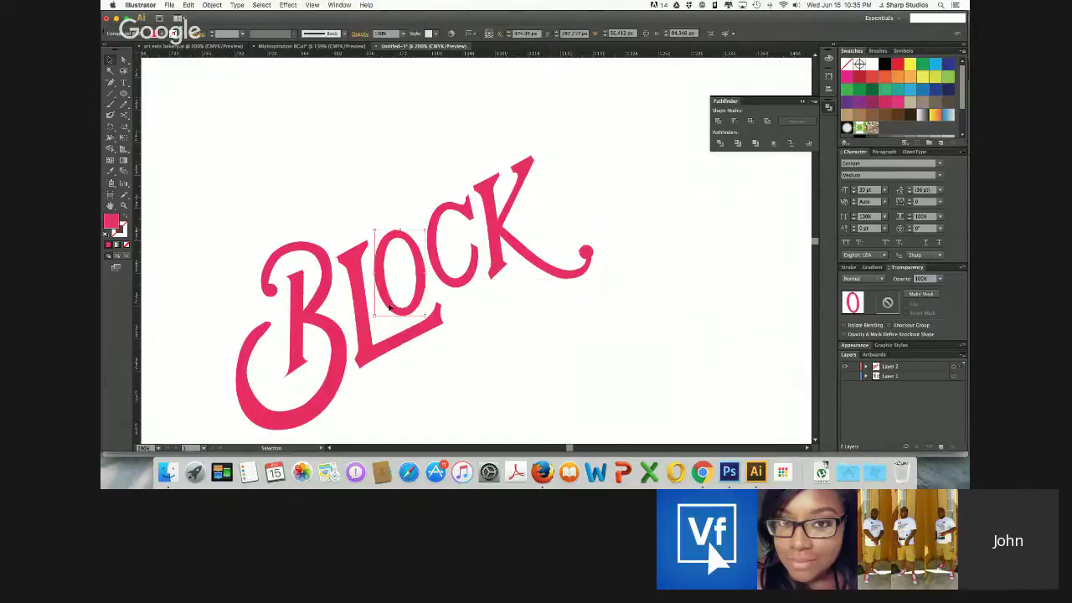
click(336, 325)
shift+click(299, 298)
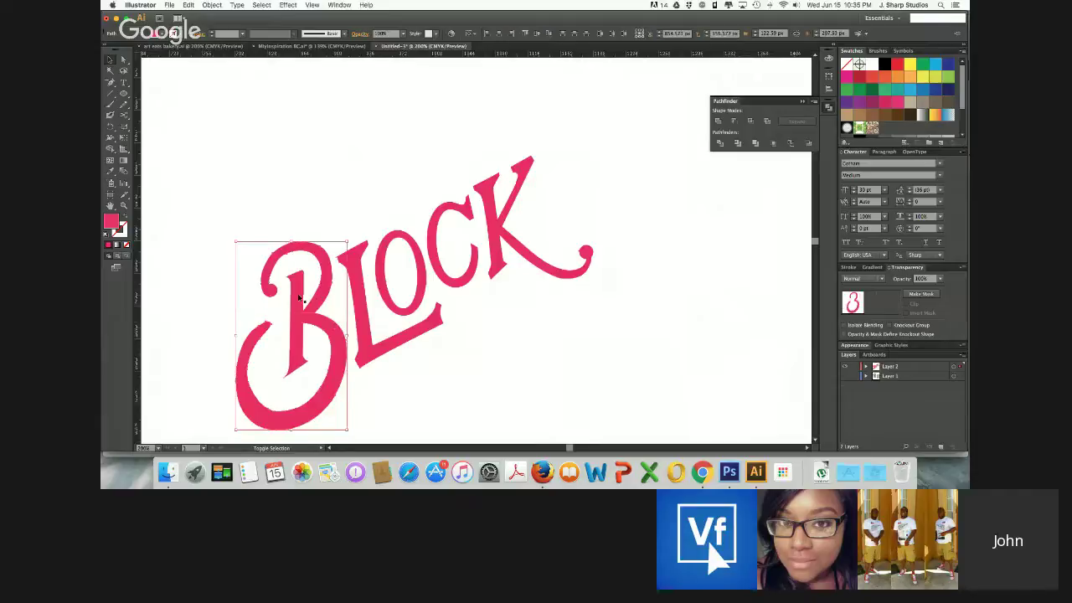
click(718, 121)
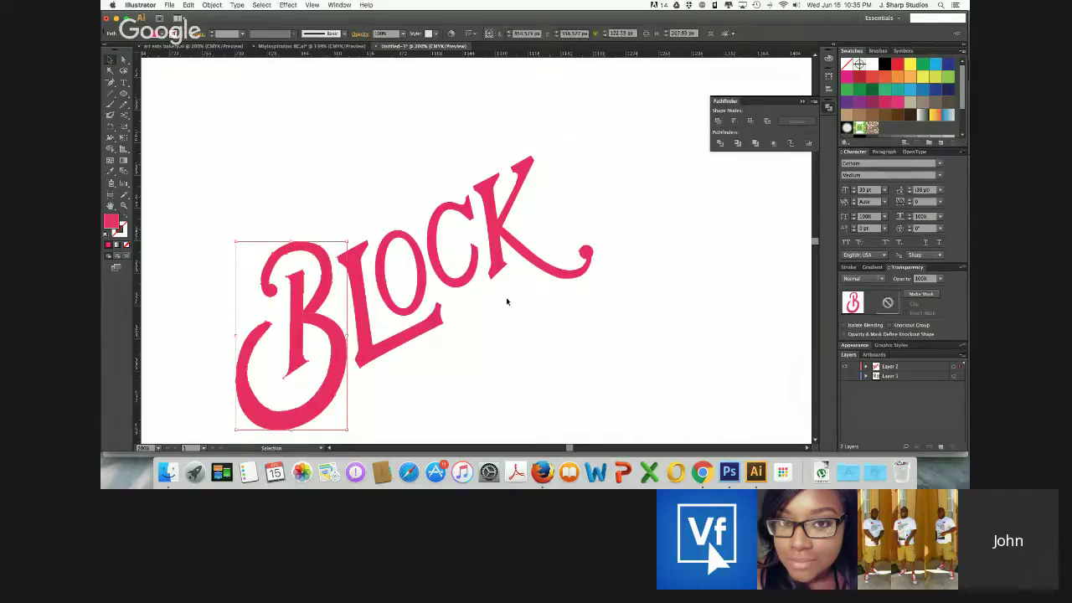
click(439, 390)
Start a point text below the BLOCK lettering with its font set to Luxury
scroll(439, 390, down, 3)
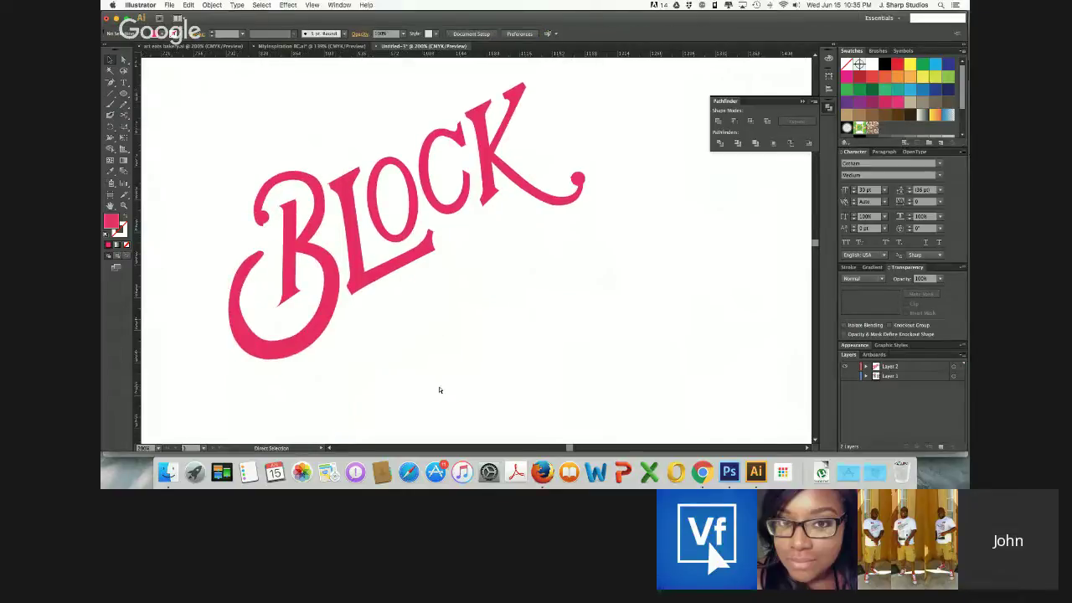
key(super+minus)
key(super+minus)
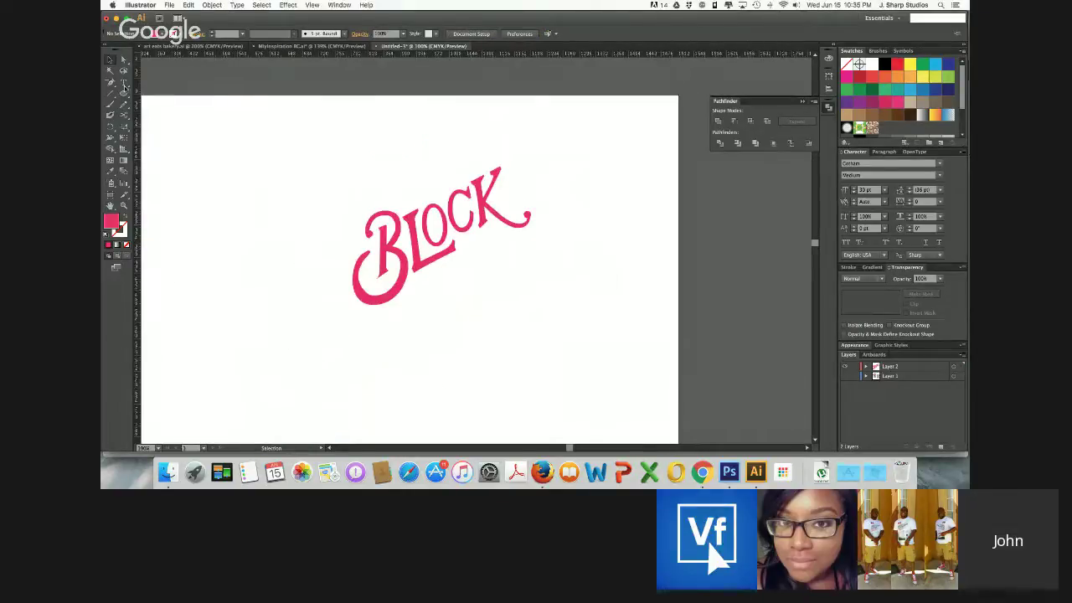
click(124, 84)
click(489, 327)
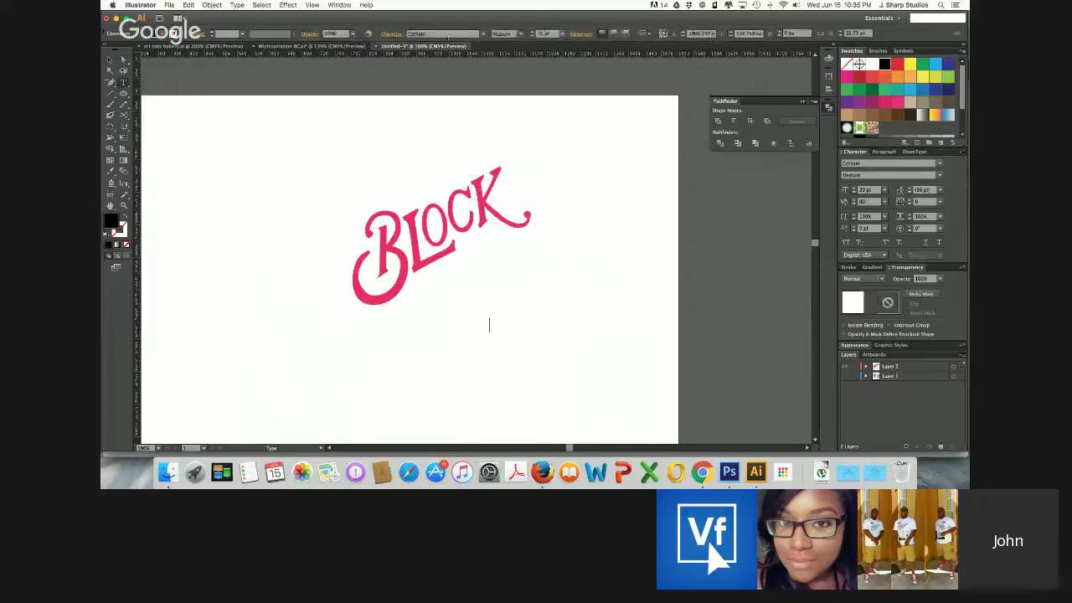
click(448, 35)
text(Luxury)
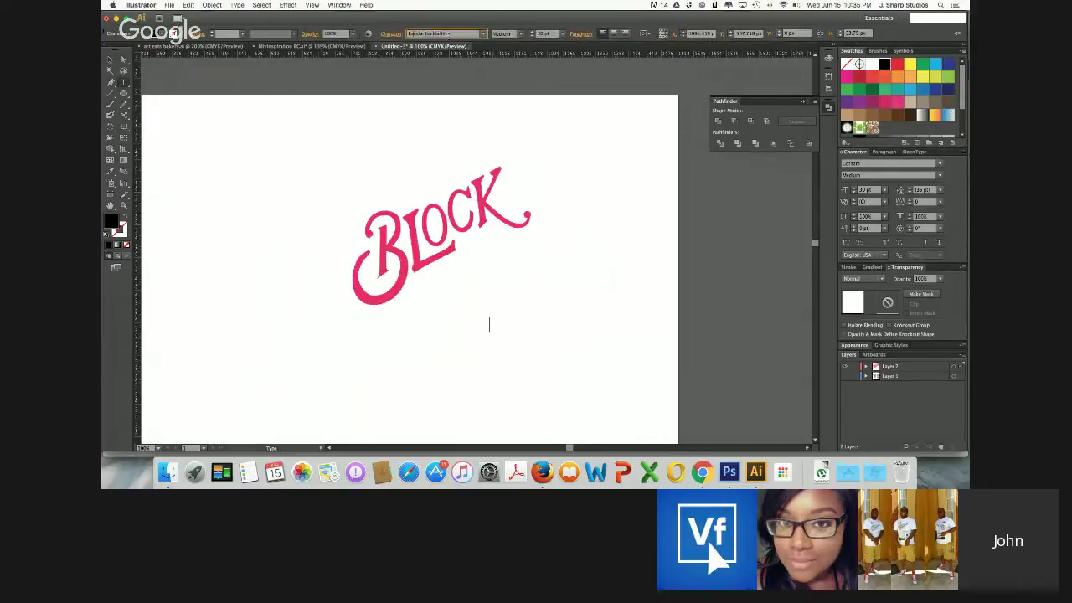
key(Return)
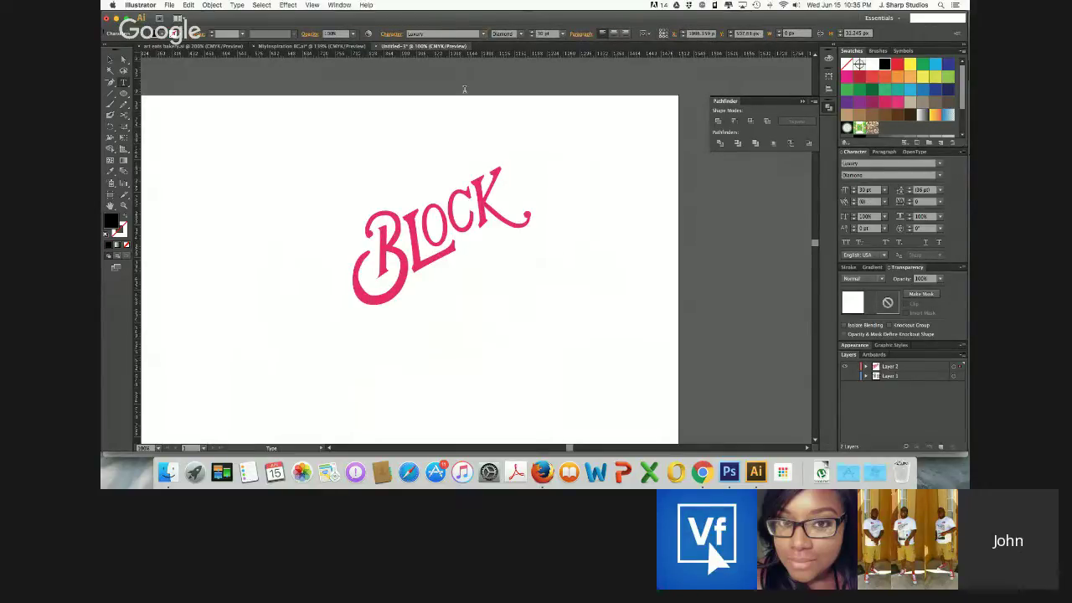
Enter the word "Grinder" and enlarge it to about 55 pt just under the BLOCK lettering
text(Grin)
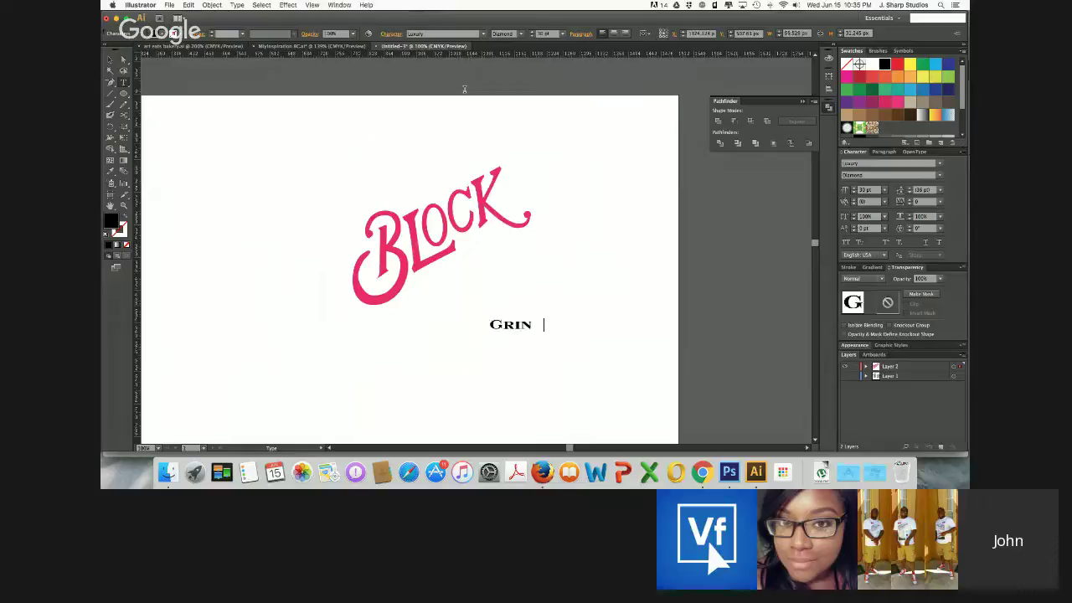
text(der)
drag(491, 326, 598, 328)
click(109, 60)
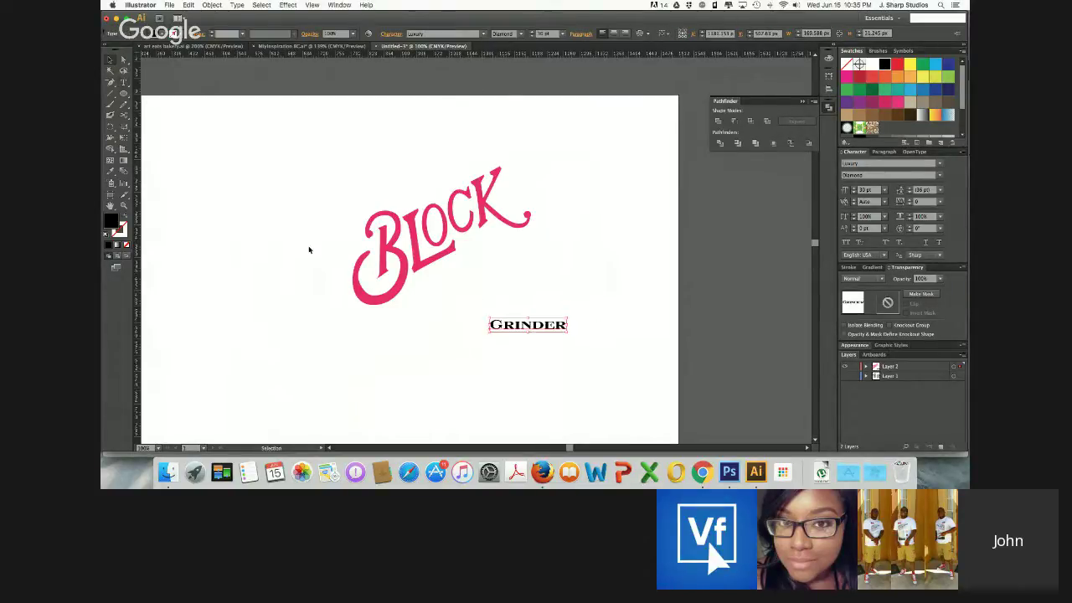
drag(492, 324, 539, 340)
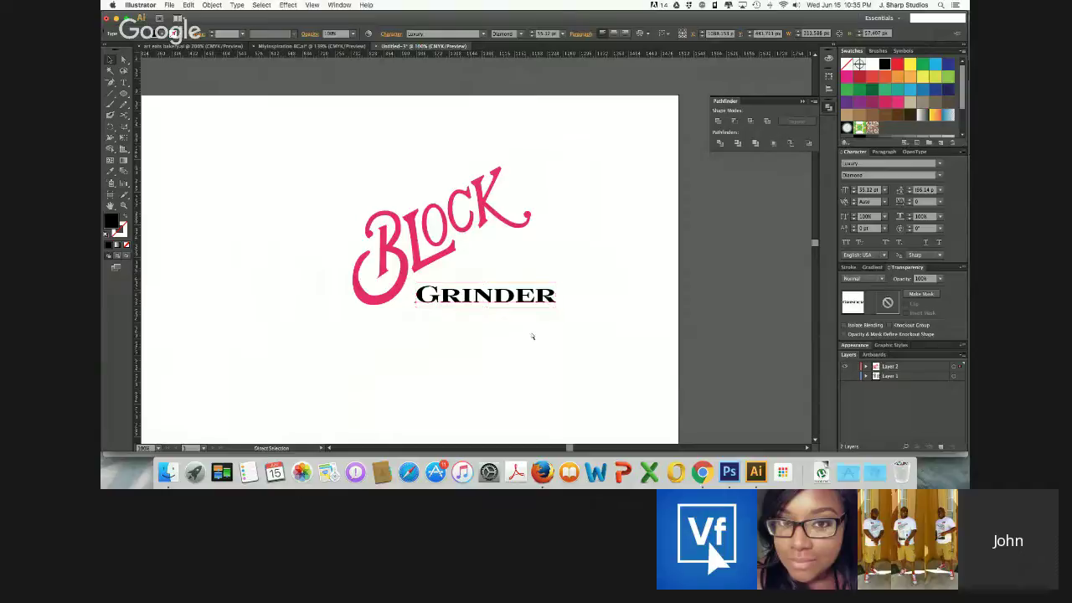
Create an "&" from a duplicate of the Grinder text placed below, and line up the original word to its right
key(super+c)
key(super+v)
drag(480, 252, 552, 358)
double_click(552, 358)
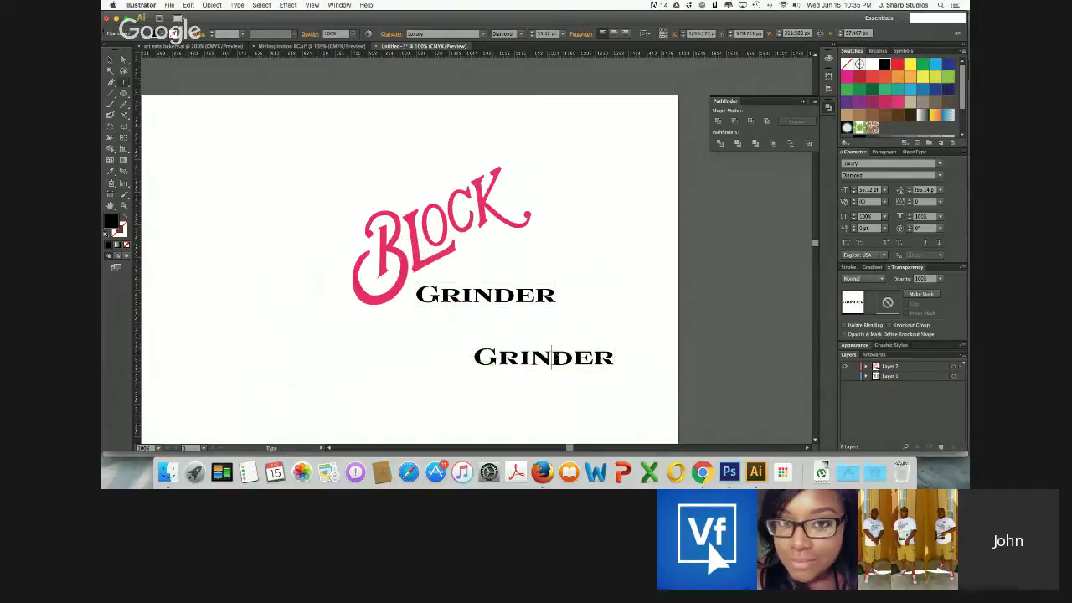
key(super+a)
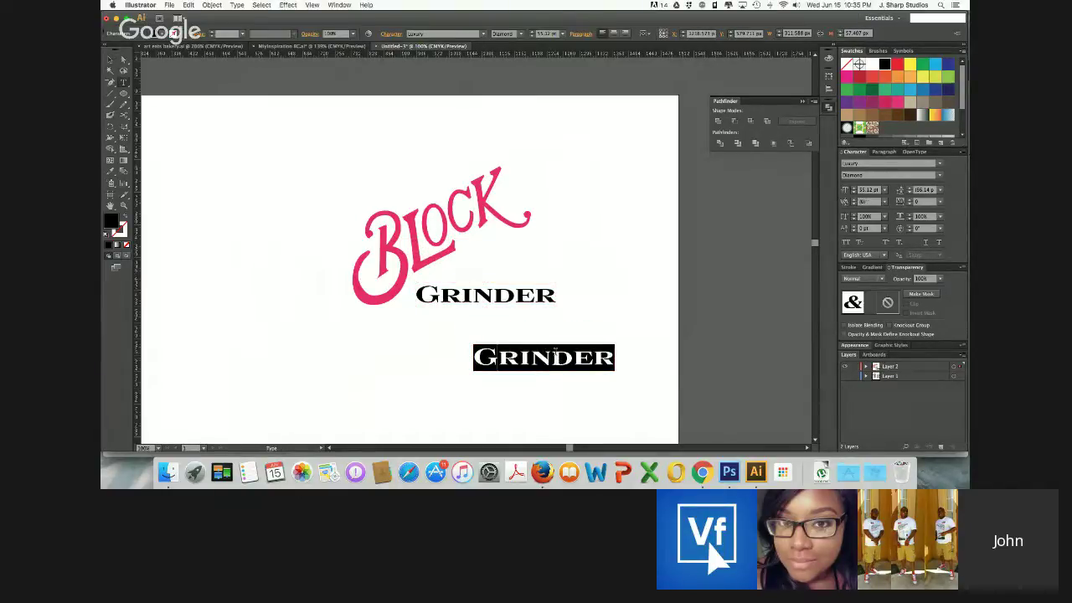
text(&)
key(super+a)
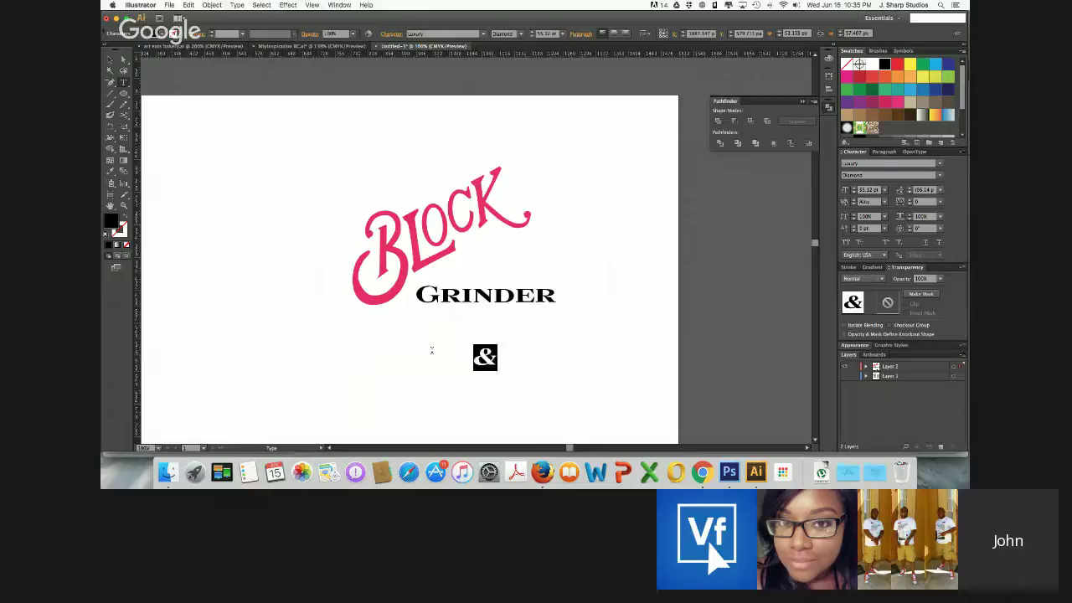
click(110, 60)
click(289, 275)
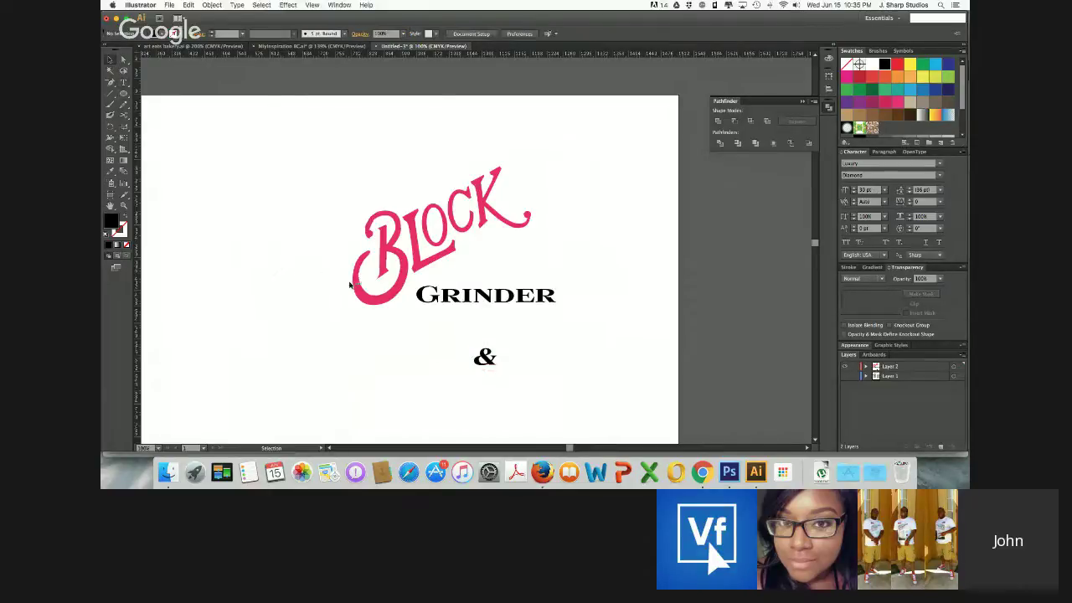
drag(454, 295, 567, 357)
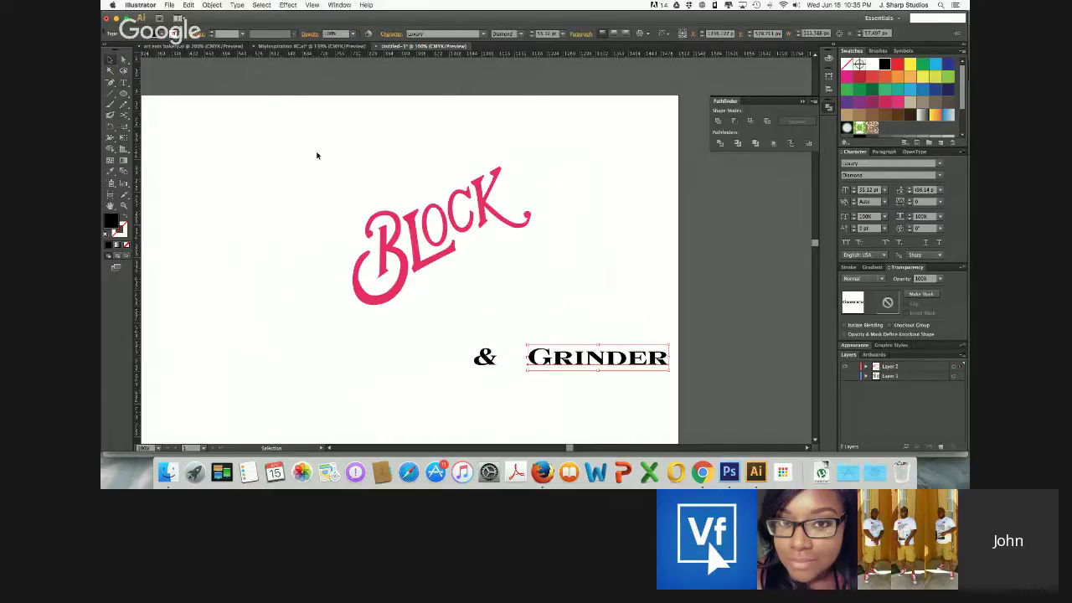
Change all the BLOCK letters to a black fill with no stroke
drag(316, 153, 537, 291)
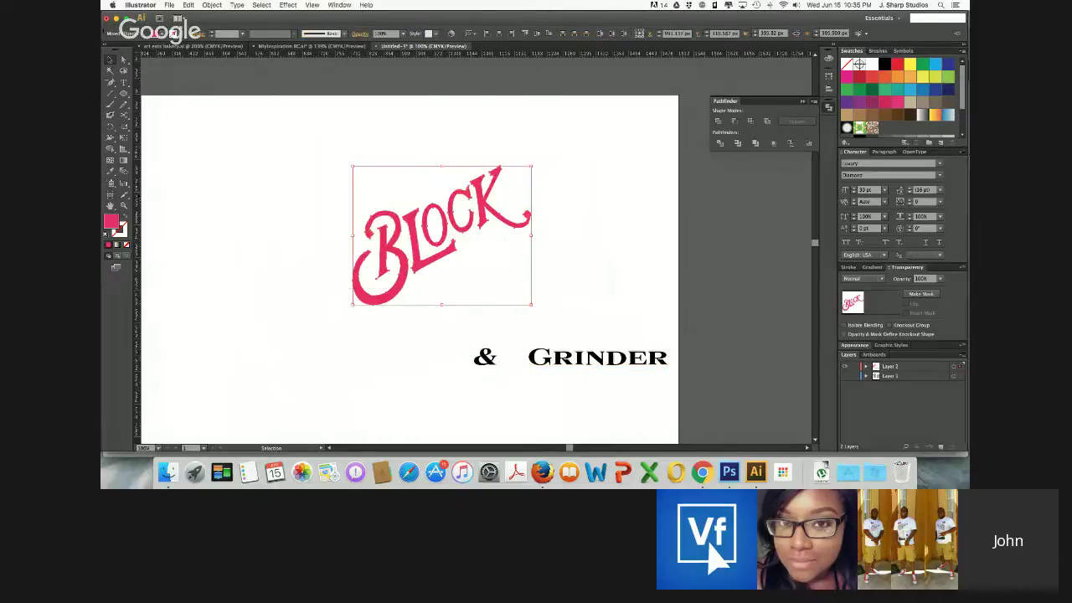
click(107, 236)
click(124, 218)
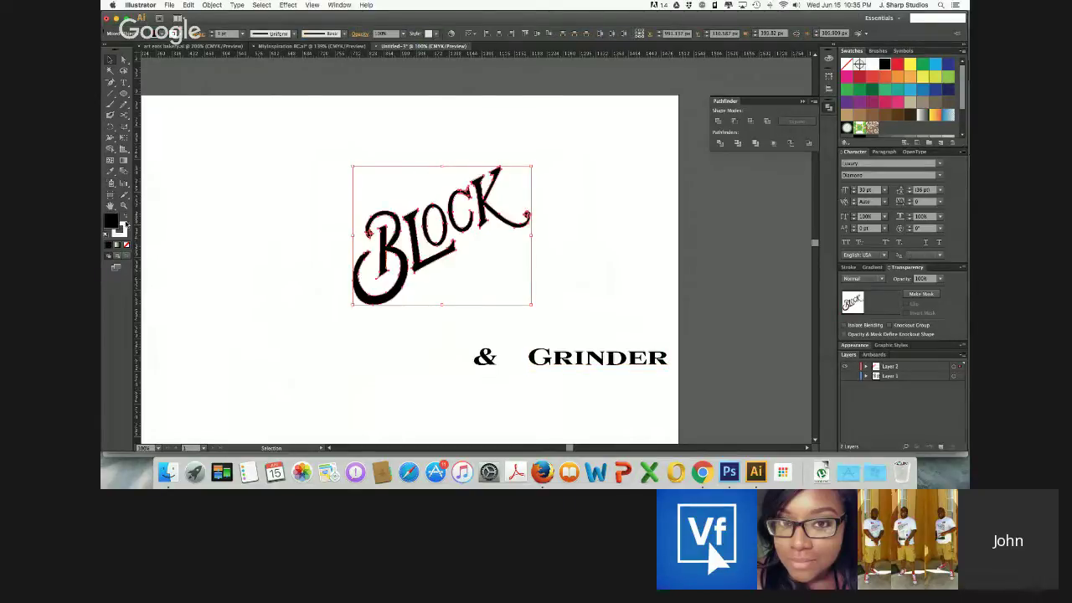
click(226, 253)
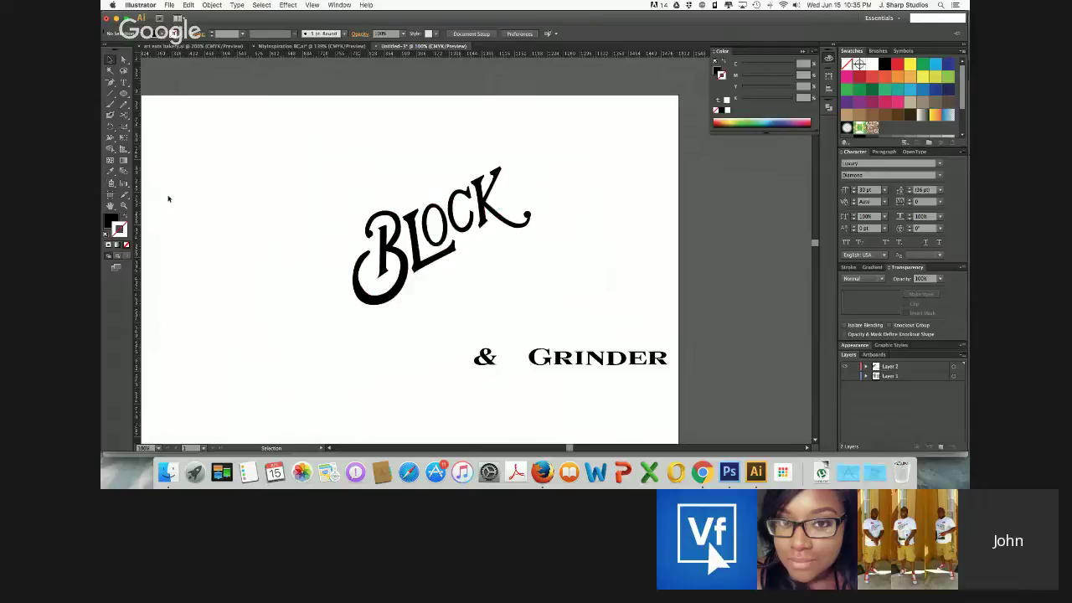
Move the ampersand directly above the G of Grinder
click(457, 224)
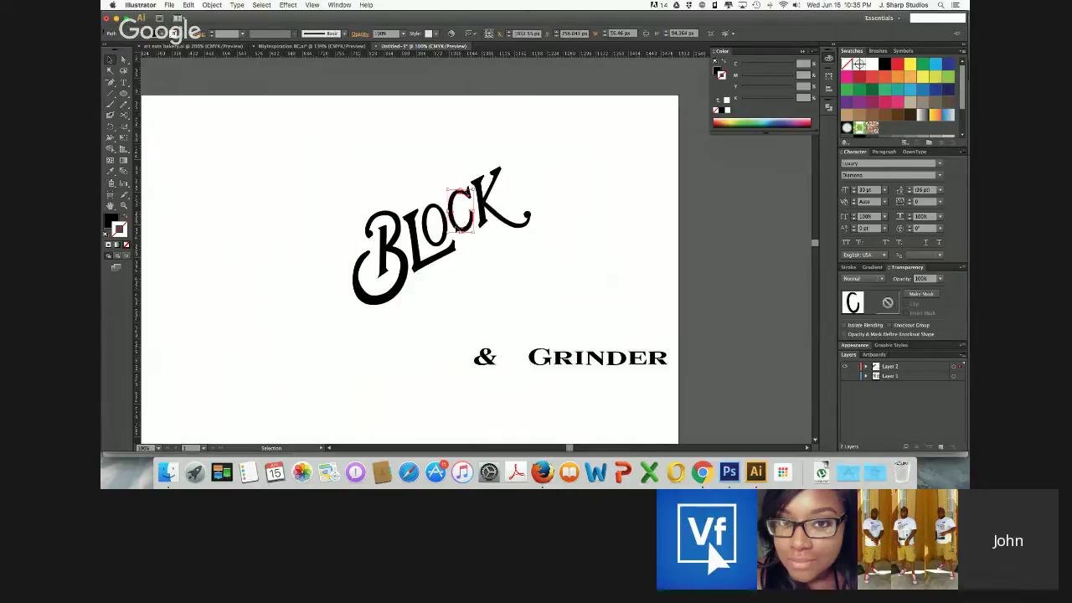
click(484, 216)
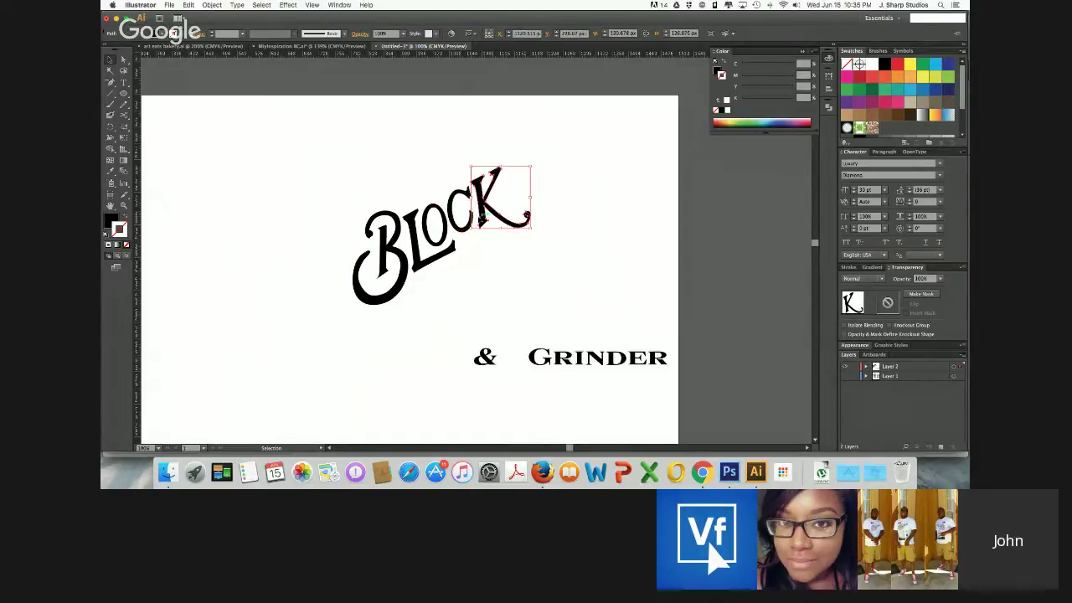
click(479, 270)
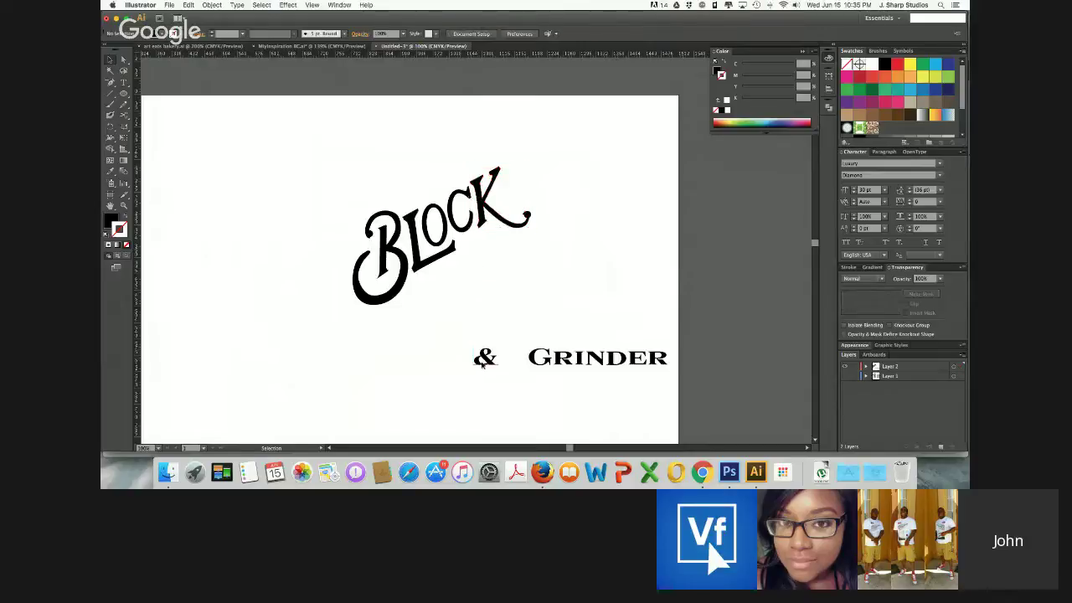
drag(482, 364, 541, 341)
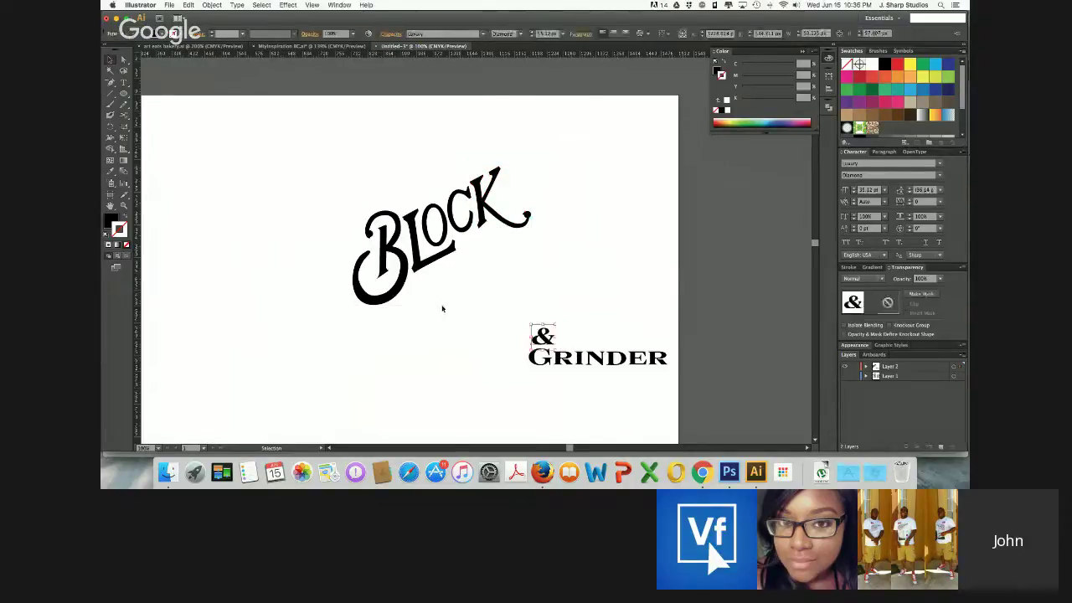
Show the pencil sketch on Layer 1 behind the BLOCK lettering
click(427, 298)
key(super+equal)
key(super+equal)
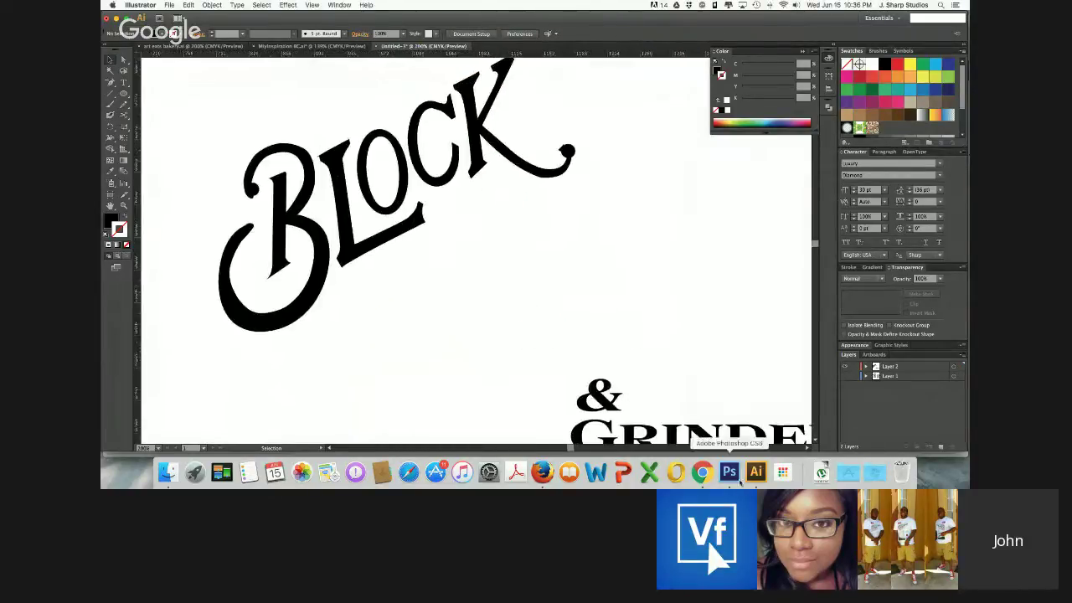
click(845, 377)
key(super+minus)
key(super+minus)
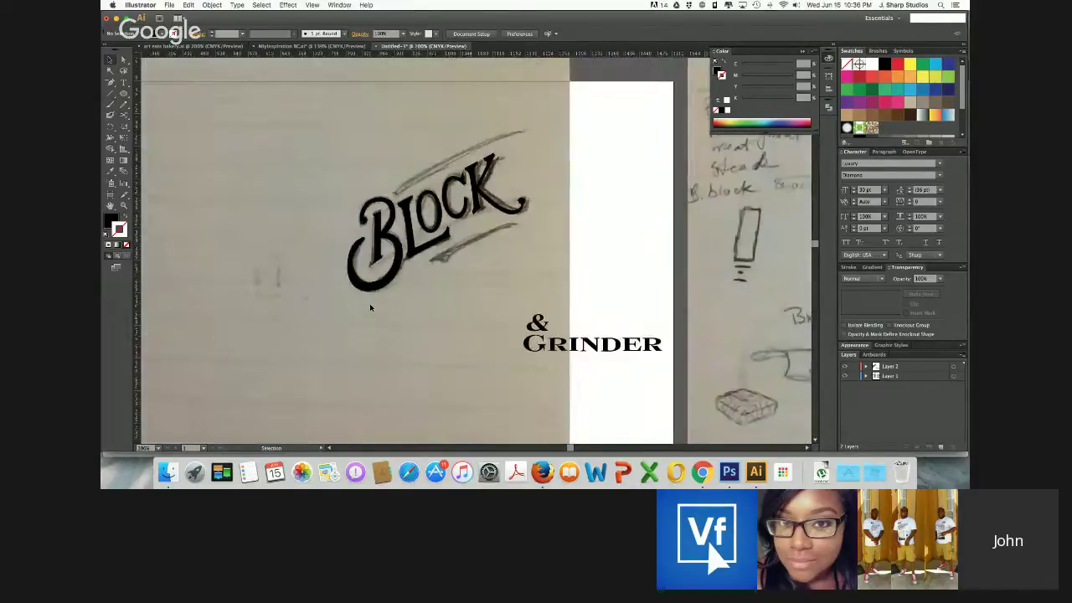
key(super+equal)
key(super+equal)
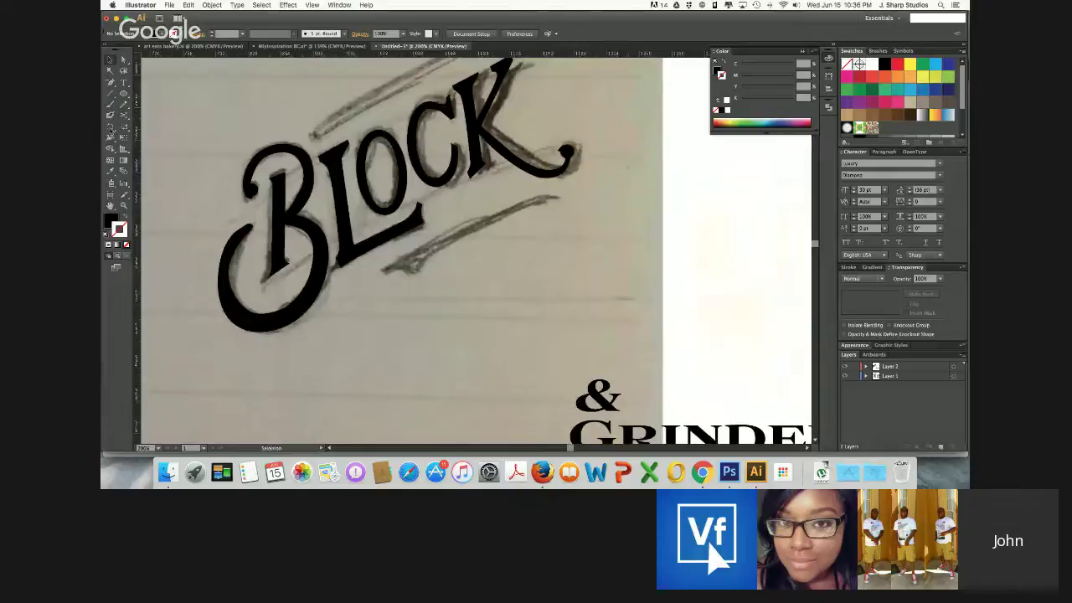
Trace the wedge-shaped start of the sketched swash under BLOCK with the Pen tool, undoing the long segment toward its far tip
click(111, 85)
drag(112, 82, 143, 81)
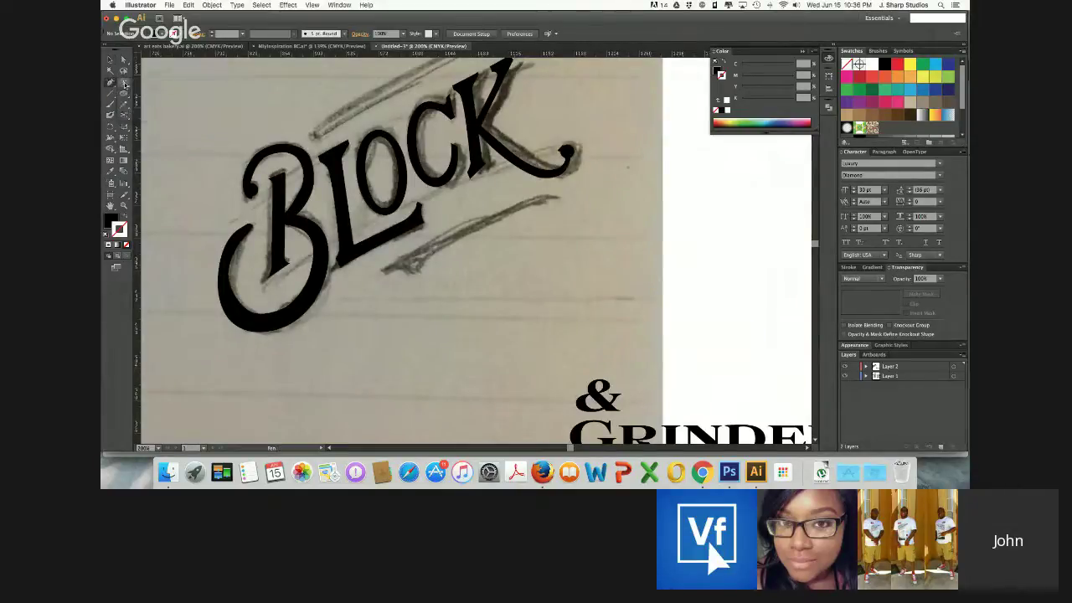
click(363, 278)
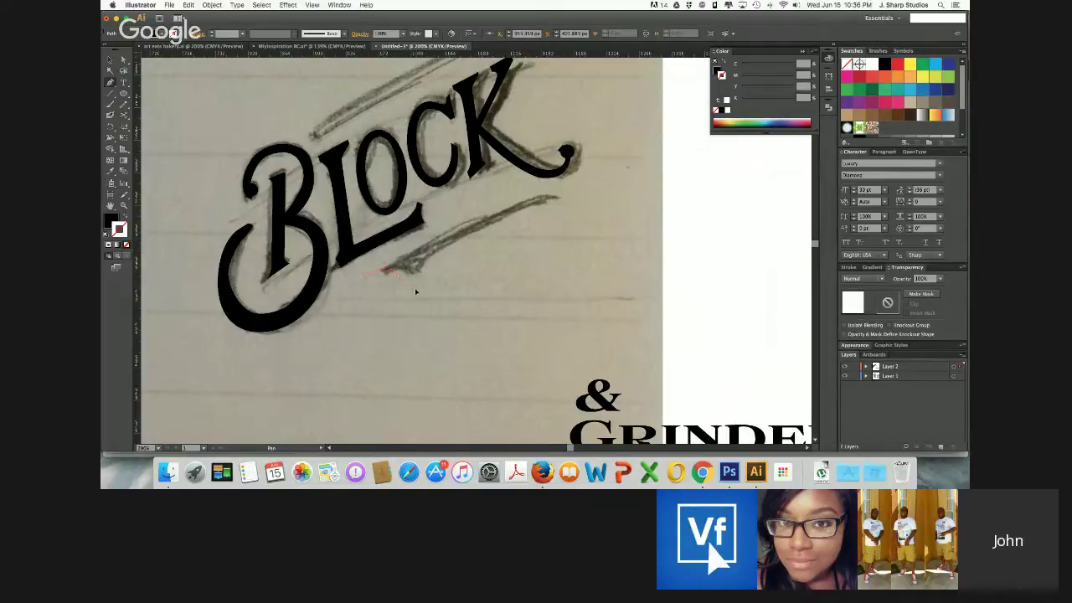
drag(415, 291, 429, 252)
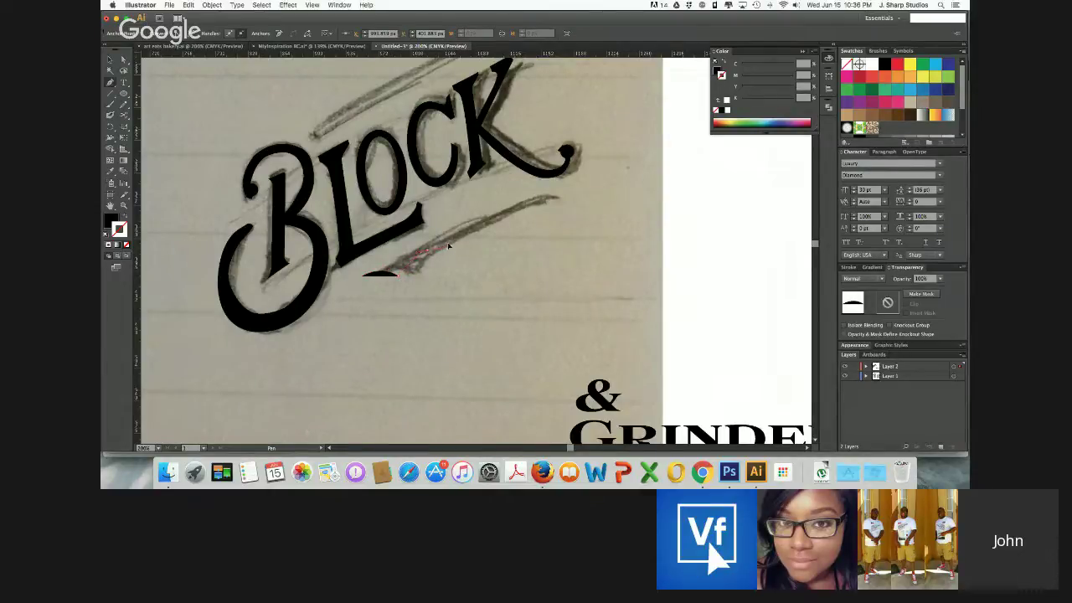
drag(452, 245, 453, 243)
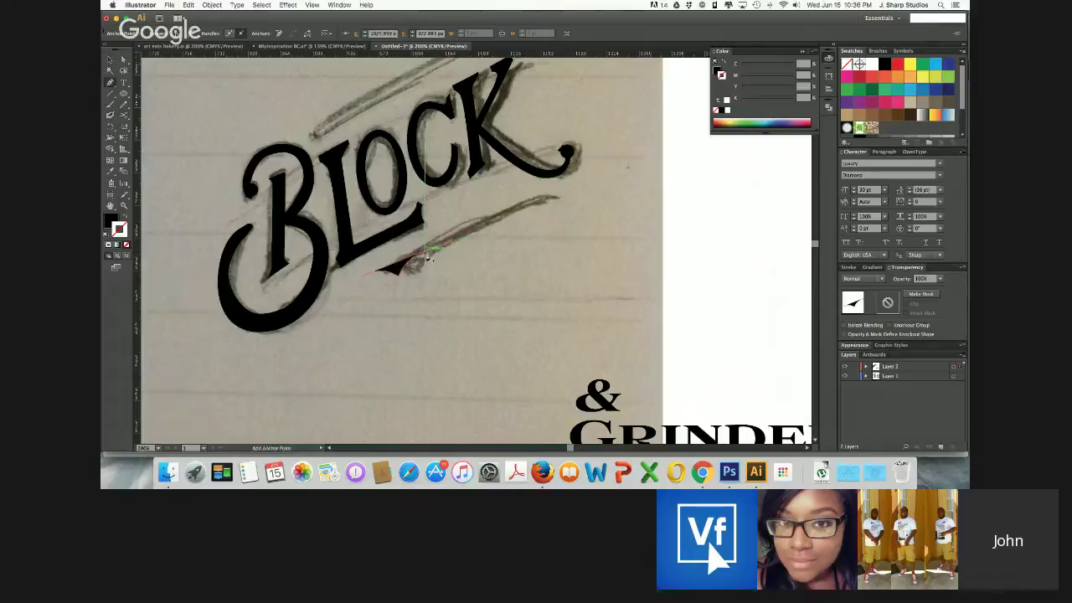
drag(538, 203, 549, 211)
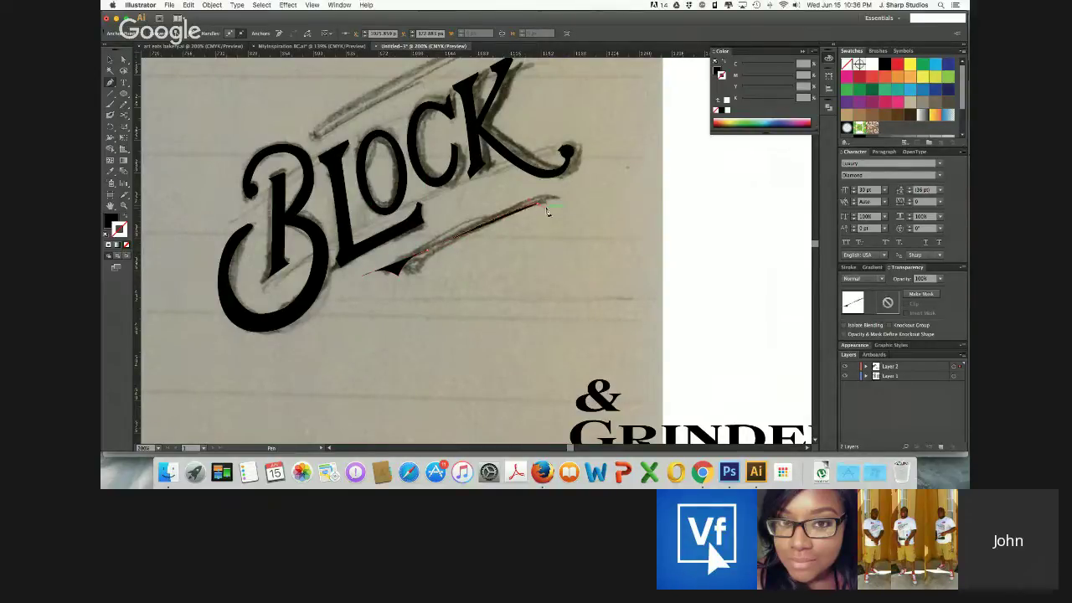
key(super+z)
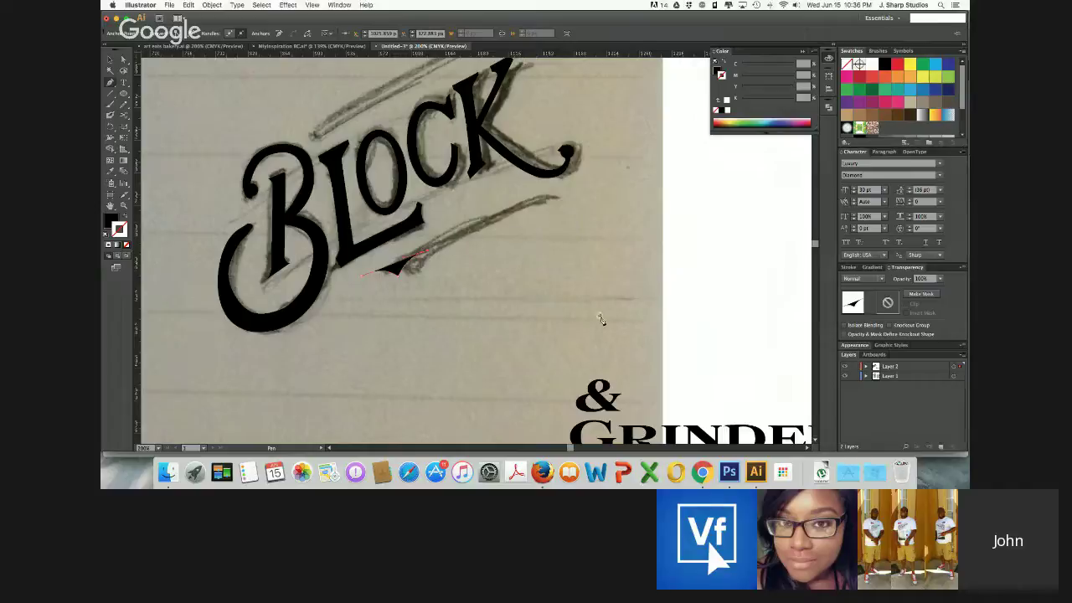
Hide the sketch layer and complete the swash as a closed path with a long curve tapering to a point below the K
click(845, 376)
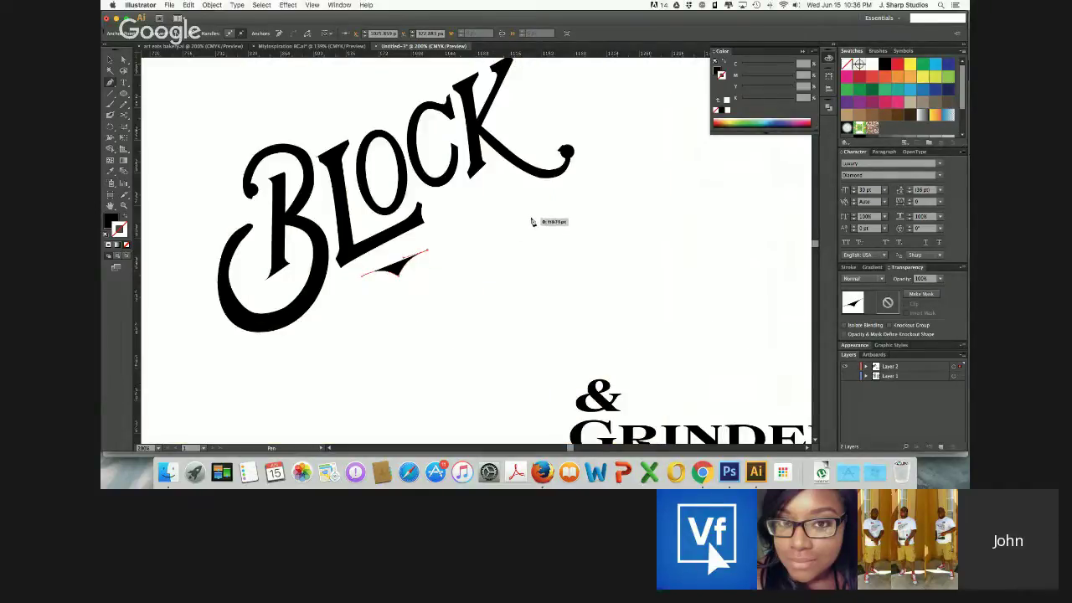
drag(540, 219, 593, 209)
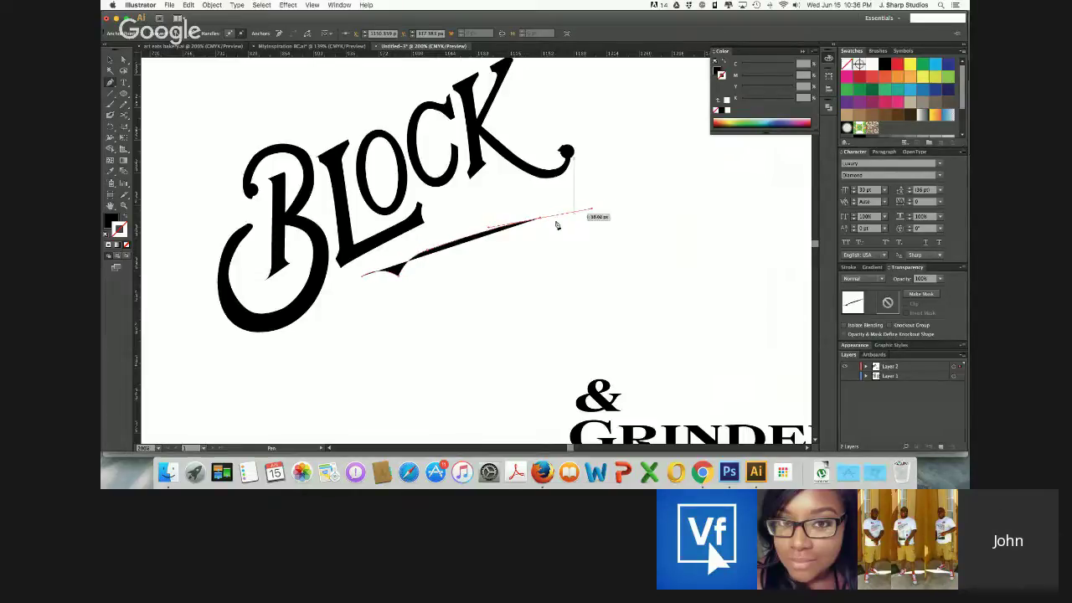
click(540, 218)
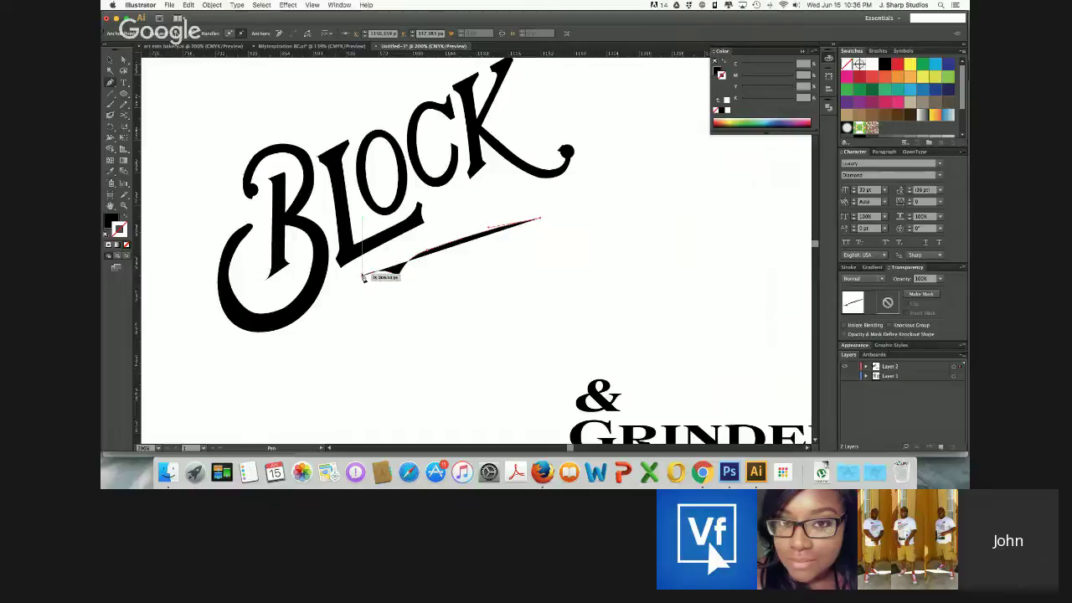
drag(362, 275, 357, 293)
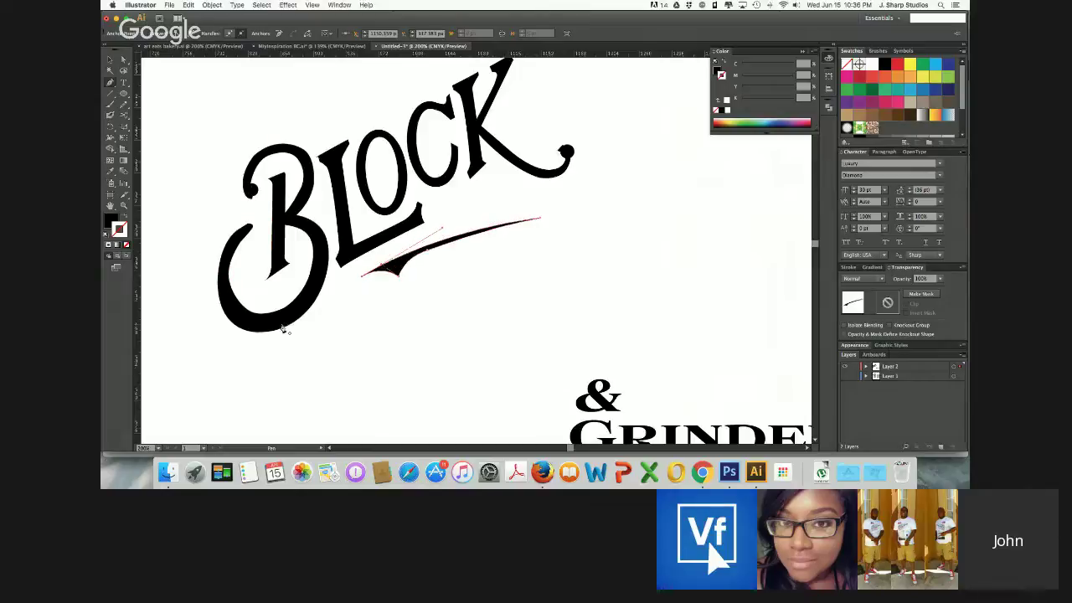
Smooth the swash's lower edge where the wedge meets the long curve by adjusting that anchor point and its handle
click(123, 60)
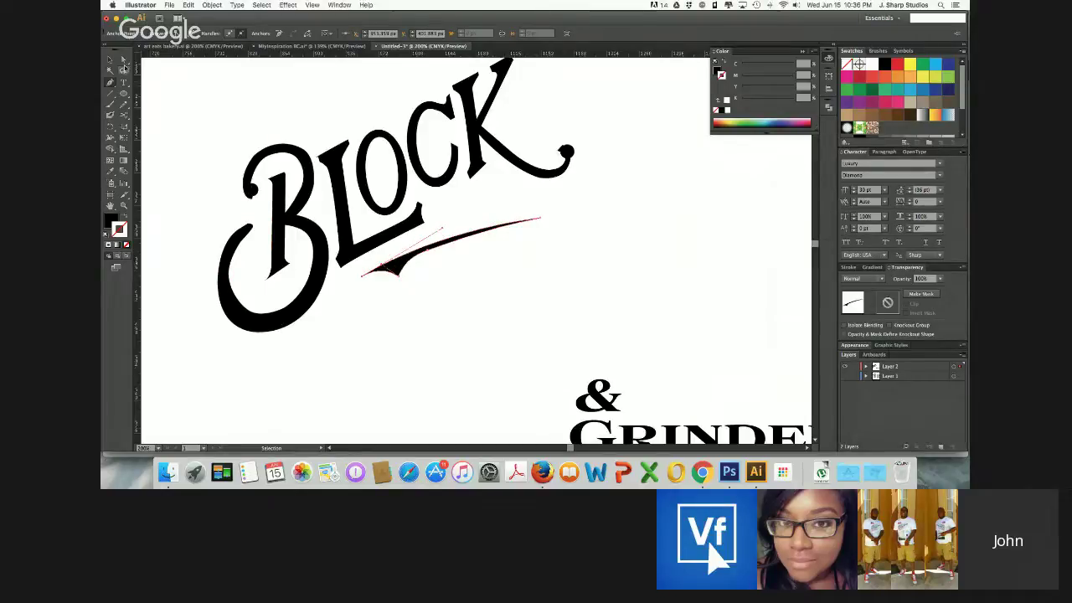
click(437, 308)
click(455, 243)
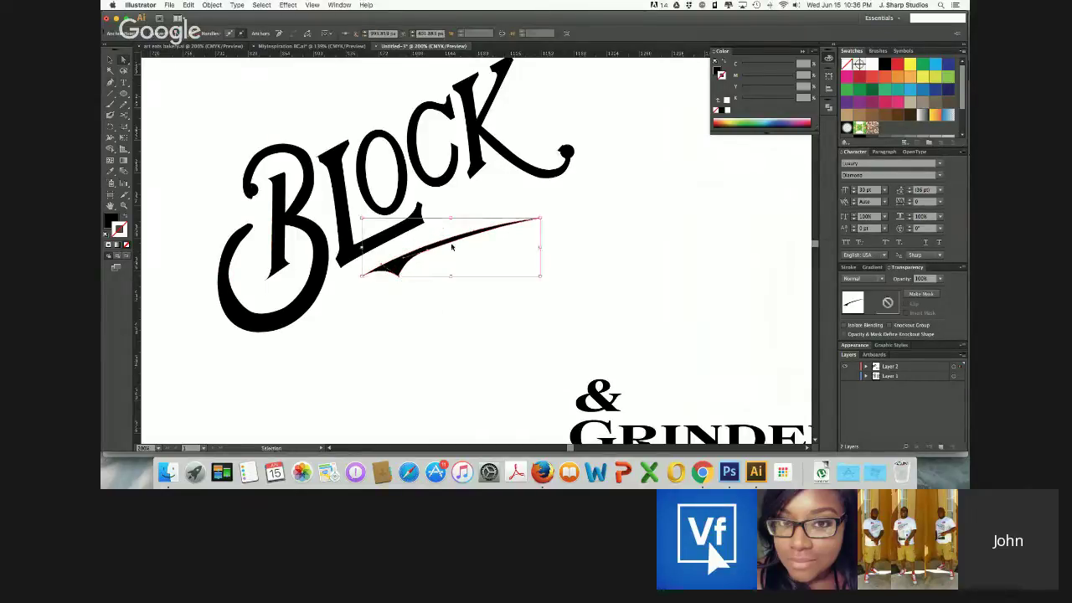
scroll(452, 244, up, 2)
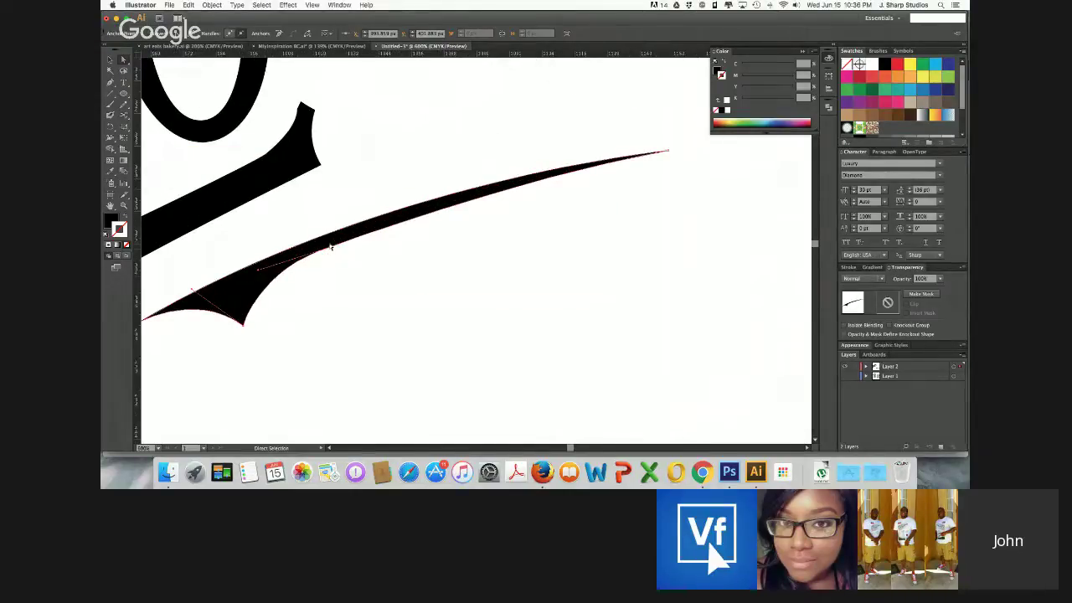
click(330, 246)
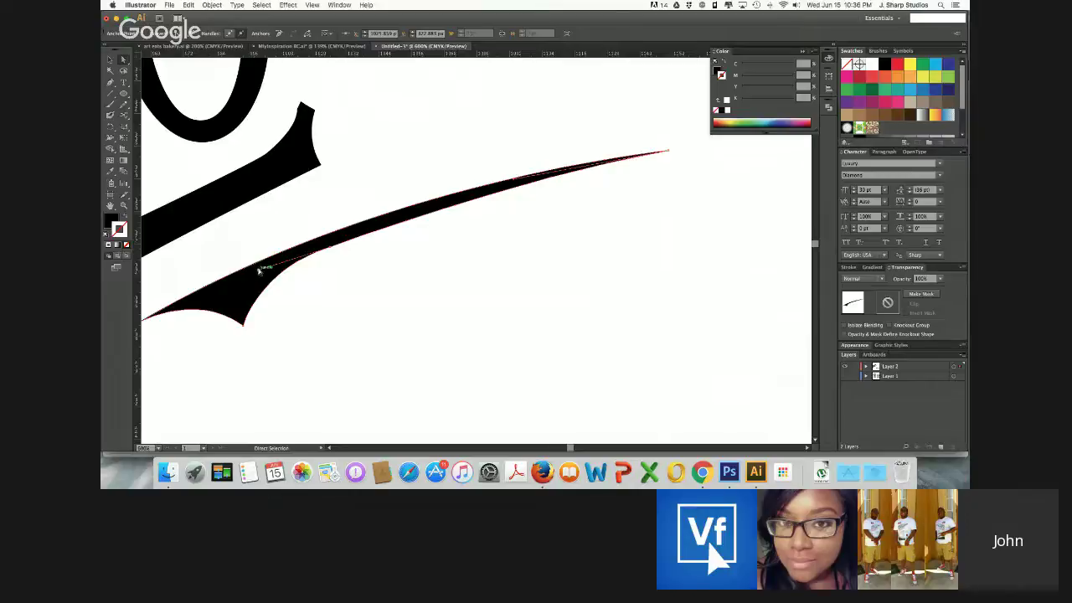
drag(260, 270, 333, 255)
click(548, 203)
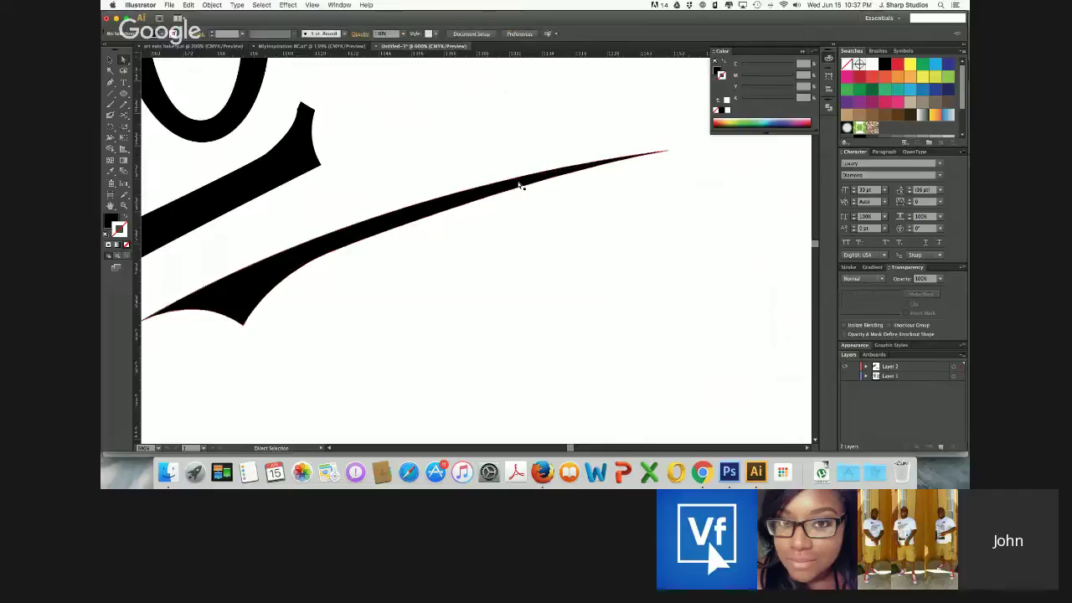
Bow the swash's upper edge outward by extending the curve handle of the anchor at its wedge-end tip
click(519, 186)
scroll(245, 301, left, 3)
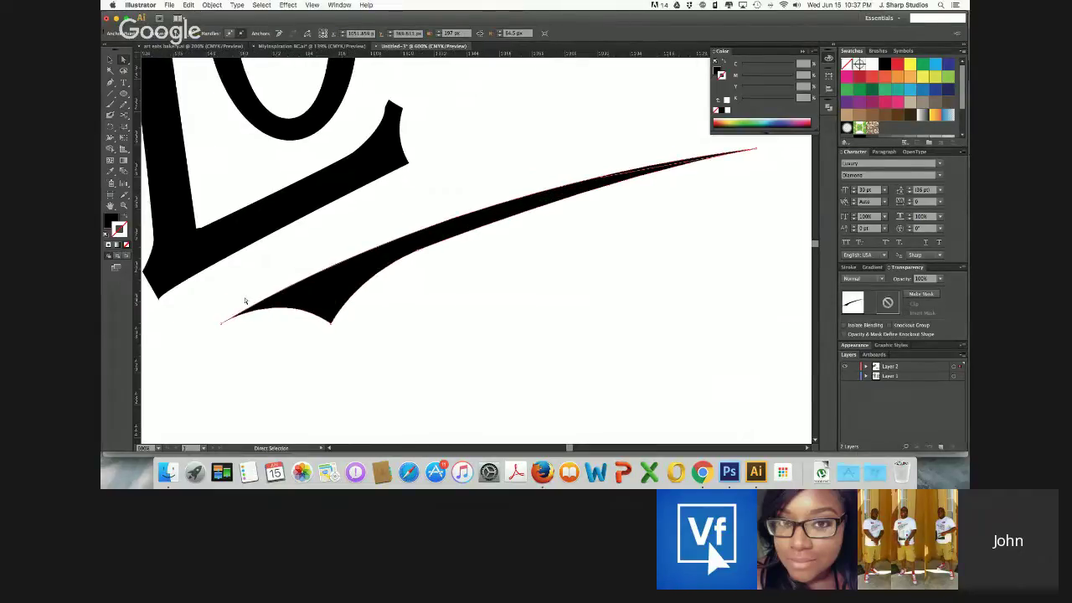
click(223, 323)
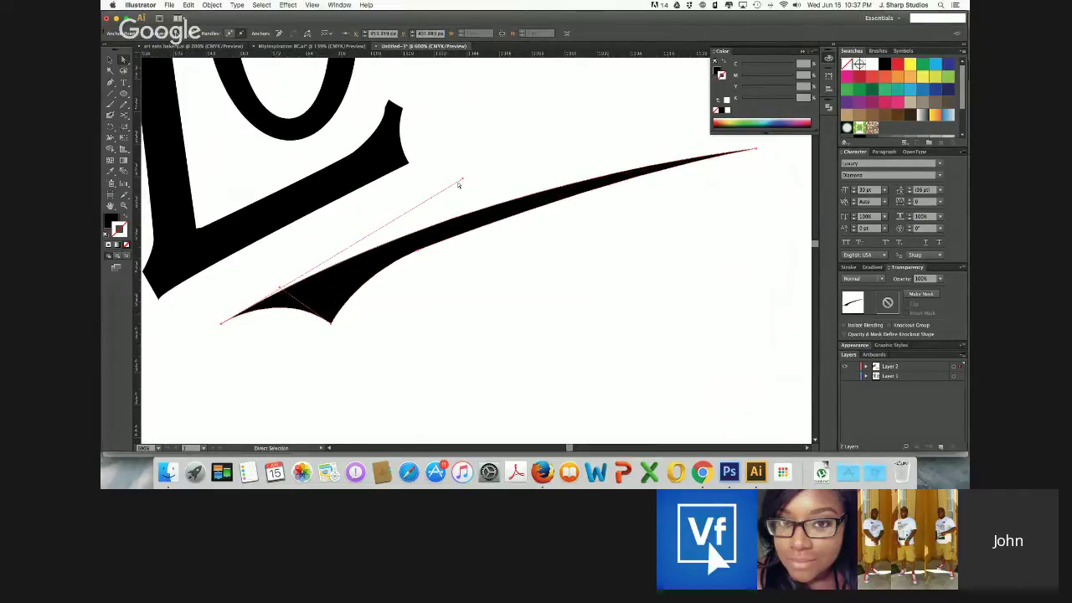
drag(463, 180, 480, 161)
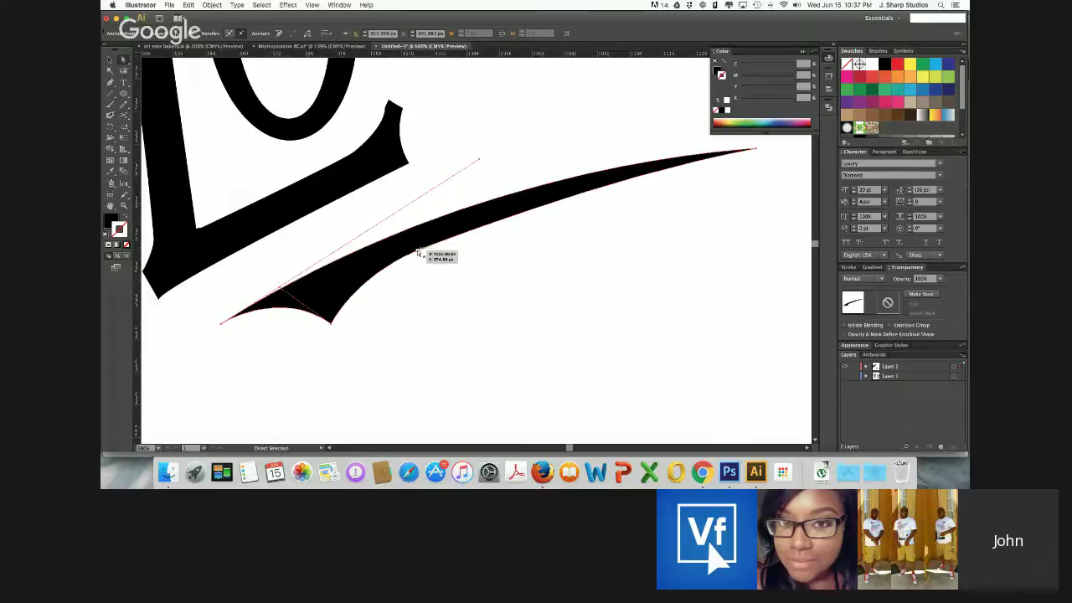
Fine-tune the swash's lower curve with the handle at the wedge junction and check the handle at the tapered tip
click(352, 277)
drag(350, 282, 340, 283)
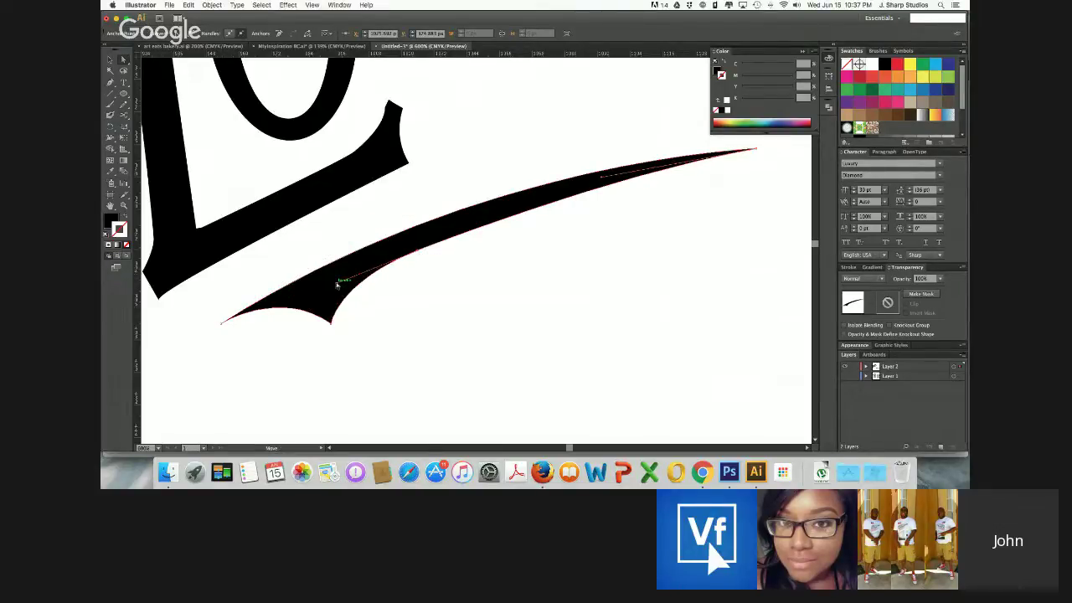
click(366, 302)
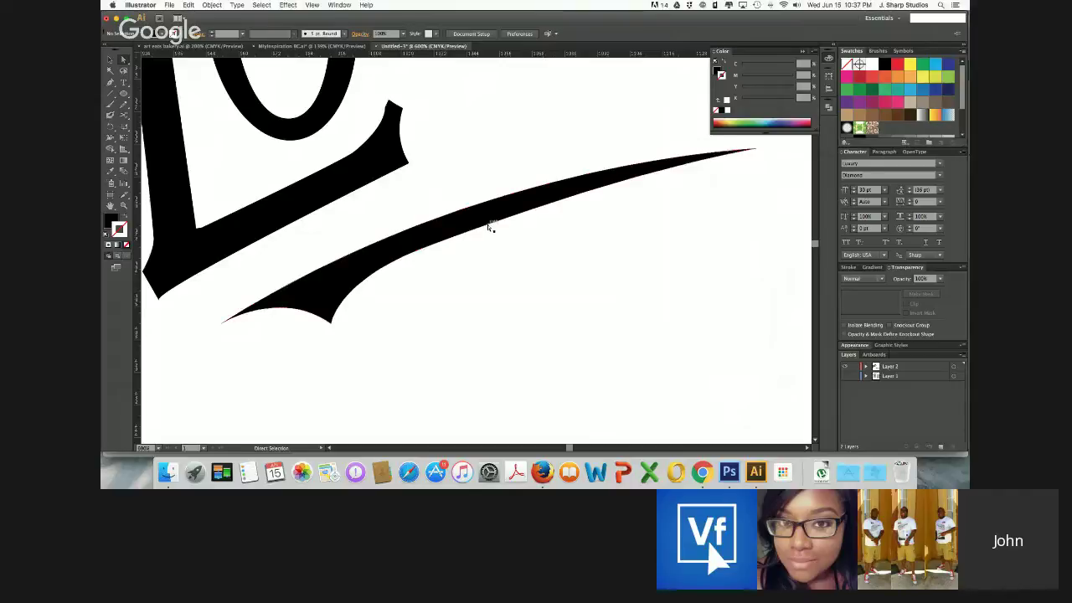
click(603, 198)
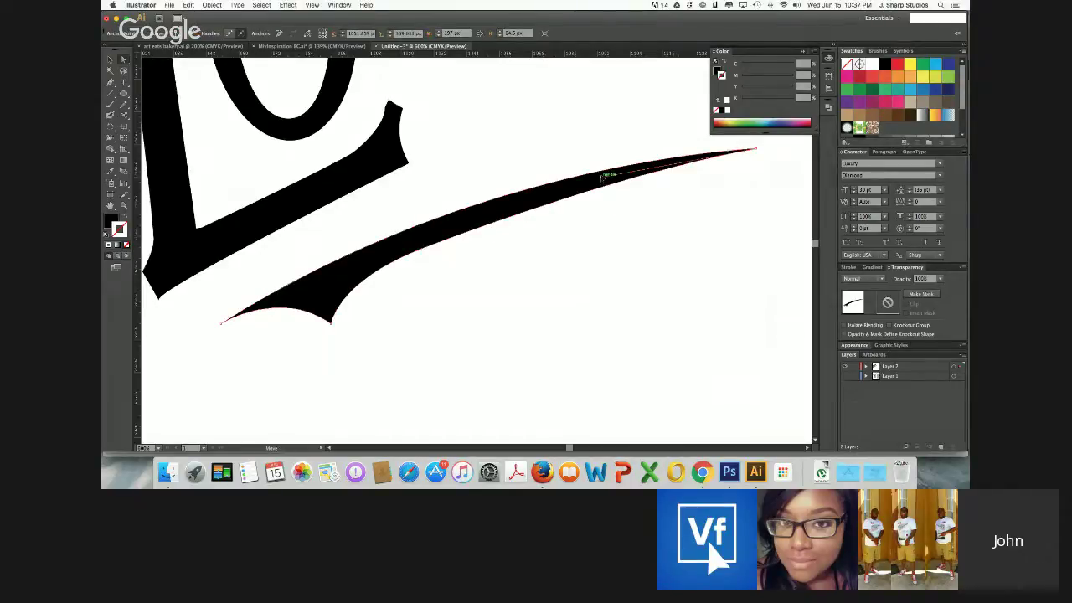
click(601, 176)
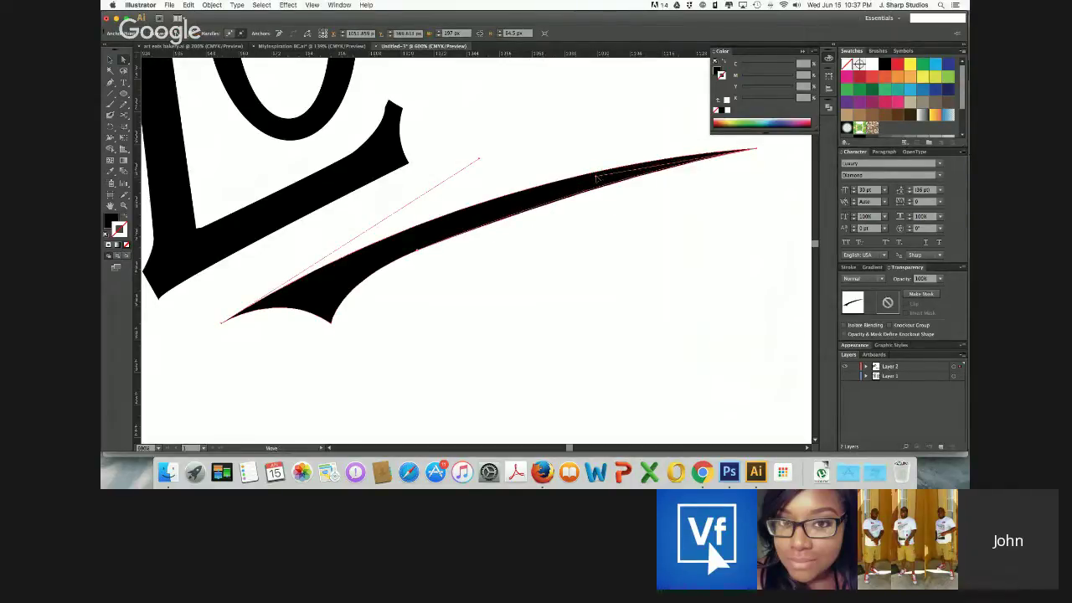
click(602, 173)
Rotate the swash to match the slant of the BLOCK lettering and move it up close beneath the L
key(super+minus)
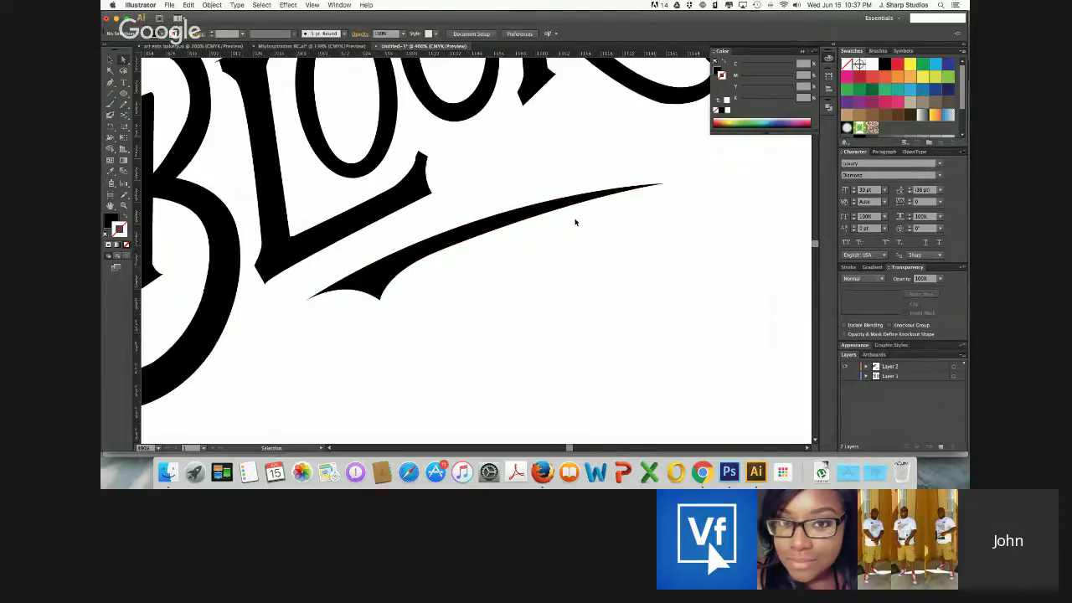
key(super+minus)
key(super+minus)
click(488, 252)
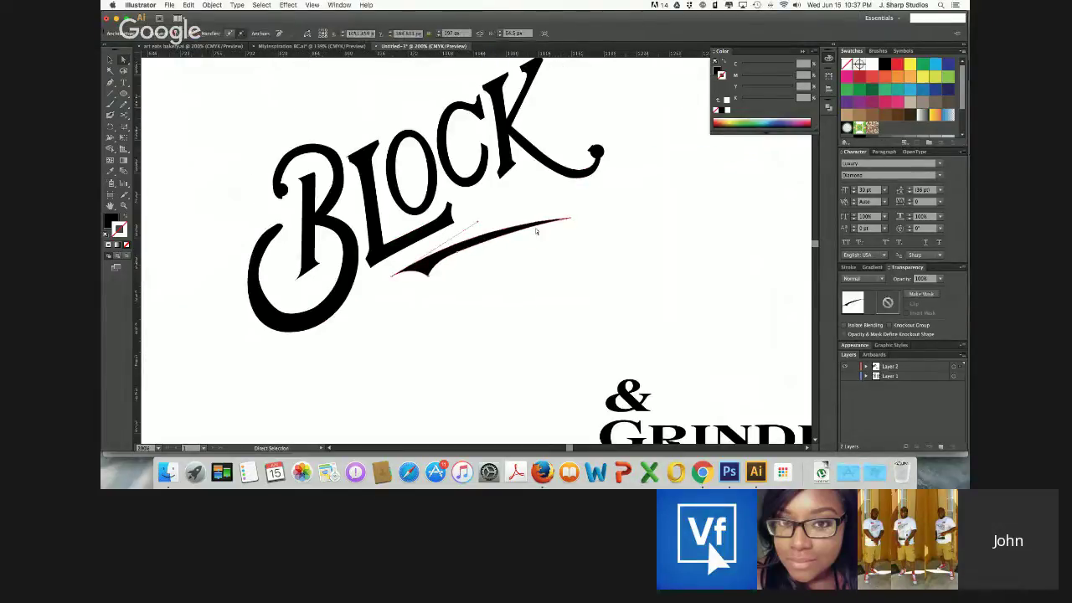
click(111, 62)
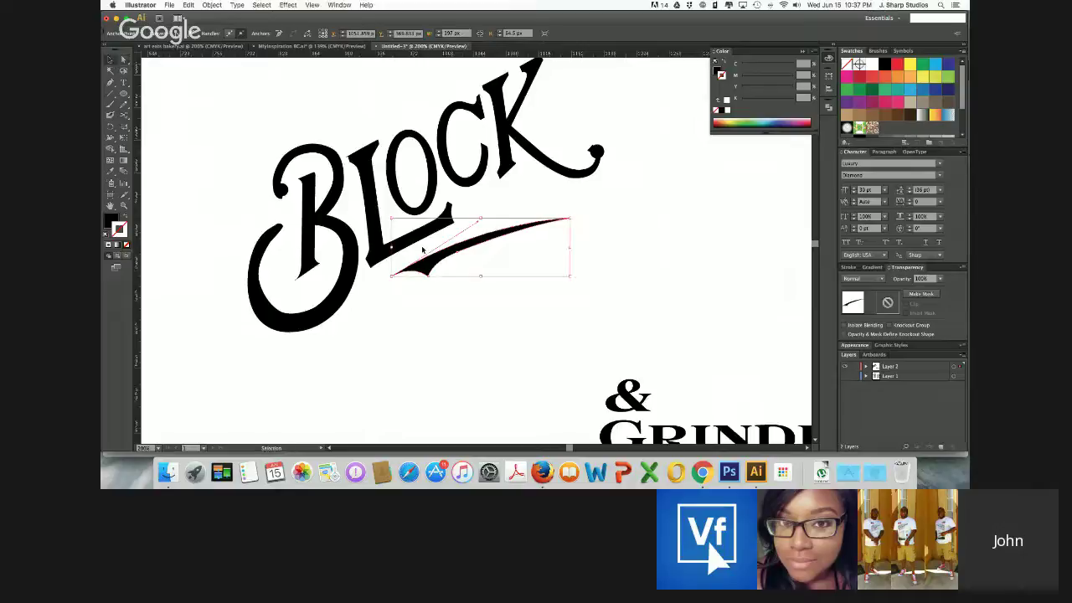
mouse_move(573, 280)
mouse_down()
mouse_move(586, 270)
mouse_move(573, 266)
mouse_up()
drag(458, 247, 453, 232)
click(460, 342)
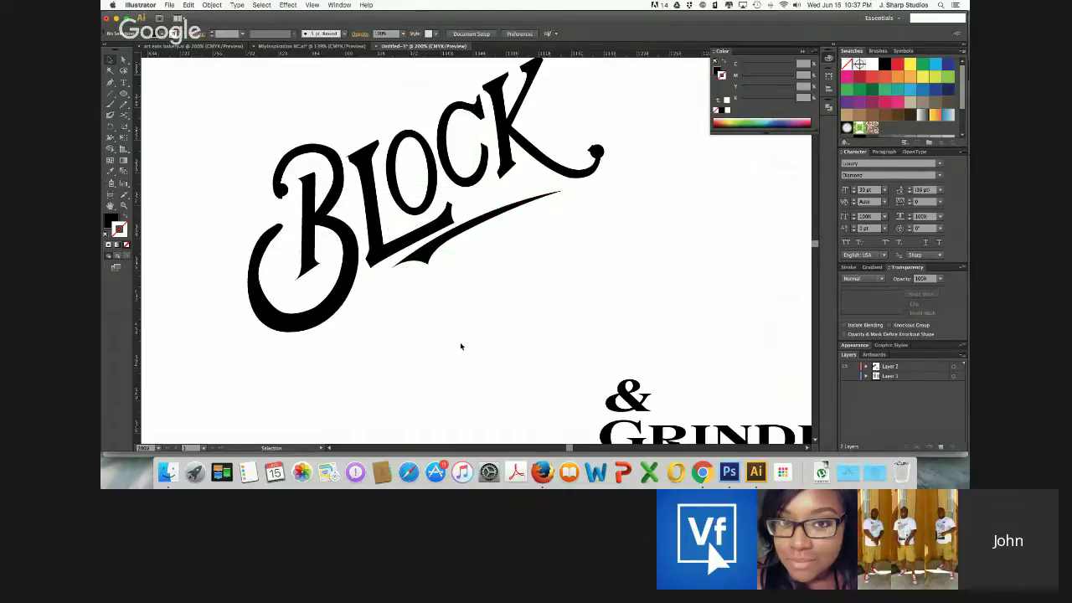
Move the swash above the L, O and C of BLOCK
key(super+minus)
key(super+minus)
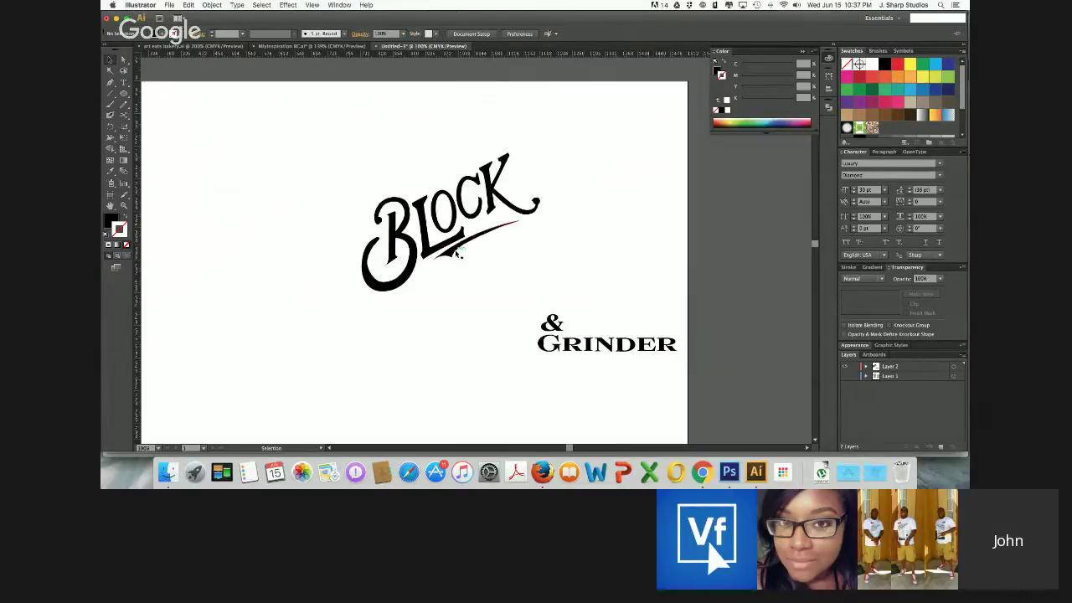
drag(456, 246, 427, 182)
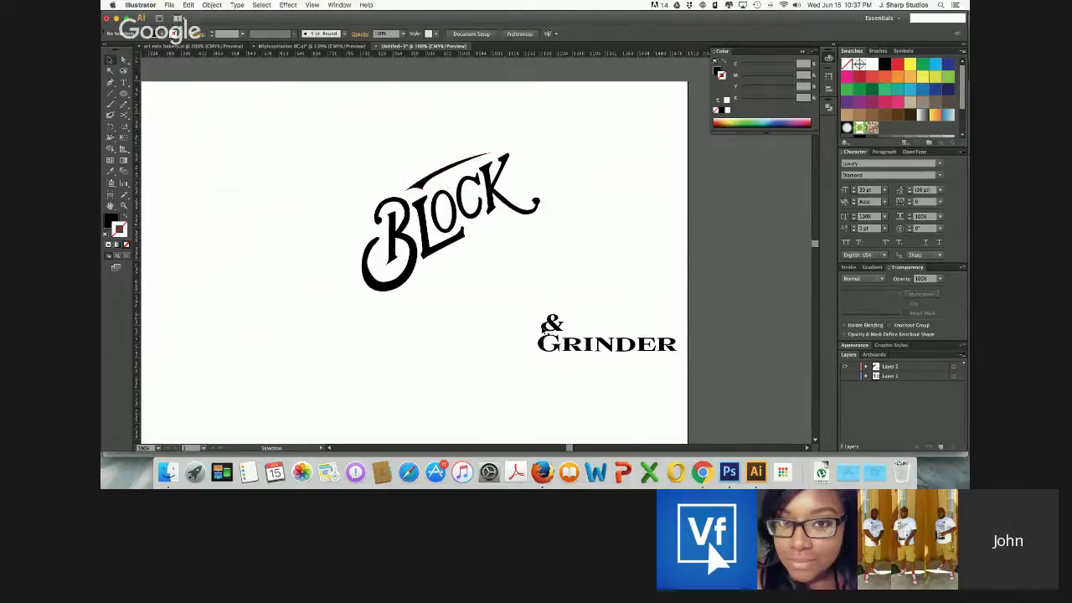
Move the ampersand beneath the C of BLOCK and place the word Grinder just under it, beside the foot of the L
drag(553, 323, 478, 228)
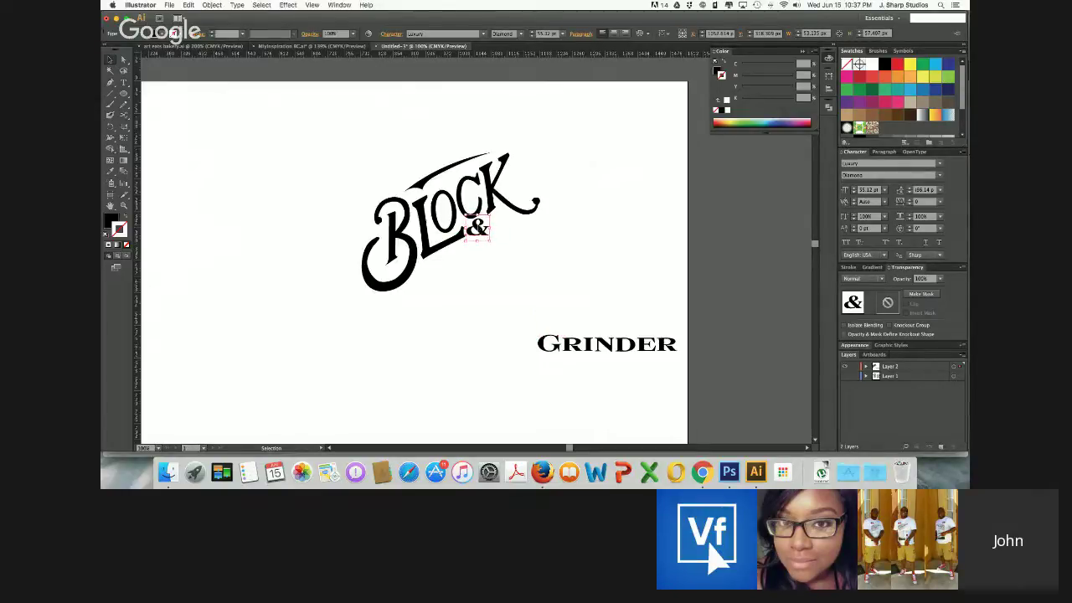
click(560, 314)
drag(575, 339, 485, 249)
click(543, 282)
Try to reshape the upper inner edge of the L's foot by moving its anchor point and handle
key(super+minus)
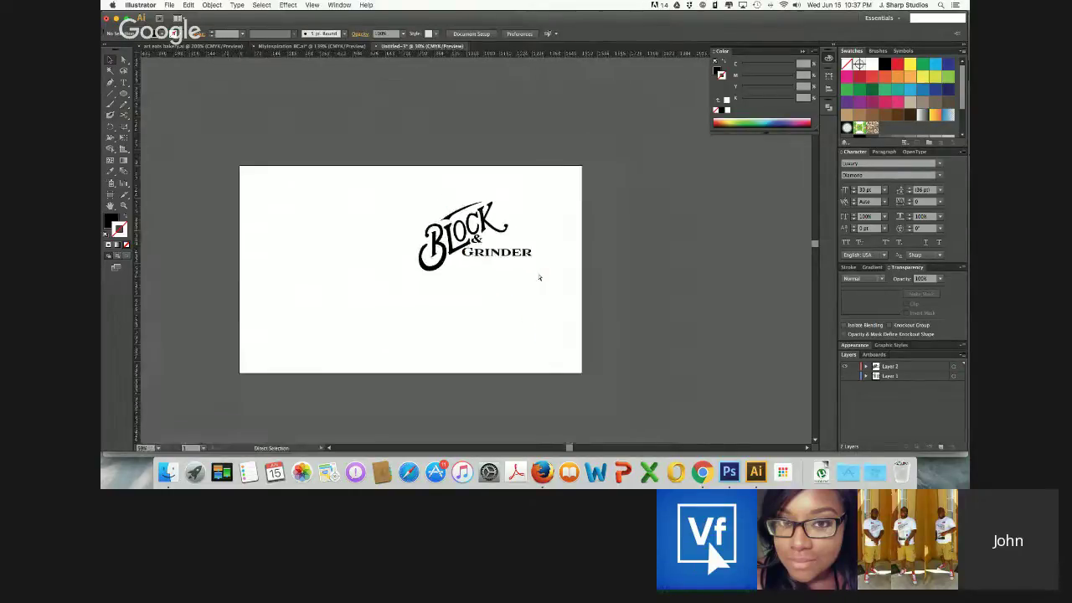
key(super+equal)
key(super+equal)
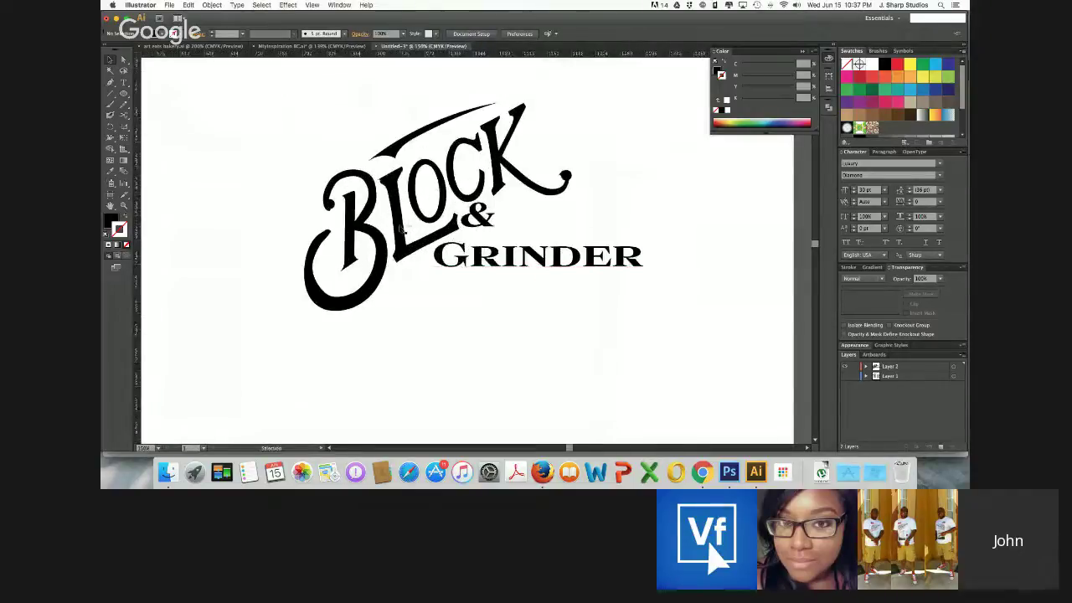
key(v)
click(432, 235)
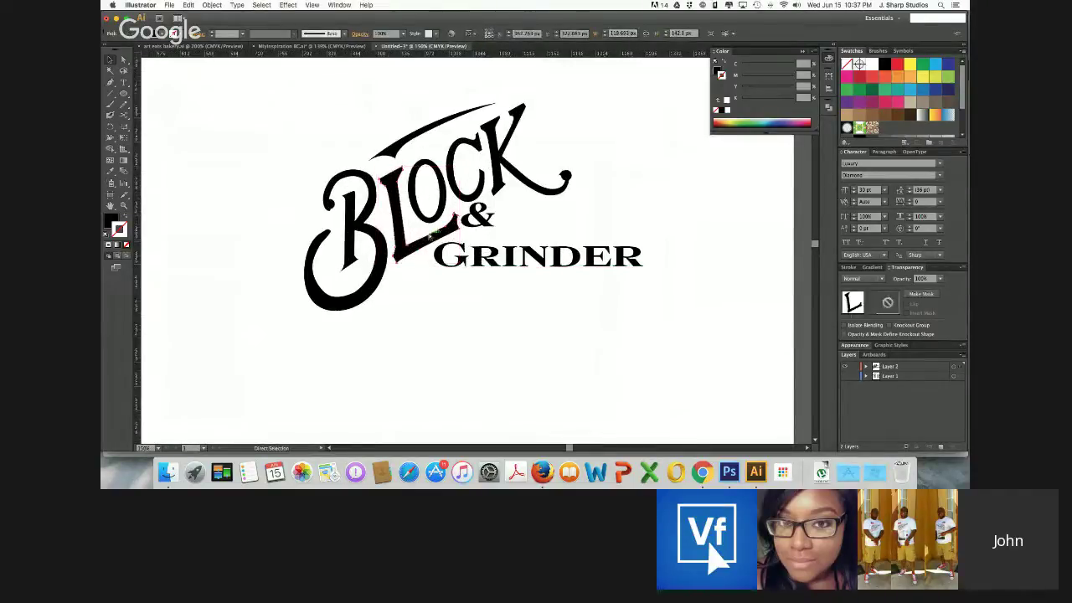
key(super+equal)
key(super+equal)
key(super+equal)
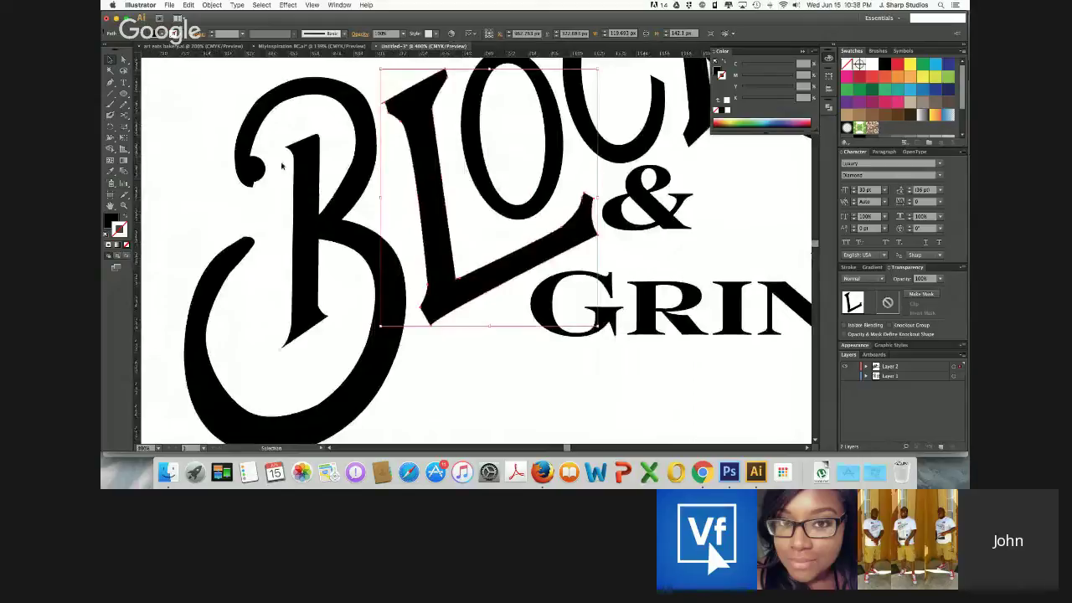
key(a)
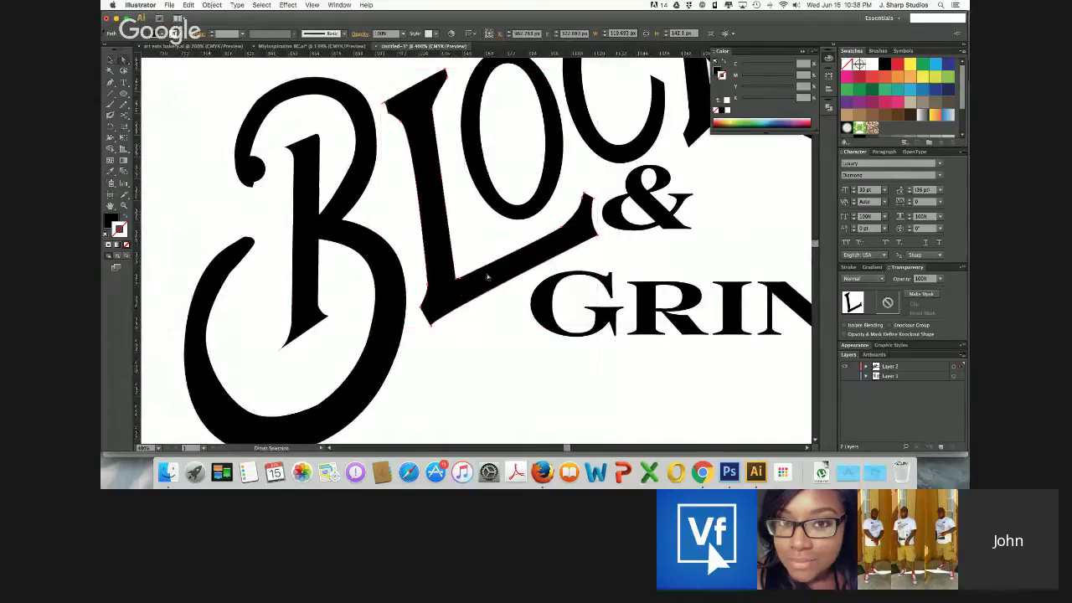
click(474, 280)
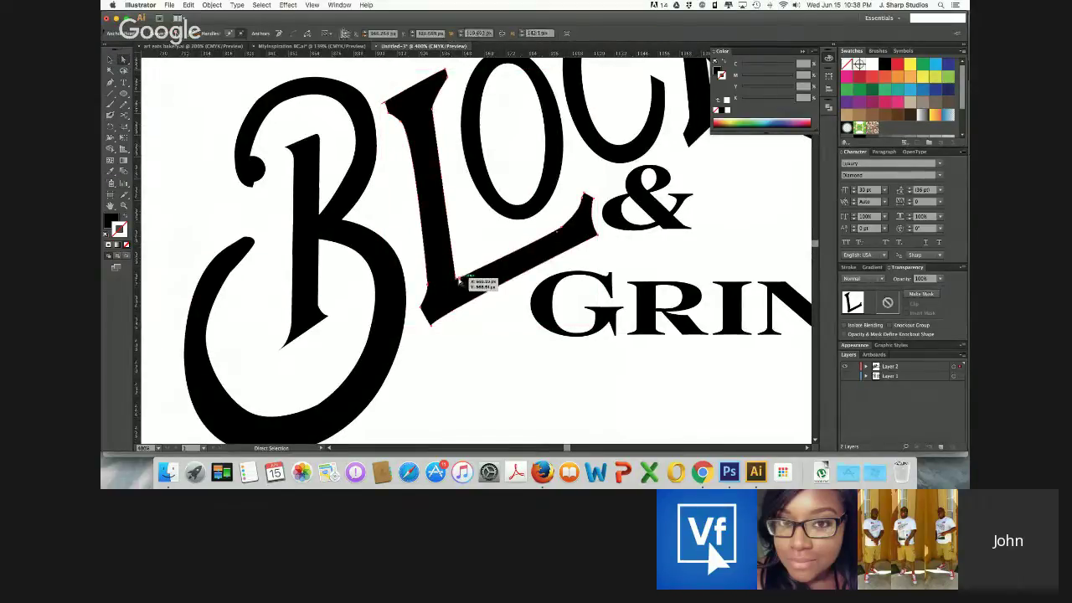
drag(563, 229, 581, 208)
key(super+z)
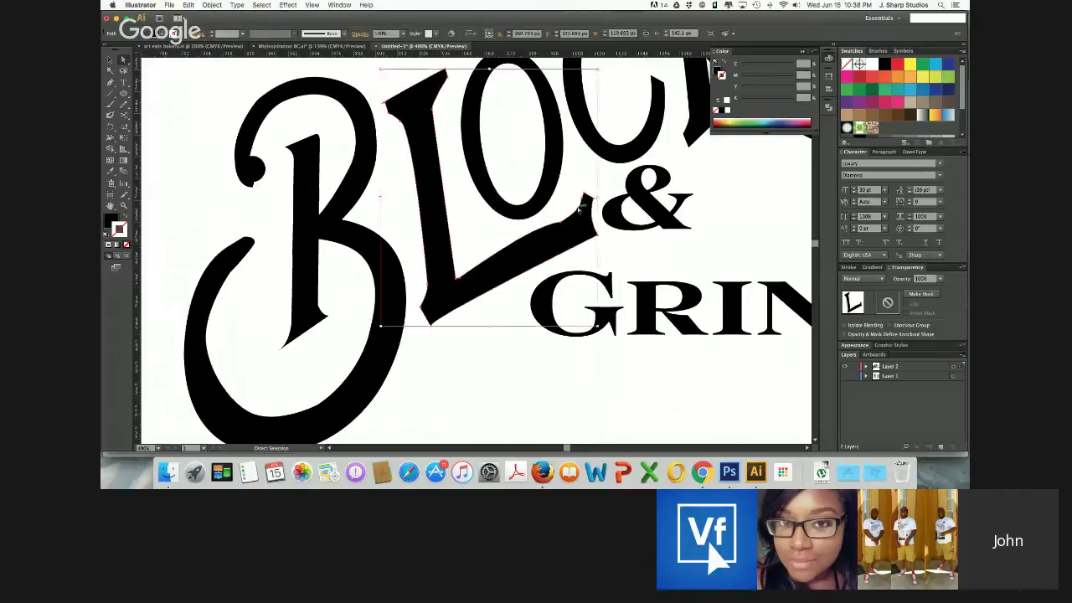
click(581, 220)
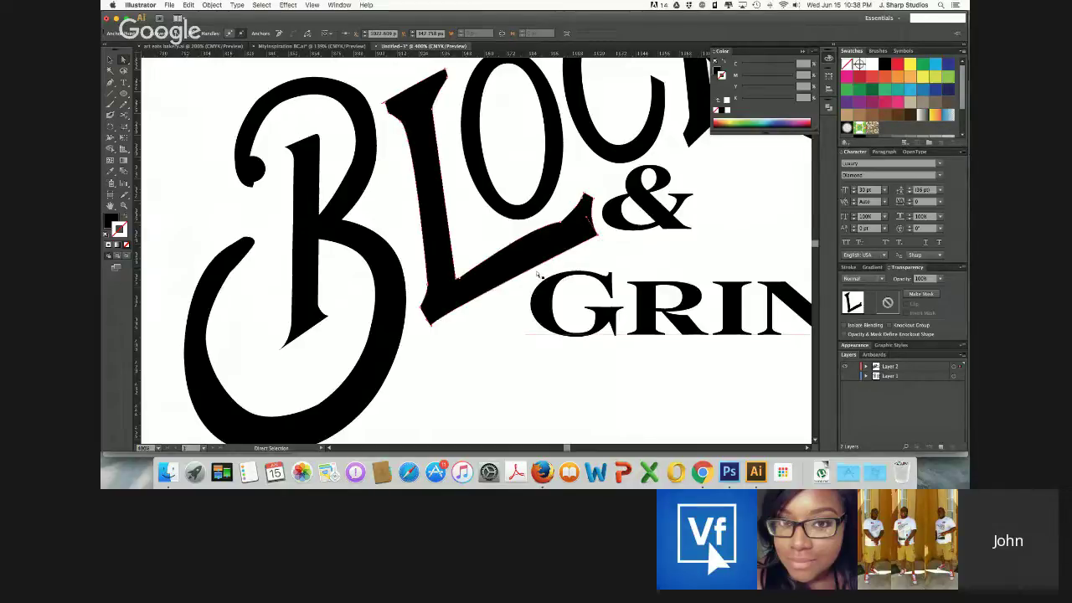
drag(587, 218, 588, 225)
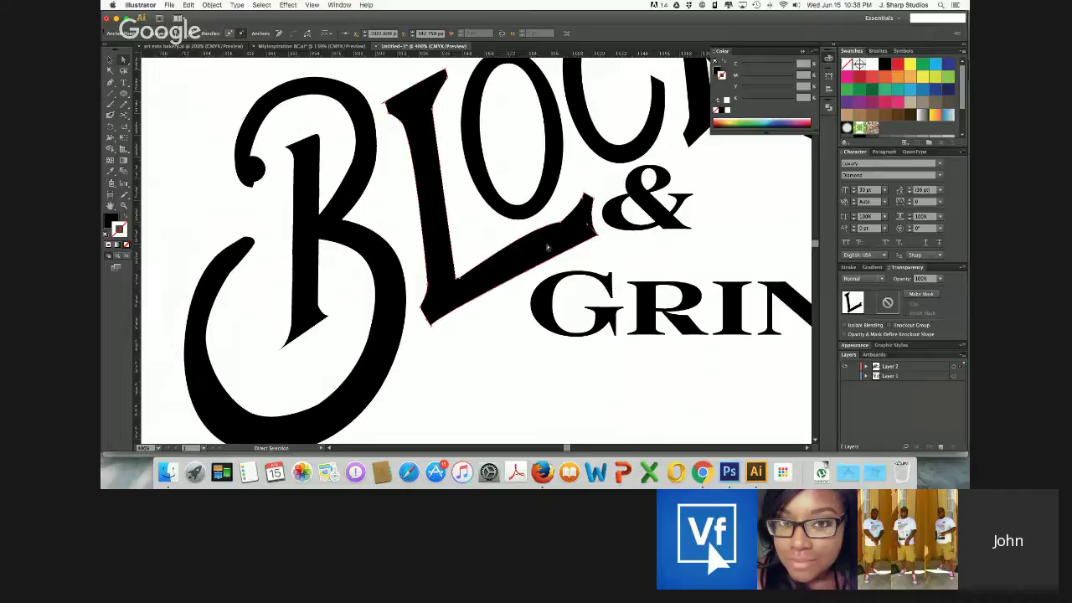
Undo the edits to the L's foot and restore the word Grinder to its place beneath the ampersand
key(super+z)
key(super+z)
key(super+z)
key(super+z)
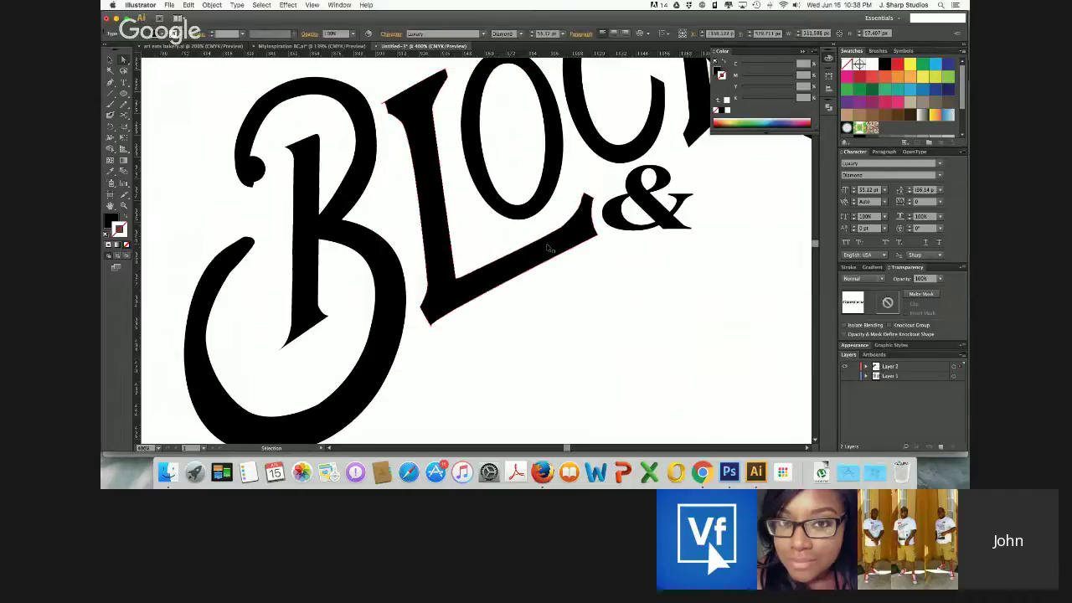
key(a)
click(172, 4)
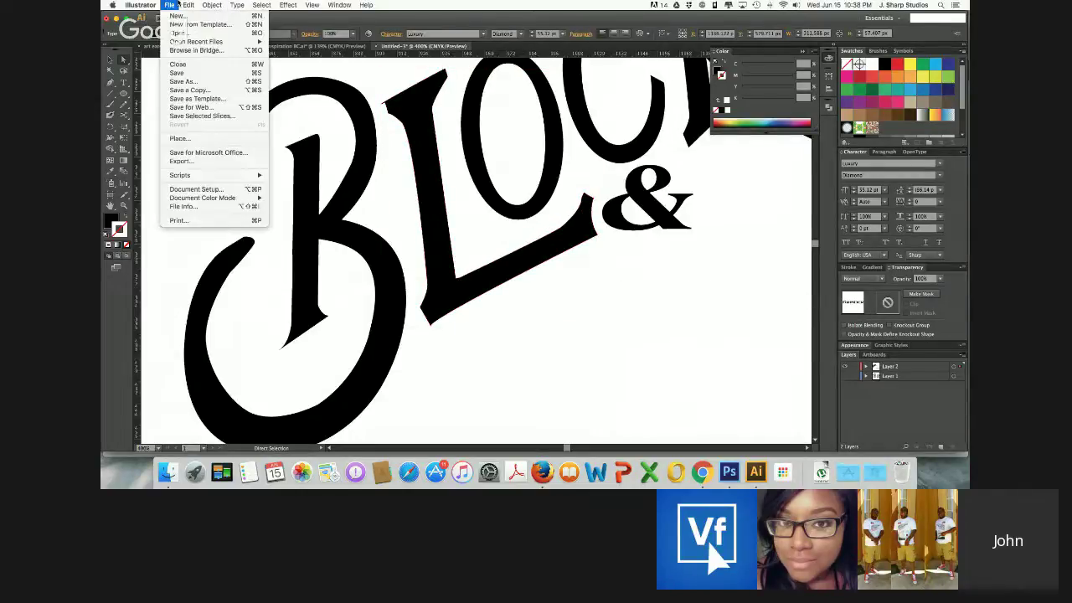
mouse_move(188, 4)
click(205, 26)
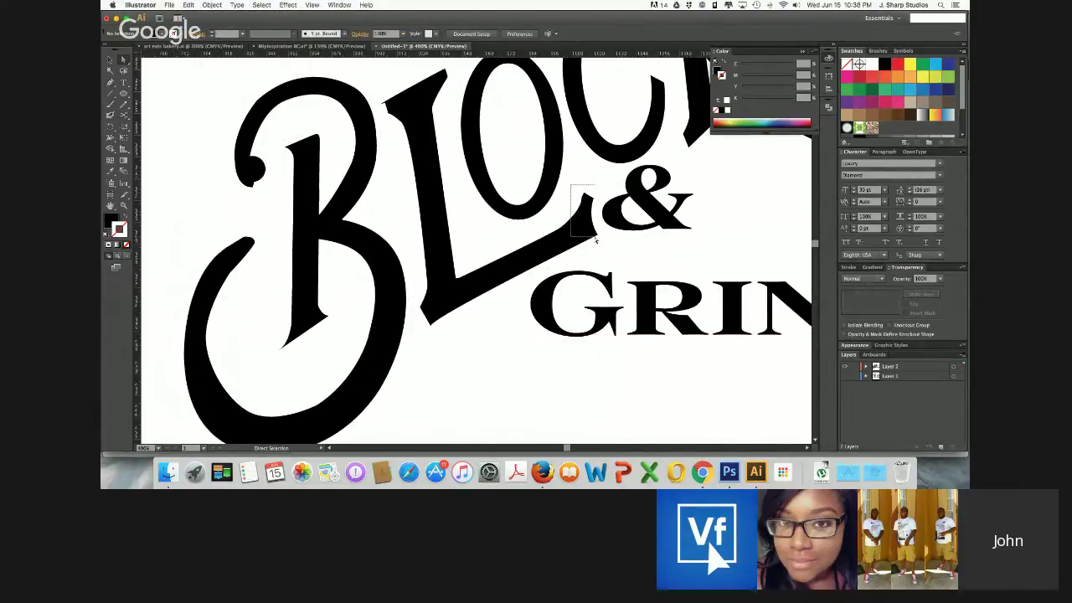
Nudge the anchor points at the flared end of the L's foot slightly up and left so the foot slants more steeply
drag(597, 240, 596, 252)
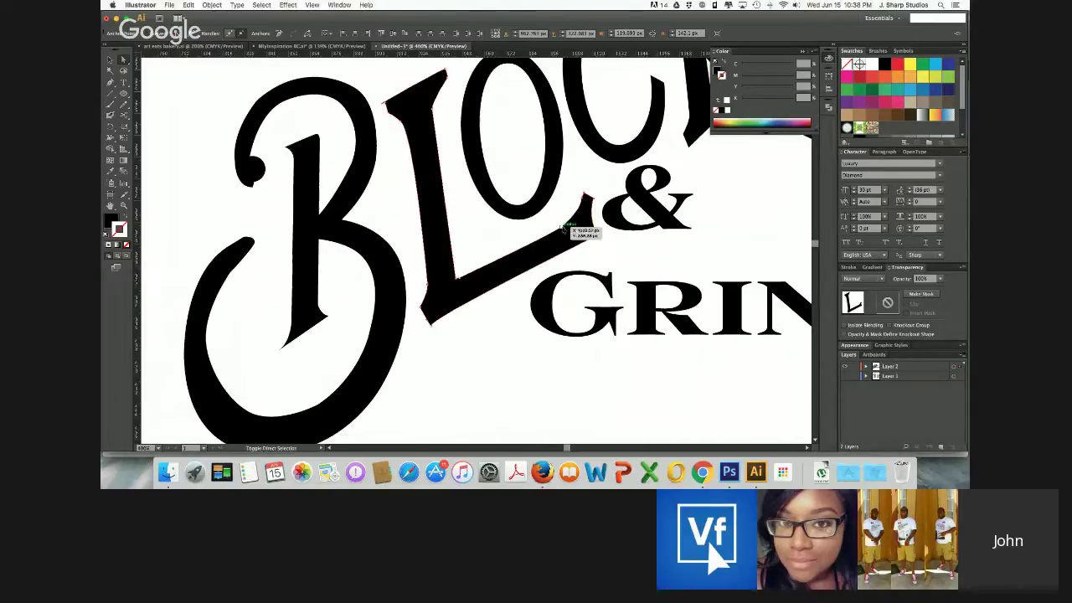
key(Up)
key(Up)
key(Up)
key(Up)
key(Up)
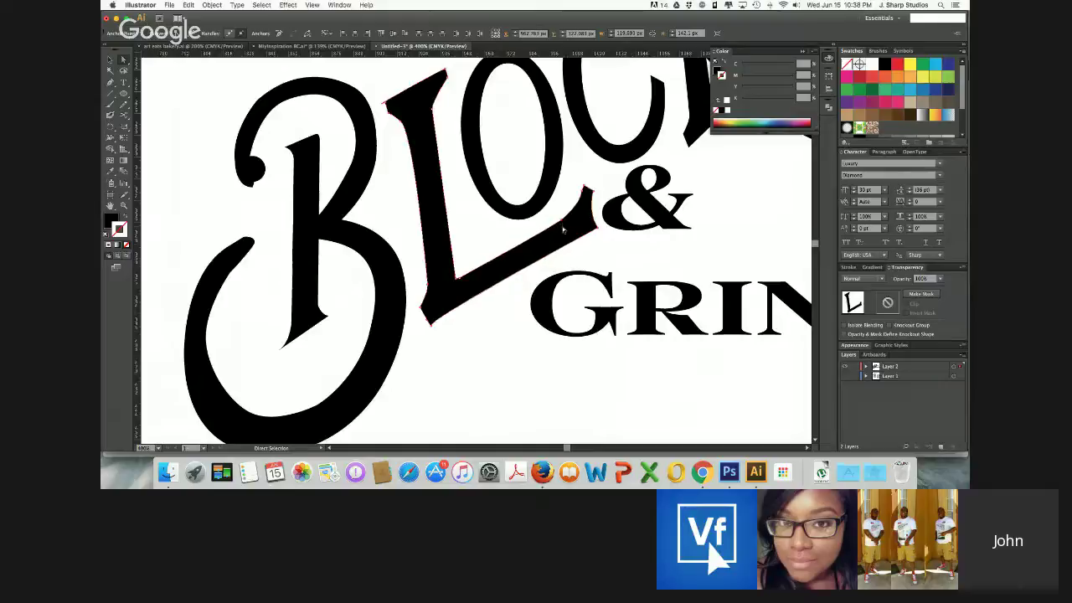
key(Left)
key(Left)
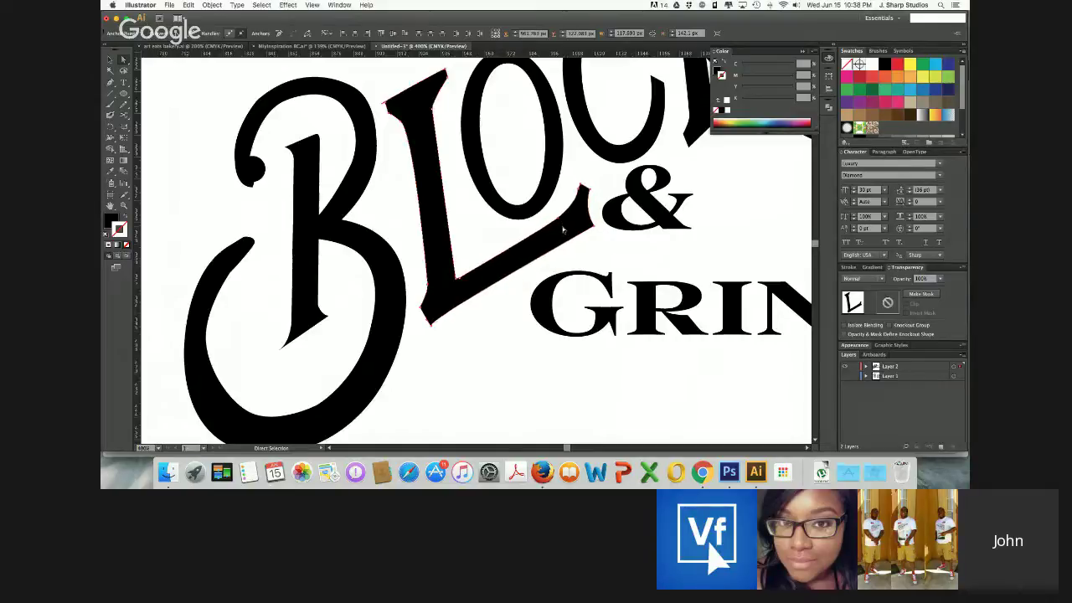
key(Up)
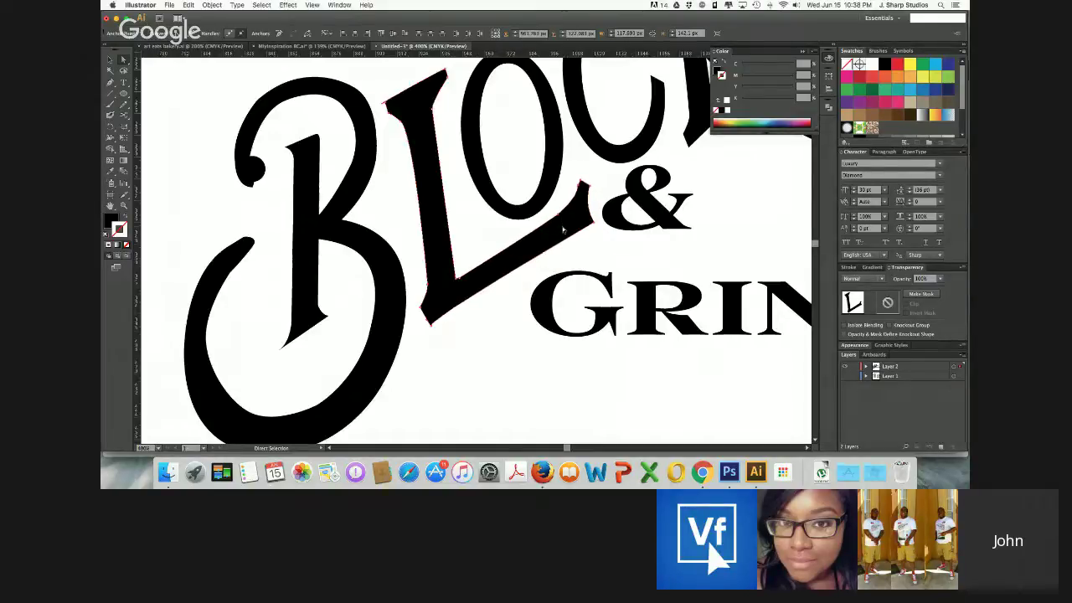
key(Down)
key(super+minus)
key(super+minus)
key(super+minus)
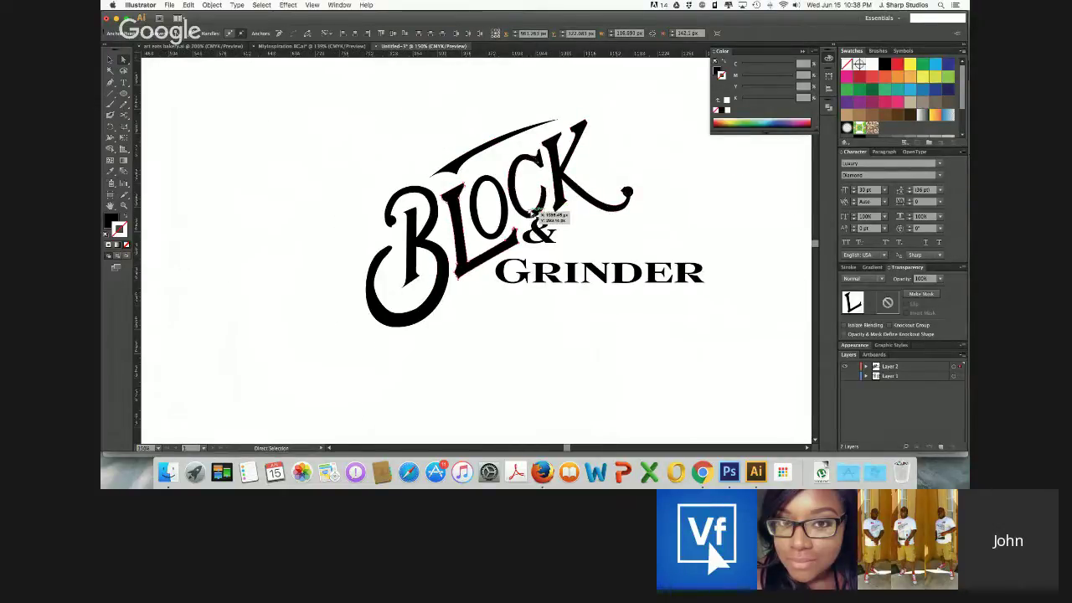
Shift the O of BLOCK slightly within the gap between the L and the C
click(533, 213)
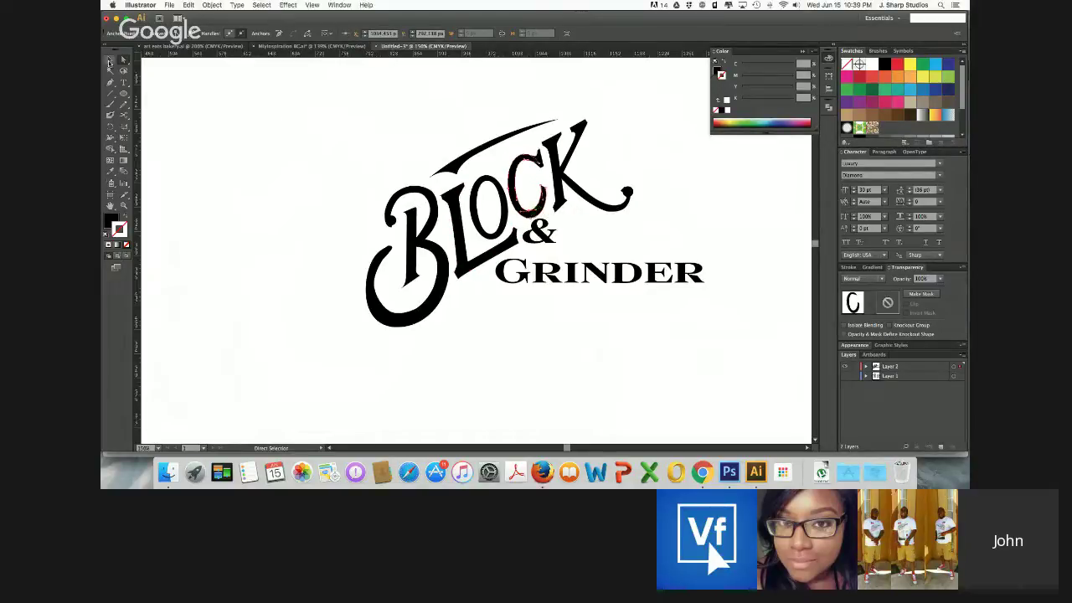
click(110, 59)
click(218, 177)
click(484, 221)
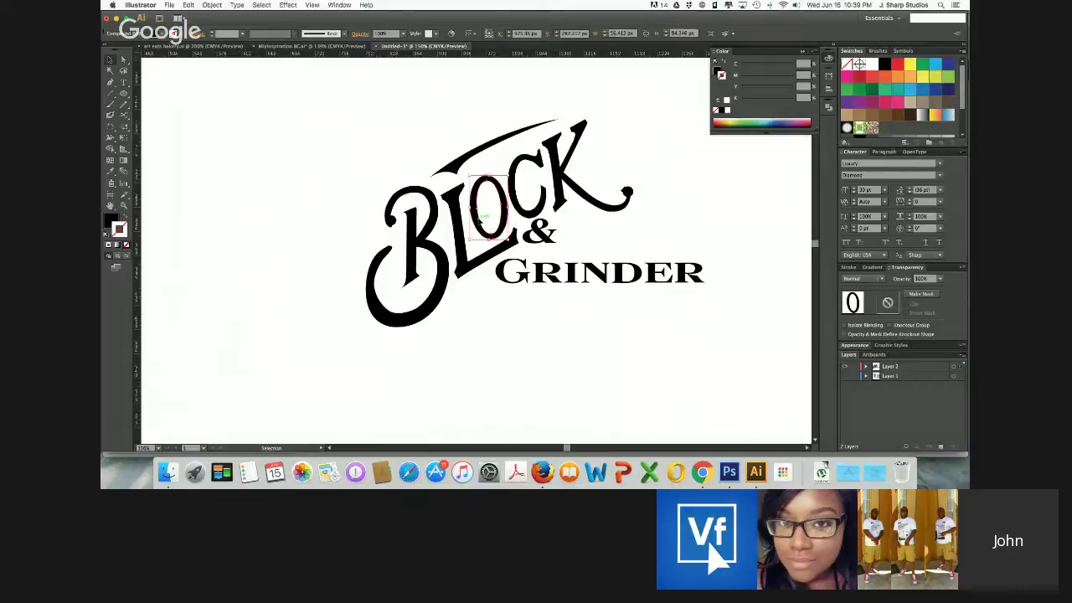
drag(482, 219, 484, 217)
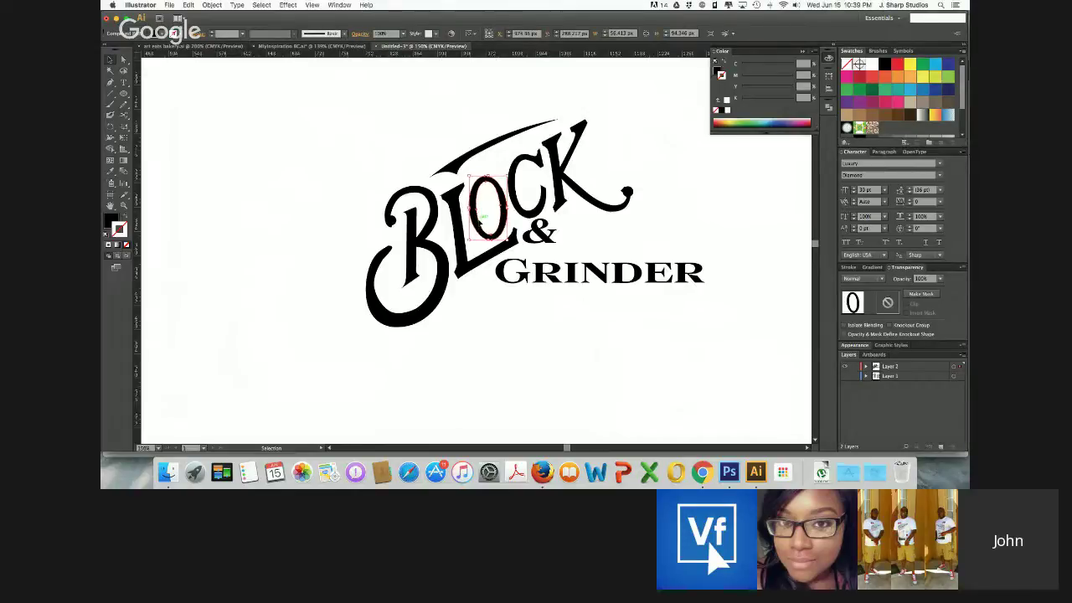
Try shifting the C and K of BLOCK closer to the O and undo the moves
click(526, 215)
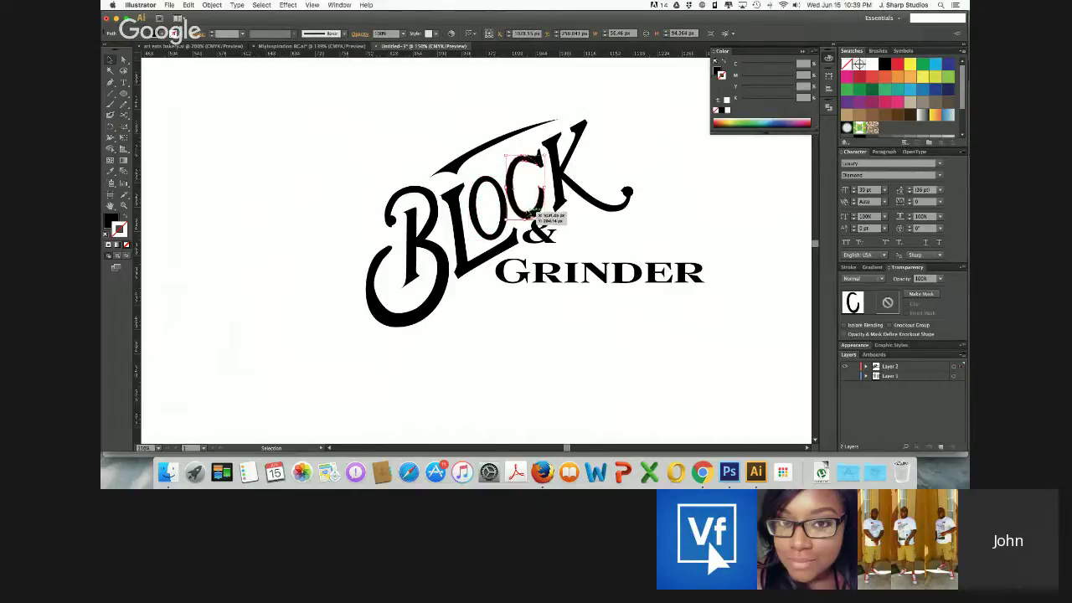
drag(532, 212, 563, 202)
click(562, 201)
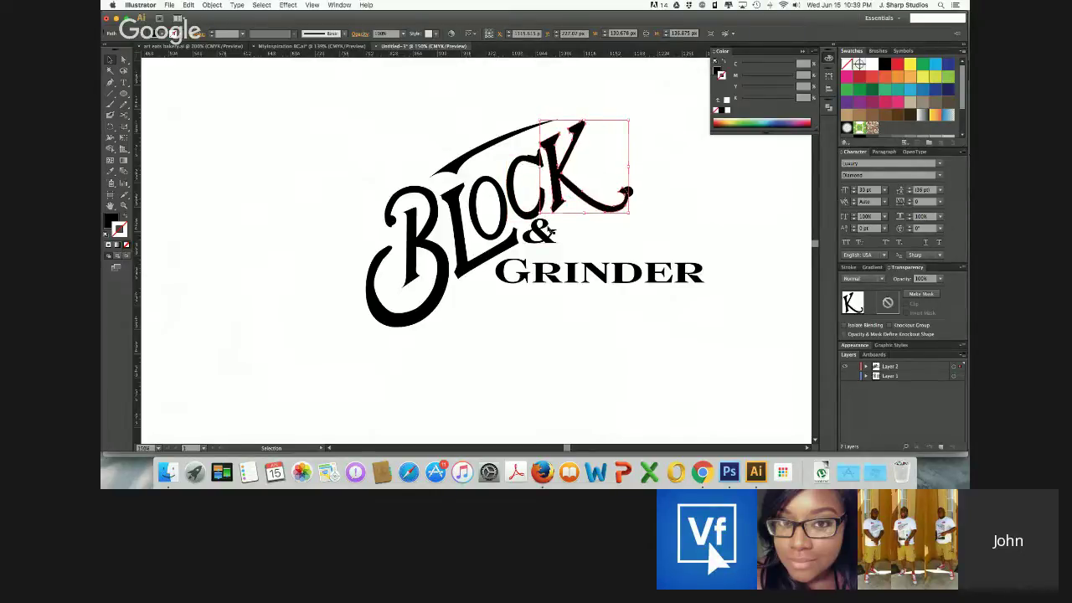
key(a)
key(super+z)
key(super+z)
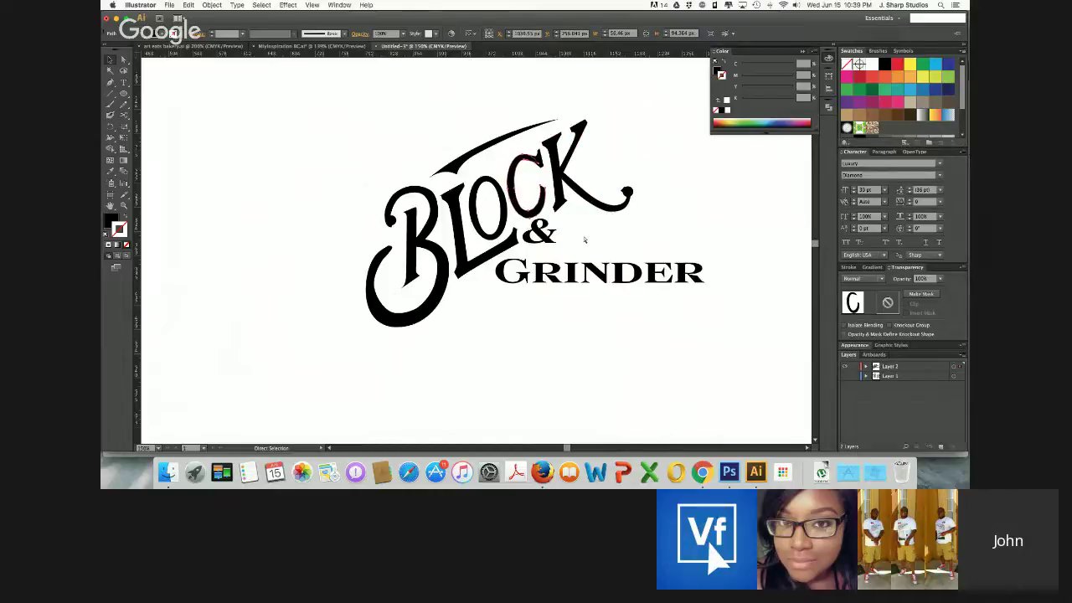
key(alt+super+bracketleft)
key(v)
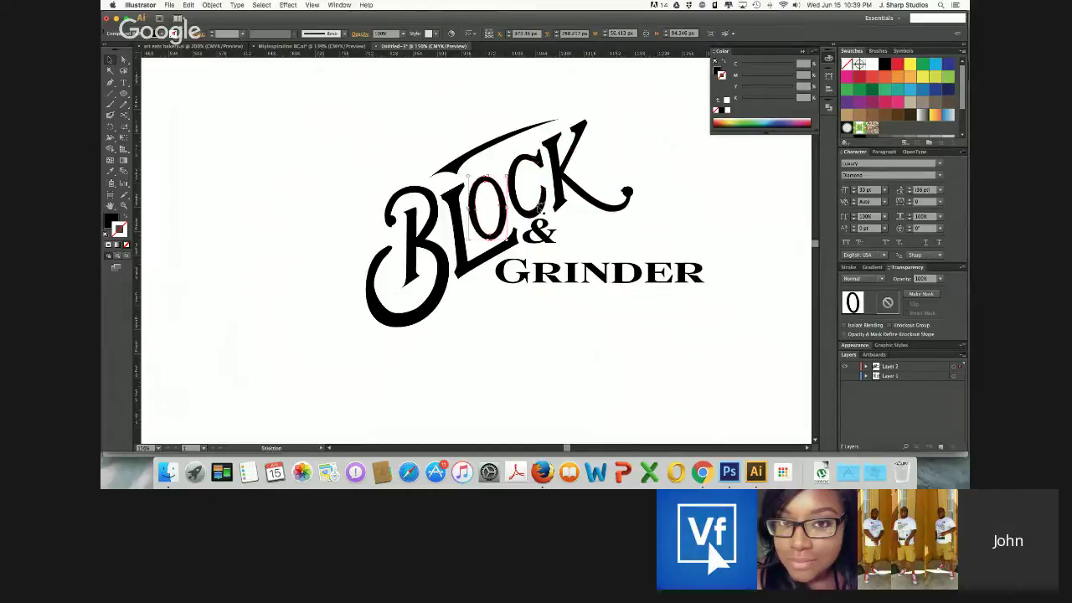
Unite the body of the C with its separate top serif into one shape using Pathfinder
click(528, 159)
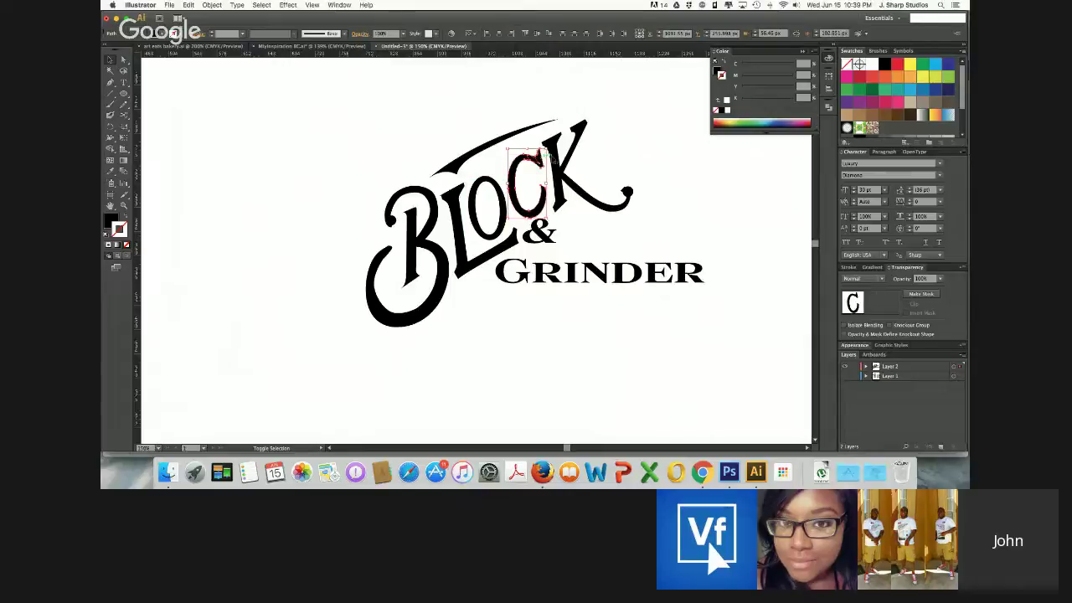
click(830, 109)
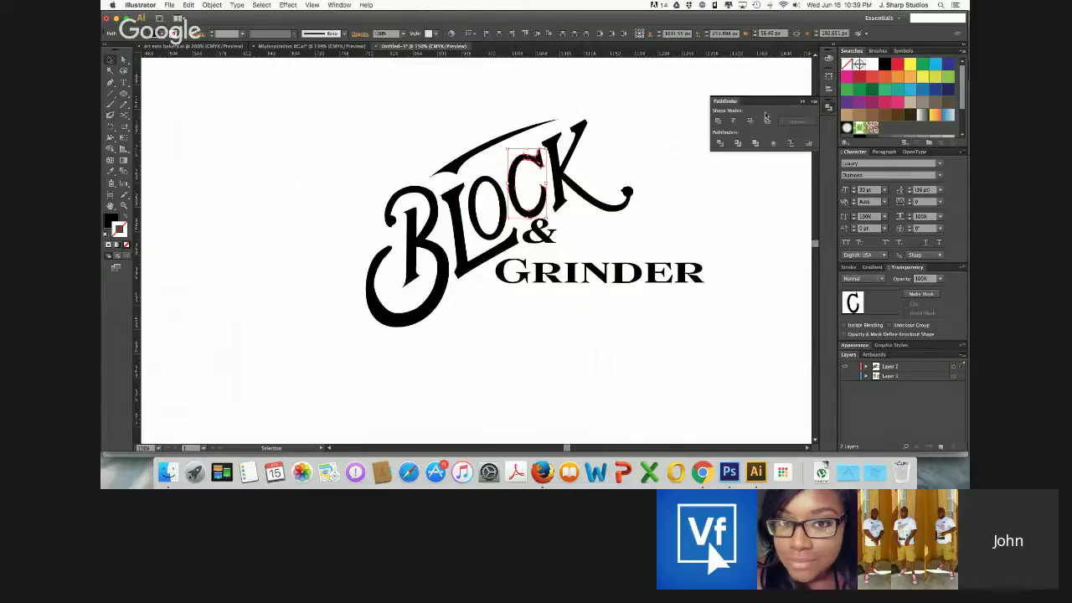
click(719, 123)
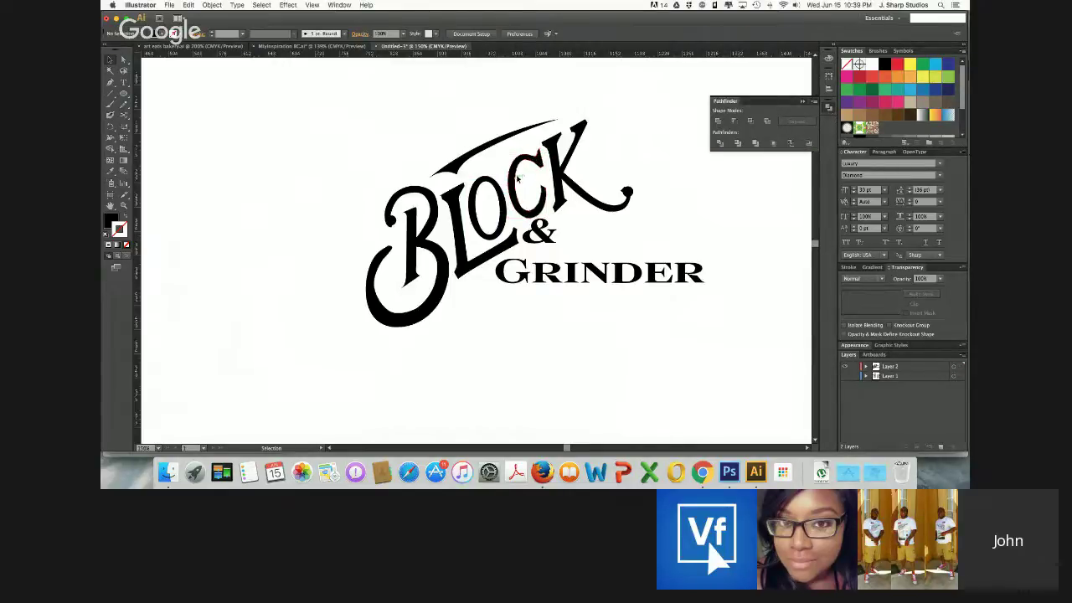
Nudge the C left and slightly down toward the O and bring the K in closer beside it
key(Left)
key(Left)
key(Down)
key(Down)
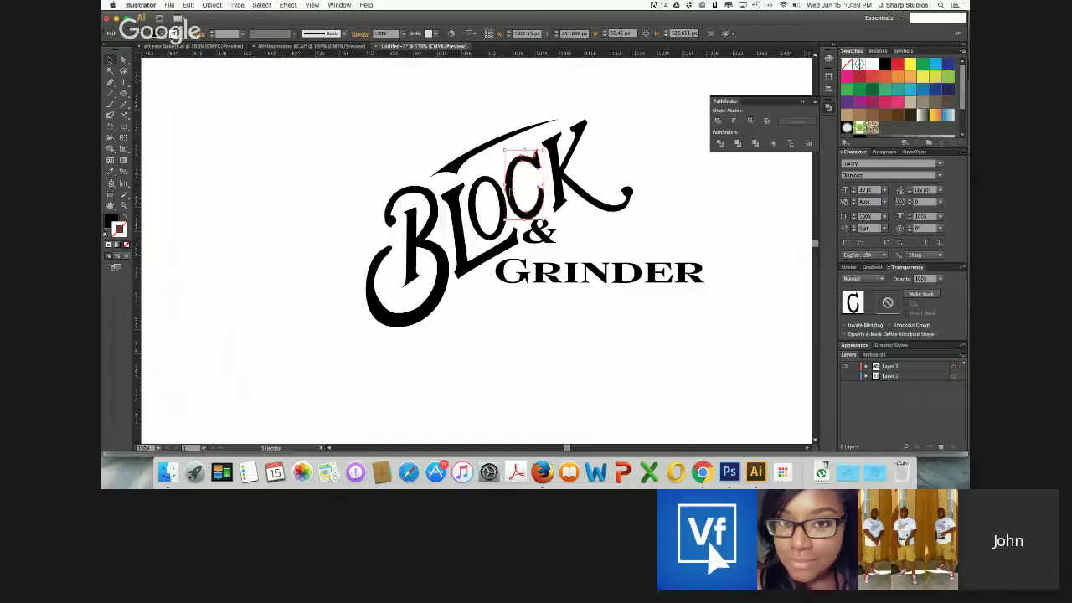
key(Left)
click(563, 202)
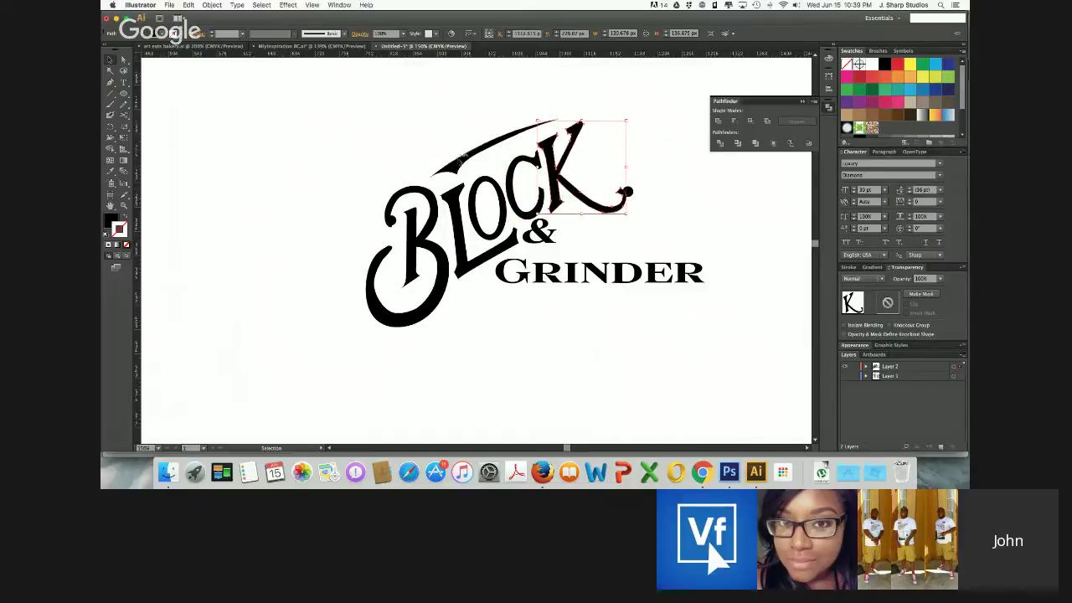
Move the swash away from BLOCK into the empty space at the upper left of the lettering
drag(456, 159, 251, 117)
click(525, 380)
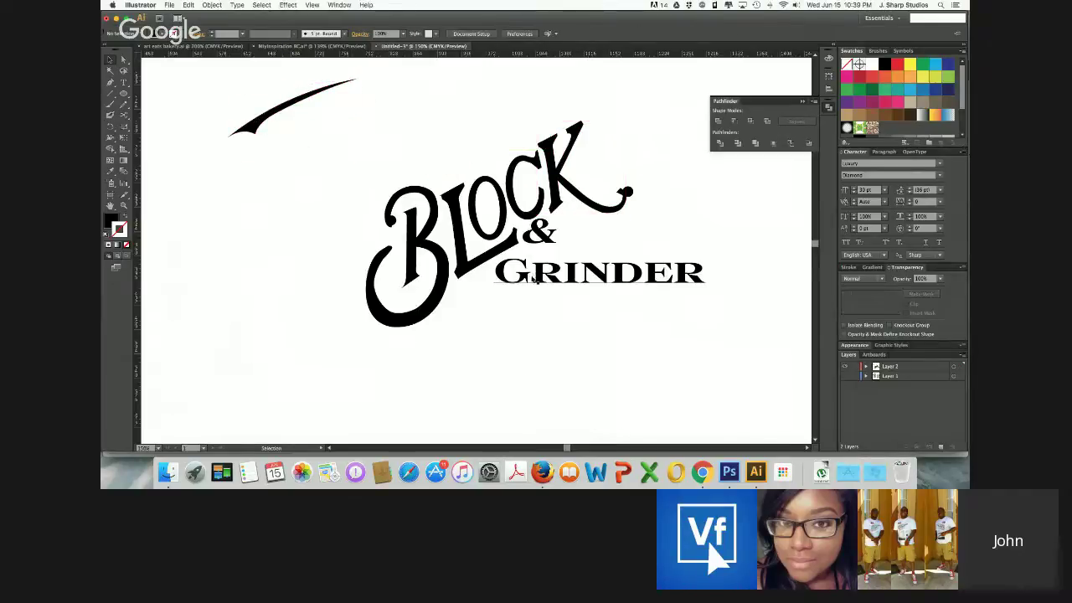
Scale the word Grinder down to about 222 px wide and fit it just beneath the ampersand, beside the L's foot
drag(535, 276, 545, 265)
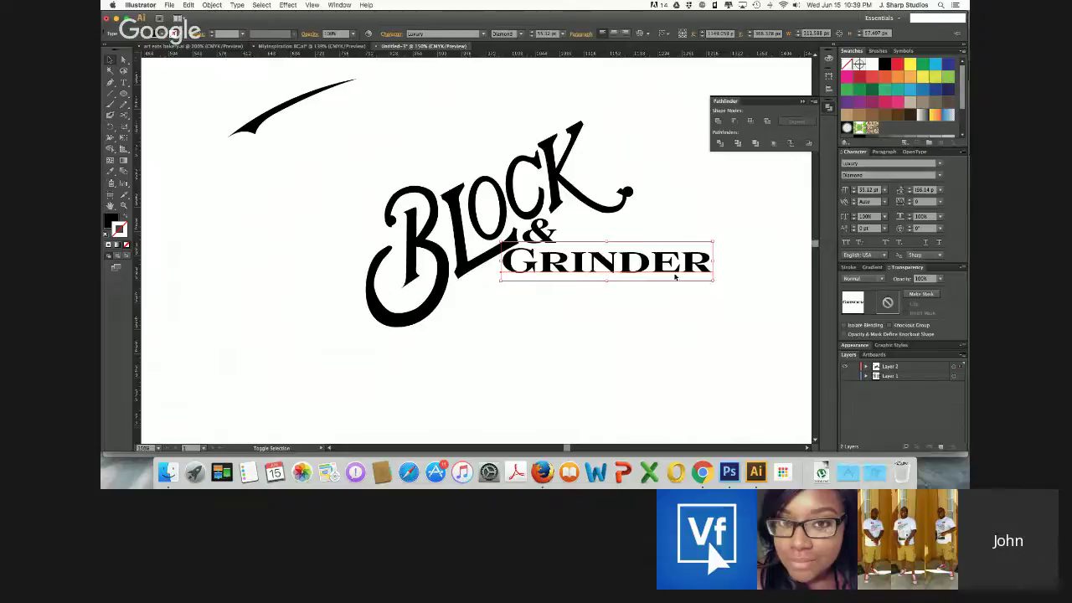
drag(714, 284, 654, 270)
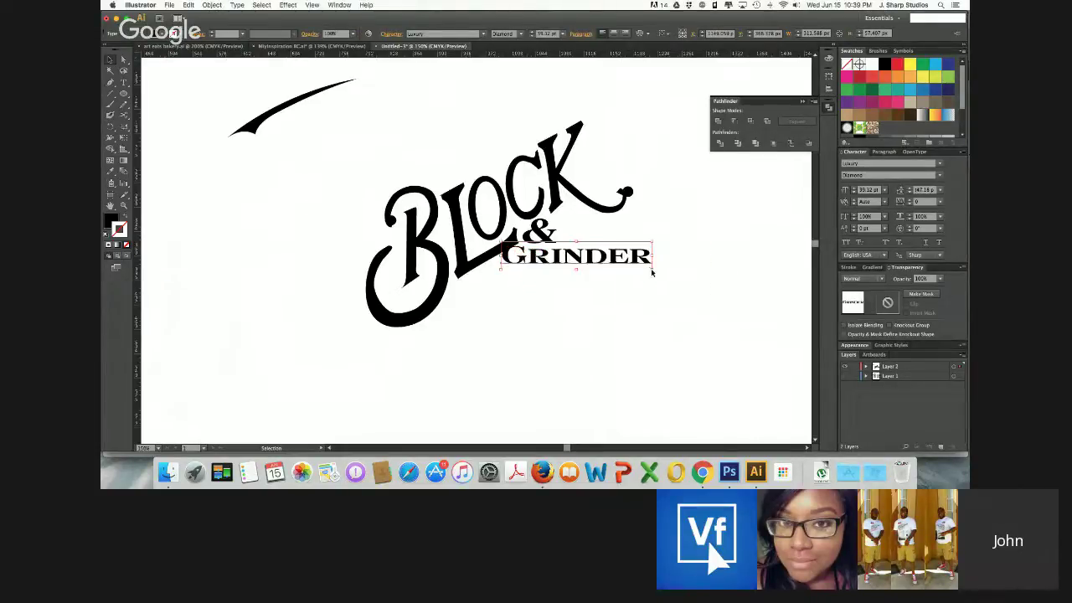
key(Down)
key(Down)
key(Down)
key(Down)
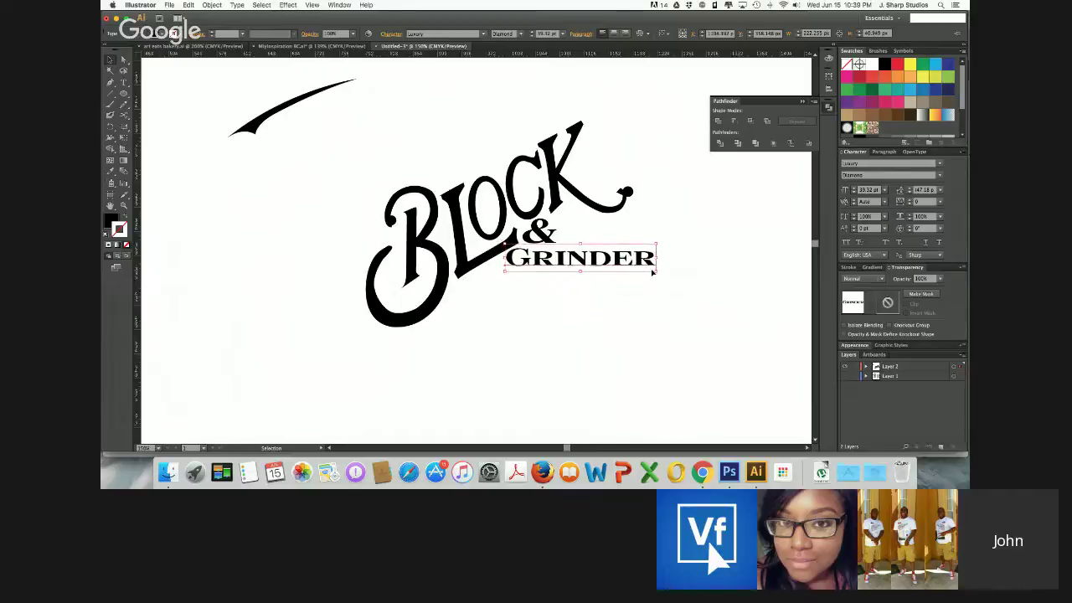
key(Right)
key(Right)
key(Right)
key(Right)
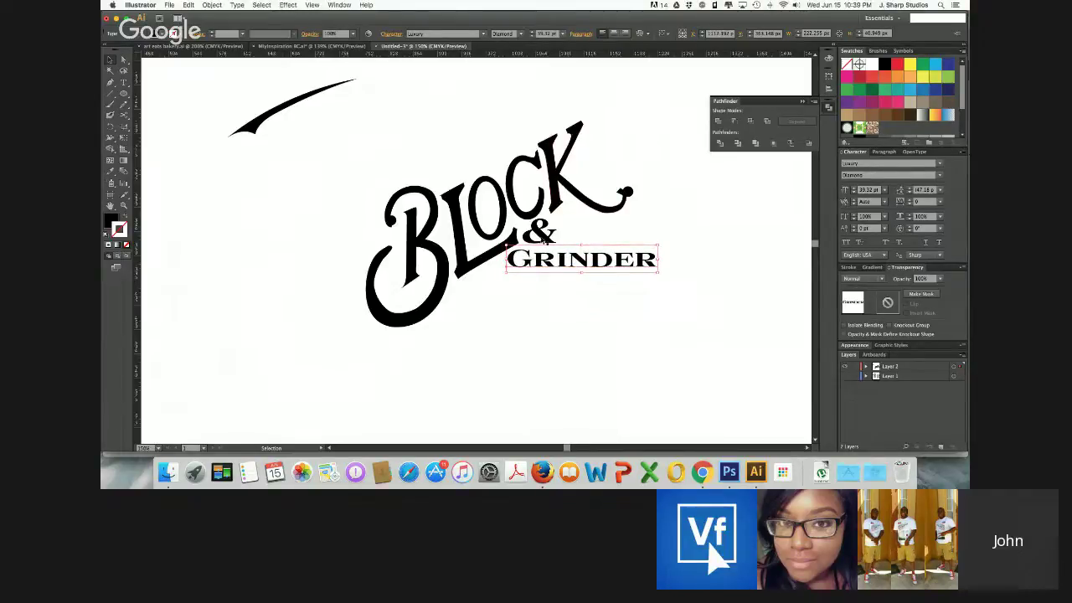
Nudge the ampersand slightly down toward Grinder and place a copy of the complete logo lockup in the empty left half of the artboard
mouse_move(541, 234)
mouse_down()
mouse_move(494, 381)
mouse_move(542, 238)
mouse_up()
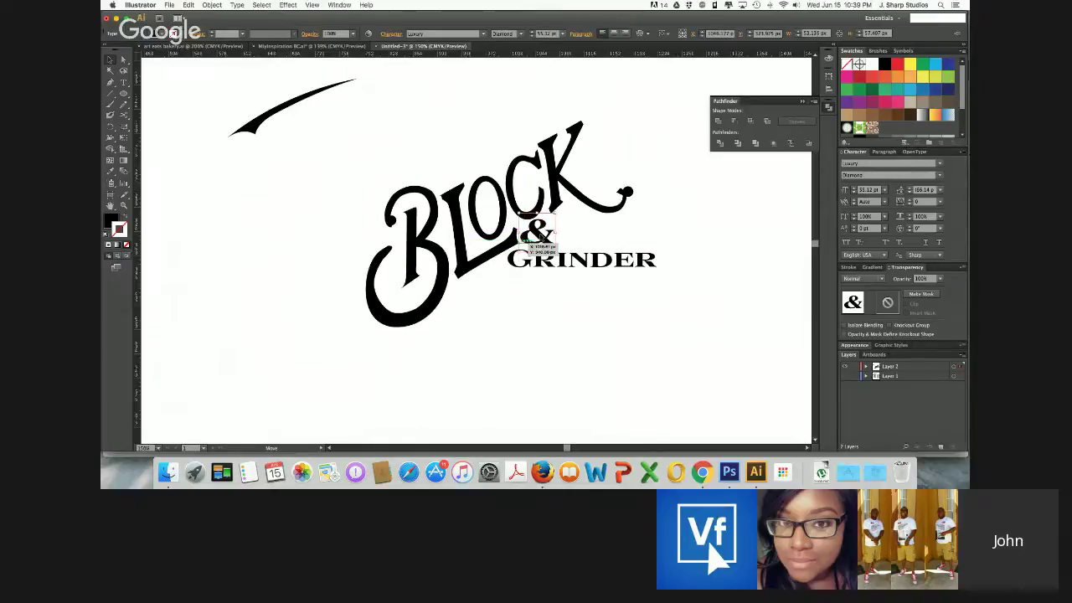
key(super+minus)
key(super+minus)
drag(414, 304, 494, 195)
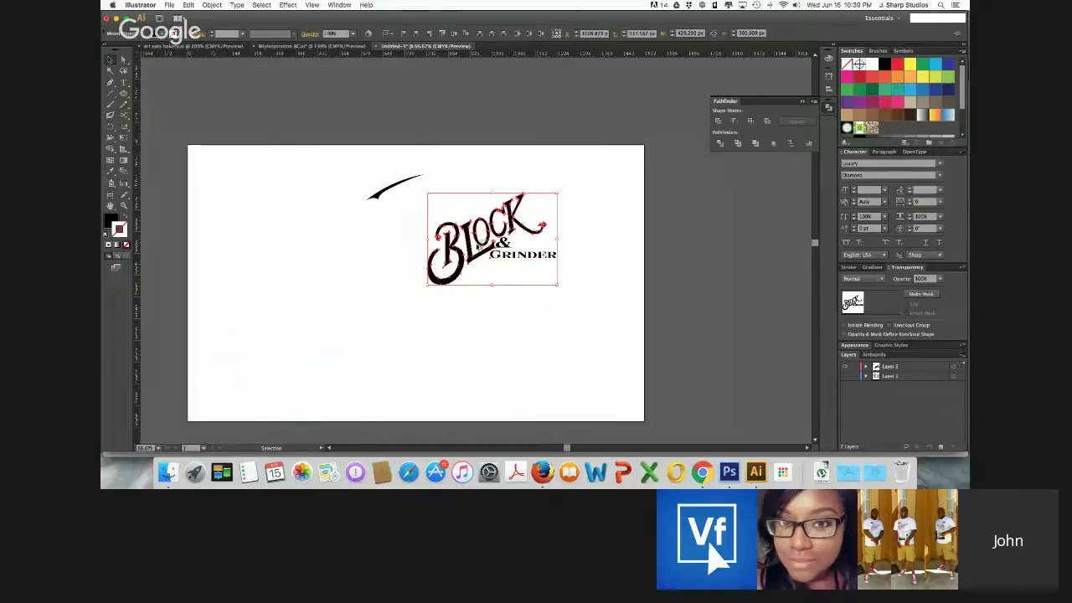
drag(479, 244, 270, 249)
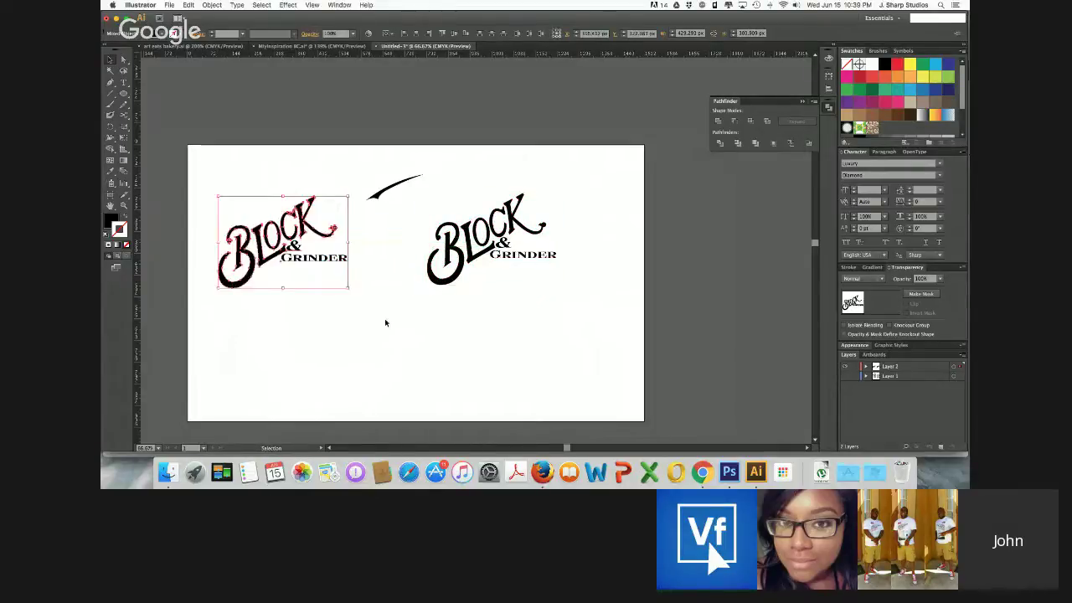
click(385, 318)
Move the separate ampersand out of the right-hand lockup into the empty space below and left of the B
key(super+plus)
key(super+plus)
key(super+plus)
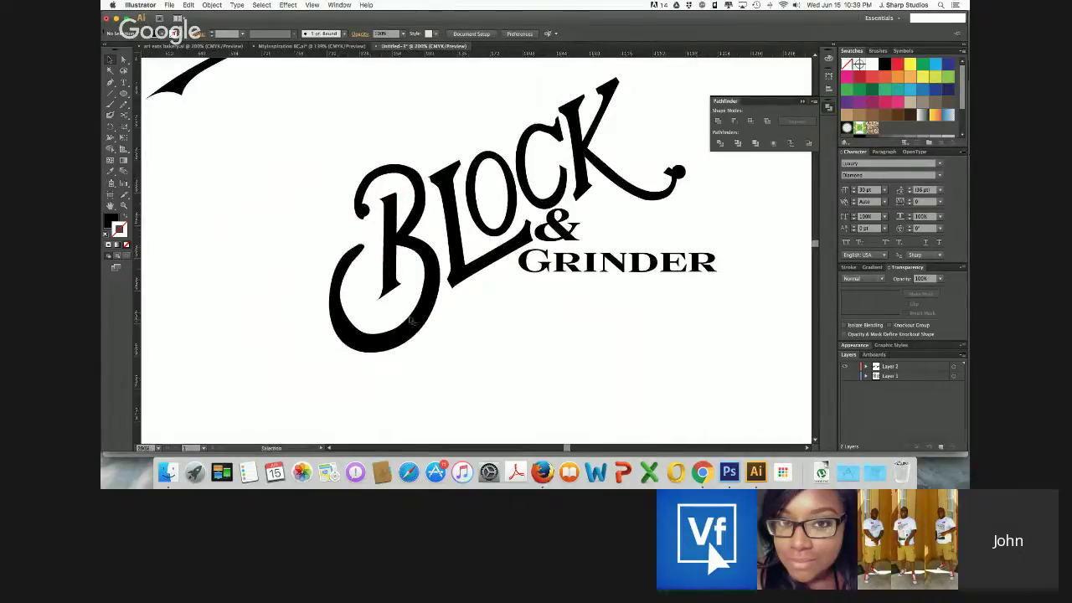
click(553, 228)
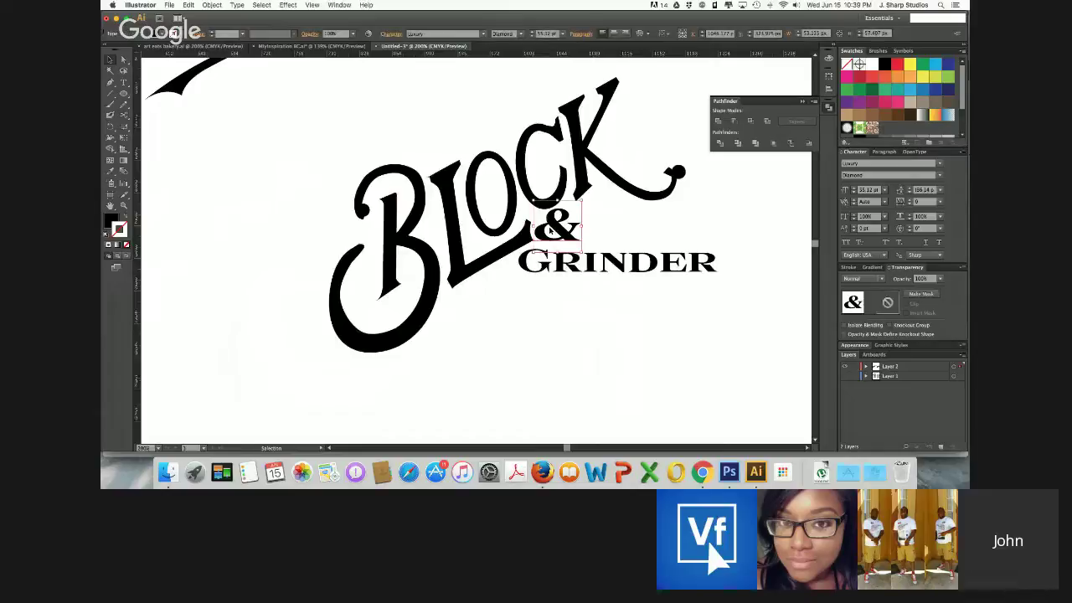
drag(549, 229, 258, 391)
Add "& " before the word Grinder and move the line under the L's foot, close beside the B's lower curve
double_click(552, 261)
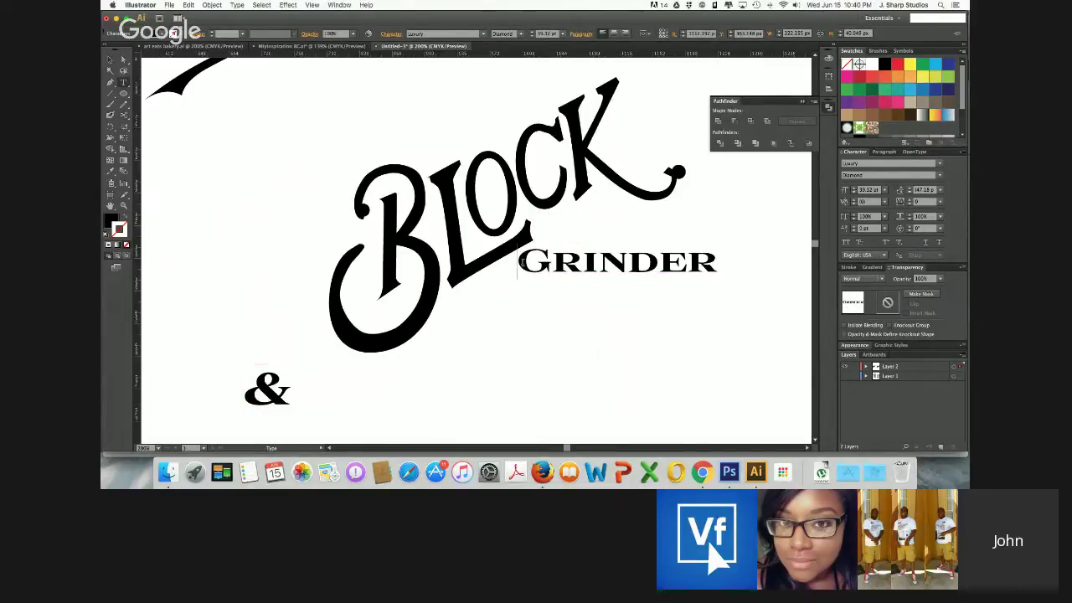
text(&)
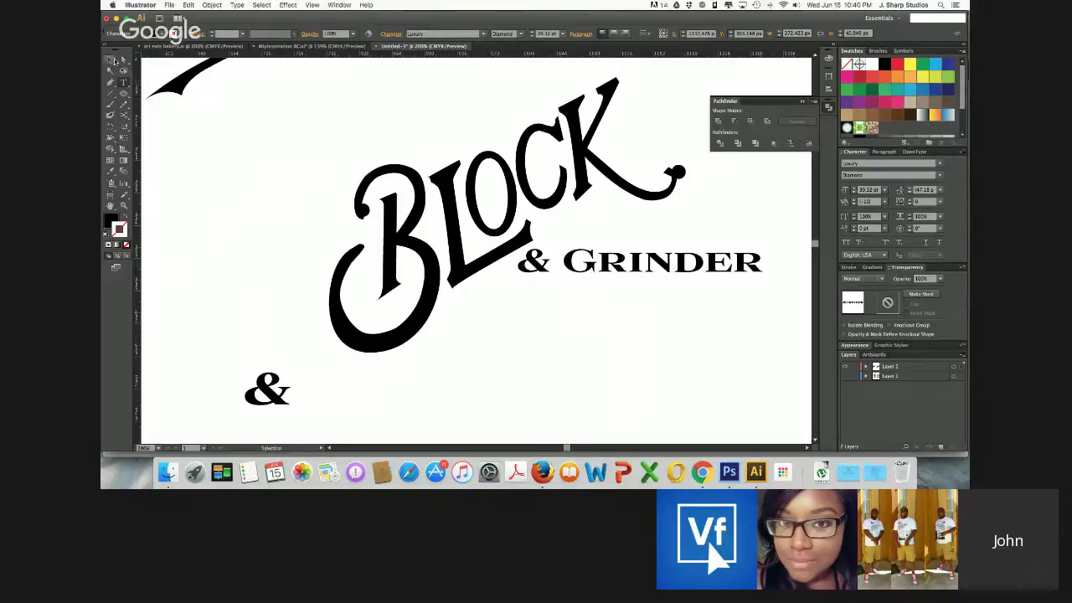
key(Escape)
drag(617, 261, 580, 304)
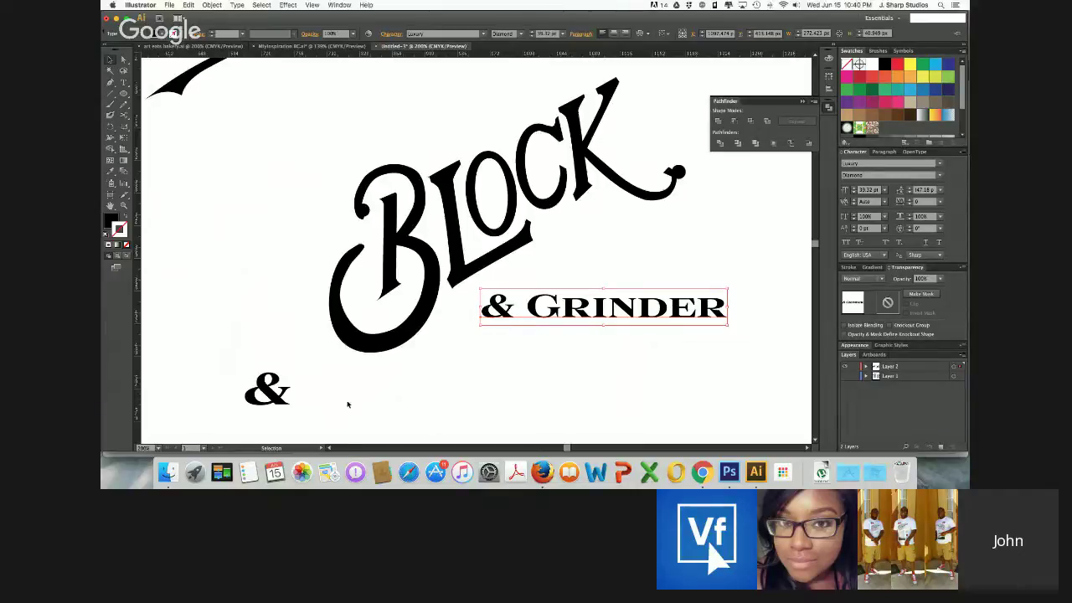
drag(660, 311, 618, 312)
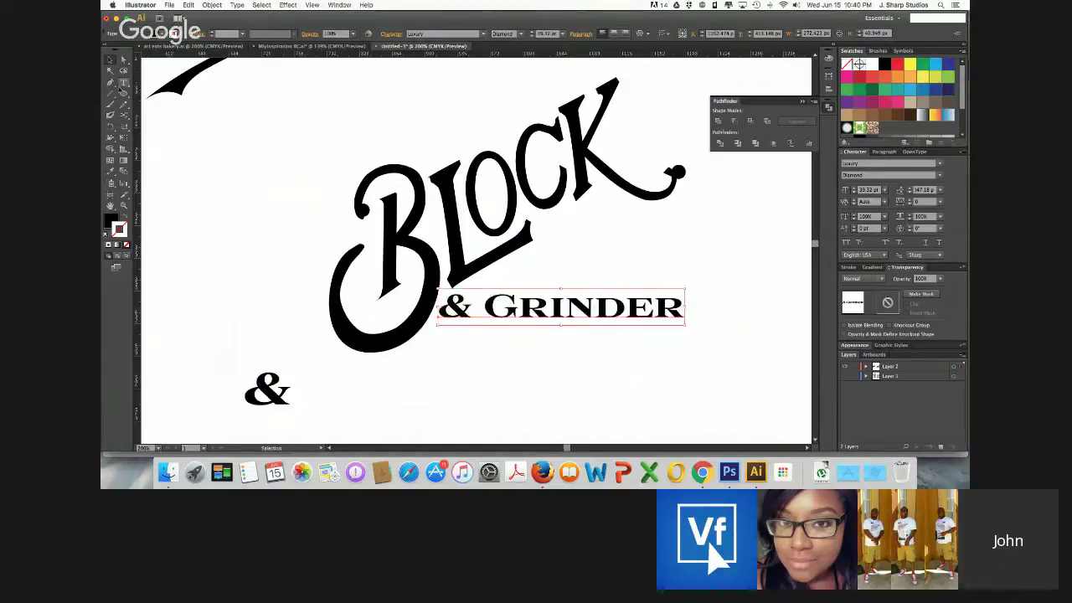
Shear the "& Grinder" line upward to the right with the Shear Tool and nudge it slightly down below the L
click(123, 128)
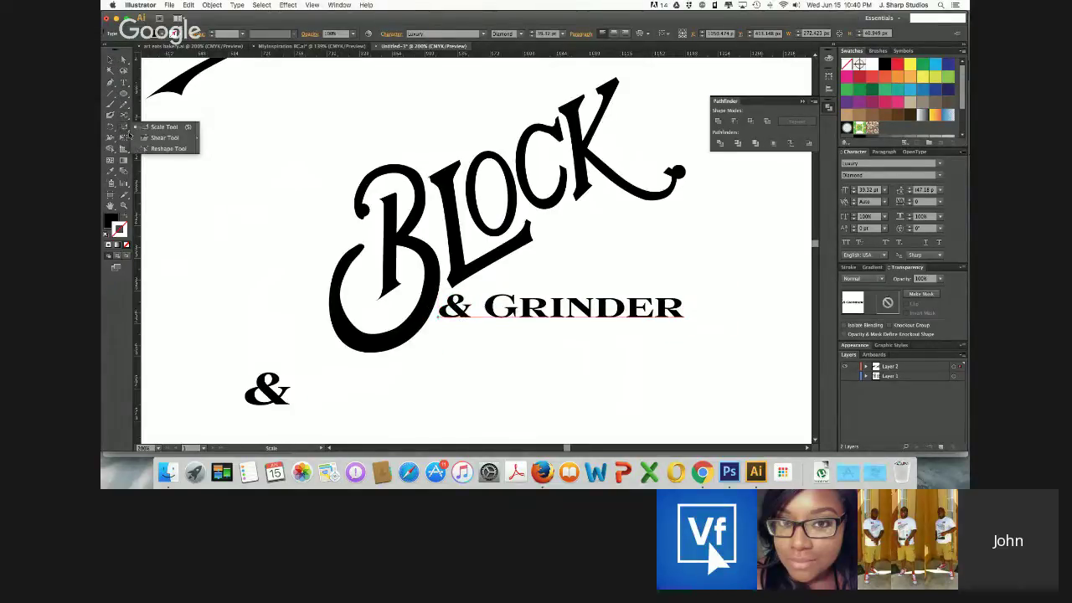
click(164, 138)
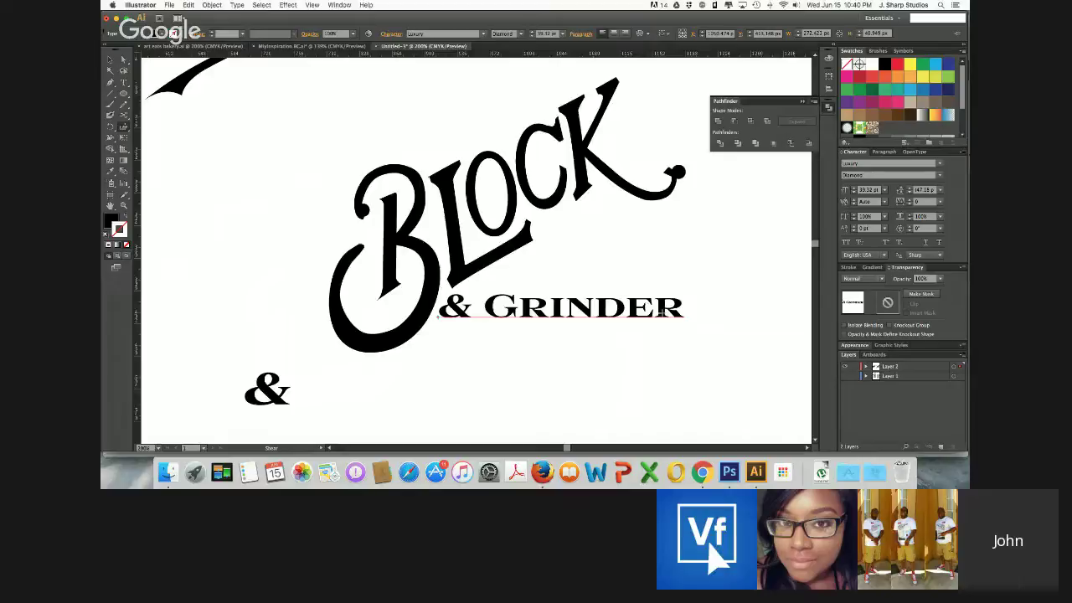
drag(662, 312, 636, 241)
click(110, 59)
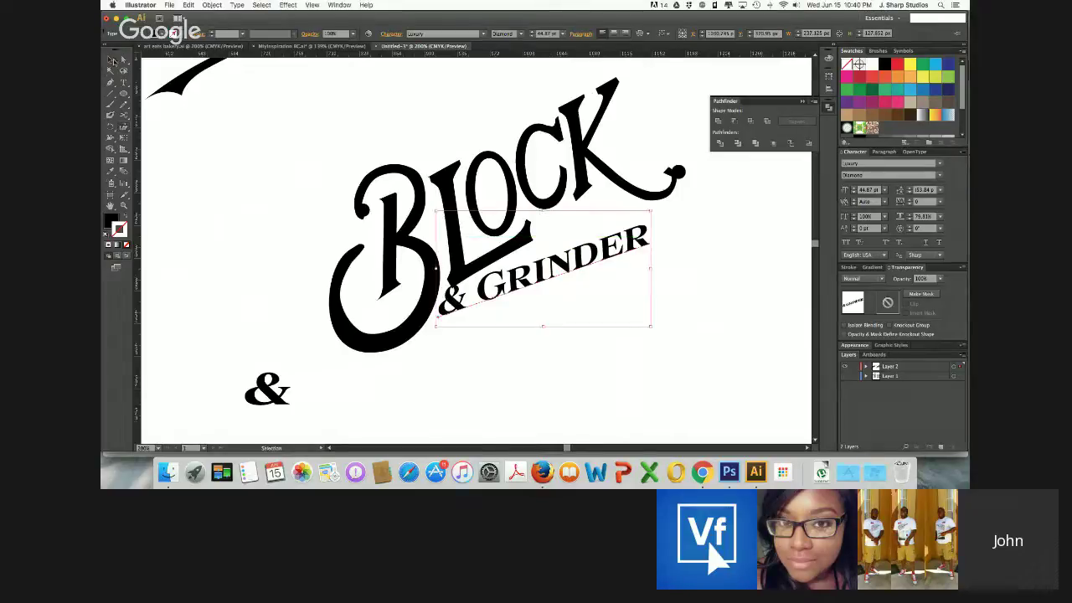
drag(477, 292, 476, 299)
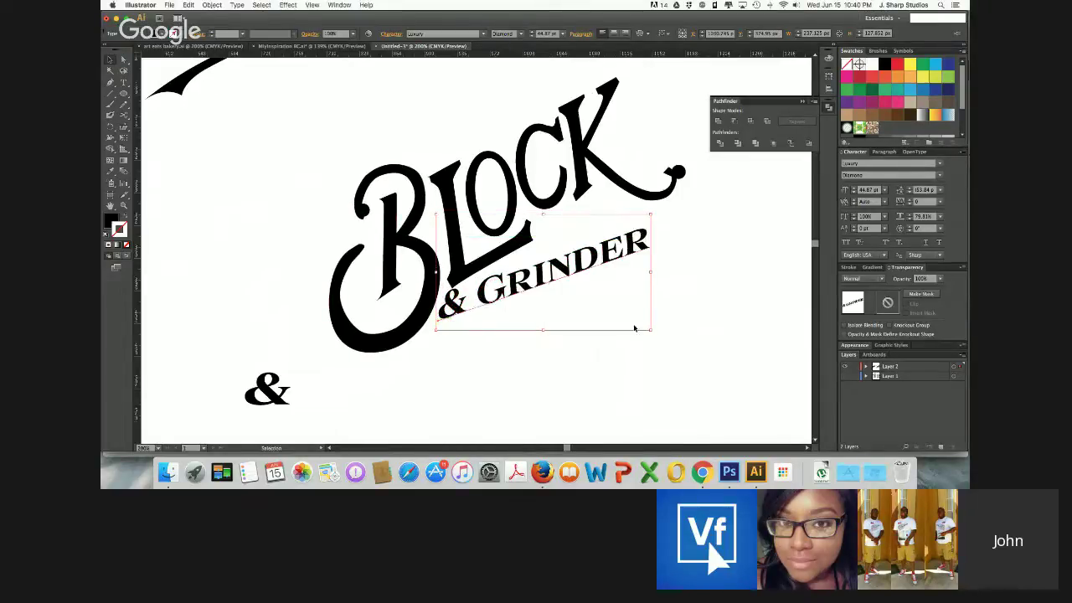
Rotate the "& Grinder" line further counterclockwise to follow BLOCK's slope and position it just beneath the L's foot
drag(655, 271, 662, 256)
drag(536, 287, 528, 277)
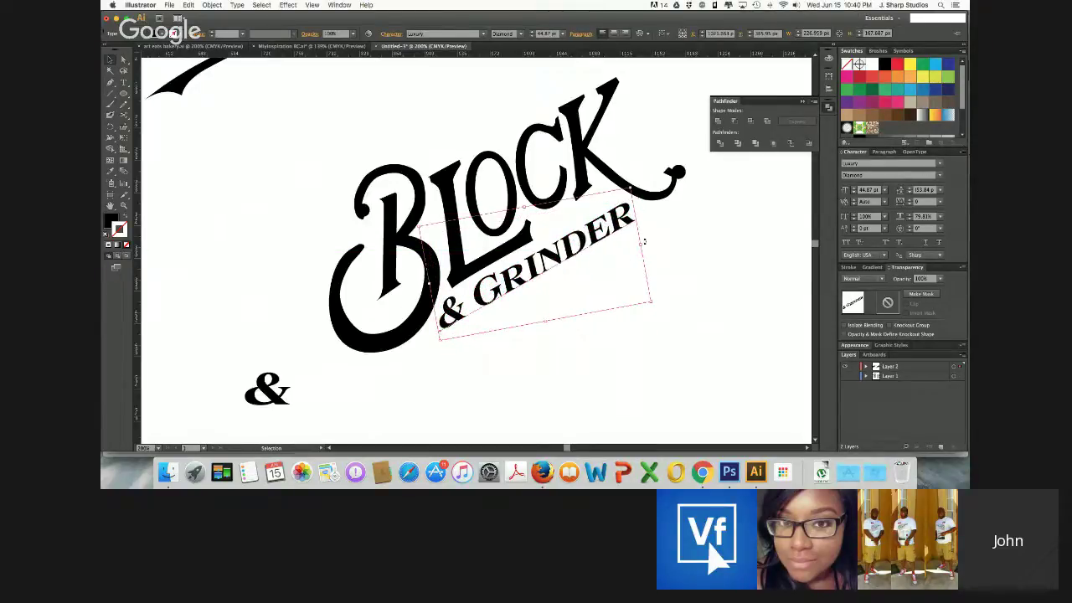
drag(644, 243, 644, 244)
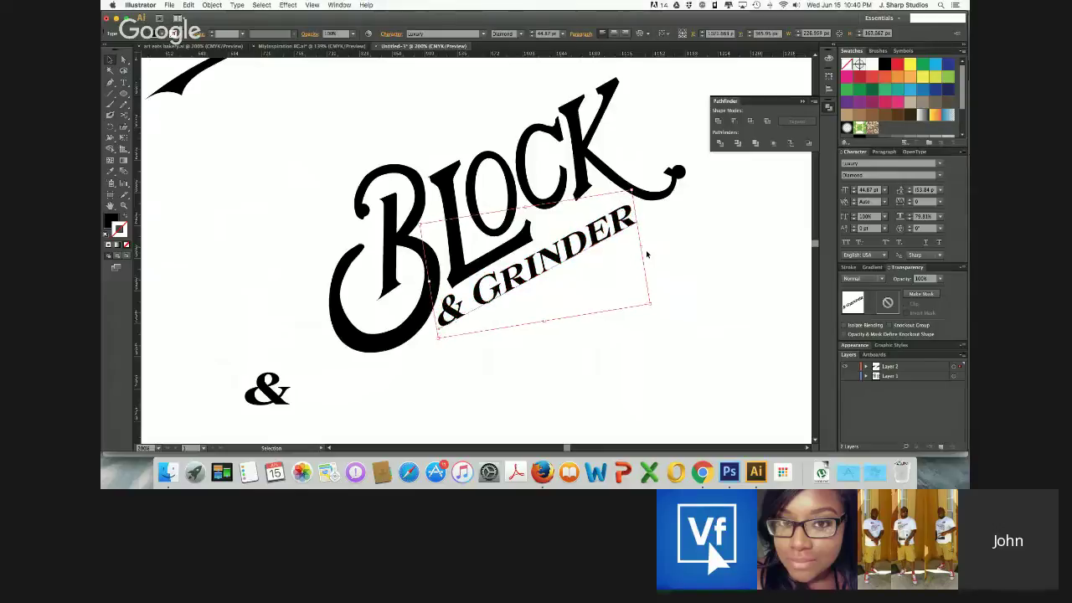
click(649, 256)
click(526, 288)
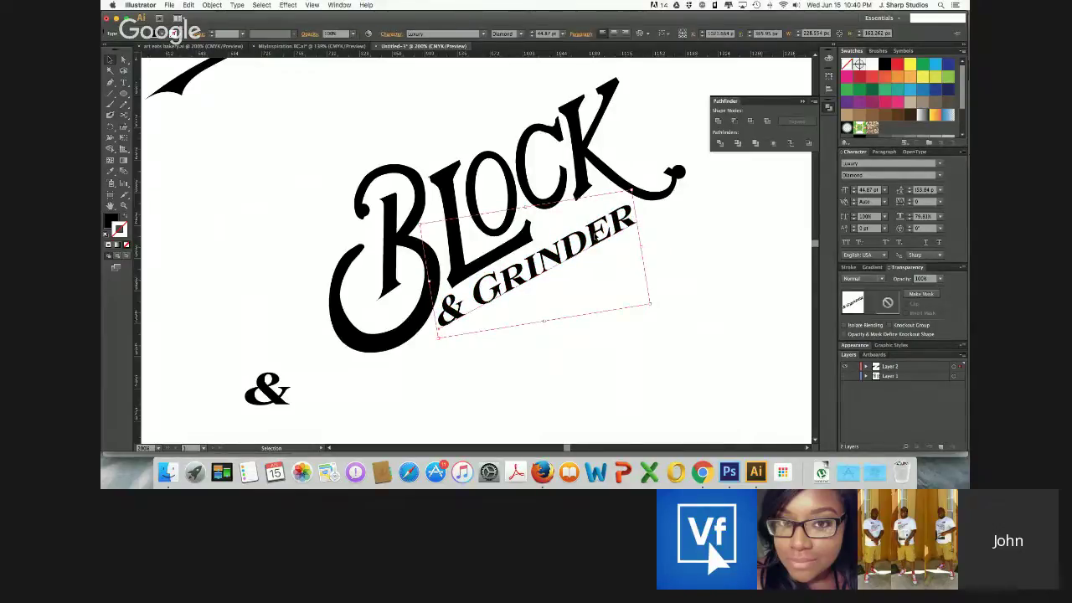
drag(597, 236, 598, 245)
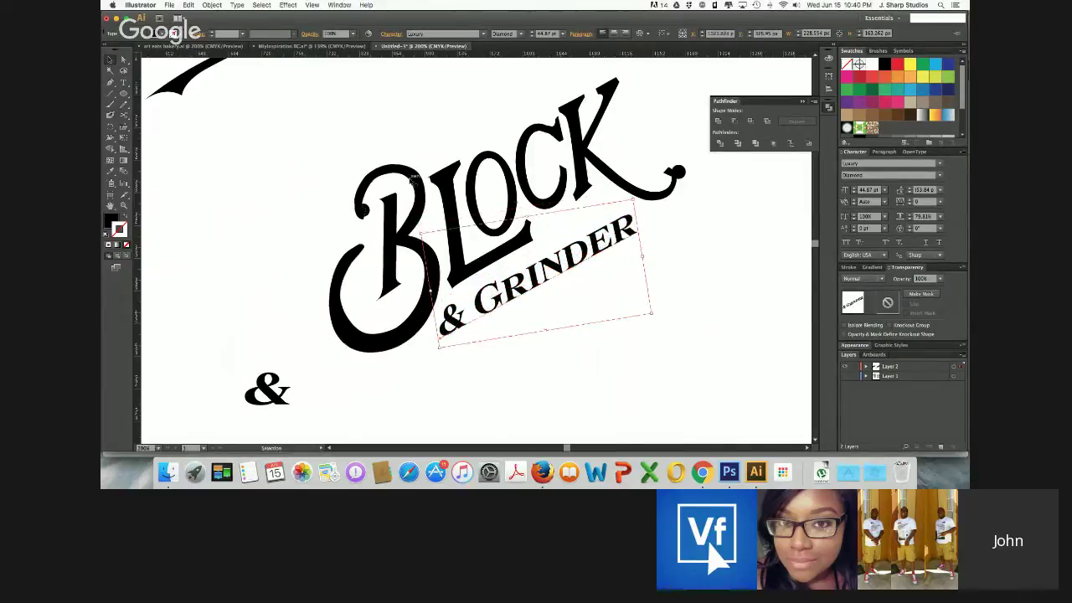
Move the slanted "& Grinder" line down into the clear space below the right-hand BLOCK
key(super+minus)
key(super+minus)
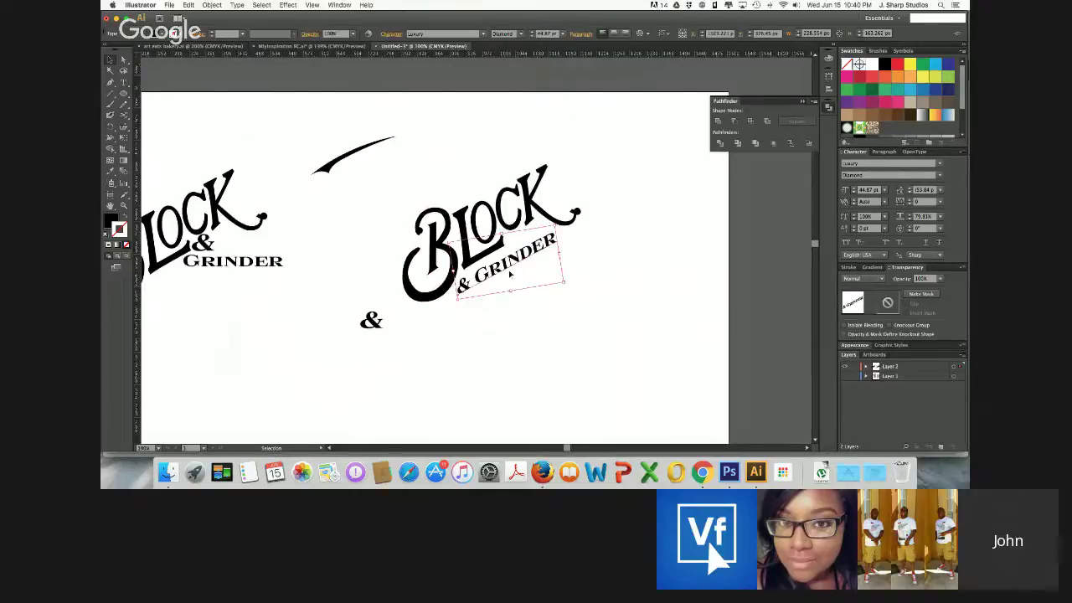
drag(510, 274, 519, 317)
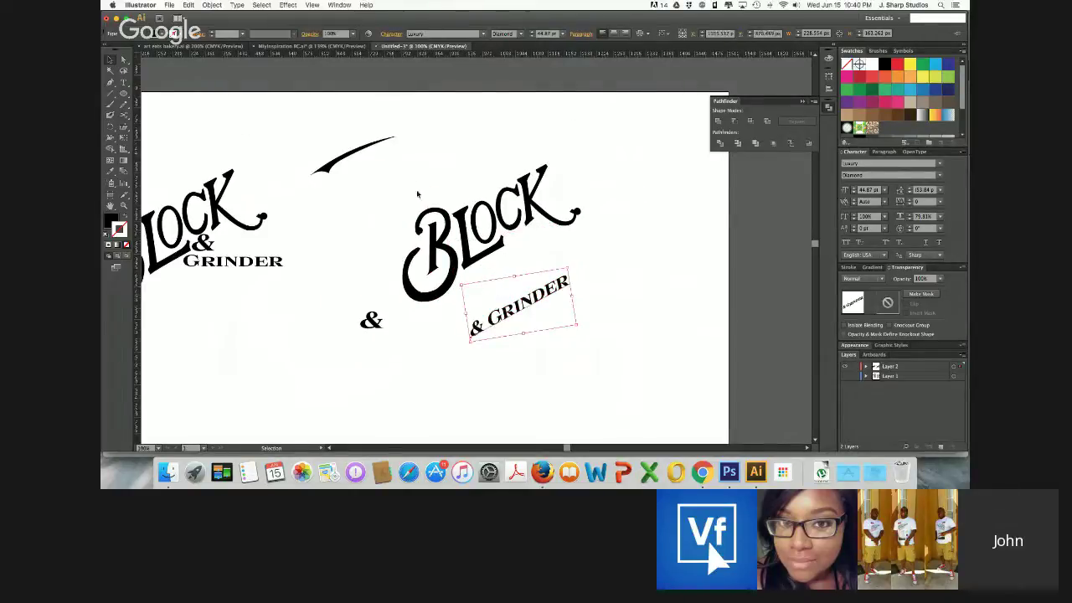
click(566, 252)
click(586, 219)
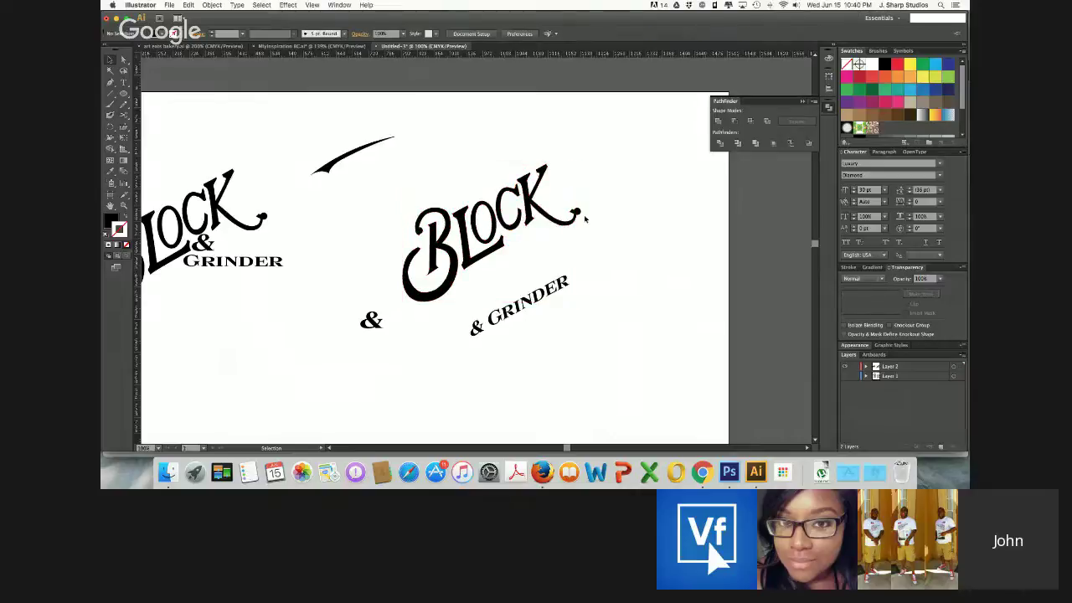
Move the round dot at the end of the K's tail left so it covers the angular tip and meets the curve
click(576, 213)
key(super+plus)
key(super+plus)
key(super+plus)
key(super+plus)
key(super+plus)
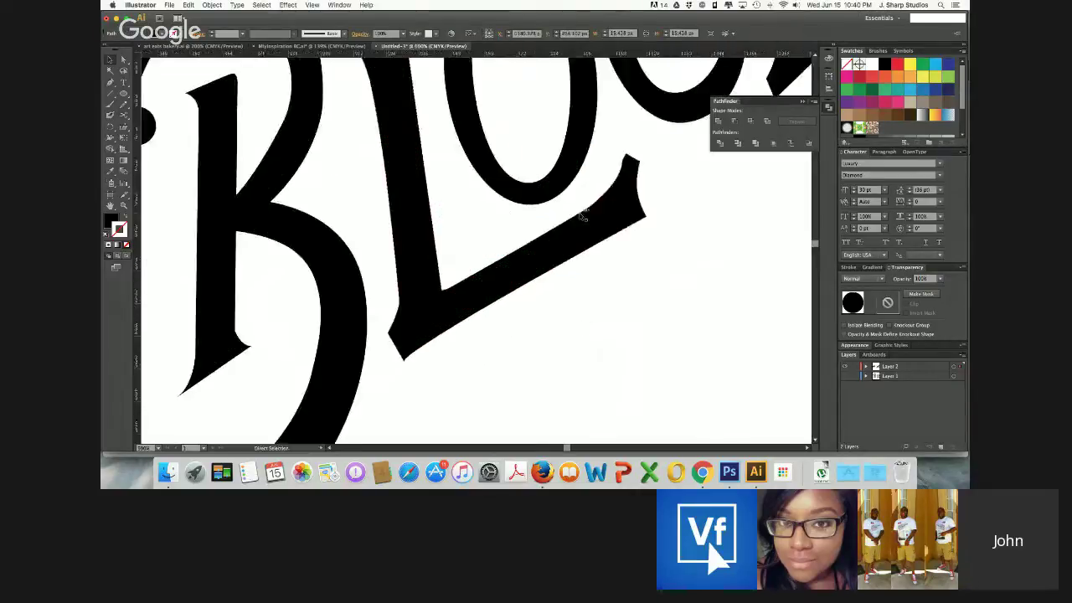
scroll(582, 216, right, 10)
scroll(582, 216, up, 5)
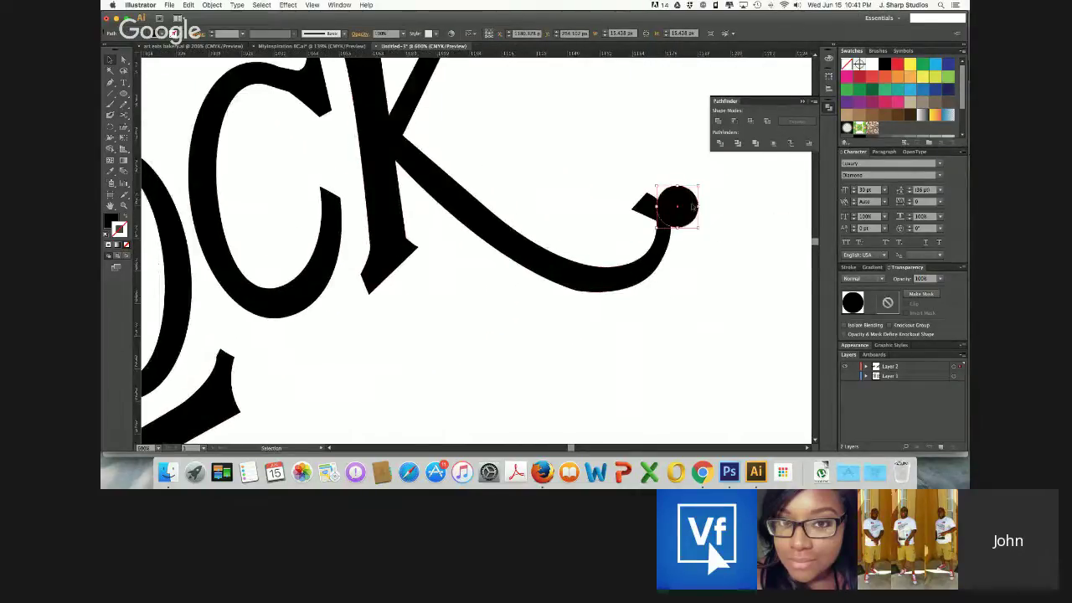
drag(694, 206, 659, 213)
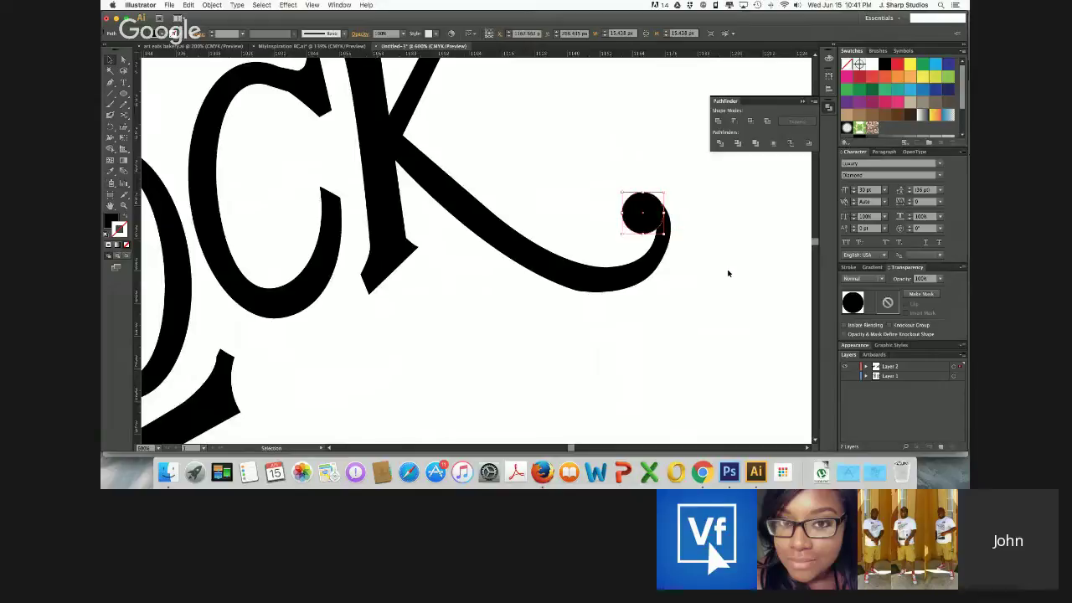
click(693, 280)
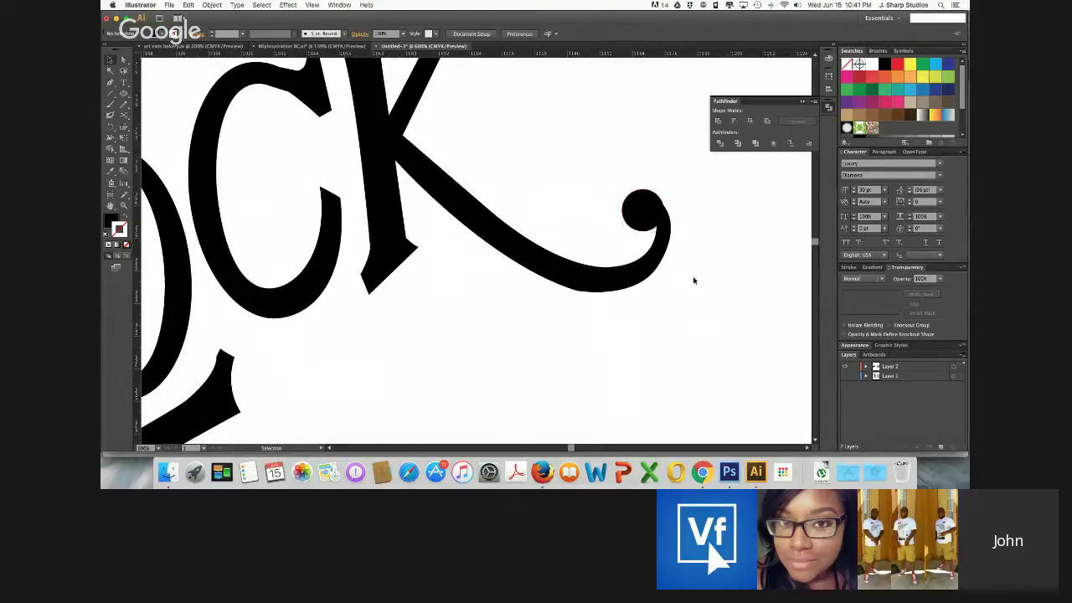
Unite the round dot and the K into one shape with Pathfinder
click(632, 221)
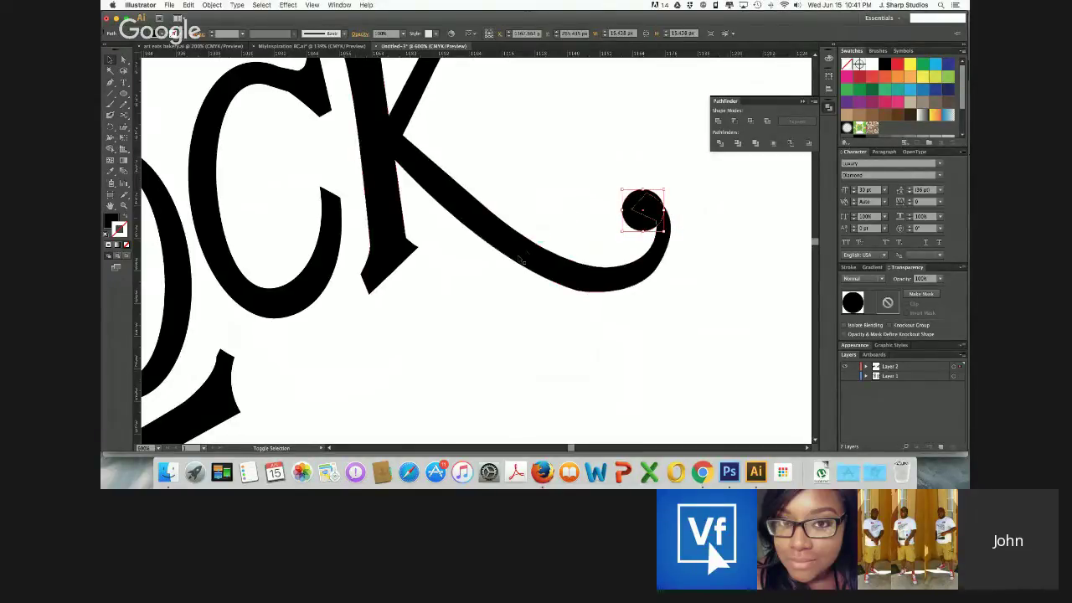
shift+click(528, 254)
click(719, 122)
click(603, 184)
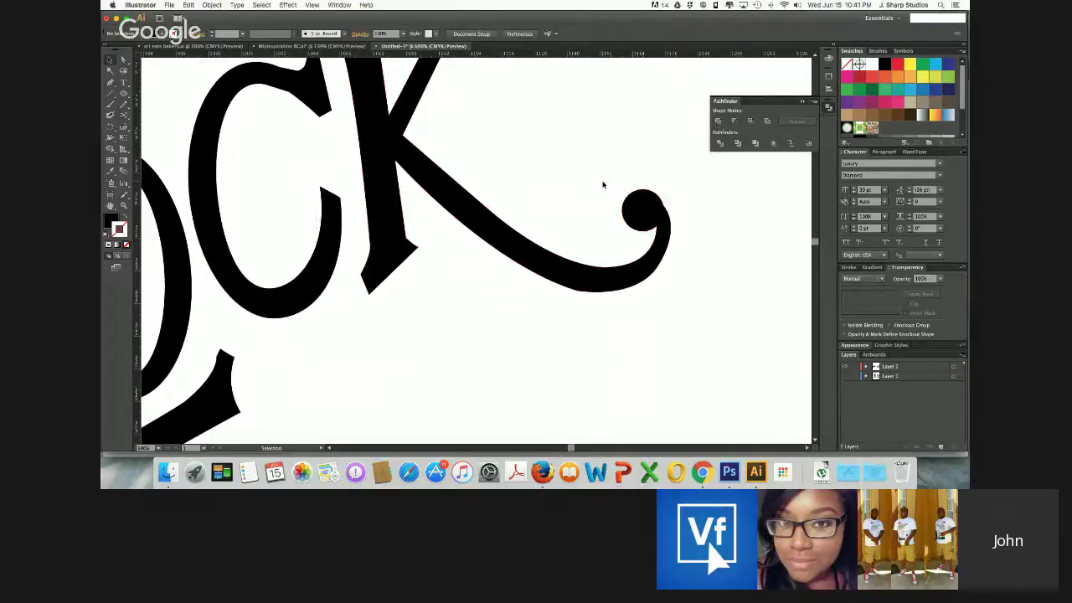
Rotate the right-hand BLOCK lettering slightly clockwise to flatten its upward slope
key(super+minus)
key(super+minus)
key(super+minus)
key(super+minus)
key(super+minus)
key(super+minus)
key(v)
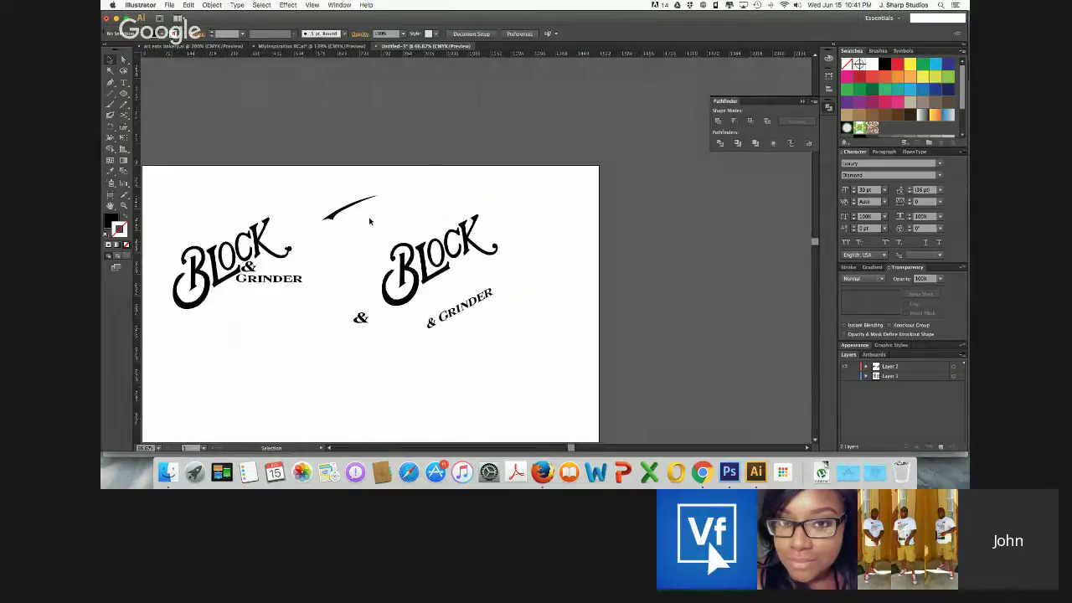
drag(372, 219, 503, 274)
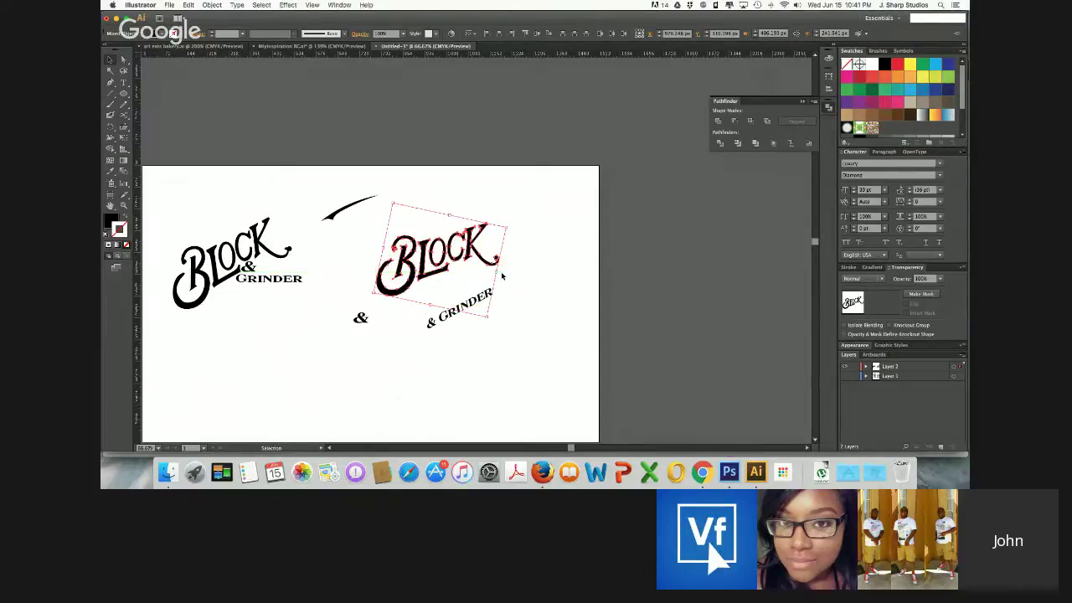
Undo the last two changes and enlarge the rotated word's B to about 149 by 222 px, extending it down and left
key(super+z)
key(super+z)
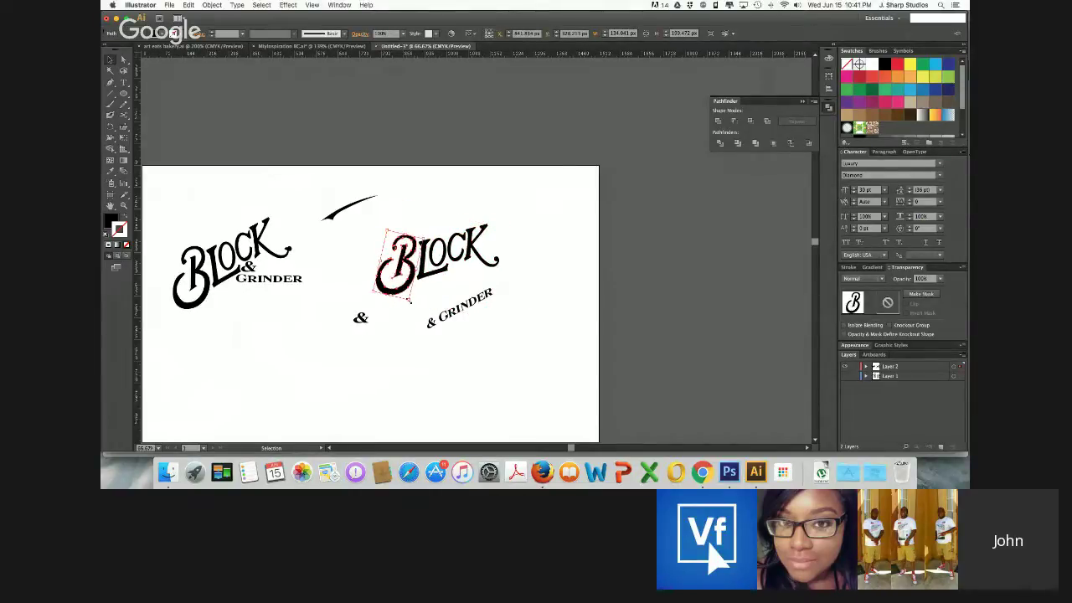
drag(411, 301, 413, 309)
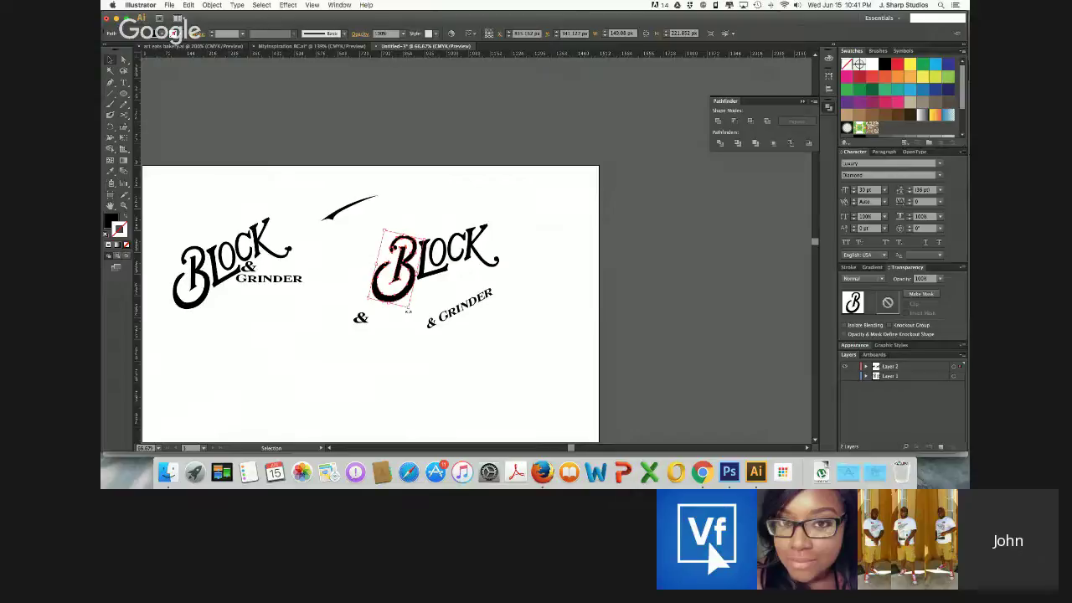
drag(408, 311, 413, 312)
click(439, 303)
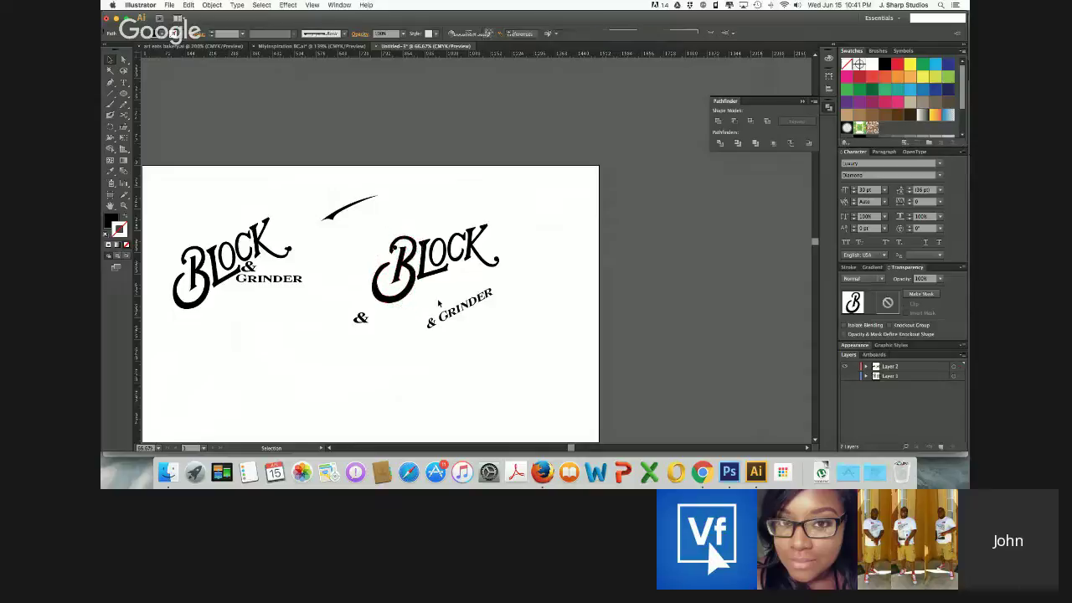
Slightly reduce the letter L in the right-hand BLOCK lettering
click(431, 279)
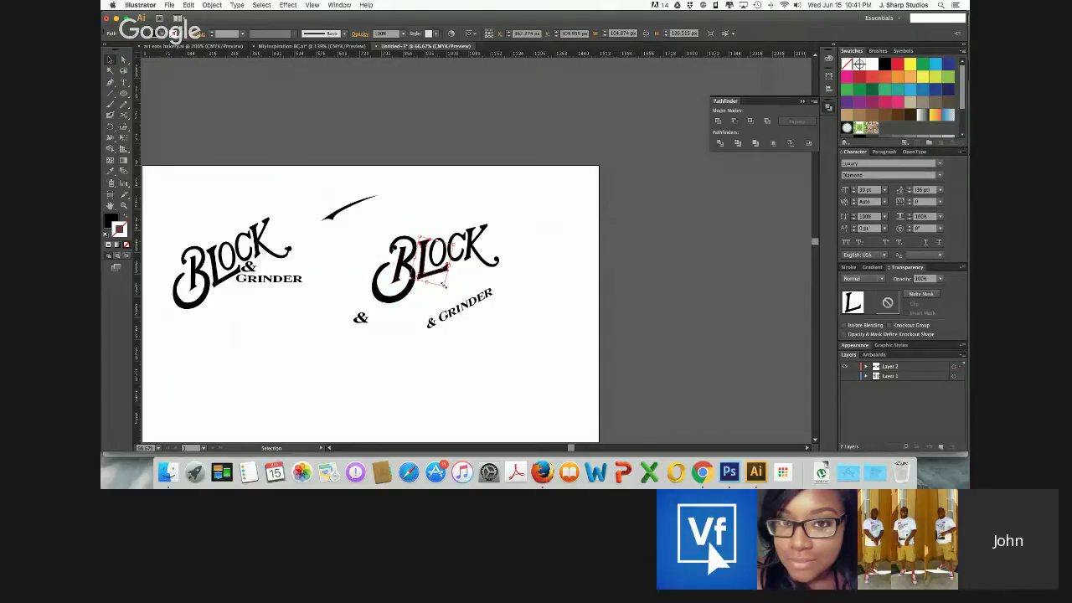
drag(444, 285, 444, 283)
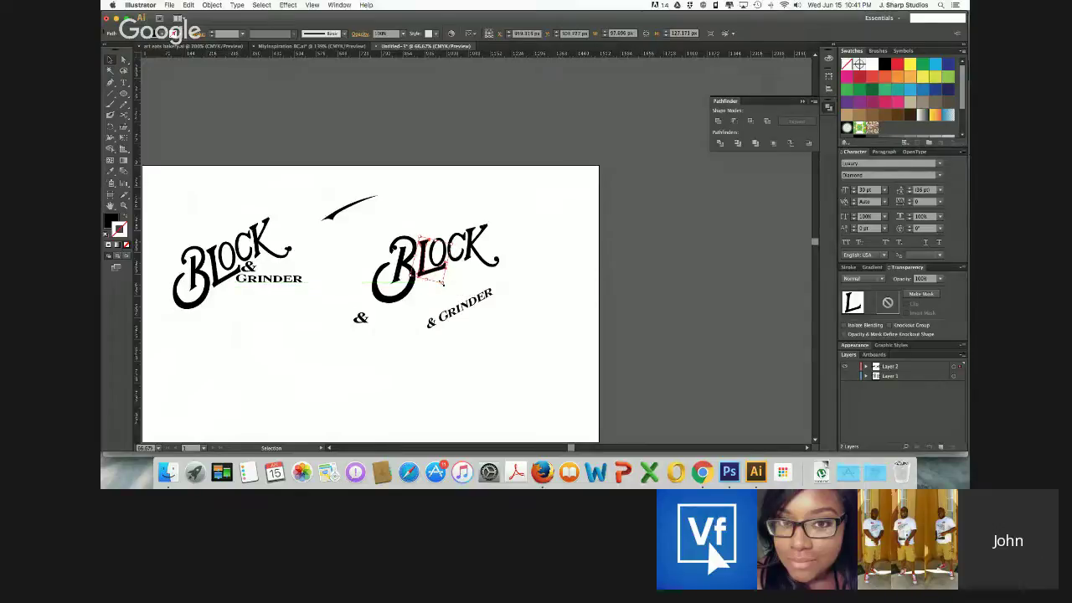
click(413, 289)
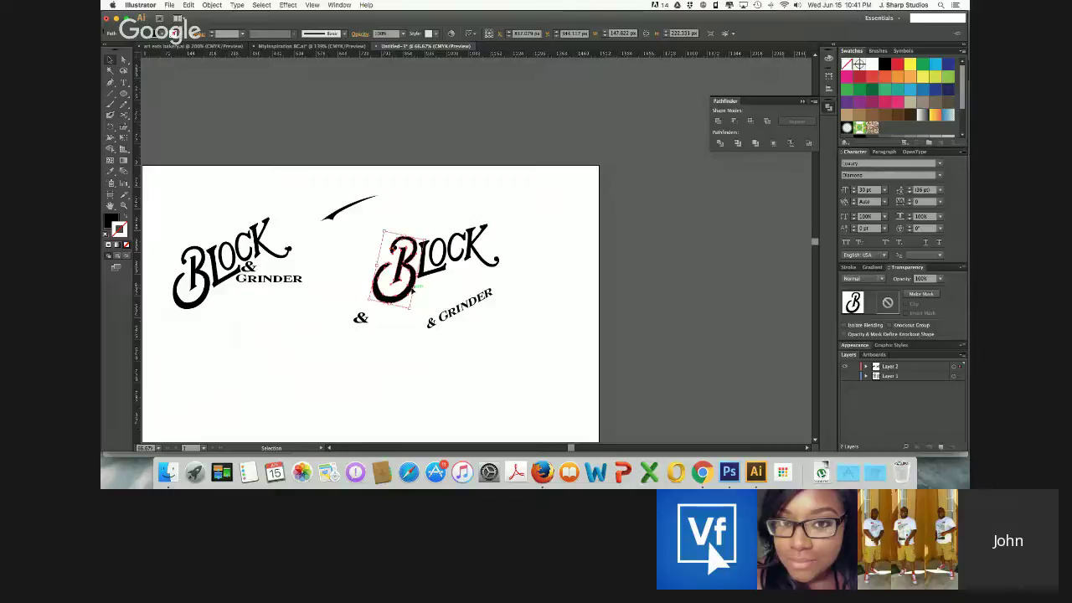
click(421, 359)
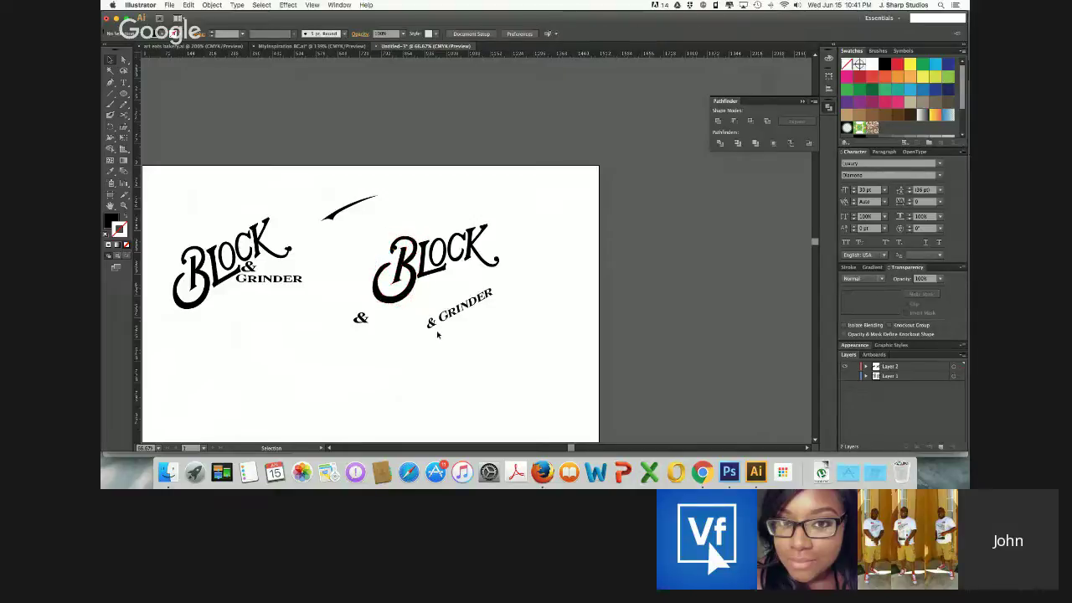
Give the letter O in the right-hand BLOCK lettering a thin black stroke to thicken it
key(super+plus)
key(super+plus)
key(super+plus)
key(super+plus)
scroll(448, 313, left, 5)
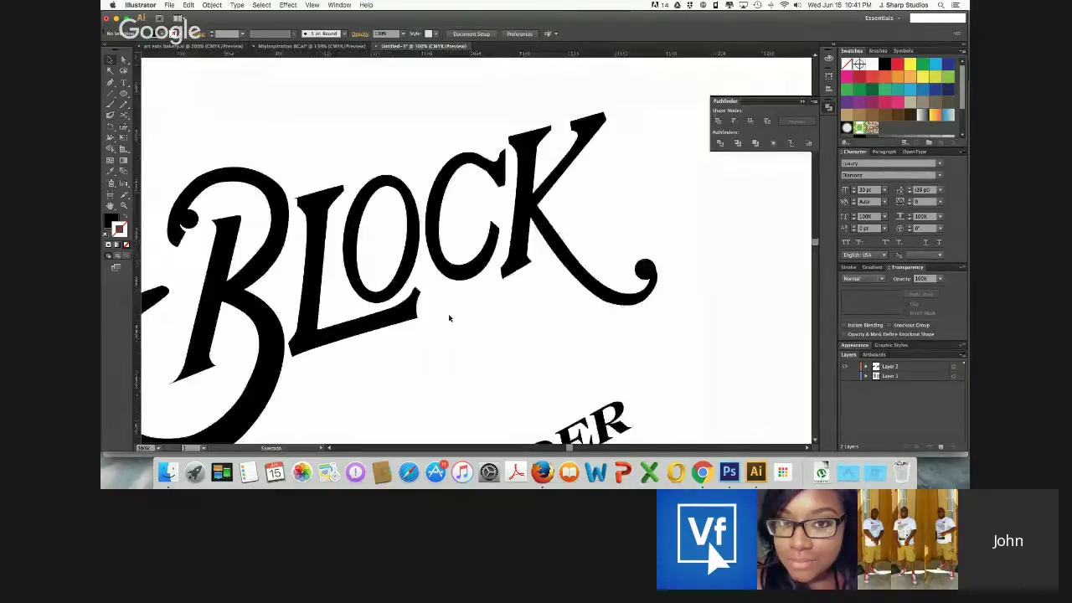
click(551, 273)
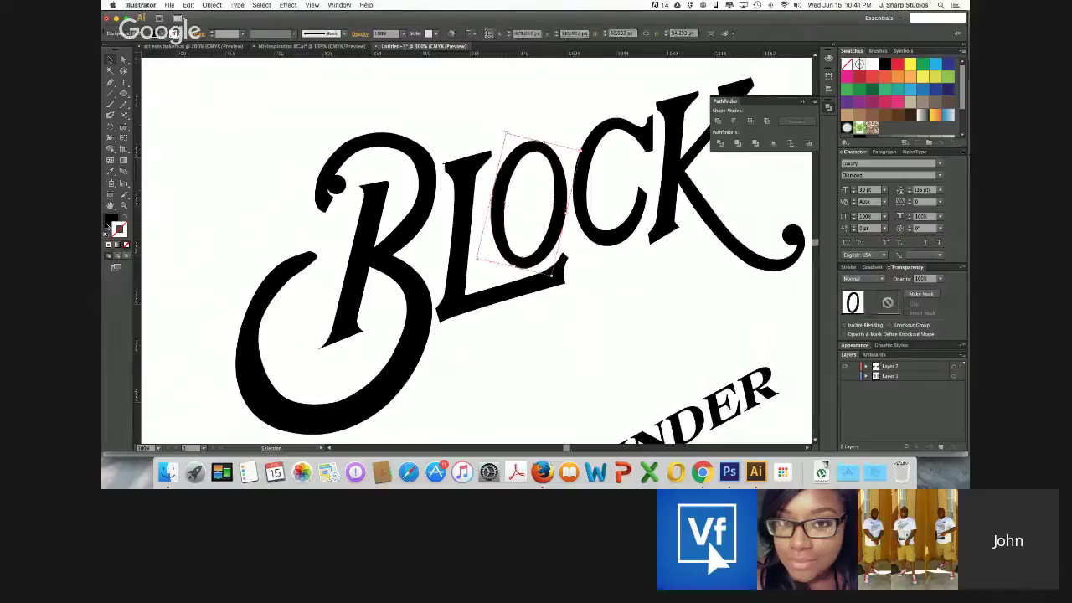
drag(107, 225, 121, 230)
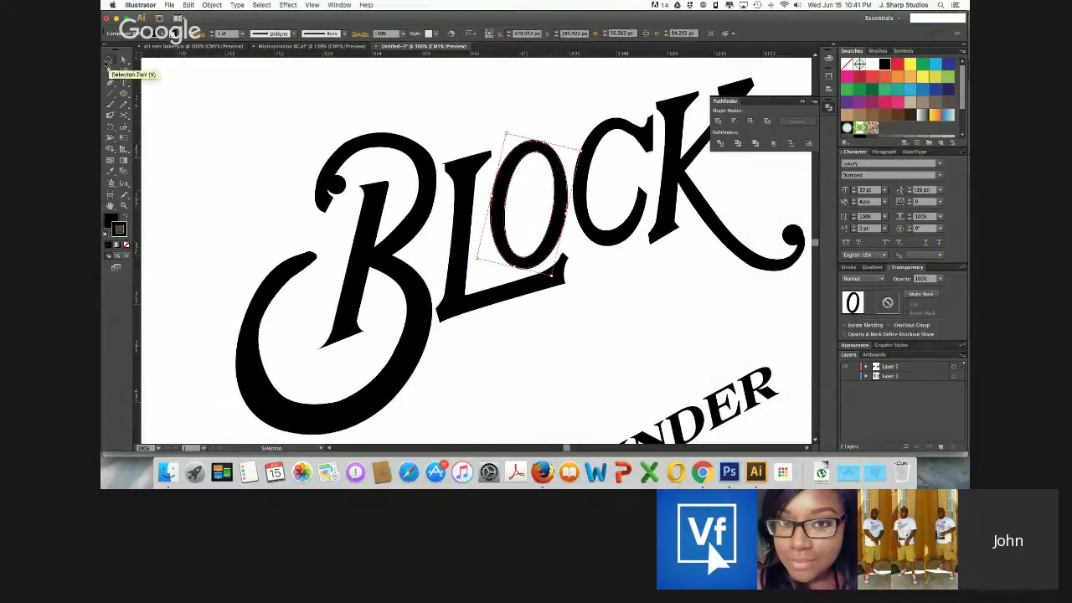
click(214, 32)
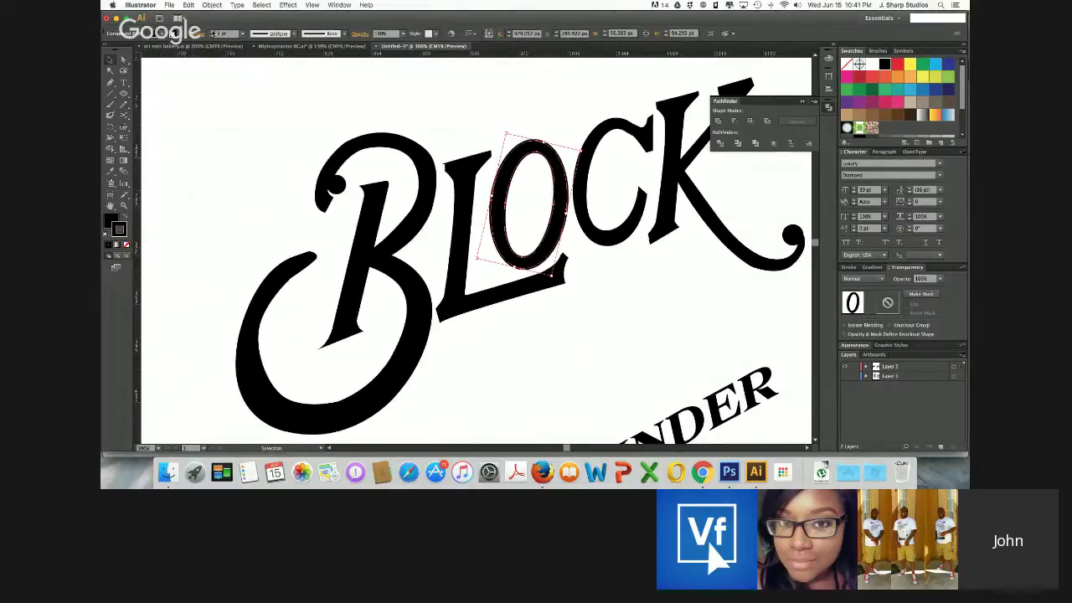
click(214, 31)
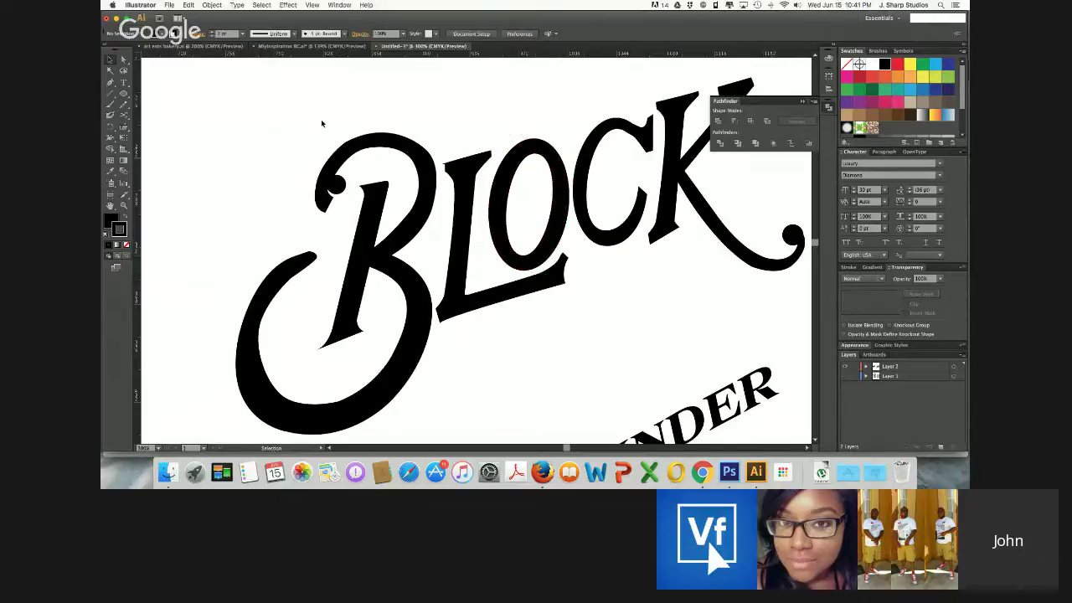
Thicken the letter C of the same BLOCK lettering with a thin black stroke
click(580, 225)
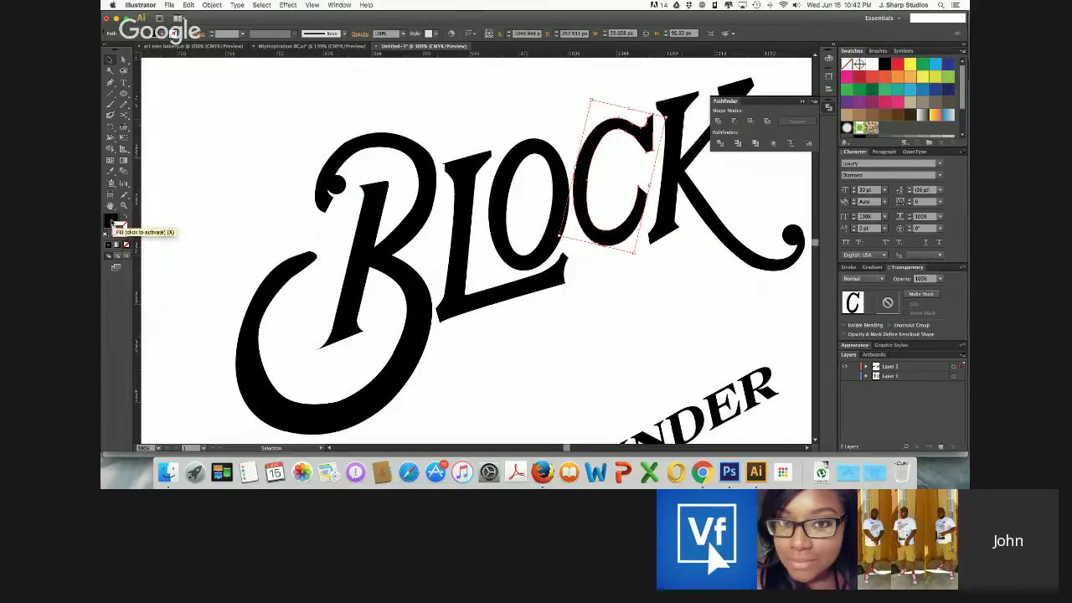
drag(115, 223, 122, 228)
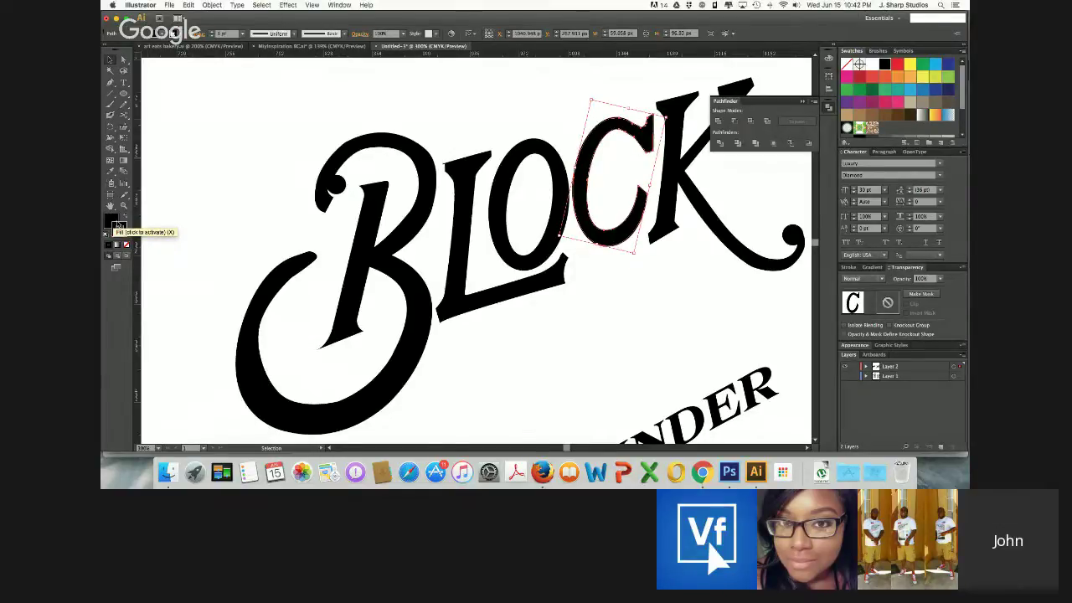
click(213, 32)
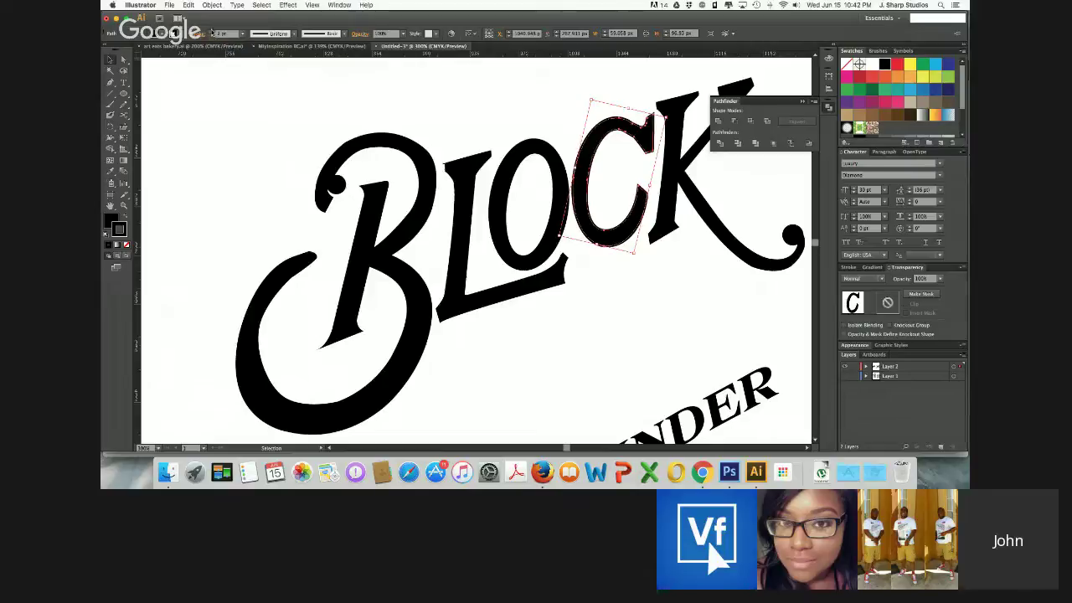
click(259, 130)
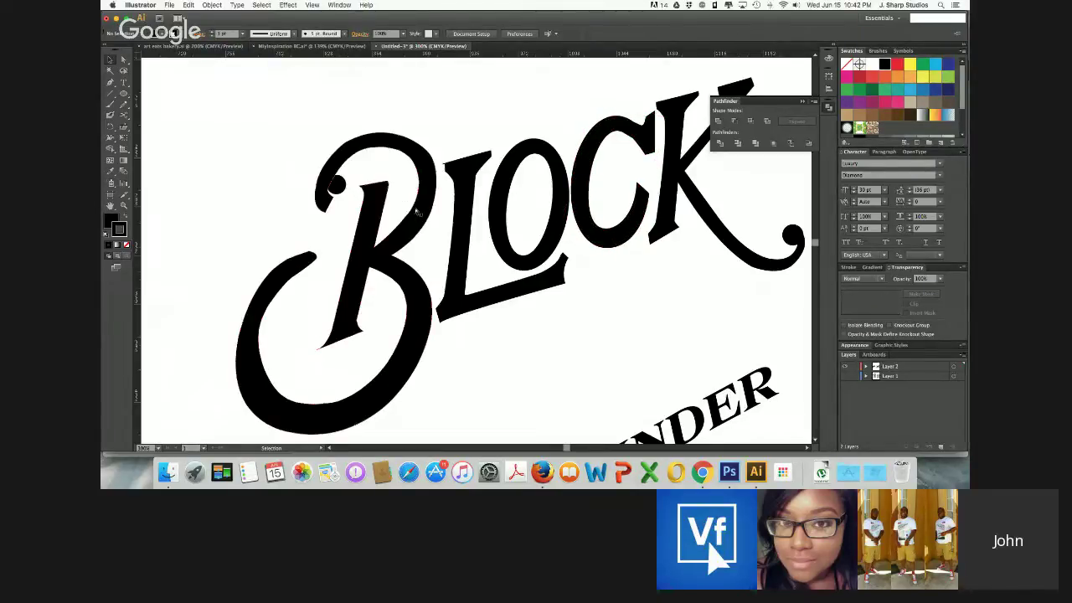
Move the slanted "& GRINDER" text directly beneath the BLOCK lettering and rotate it slightly to fit the slant
key(super+minus)
key(super+minus)
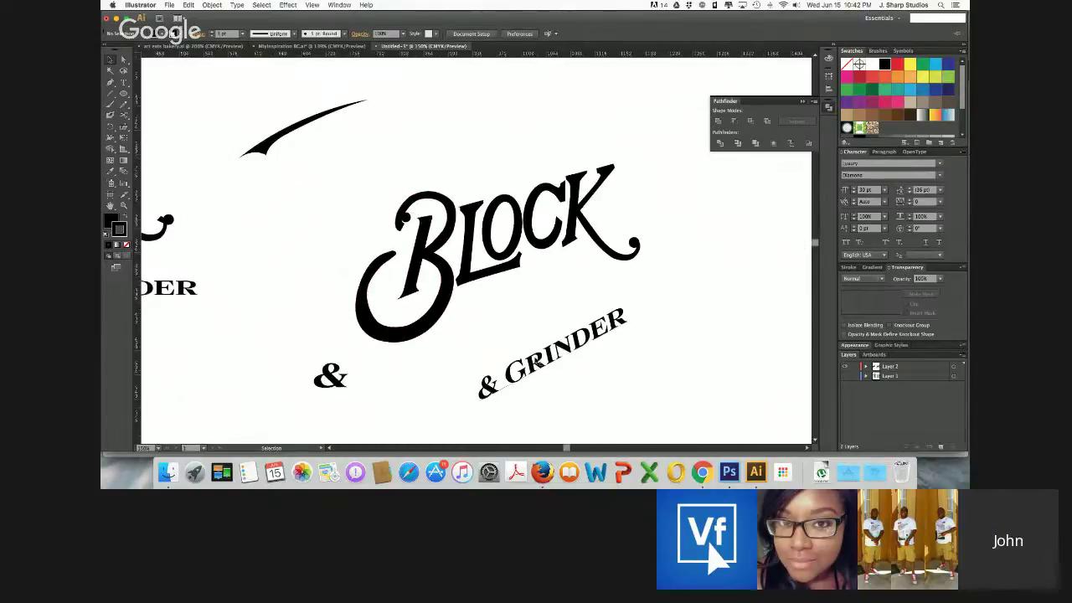
click(601, 350)
drag(601, 350, 620, 333)
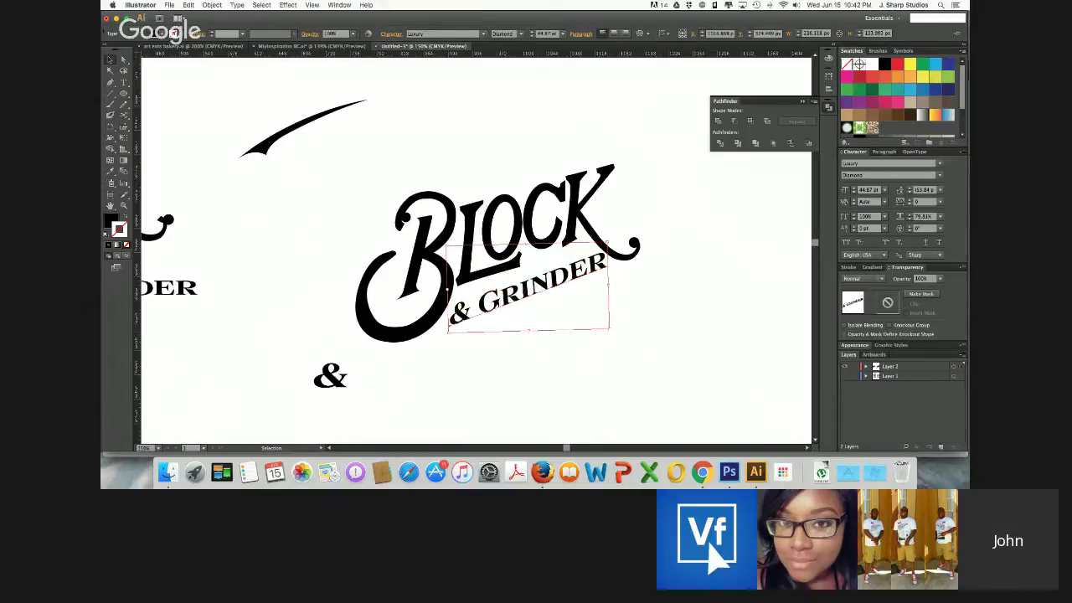
drag(450, 337, 448, 331)
drag(501, 293, 593, 283)
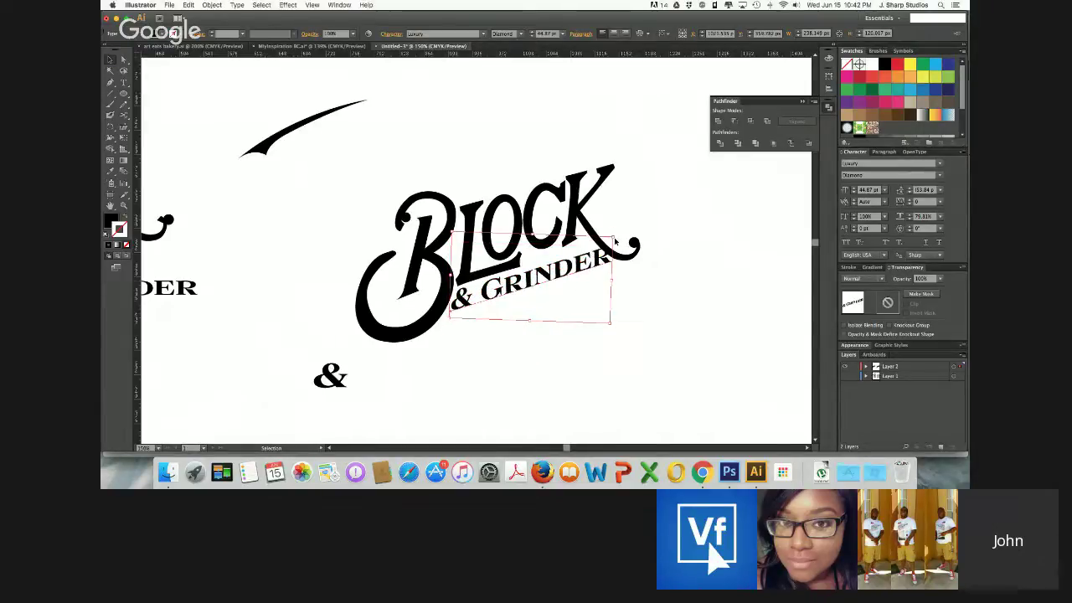
Scale the "& GRINDER" text down slightly and nudge it up and right, closer to the underside of BLOCK
mouse_move(615, 242)
mouse_down()
mouse_move(634, 235)
mouse_move(612, 243)
mouse_up()
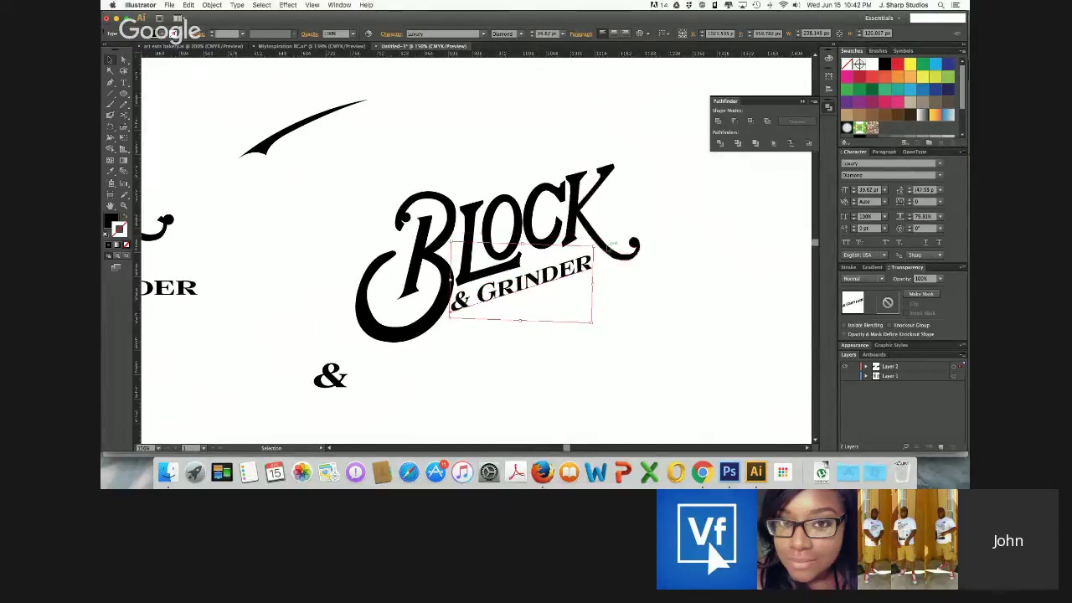
key(Up)
key(Up)
key(Up)
key(Up)
key(Up)
key(Up)
key(Right)
key(Right)
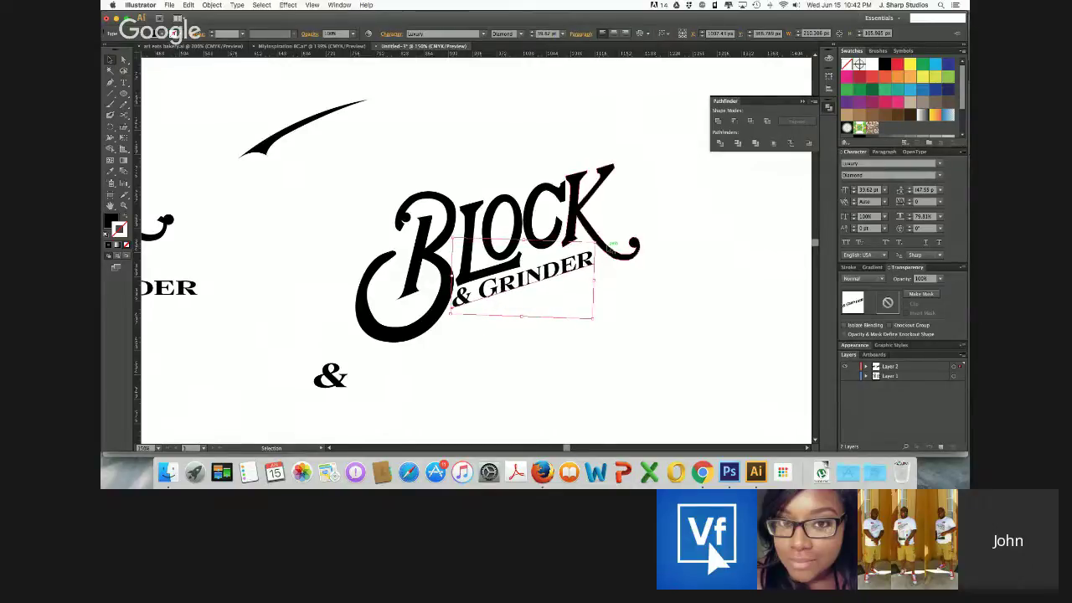
Move the tapered swoosh under the "& GRINDER" text as an underline that follows its slant
click(266, 147)
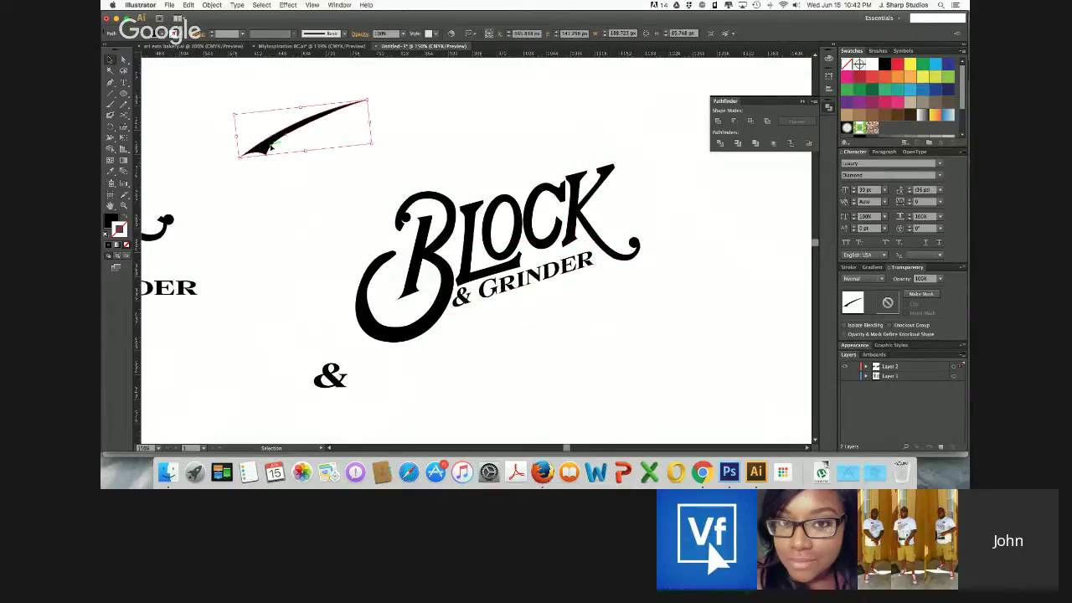
drag(299, 159, 500, 309)
click(494, 354)
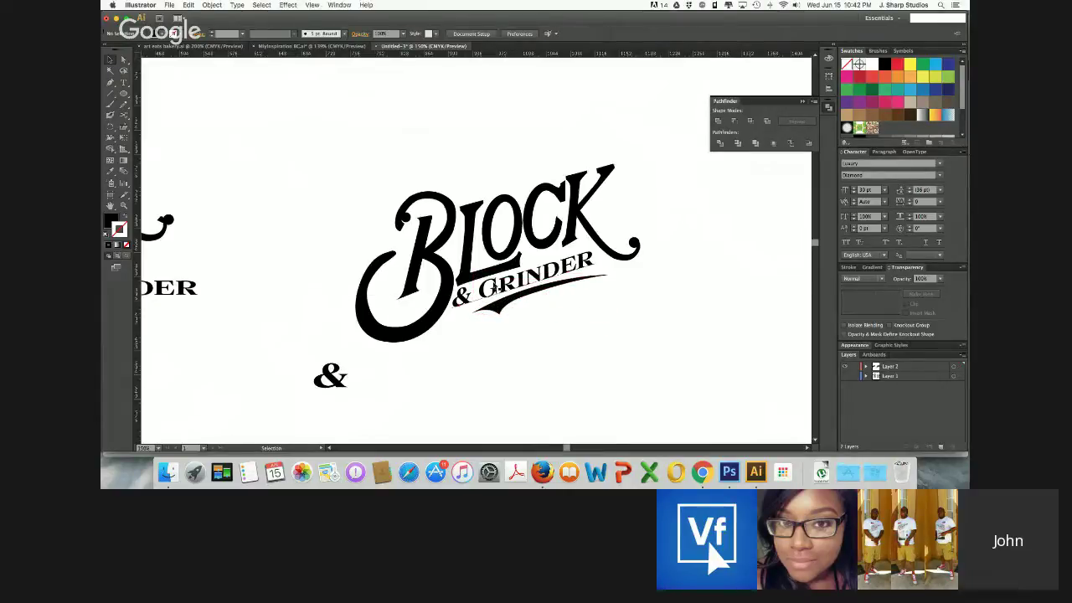
Fine-tune the angle of the "& GRINDER" text and the placement of the swoosh beneath it
click(498, 290)
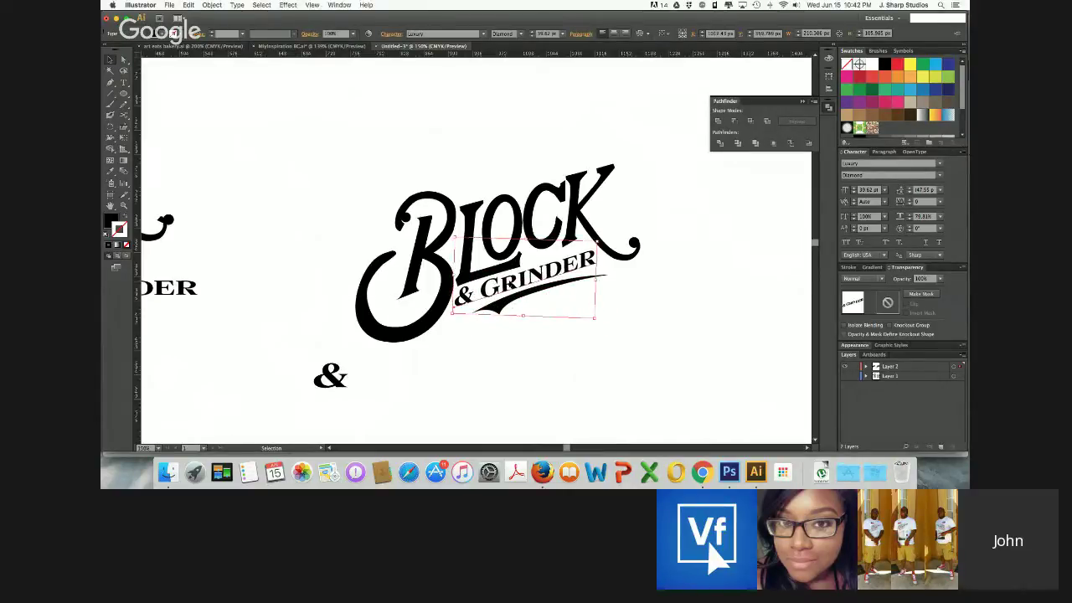
drag(598, 321, 599, 325)
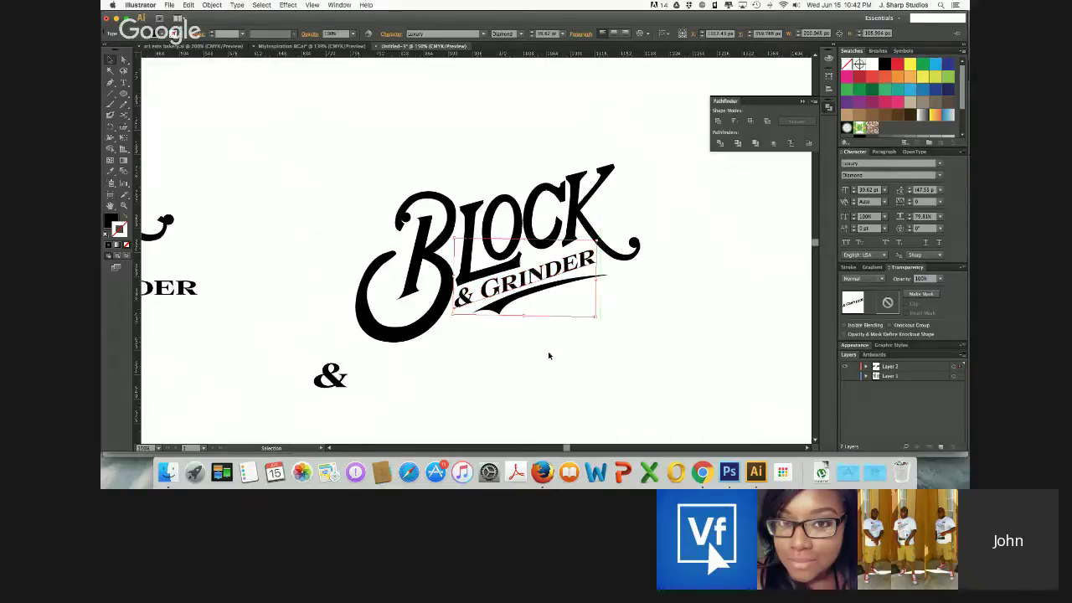
drag(504, 308, 503, 309)
Draw a circle about 340 px wide below the right-hand logo and fill it light blue with no stroke
key(super+minus)
key(super+minus)
key(super+minus)
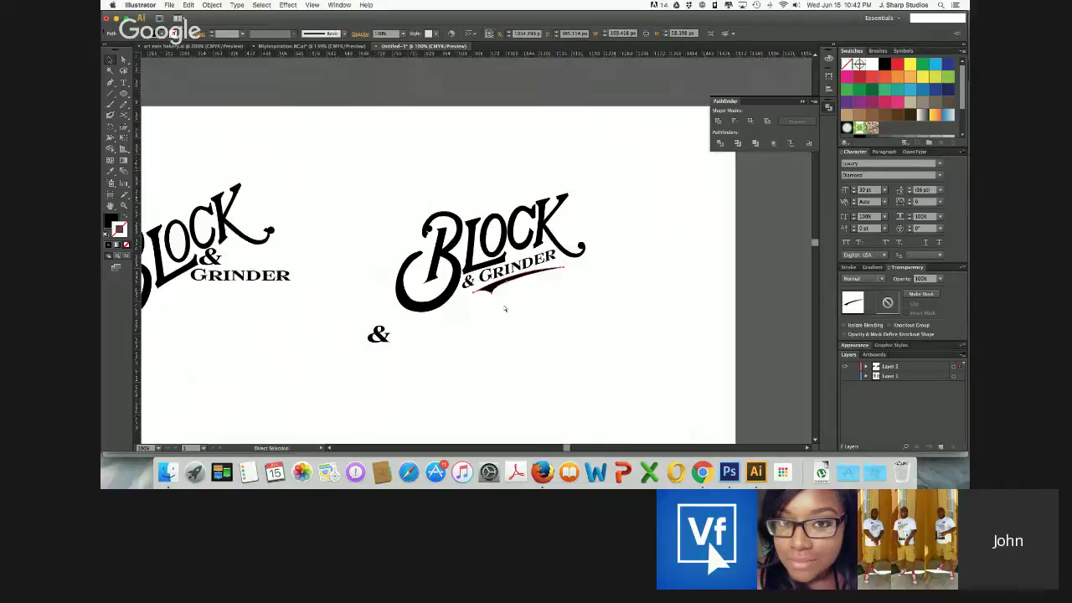
click(505, 309)
click(127, 97)
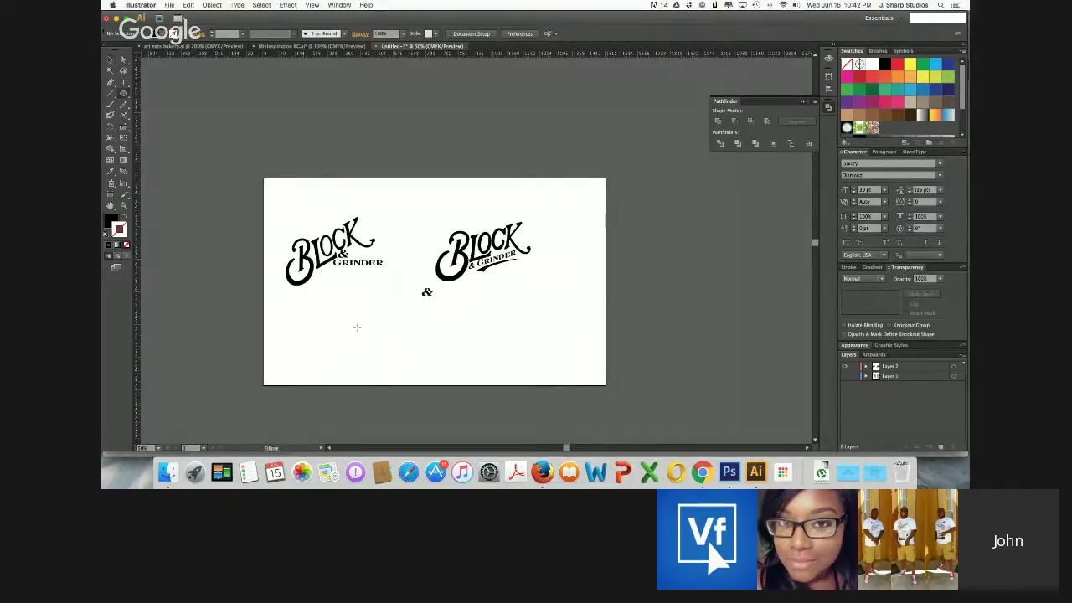
drag(479, 316, 508, 355)
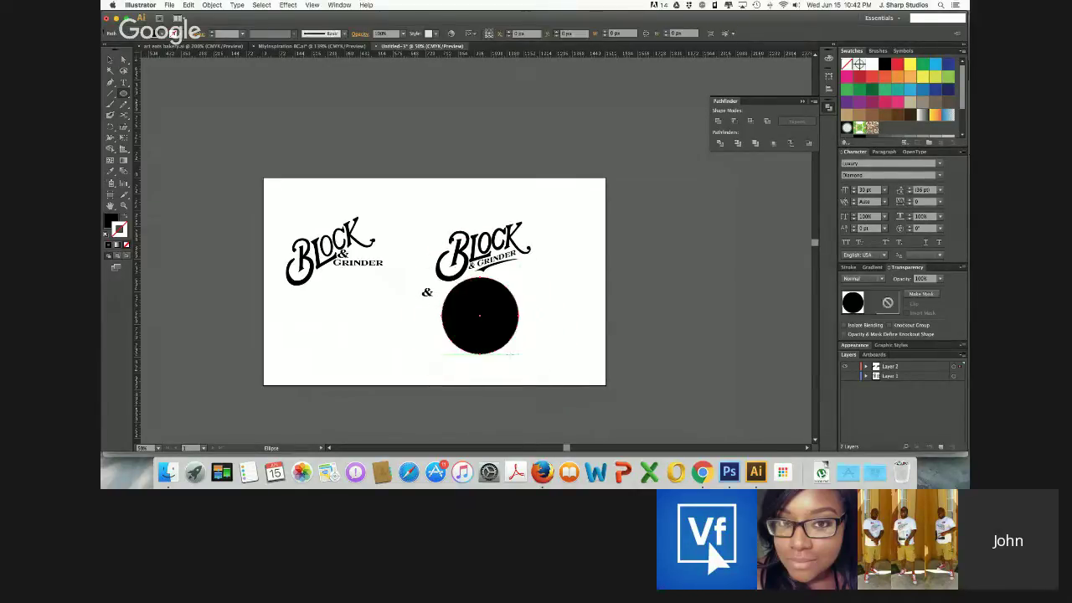
click(910, 89)
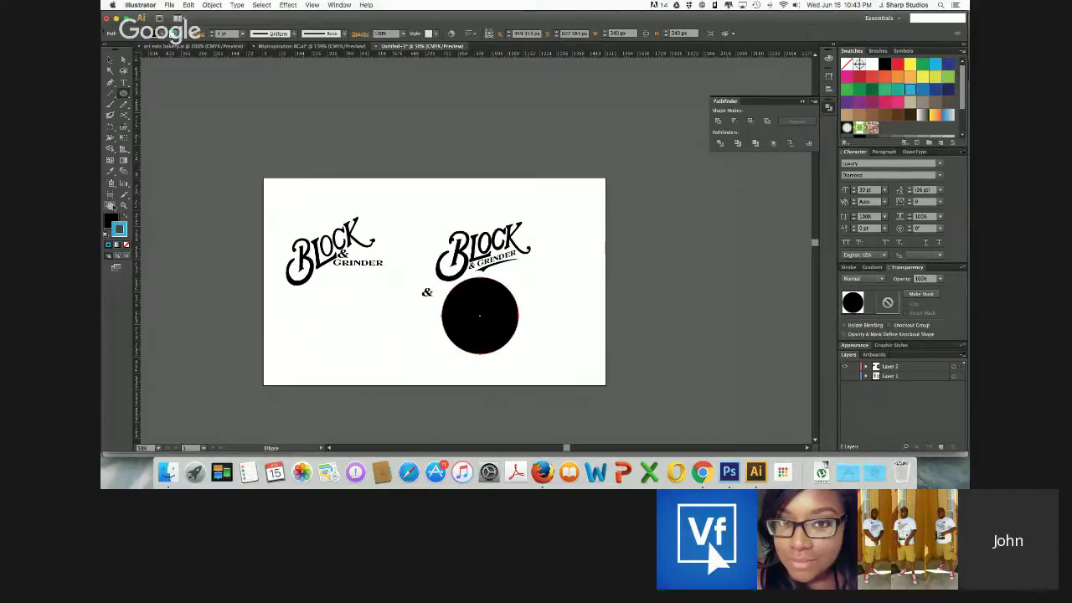
click(125, 218)
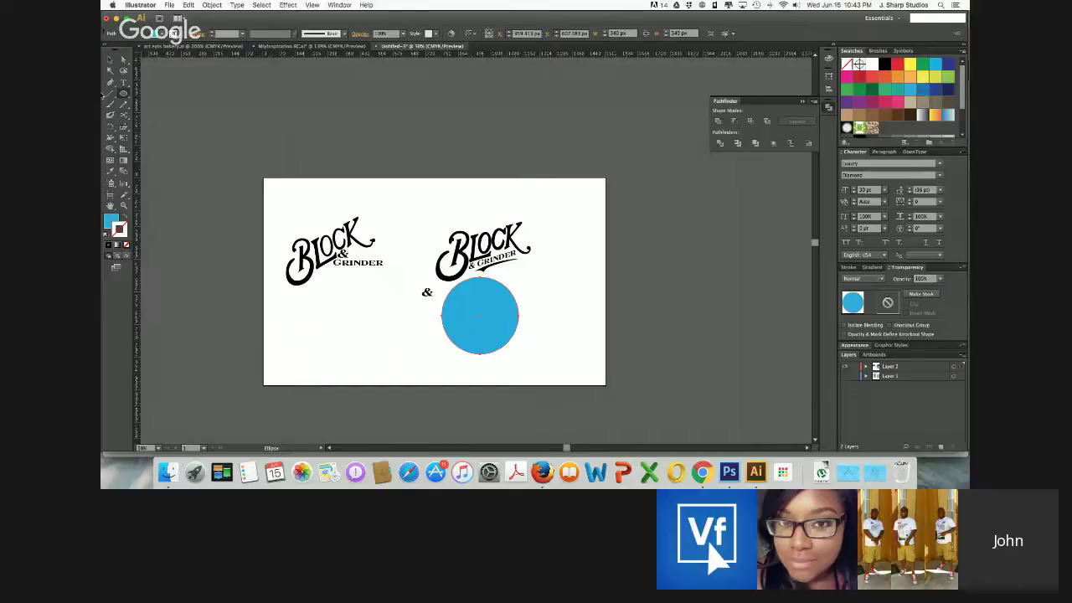
Place a copy of the right-hand logo above the artboard and move the original onto the shifted blue circle
click(109, 60)
drag(506, 309, 559, 304)
drag(469, 234, 395, 130)
drag(418, 209, 523, 267)
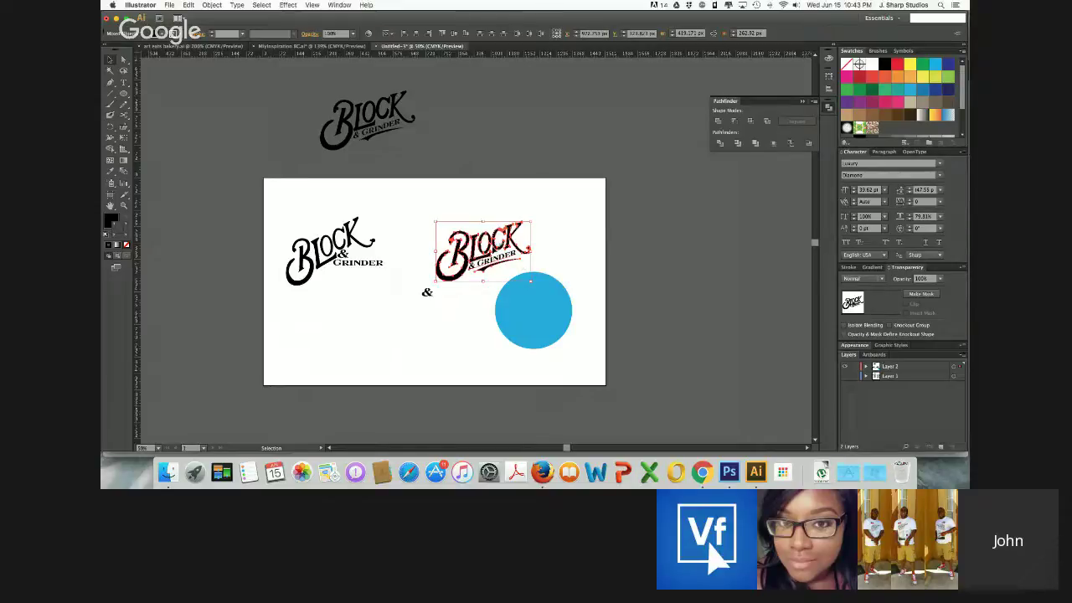
drag(494, 250, 542, 309)
key(a)
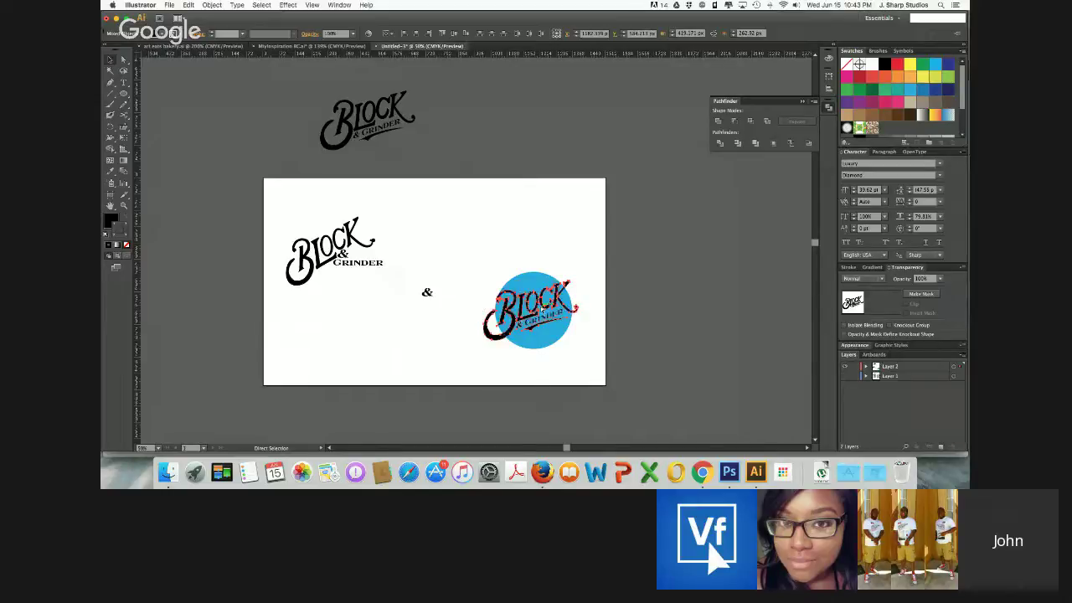
Group the parts of the logo on the circle and hide the Character panel
key(a)
key(super+t)
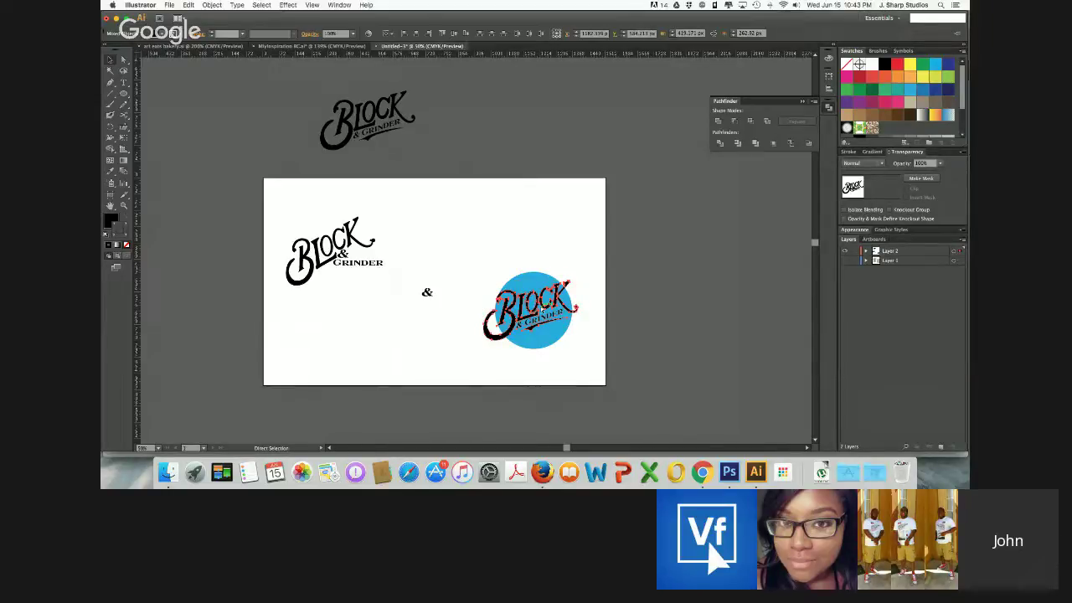
key(v)
Move the blue circle out from behind the logo to the empty area above it
key(super+equal)
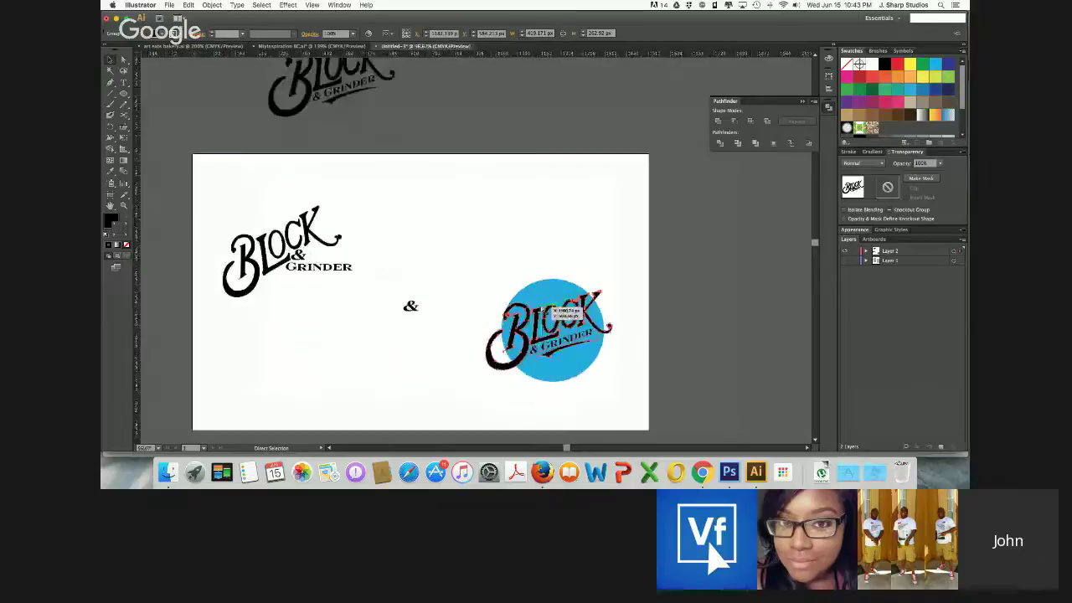
key(super+equal)
scroll(541, 310, down, 2)
scroll(541, 310, right, 1)
drag(551, 364, 452, 223)
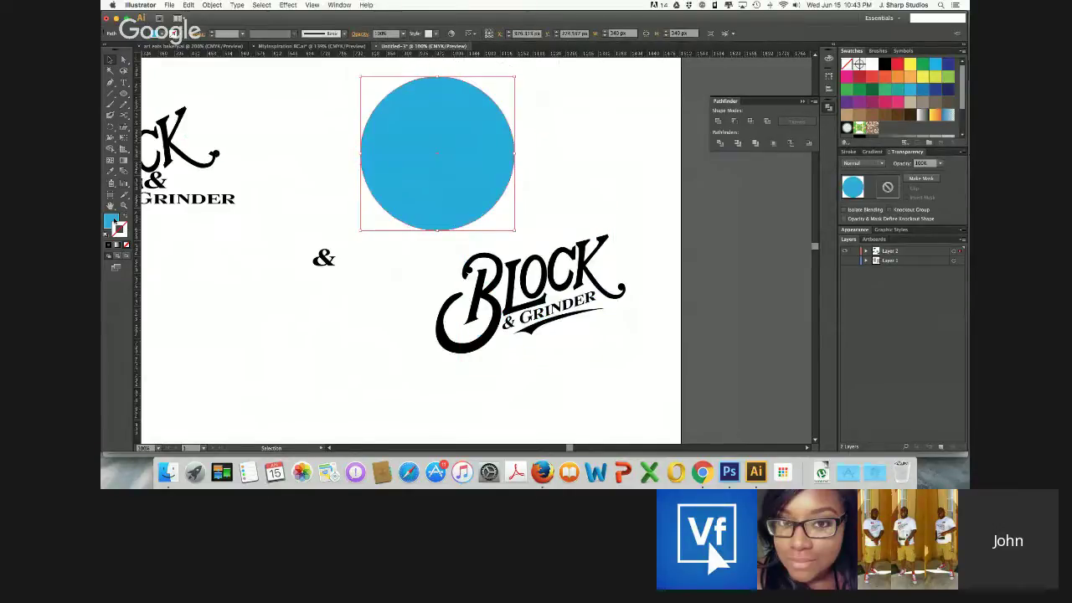
Give the circle a black stroke with no fill and shrink it about its centre to about 285 px
click(108, 236)
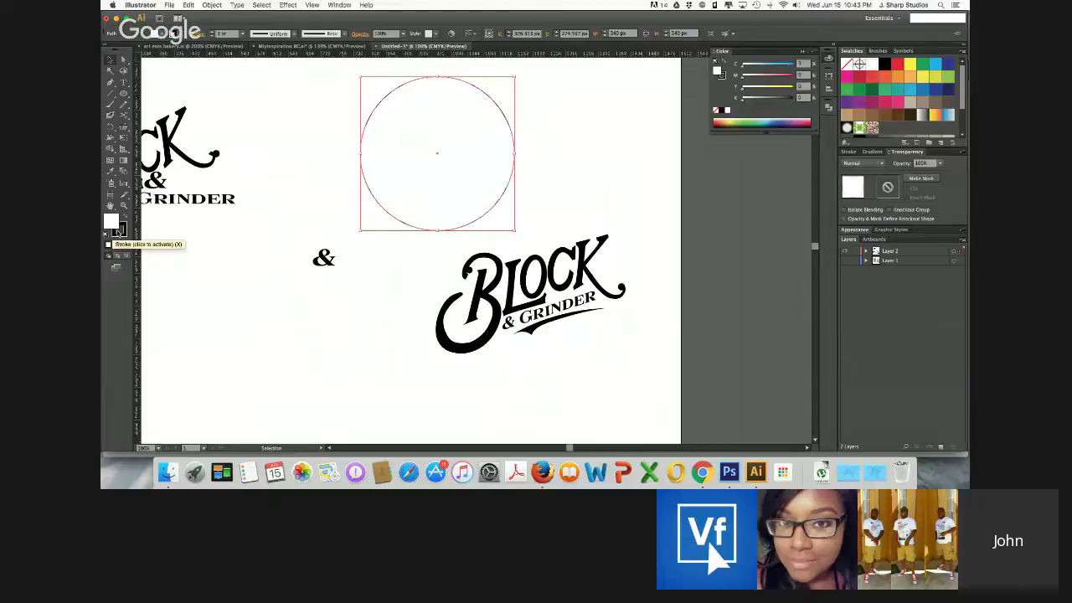
click(127, 245)
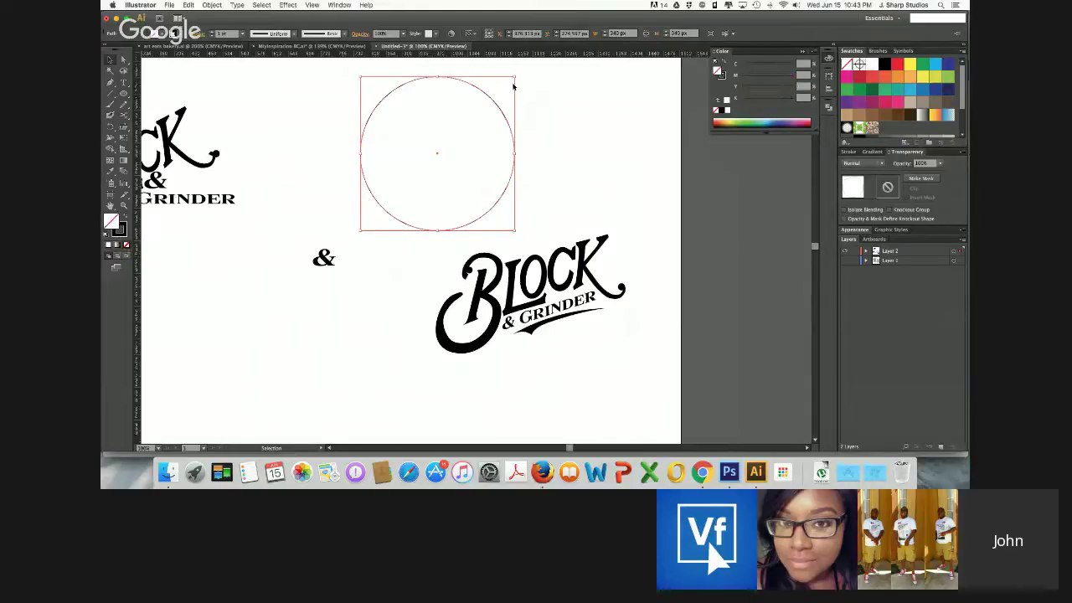
mouse_move(515, 76)
mouse_down()
mouse_move(503, 94)
mouse_move(502, 84)
mouse_up()
key(a)
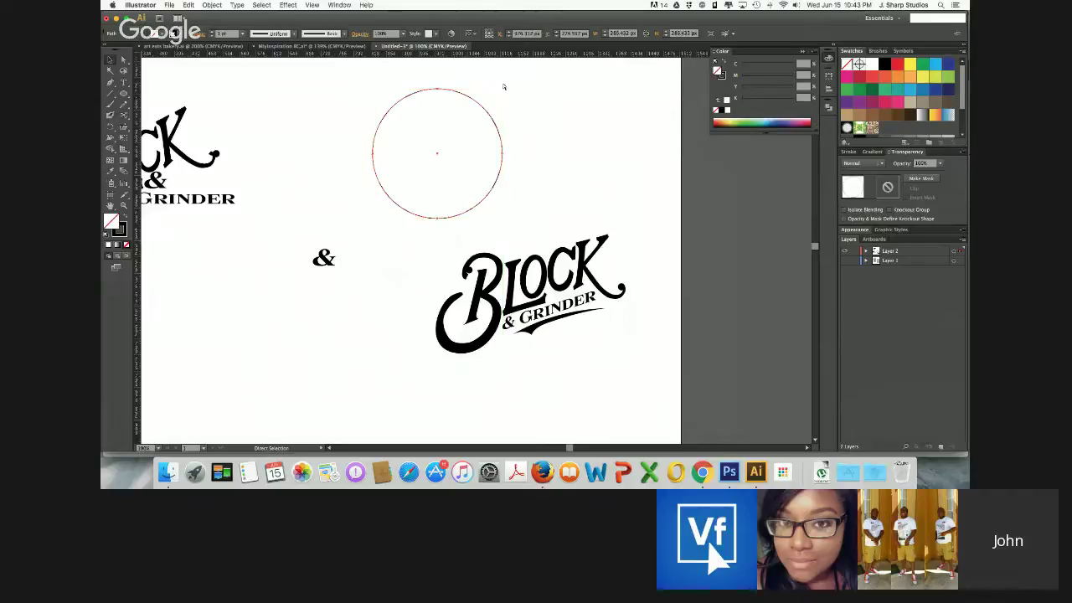
Add a concentric copy about 272 px wide inside the circle and thicken the outer circle's stroke to 5 pt
key(ctrl+v)
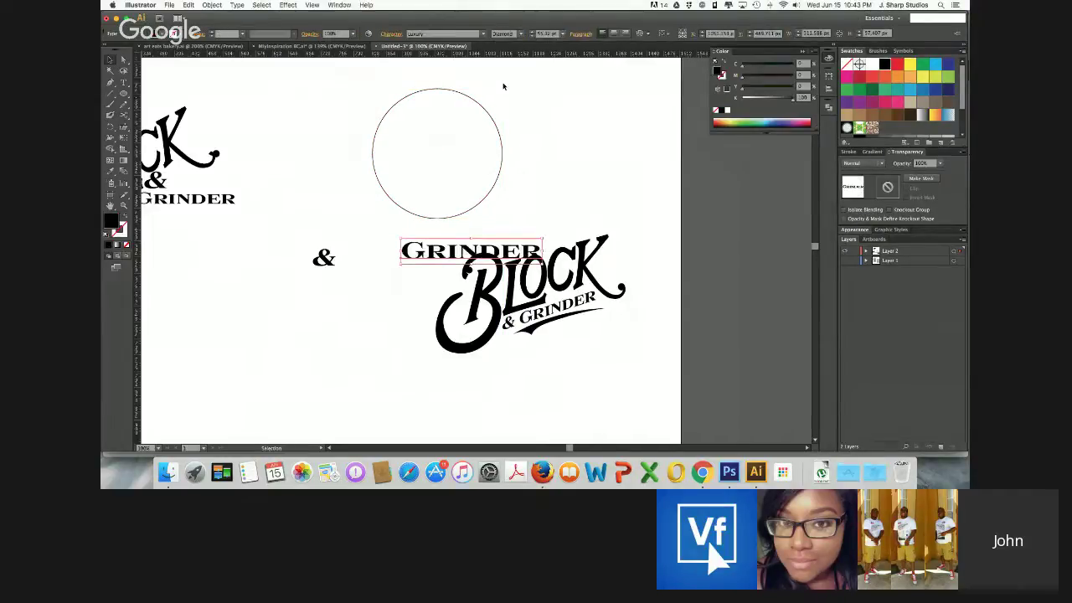
key(ctrl+z)
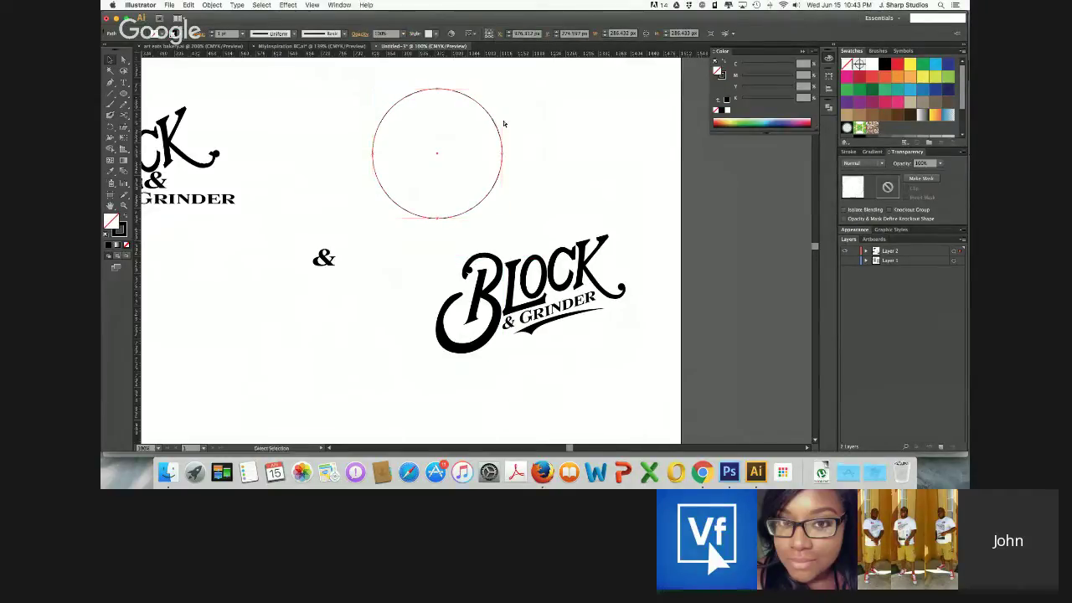
key(v)
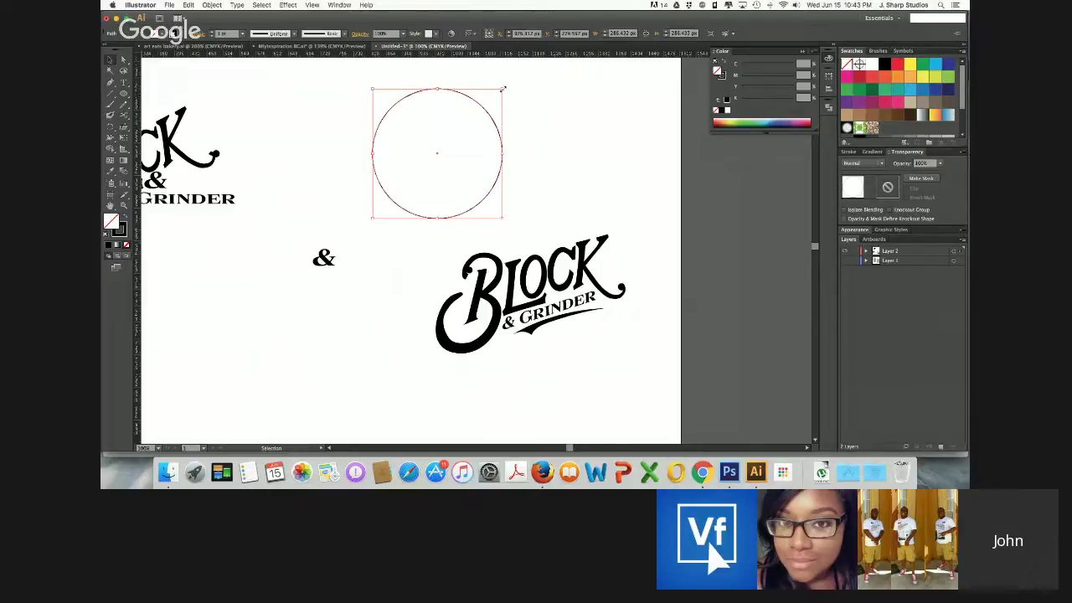
drag(503, 88, 499, 92)
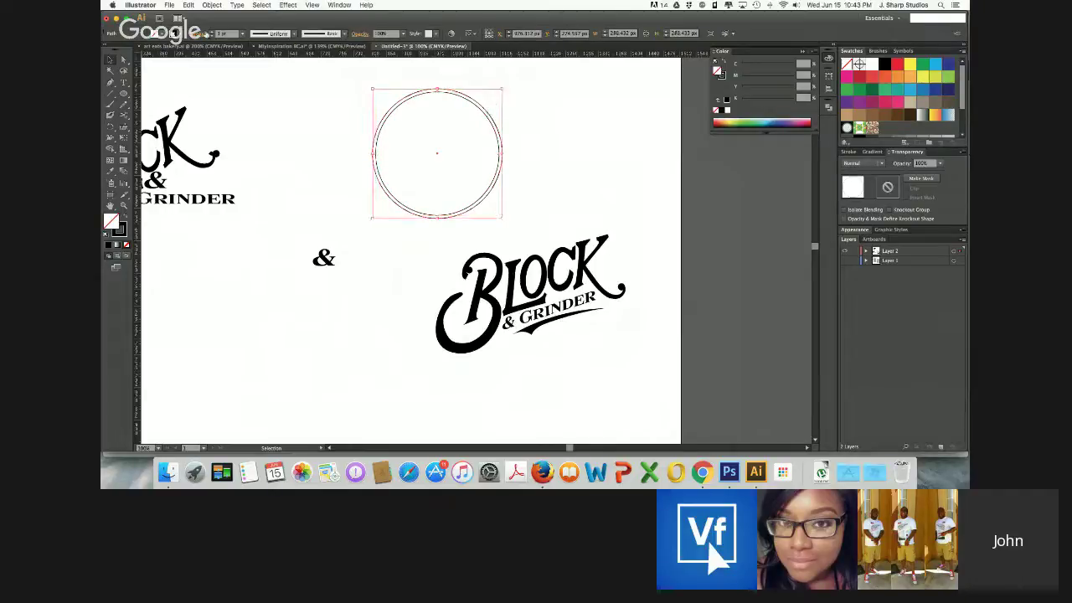
click(213, 31)
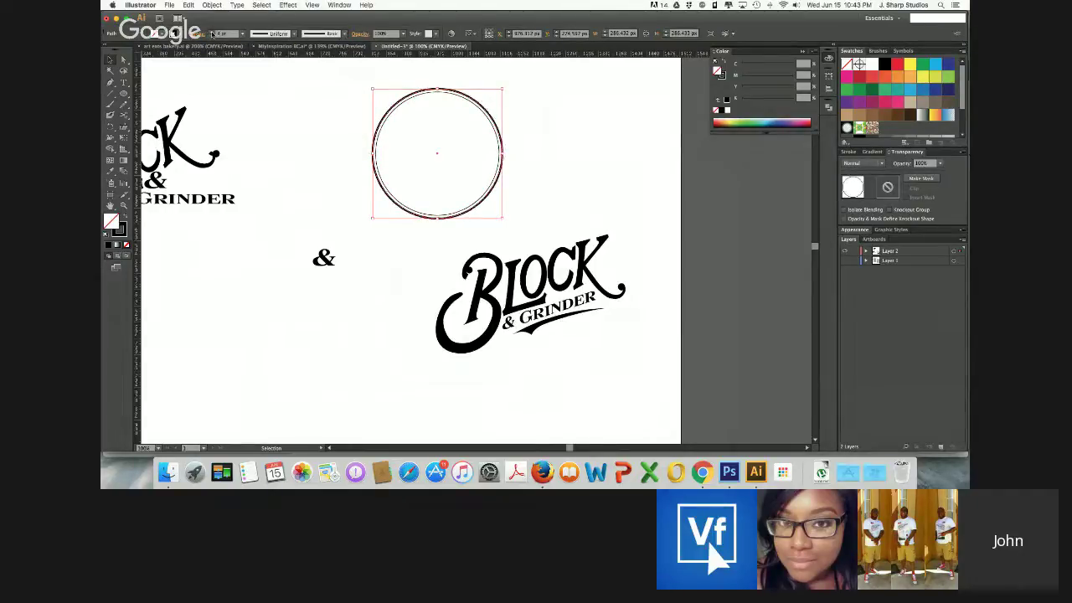
click(400, 130)
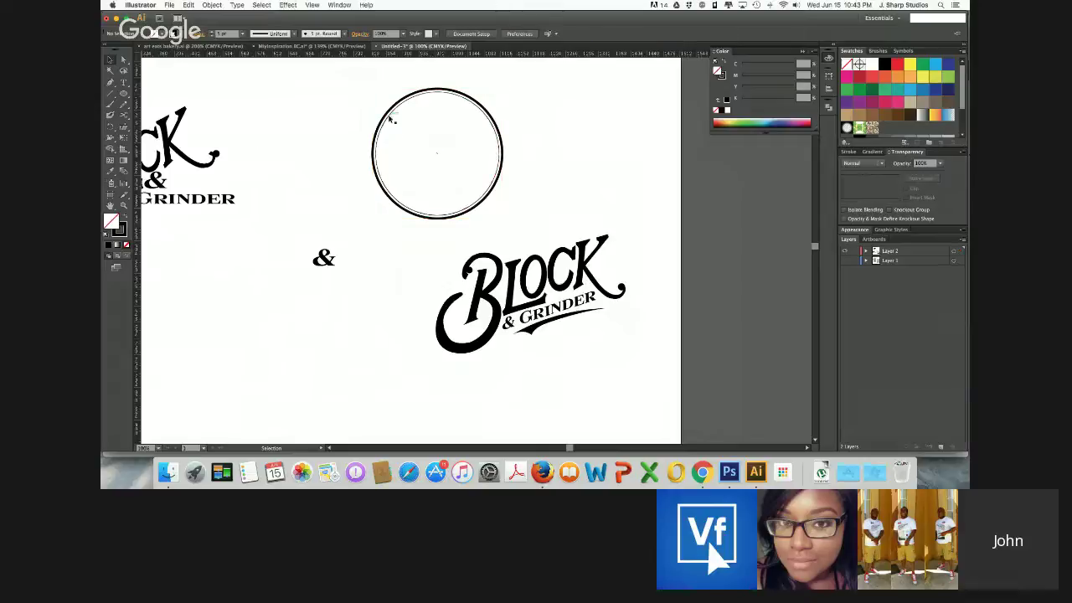
Shrink the thin inner circle about its centre to about 268 px to widen the space inside the thick ring
click(489, 123)
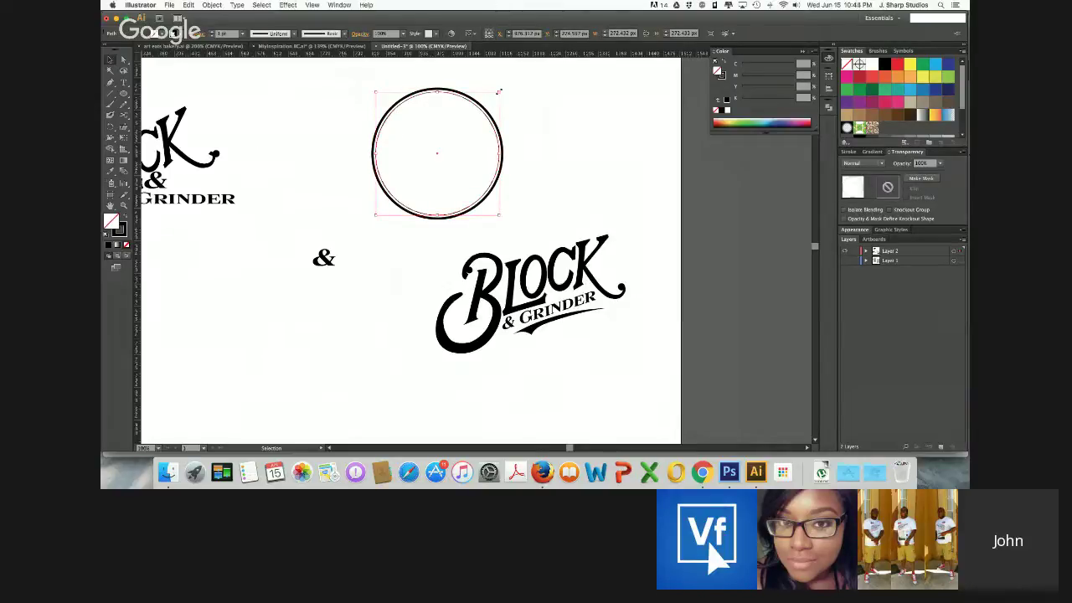
drag(498, 91, 501, 89)
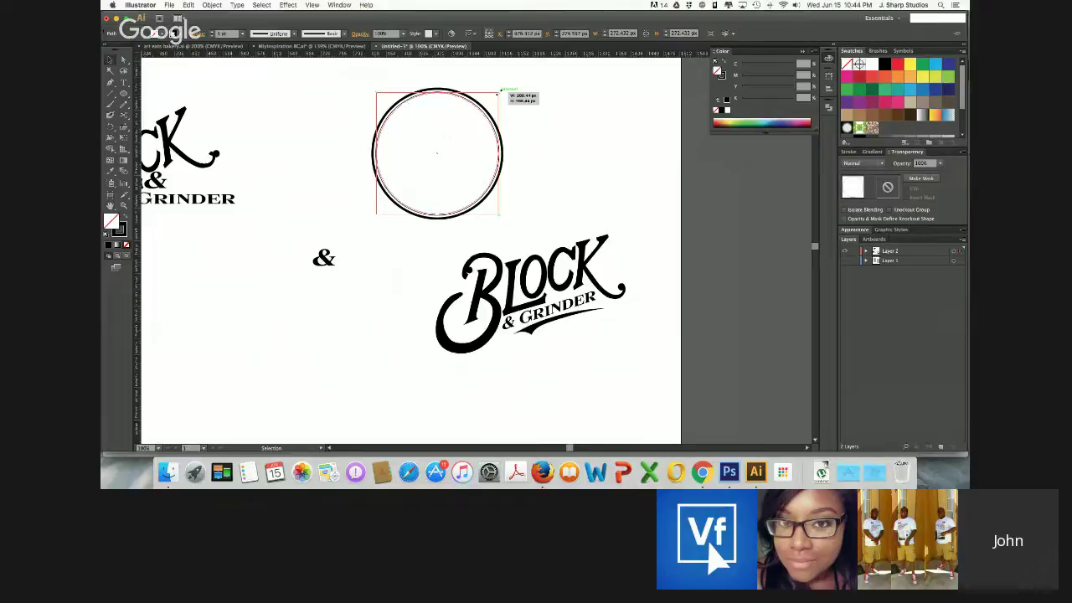
drag(501, 89, 499, 91)
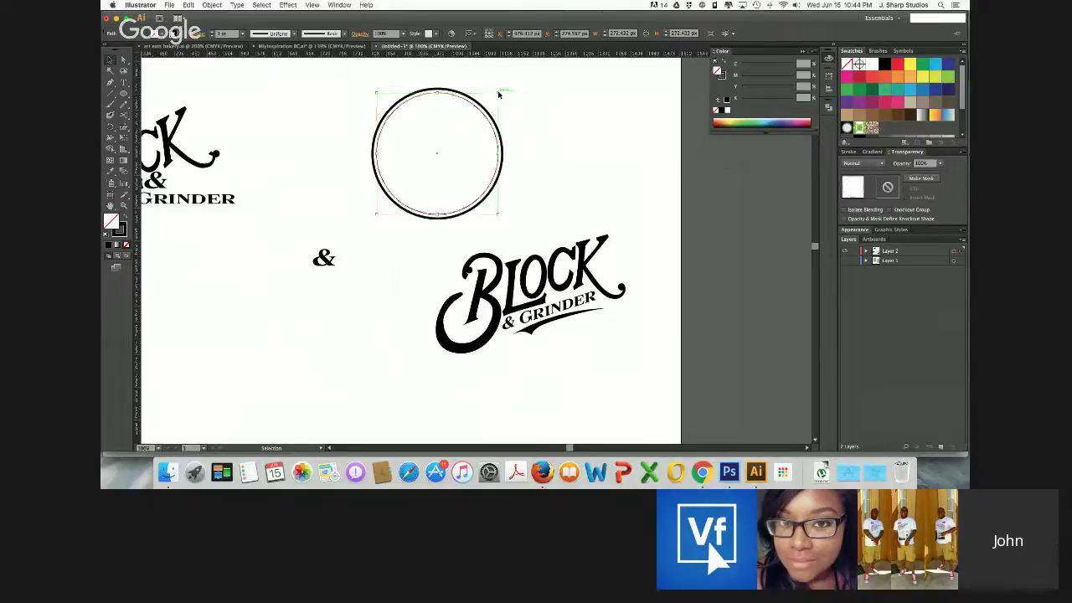
click(512, 111)
Add an enlarged concentric copy of the thick circle, about 308 px wide, around the badge
click(479, 102)
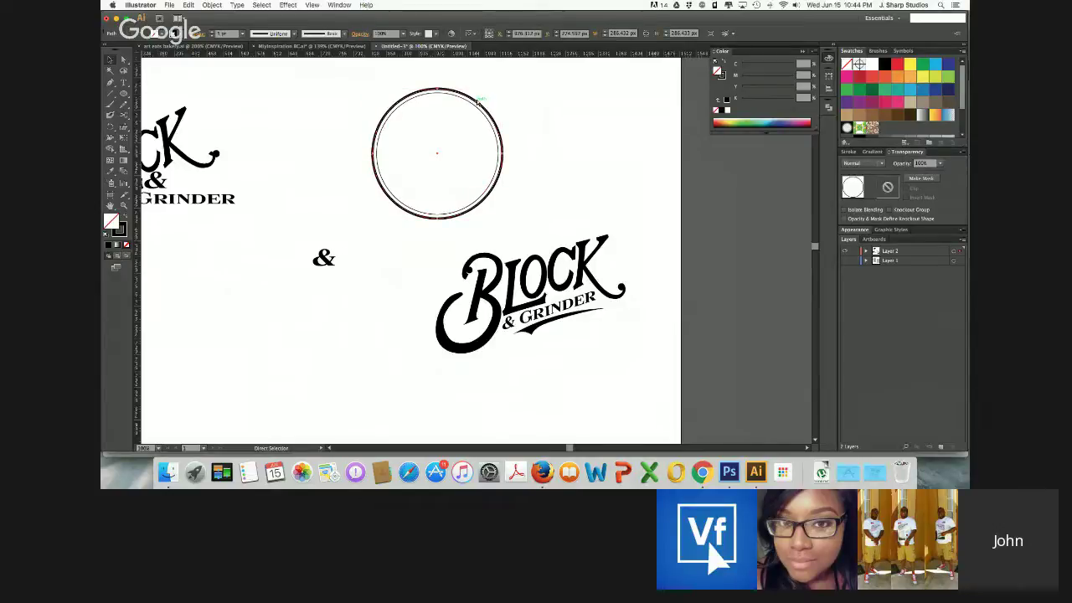
key(v)
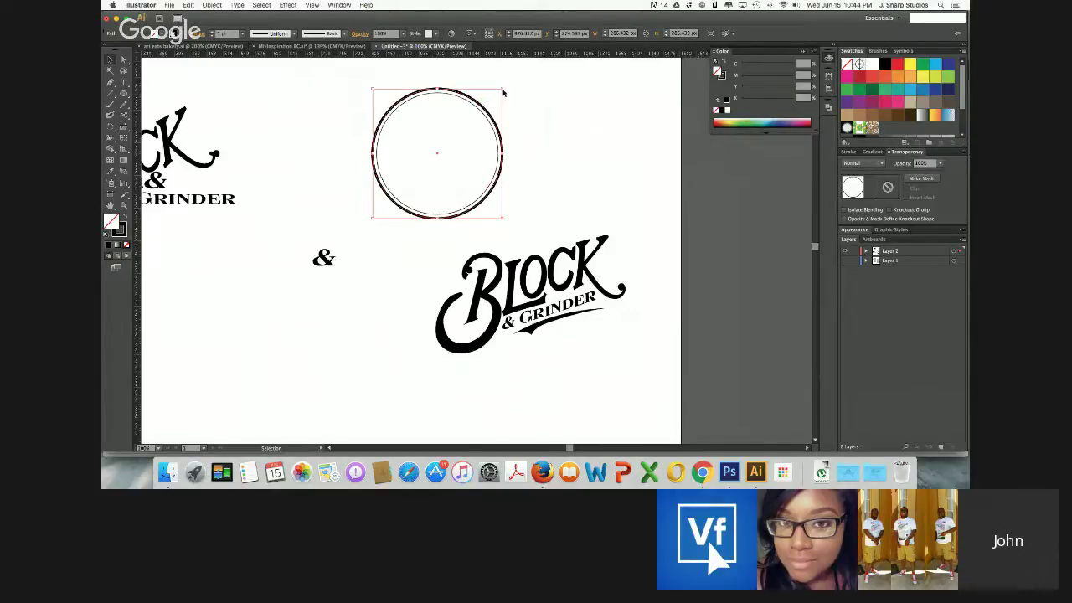
drag(503, 93, 520, 85)
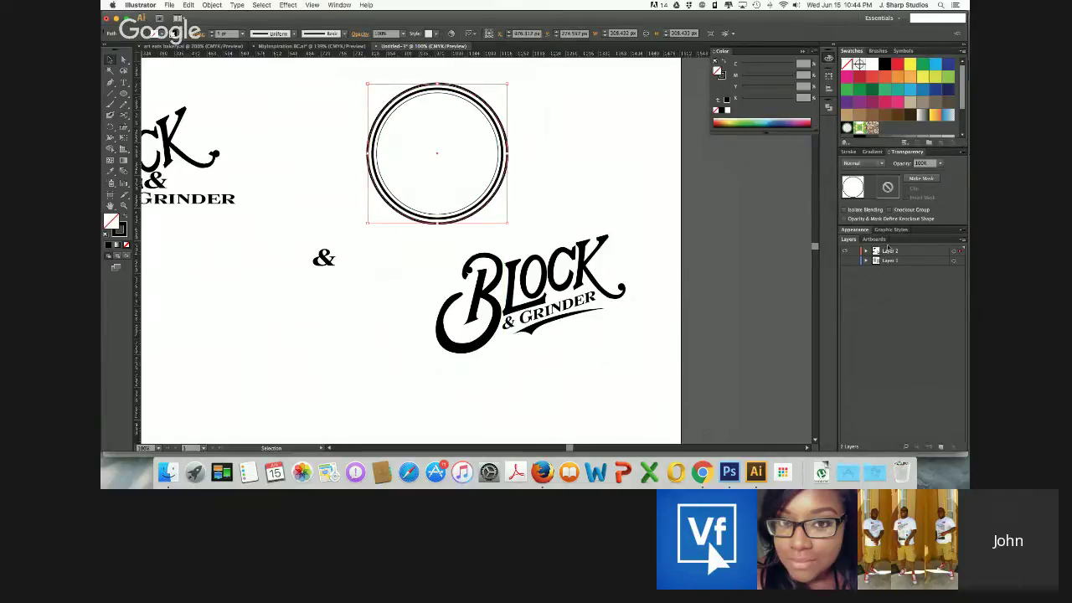
Turn the outermost circle's stroke into a dashed line and raise its weight to 12 pt
click(853, 153)
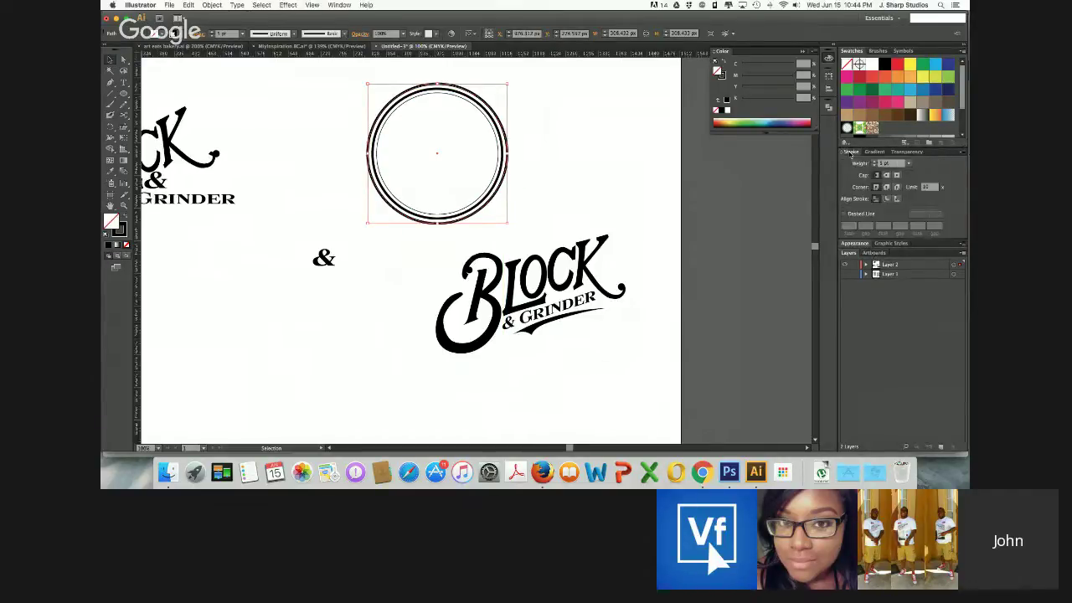
click(845, 214)
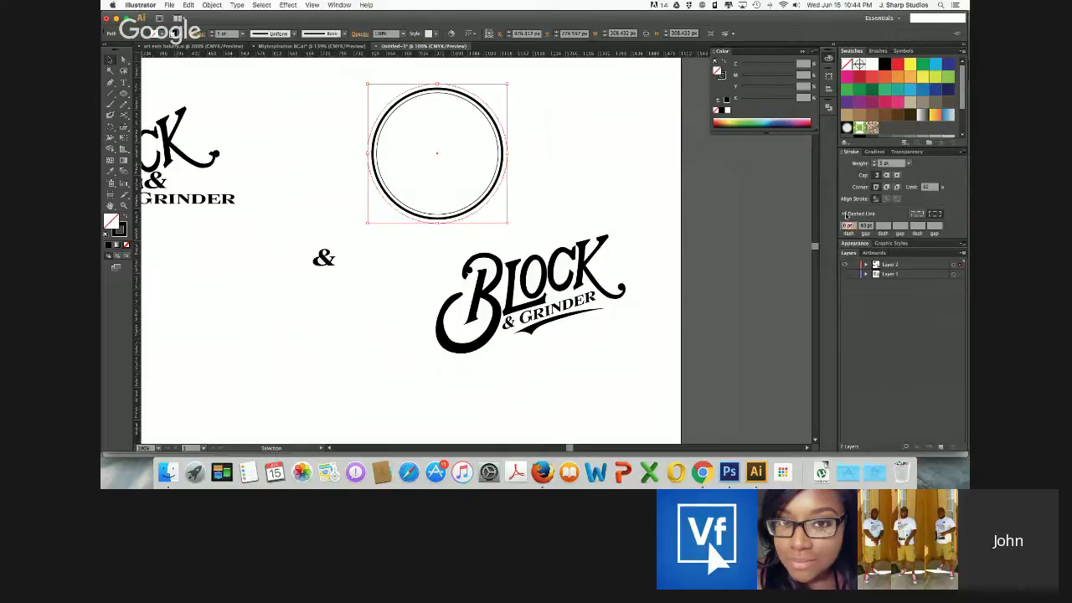
key(super+equal)
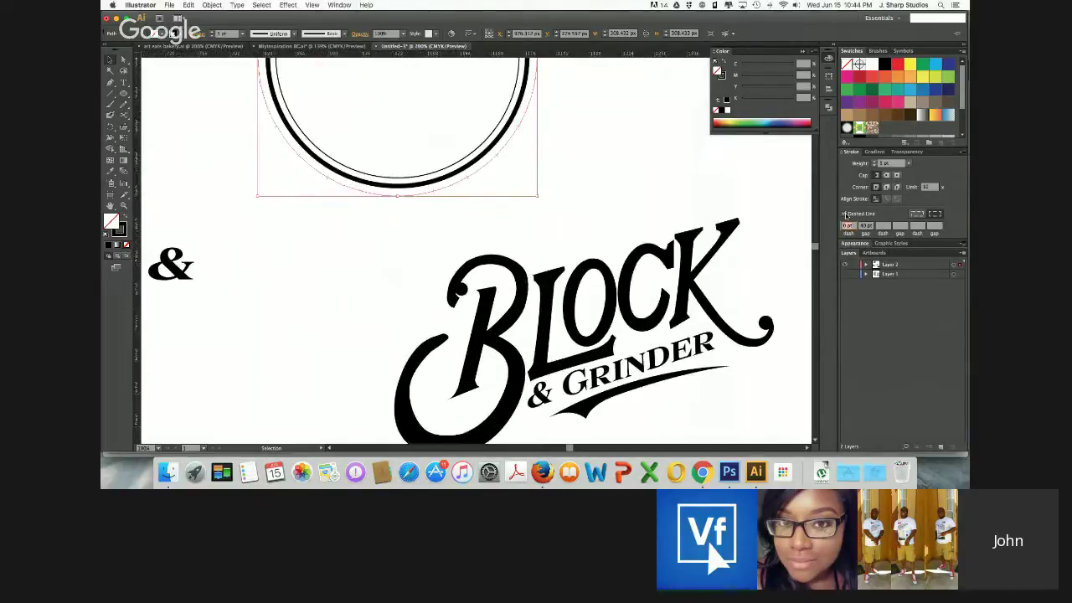
scroll(498, 144, up, 5)
scroll(497, 143, left, 2)
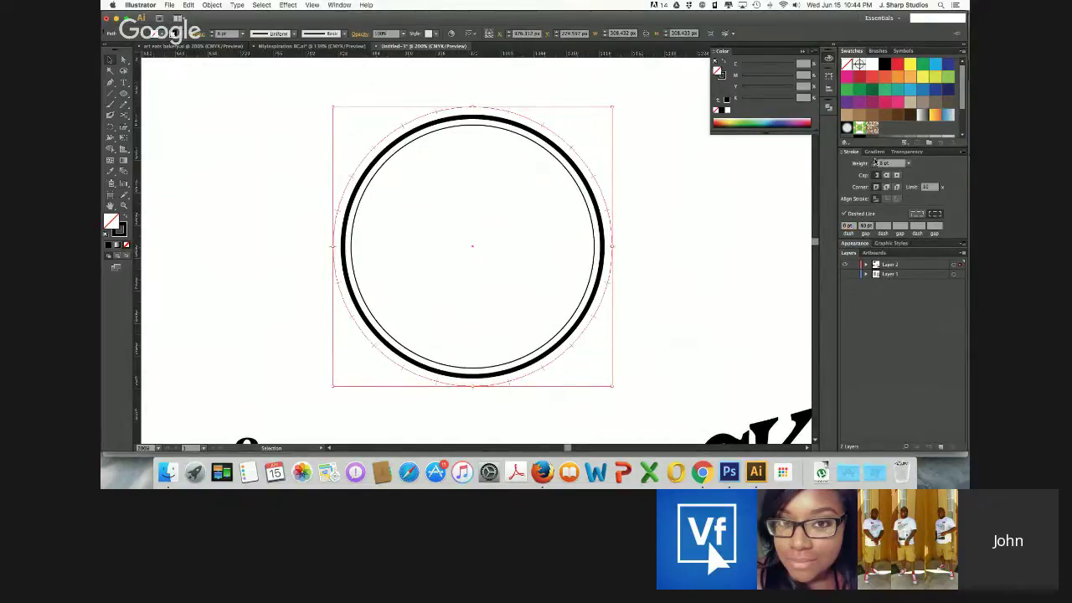
click(875, 160)
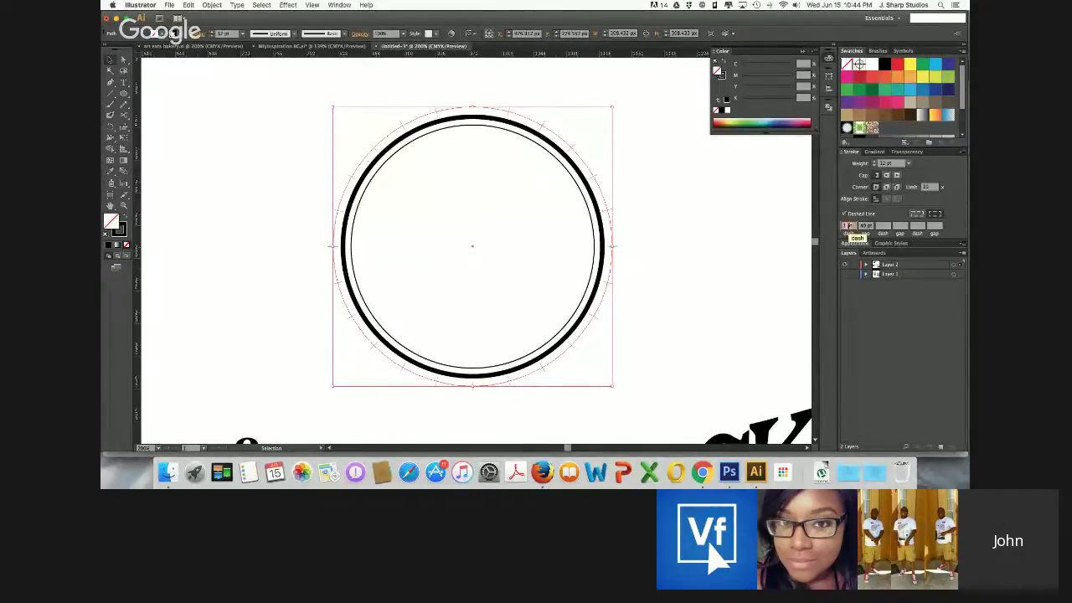
Set the outermost circle's dash length to 6 pt to make block-shaped marks around the ring
key(Up)
key(Up)
key(Up)
key(Up)
key(Up)
key(Up)
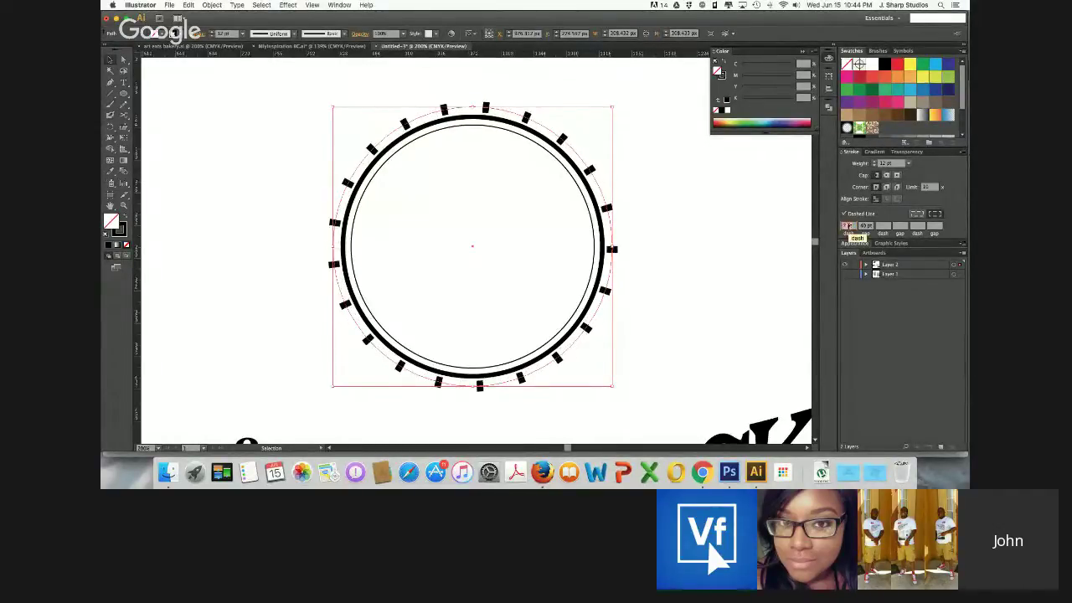
key(Up)
key(Up)
key(Up)
key(Down)
key(Down)
key(Down)
key(Down)
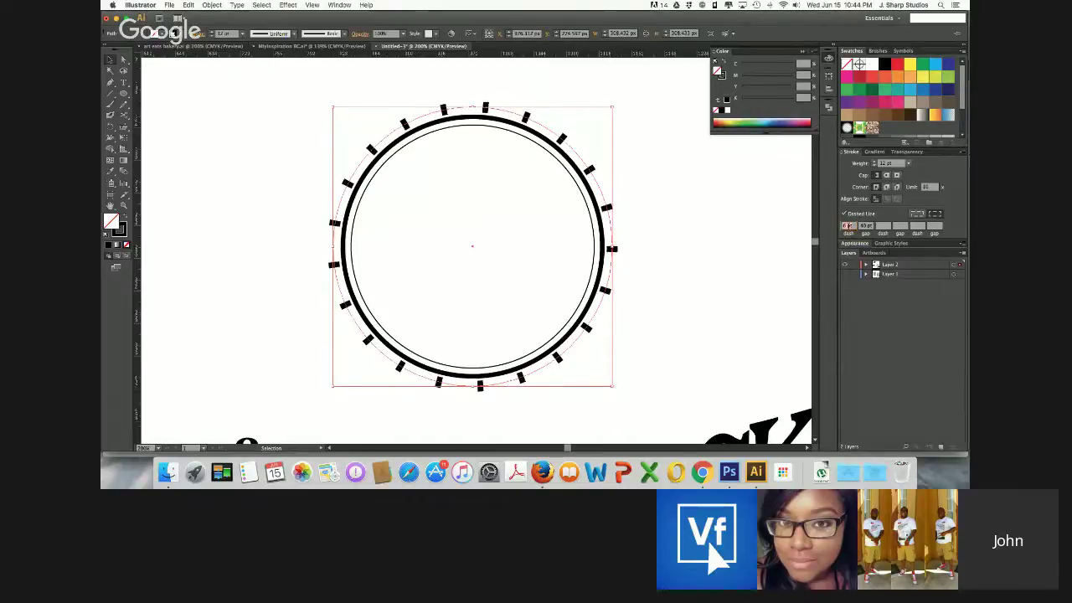
Reduce the gap between the outermost circle's dashes to 17 pt
click(863, 226)
key(Down)
key(Down)
key(Down)
key(Down)
key(Down)
key(Down)
key(Down)
key(Down)
key(Down)
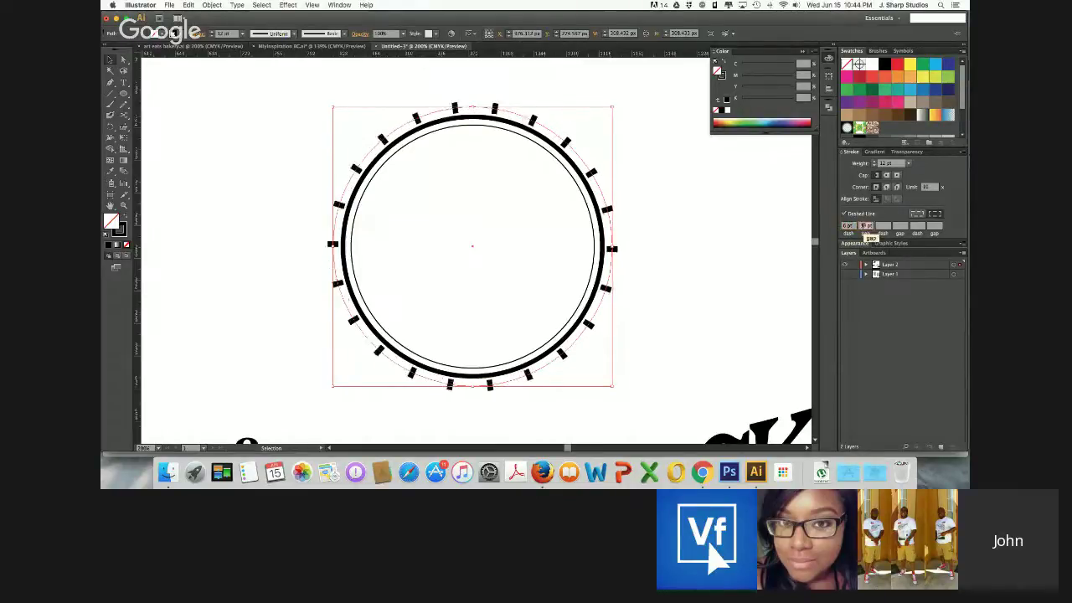
key(Down)
key(Down)
key(Down)
key(Down)
key(Down)
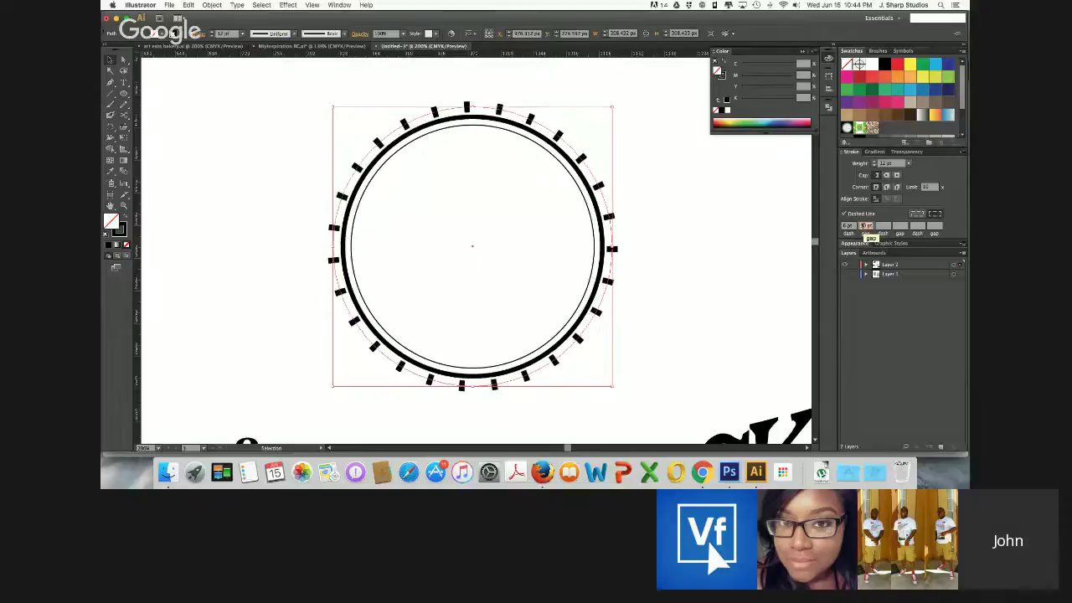
key(Down)
key(Down)
key(Down)
key(Down)
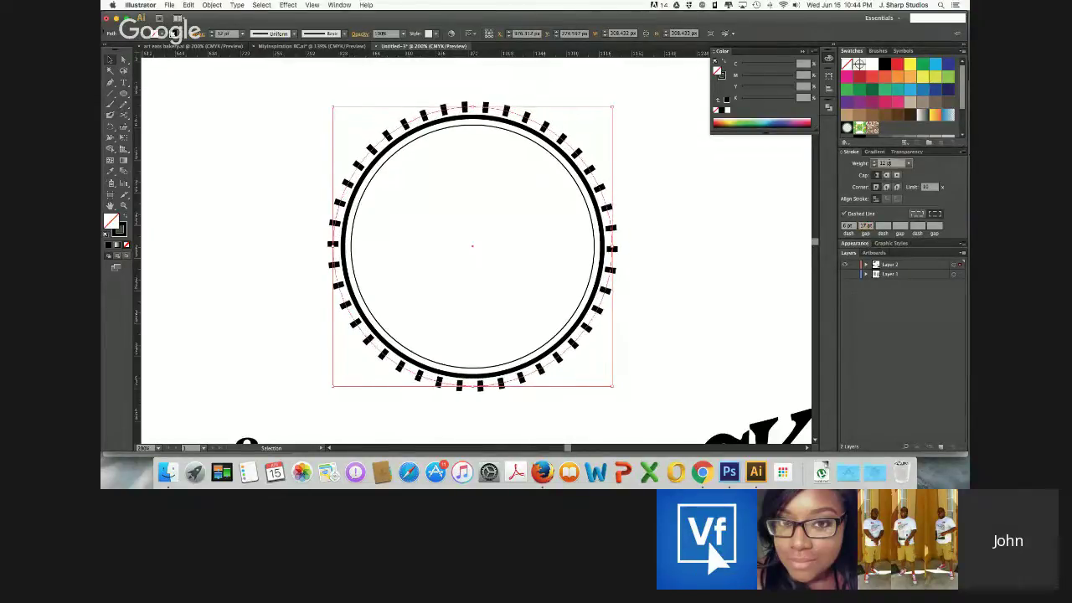
Try a round cap on the dashed circle's 12 pt stroke, and return to the butt cap
key(Down)
key(Down)
key(Up)
key(Up)
key(Up)
key(Up)
click(887, 175)
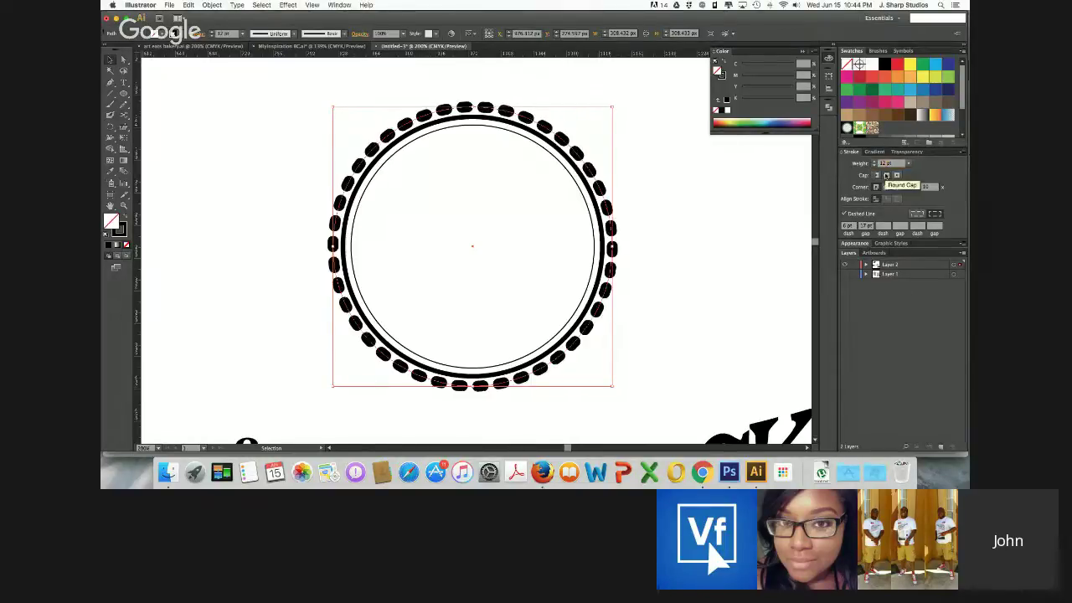
click(877, 176)
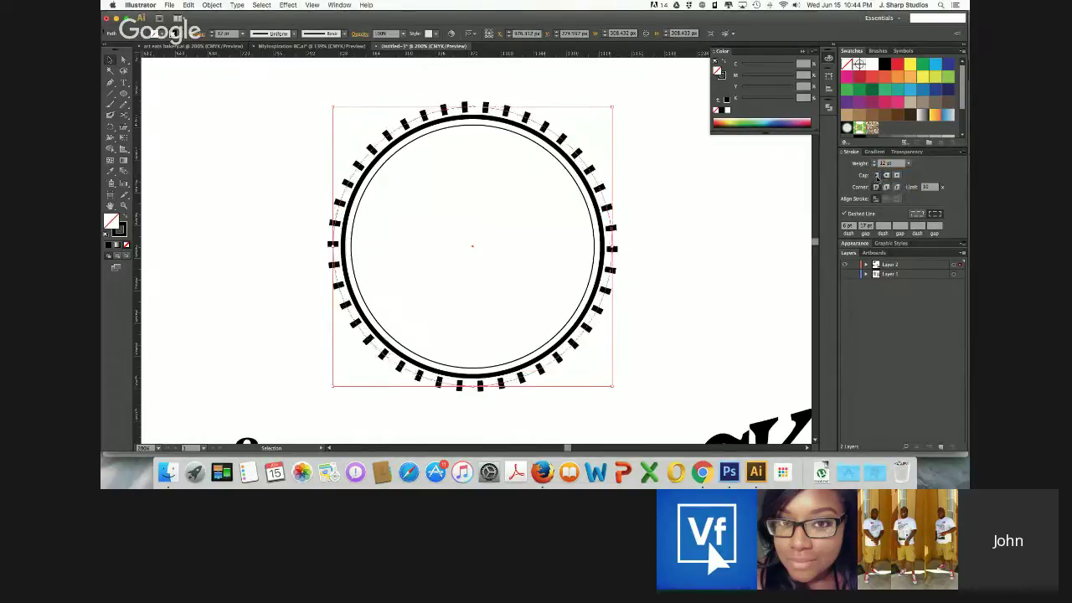
Shorten the dashes of the outermost circle to 2 pt so they form thin tick marks
click(848, 226)
key(Down)
key(Down)
key(Down)
key(Down)
key(Down)
key(Down)
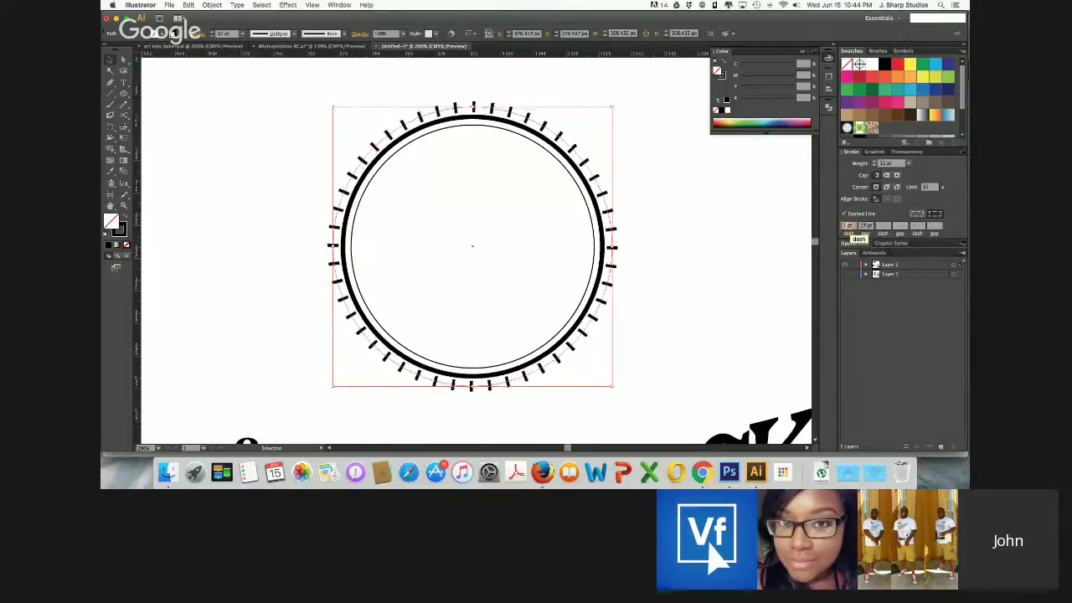
key(Up)
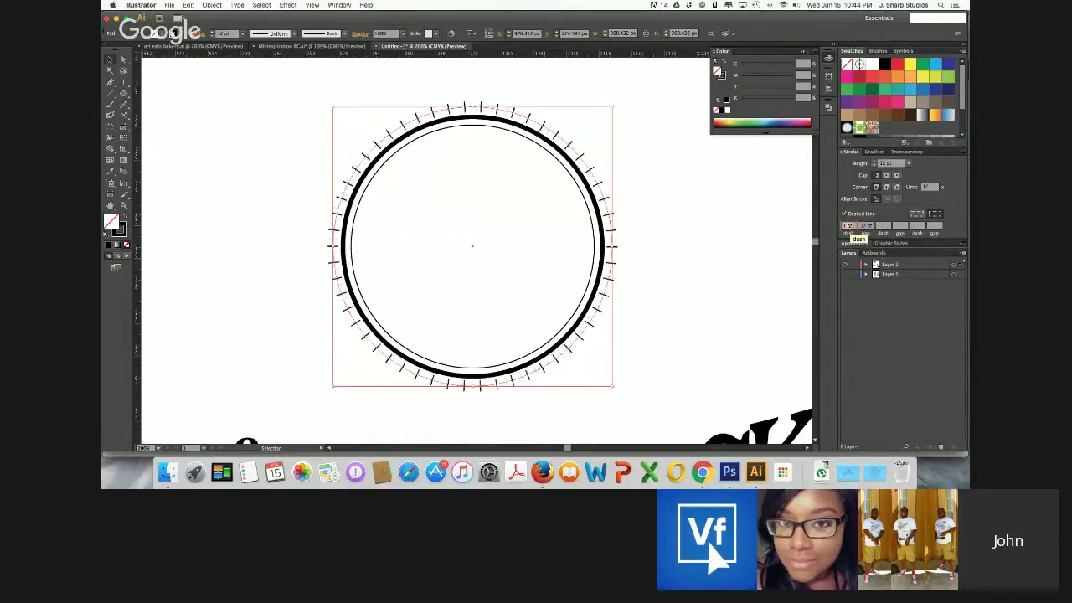
click(584, 150)
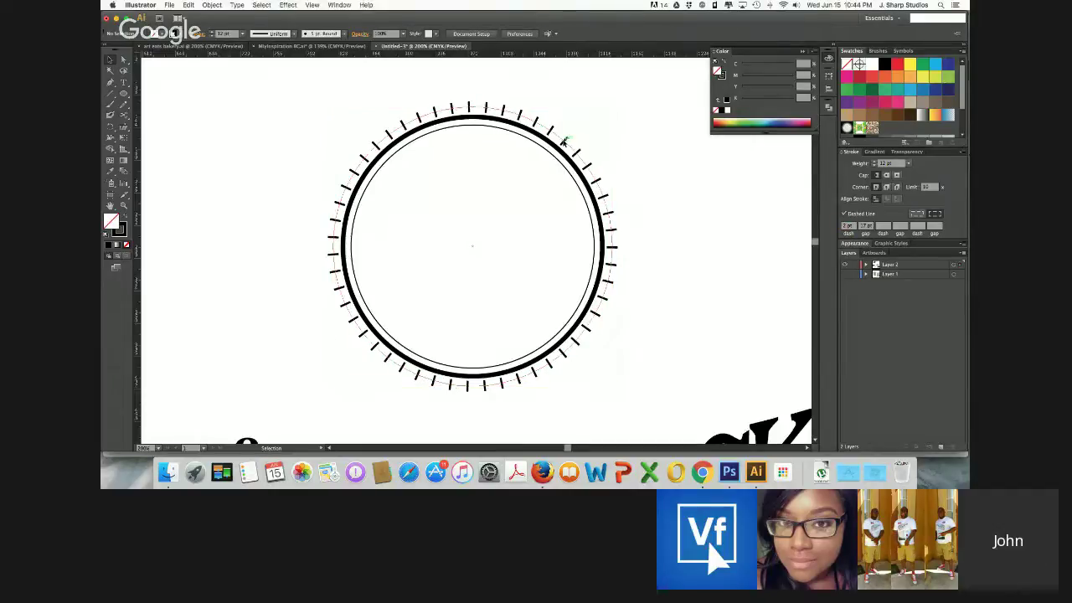
Shrink the ticked circle about its centre to about 257 px so its marks sit inside the thin circle
click(563, 142)
drag(612, 108, 592, 132)
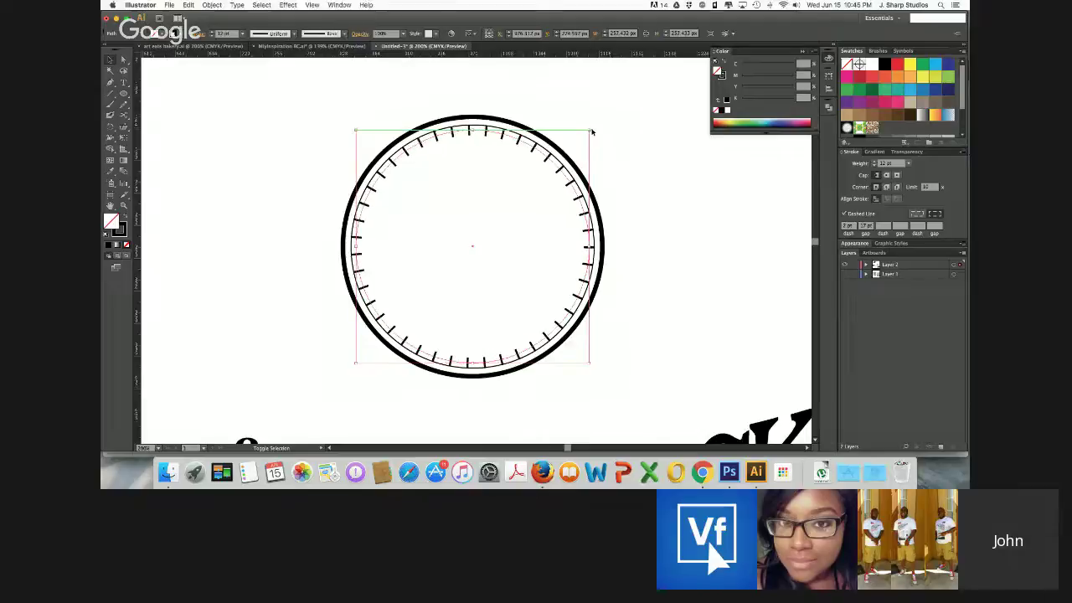
click(263, 219)
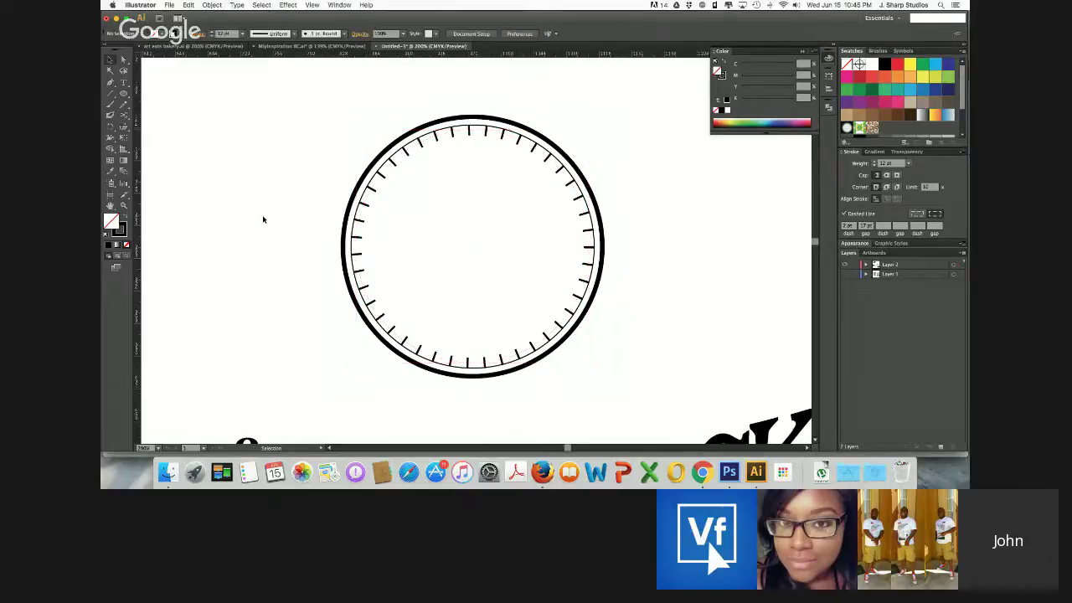
Add a concentric copy of the thin circle, about 246 px wide, along the inner ends of the tick marks
click(391, 160)
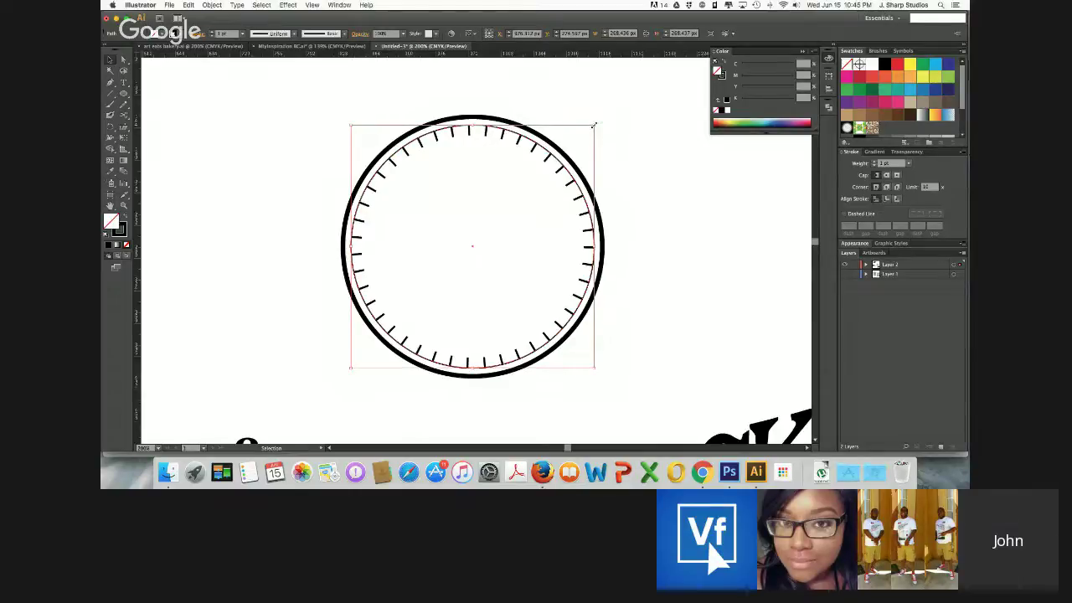
drag(594, 125, 584, 131)
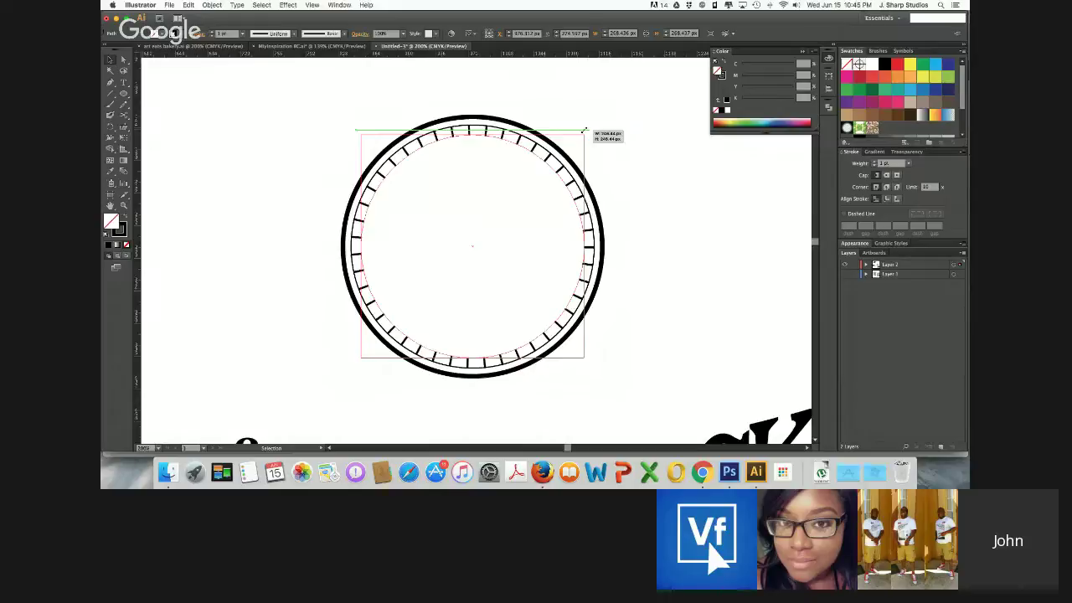
drag(585, 130, 584, 132)
click(317, 185)
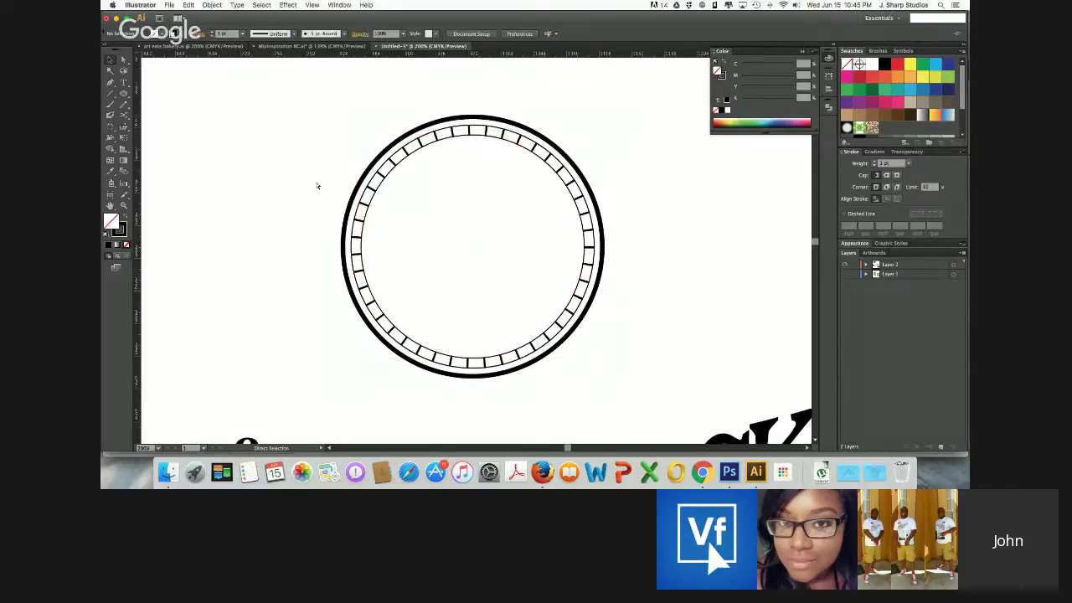
Group all the badge rings and move them onto the slanted logo with the swoosh underline
key(super+minus)
key(super+minus)
drag(403, 181, 570, 311)
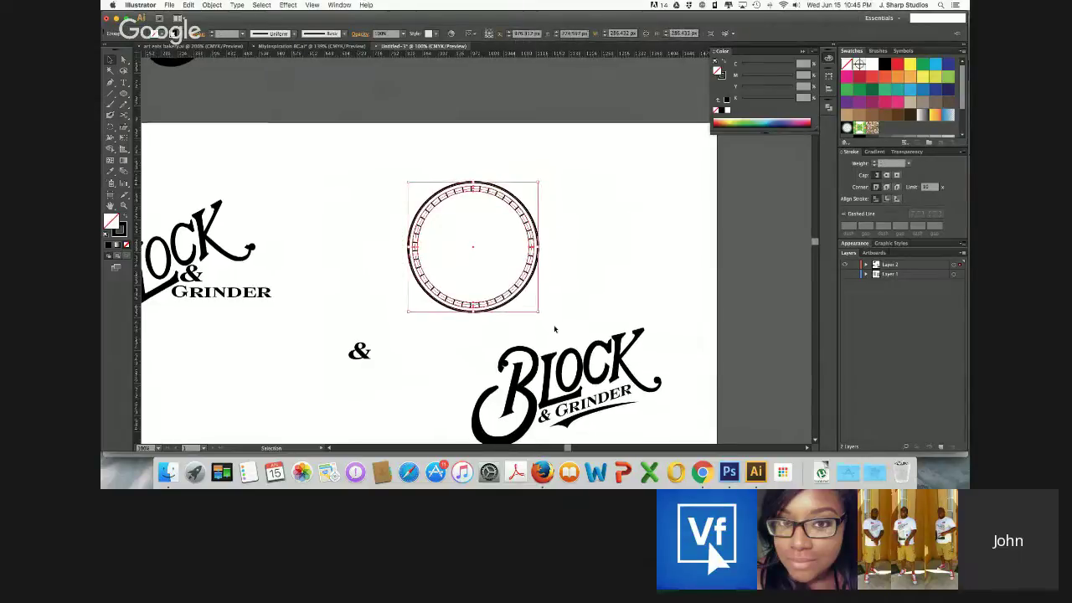
scroll(556, 330, down, 3)
scroll(556, 330, right, 2)
drag(413, 259, 514, 398)
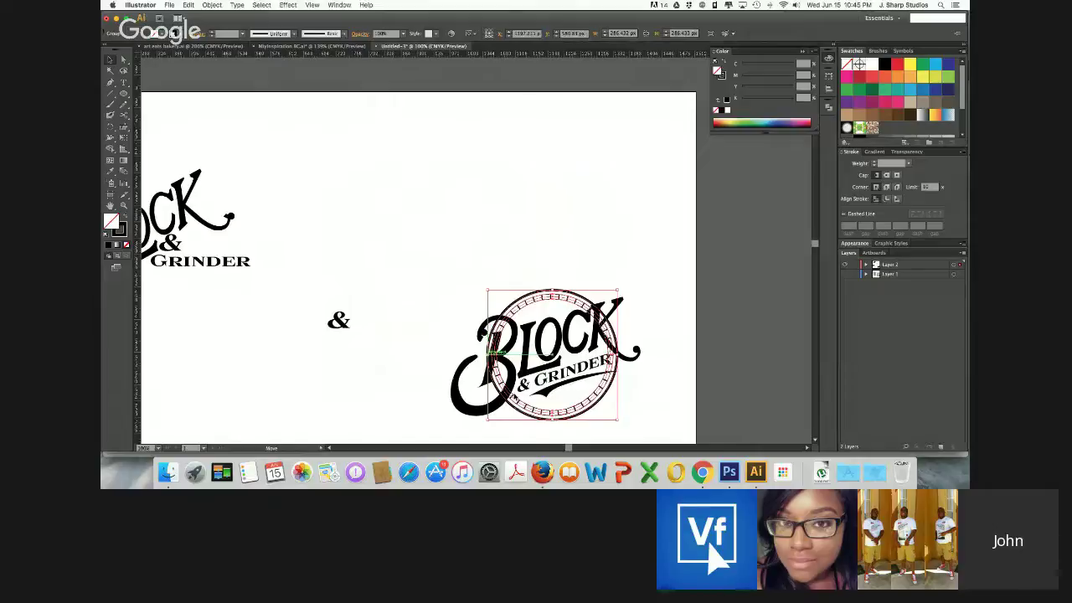
key(a)
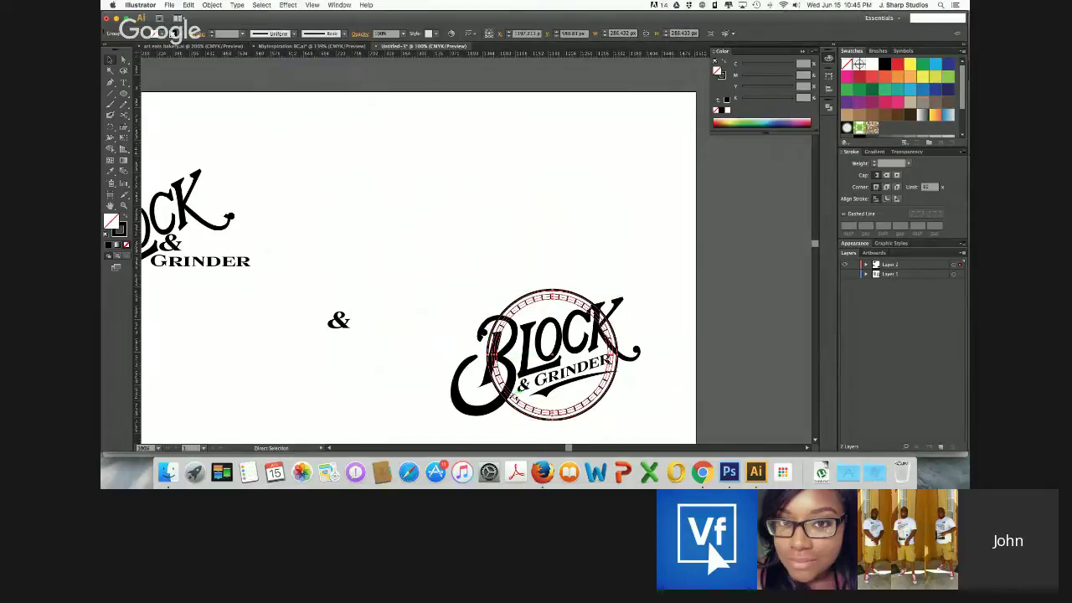
Send the grouped badge rings to the back, behind the slanted logo lettering
key(v)
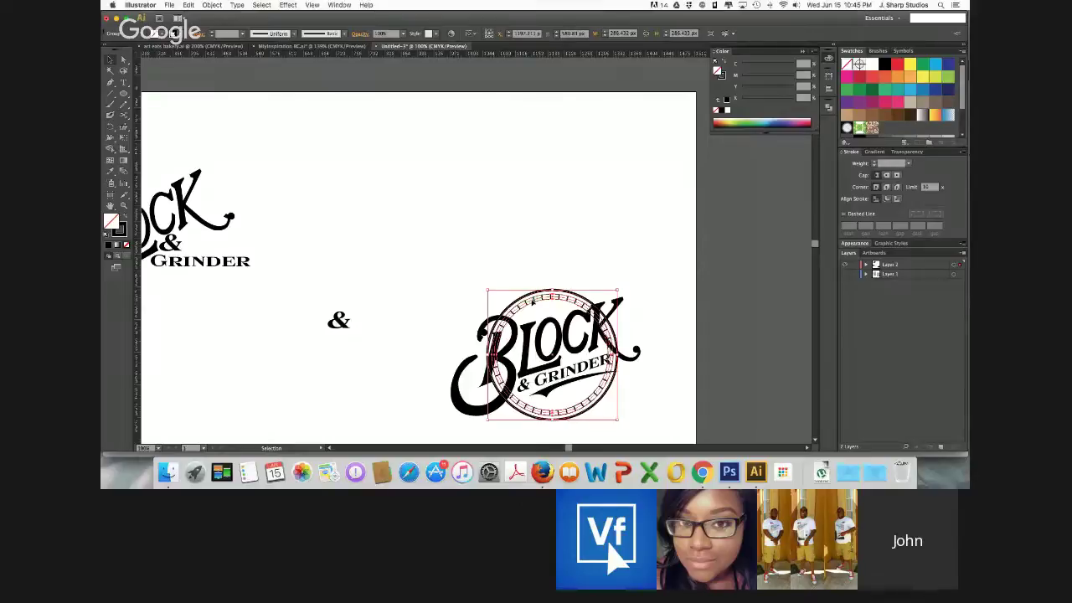
right_click(533, 300)
mouse_move(592, 368)
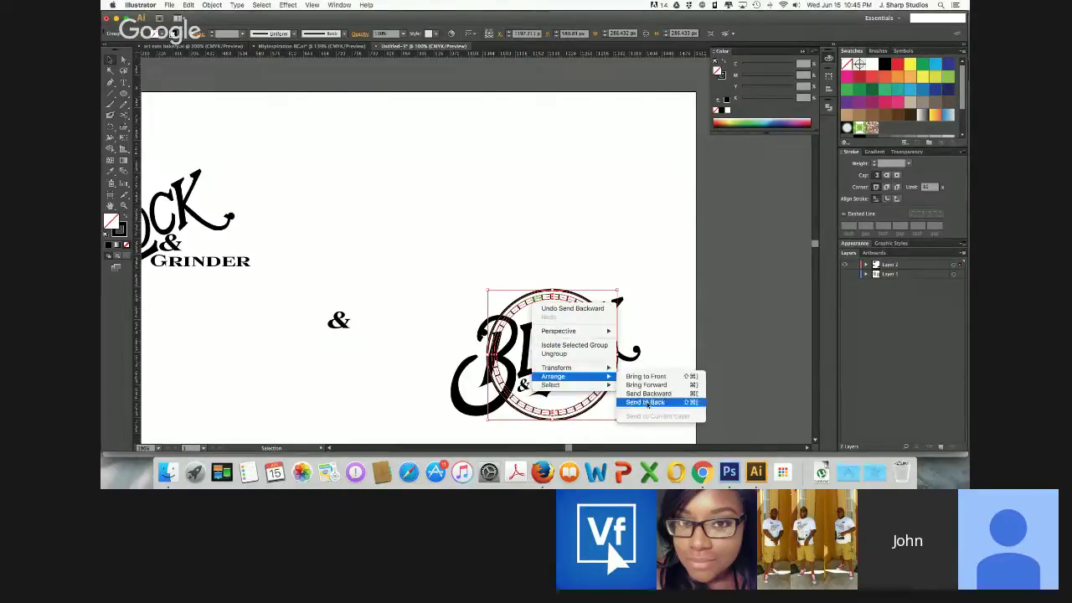
click(647, 403)
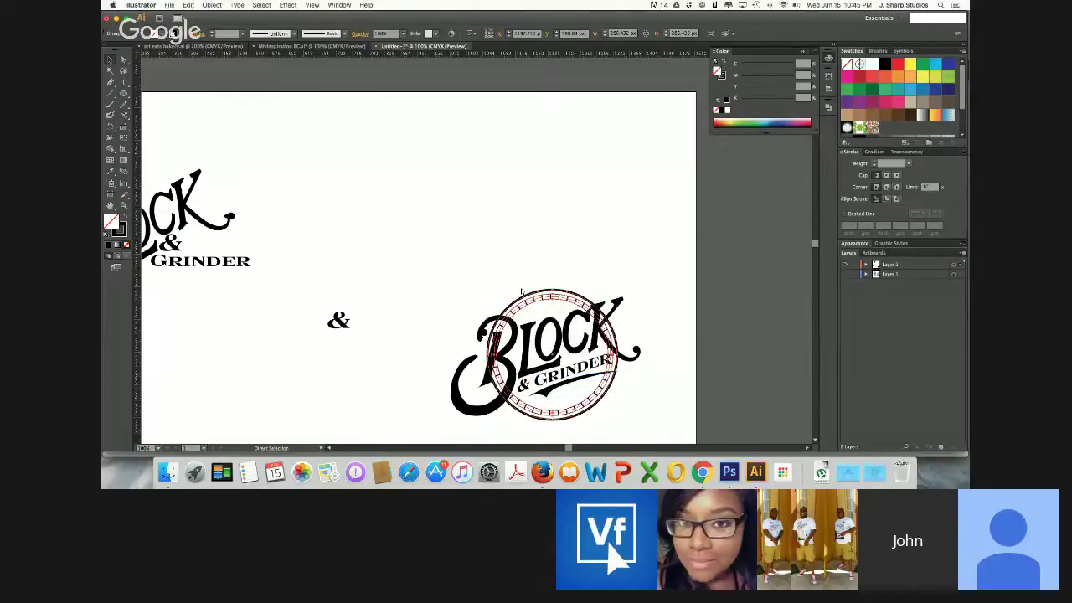
key(super+equal)
scroll(521, 291, down, 5)
scroll(521, 291, right, 3)
click(345, 286)
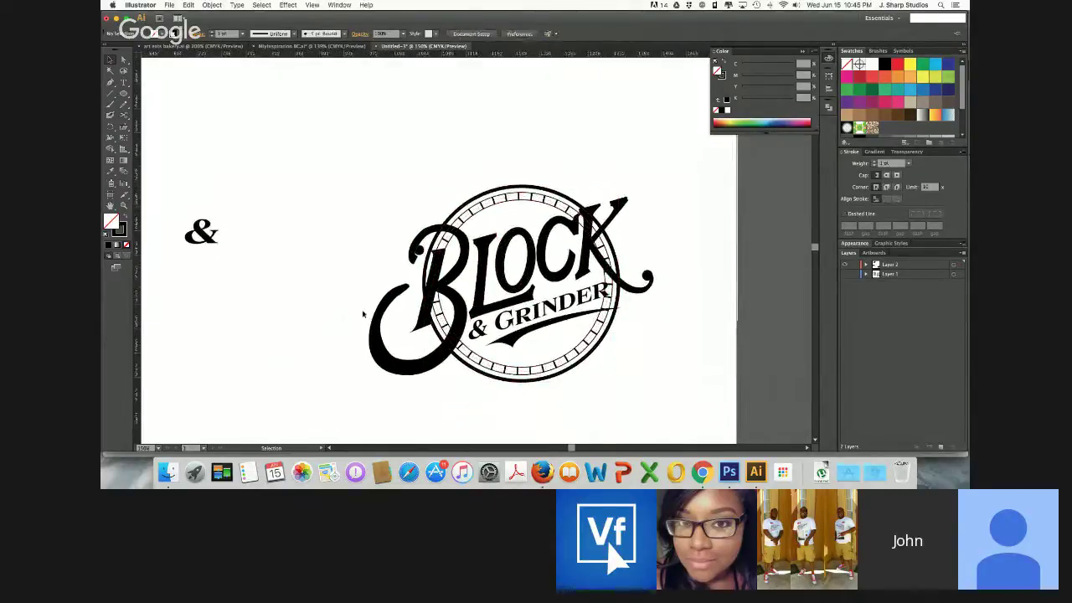
Nudge the badge ring group up and slightly left behind the logo lettering
click(527, 287)
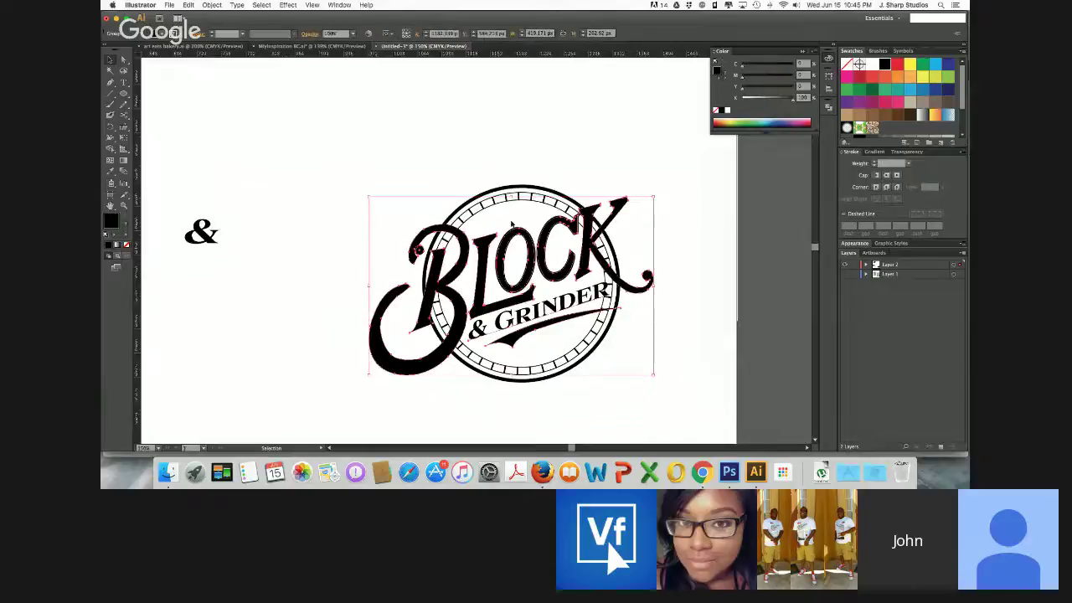
click(509, 192)
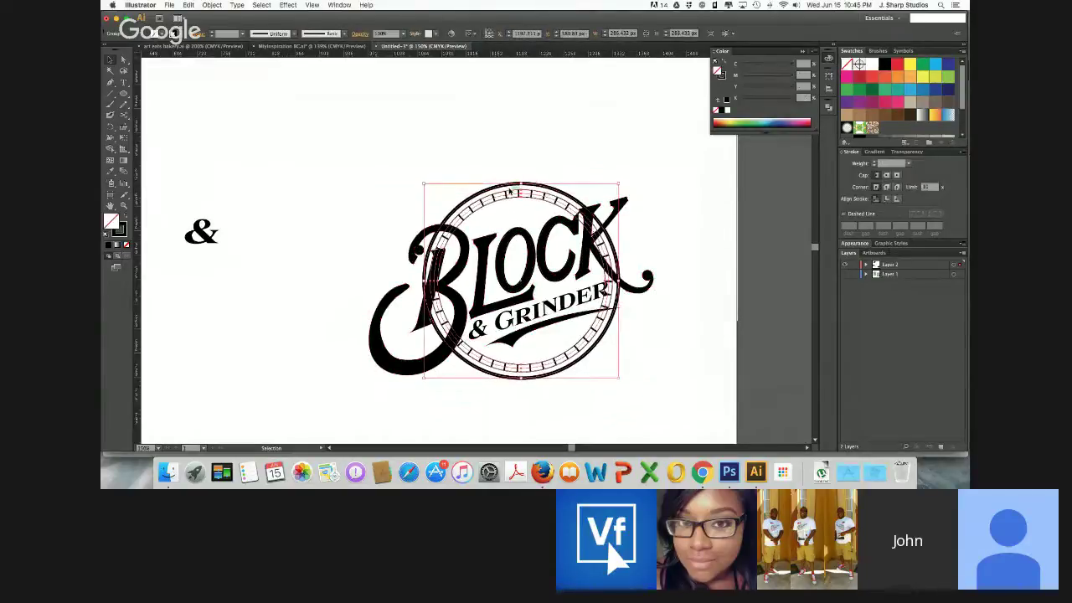
key(Up)
key(Up)
key(Up)
key(Up)
key(Up)
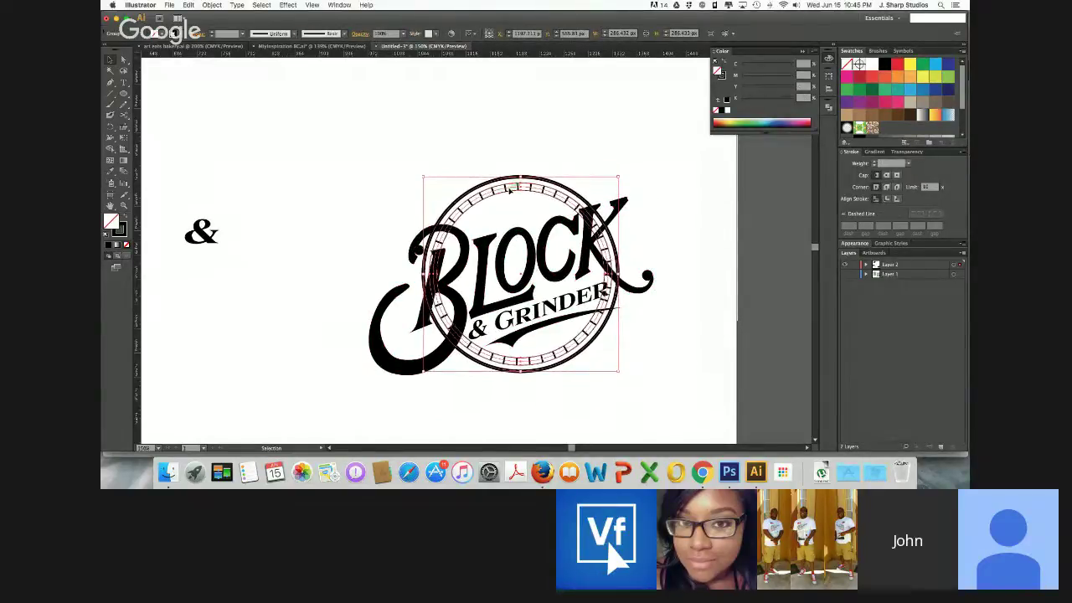
key(Left)
key(Left)
key(Left)
key(Left)
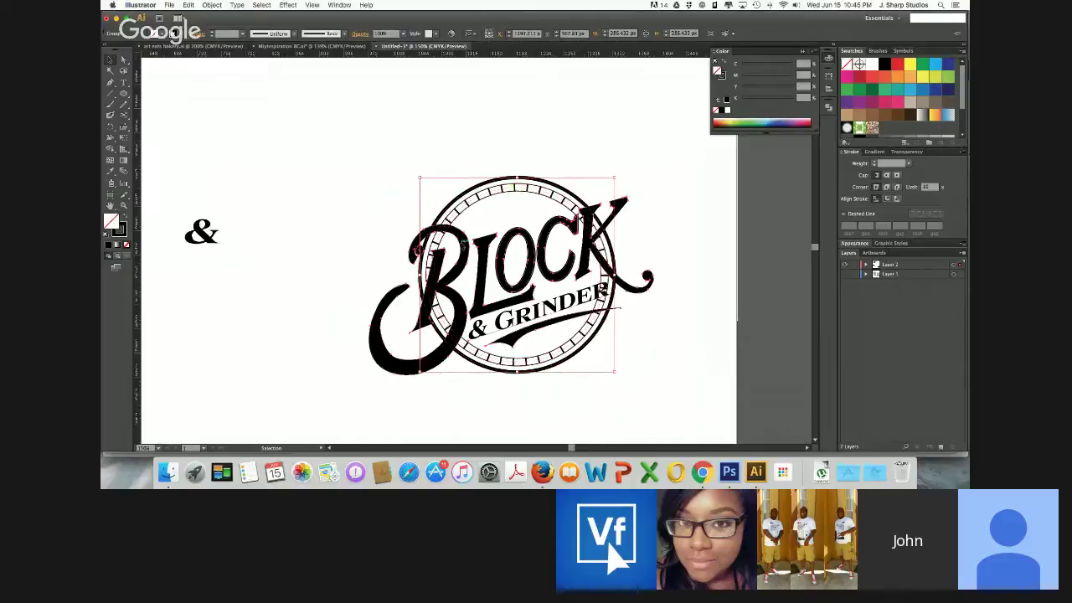
Put a thick white outline with no fill behind the slanted logo lettering to separate it from the badge rings
shift+click(465, 241)
key(a)
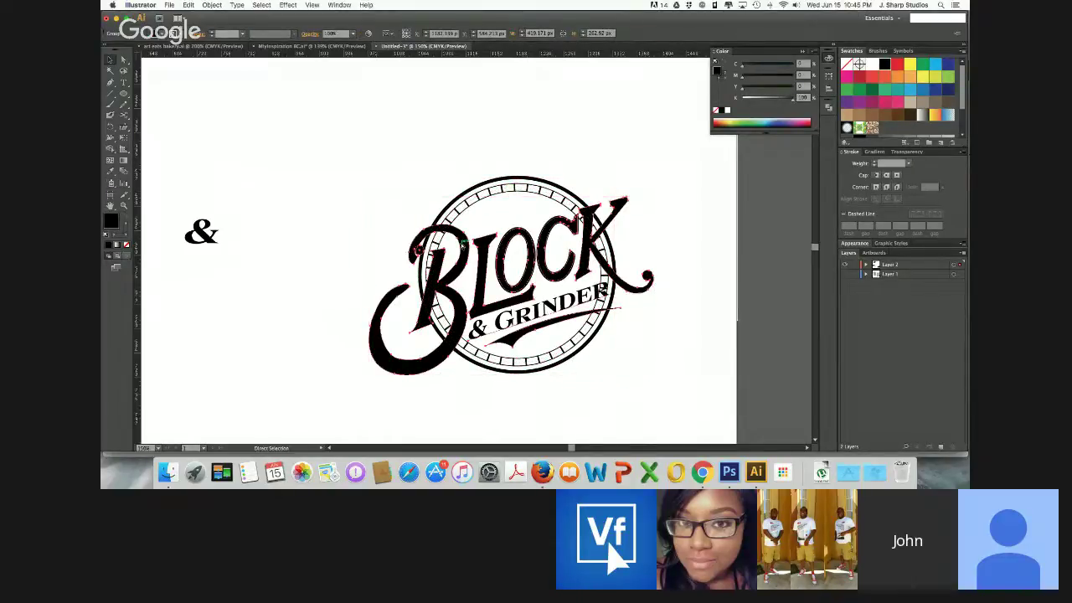
key(v)
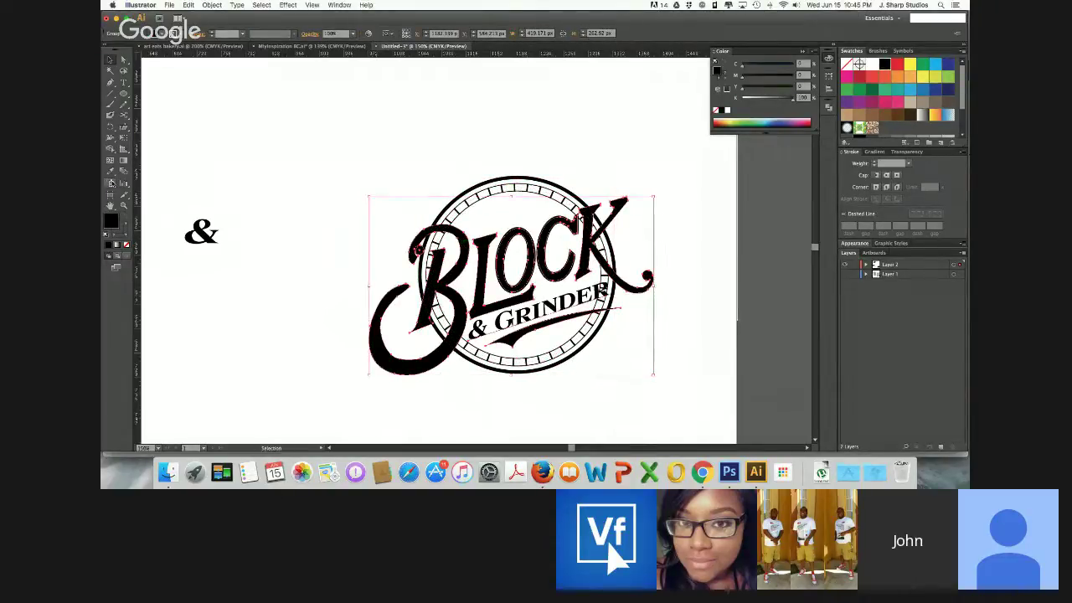
click(106, 234)
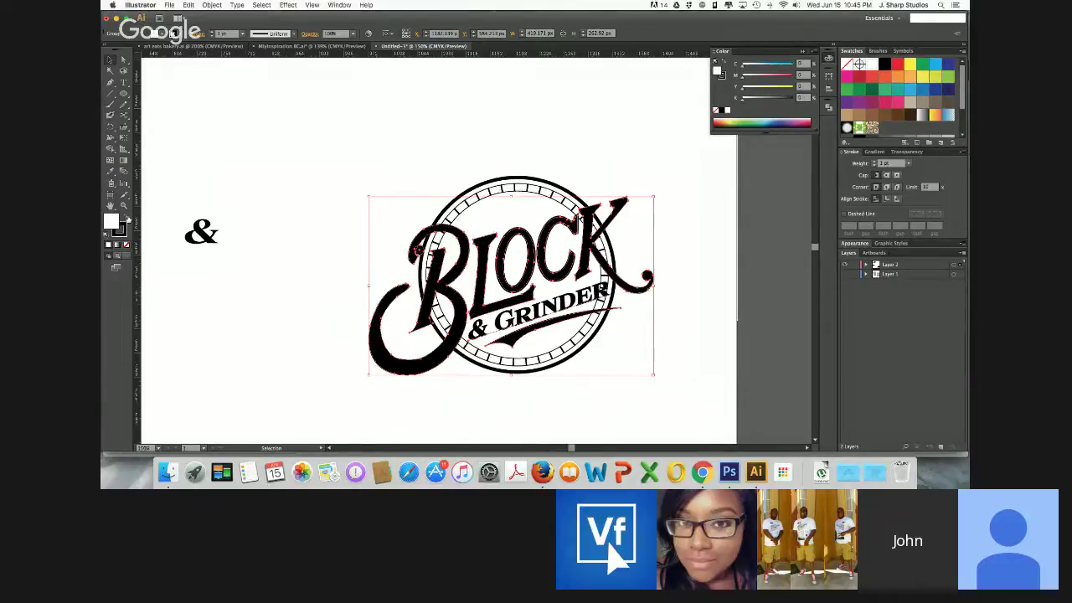
click(125, 216)
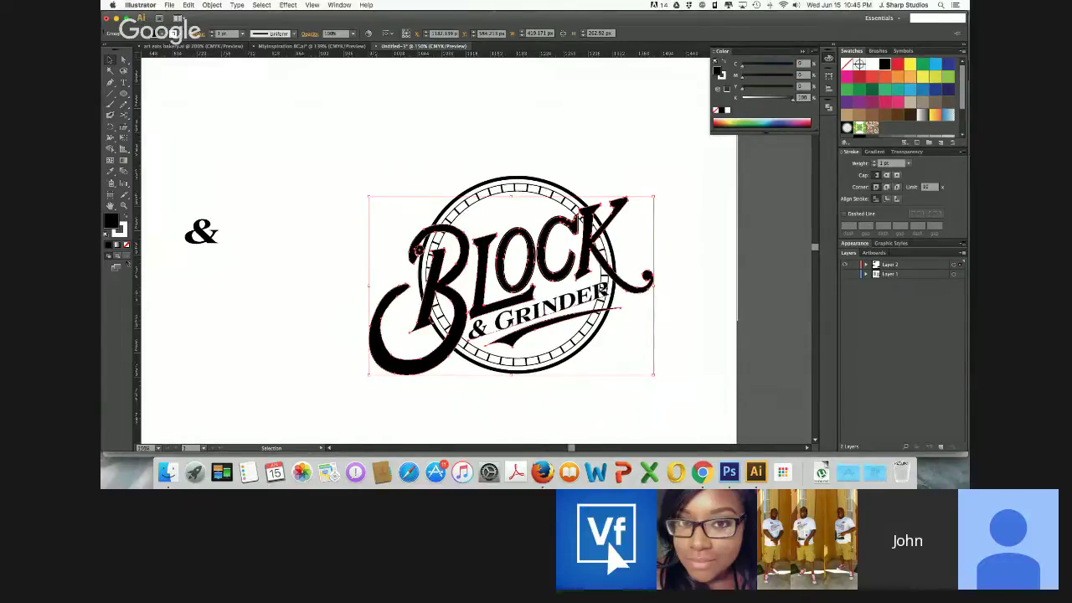
click(126, 245)
key(x)
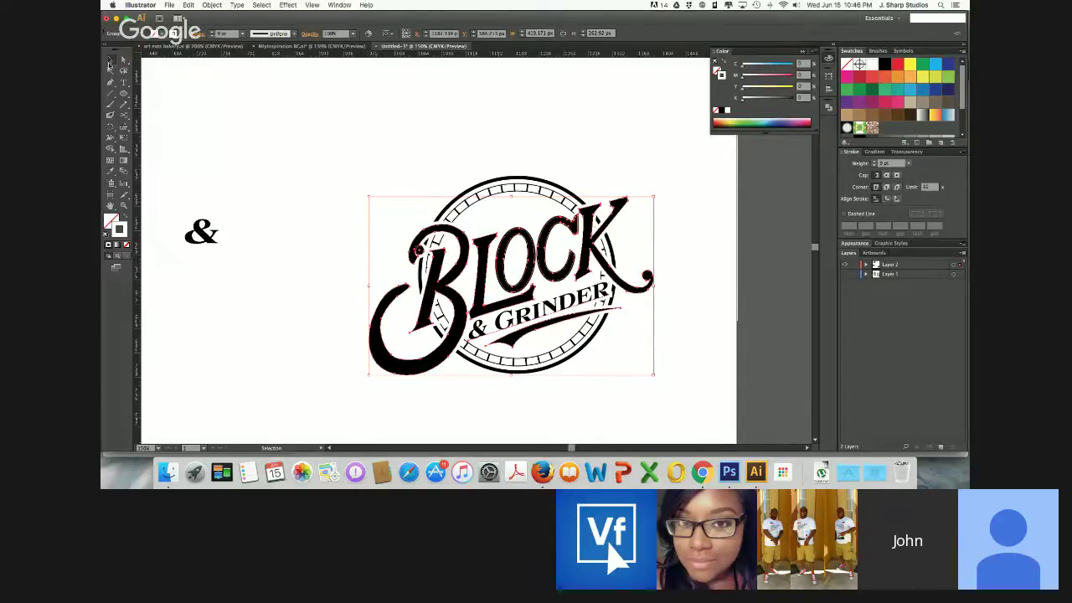
Delete the stray ampersand text beside the badge
click(245, 164)
click(199, 239)
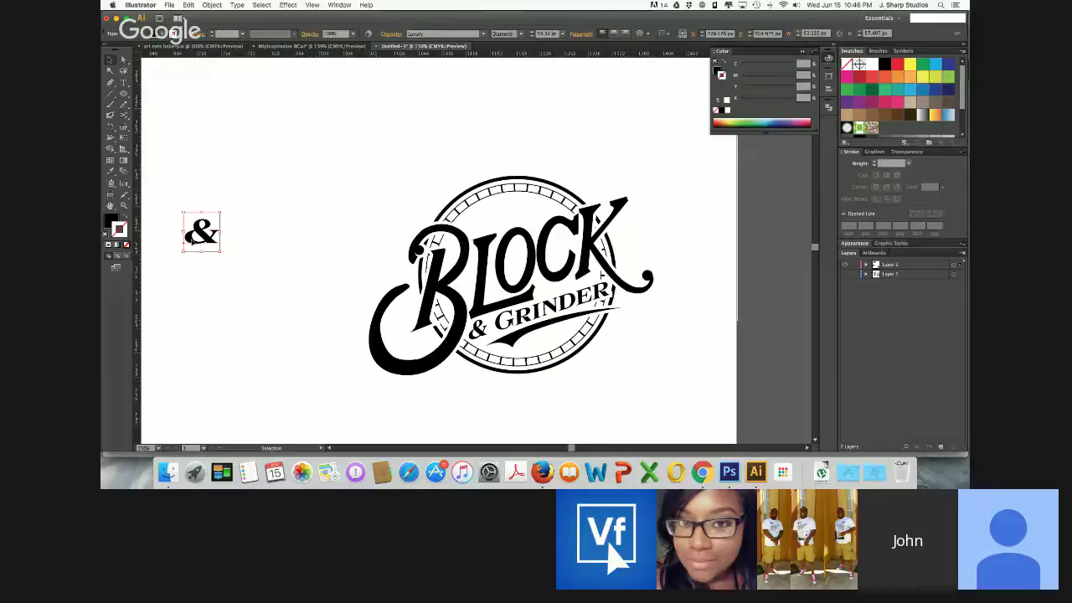
key(Delete)
Nudge the badge ring group slightly down and right to rebalance it behind the outlined lettering
click(466, 213)
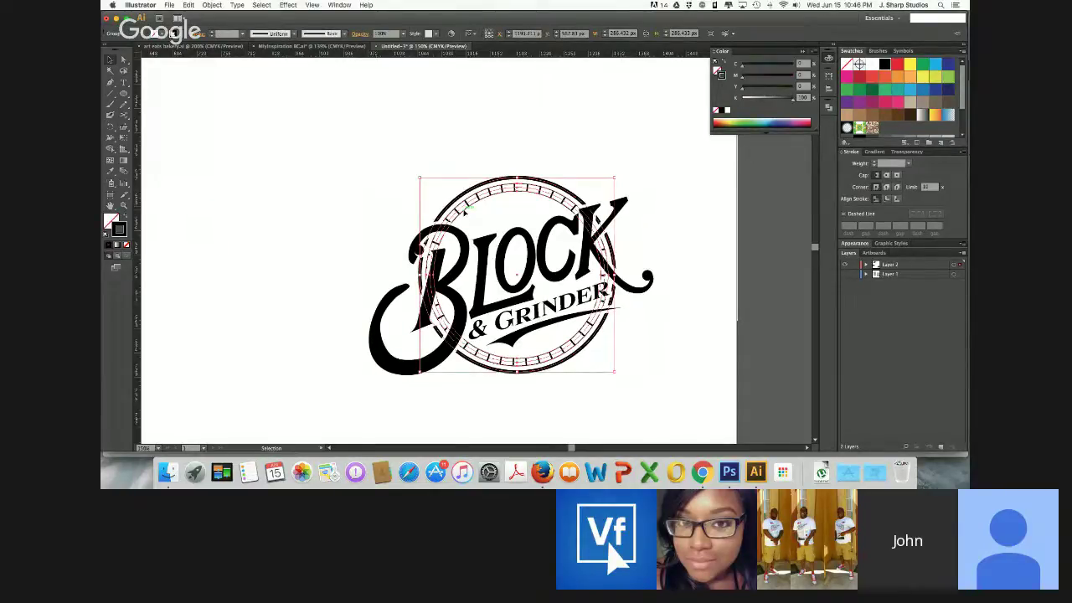
key(Down)
key(Down)
key(Down)
key(Right)
key(Right)
key(Down)
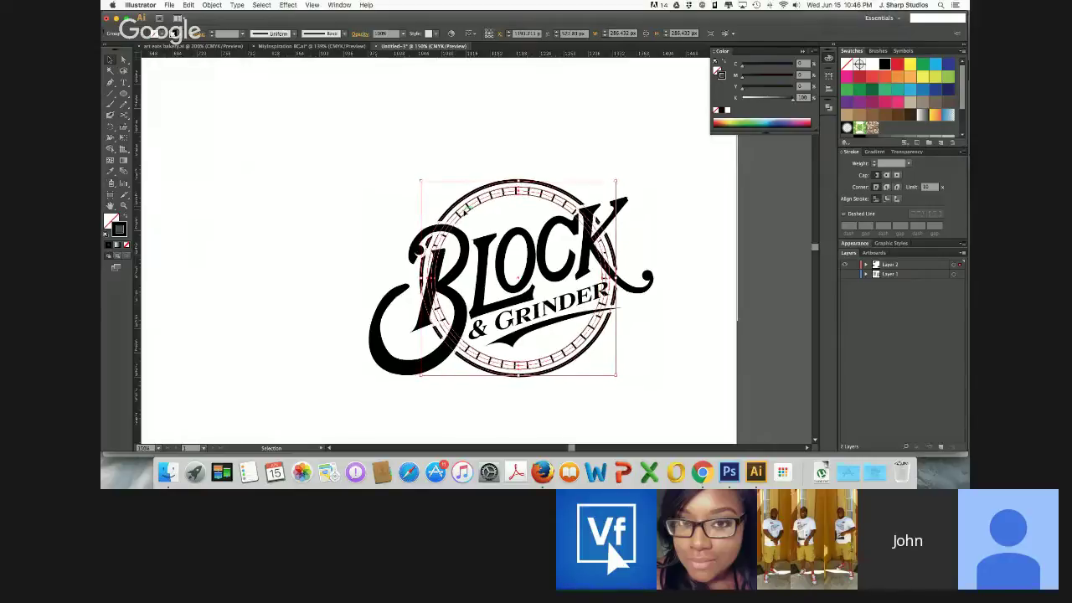
key(Up)
key(Left)
key(Up)
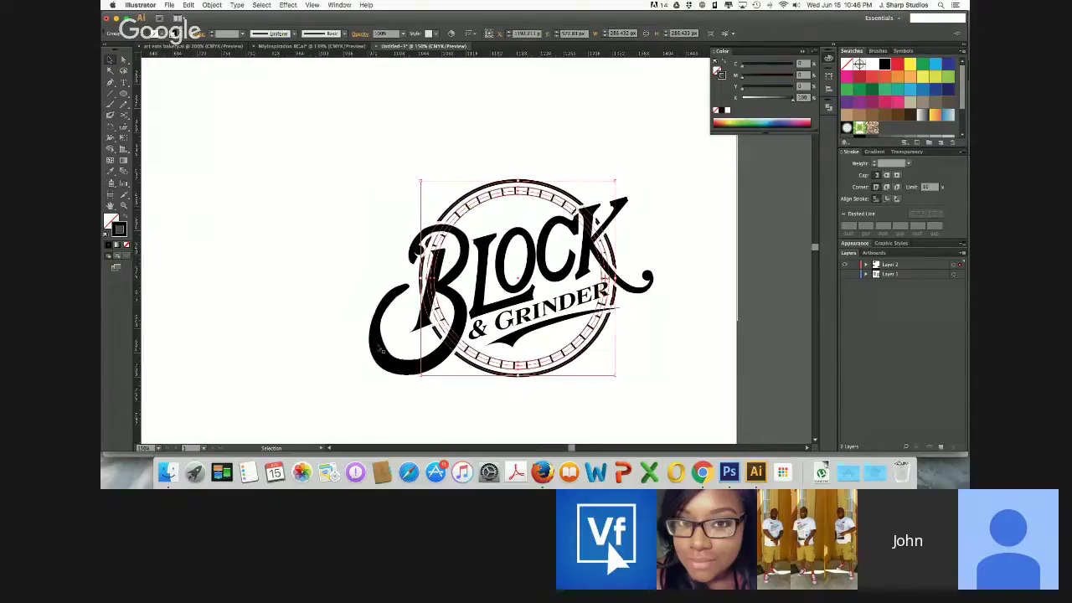
Try to shrink the logo lettering about its centre to about 383 px wide
click(381, 350)
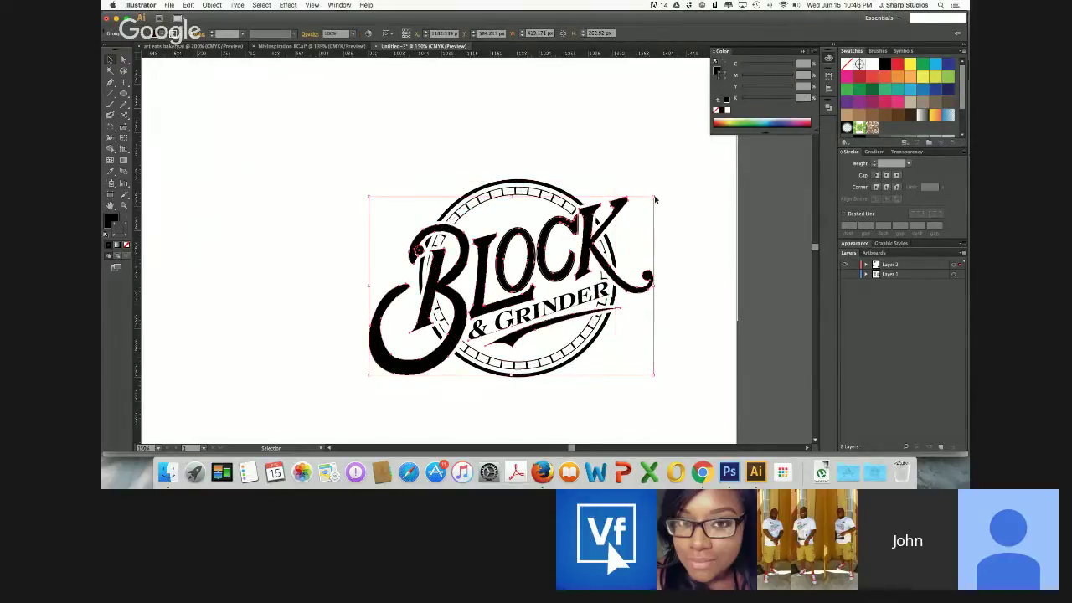
mouse_move(655, 198)
mouse_down()
mouse_move(664, 201)
mouse_move(651, 207)
mouse_up()
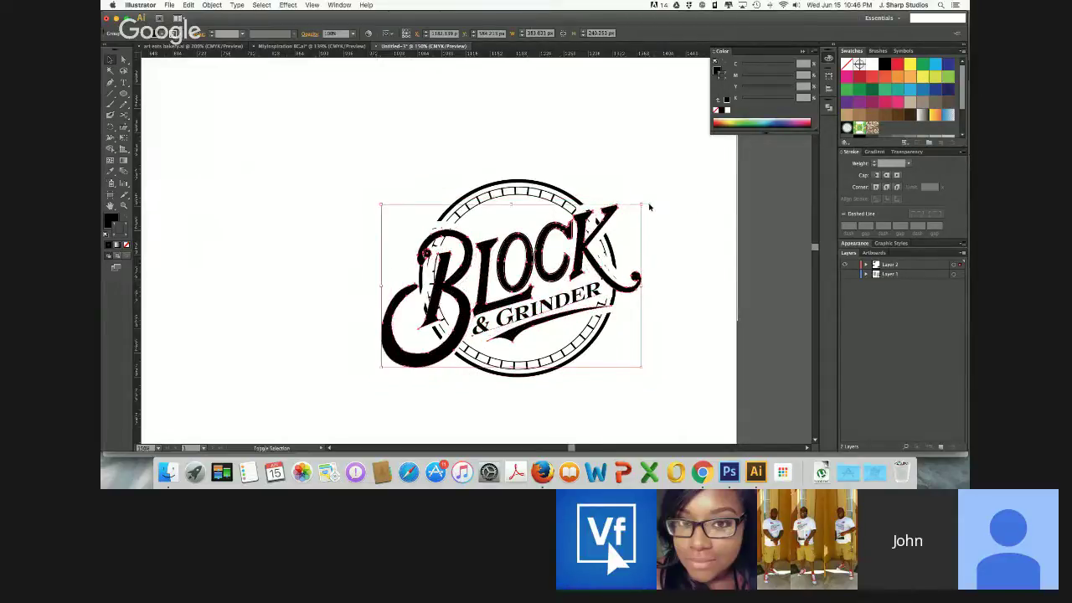
key(super+z)
click(354, 162)
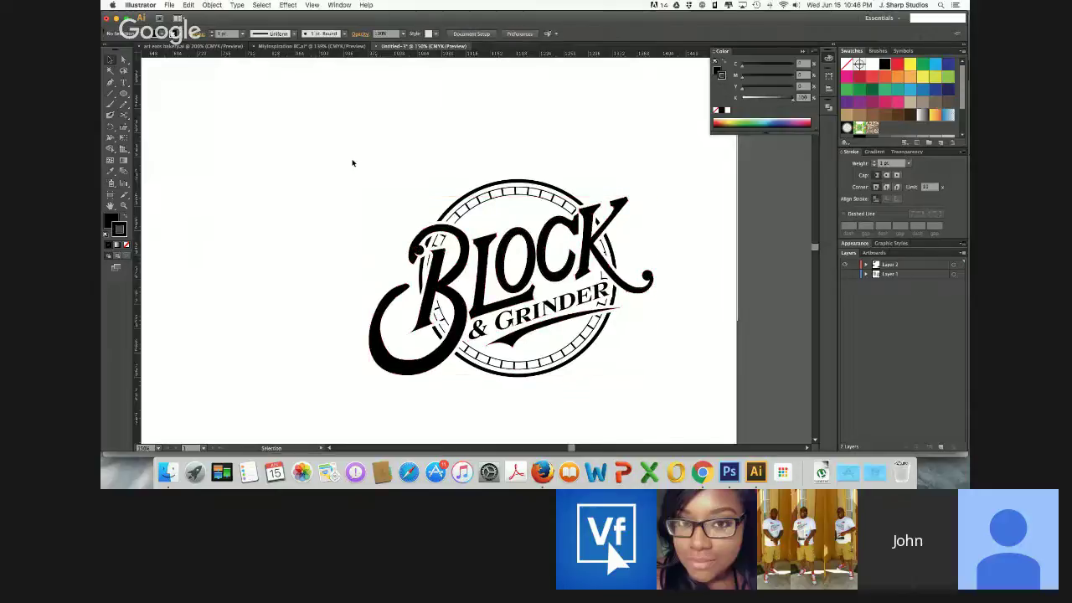
Draw a circle about 311 px wide, centred on the badge and just outside its thick outer ring
scroll(353, 163, down, 3)
click(123, 94)
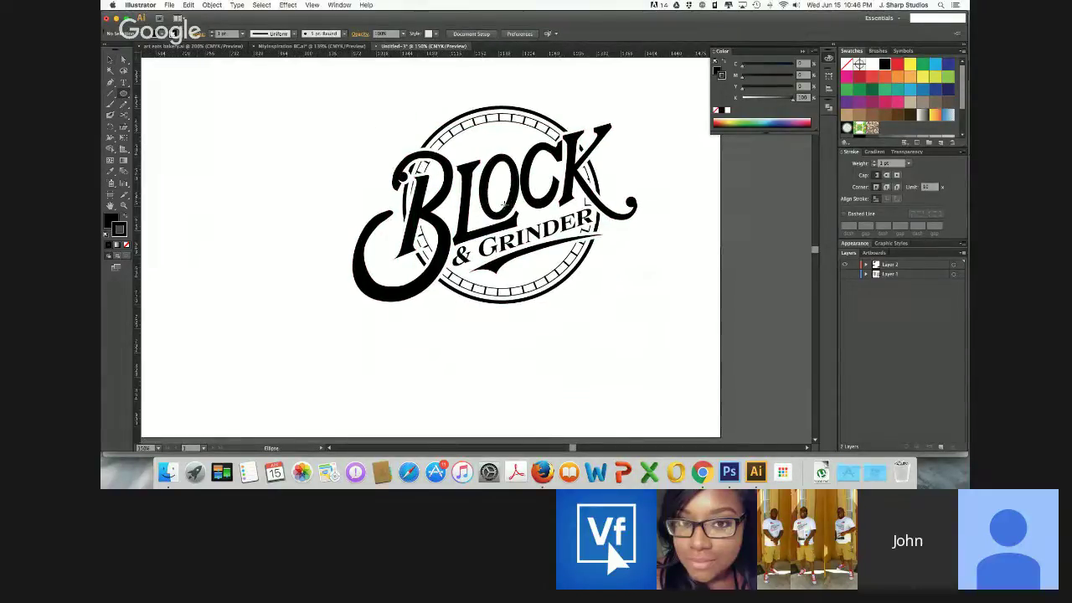
drag(503, 204, 606, 228)
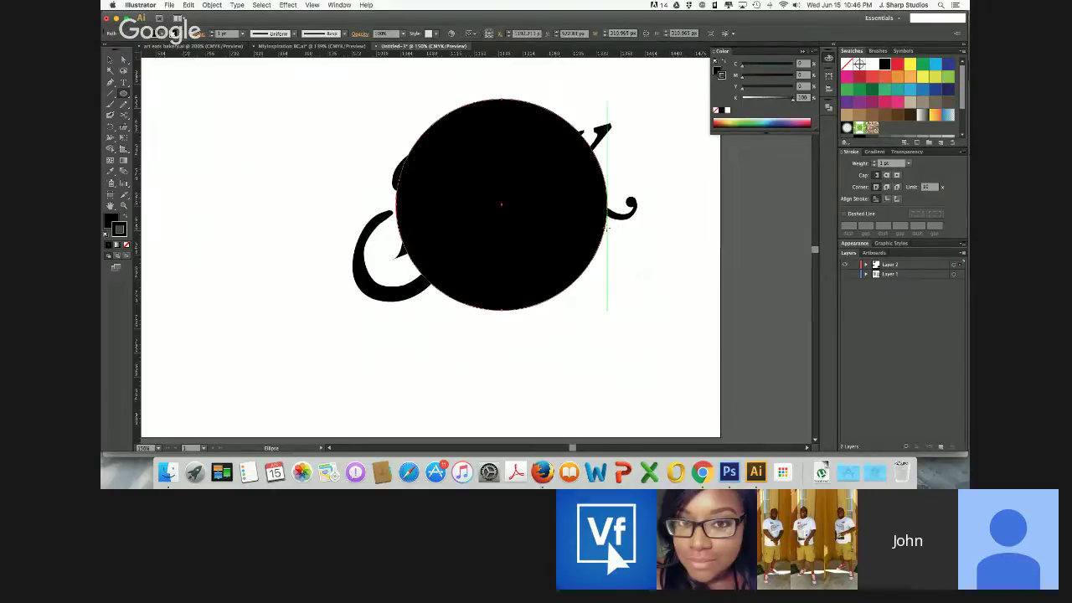
Remove both the fill and the stroke from the new outer circle so it serves as a text path
click(104, 237)
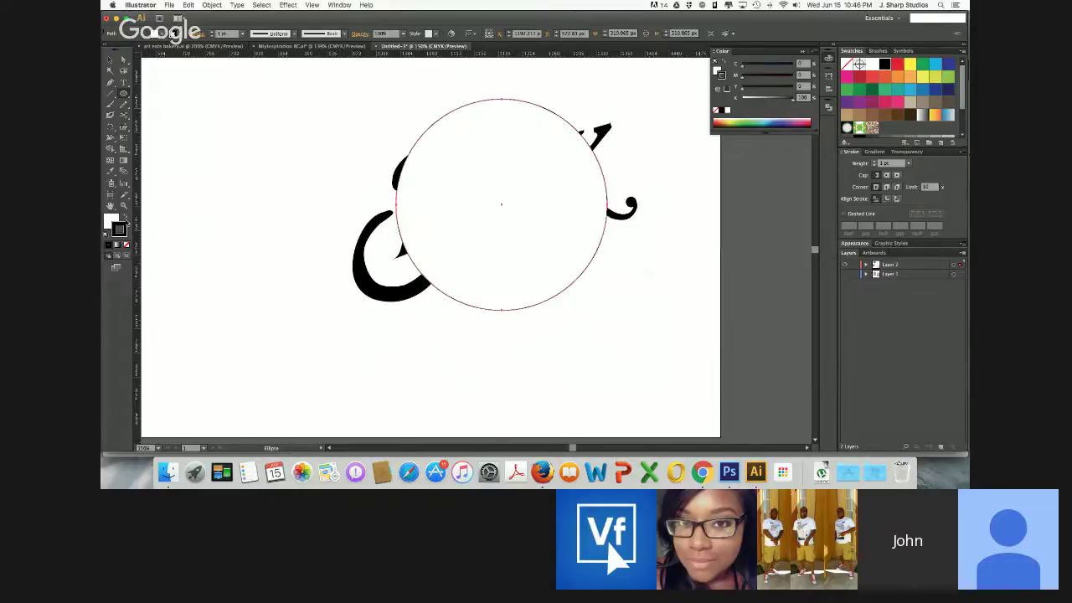
click(126, 217)
click(109, 220)
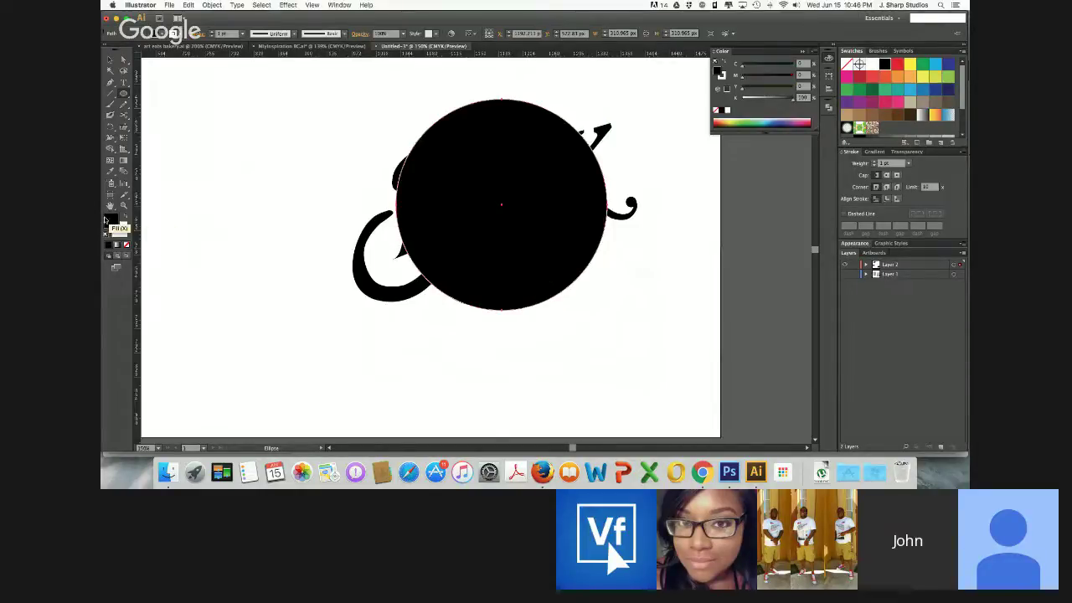
click(125, 217)
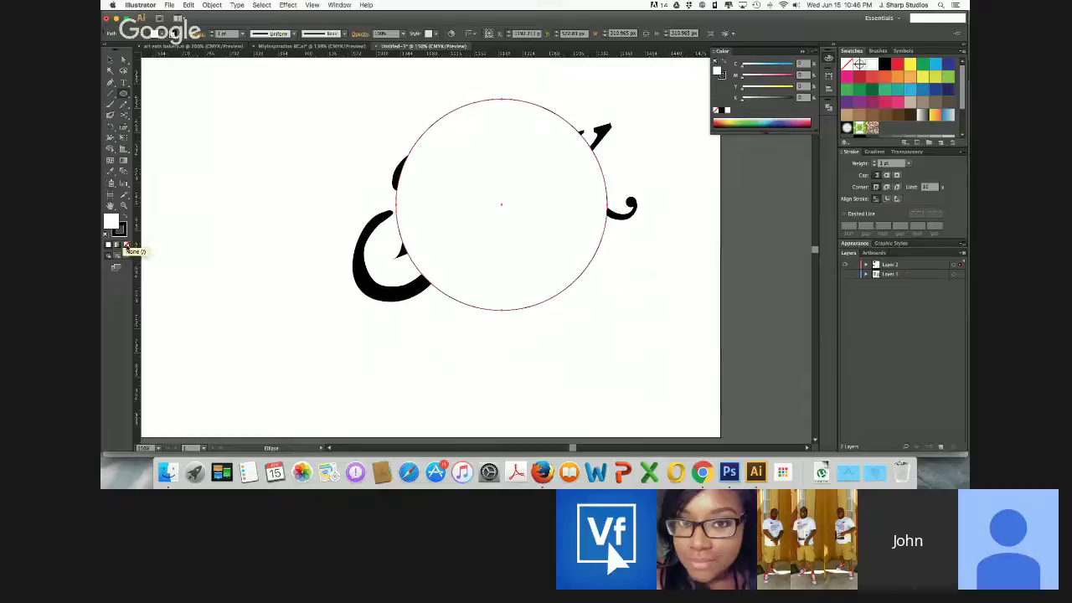
click(128, 244)
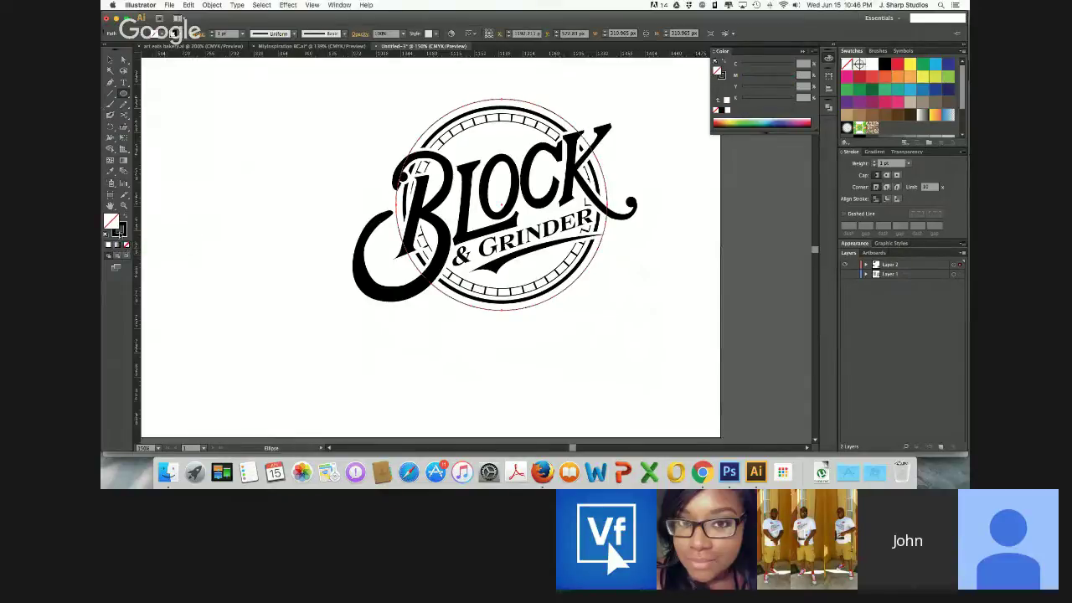
click(110, 58)
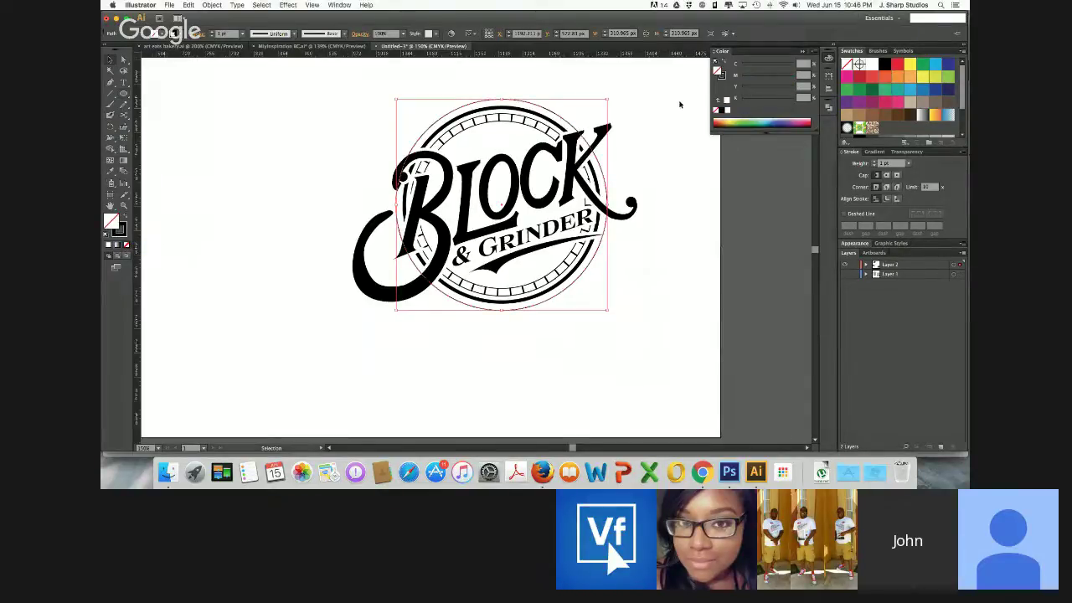
click(123, 234)
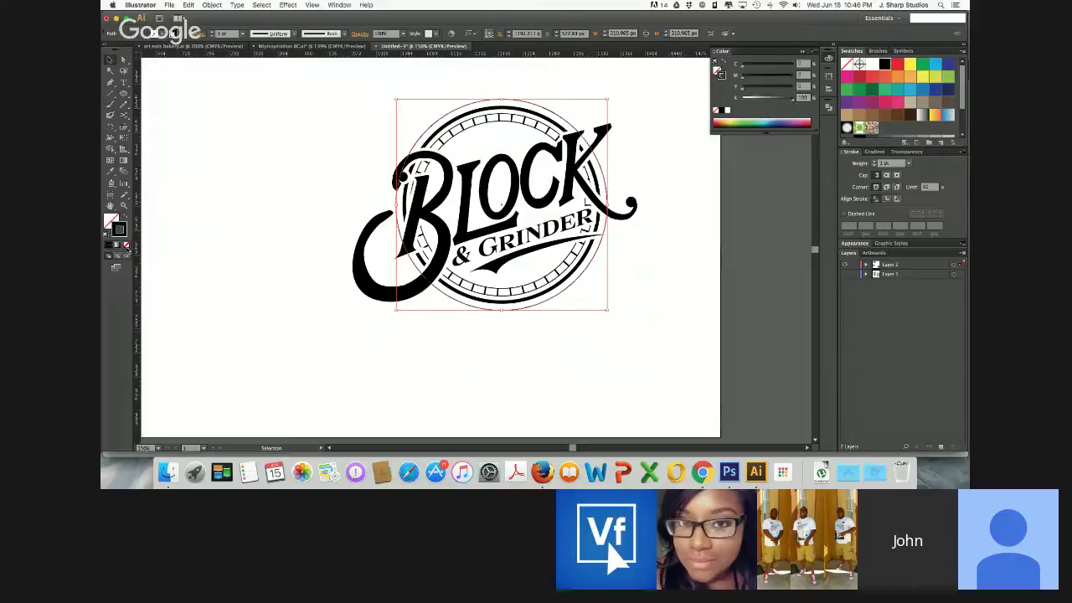
click(127, 244)
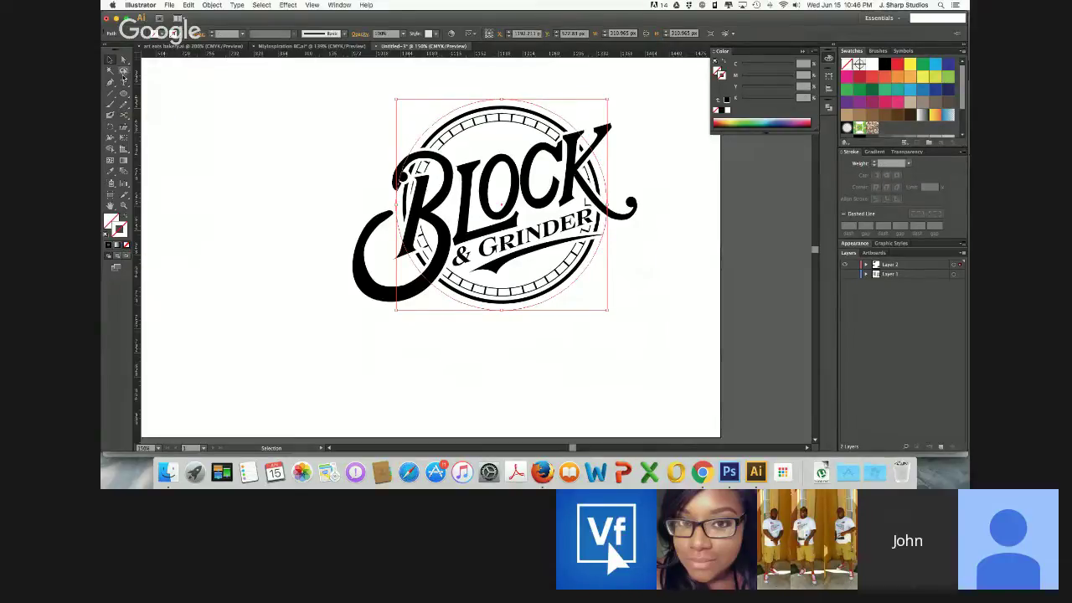
Show Layer 1 and move the red round Block & Grinder reference badge beside the new ringed badge
drag(124, 73, 144, 102)
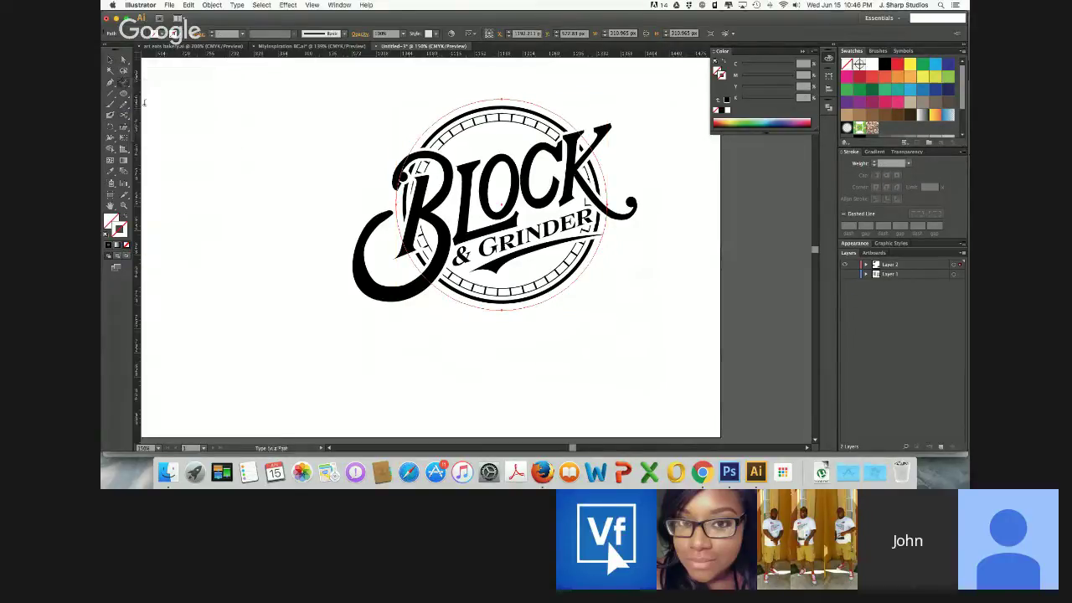
key(super+minus)
key(super+minus)
scroll(144, 103, up, 5)
scroll(144, 103, left, 4)
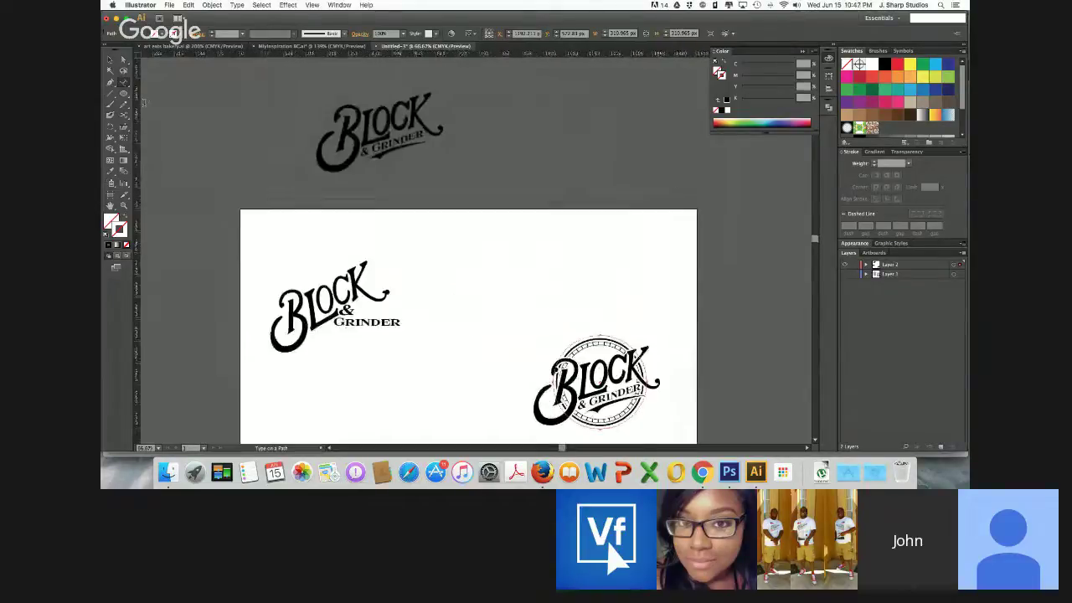
scroll(144, 102, left, 4)
scroll(144, 102, down, 5)
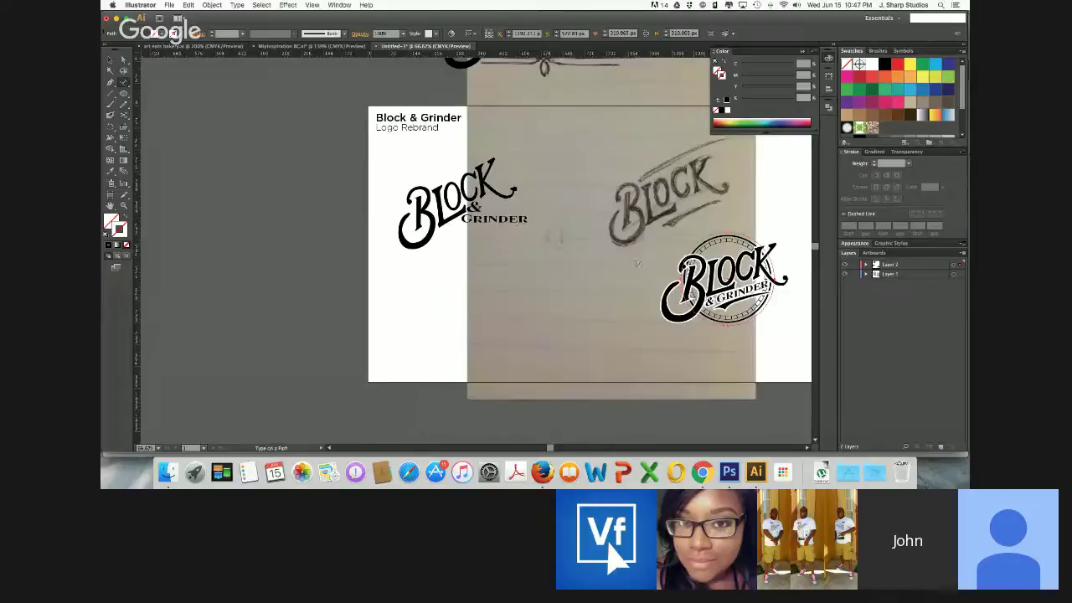
scroll(637, 263, up, 5)
scroll(637, 263, right, 2)
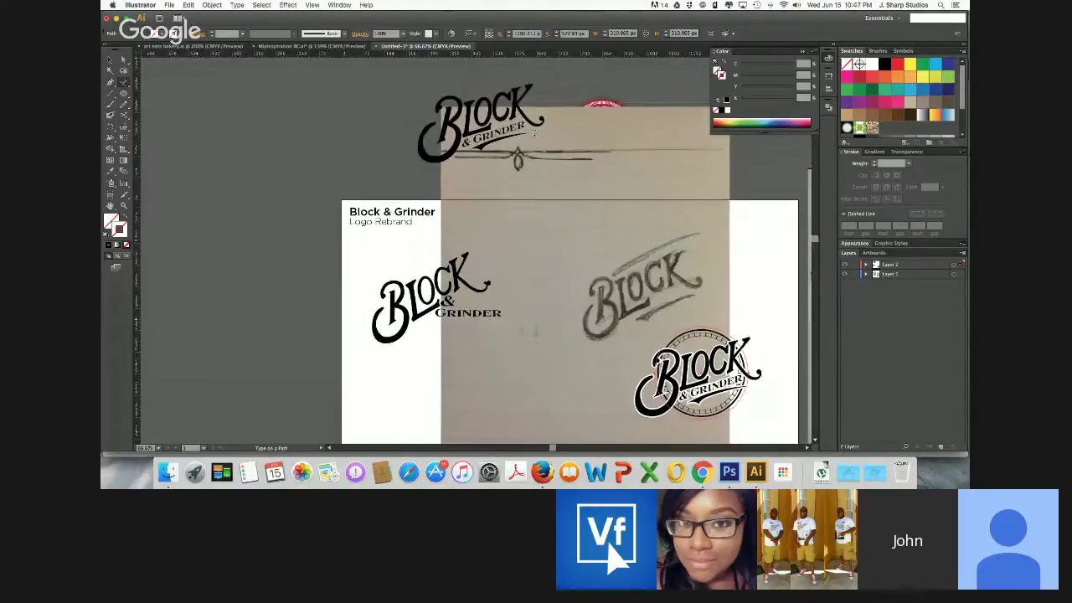
key(v)
click(593, 109)
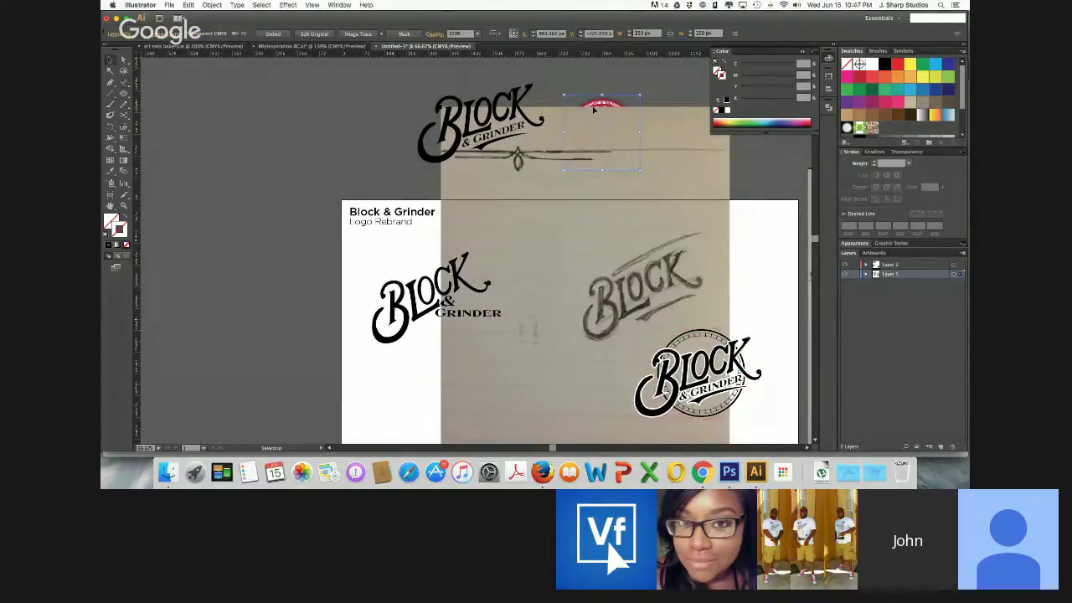
drag(593, 109, 786, 364)
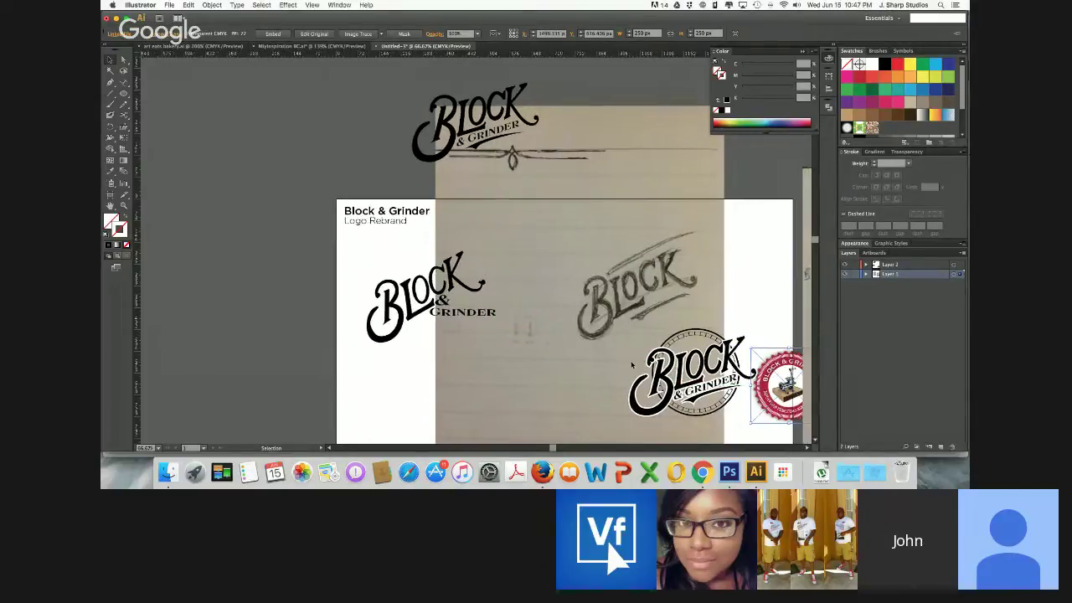
Move the red reference badge from Layer 1 to Layer 2 and hide Layer 1
scroll(671, 366, down, 2)
scroll(671, 366, right, 3)
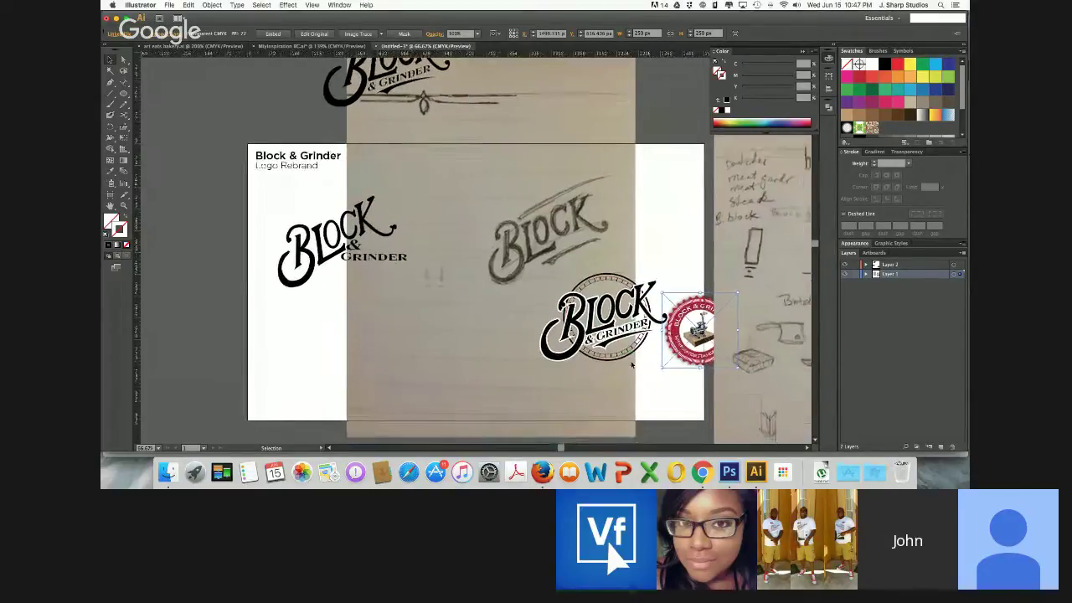
scroll(631, 365, right, 1)
scroll(632, 364, down, 1)
scroll(632, 364, right, 1)
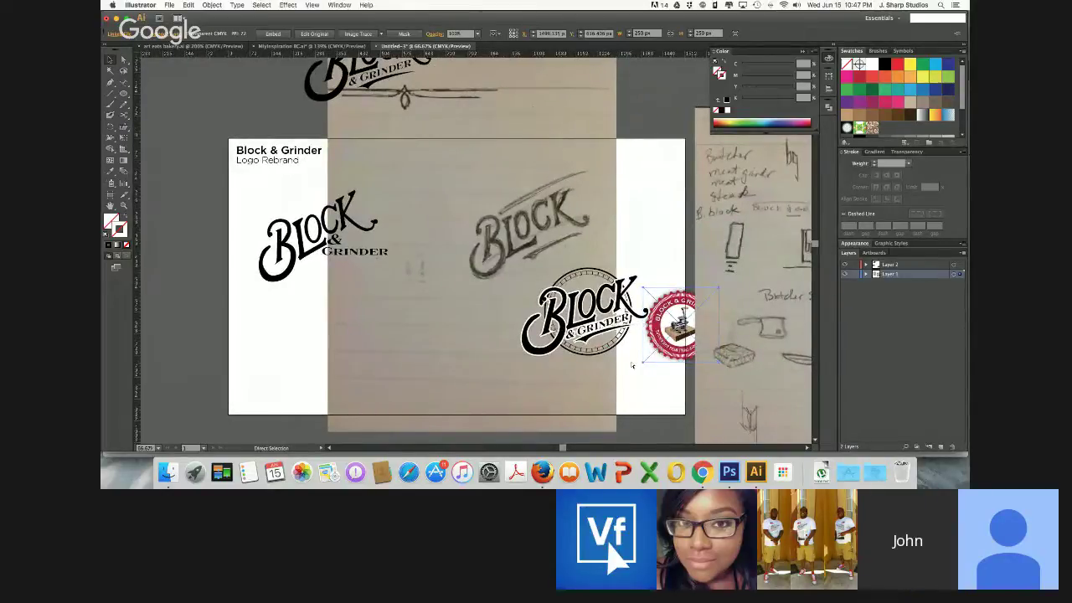
scroll(632, 365, up, 5)
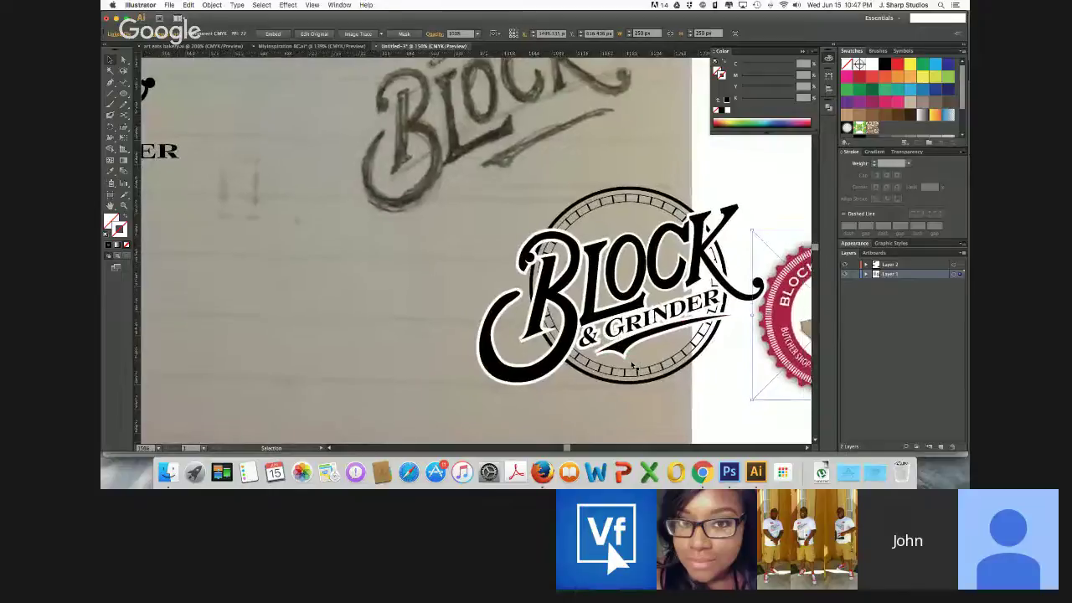
scroll(632, 364, right, 4)
scroll(631, 364, down, 2)
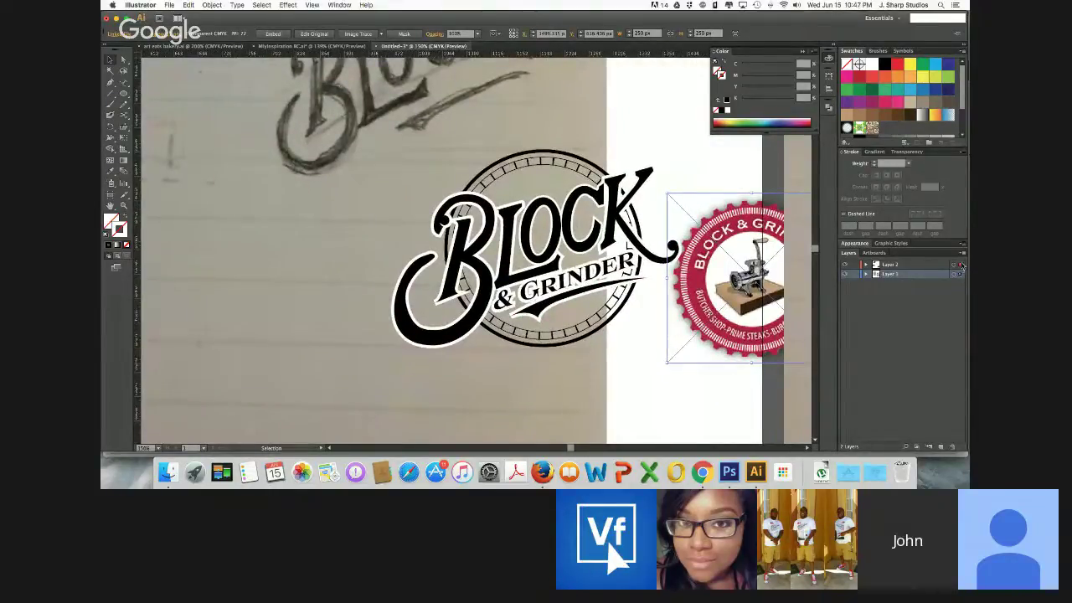
drag(960, 274, 962, 265)
click(846, 275)
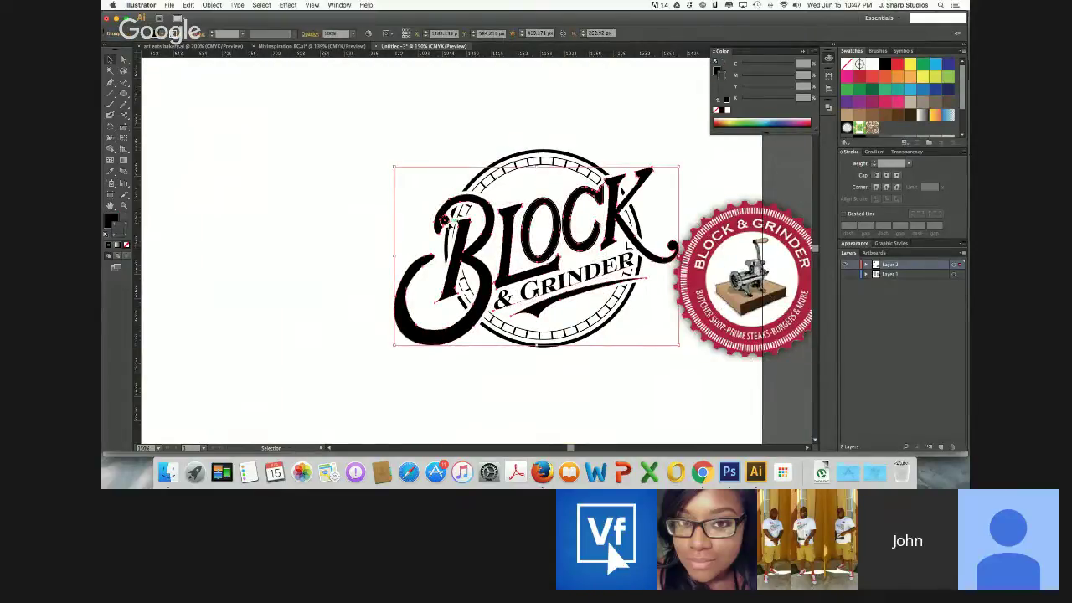
Inside the black lettering group, move the B's round end dot down to the tip of its upper-left curl
key(super+equal)
key(super+equal)
key(super+equal)
scroll(450, 226, left, 3)
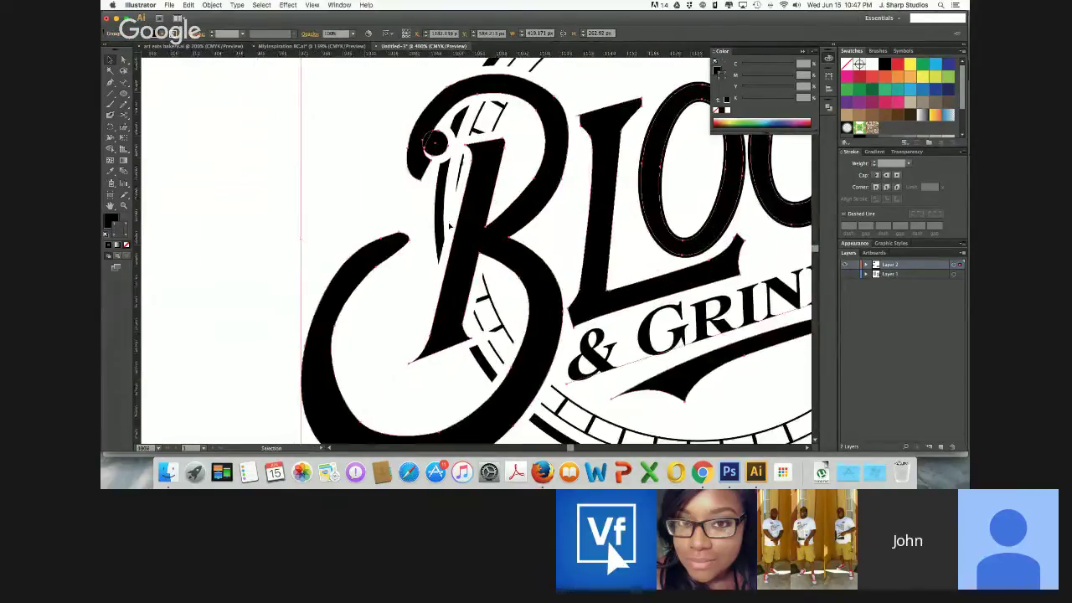
double_click(434, 144)
drag(434, 145, 425, 165)
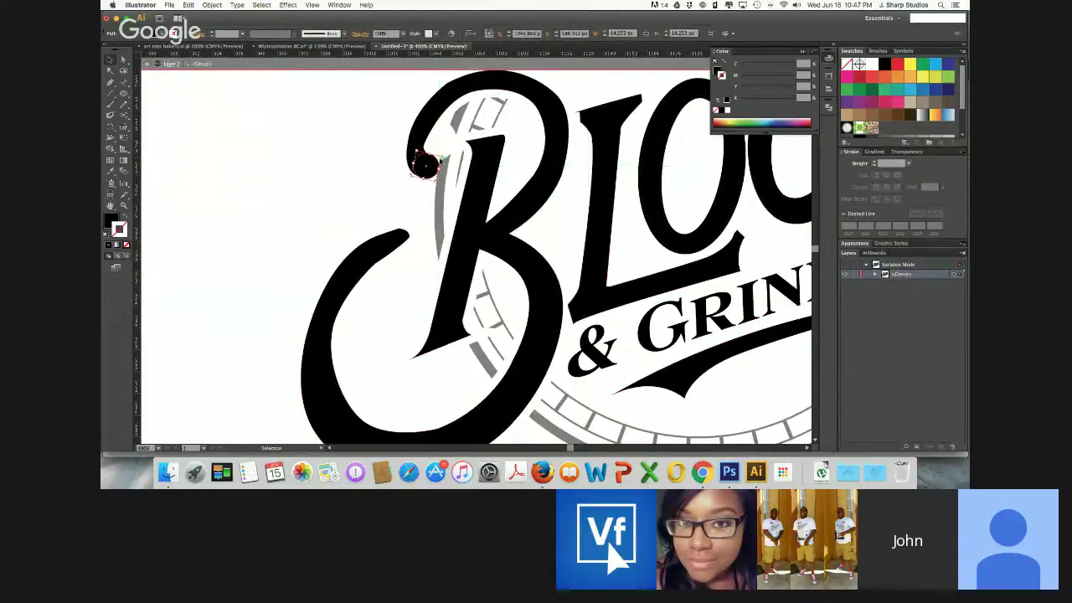
click(447, 146)
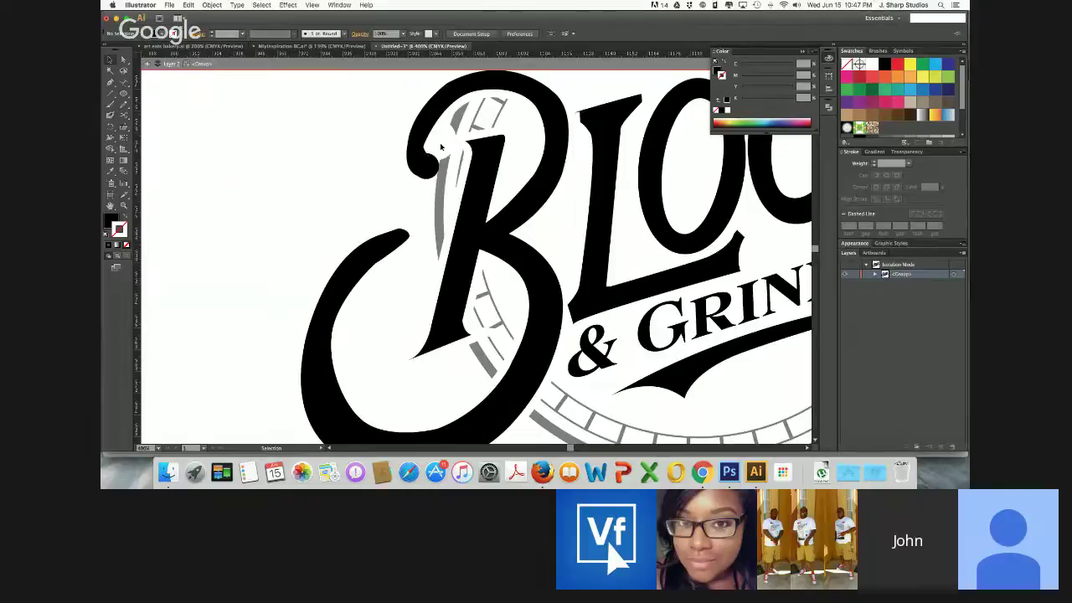
key(Escape)
click(437, 155)
click(439, 147)
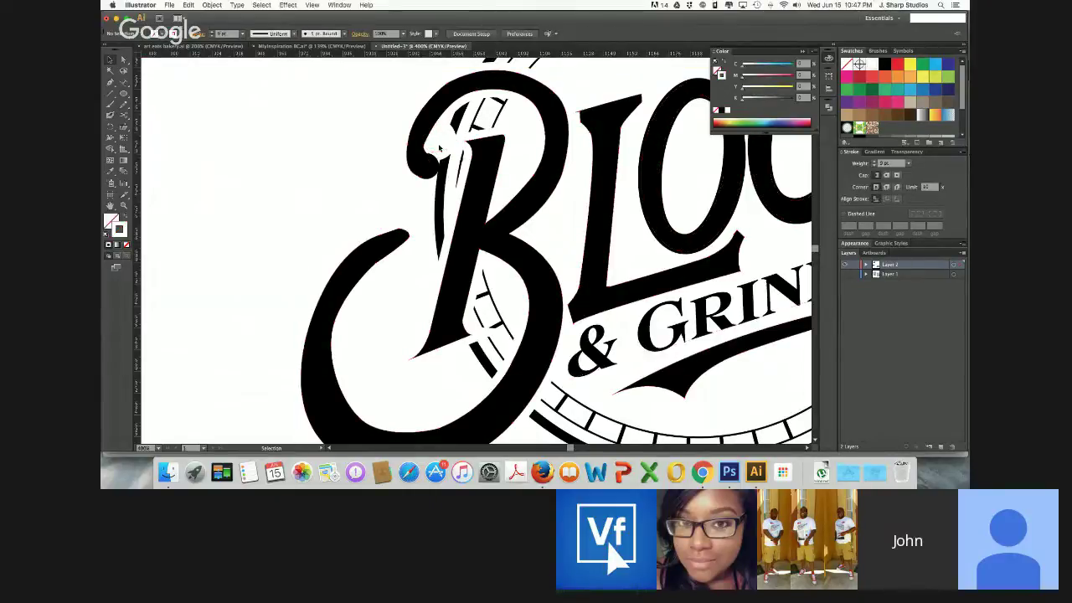
Ungroup the white outline copy and move its small circle over the B's relocated end dot
click(448, 145)
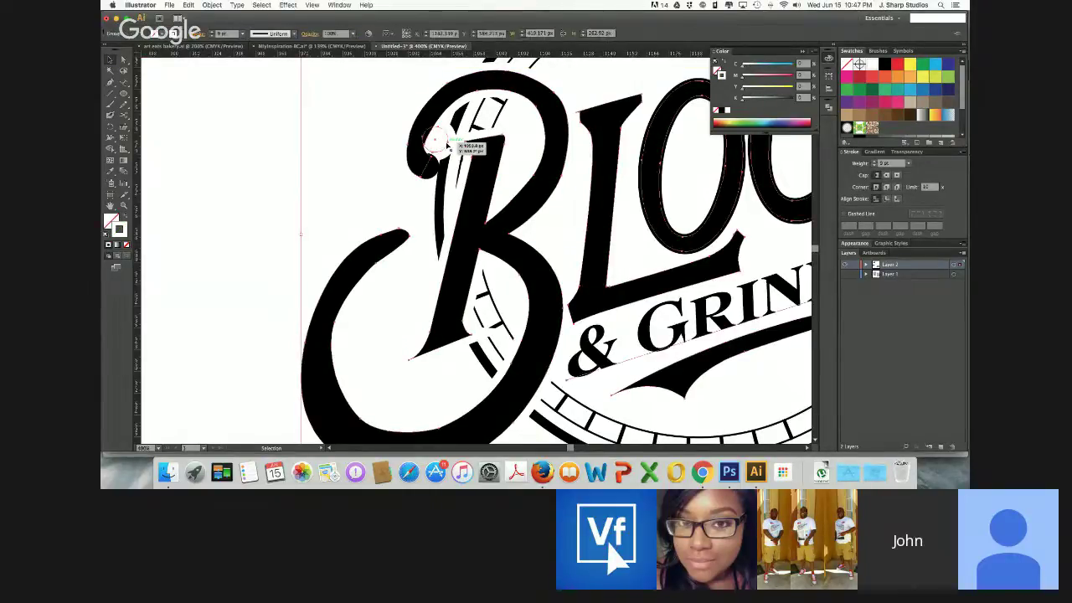
right_click(445, 144)
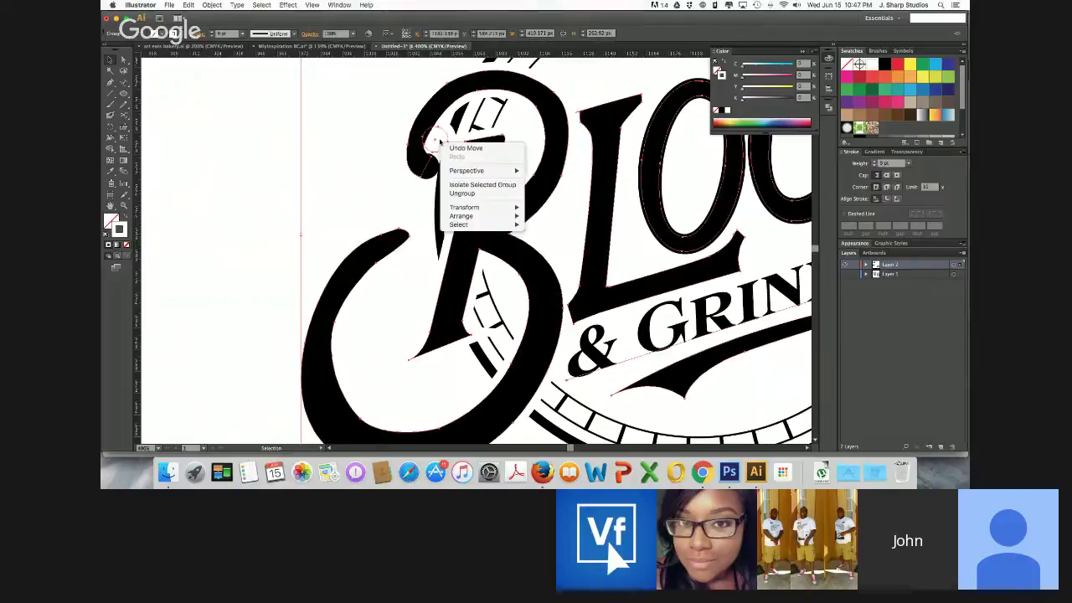
click(453, 193)
click(363, 163)
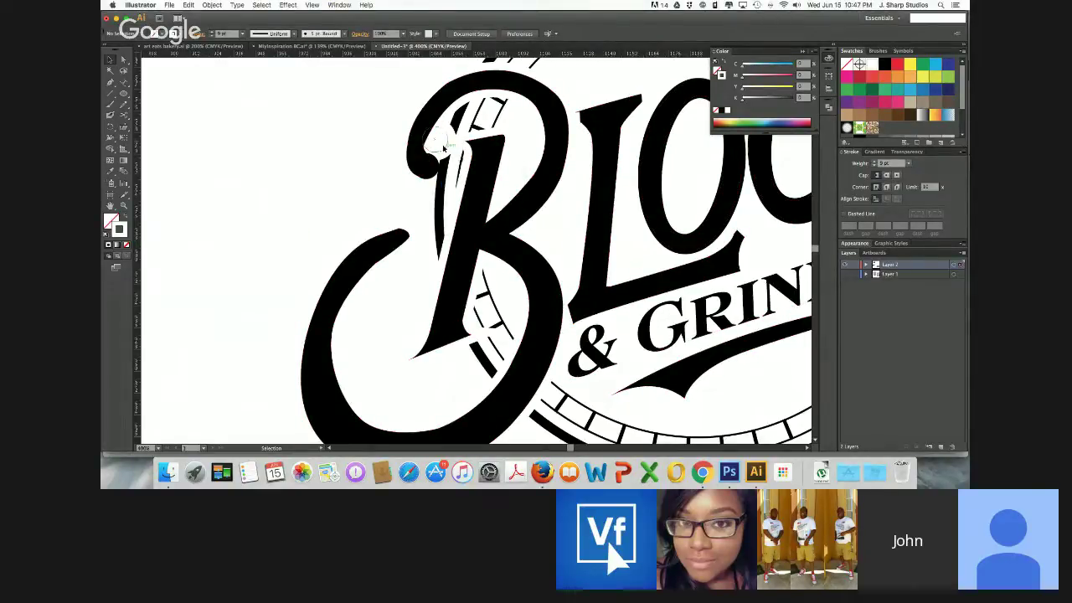
drag(444, 146, 421, 162)
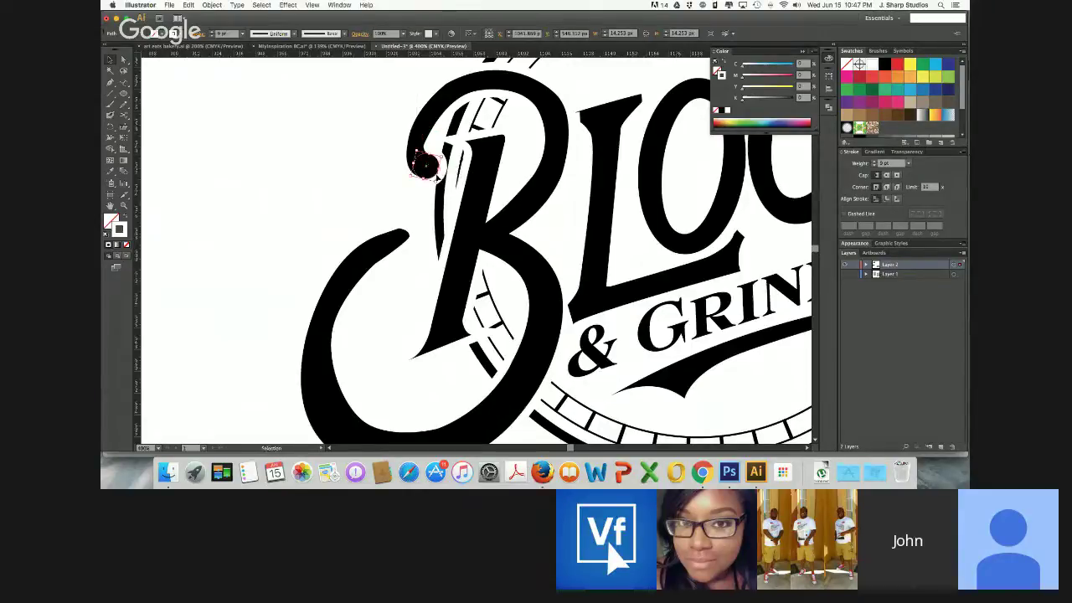
click(380, 146)
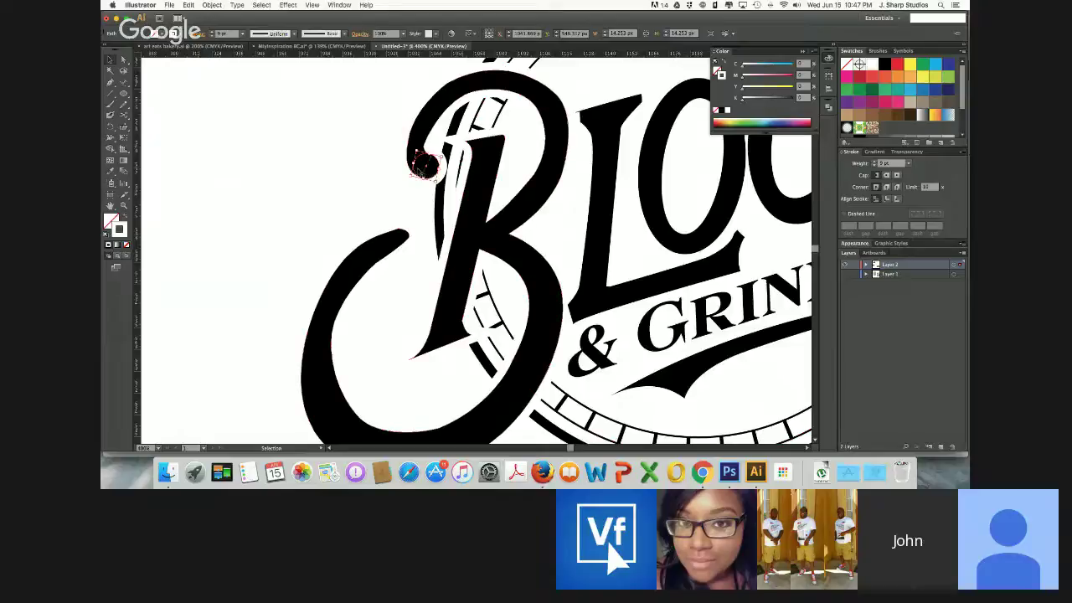
Select the black lettering with its white outline pieces, leave out the outer circle path, and group them
drag(385, 140, 427, 190)
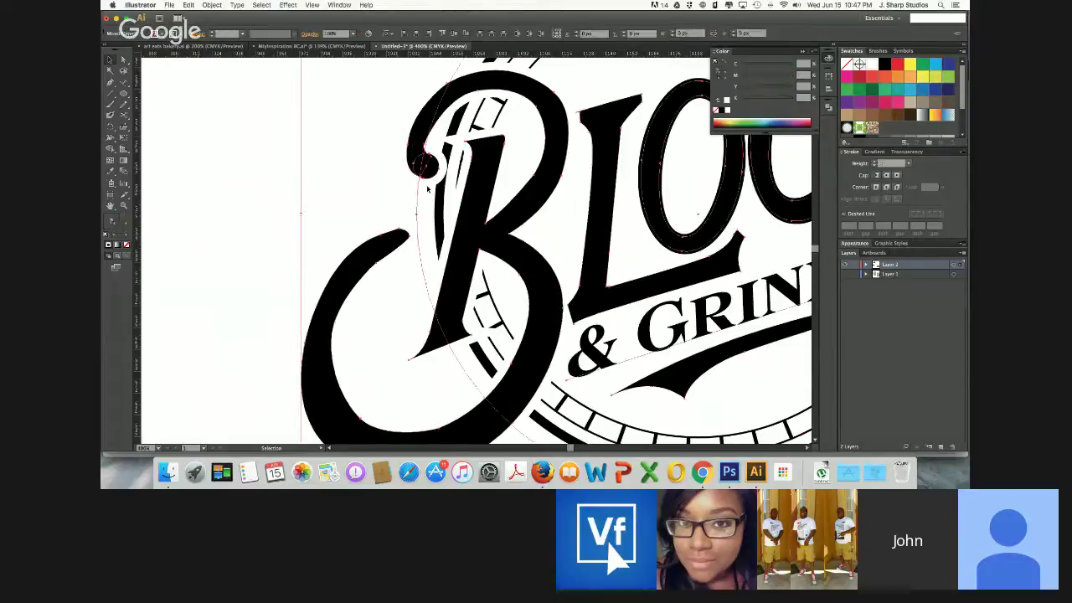
key(super+minus)
key(super+minus)
key(super+minus)
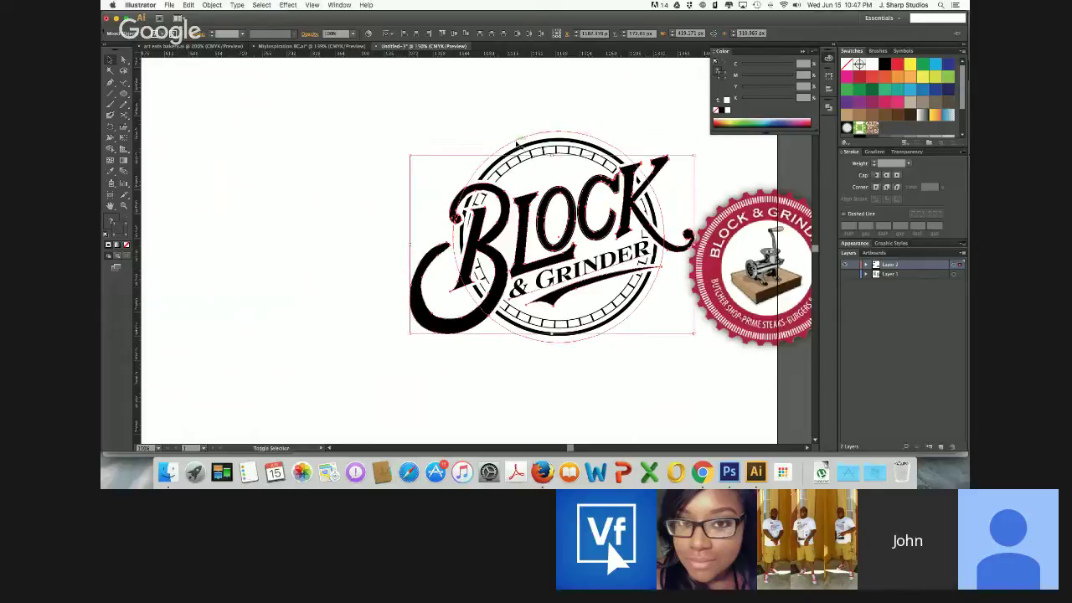
key(a)
shift+click(517, 144)
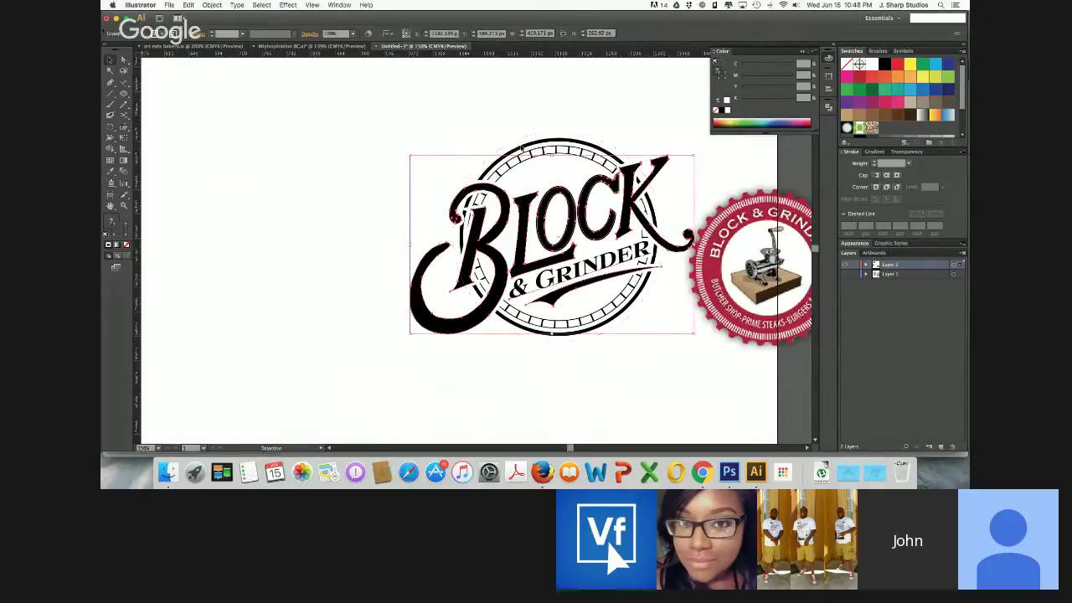
Move the red reference badge slightly up and away from the lettering's K
scroll(516, 146, right, 3)
click(586, 241)
drag(717, 257, 742, 222)
Add the path text "BUTCHER SHOP • PRIME STEAKS • BURGERS" along the outer circle
click(503, 351)
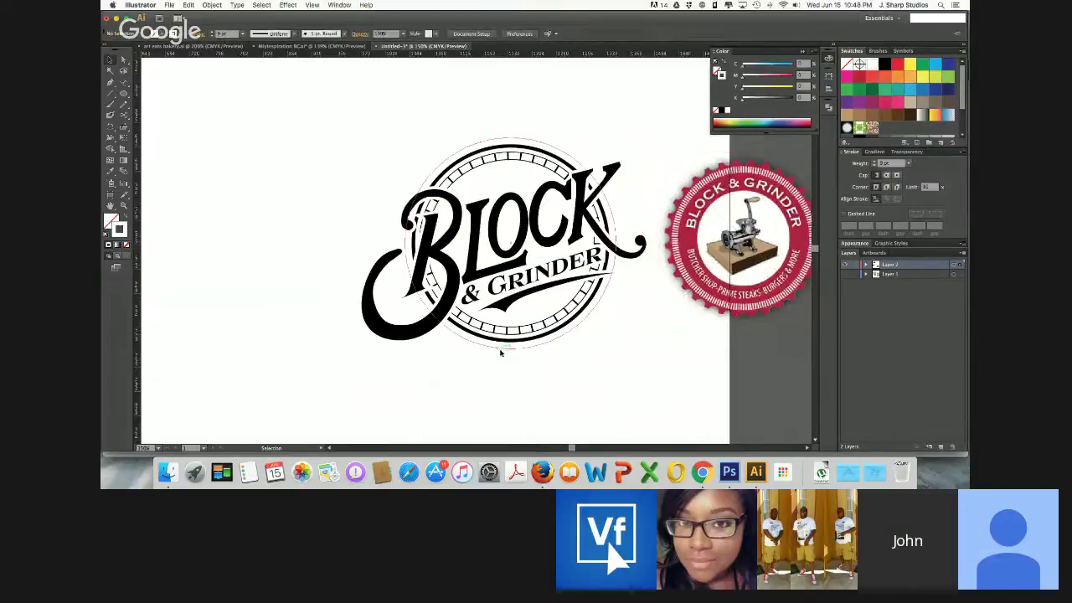
click(502, 350)
click(125, 85)
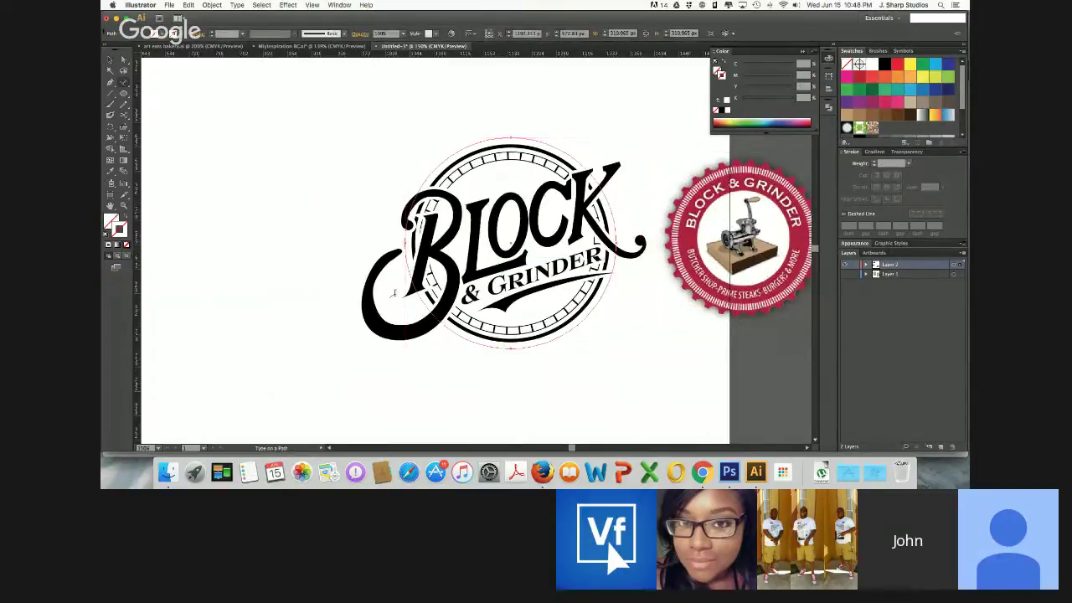
click(459, 335)
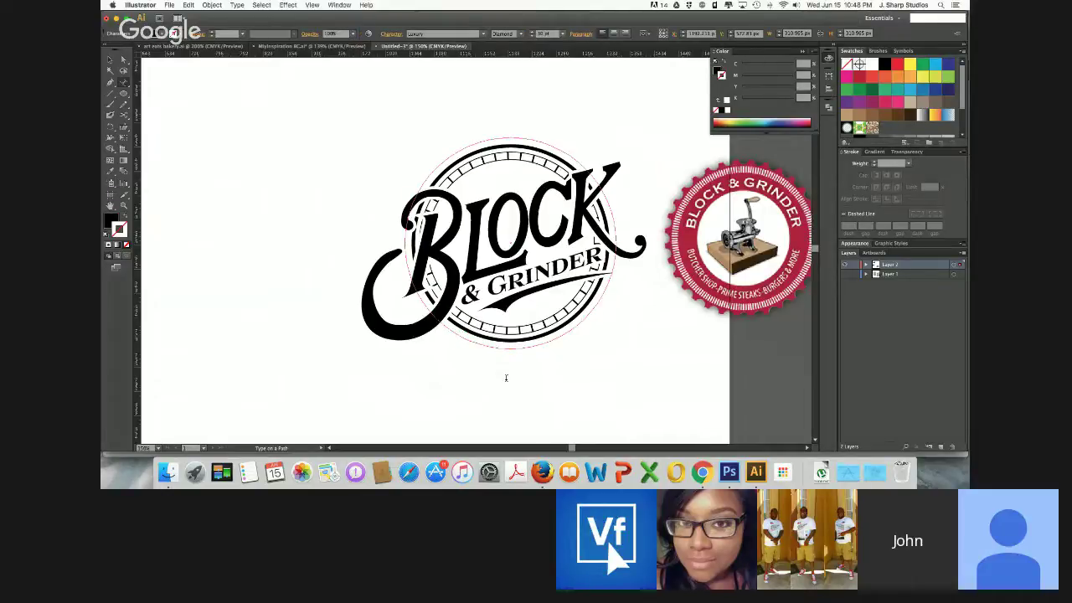
text(BUT)
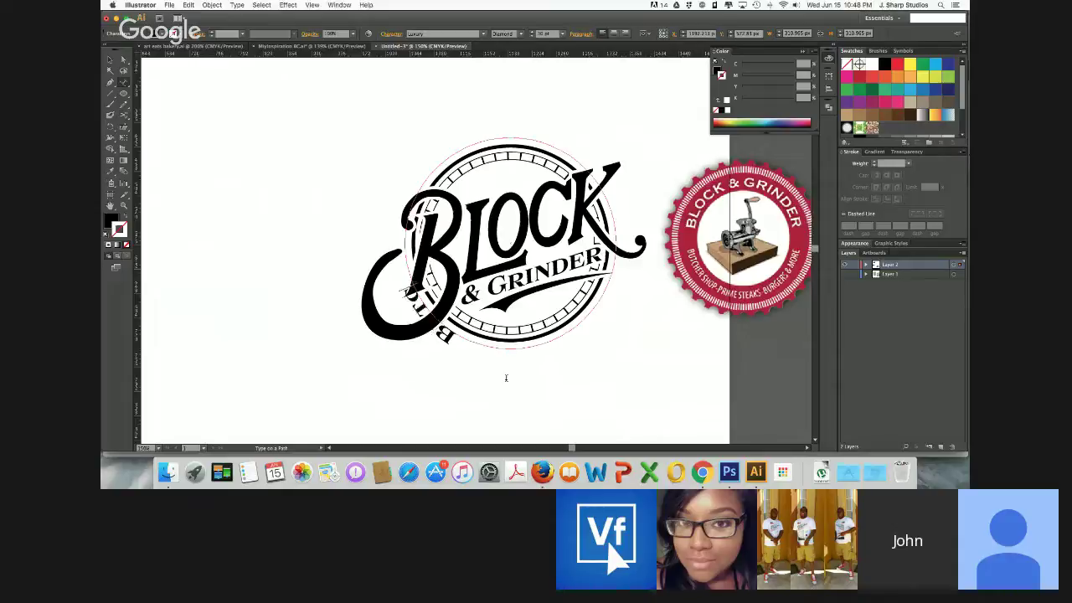
text(CHER SHOP)
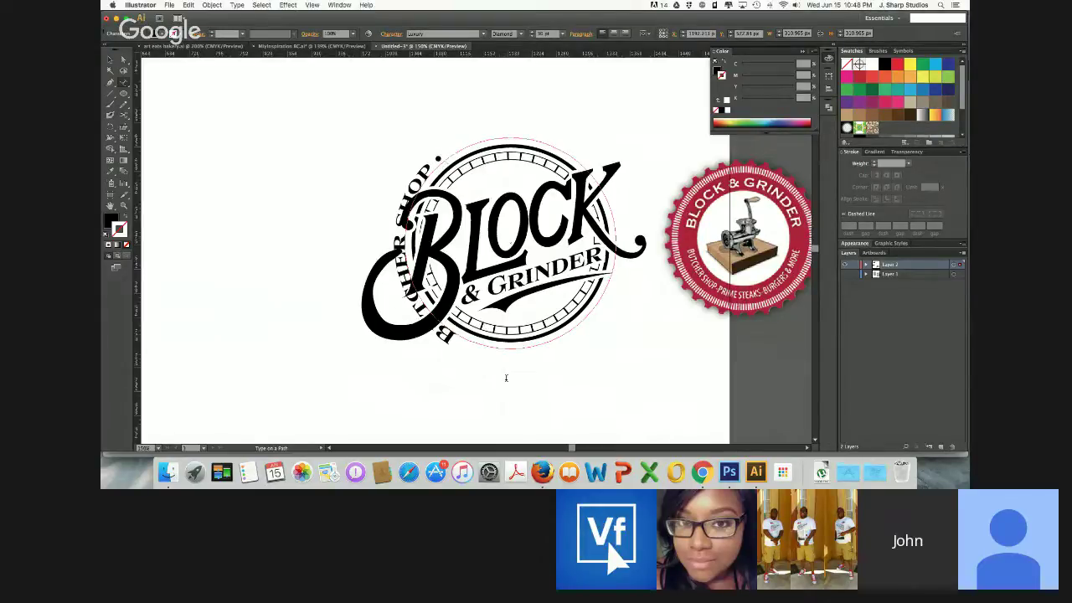
text( • PRIME STEAKS • )
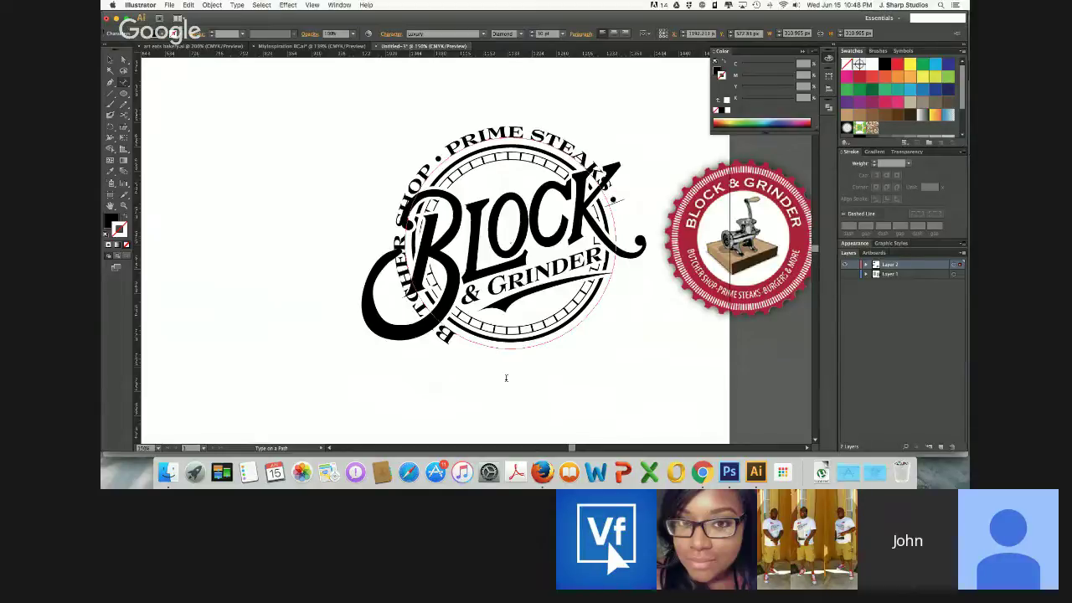
text(BURGERS)
key(Escape)
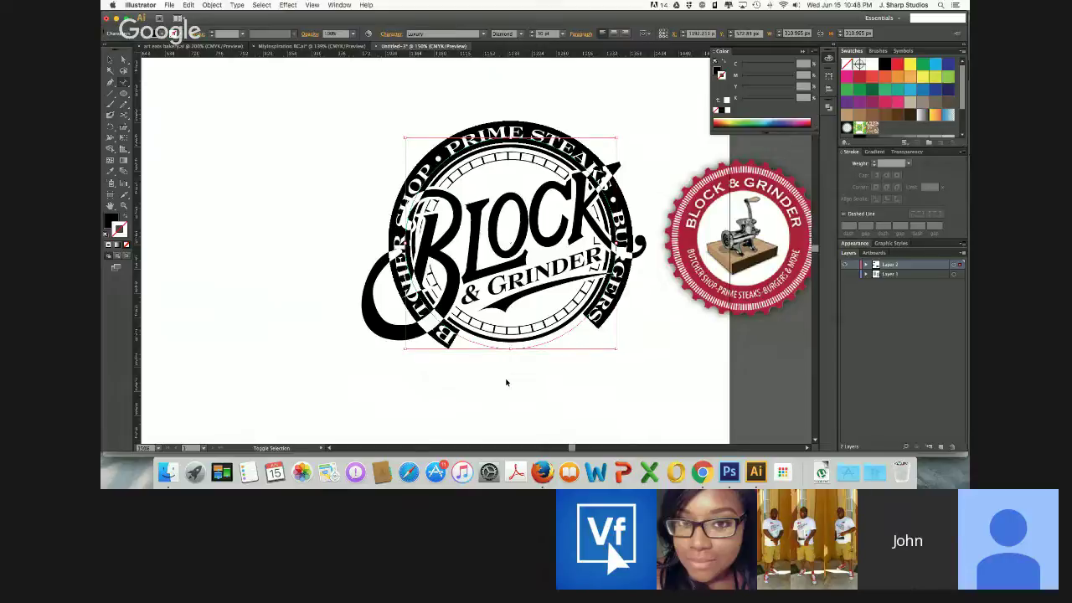
Reduce the circular tagline's font size to 10 pt and set its font style to Platinum
key(shift+super+comma)
key(shift+super+comma)
key(shift+super+comma)
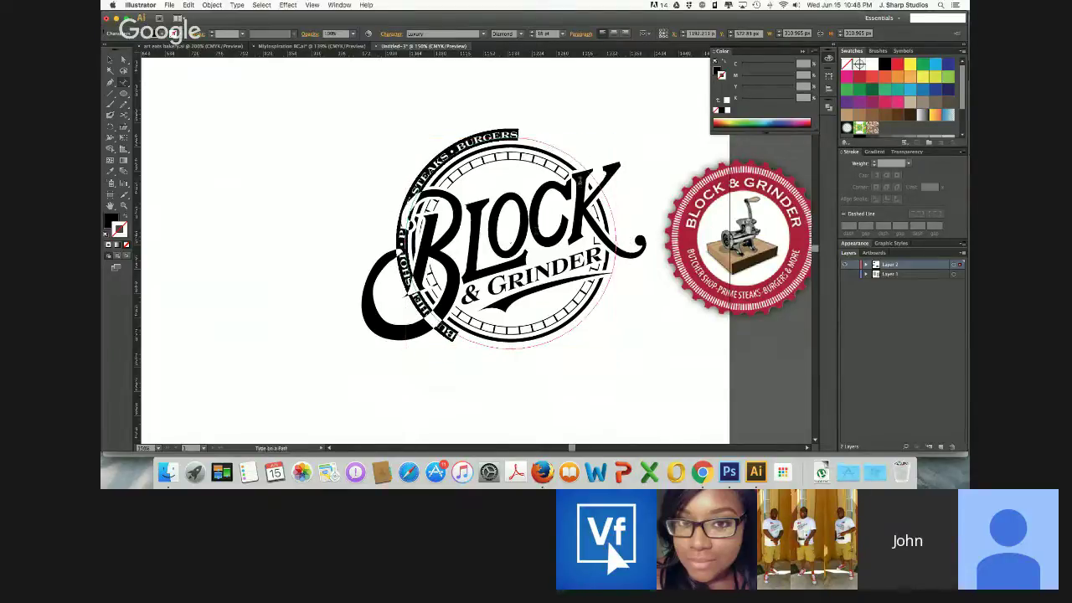
click(522, 34)
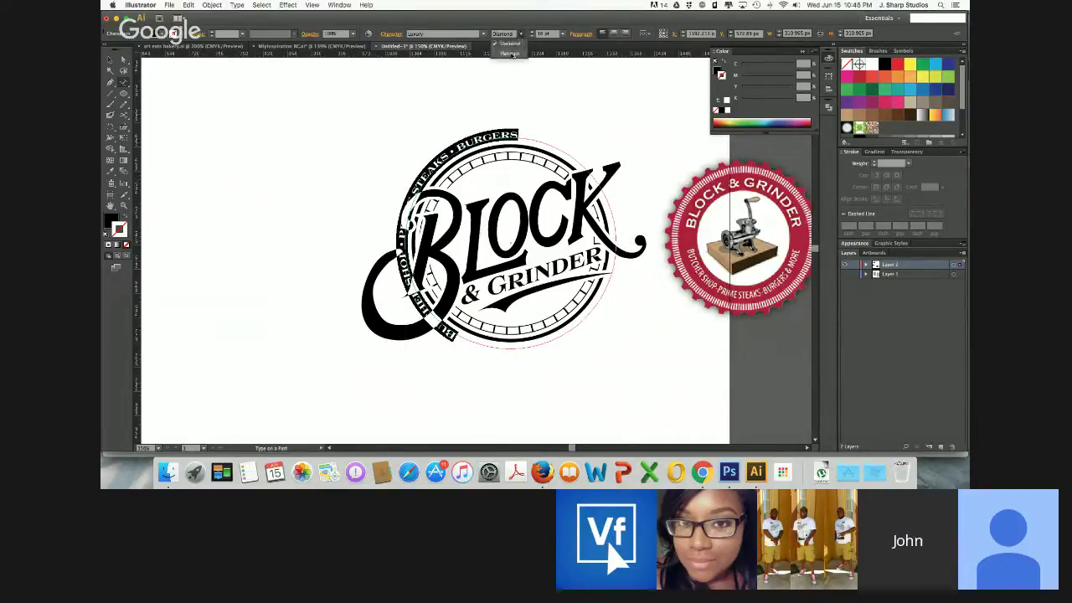
click(513, 54)
Reposition the tagline along the bottom of the circle, flipped inside the path so it reads upright
click(112, 60)
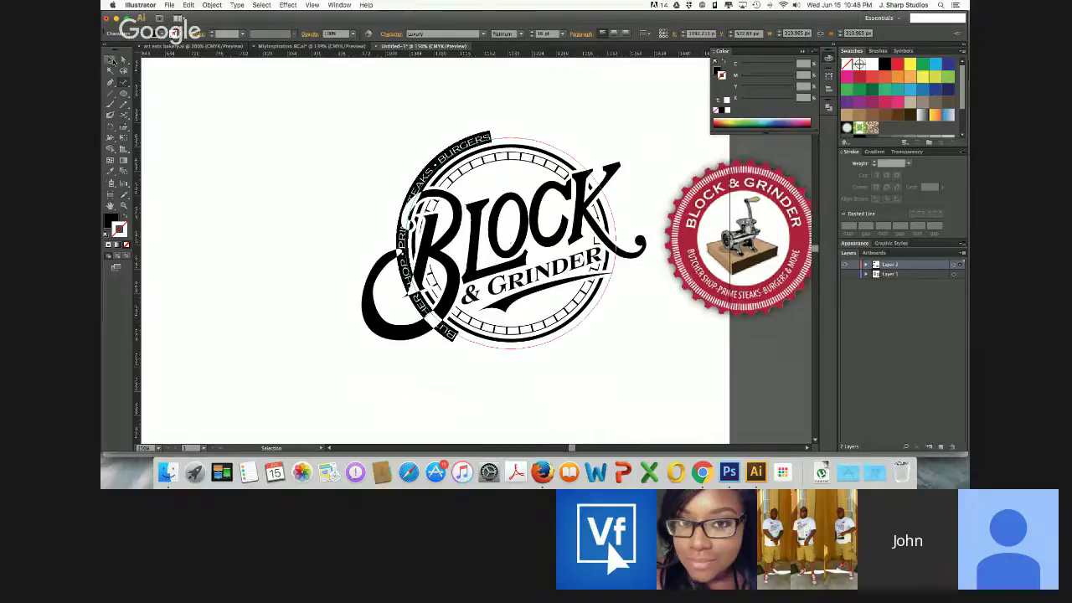
click(402, 185)
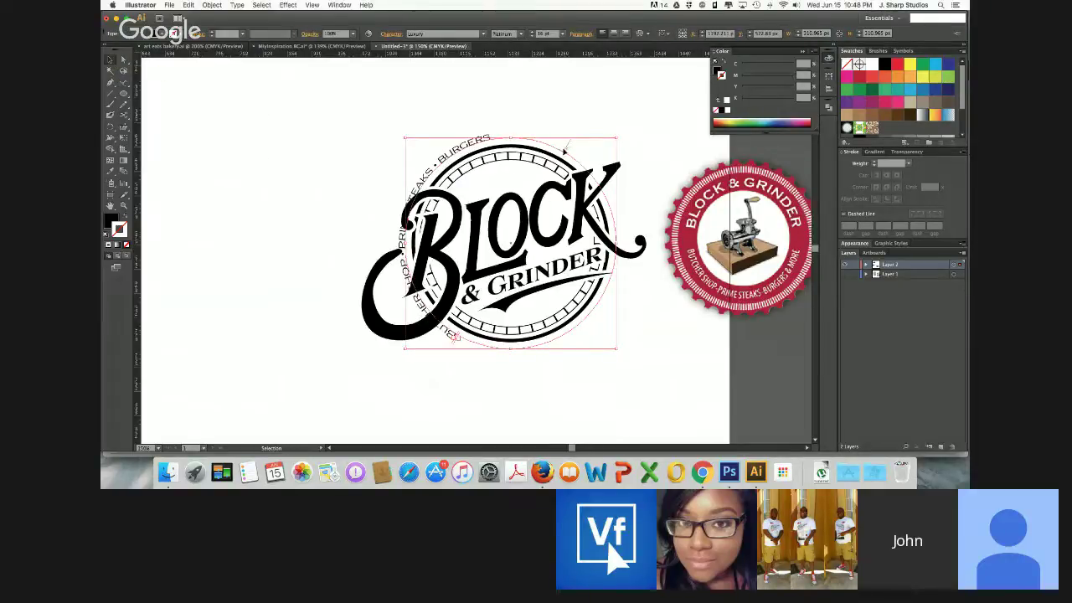
drag(568, 150, 598, 189)
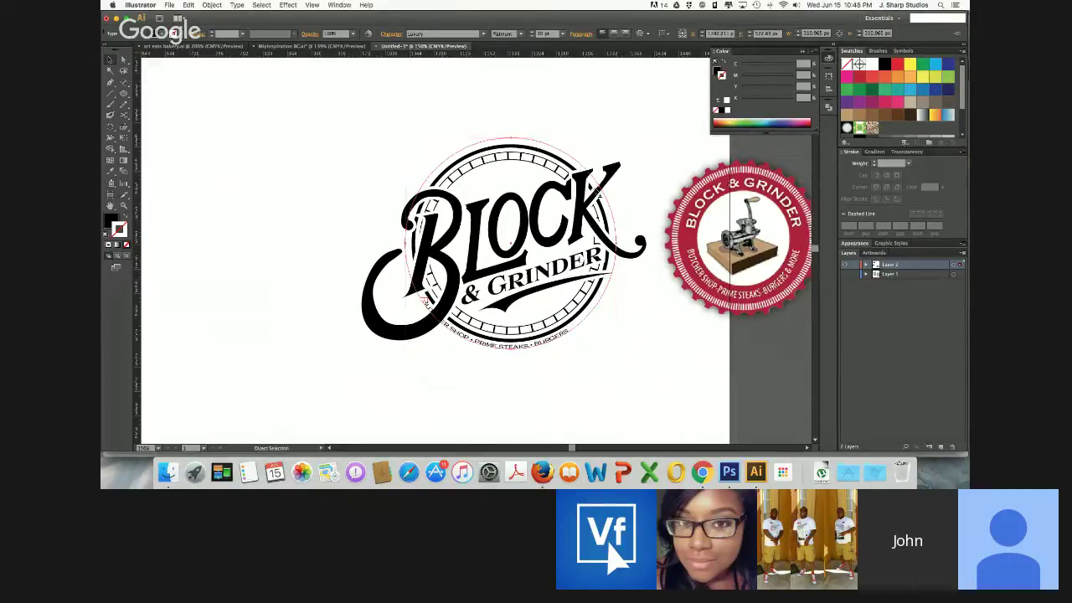
Give the tagline text a black stroke of 0.5 pt to thicken its letters
key(super+equal)
key(super+equal)
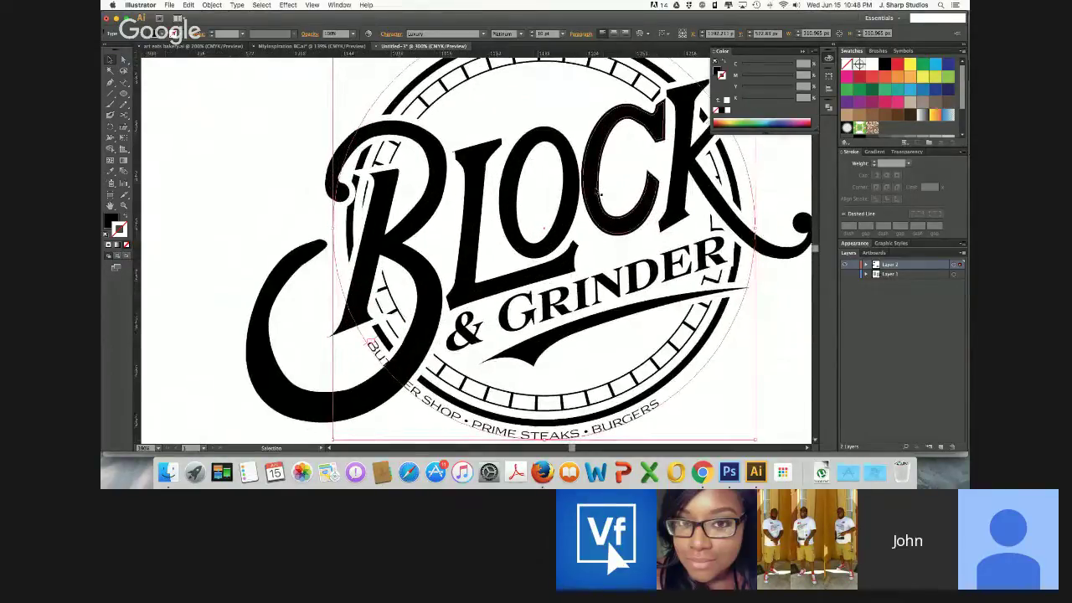
scroll(597, 192, down, 5)
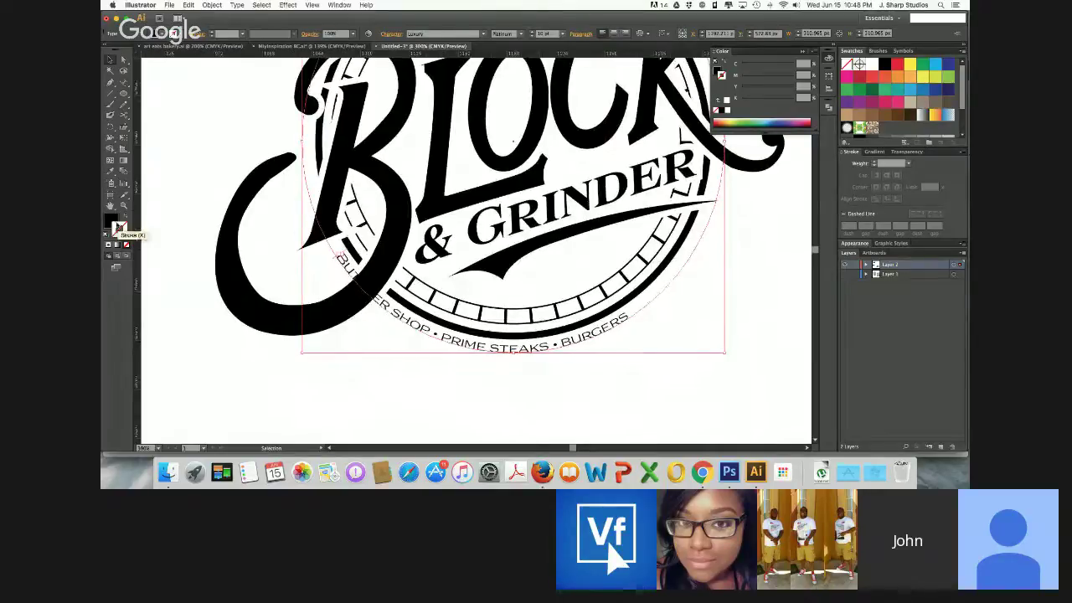
drag(115, 223, 123, 227)
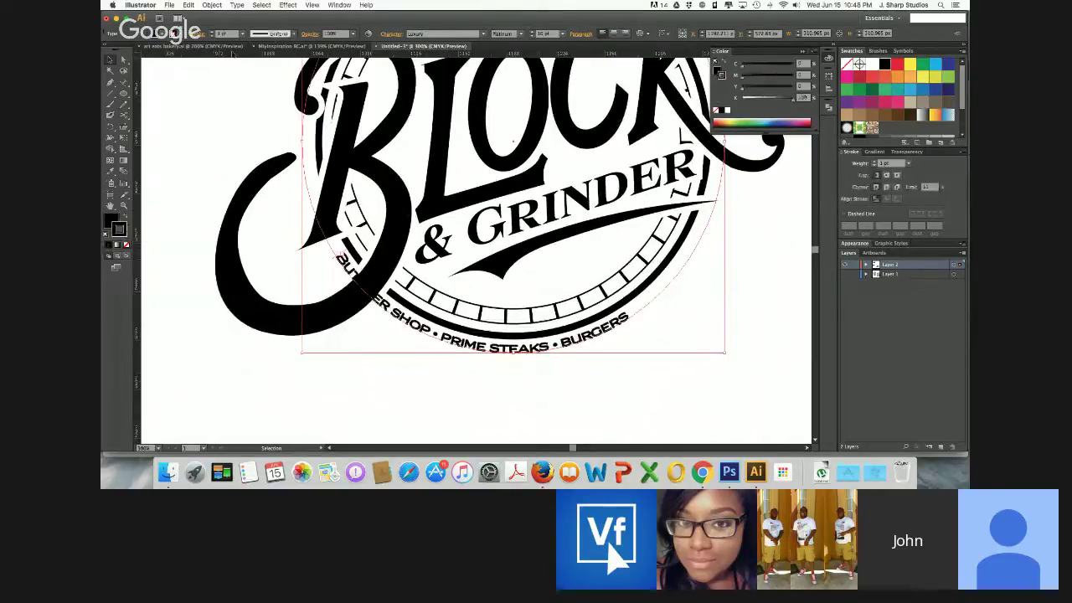
click(243, 35)
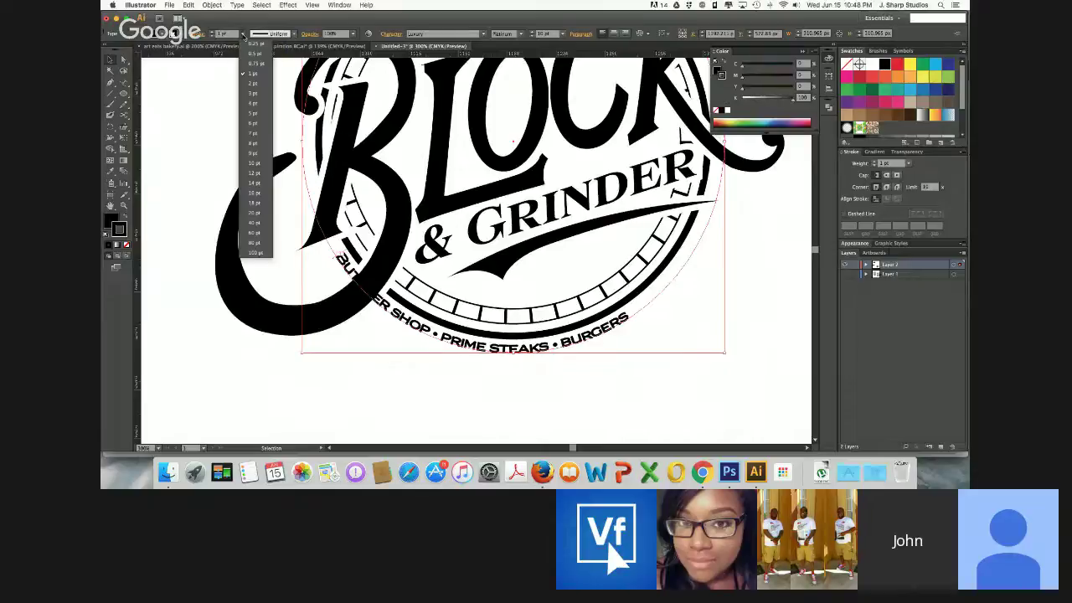
click(248, 47)
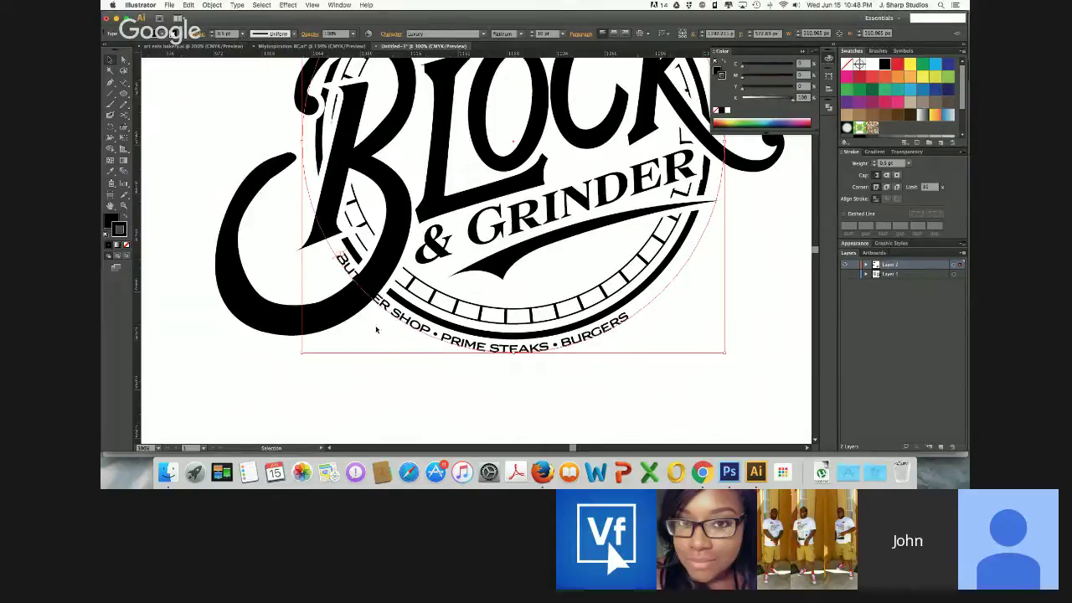
scroll(343, 270, up, 3)
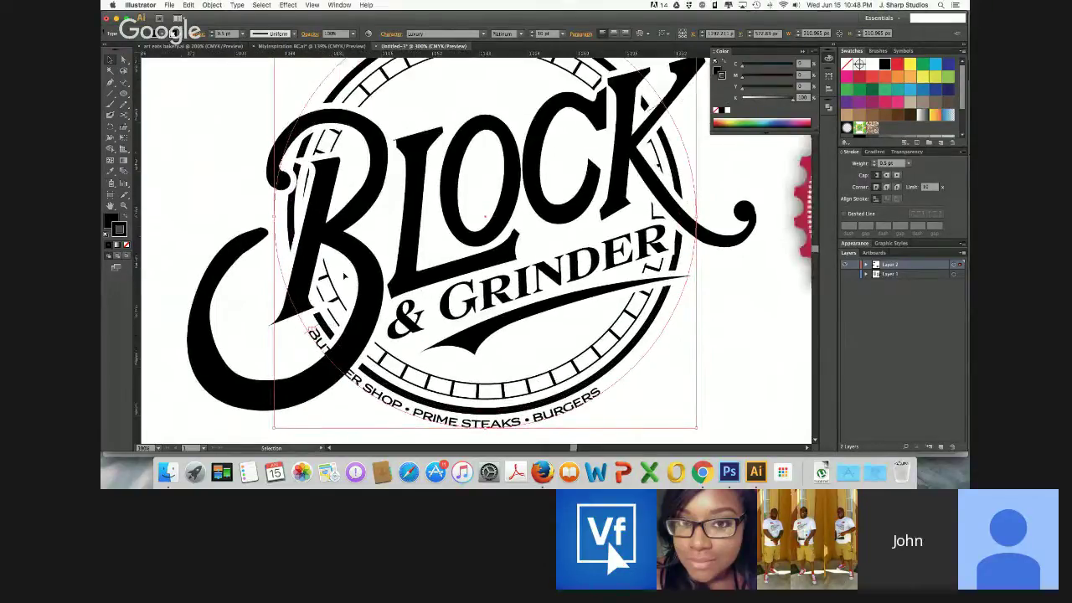
Slide the curved tagline along its circle so it starts clear of the B's swash and runs up the ring's lower right
key(super+minus)
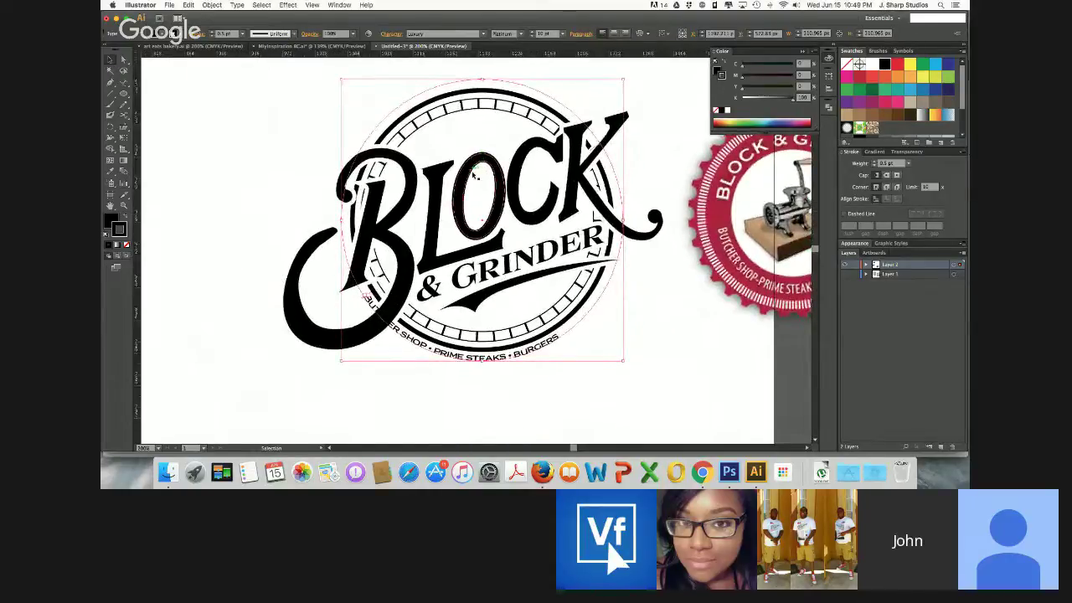
scroll(474, 174, down, 2)
scroll(475, 191, up, 2)
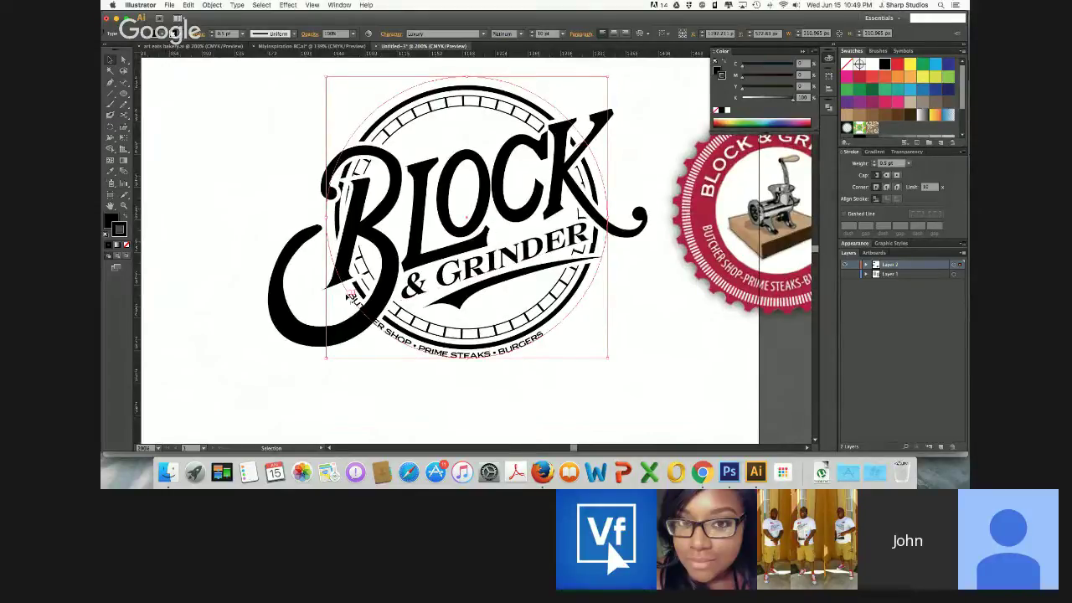
drag(351, 293, 367, 311)
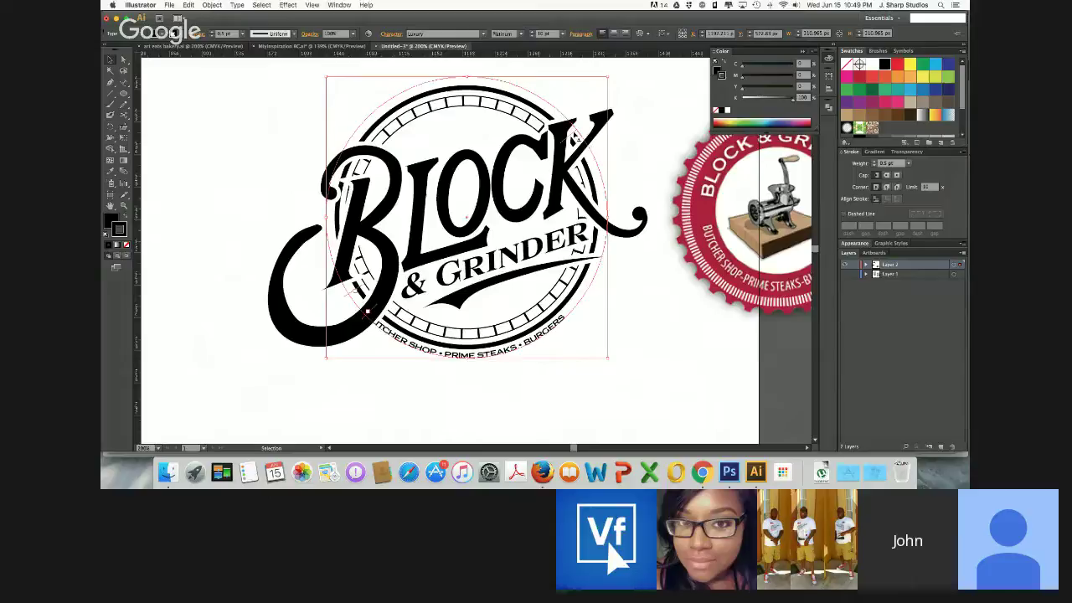
drag(574, 136, 525, 111)
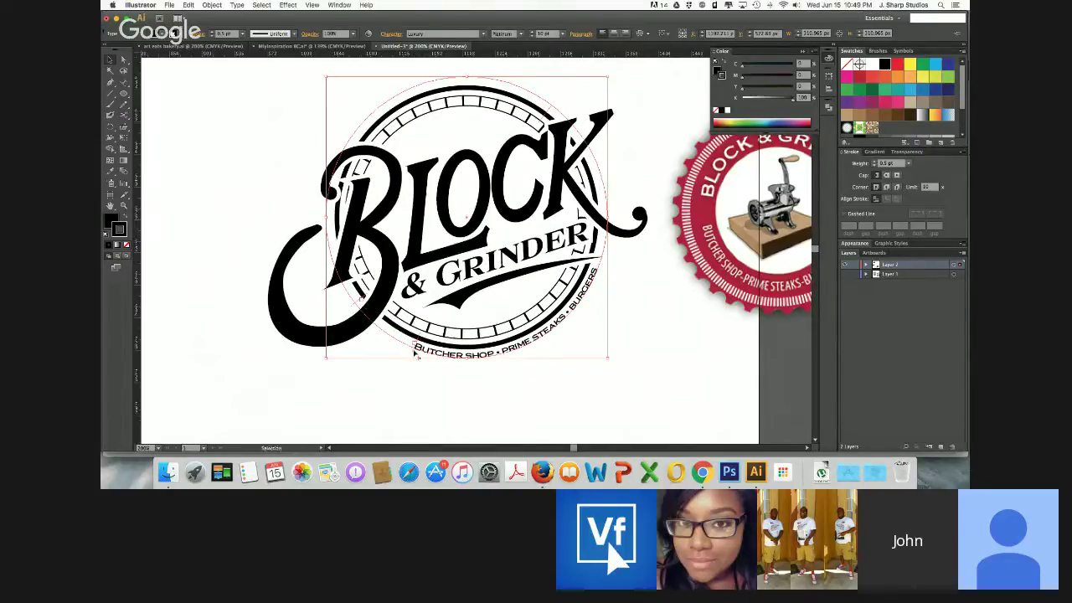
drag(415, 354, 402, 350)
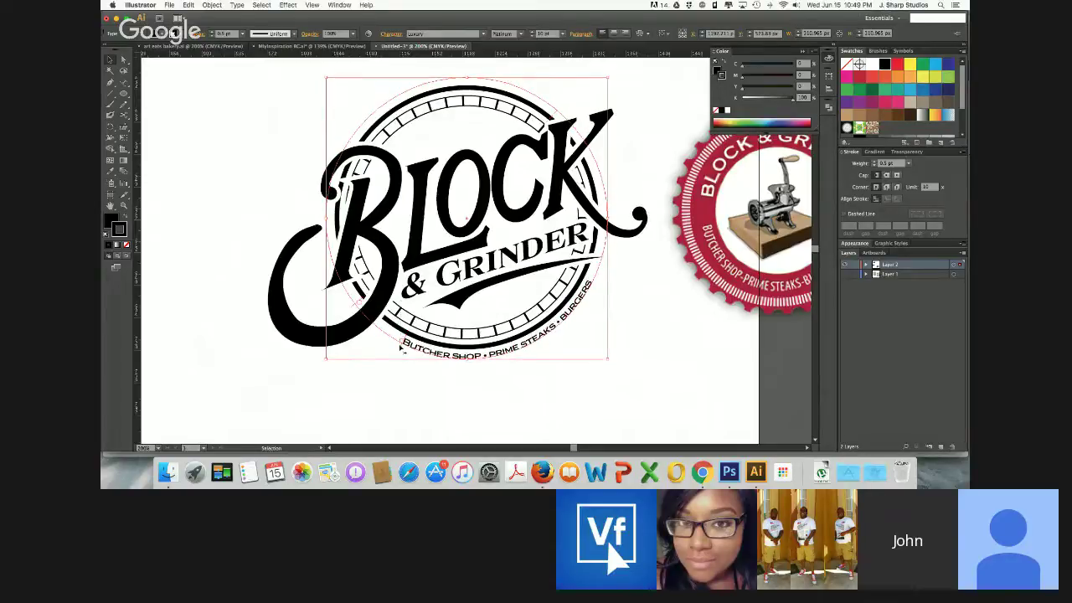
Increase the tagline's font size to 12 pt and readjust its starting point and position around the ring
key(super+shift+period)
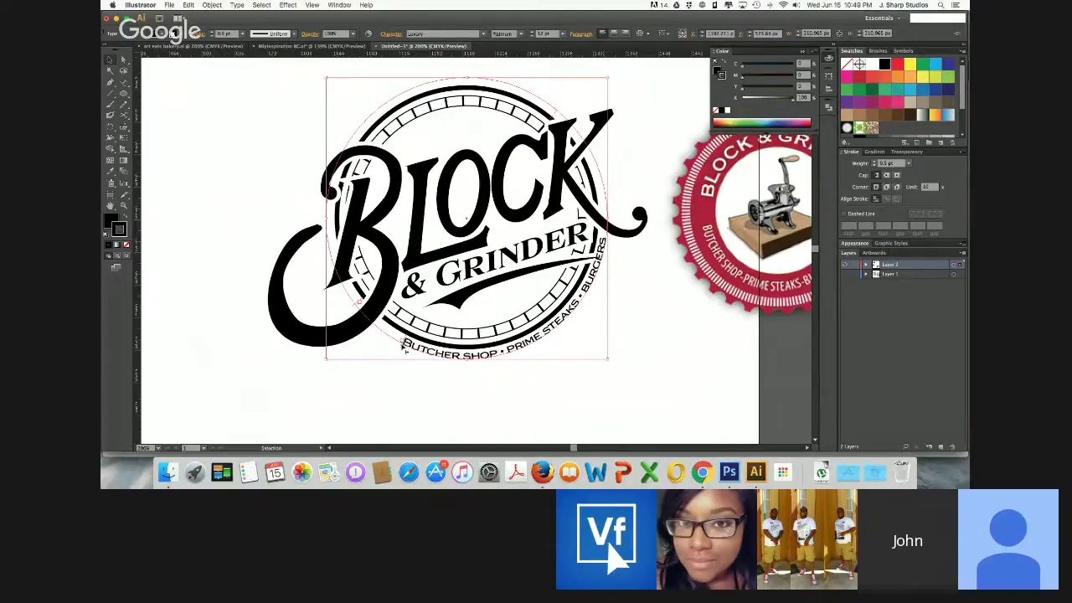
drag(402, 348, 375, 339)
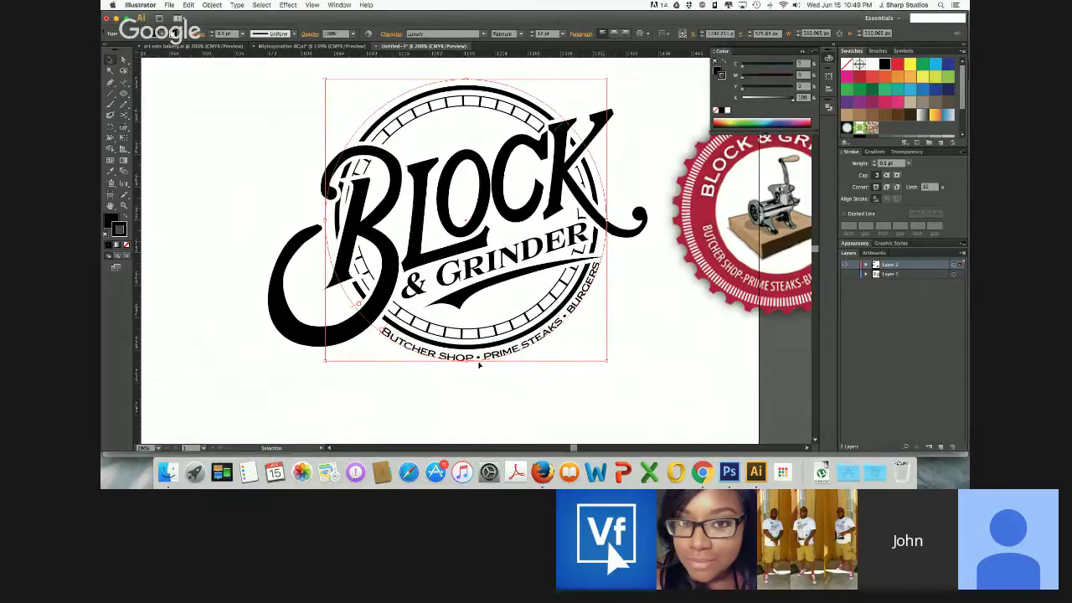
drag(467, 362, 467, 361)
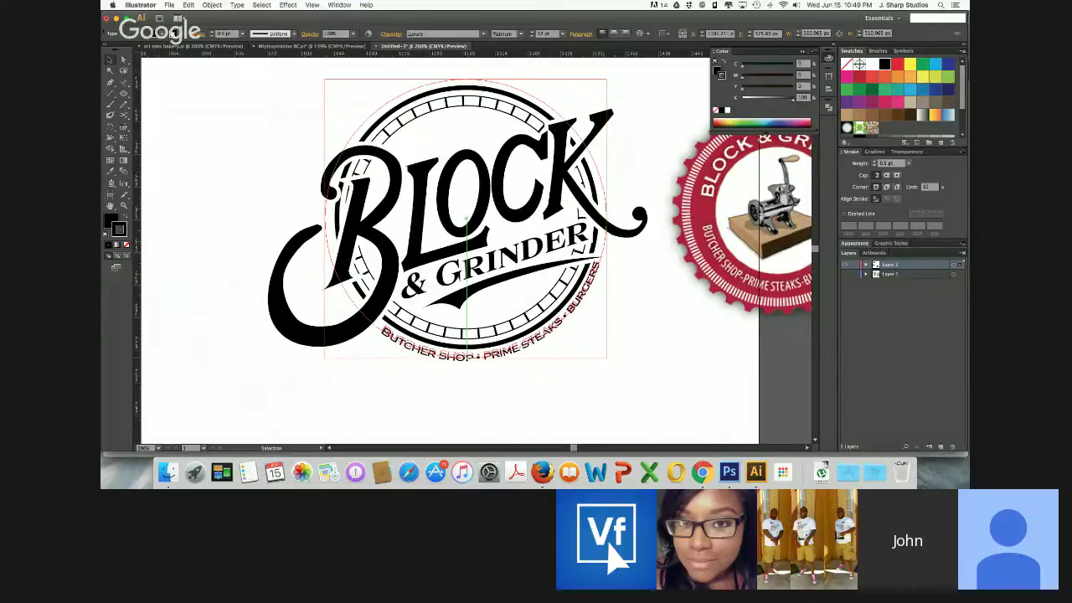
drag(467, 359, 468, 361)
key(Down)
key(Down)
key(Left)
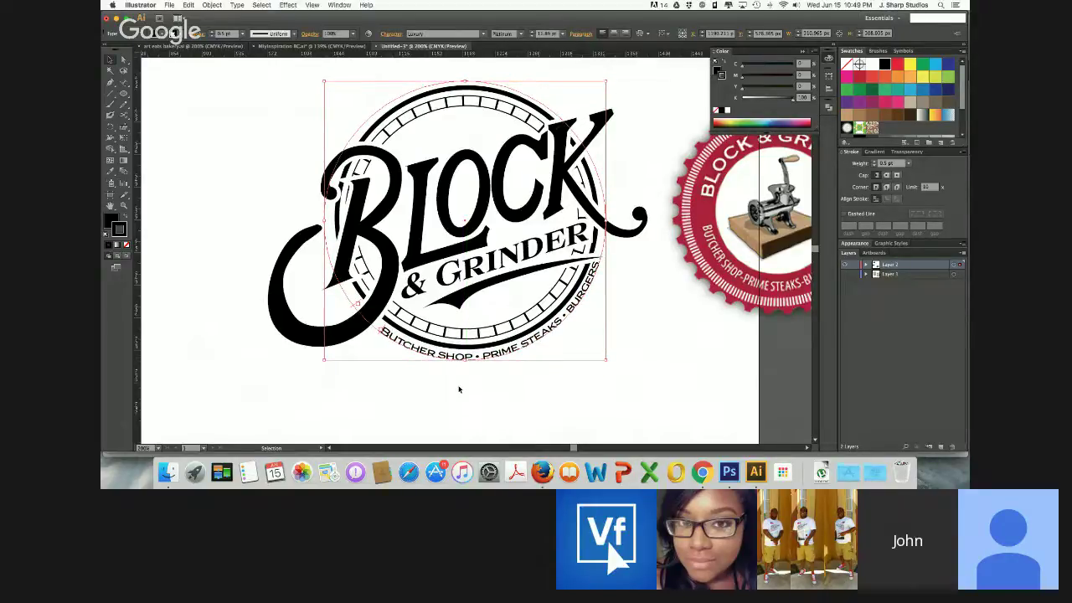
click(459, 410)
Slightly resize the tagline's circular path and nudge it until the text is evenly spaced from the outer ring
key(super+minus)
key(super+minus)
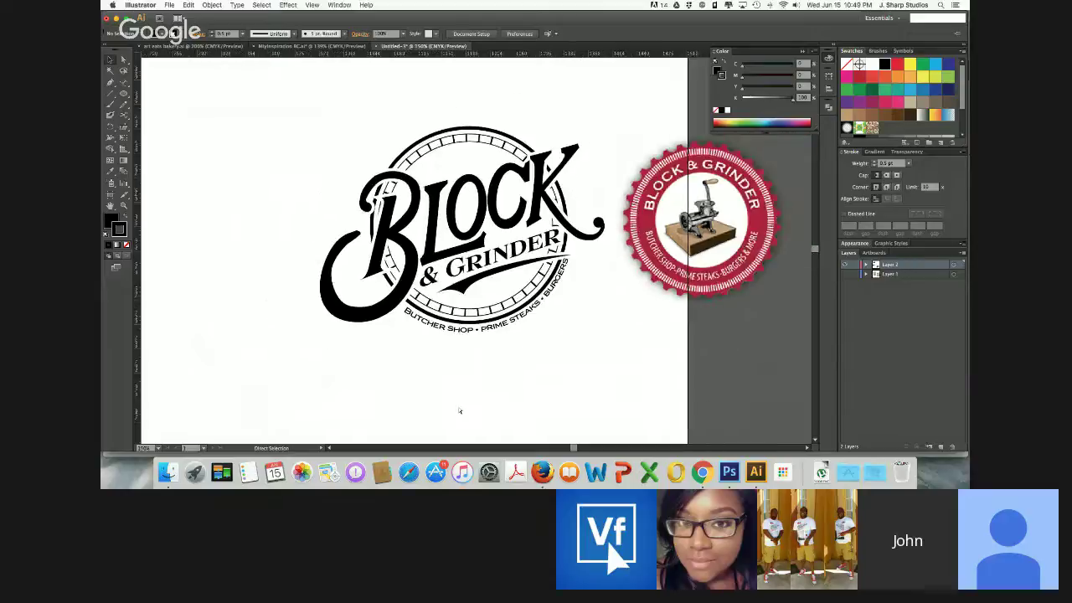
key(super+minus)
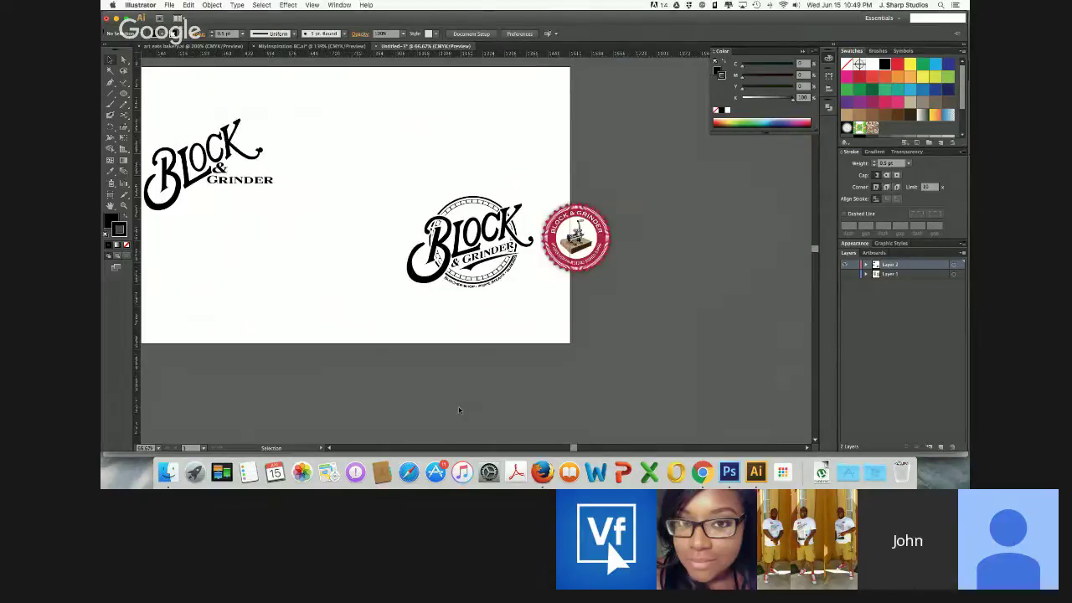
key(super+equal)
key(super+equal)
key(super+equal)
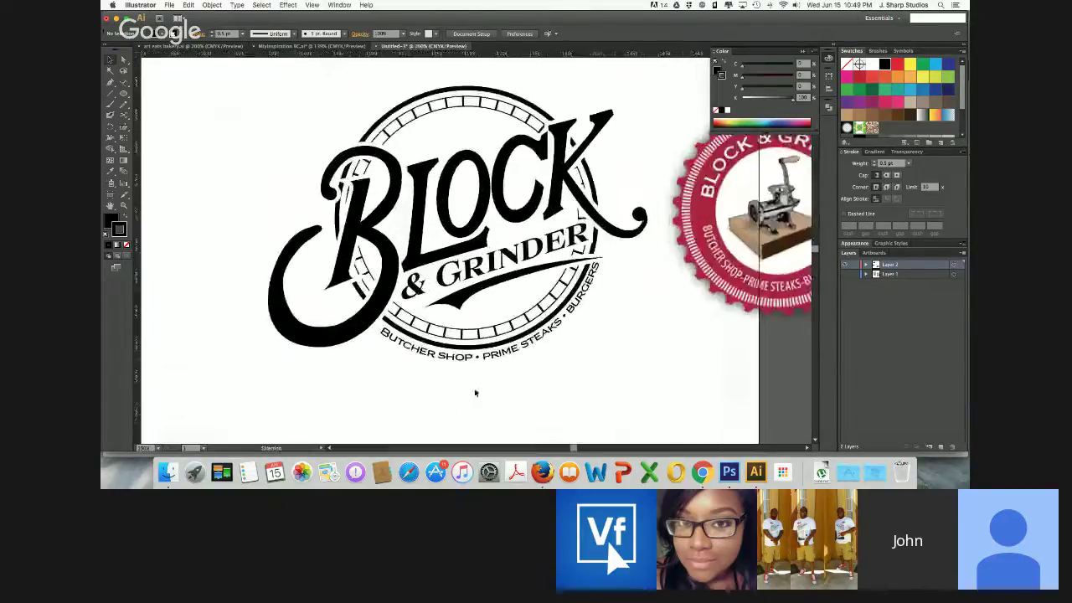
click(590, 339)
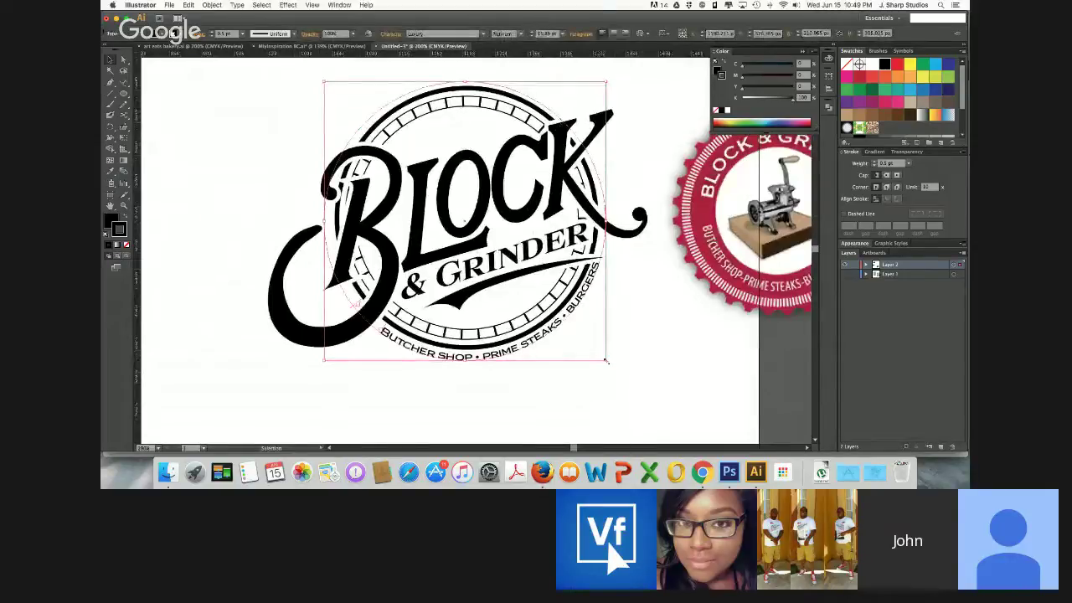
drag(607, 361, 608, 366)
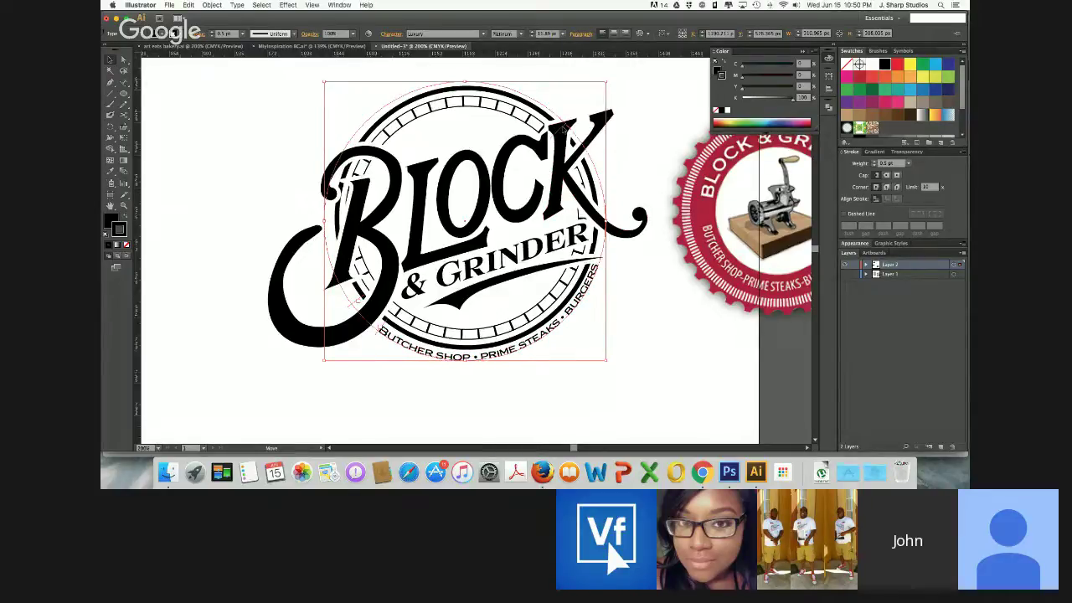
key(Right)
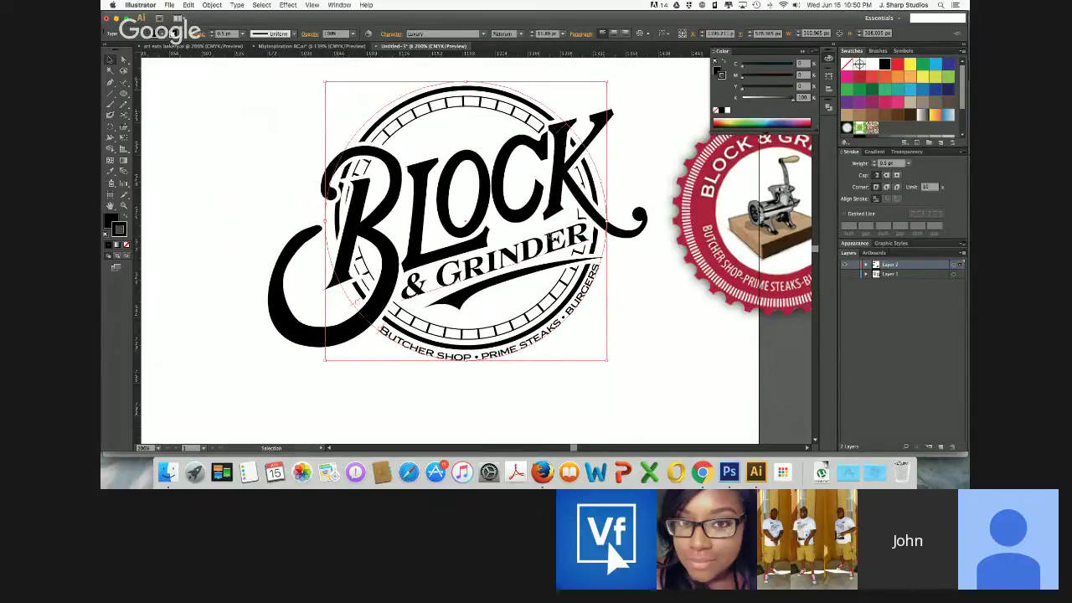
key(Up)
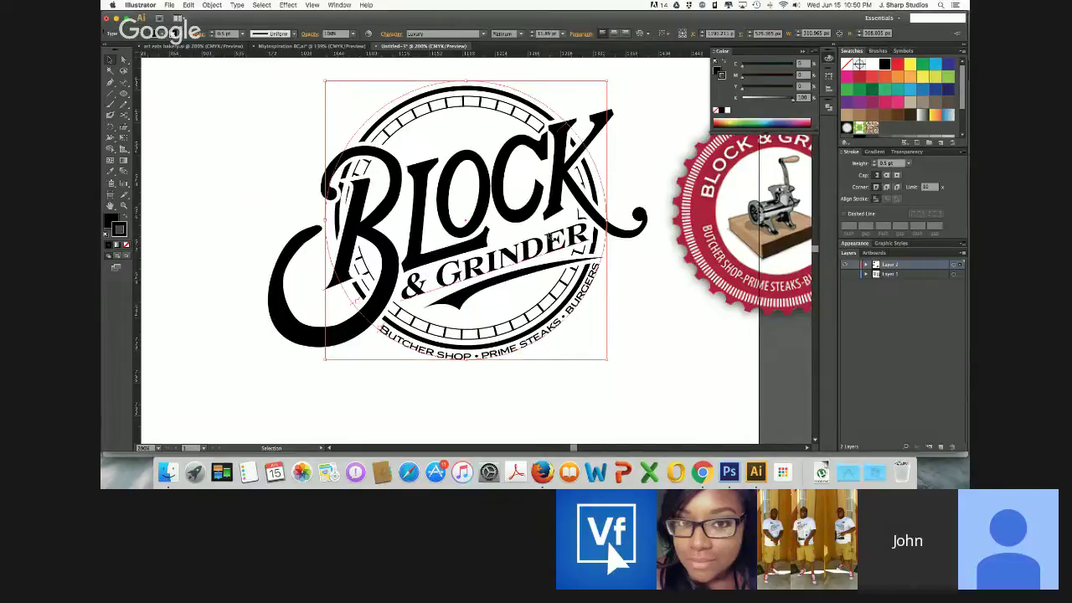
key(Down)
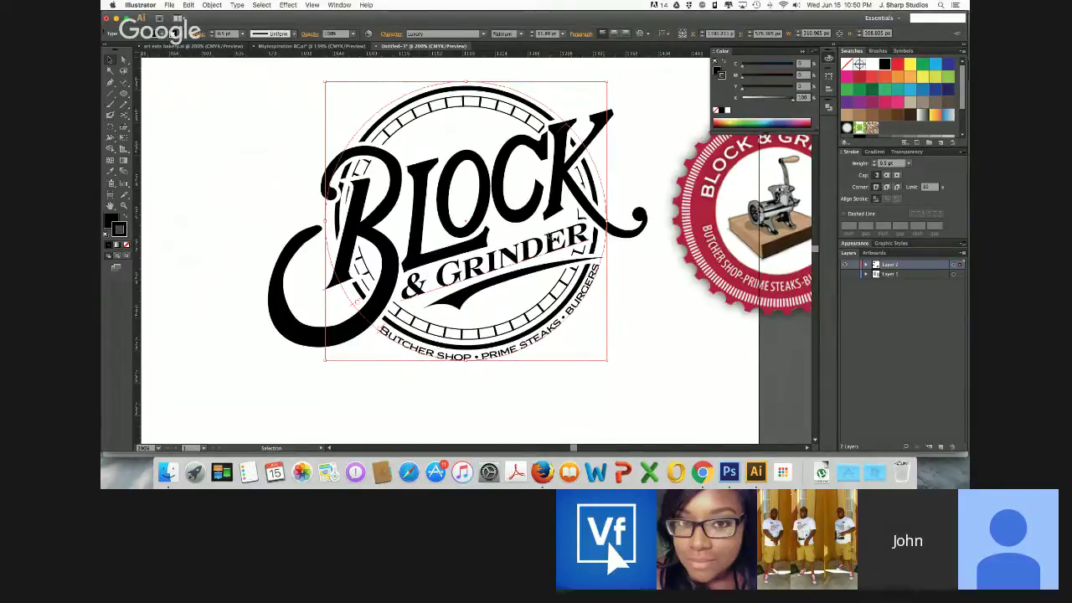
key(Up)
key(Right)
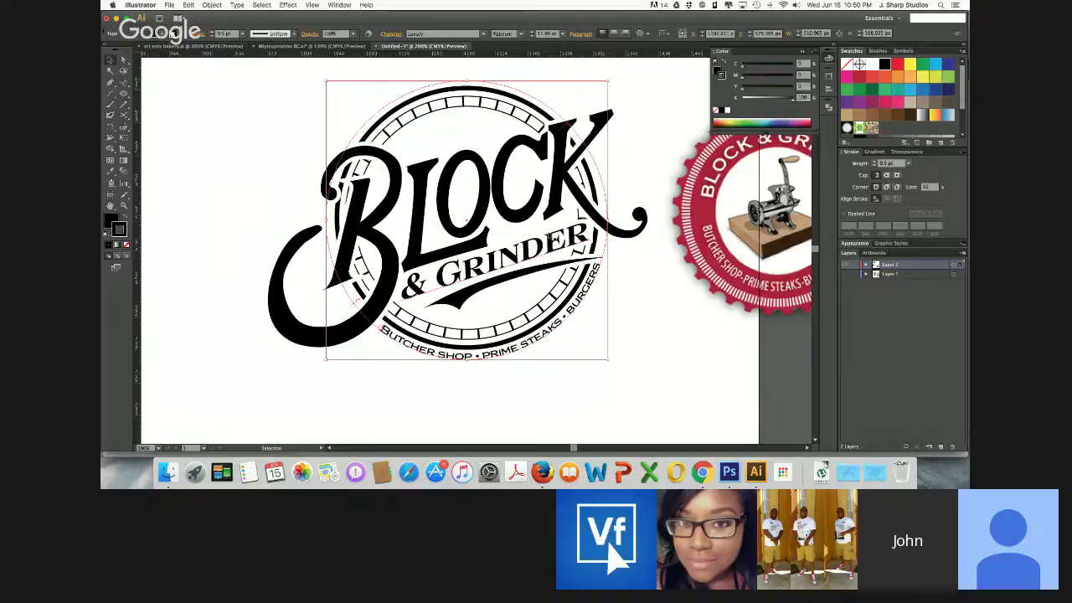
click(652, 284)
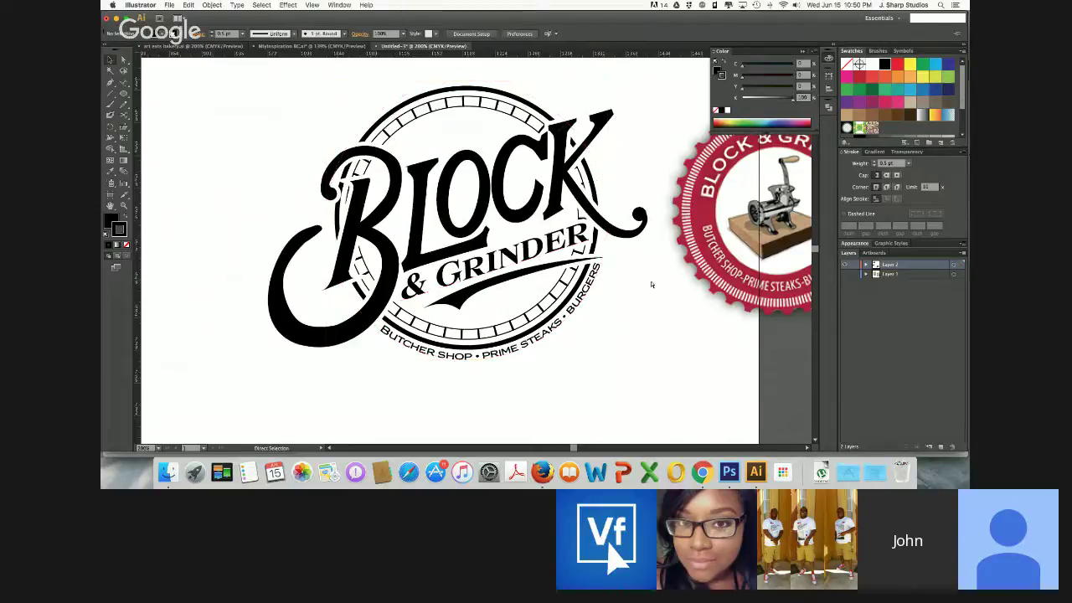
Move the earlier slanted Block & Grinder lettering without the ring off the artboard
key(super+minus)
key(super+minus)
key(super+minus)
scroll(392, 174, left, 5)
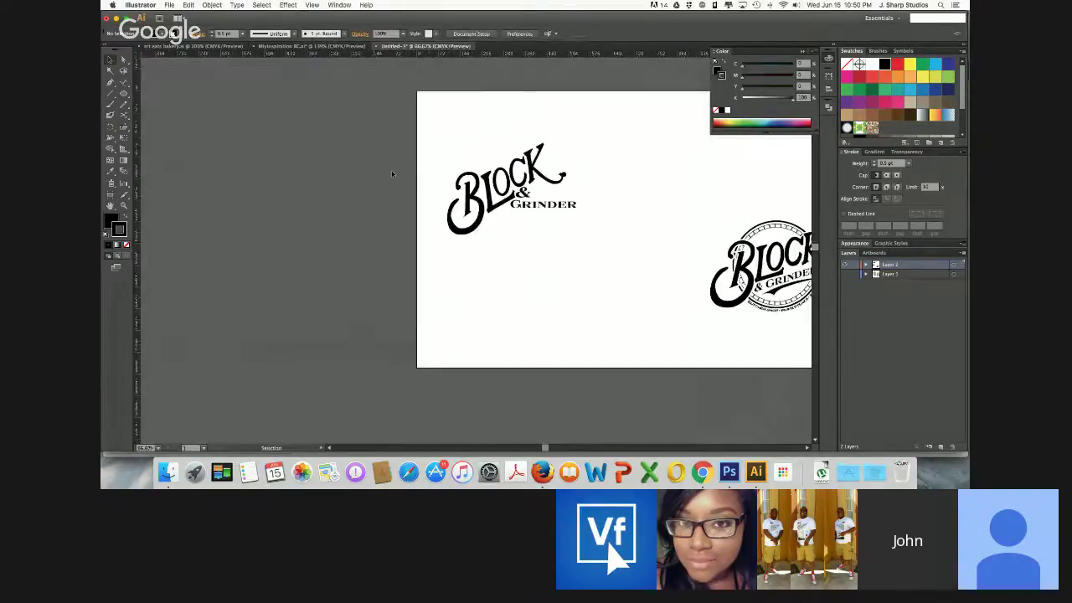
drag(409, 131, 638, 346)
drag(336, 182, 275, 151)
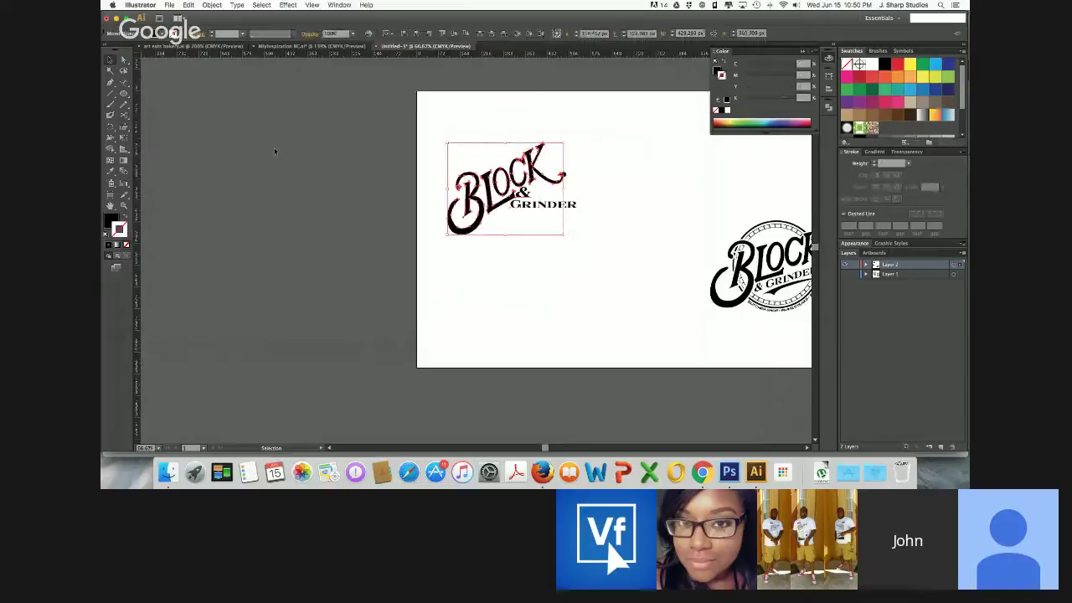
drag(440, 136, 594, 268)
drag(519, 179, 248, 127)
click(313, 199)
Place the red reference badge and the new black logo side by side on the artboard
scroll(313, 199, right, 10)
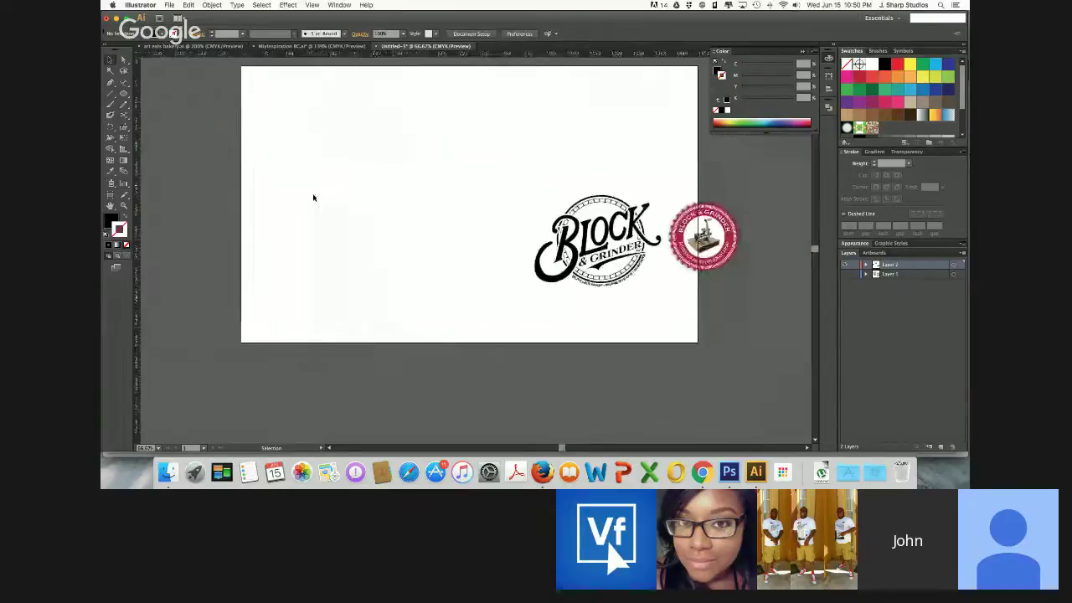
drag(493, 184, 586, 297)
shift+click(655, 255)
drag(654, 254, 283, 207)
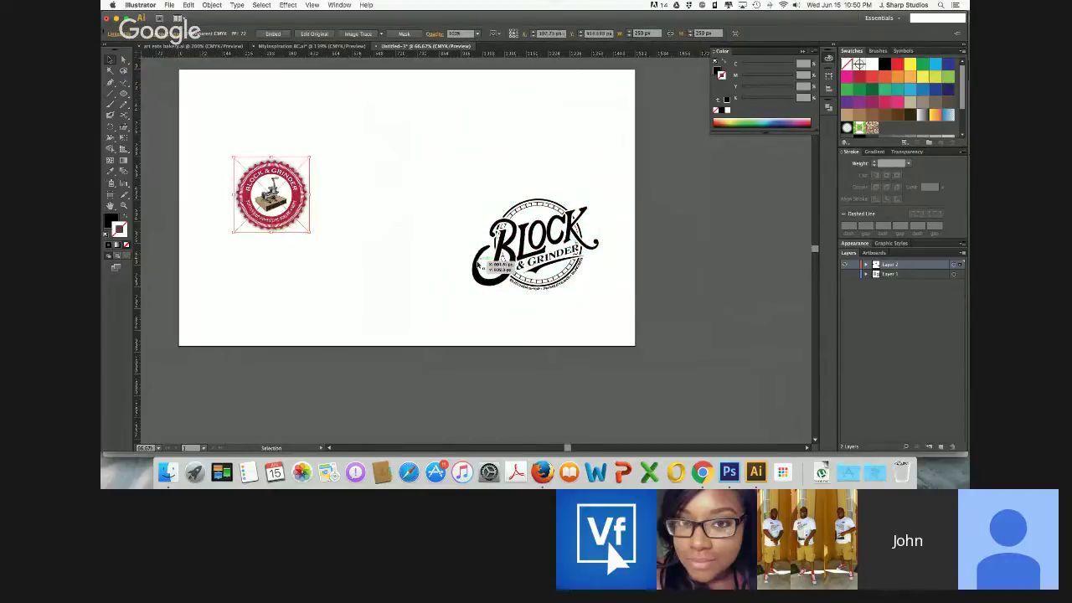
drag(441, 188, 638, 329)
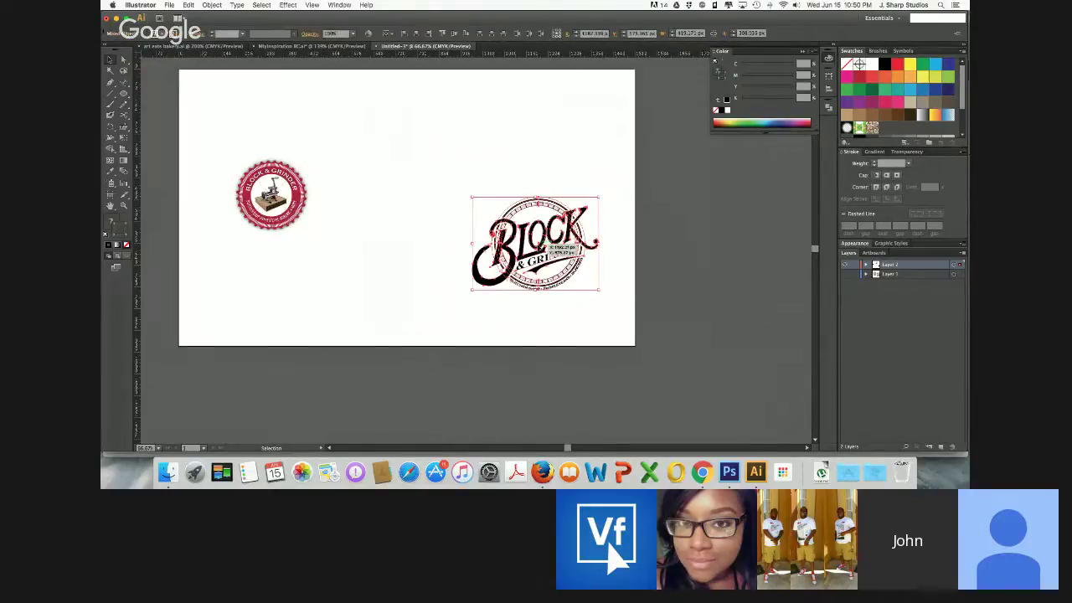
drag(540, 247, 503, 197)
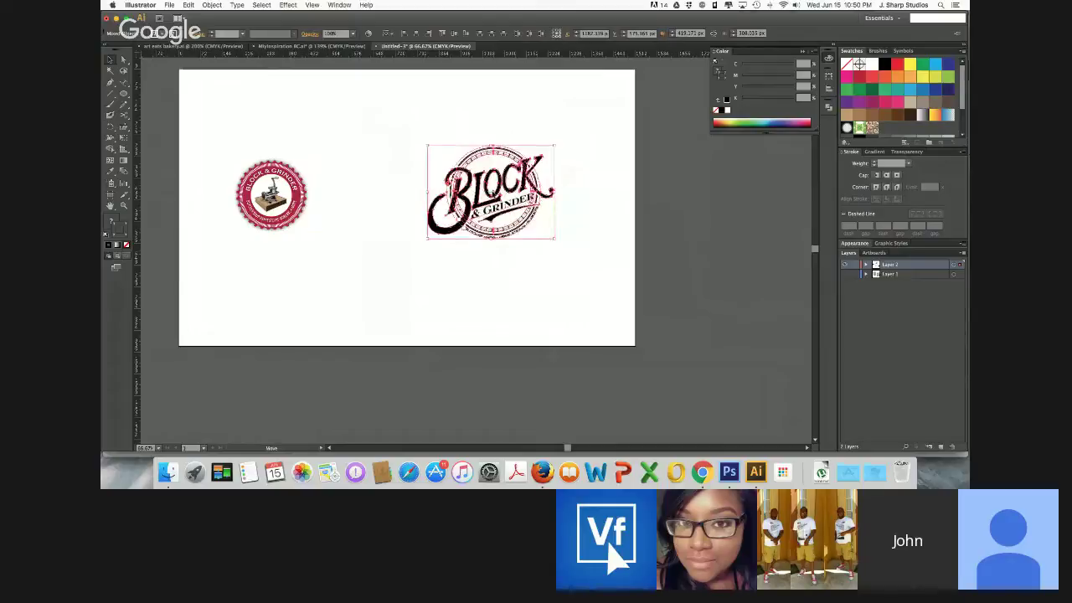
click(469, 247)
Examine the red reference badge and the new black logo up close to compare the designs
key(super+=)
key(super+=)
key(super+=)
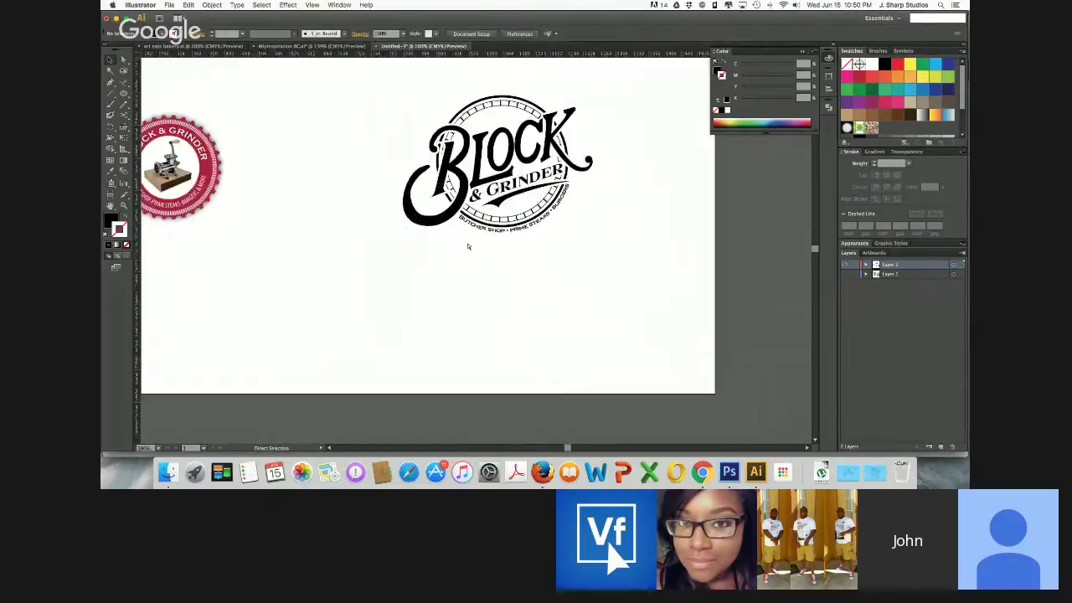
scroll(468, 246, up, 5)
scroll(468, 246, left, 3)
scroll(468, 247, left, 7)
scroll(468, 246, down, 2)
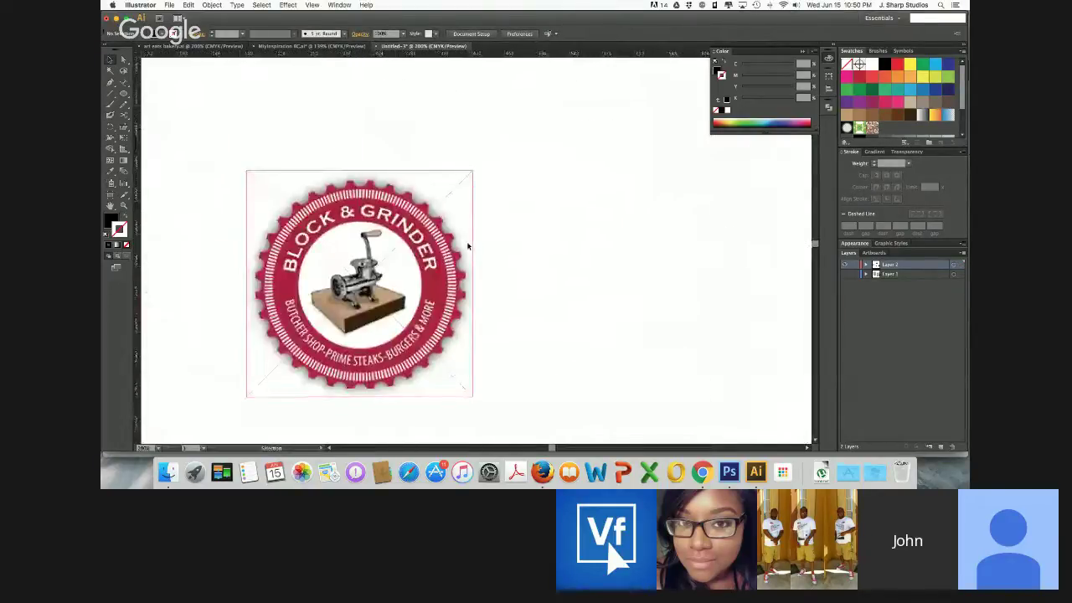
scroll(500, 263, right, 3)
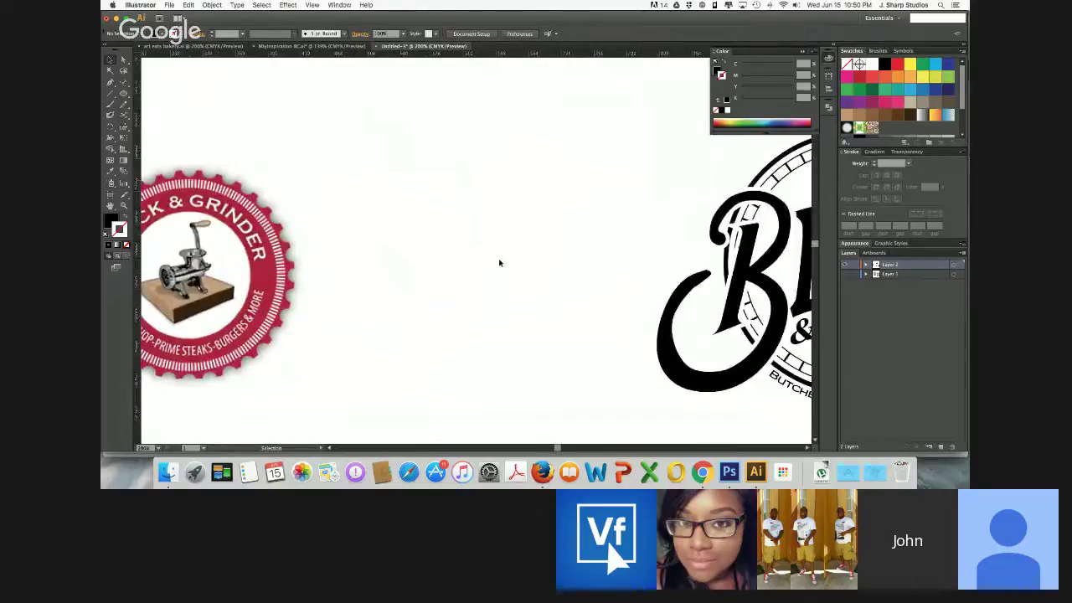
scroll(500, 263, right, 5)
scroll(500, 263, right, 1)
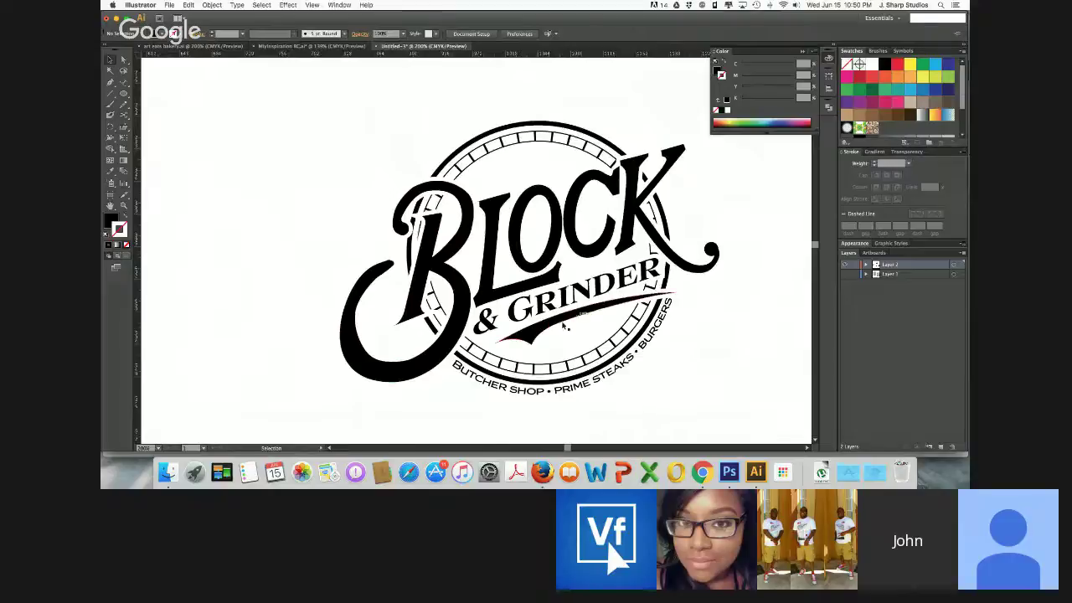
click(528, 339)
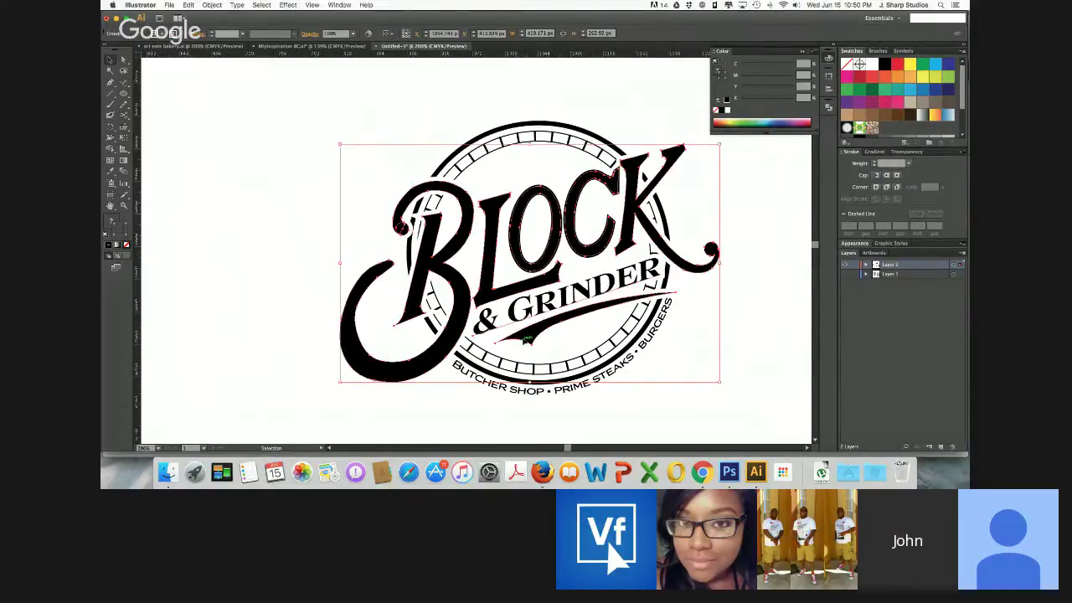
key(super+minus)
key(super+minus)
key(super+minus)
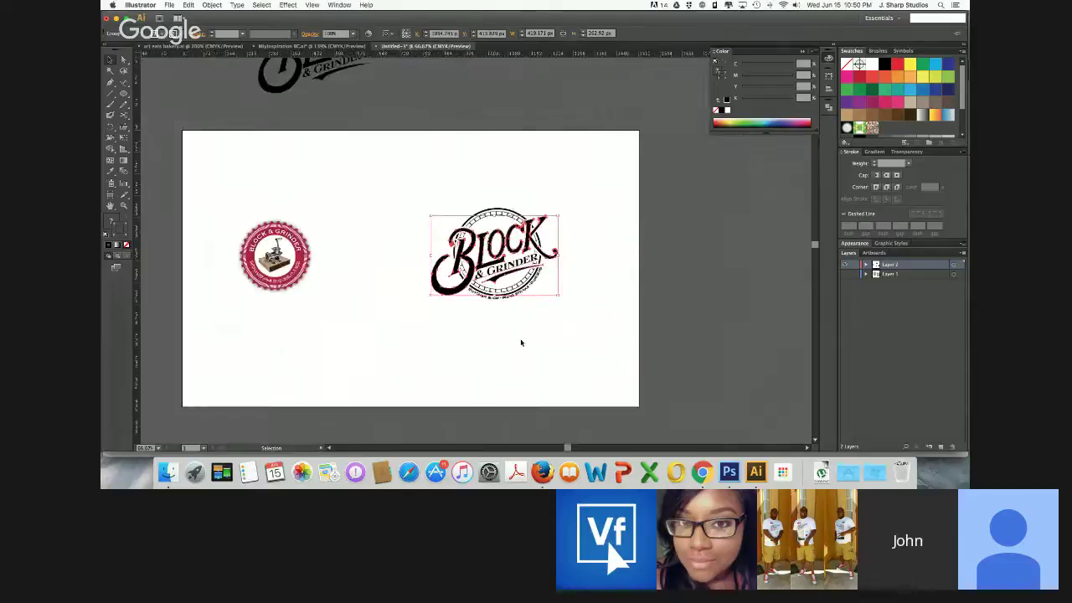
click(522, 343)
Move the red reference badge off the artboard, beyond its right edge
double_click(269, 271)
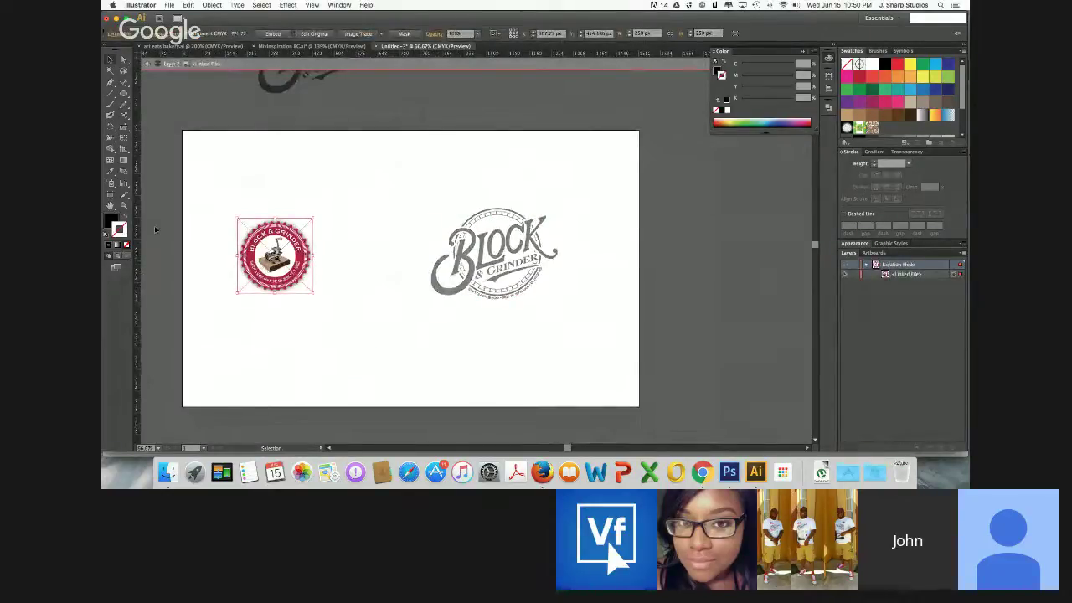
click(149, 65)
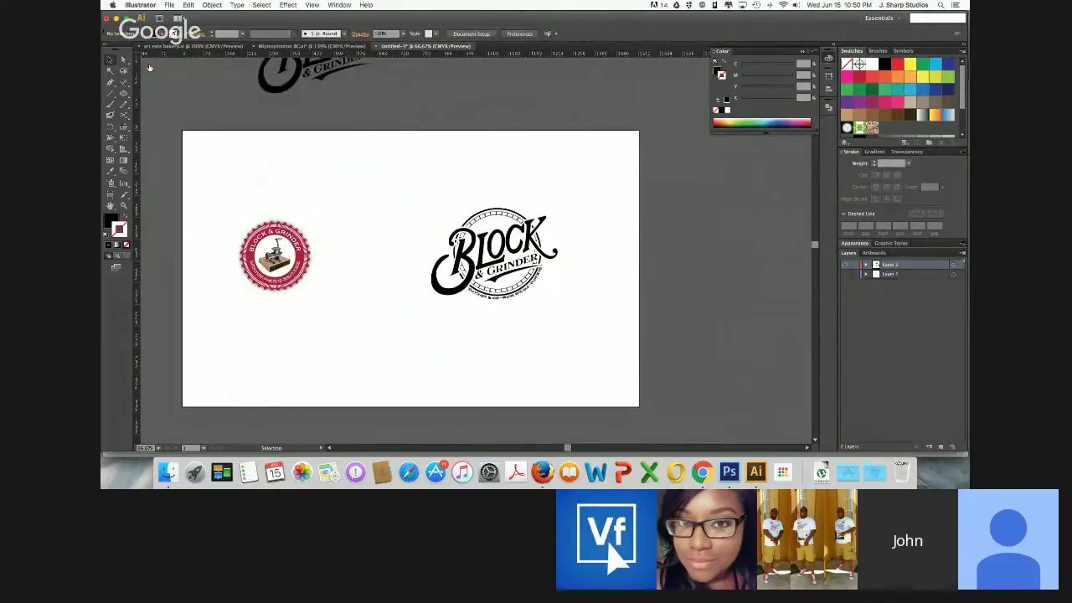
drag(281, 239, 760, 261)
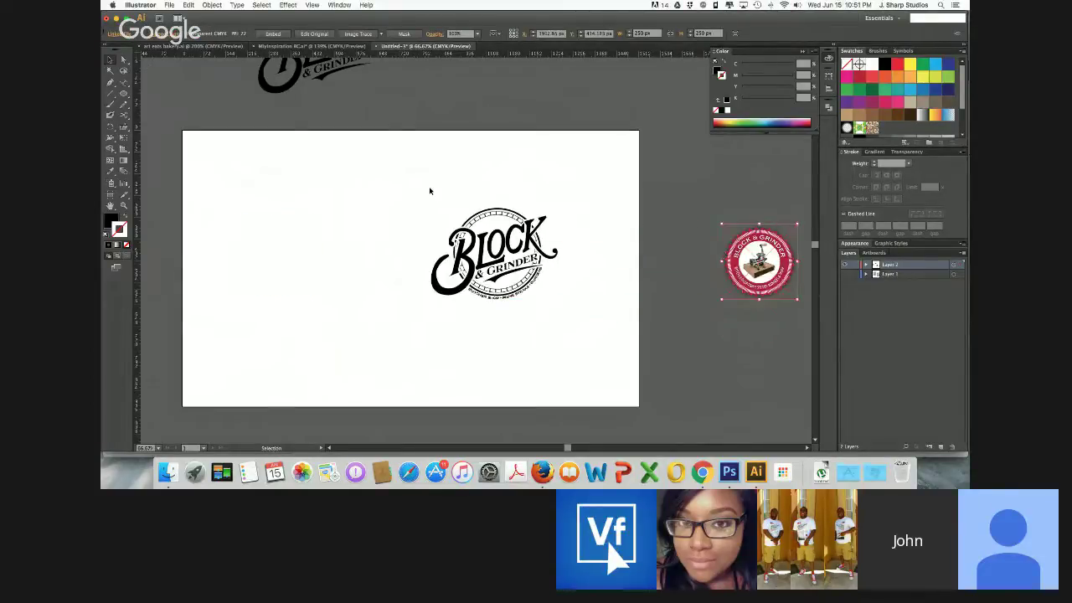
Move the black Block & Grinder logo to the middle of the artboard and enlarge it proportionally
click(429, 186)
drag(400, 190, 660, 353)
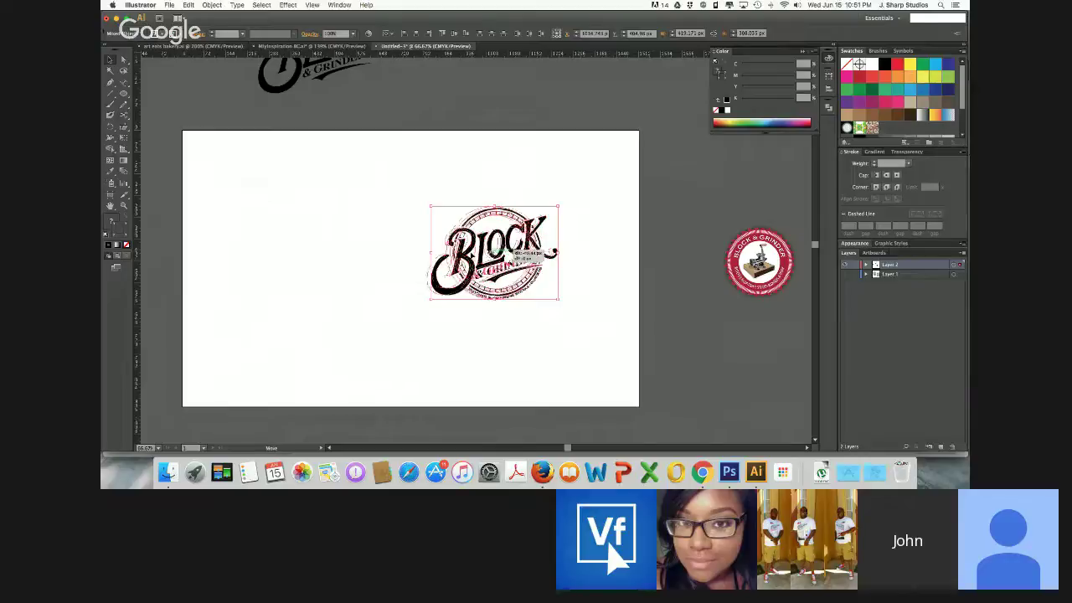
drag(494, 251, 393, 256)
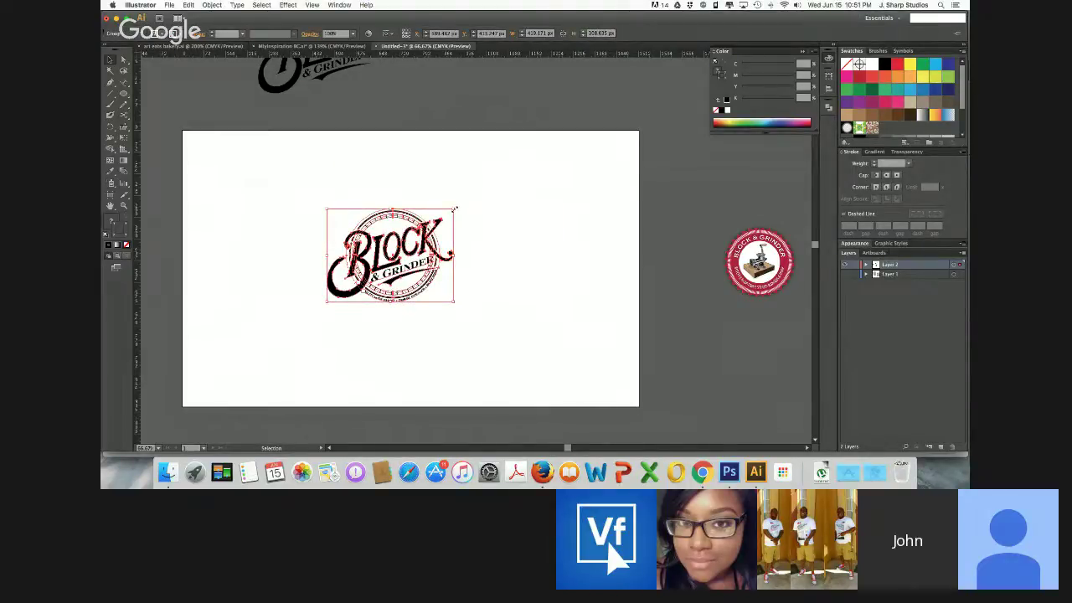
drag(453, 210, 517, 177)
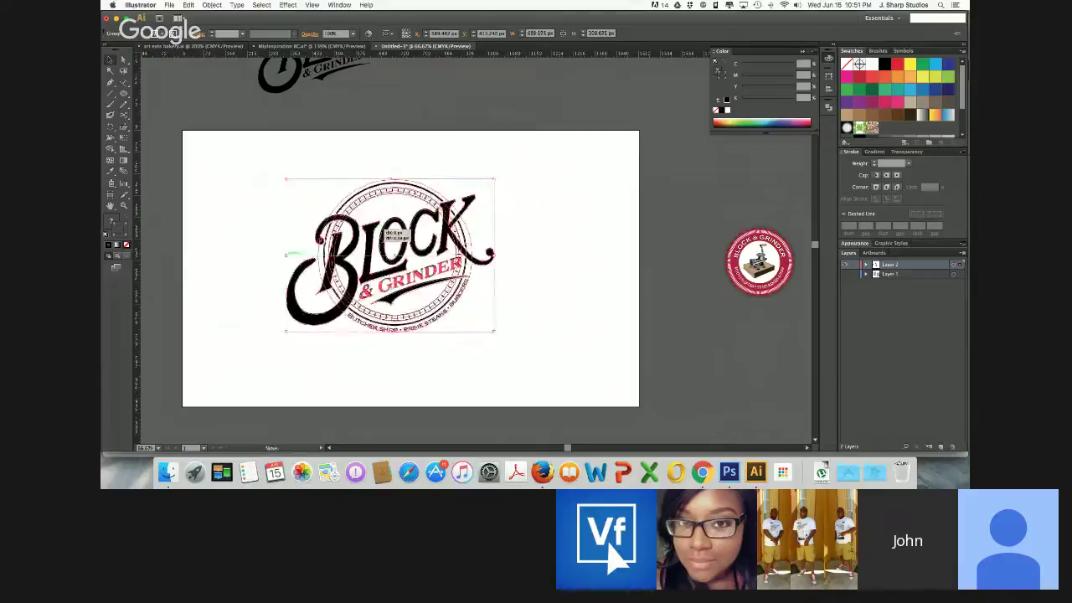
drag(376, 230, 385, 242)
click(309, 194)
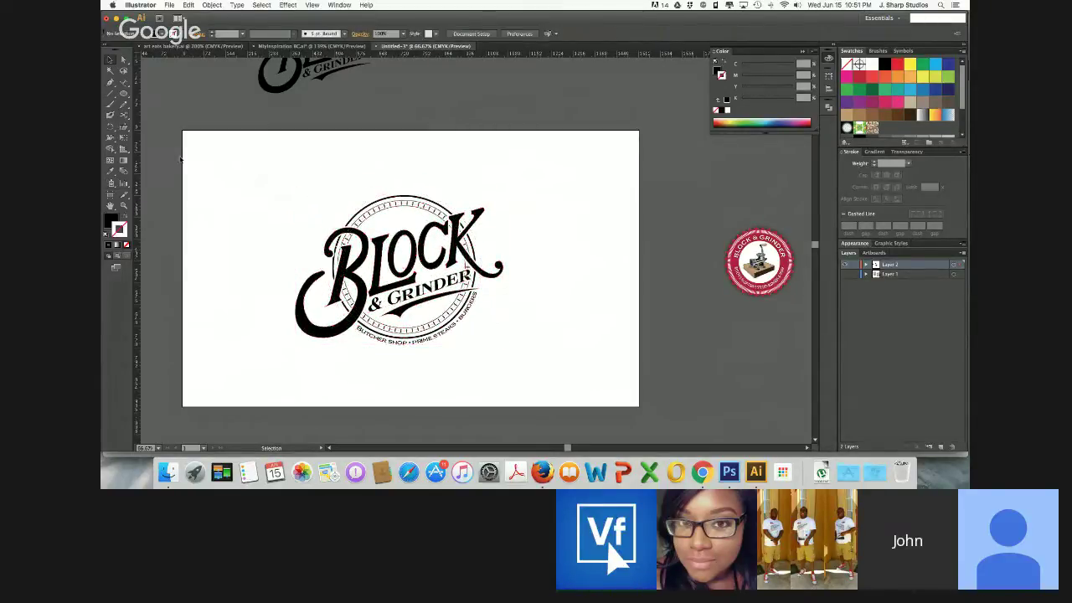
Draw a black rectangle slightly larger than the whole artboard and send it behind the logo
click(124, 97)
drag(125, 98, 643, 413)
key(v)
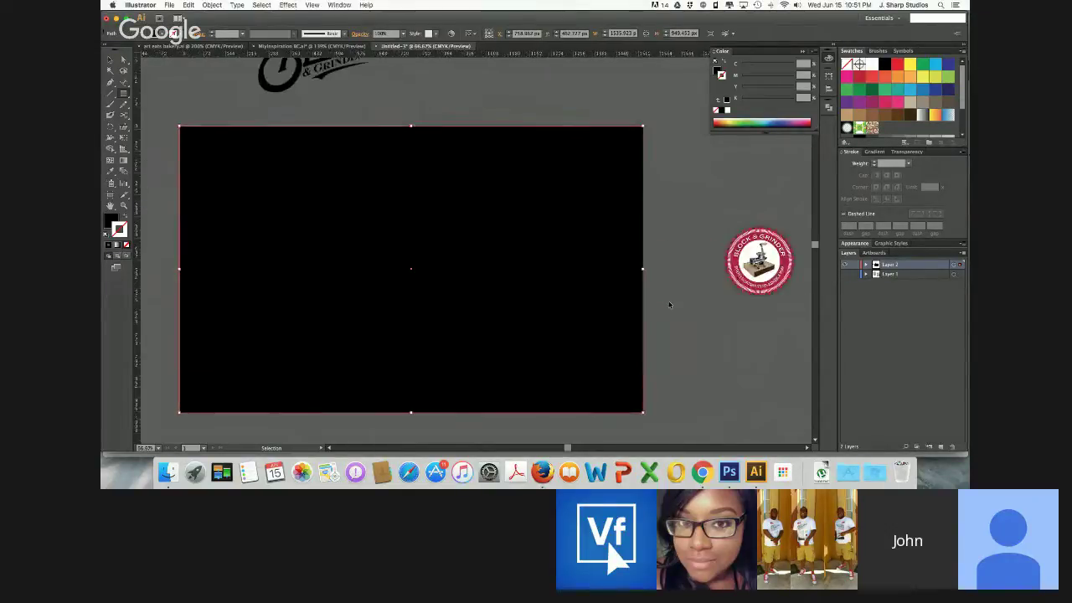
key(super+shift+bracketleft)
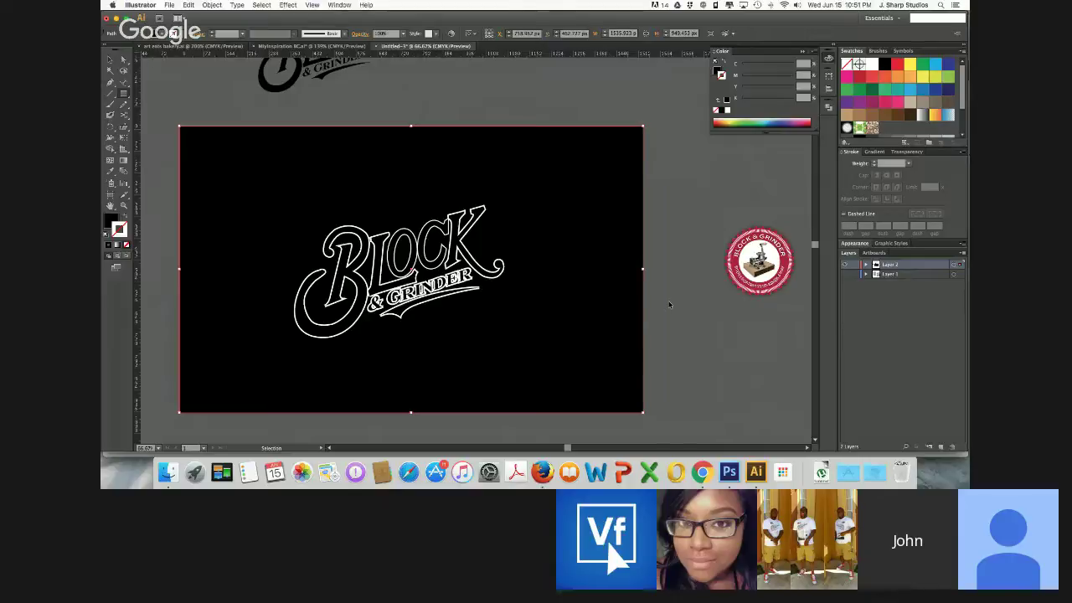
key(m)
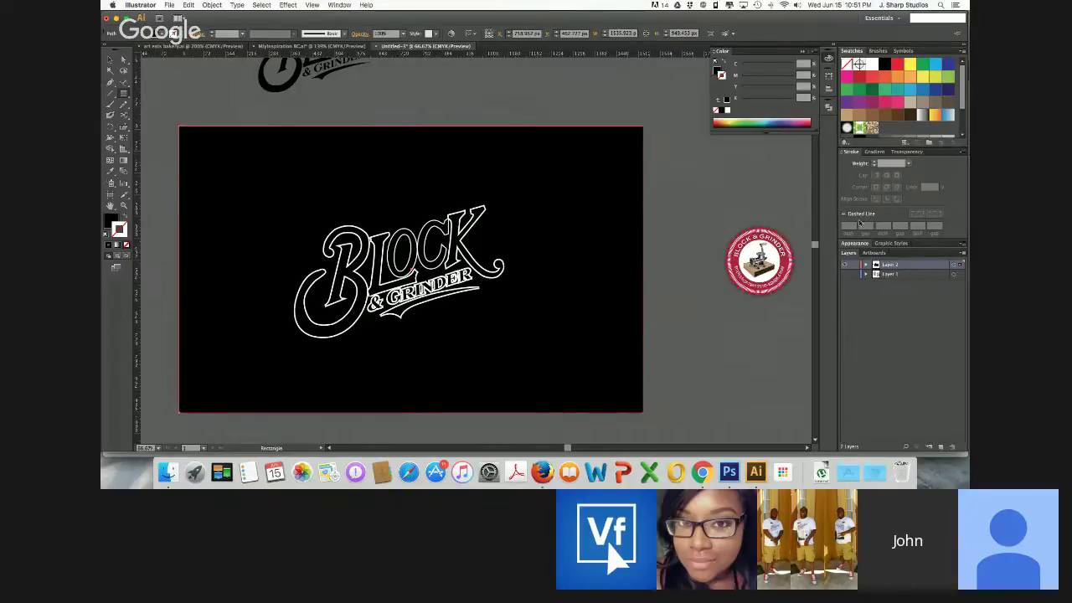
Reduce the background rectangle's opacity, trying 30% and settling on 10%
click(907, 152)
click(940, 164)
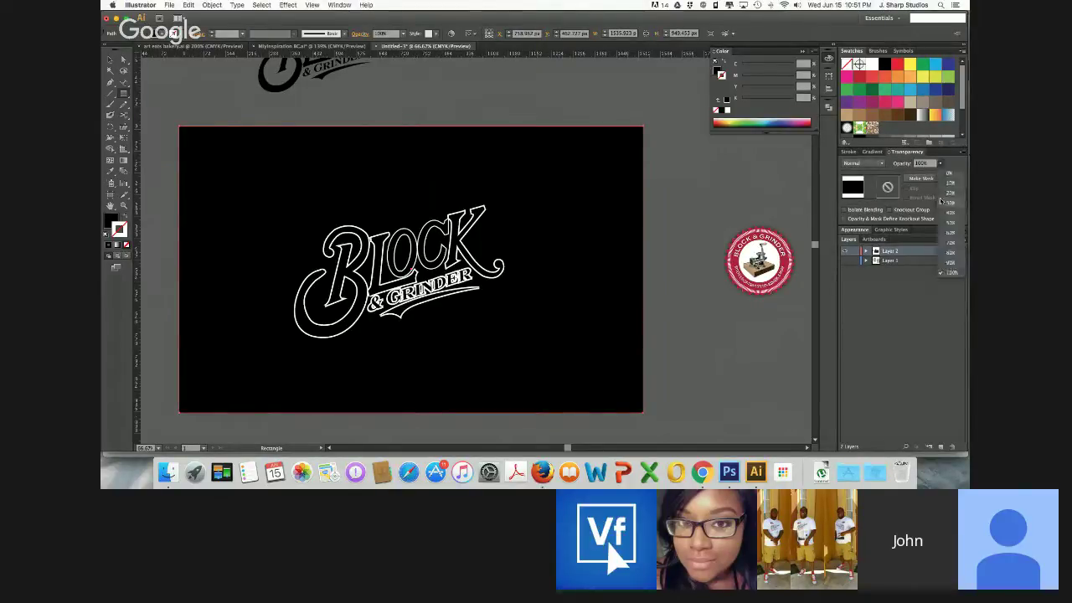
click(941, 202)
click(940, 163)
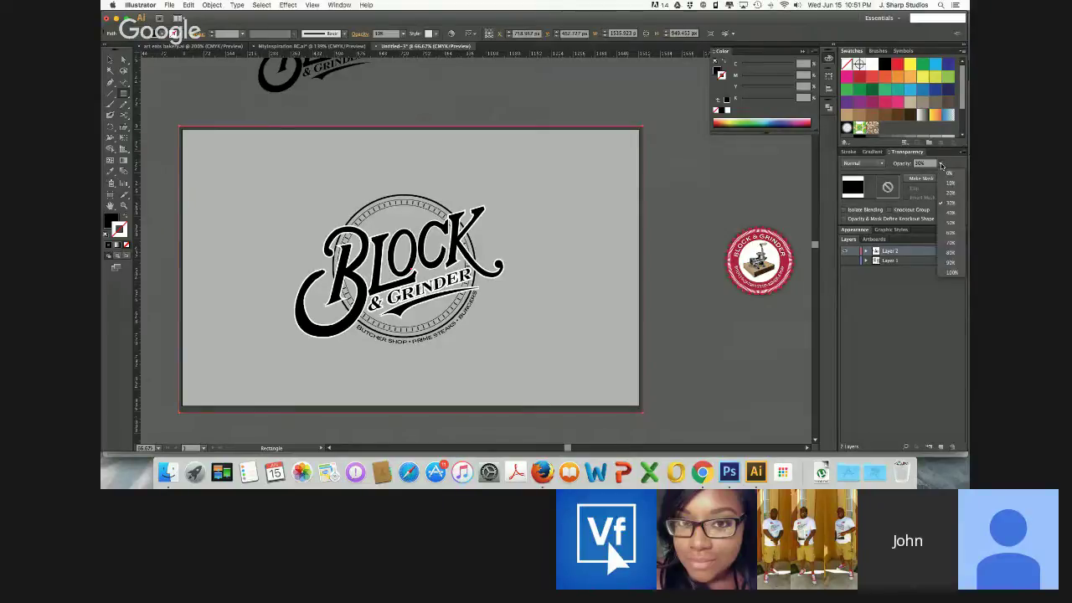
click(945, 182)
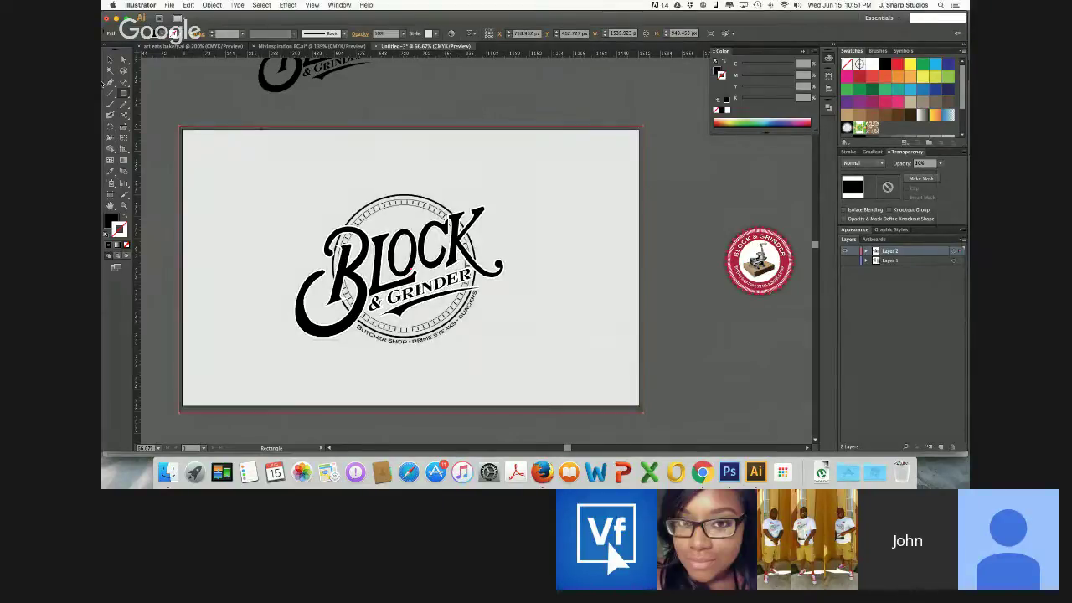
click(110, 60)
click(160, 112)
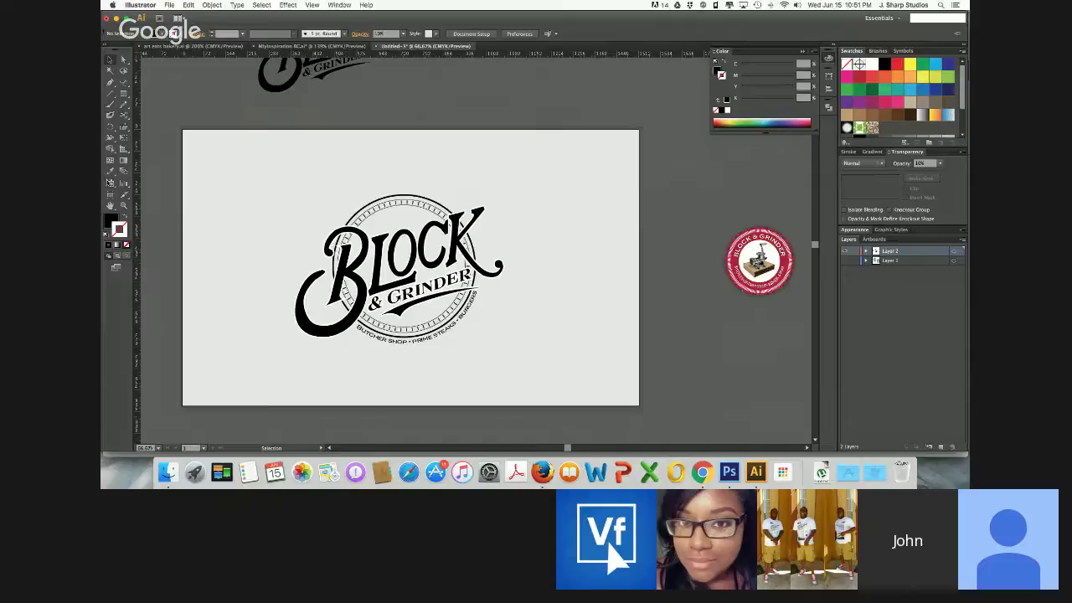
Give the background rectangle a linear white-to-black gradient fill with no stroke
click(246, 170)
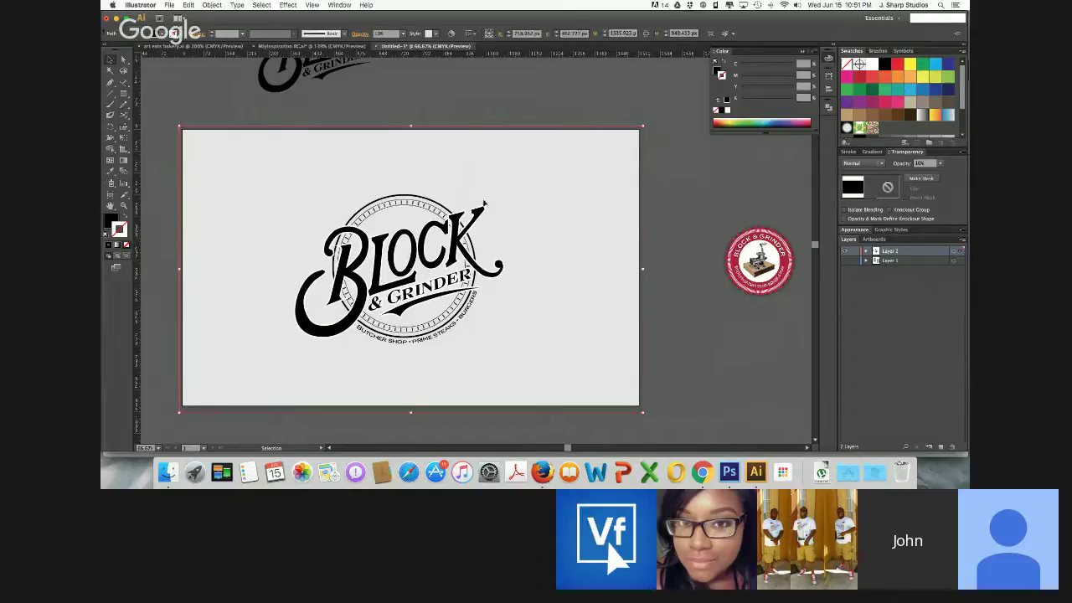
click(868, 151)
click(896, 166)
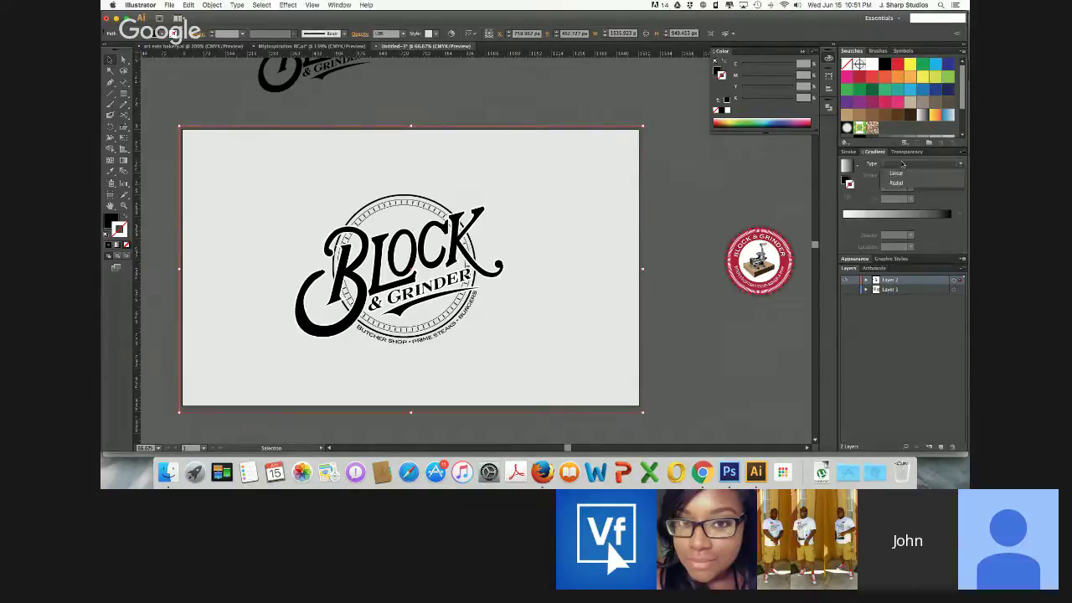
click(897, 173)
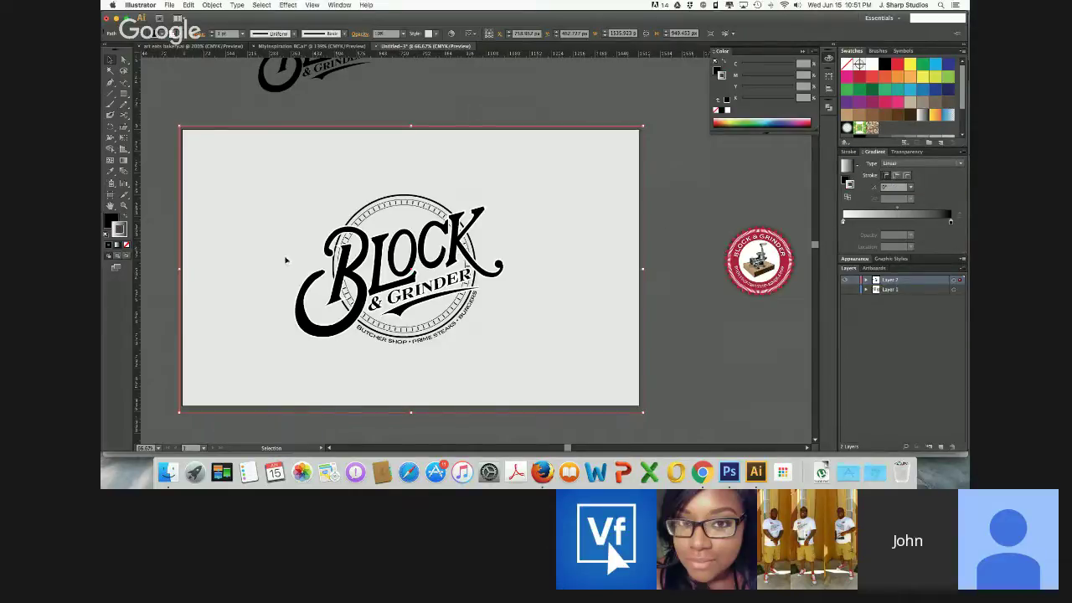
click(125, 217)
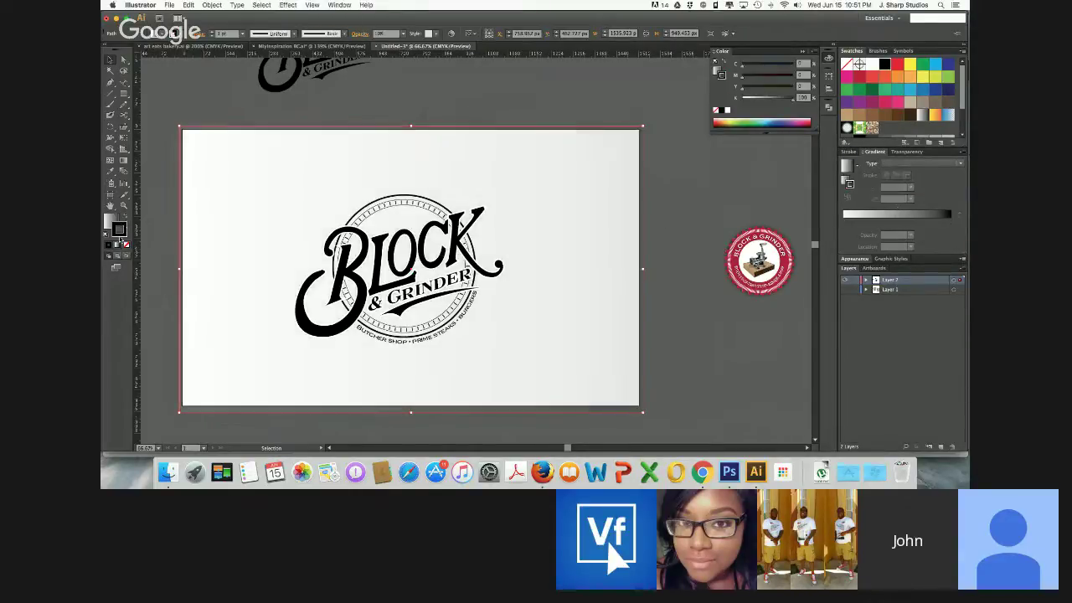
click(126, 244)
click(118, 244)
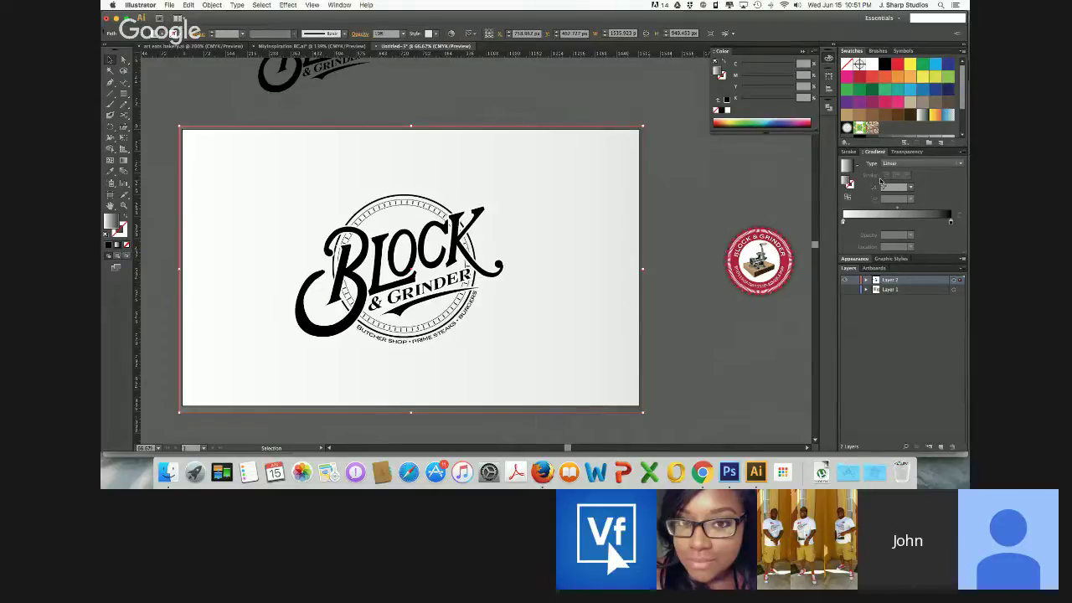
Shift the background gradient's midpoint toward its white end and set the rectangle's opacity to 100%
drag(897, 208, 873, 208)
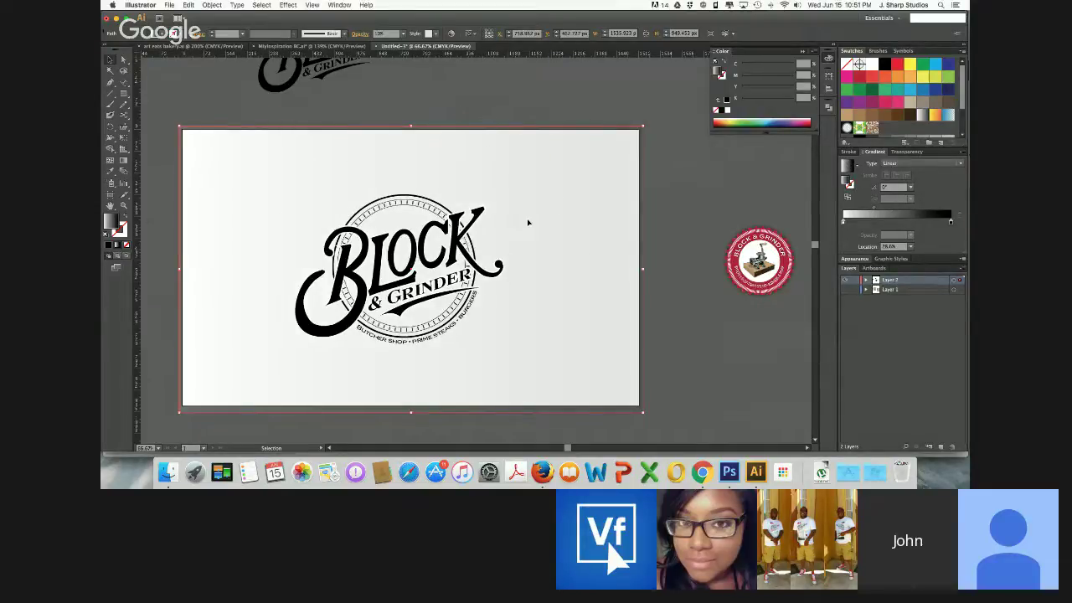
click(905, 164)
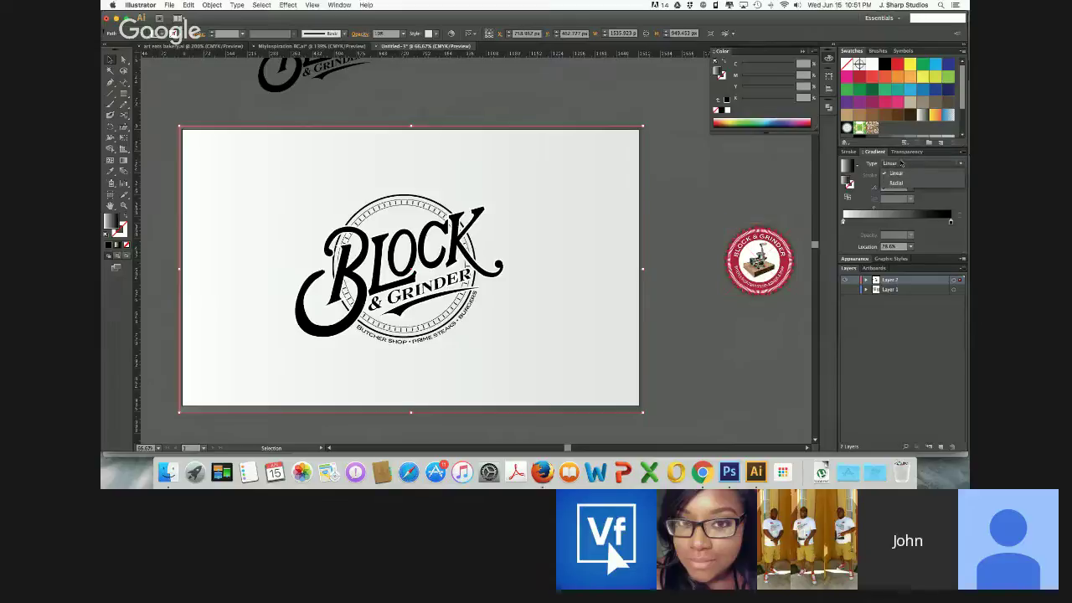
click(905, 143)
click(909, 151)
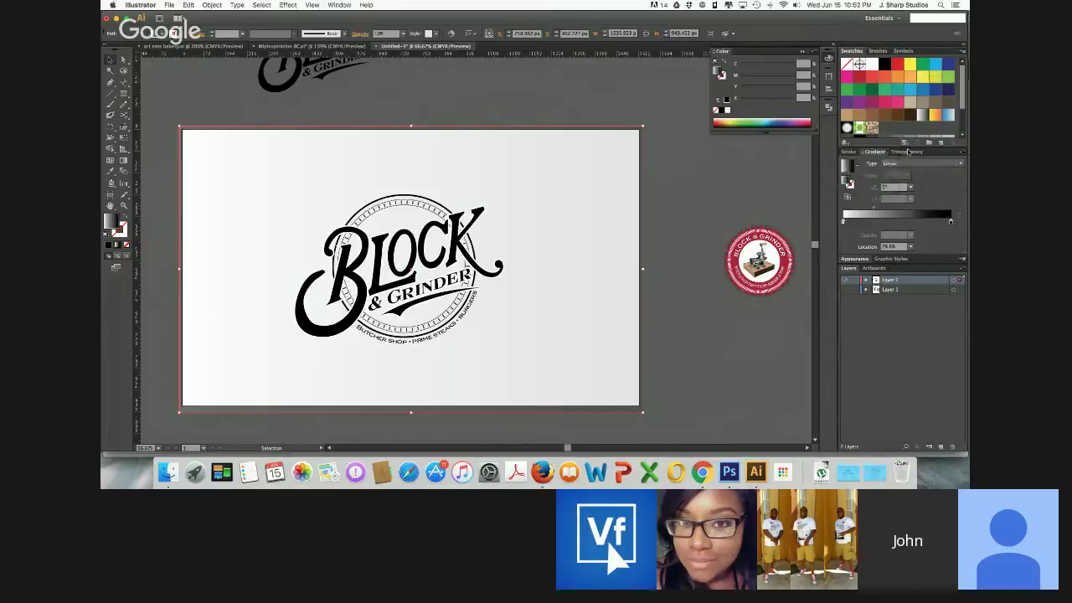
click(906, 153)
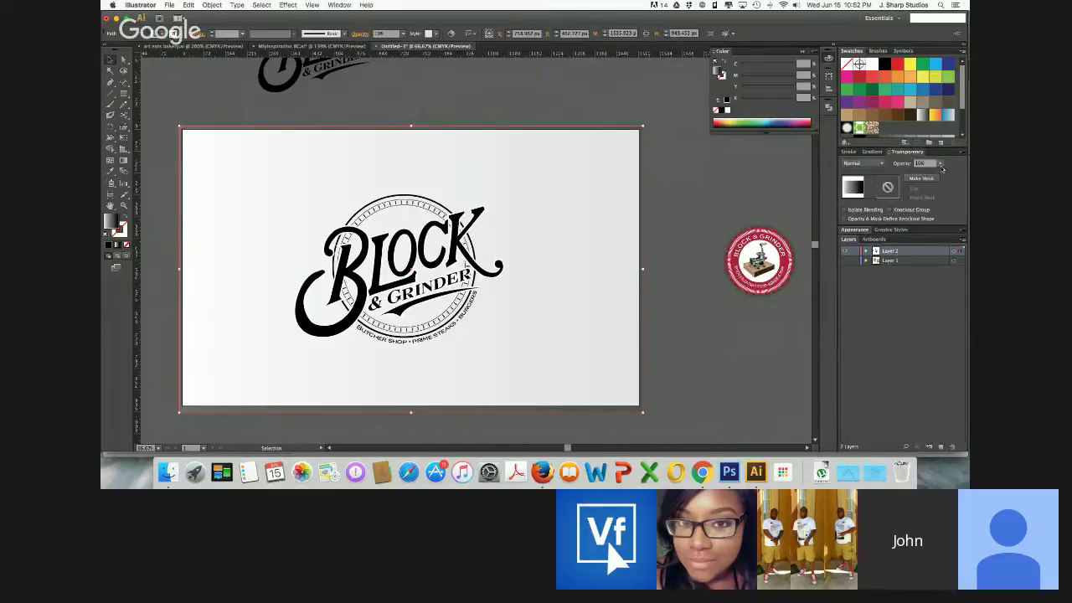
click(941, 165)
click(946, 272)
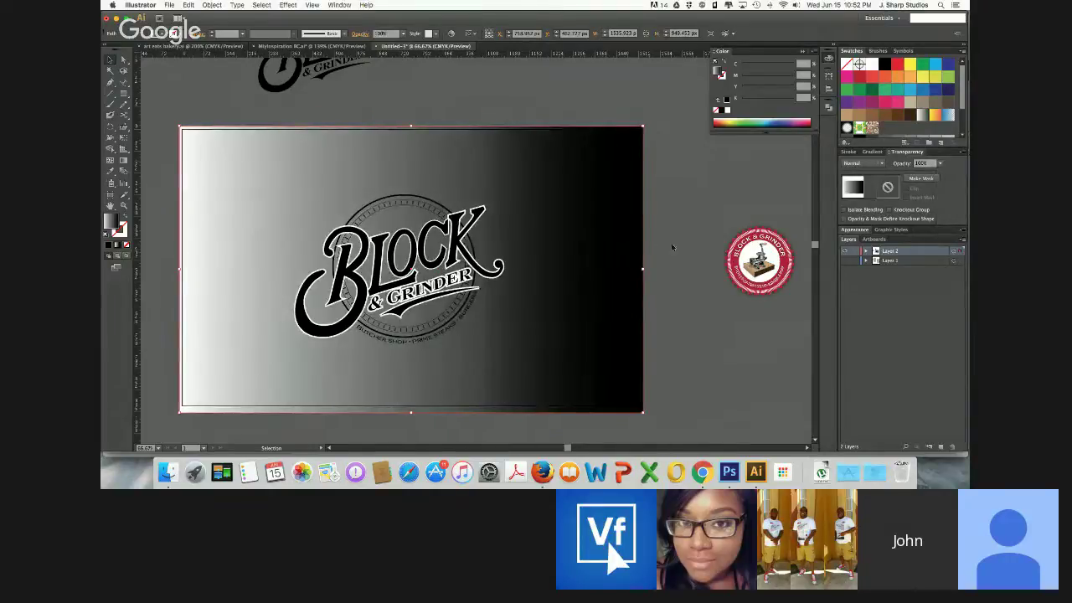
Set the background gradient's angle to -90° so it runs from white at the top to black below
click(872, 153)
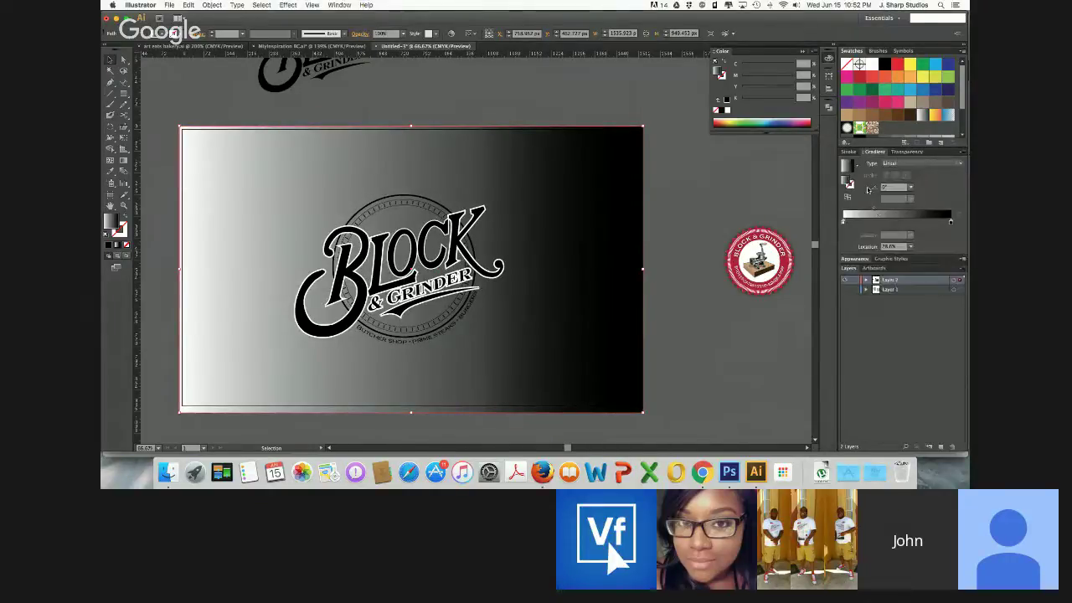
click(886, 187)
key(shift+Down)
key(shift+Down)
key(shift+Down)
key(shift+Down)
key(shift+Down)
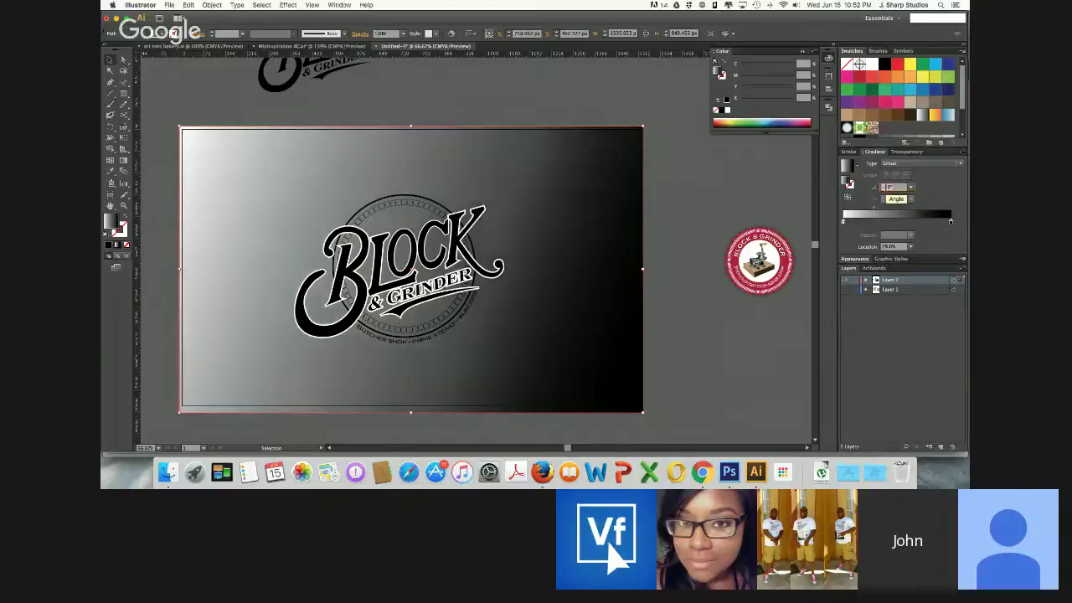
key(shift+Down)
key(shift+Down)
key(shift+Down)
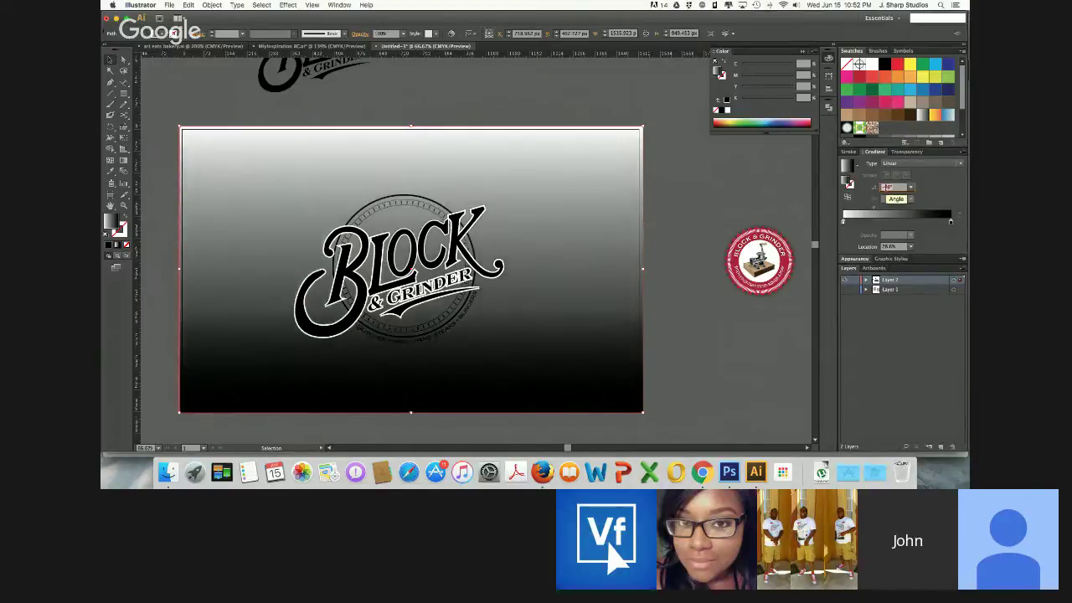
Lighten the gradient's black stop to a light grey of about 12% black
double_click(951, 223)
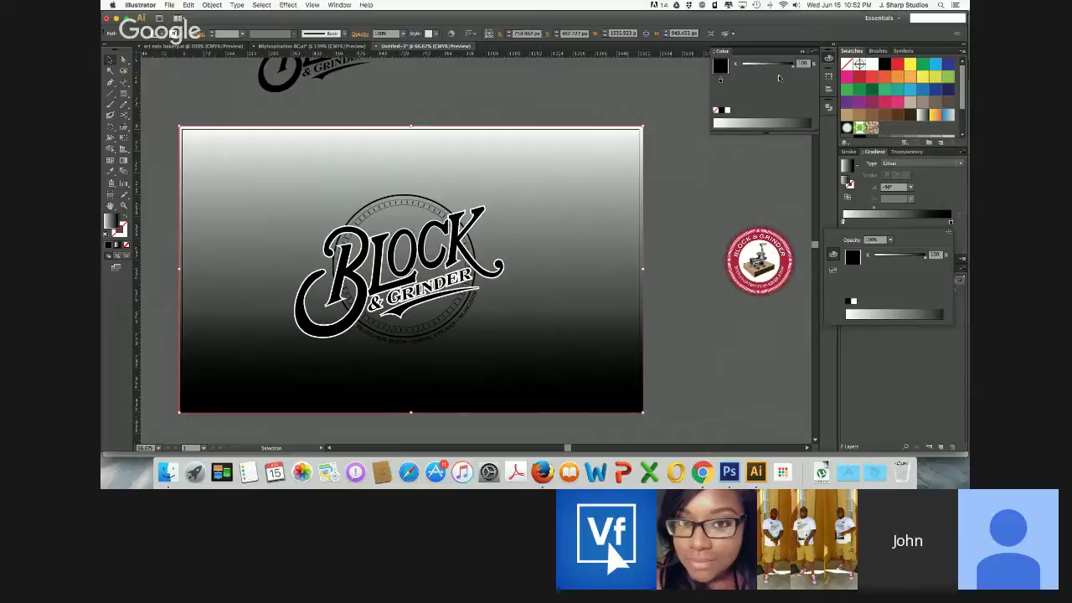
drag(792, 65, 756, 68)
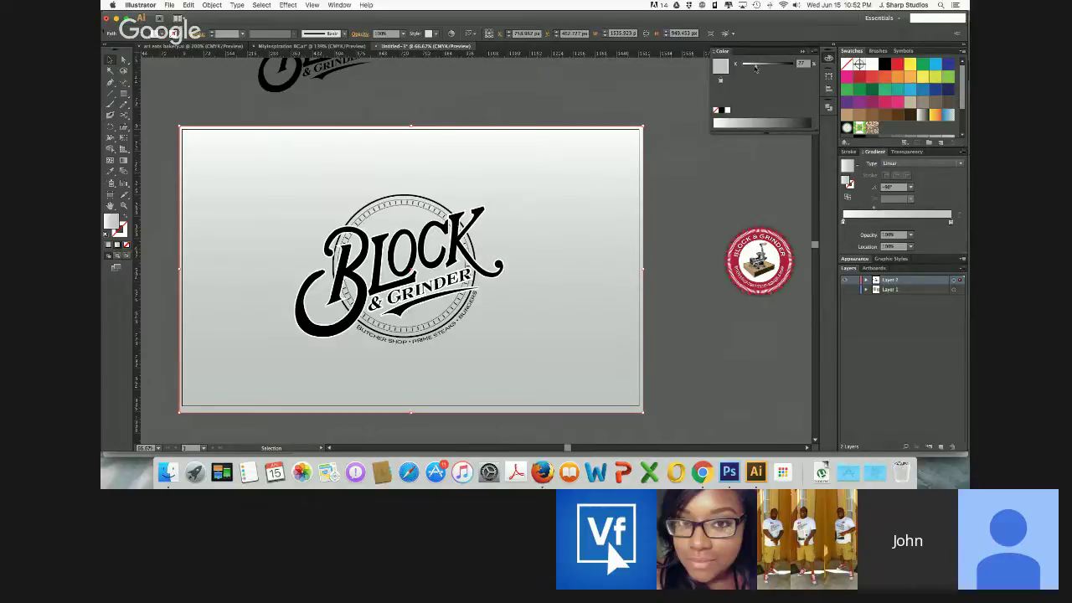
drag(756, 69, 748, 69)
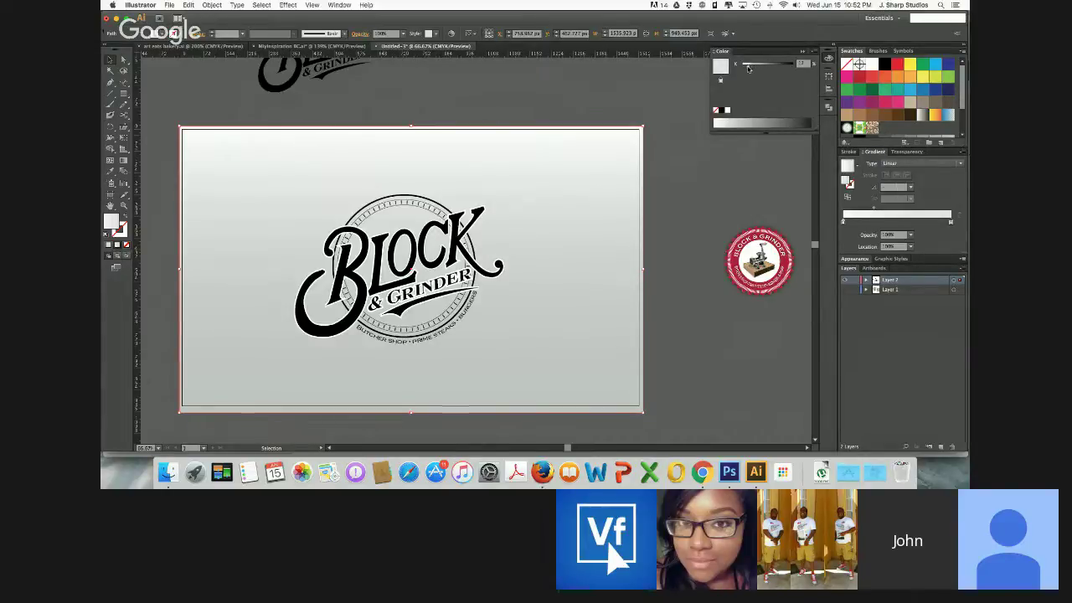
Place the gradient's white stop at the very start and move the grey stop to a location of about 60%
double_click(844, 223)
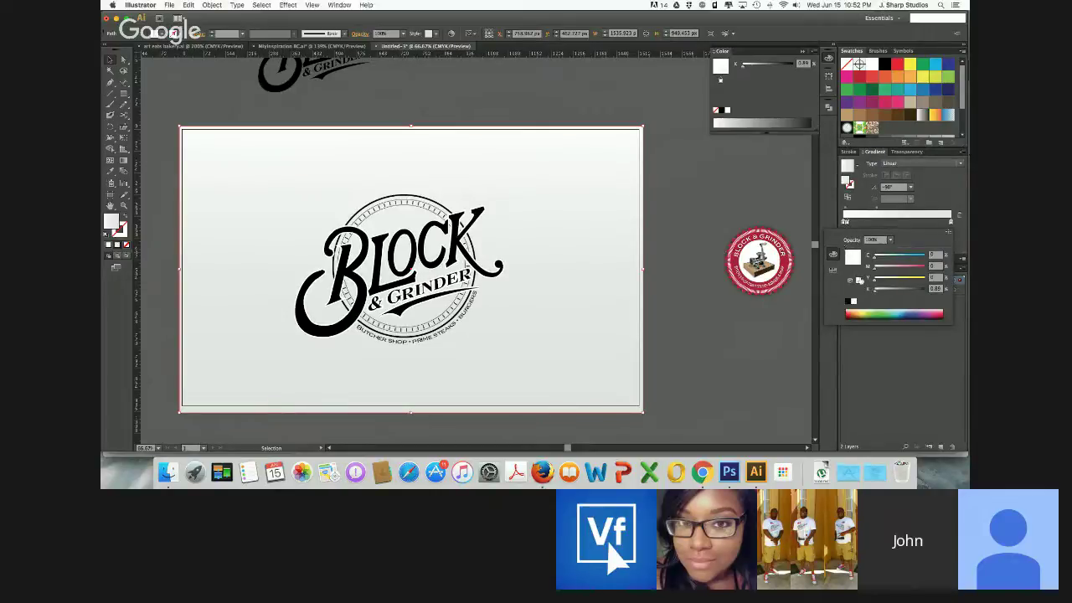
click(878, 209)
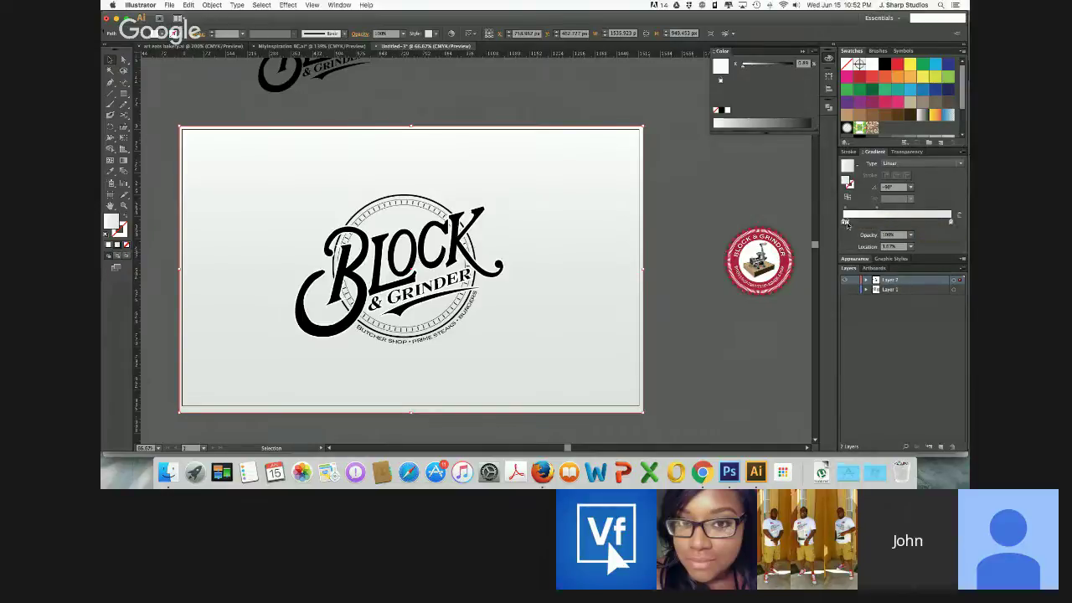
drag(845, 223, 842, 222)
drag(952, 223, 908, 223)
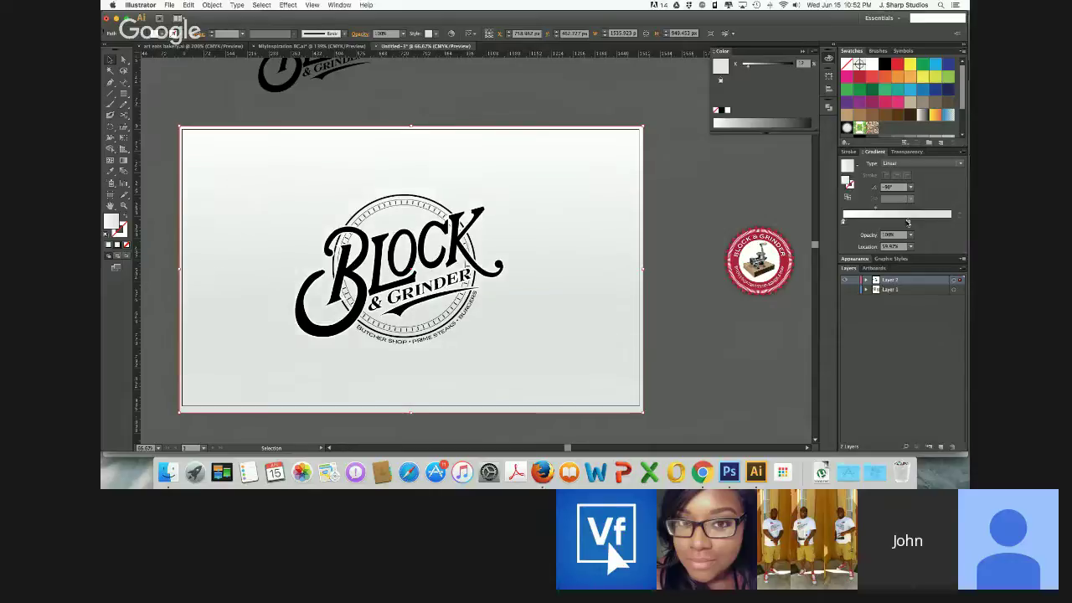
Lighten the gradient's grey stop to 4% black and set the gradient angle to -150°
double_click(908, 223)
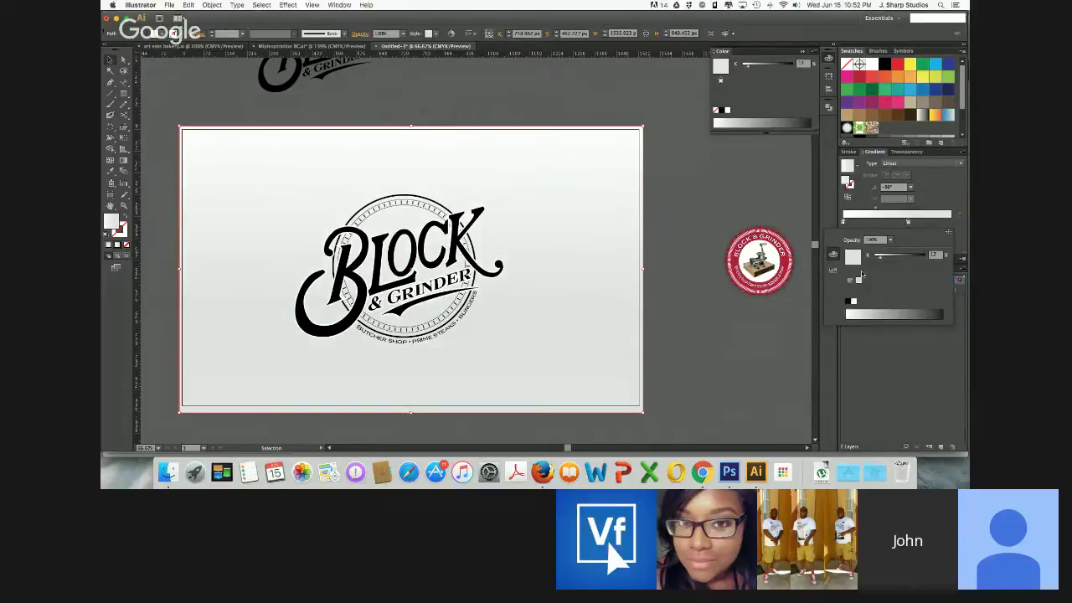
mouse_move(880, 260)
mouse_down()
mouse_move(891, 260)
mouse_move(876, 260)
mouse_up()
click(759, 200)
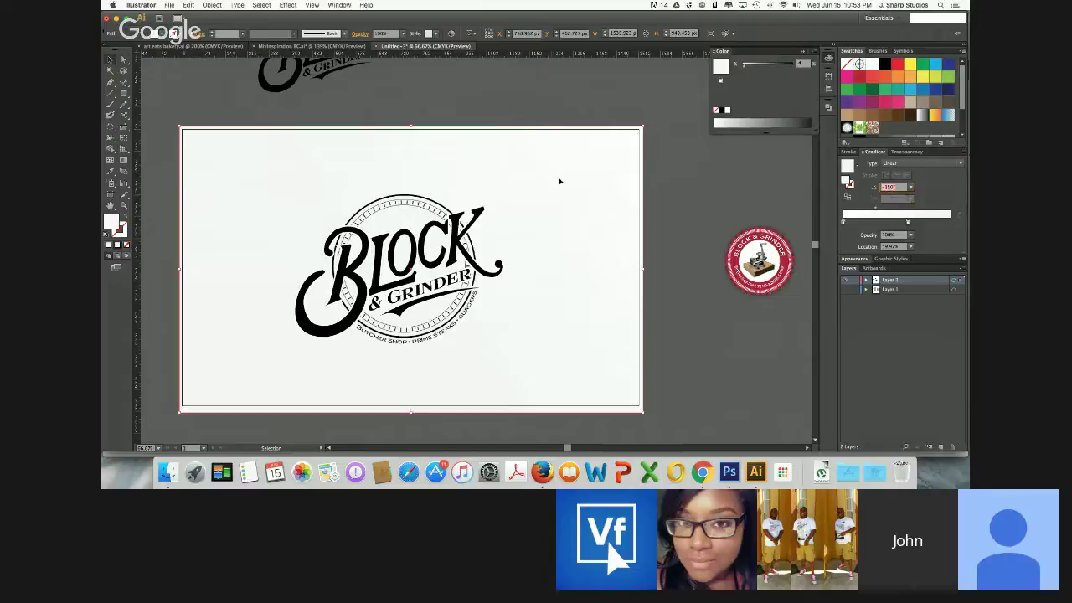
click(531, 122)
Isolate the ring behind the lettering and fill its innermost circle with white
key(super+minus)
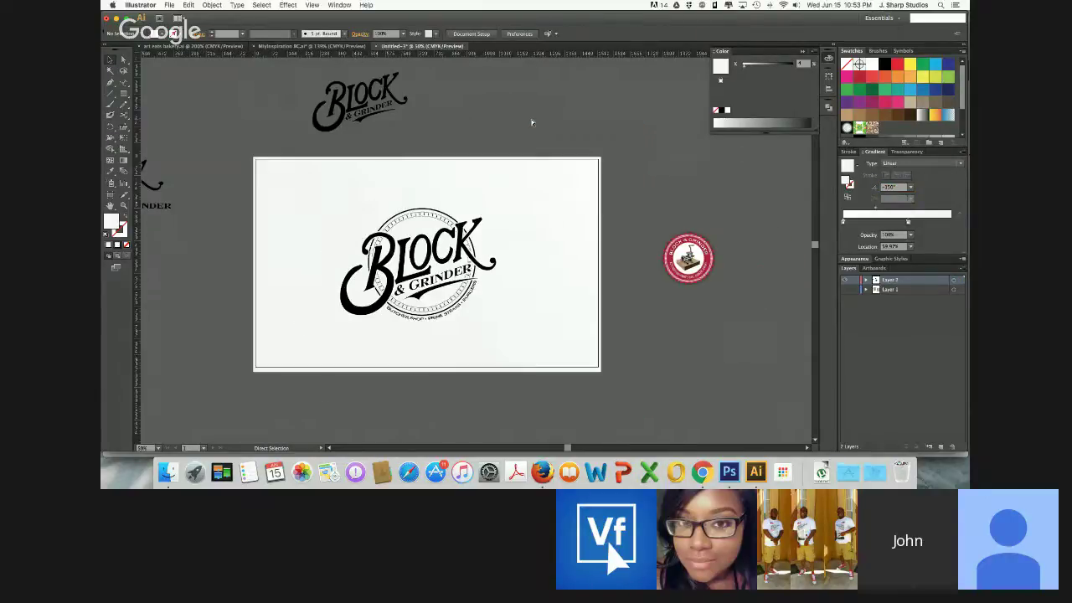
key(super+equal)
key(super+equal)
key(super+equal)
click(328, 151)
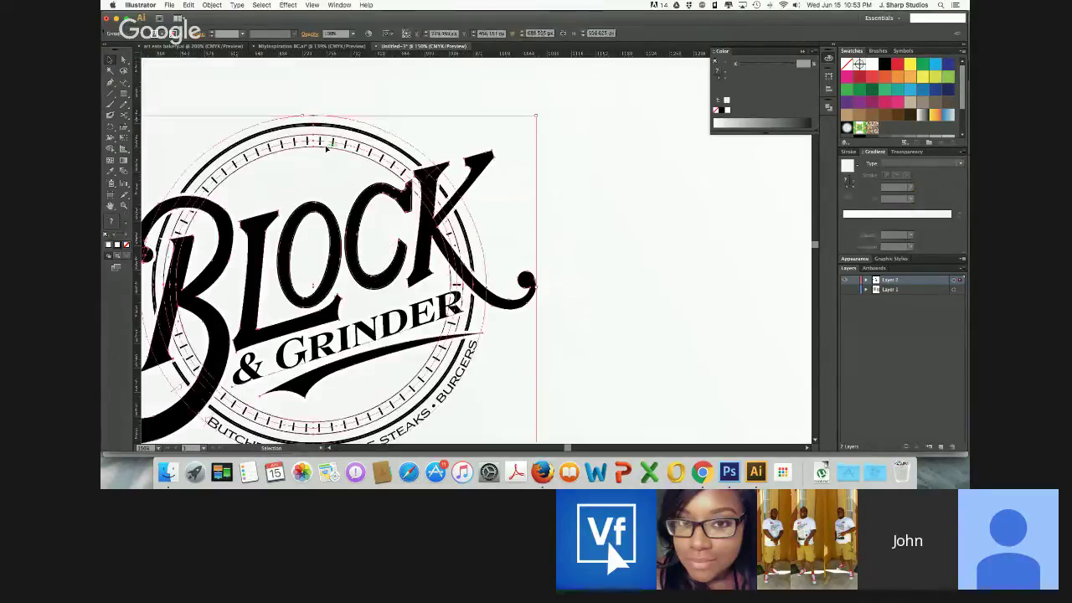
double_click(327, 144)
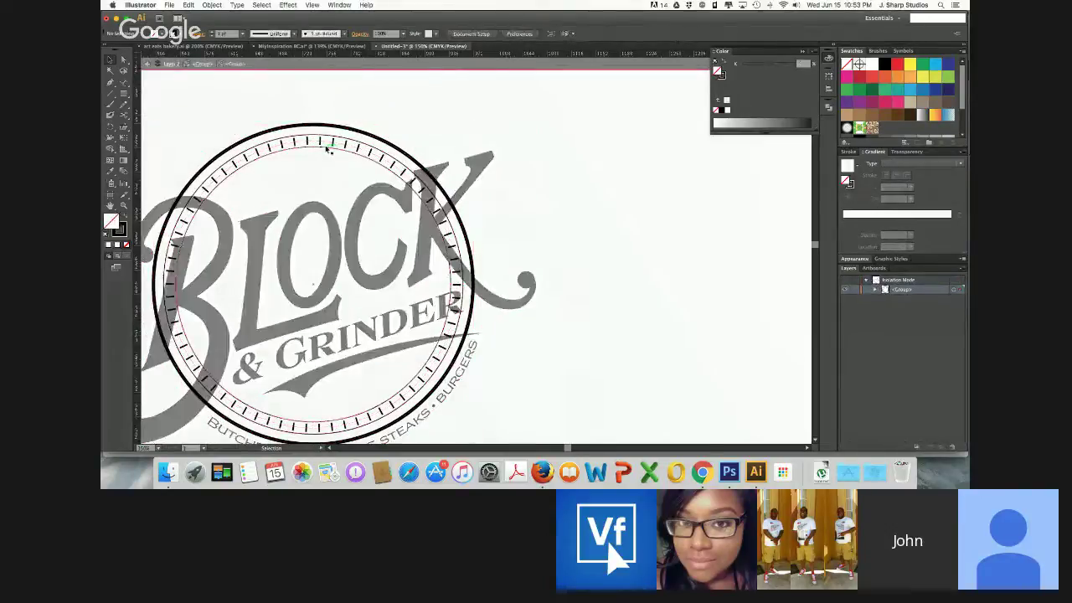
double_click(111, 221)
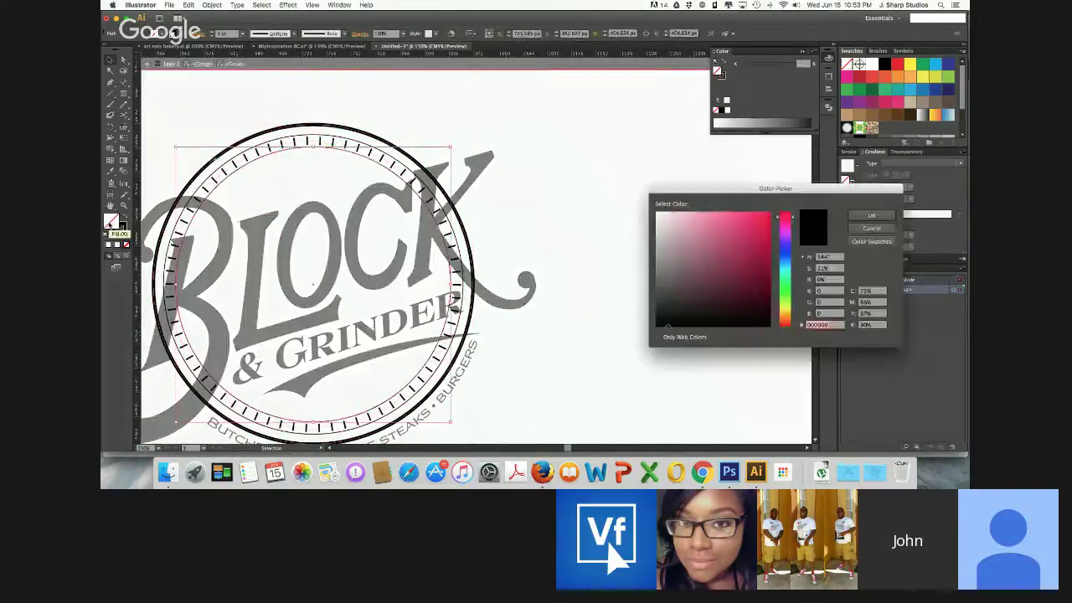
drag(734, 227, 653, 208)
key(Return)
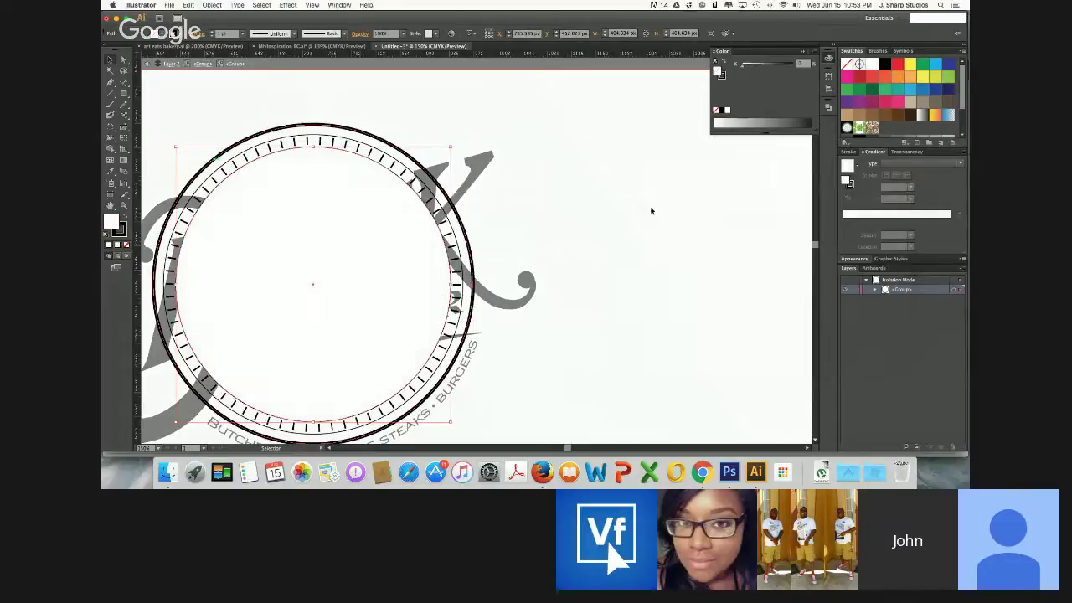
click(202, 65)
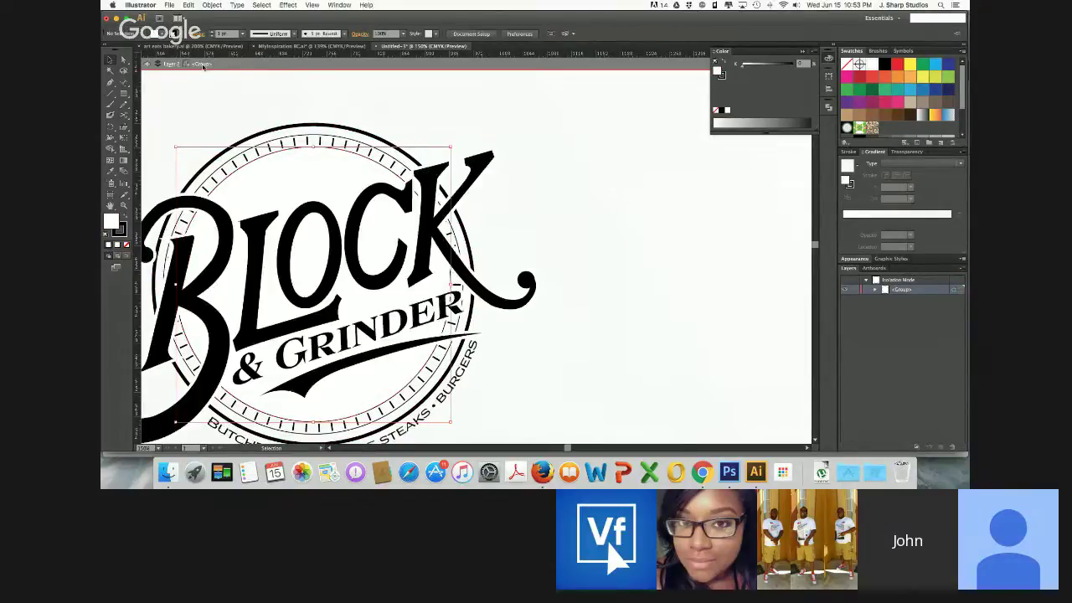
Fill the ring's outermost circle with white (#FFFFFF) and exit isolation mode
click(298, 136)
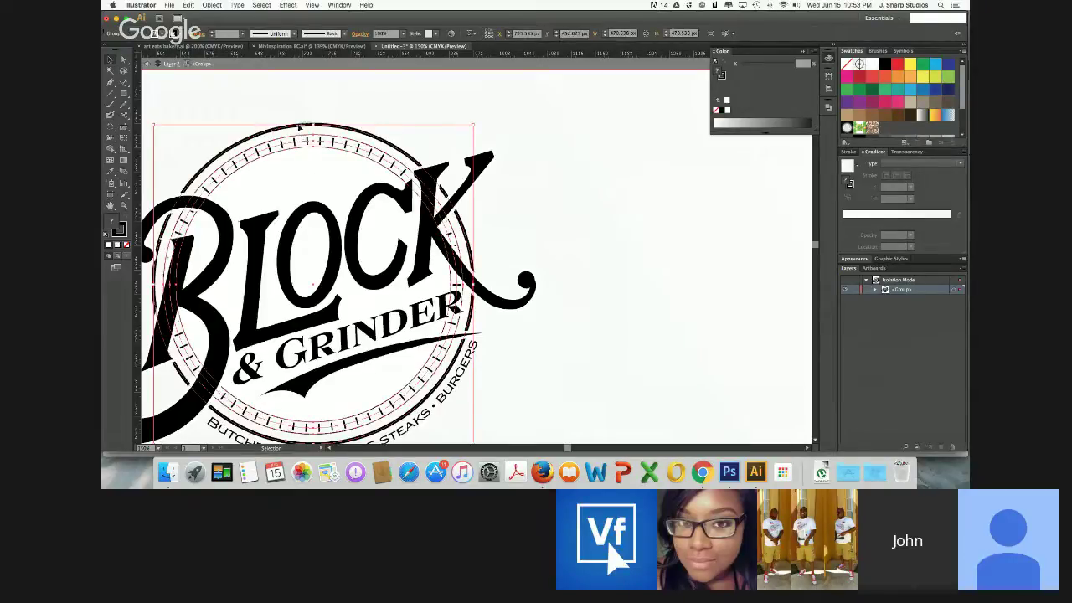
click(301, 111)
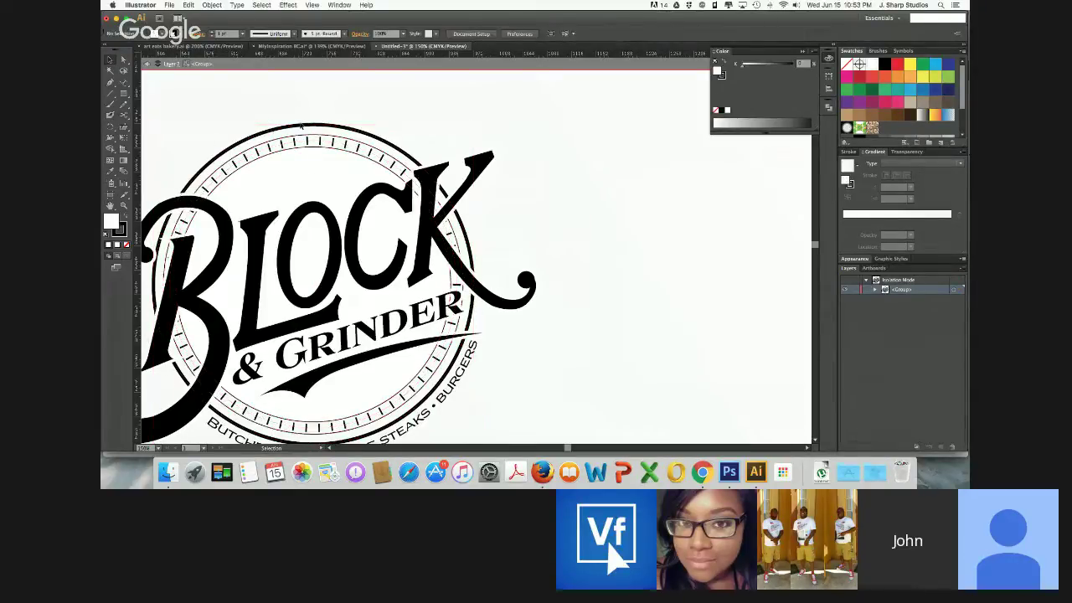
click(301, 126)
double_click(301, 126)
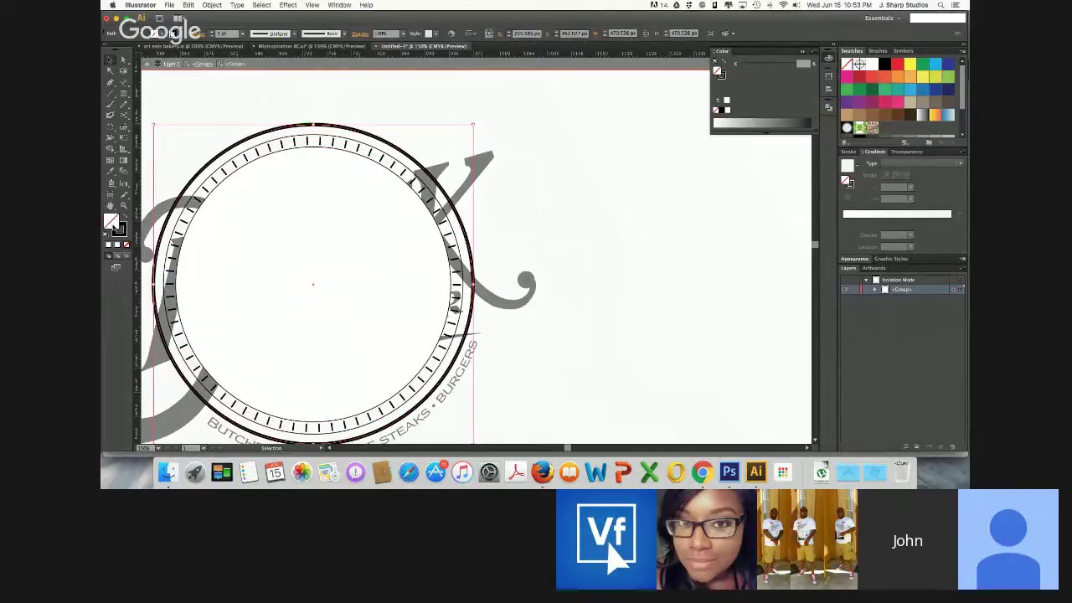
double_click(116, 230)
drag(653, 206, 646, 205)
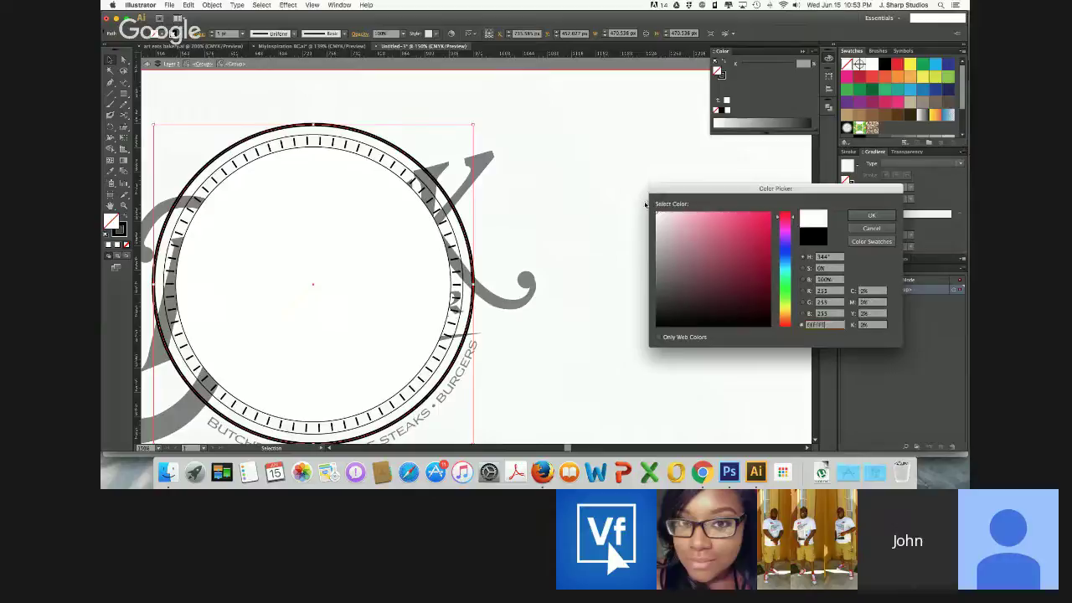
key(Return)
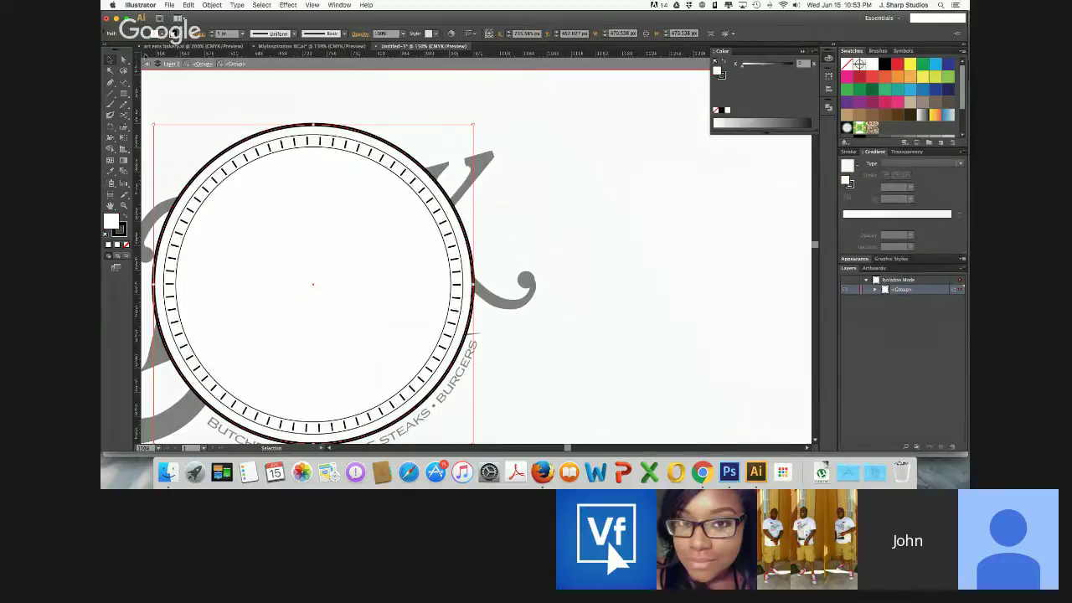
click(146, 65)
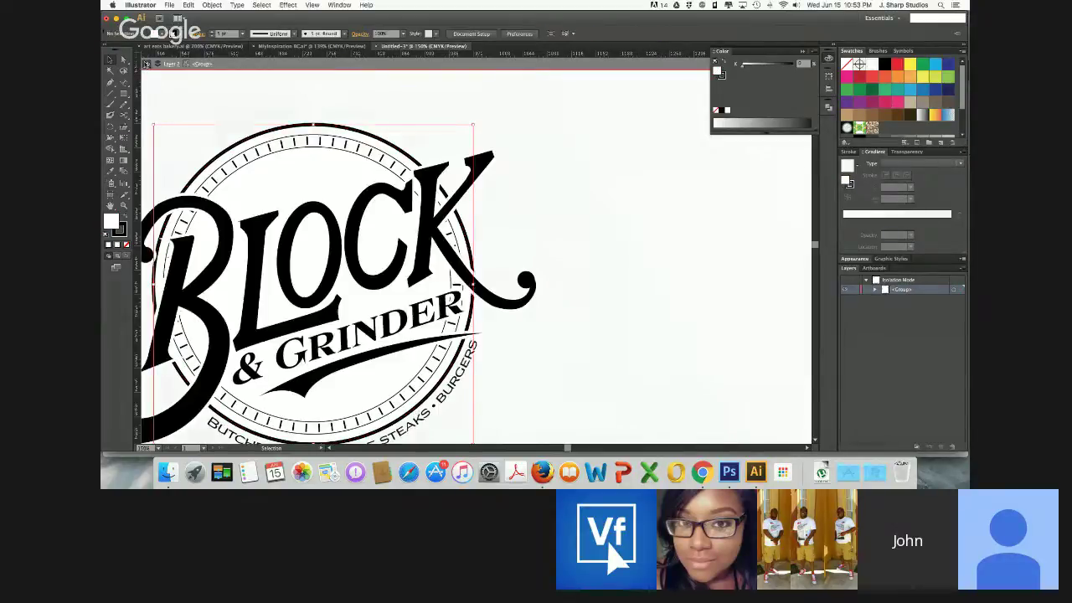
Preview the logo on black by swapping the background rectangle's fill and stroke, restore white, and delete the rectangle
click(288, 208)
key(super+minus)
key(super+minus)
key(super+minus)
key(super+minus)
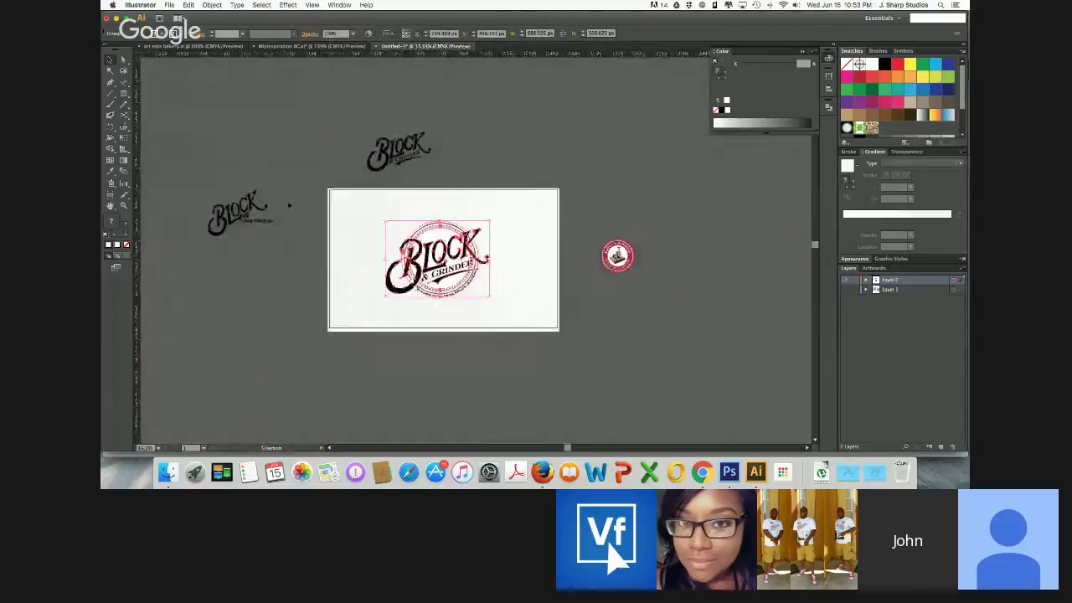
click(347, 274)
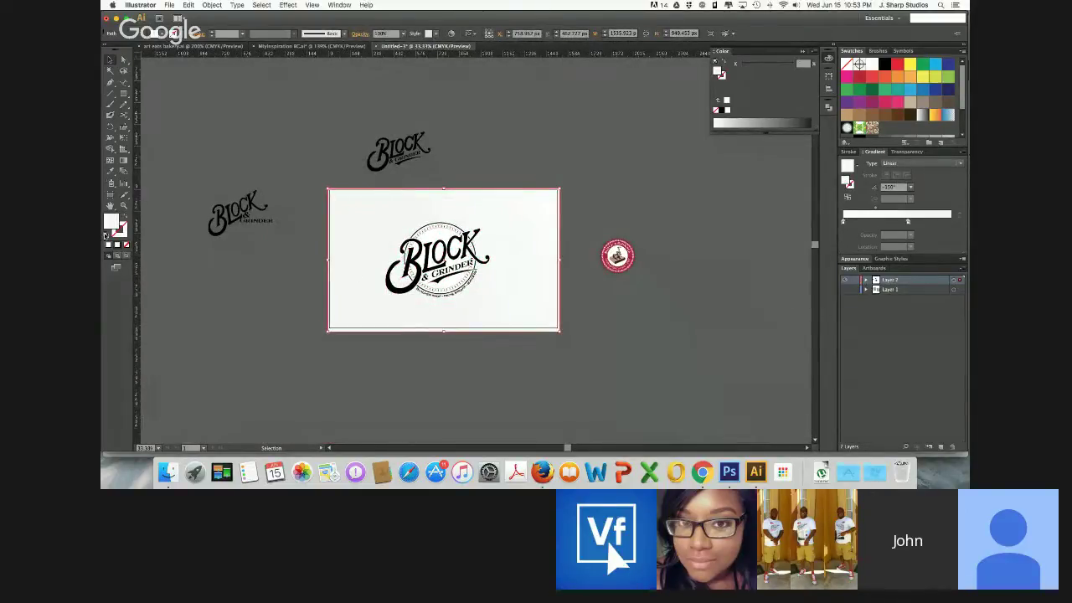
click(125, 217)
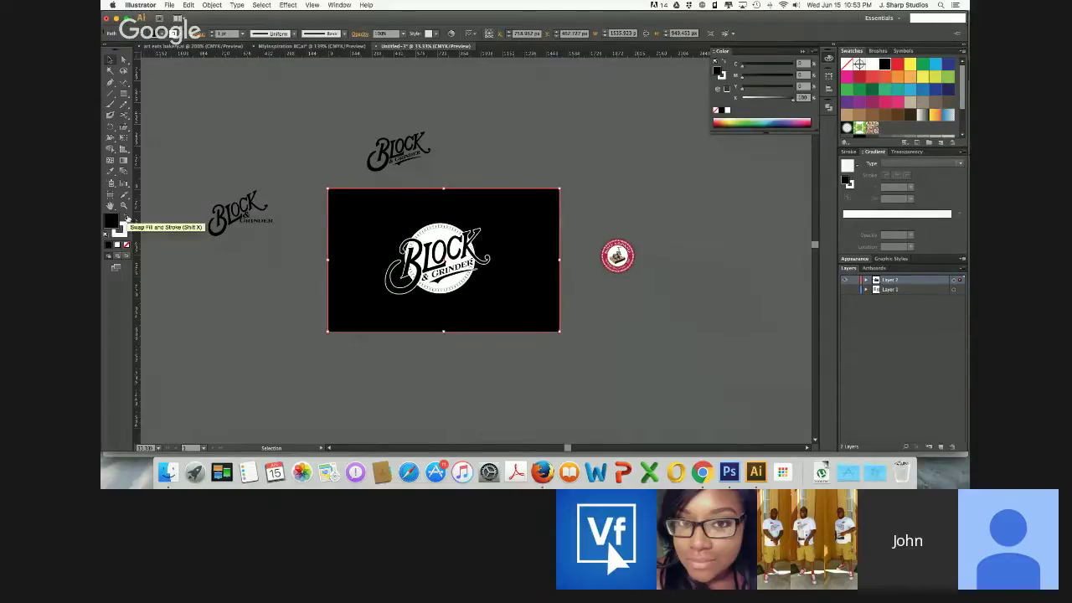
click(125, 217)
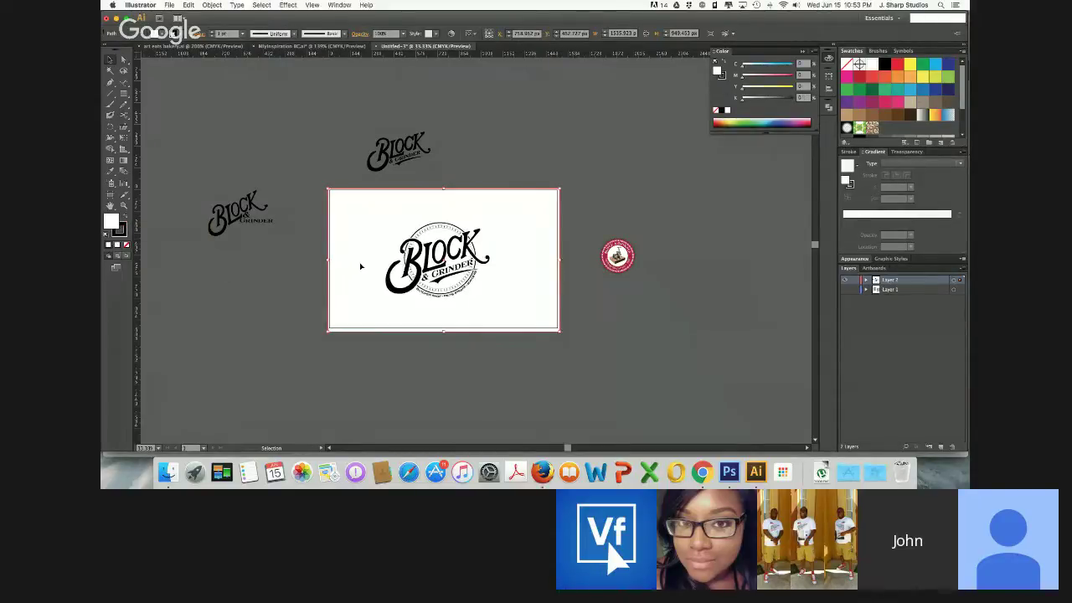
key(Delete)
Examine the logo on the plain white artboard at several magnifications, with and without the interface panels
key(super+equal)
key(super+equal)
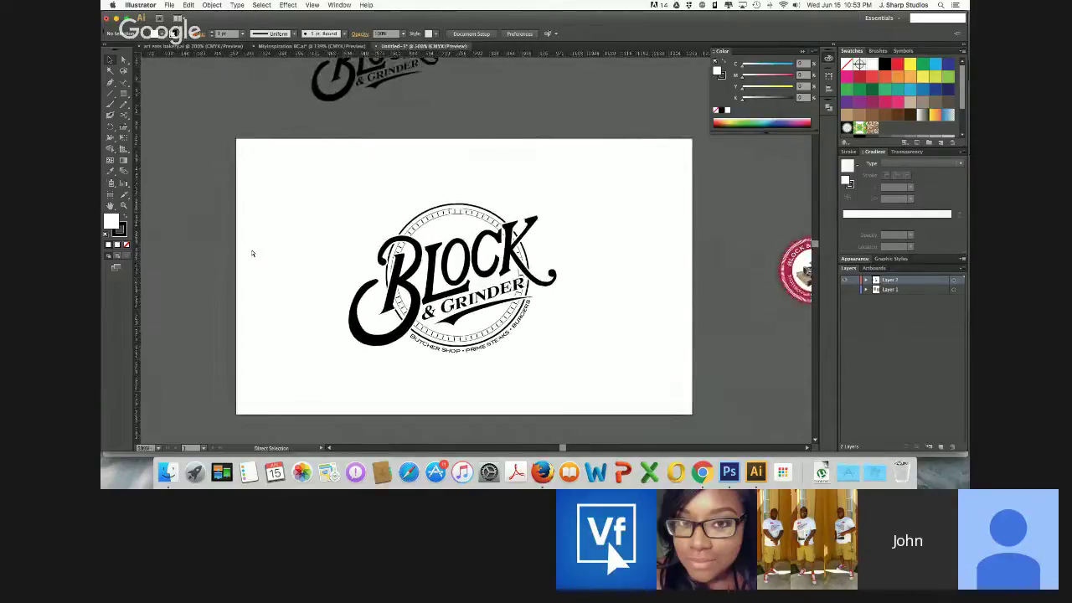
key(super+equal)
key(super+equal)
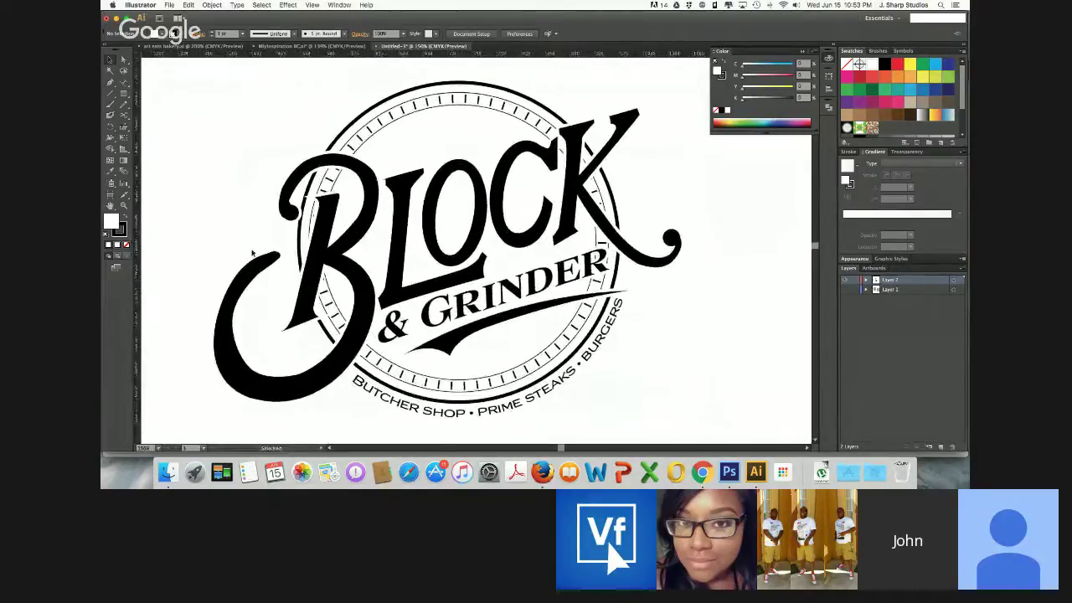
key(Tab)
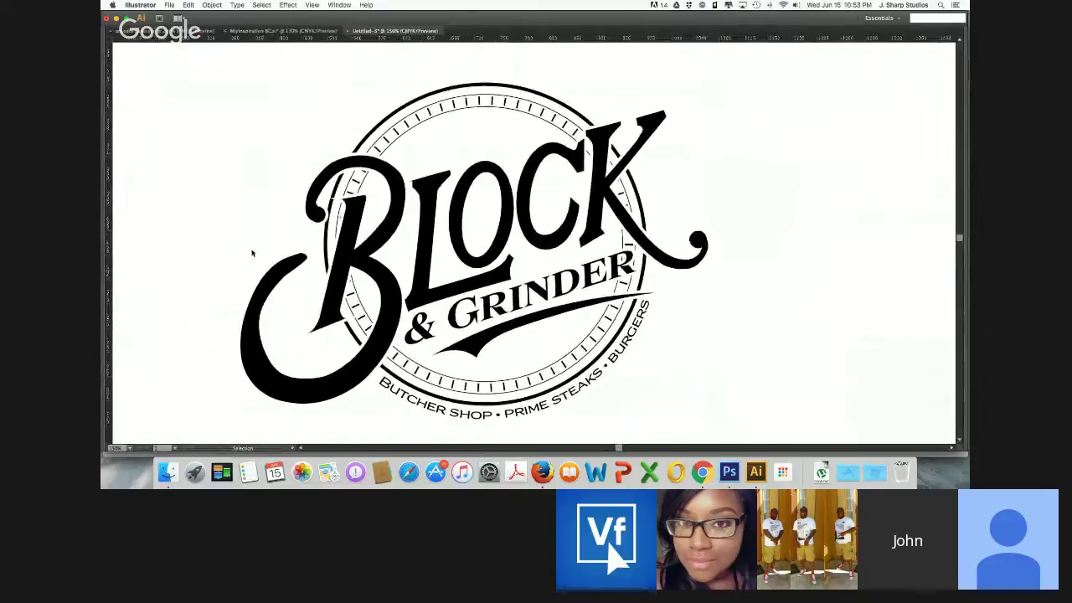
key(super+minus)
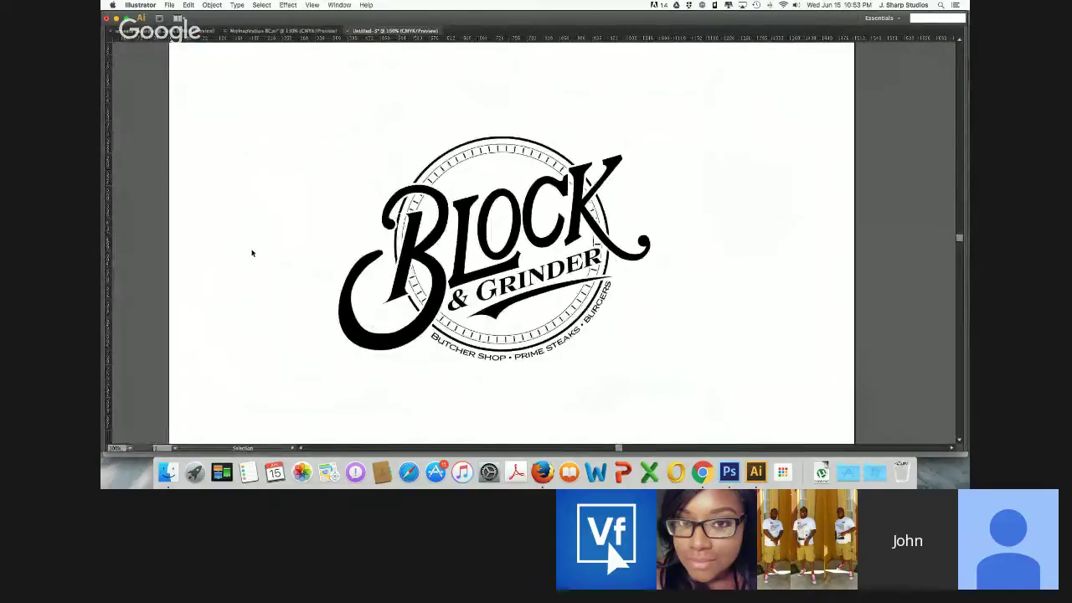
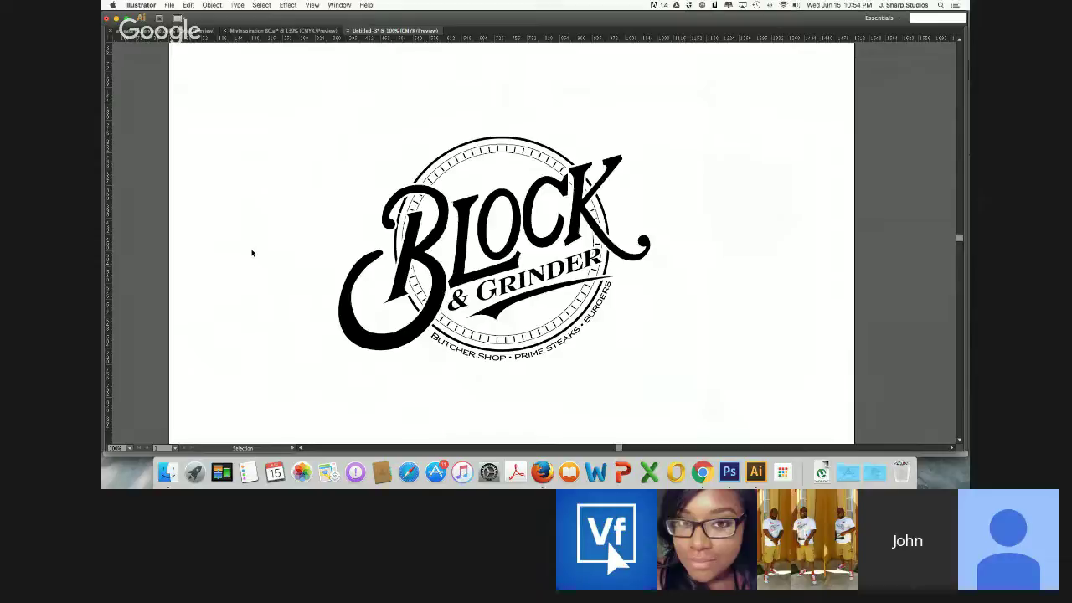
key(Tab)
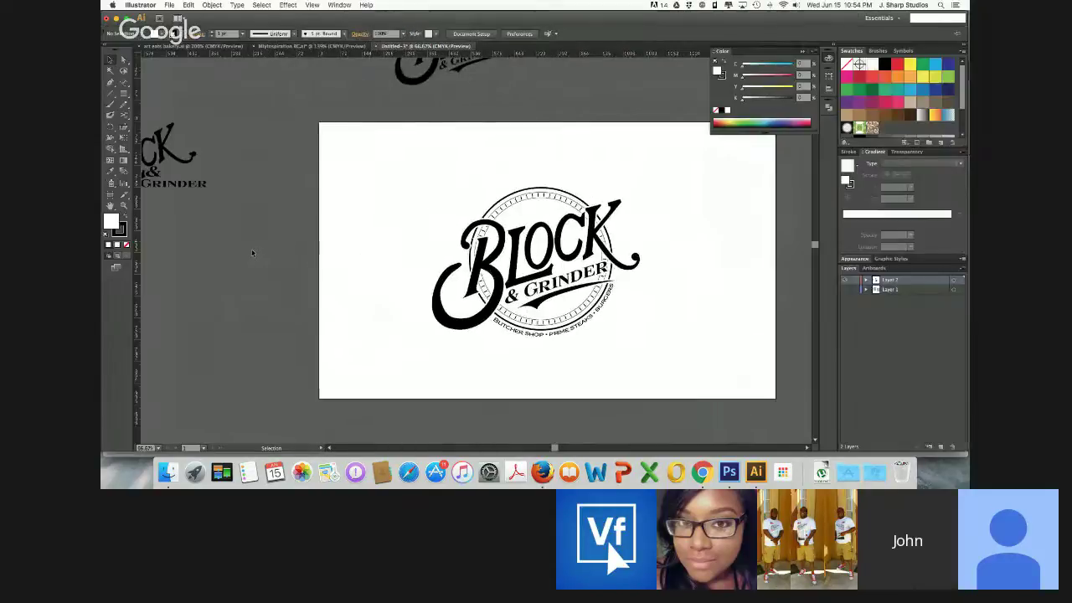
scroll(252, 253, right, 2)
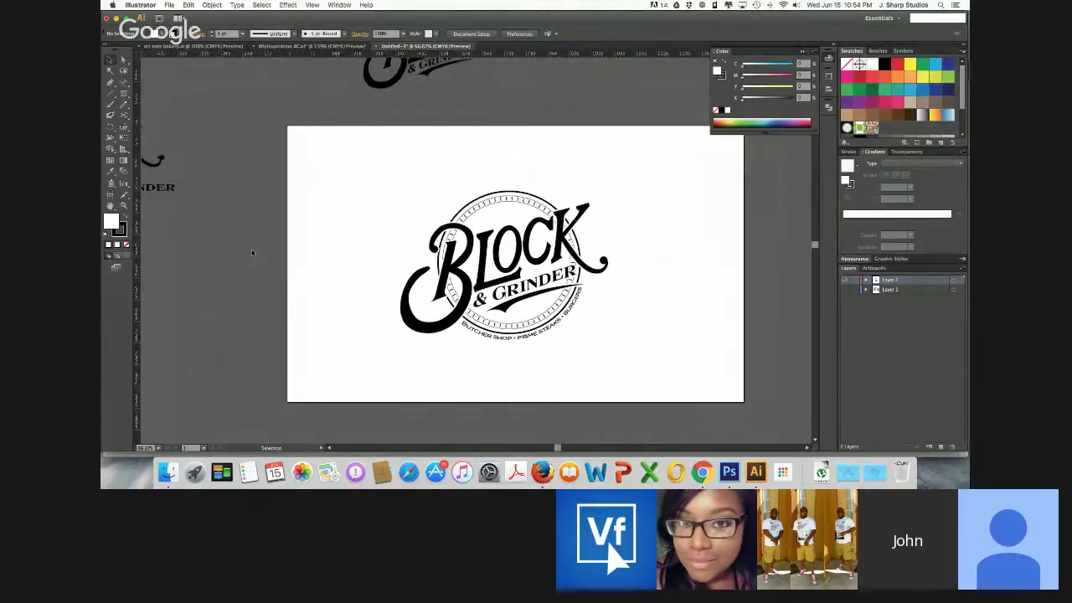
key(super+1)
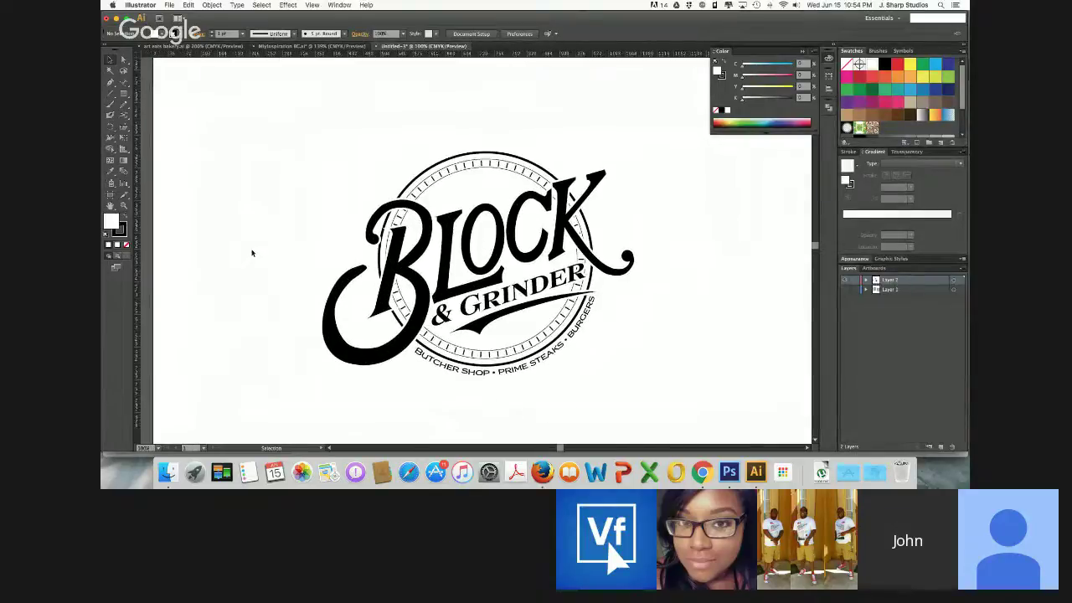
key(super+equal)
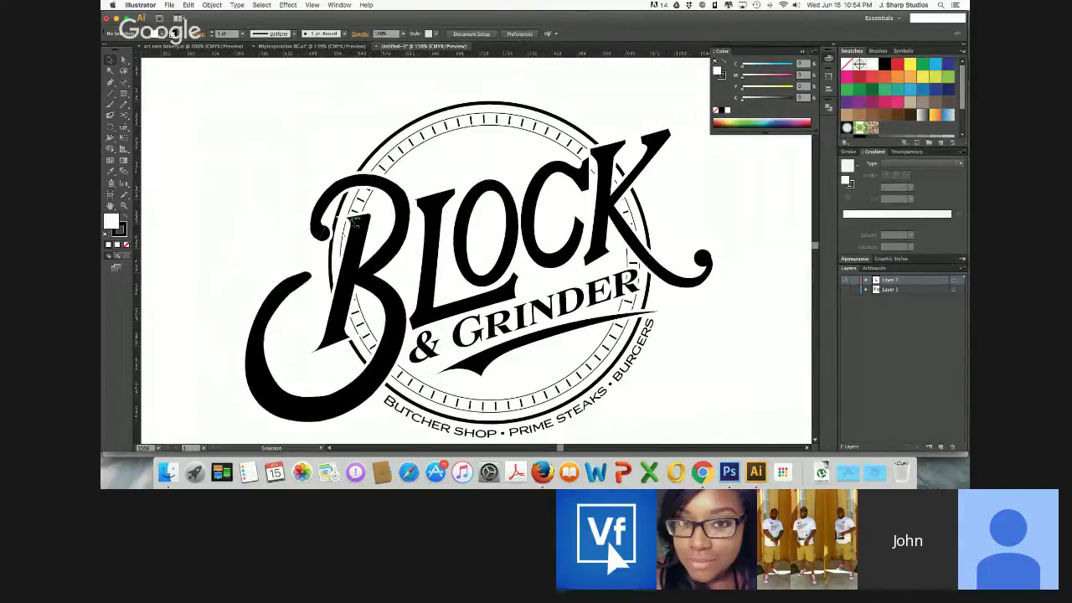
key(super+equal)
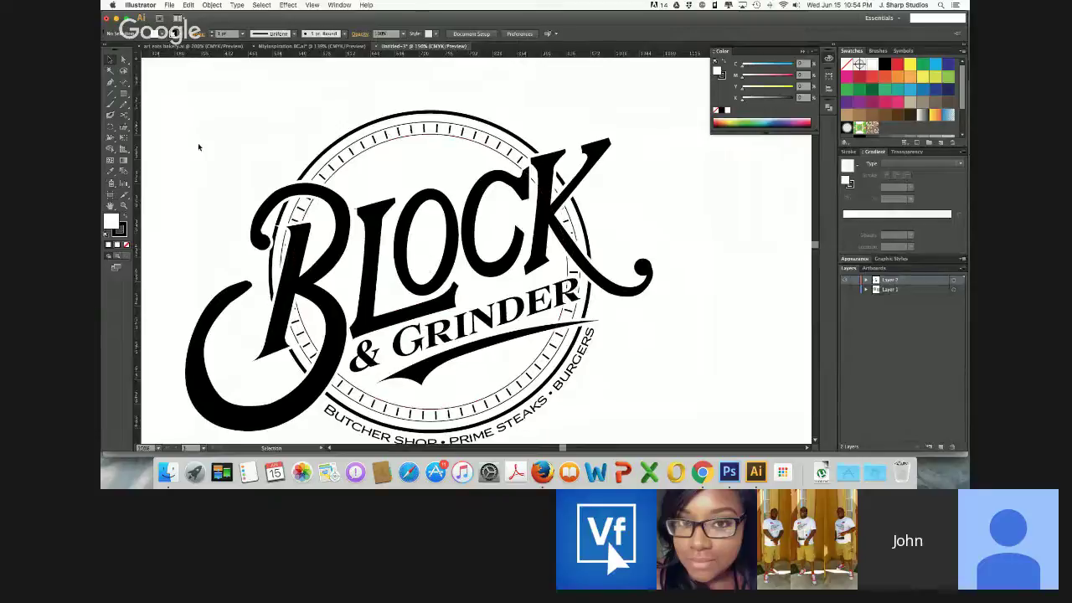
Directly select the C in BLOCK and adjust the anchor point along its upper inner curve
key(a)
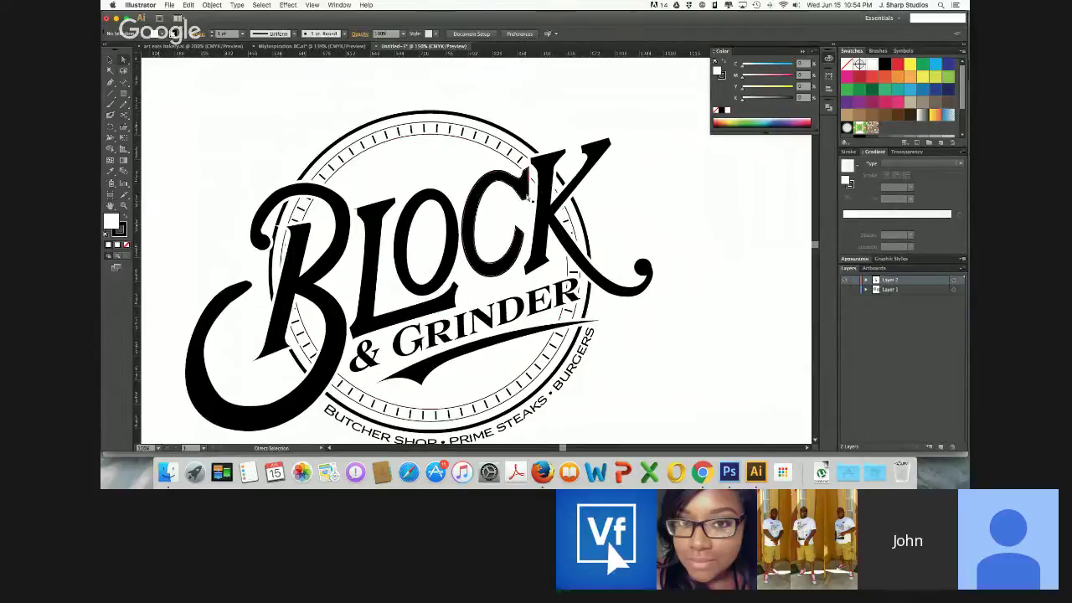
click(527, 196)
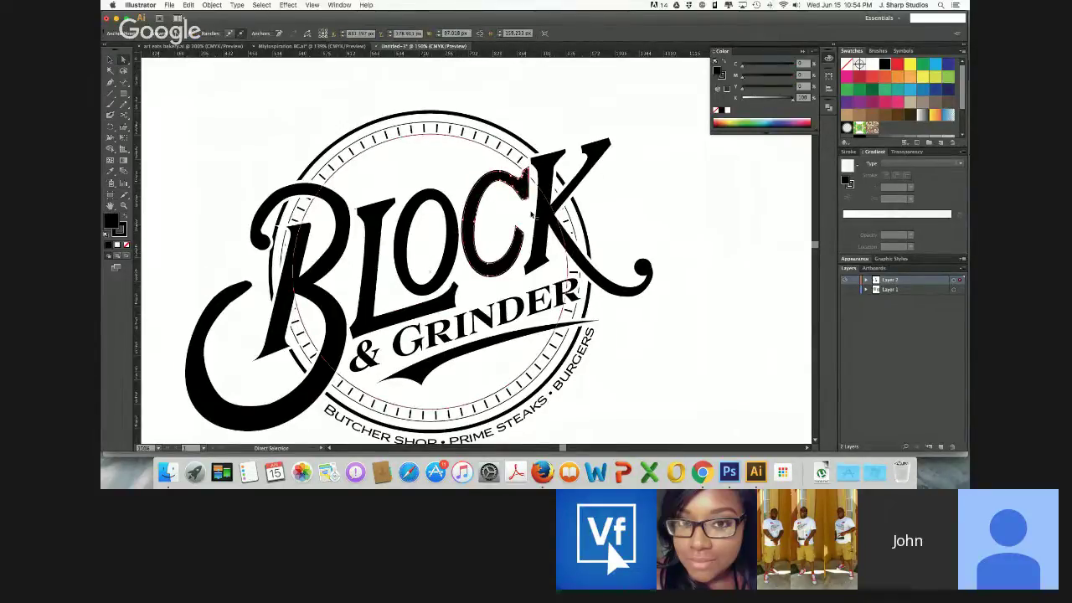
key(super+equal)
key(super+equal)
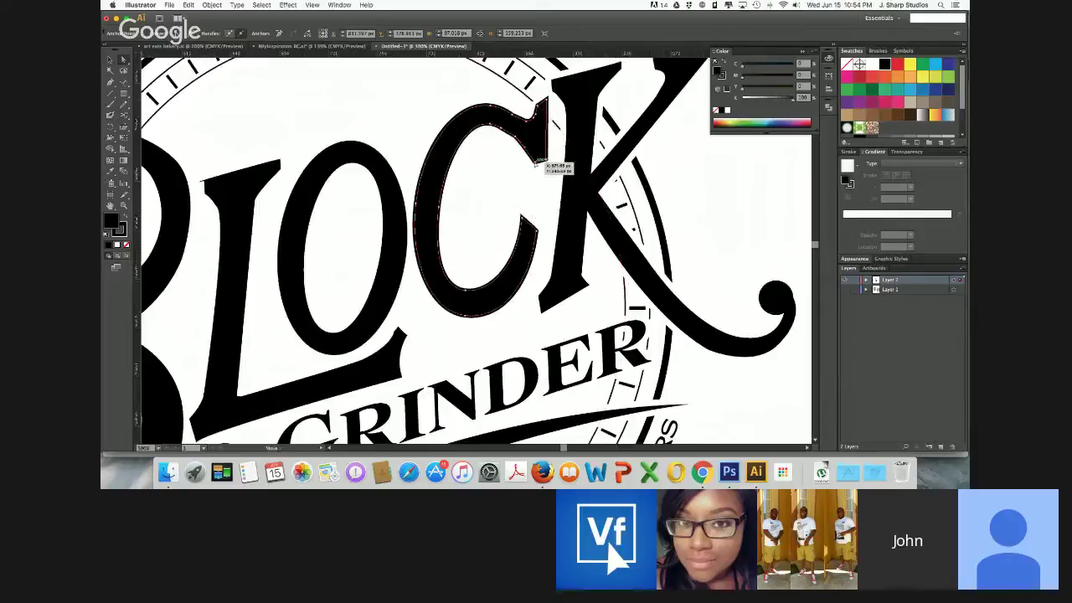
drag(535, 164, 499, 124)
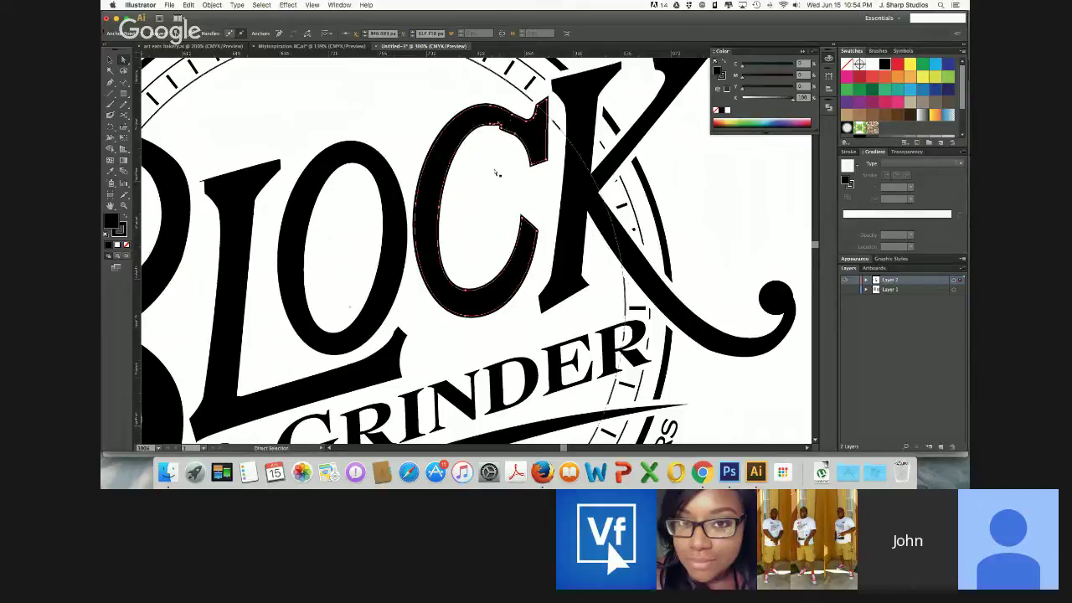
click(491, 124)
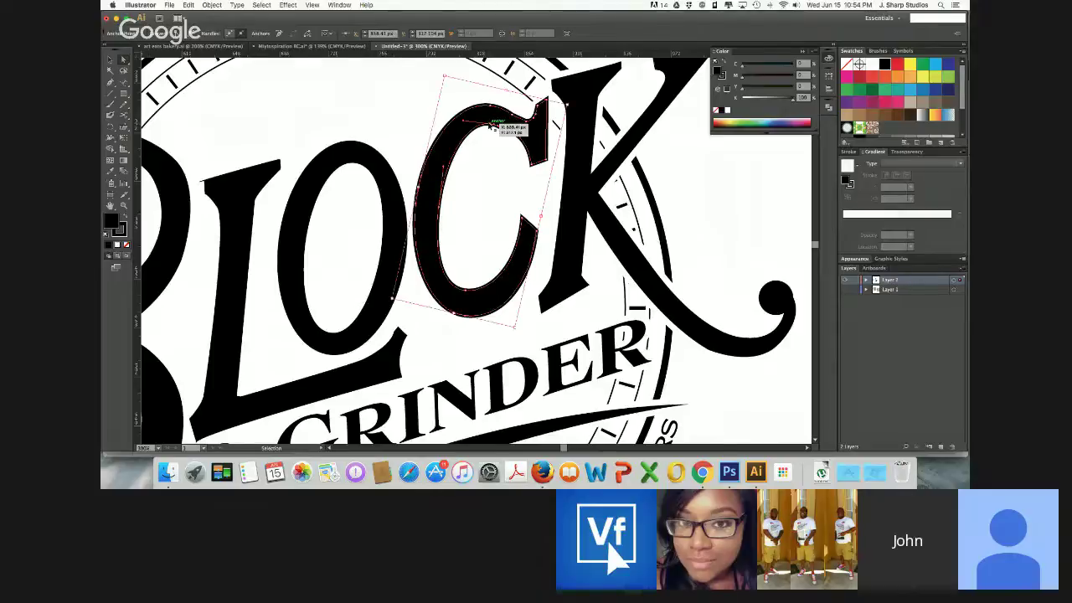
key(super+equal)
key(super+equal)
key(super+equal)
scroll(491, 126, up, 6)
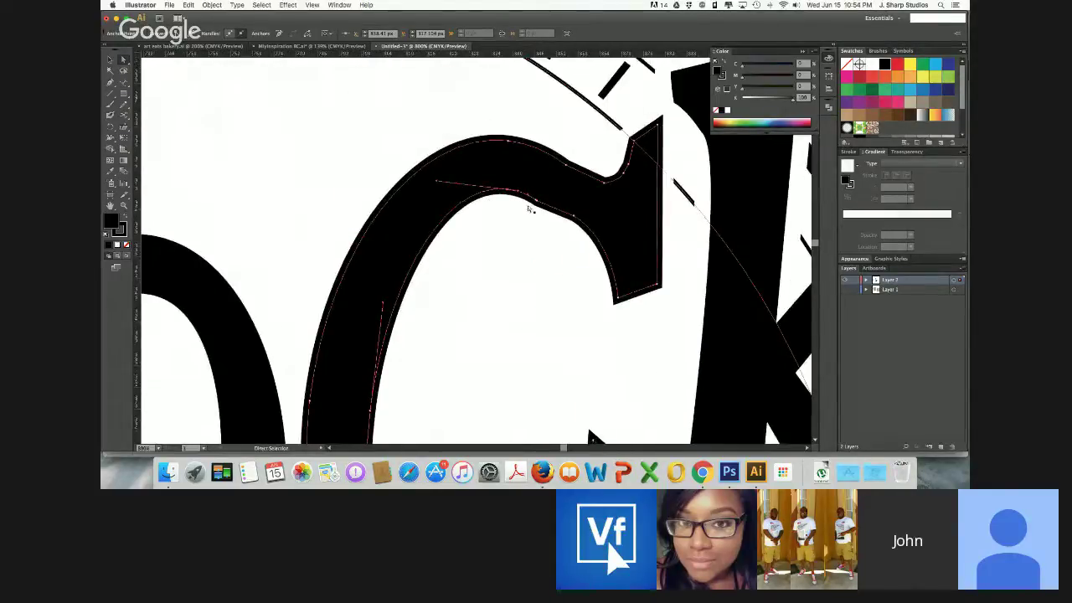
Try to smooth the upper inner curve of the C in BLOCK by reworking its anchor point, and undo the letter's shift
click(539, 203)
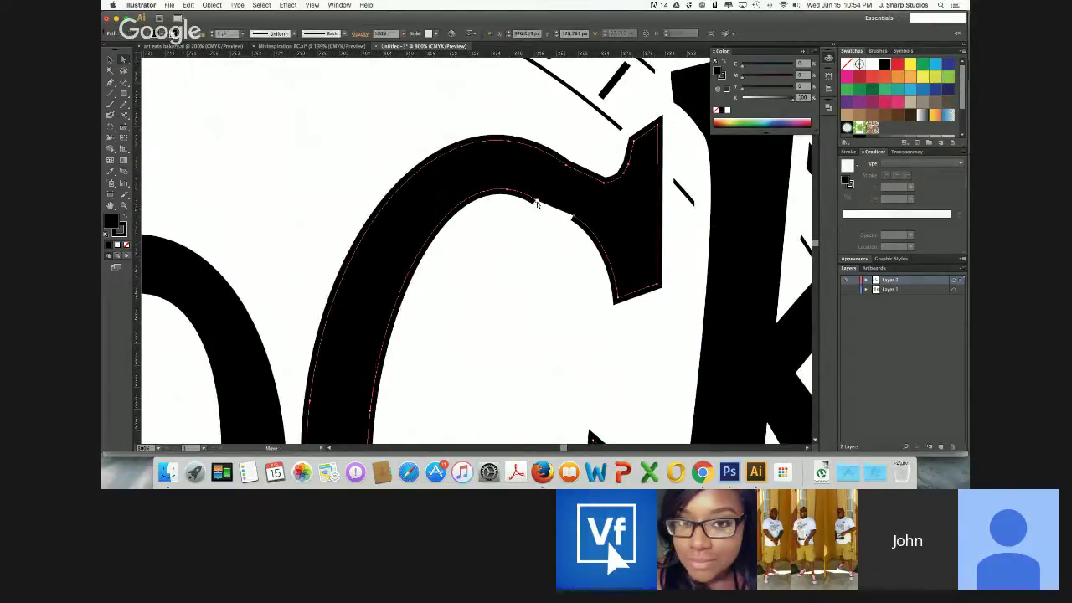
key(super+j)
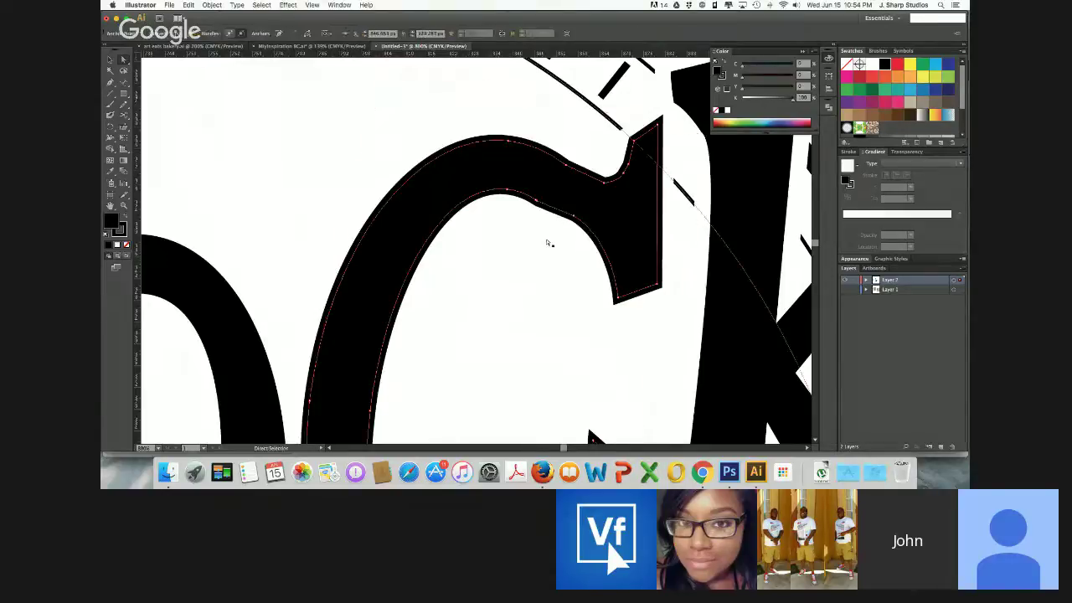
click(545, 233)
click(549, 202)
click(539, 203)
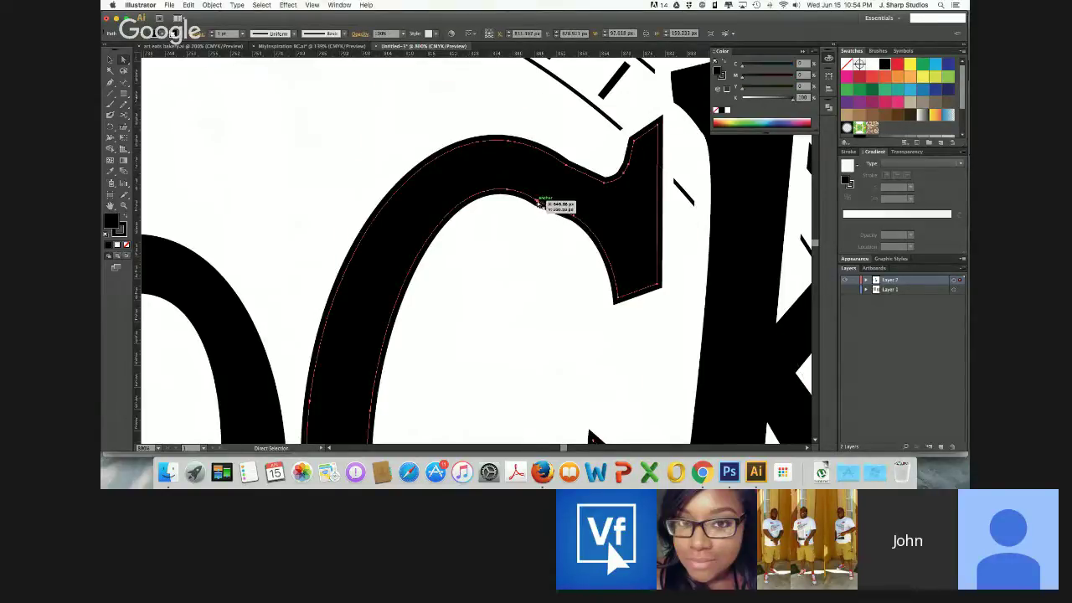
drag(537, 201, 539, 203)
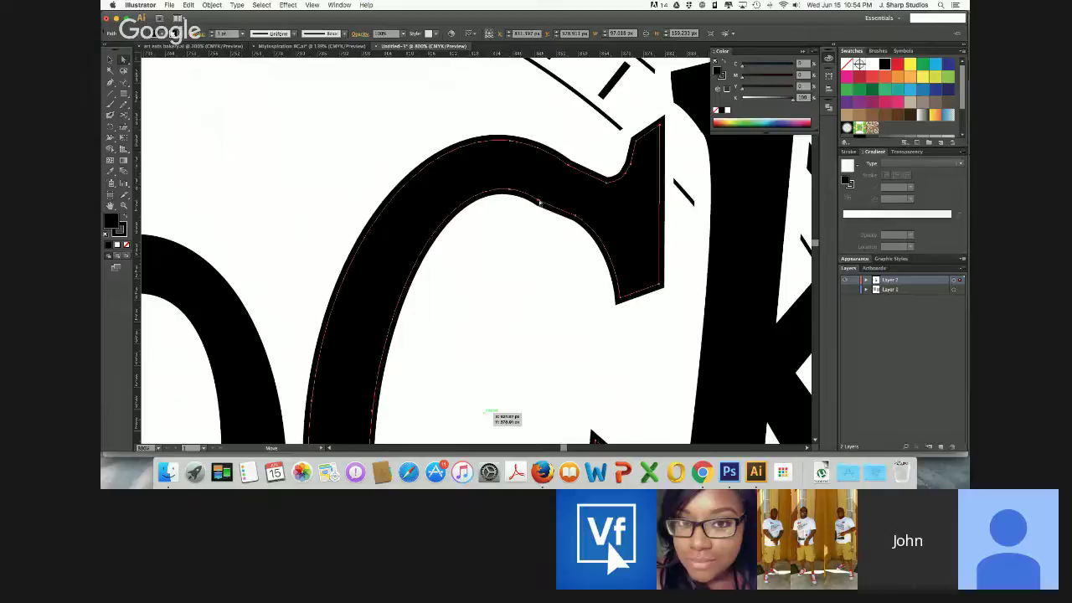
key(super+z)
click(539, 264)
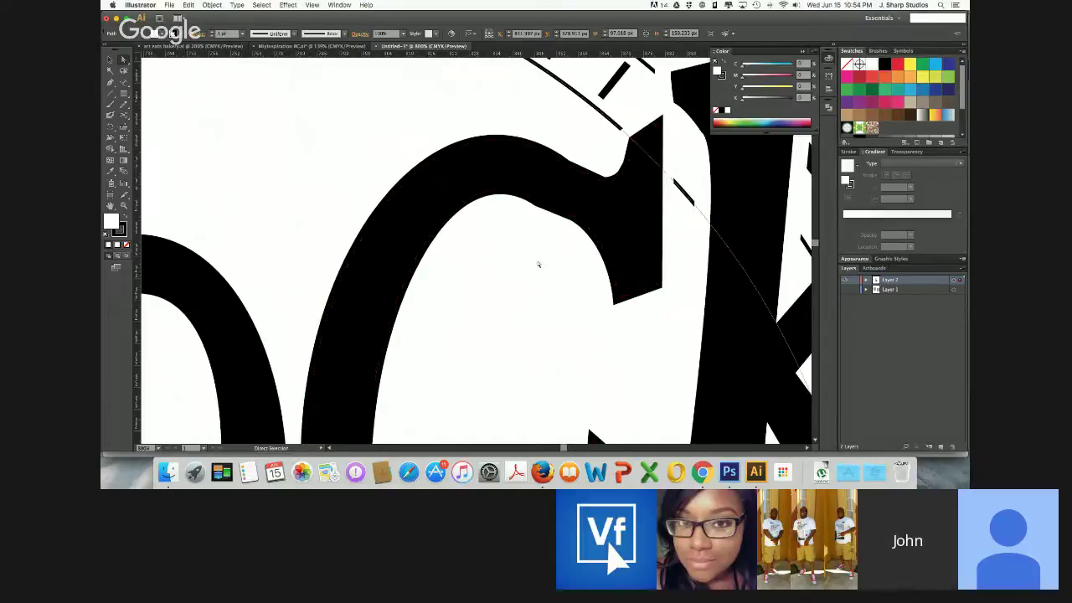
Directly select the inner outline of the C in BLOCK and nudge the anchor point on its upper inner curve sideways
click(567, 221)
click(541, 204)
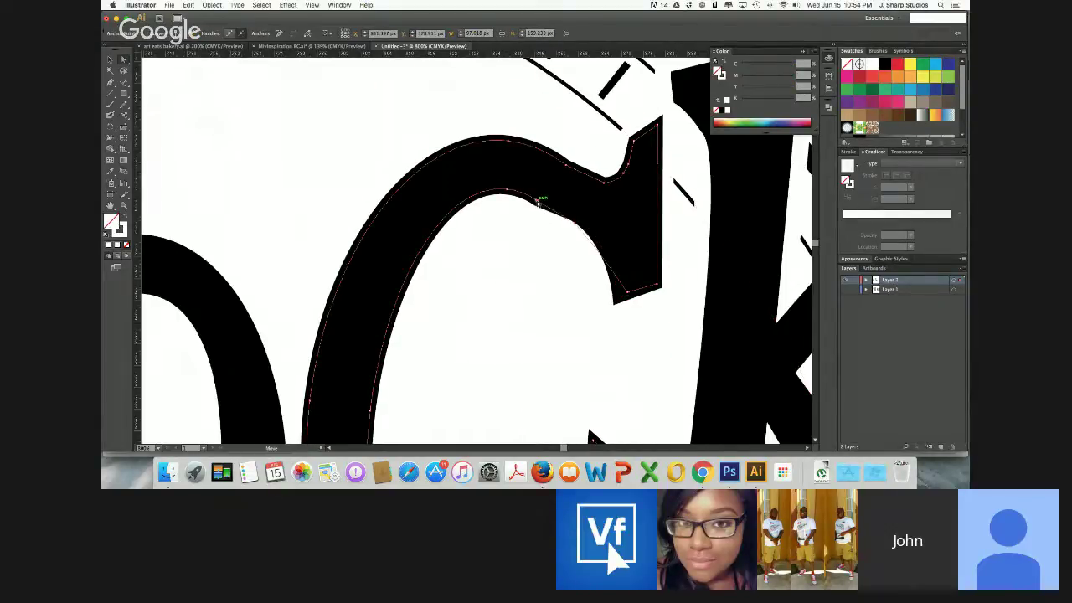
drag(539, 204, 539, 204)
key(Right)
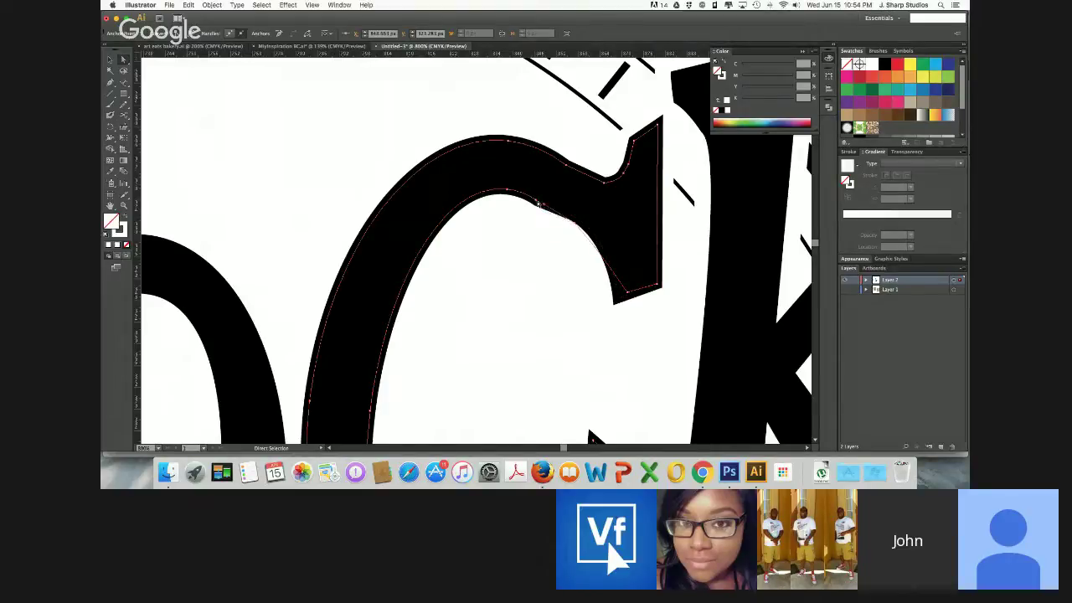
click(558, 237)
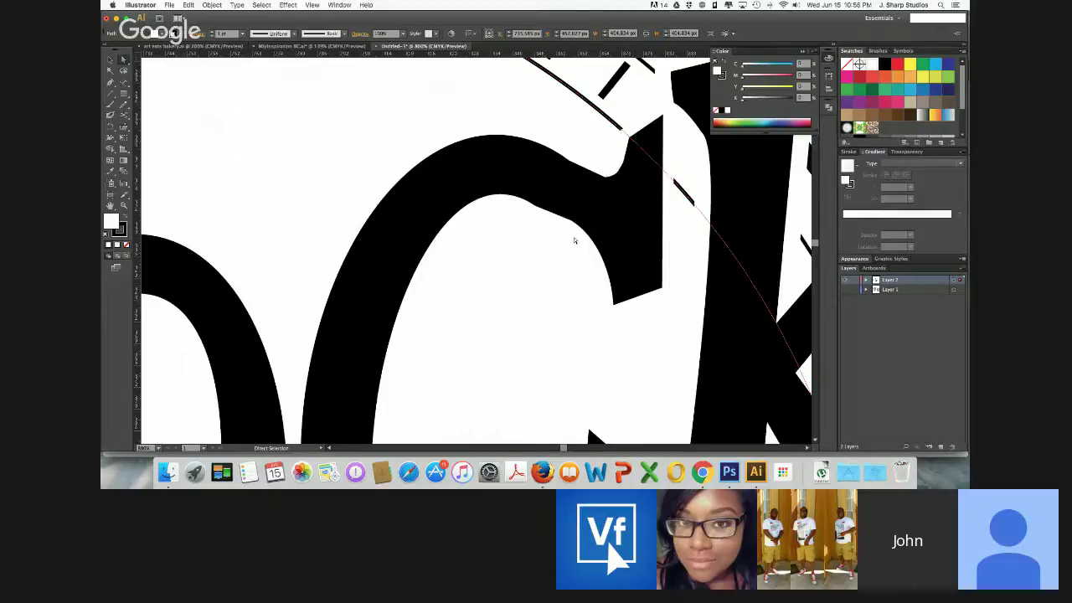
Convert the curved anchor point on the upper-left serif of the L in BLOCK to a corner, removing the thin spike
key(super+minus)
key(super+minus)
key(super+minus)
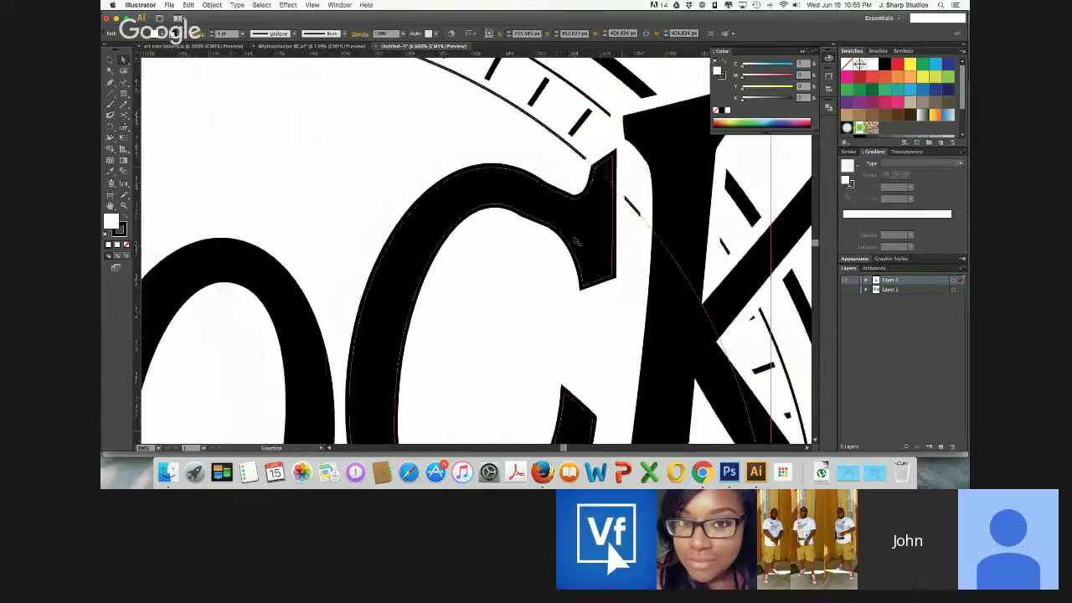
scroll(574, 241, left, 5)
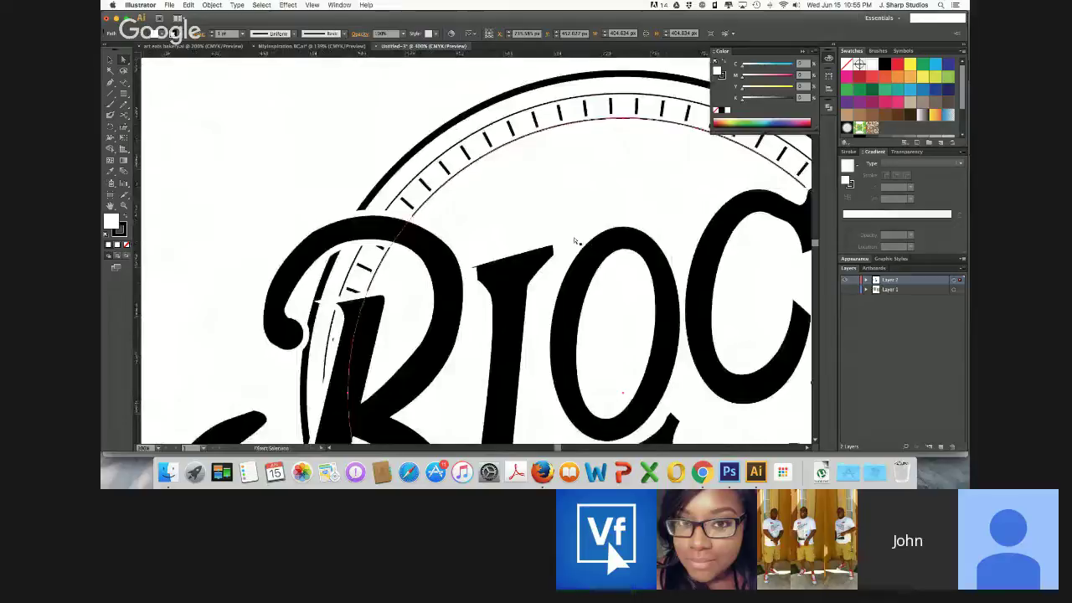
key(super+equal)
key(super+equal)
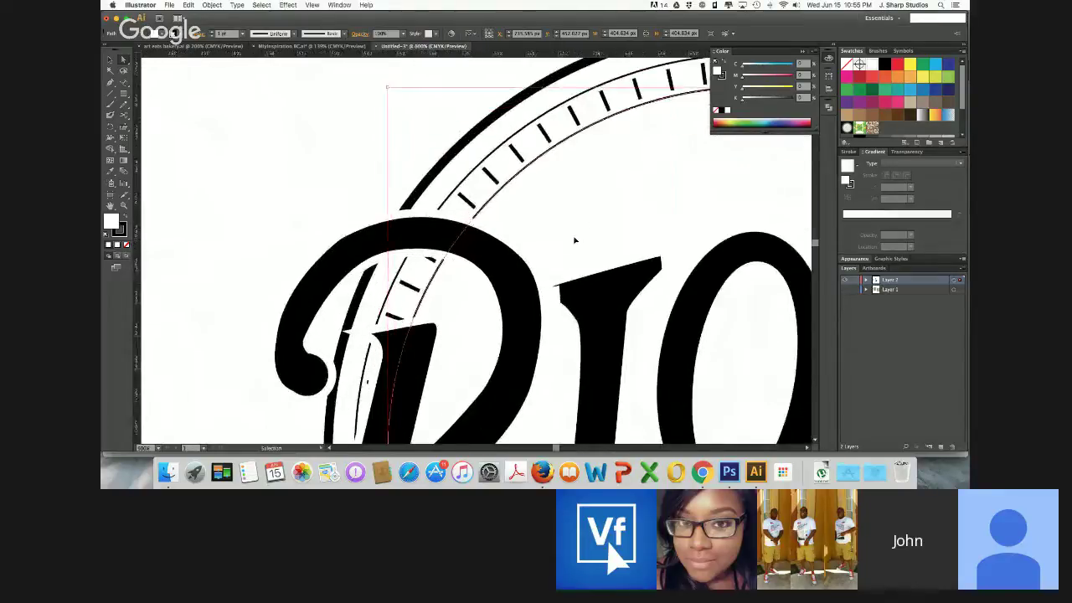
key(super+equal)
key(super+equal)
key(a)
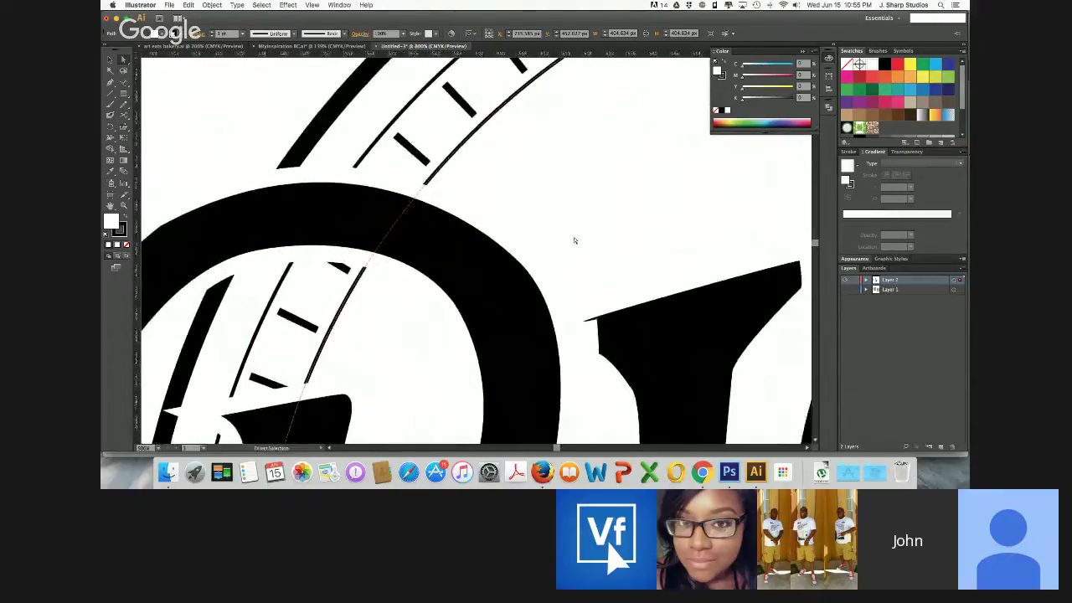
click(586, 322)
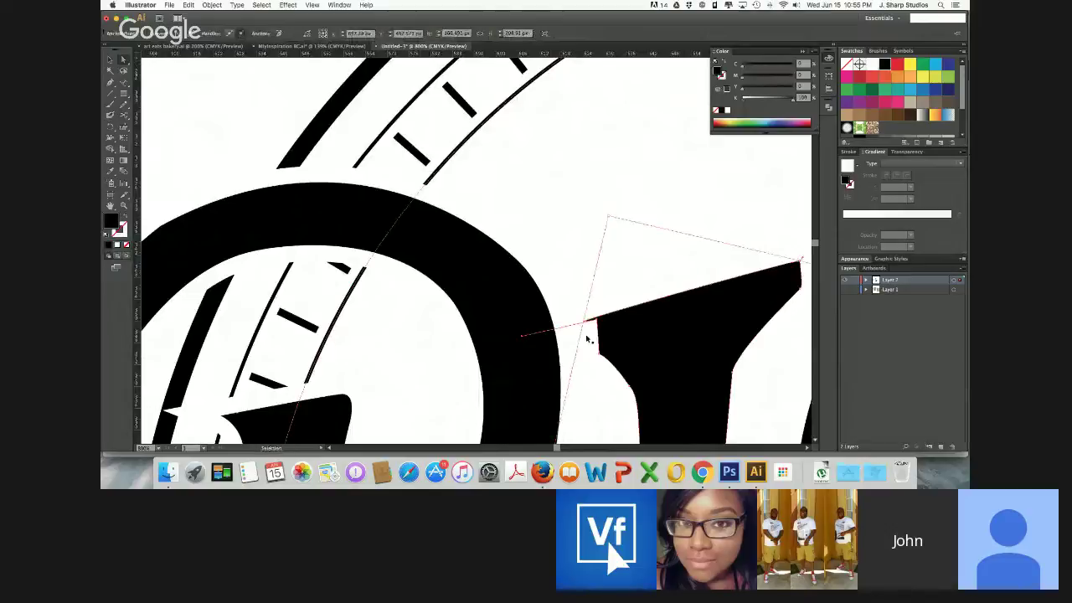
key(super+equal)
key(super+equal)
key(super+equal)
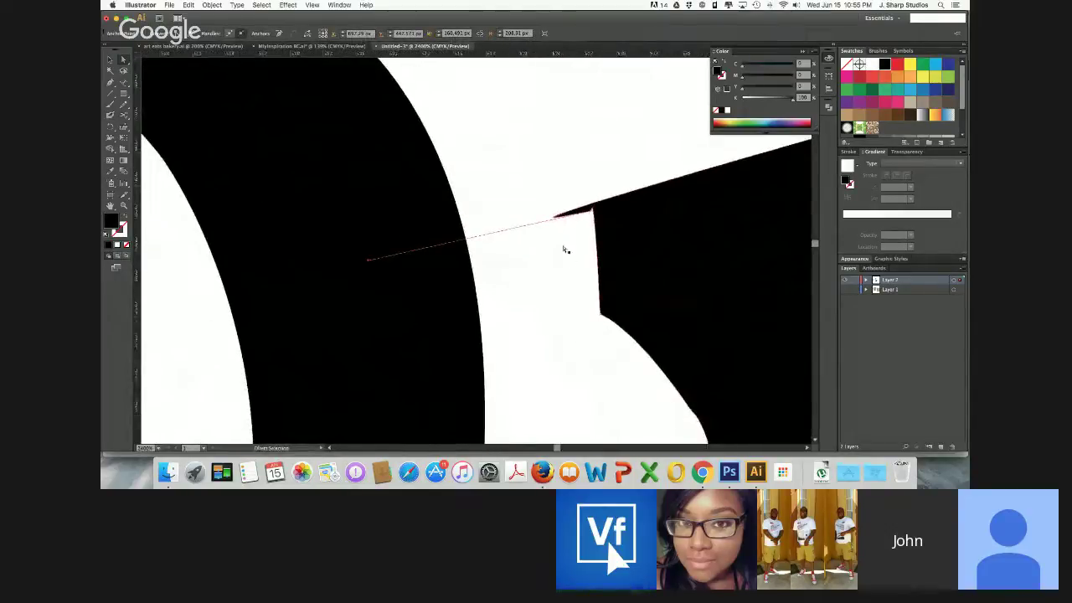
scroll(592, 233, right, 2)
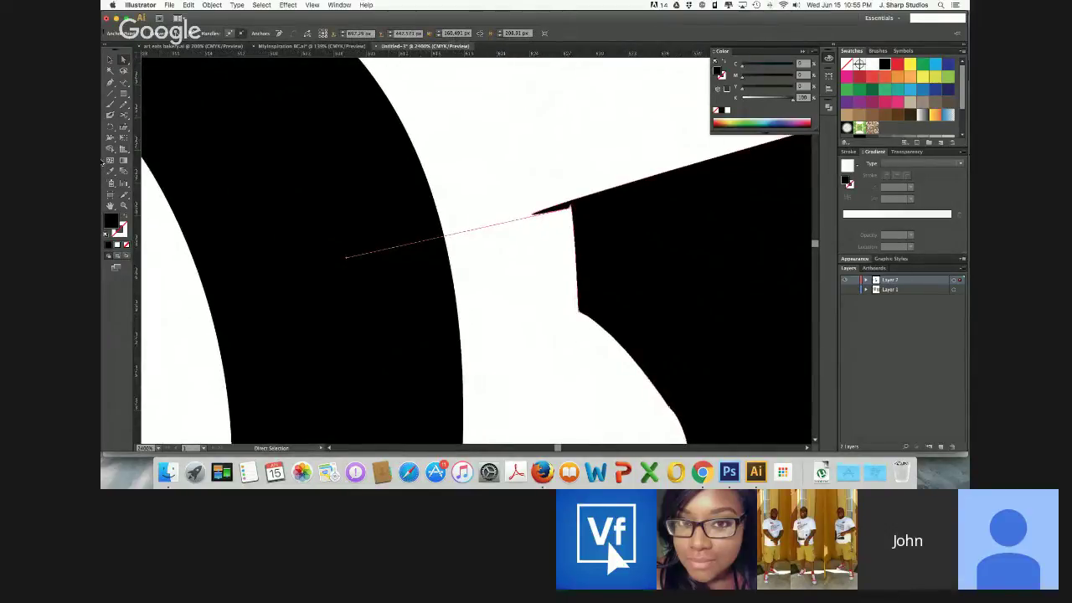
click(110, 82)
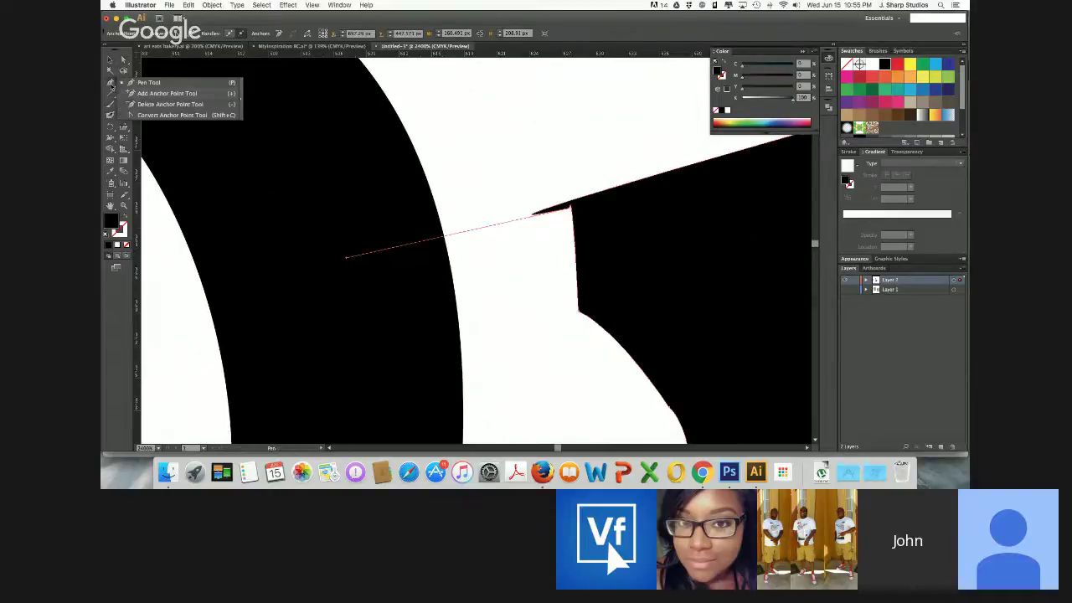
click(171, 115)
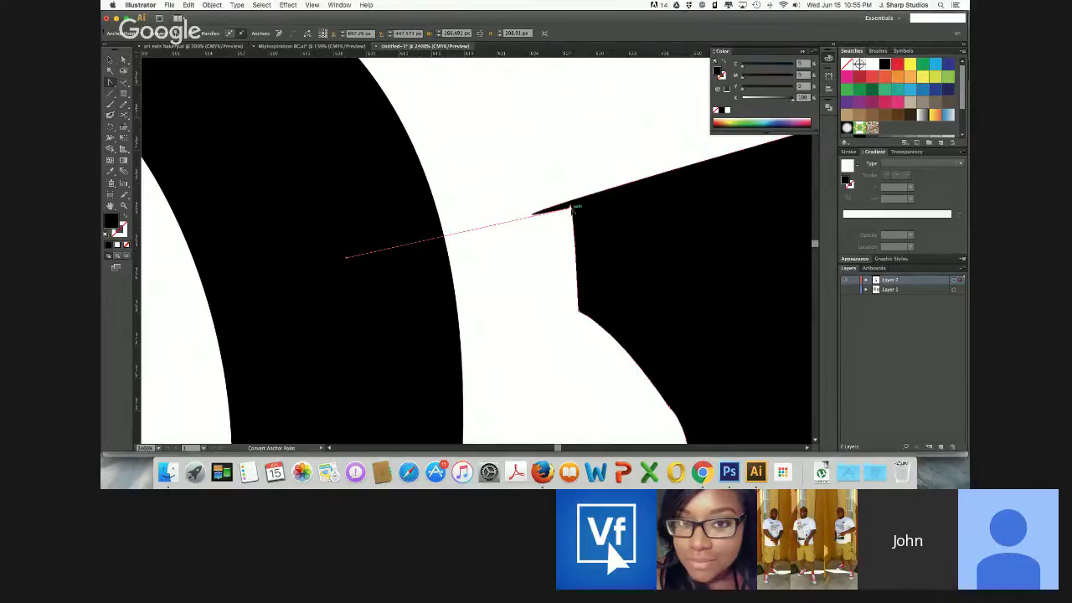
click(572, 207)
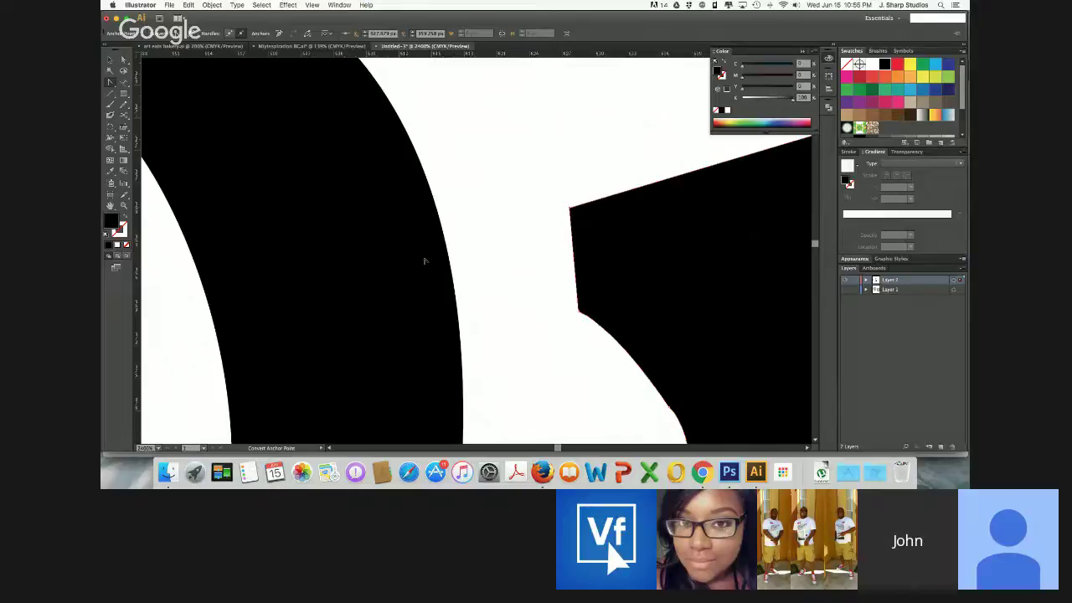
Examine the serifs, curves and edges of the BLOCK & GRINDER lettering up close for remaining flaws
scroll(425, 261, right, 10)
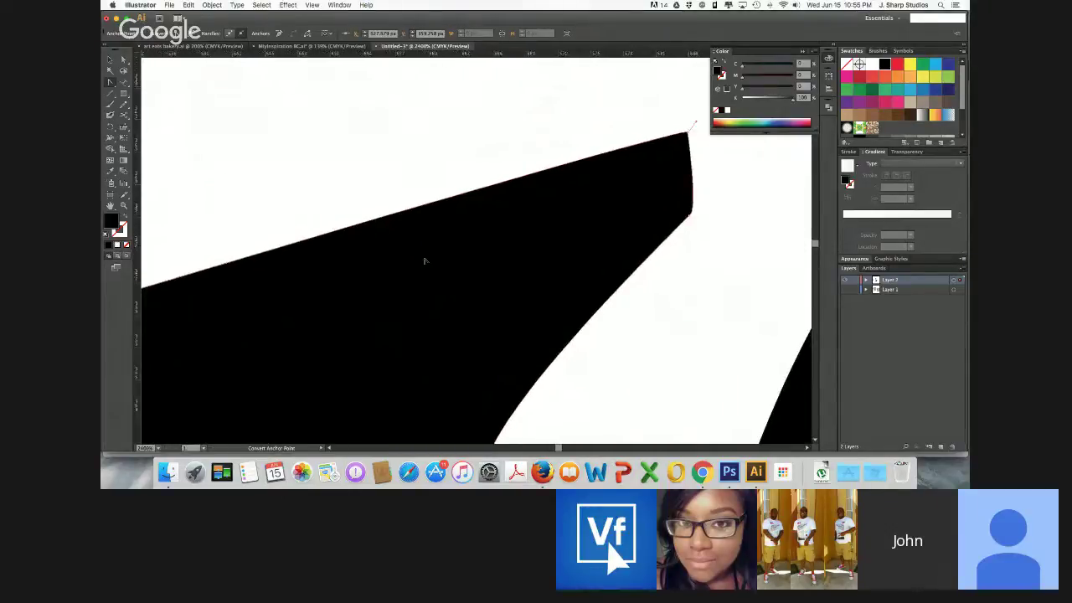
key(super+minus)
key(super+minus)
key(super+minus)
key(super+minus)
key(super+minus)
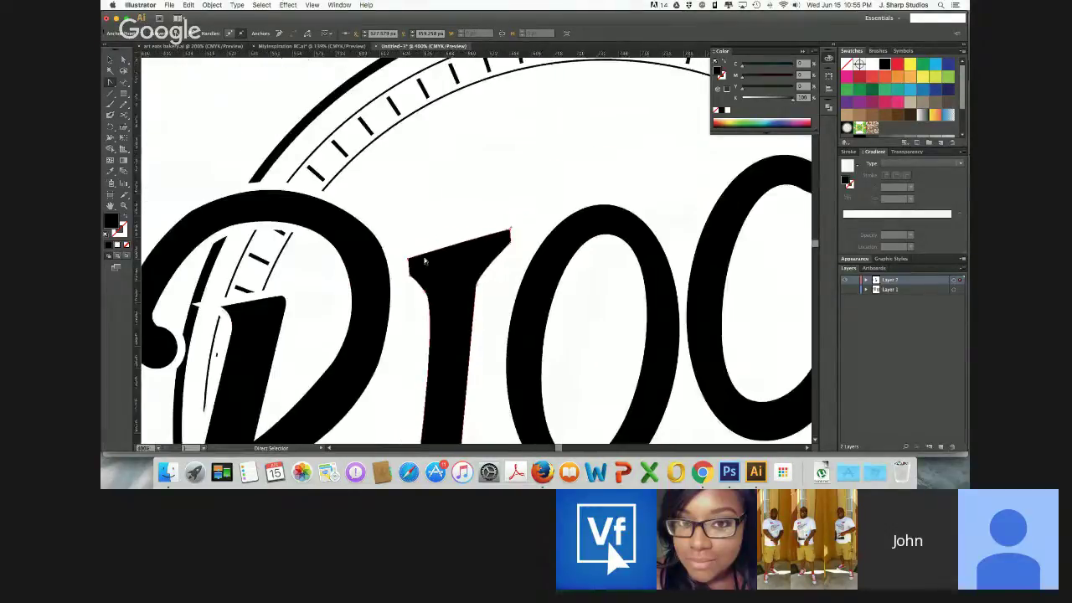
key(super+minus)
scroll(424, 262, down, 2)
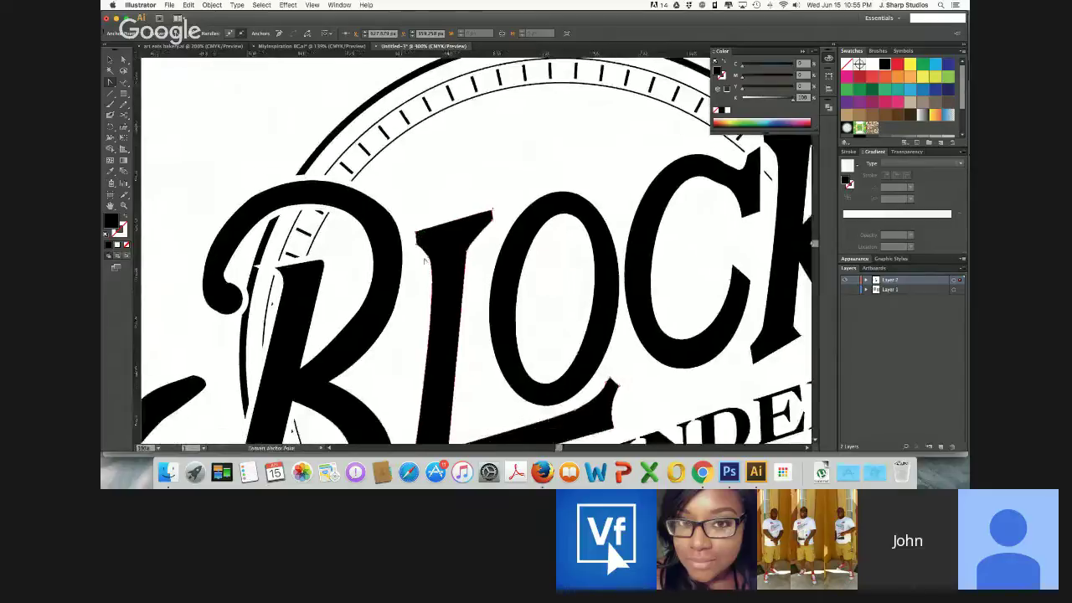
scroll(425, 262, down, 5)
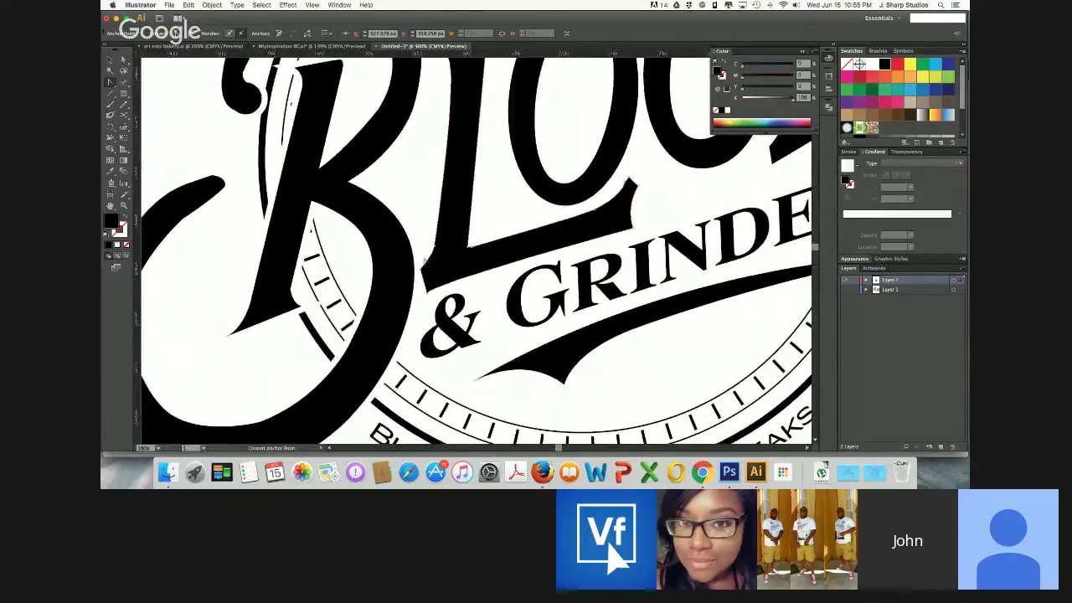
scroll(425, 261, right, 6)
scroll(425, 261, up, 2)
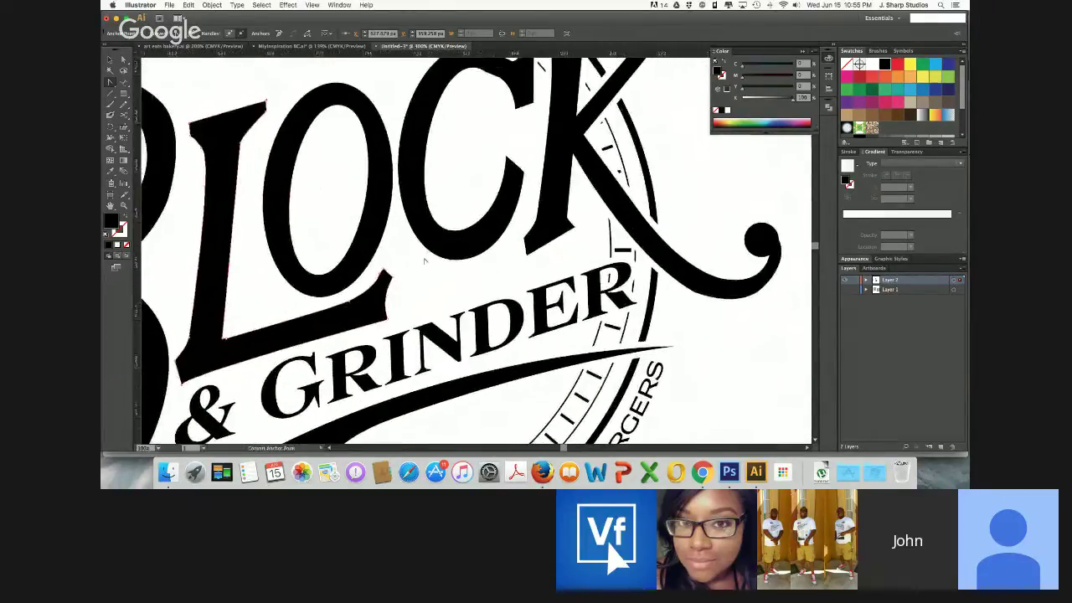
scroll(425, 261, up, 5)
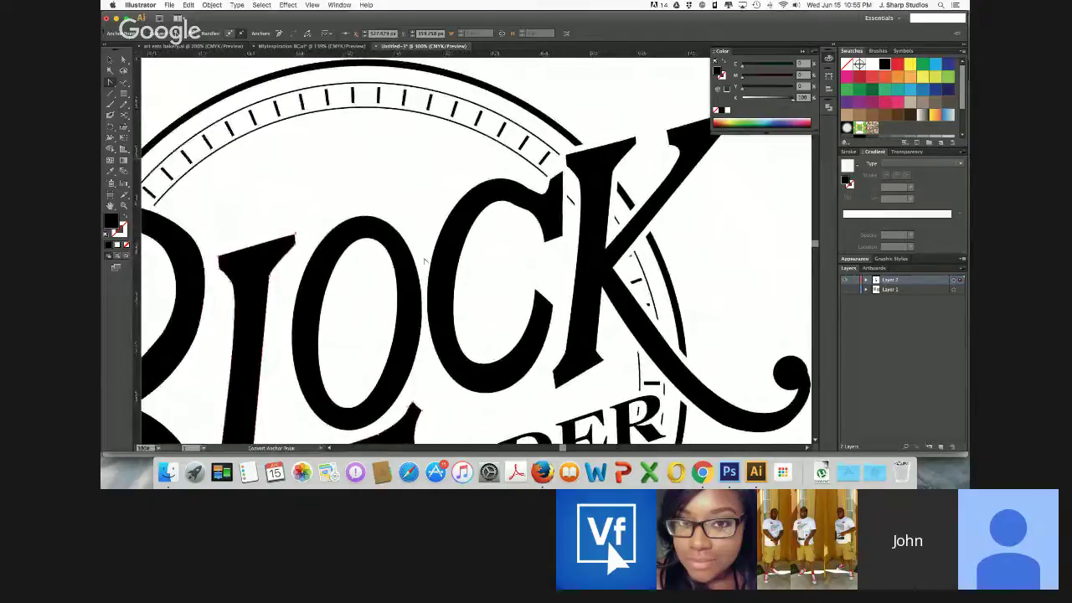
scroll(424, 262, left, 6)
scroll(424, 262, down, 2)
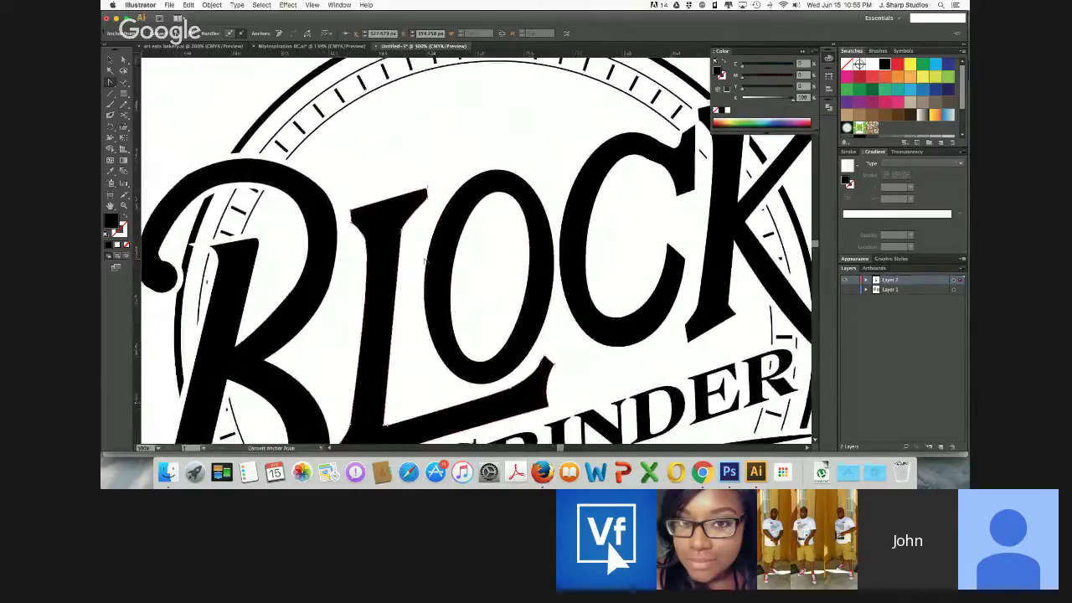
scroll(425, 262, left, 6)
scroll(425, 261, down, 3)
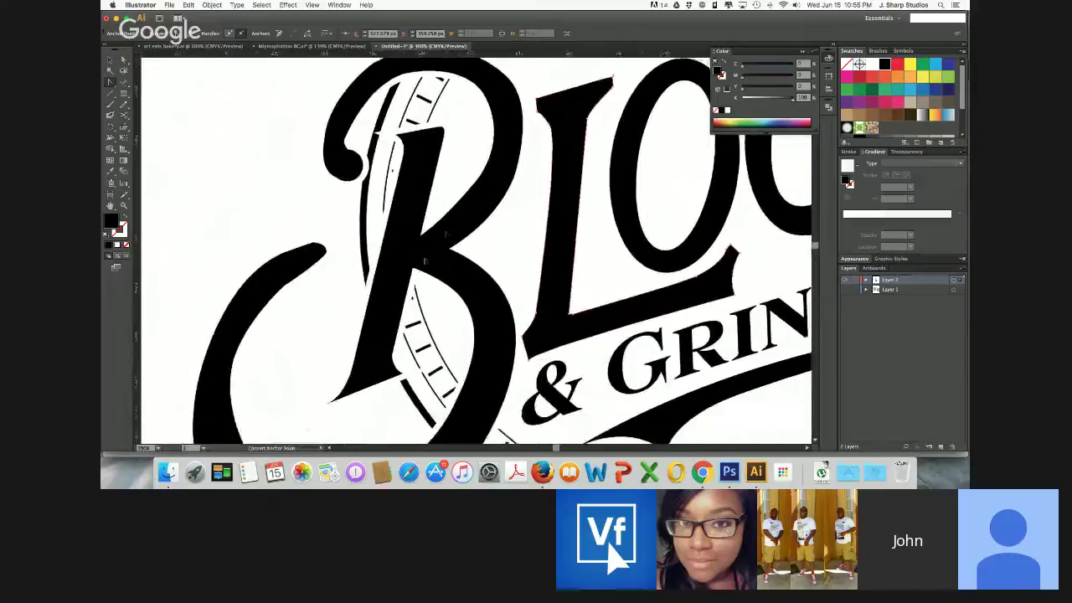
scroll(425, 261, left, 6)
scroll(425, 262, down, 6)
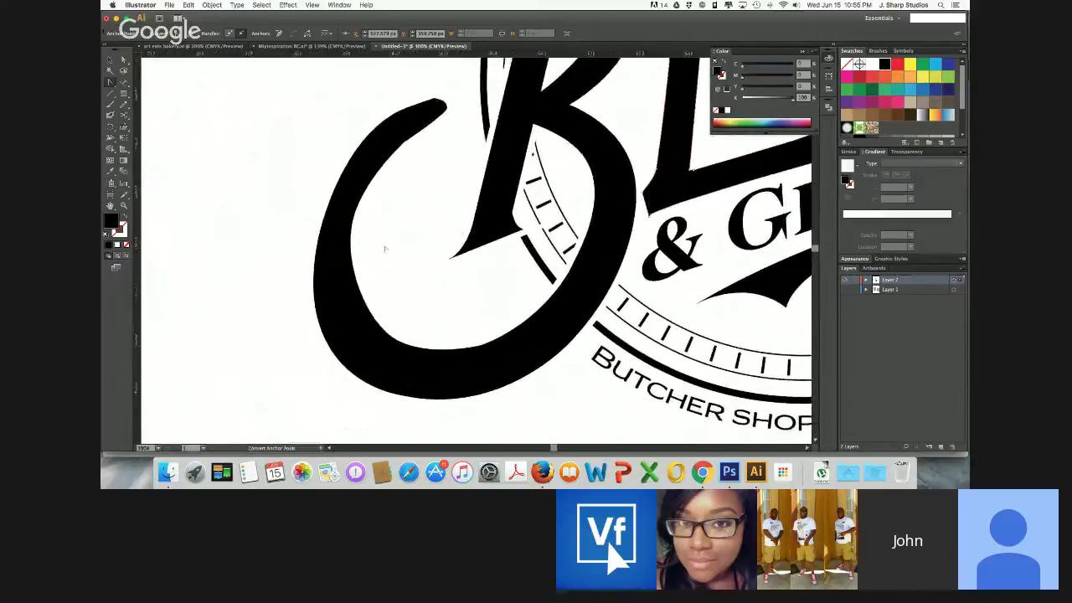
Directly select the anchor point on the inner curve of the B's lower swash to check it, and deselect the letter
click(621, 252)
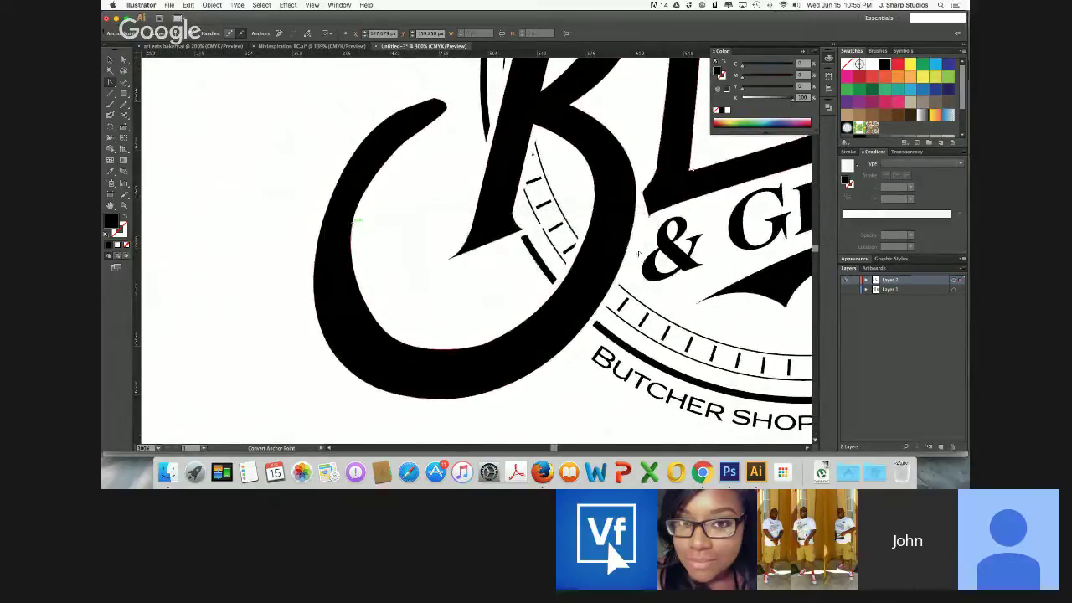
click(124, 61)
drag(110, 83, 126, 82)
click(123, 60)
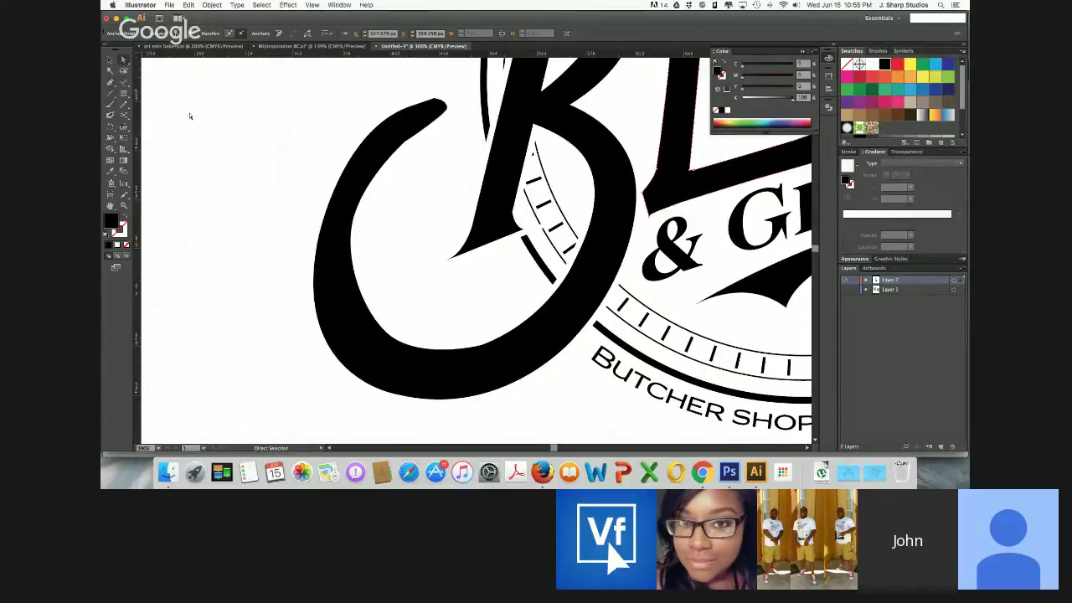
click(354, 223)
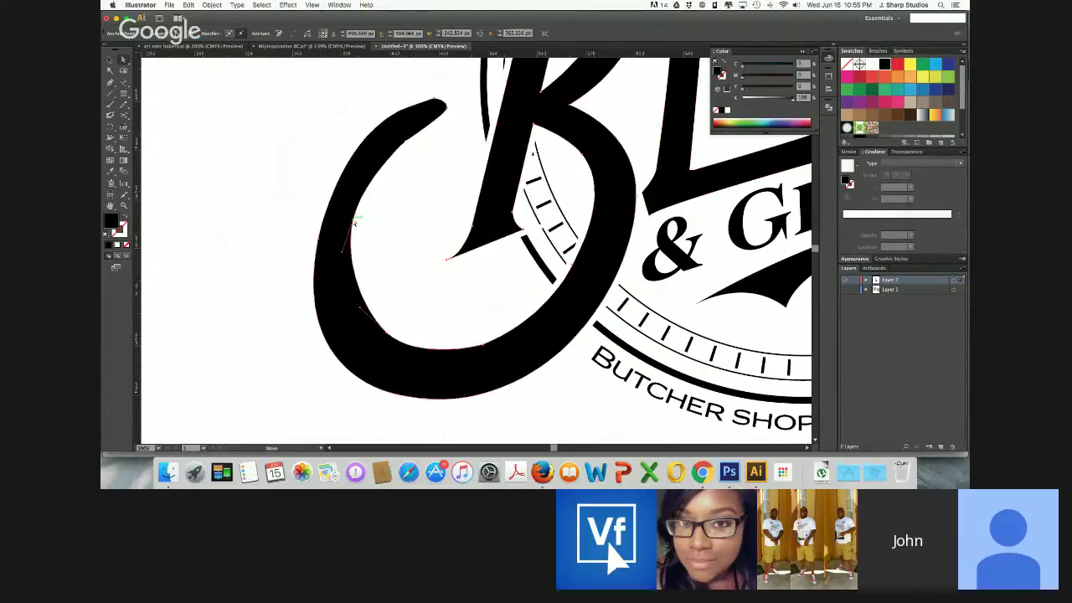
click(266, 199)
Examine the complete badge logo at reduced magnification with nothing selected
scroll(266, 199, right, 10)
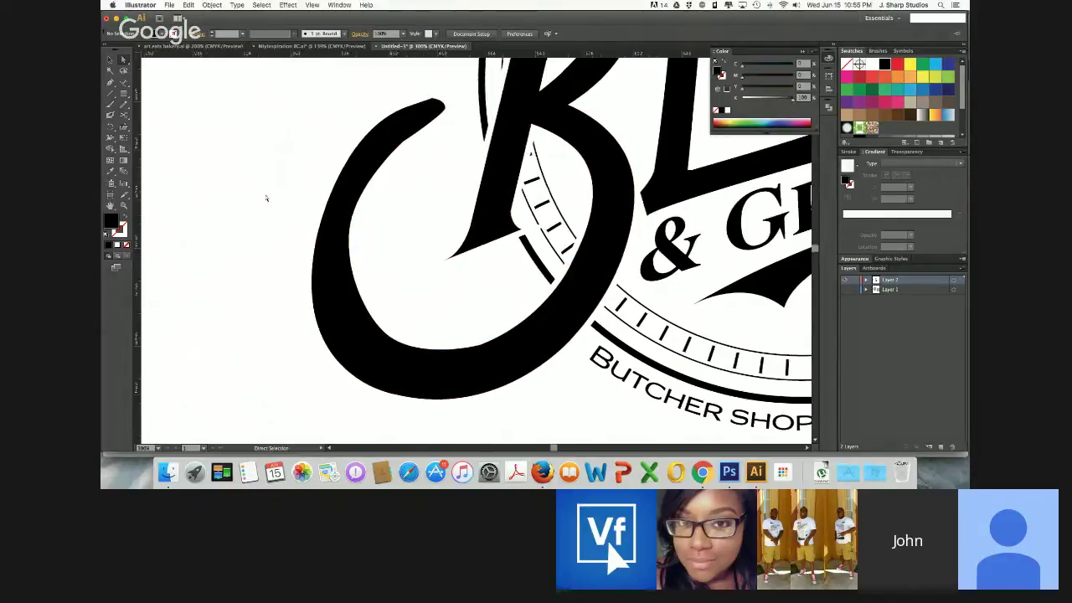
scroll(267, 198, right, 1)
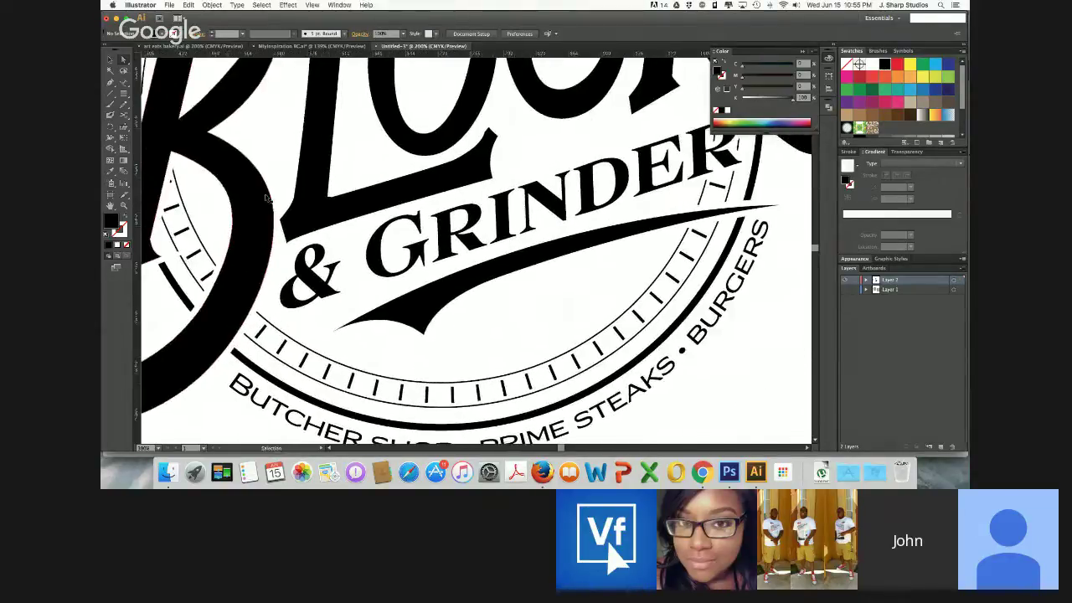
key(super+minus)
key(super+minus)
key(super+minus)
key(super+equal)
scroll(266, 198, up, 3)
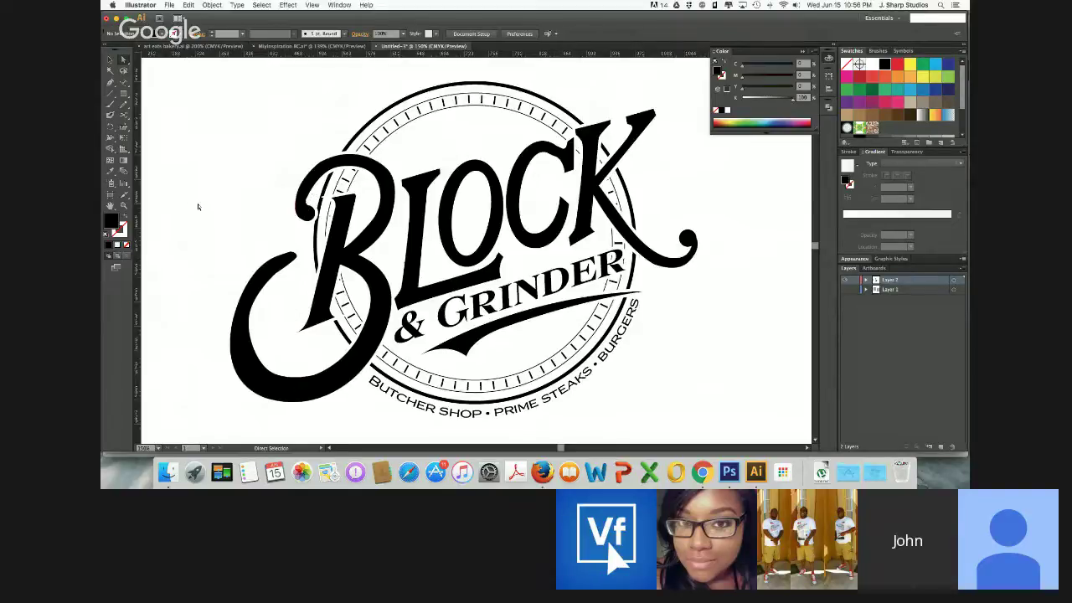
key(super+minus)
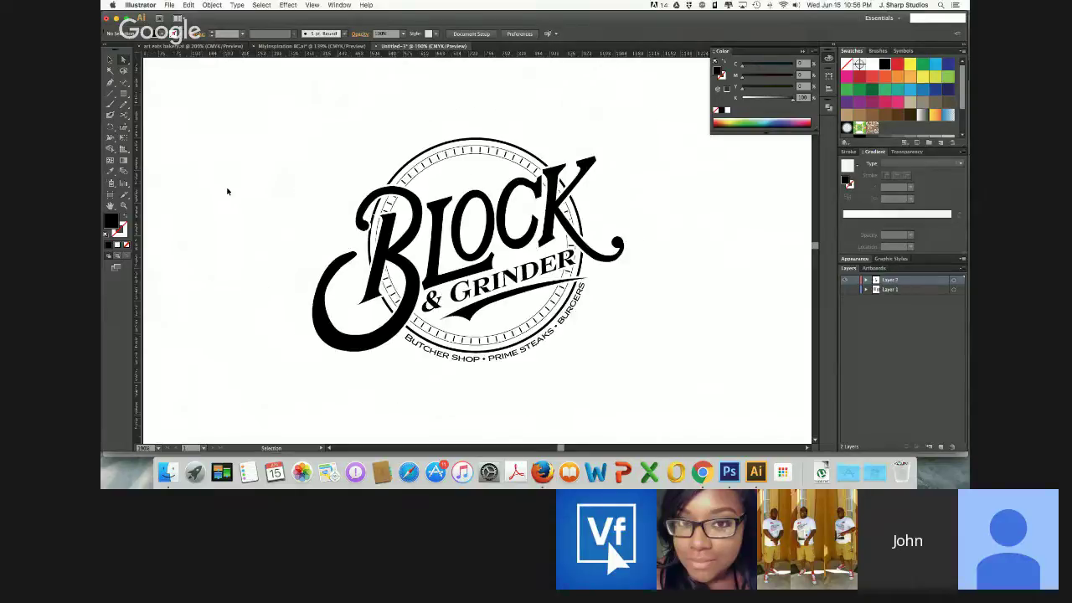
click(109, 60)
scroll(286, 199, right, 2)
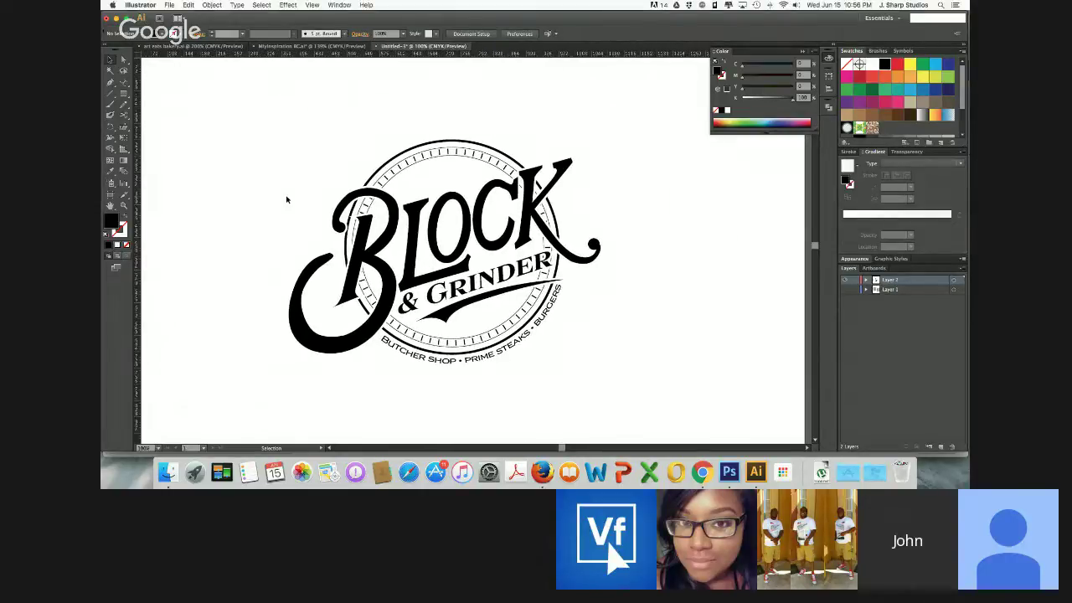